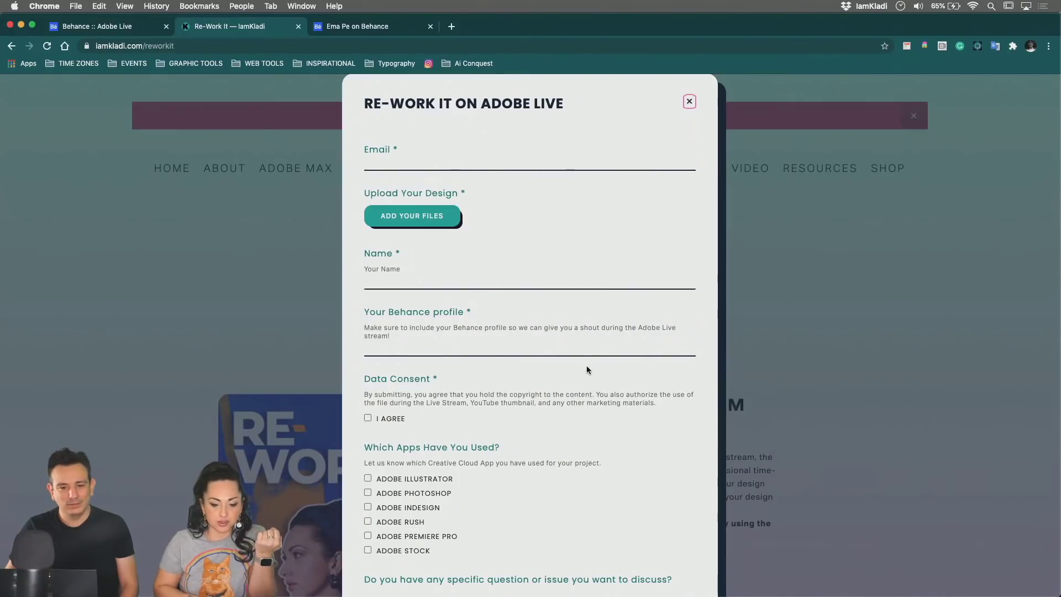
# Step: Close and reopen the Re-Work It design submission form and review its fields down to Submit
pyautogui.click(689, 101)
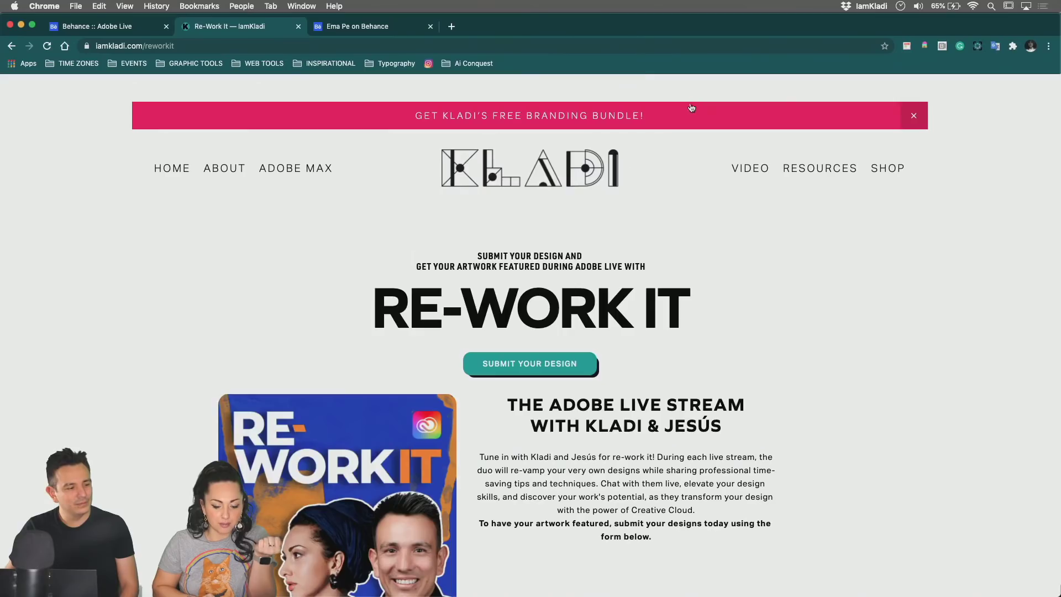
pyautogui.click(556, 371)
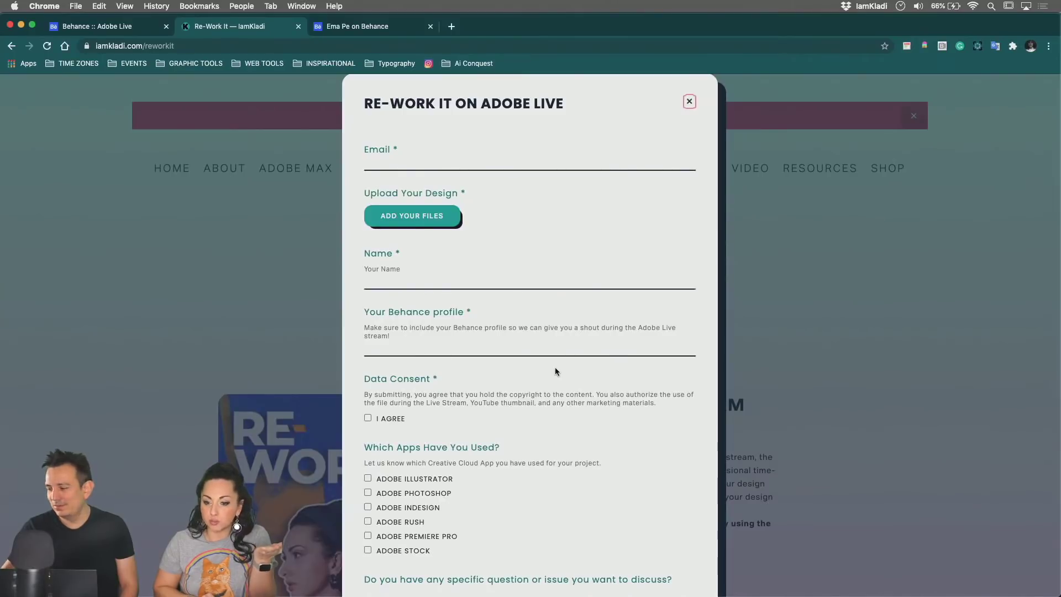
pyautogui.scroll(-2, 555, 361)
pyautogui.scroll(-2, 555, 361)
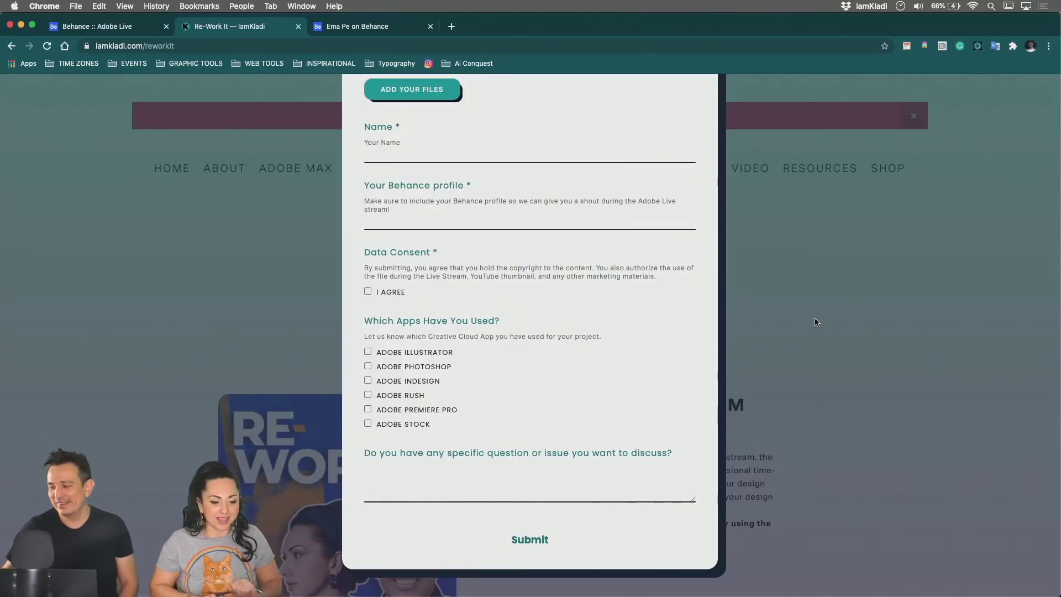
# Step: Open the featured artist's Behance profile, browse the Ai DCC with Kladi project to its end and close it
pyautogui.click(397, 29)
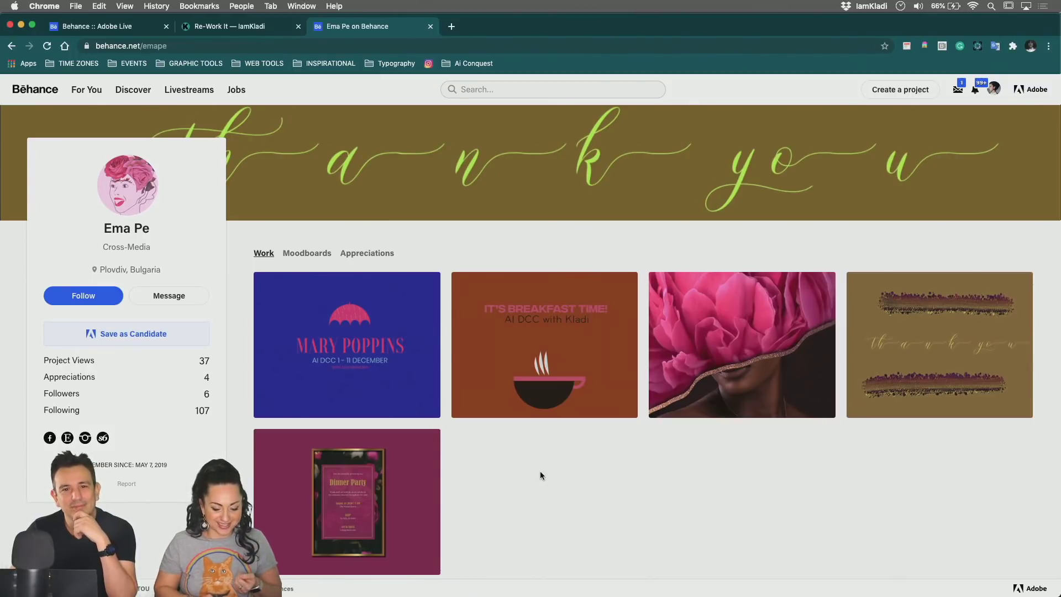
pyautogui.click(533, 413)
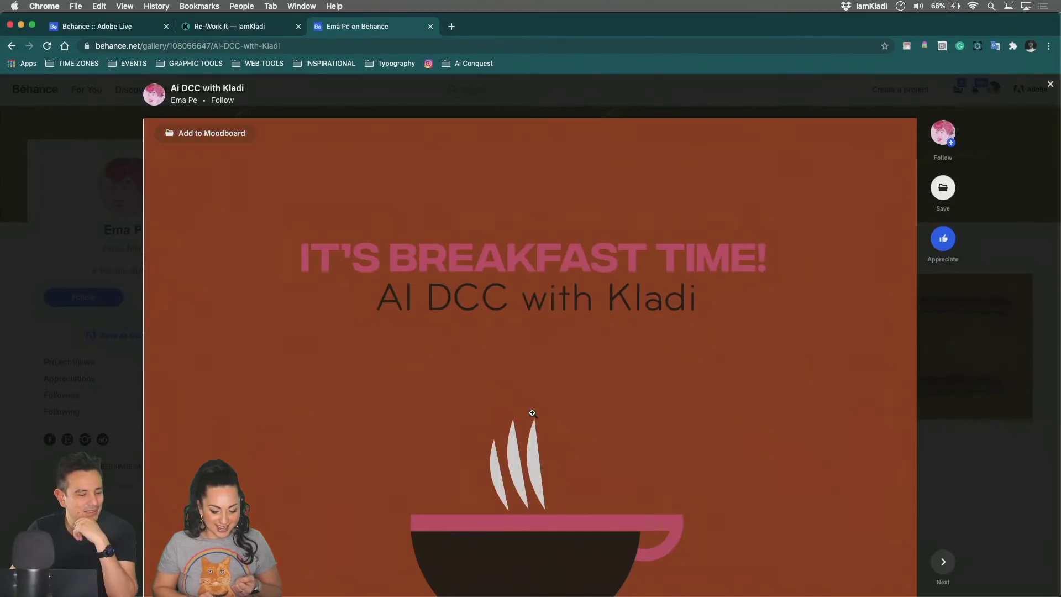
pyautogui.scroll(-7, 533, 413)
pyautogui.scroll(-10, 532, 413)
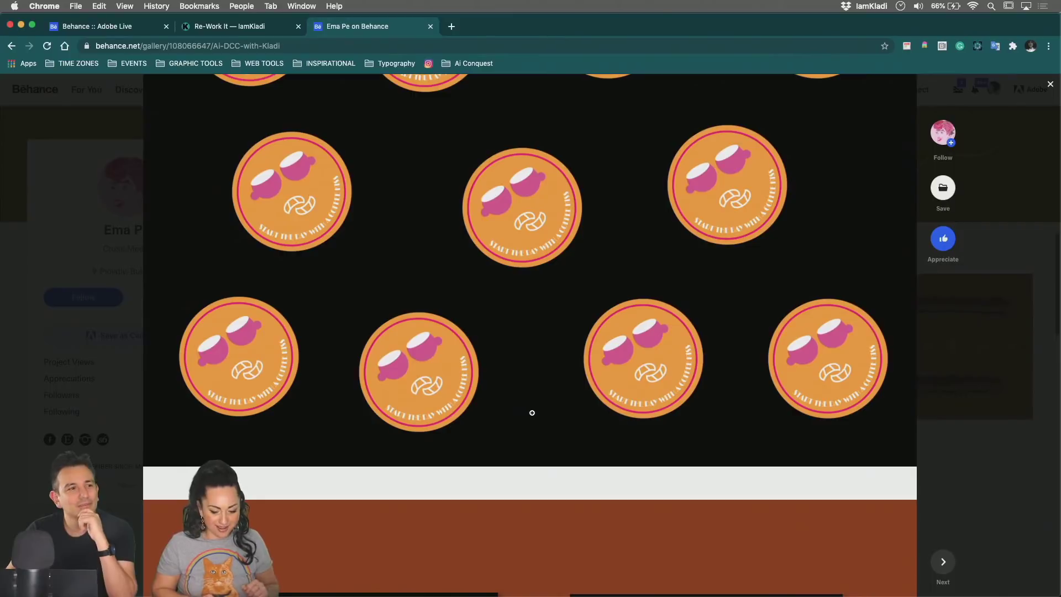
pyautogui.scroll(-9, 532, 413)
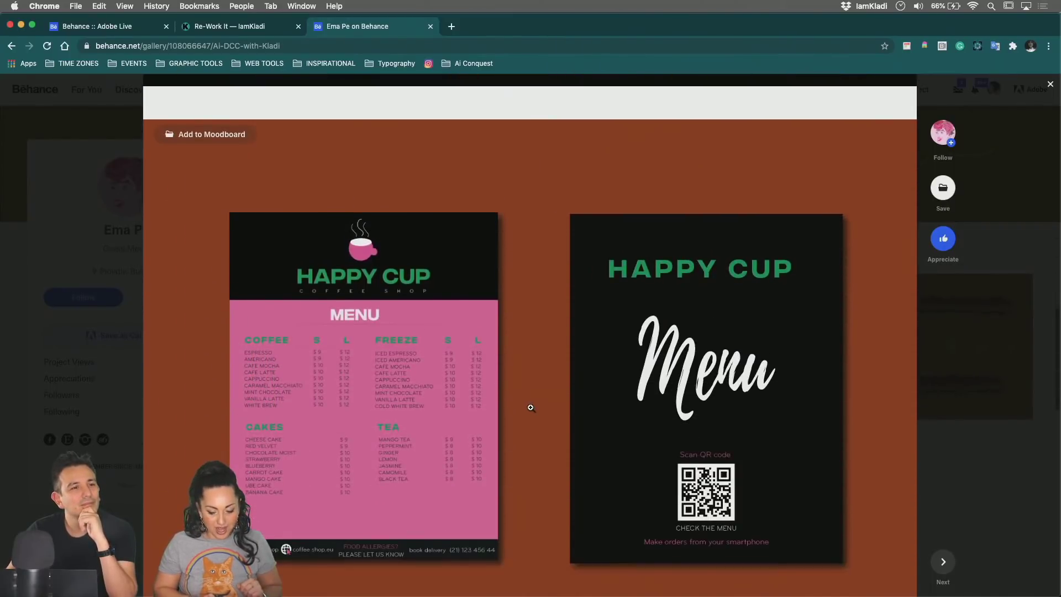
pyautogui.scroll(-5, 530, 407)
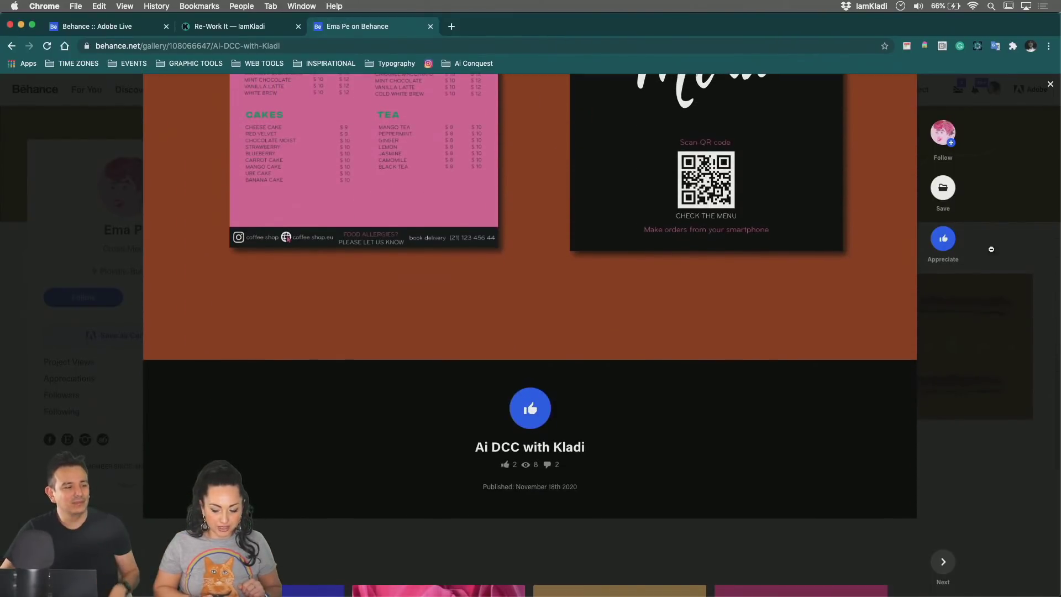
pyautogui.click(990, 250)
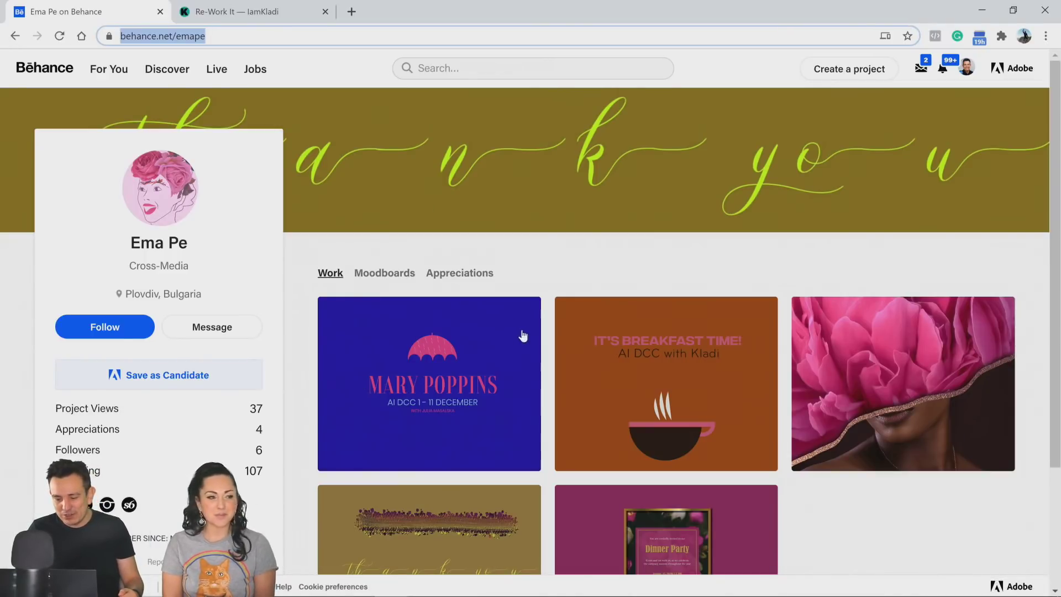
# Step: Switch to Photoshop and enlarge the Layers panel to show more of the layer stack
pyautogui.click(464, 584)
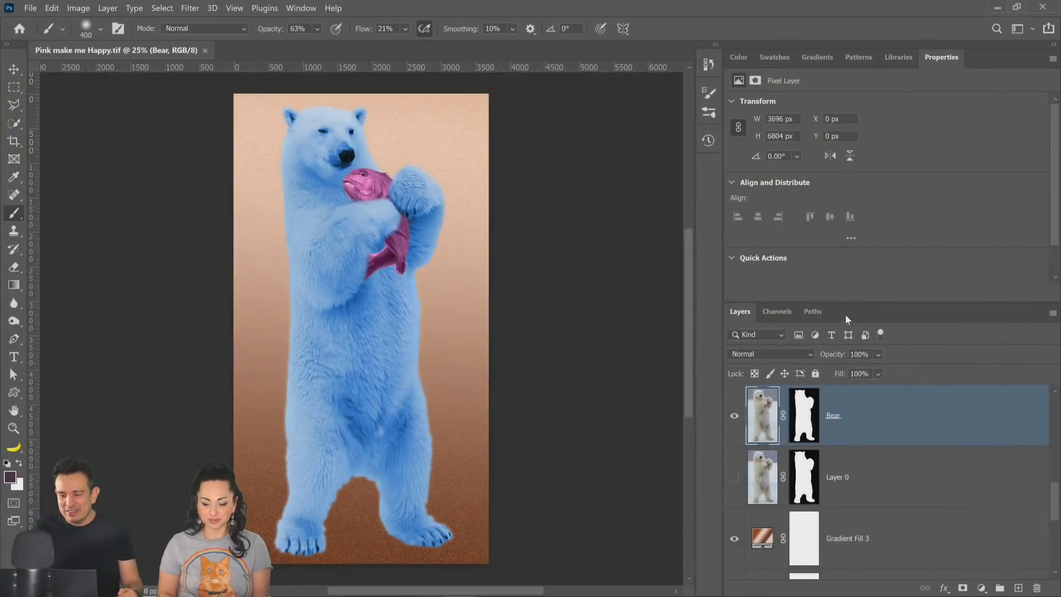
pyautogui.moveTo(845, 303); pyautogui.dragTo(842, 202)
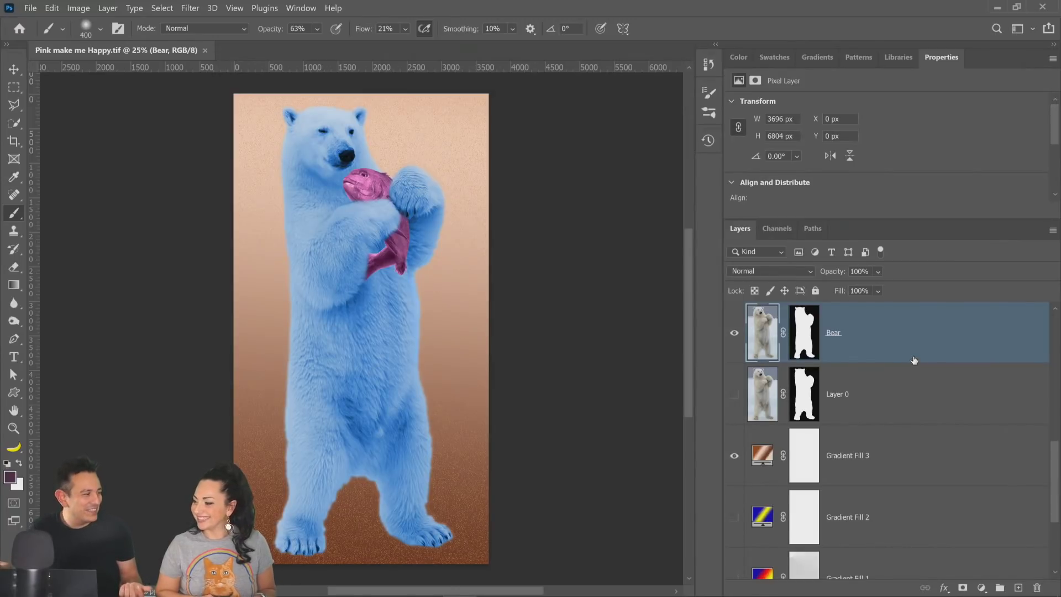
# Step: Hide every layer in the stack, from Curves 1 down to Layer 1
pyautogui.scroll(5, 887, 428)
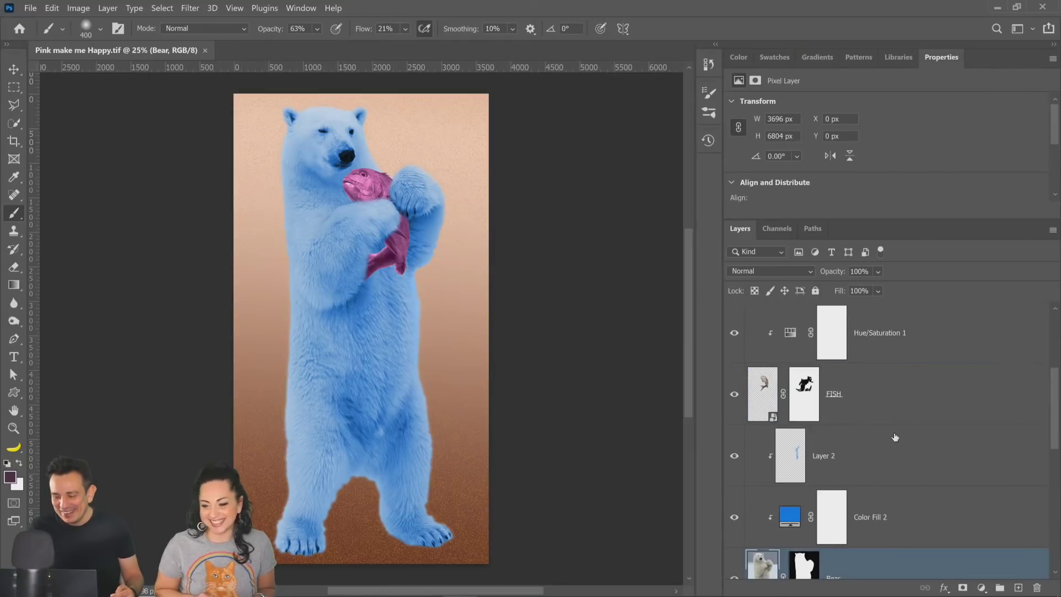
pyautogui.scroll(-2, 887, 425)
pyautogui.scroll(2, 885, 423)
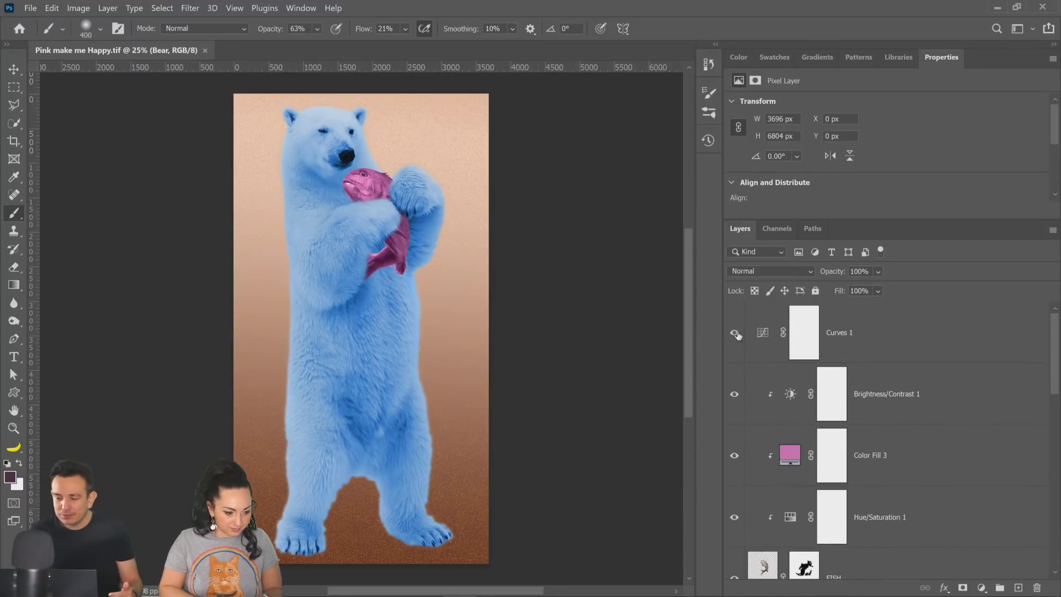
pyautogui.moveTo(734, 334); pyautogui.dragTo(741, 583)
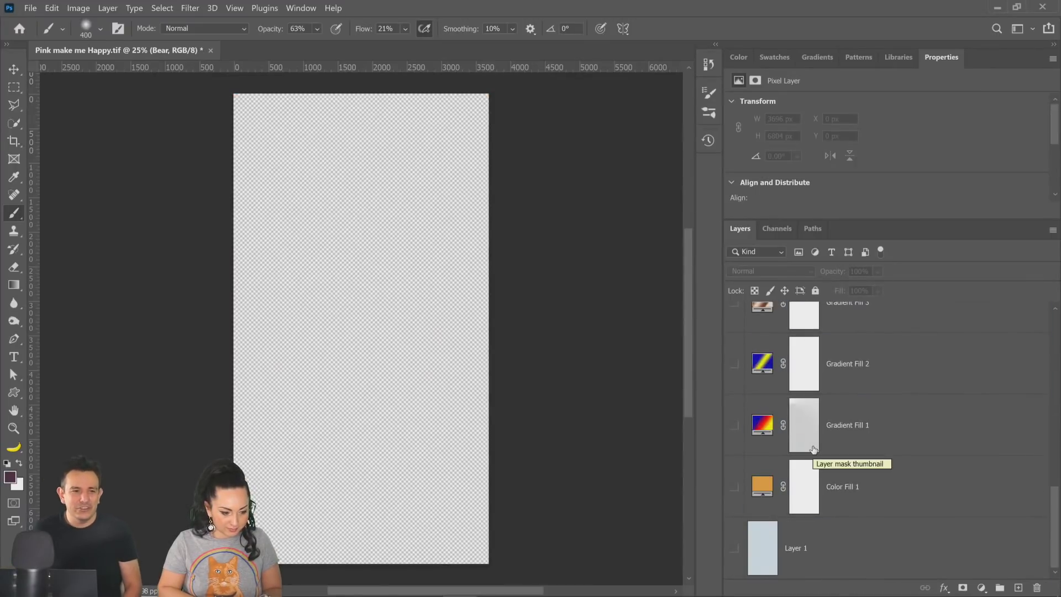
# Step: Preview the pale blue Layer 1 at the base of the stack and delete it
pyautogui.click(838, 553)
pyautogui.click(734, 551)
pyautogui.click(733, 551)
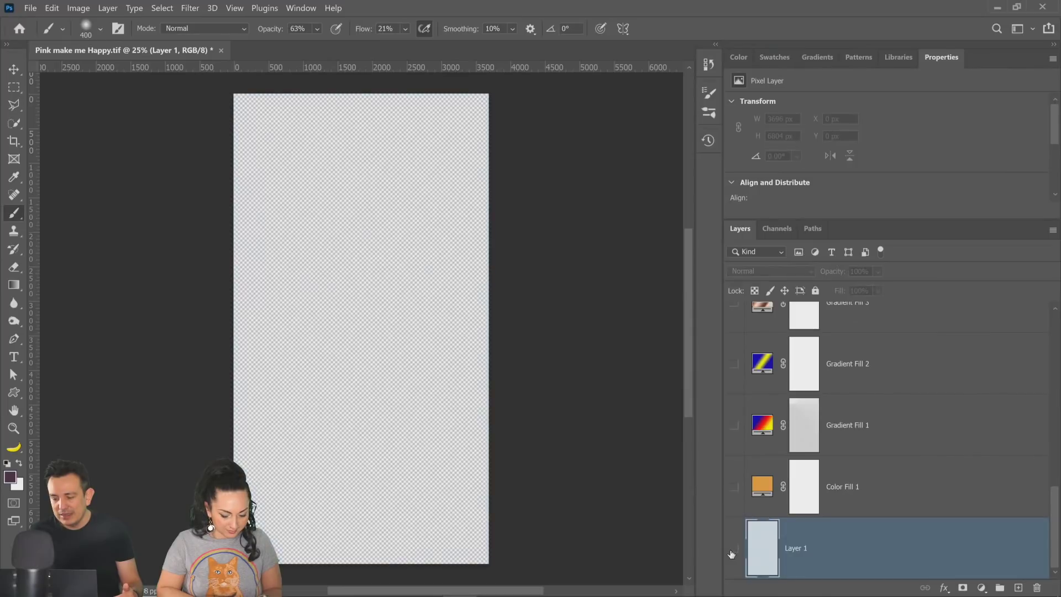
pyautogui.click(734, 549)
pyautogui.keyDown('ctrl'); pyautogui.click(759, 552); pyautogui.keyUp('ctrl')
pyautogui.press('Delete')
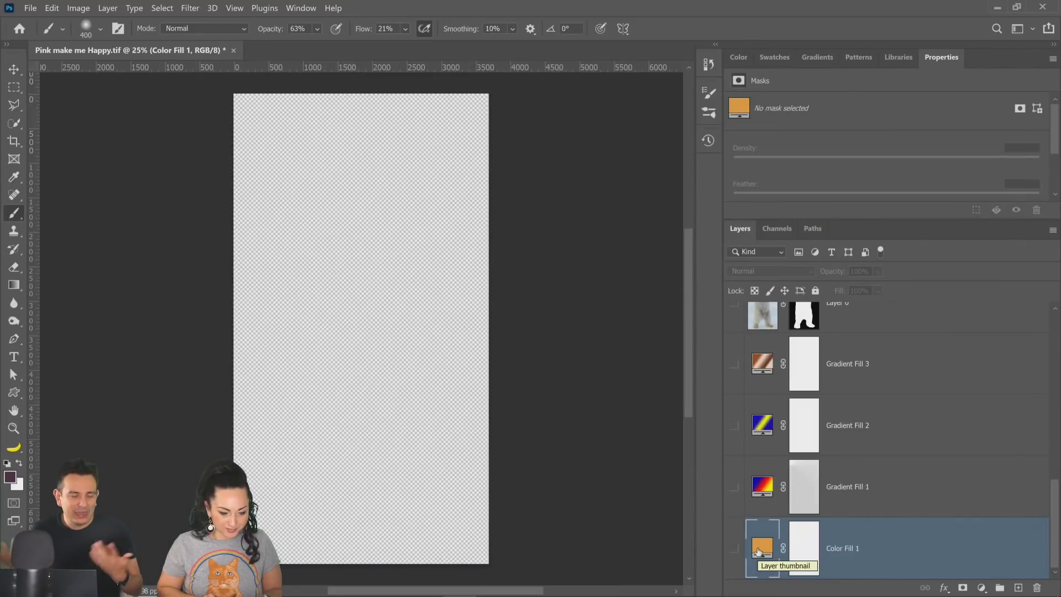
# Step: Show the orange Color Fill 1 and the Gradient Fill 1 above it, and select Gradient Fill 1
pyautogui.click(735, 549)
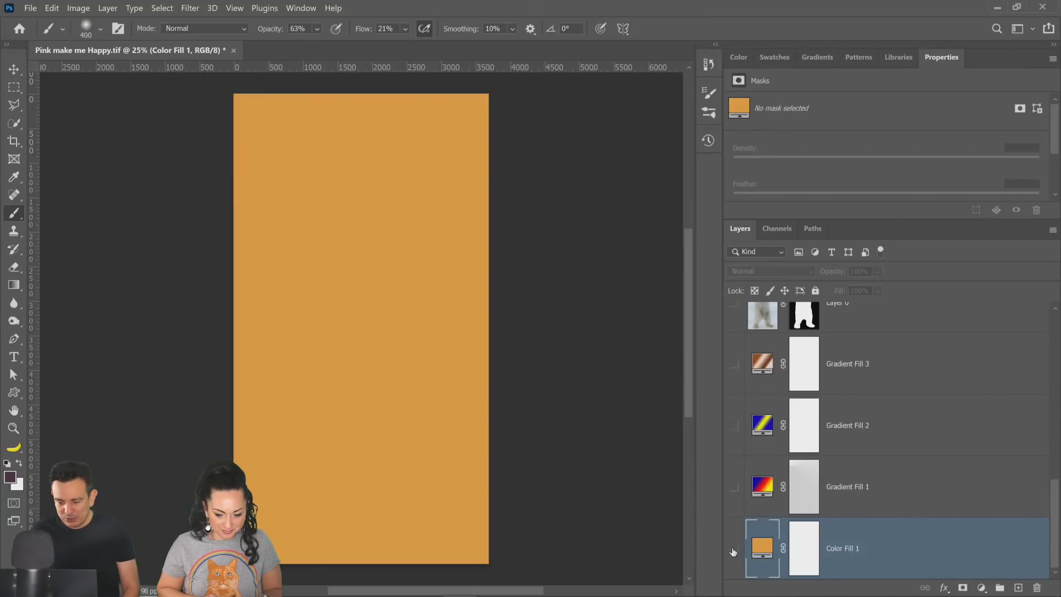
pyautogui.click(735, 487)
pyautogui.click(839, 493)
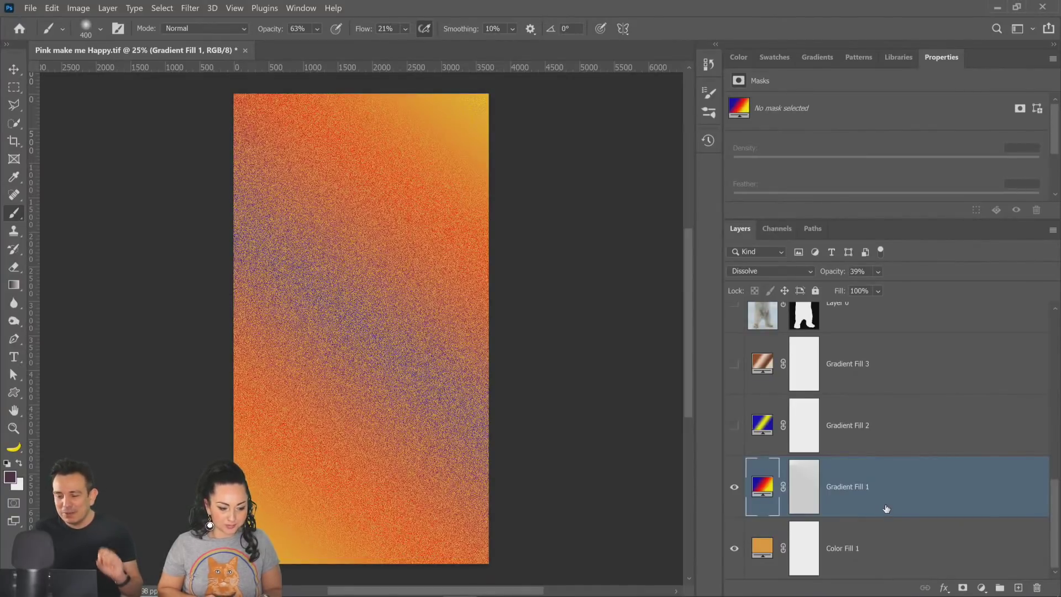
# Step: Examine Gradient Fill 1's blending mode choices, keeping it on Dissolve
pyautogui.click(811, 273)
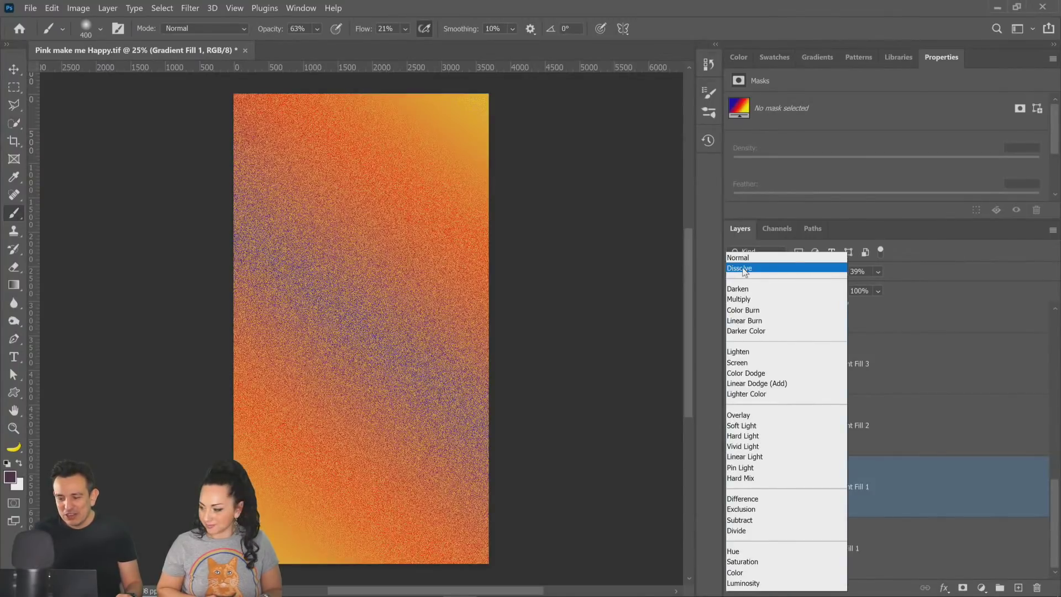
pyautogui.click(744, 269)
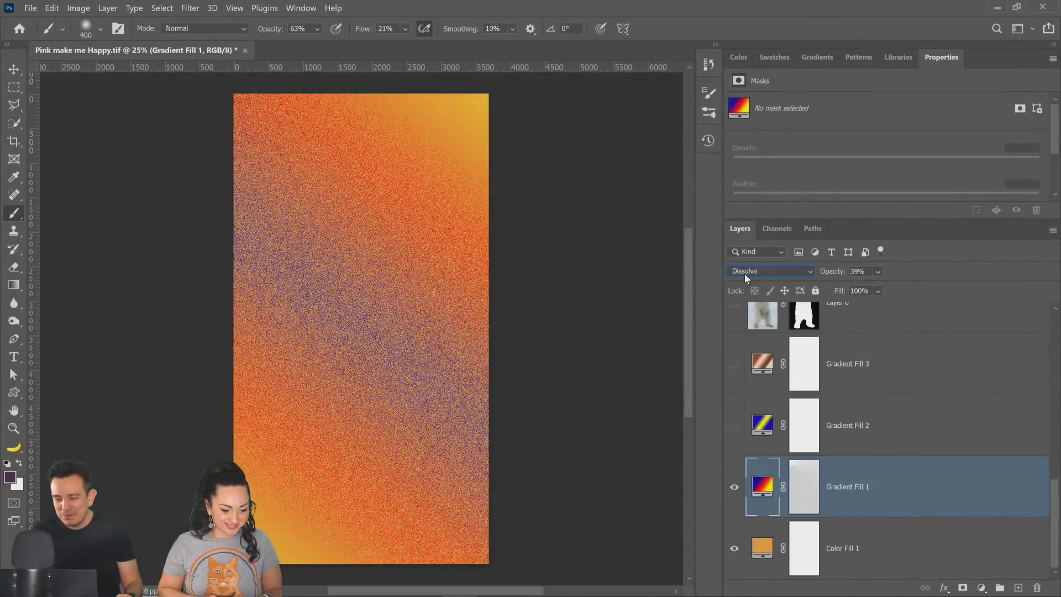
pyautogui.click(790, 273)
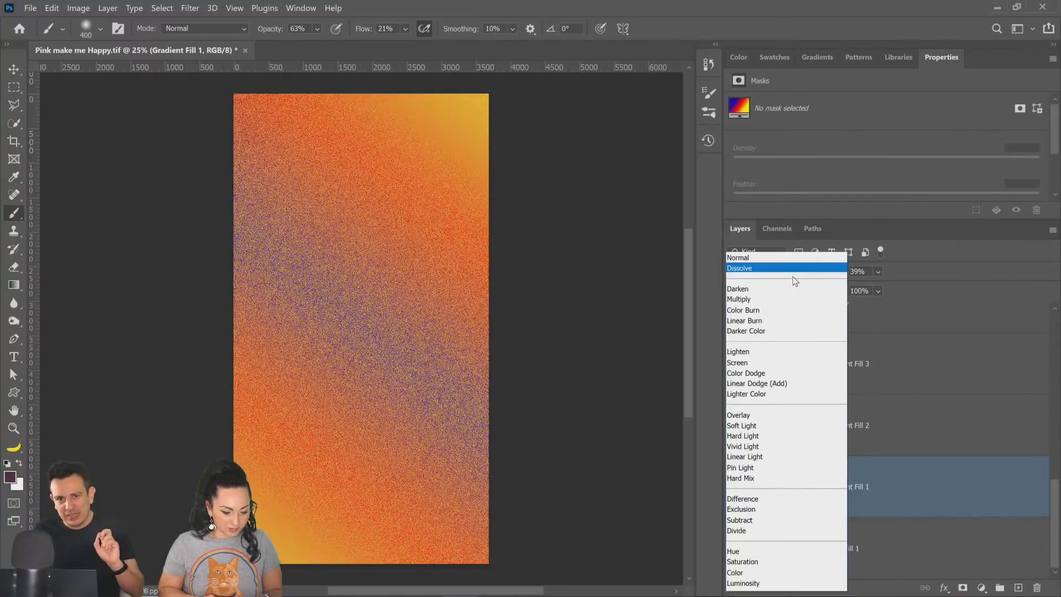
pyautogui.click(950, 273)
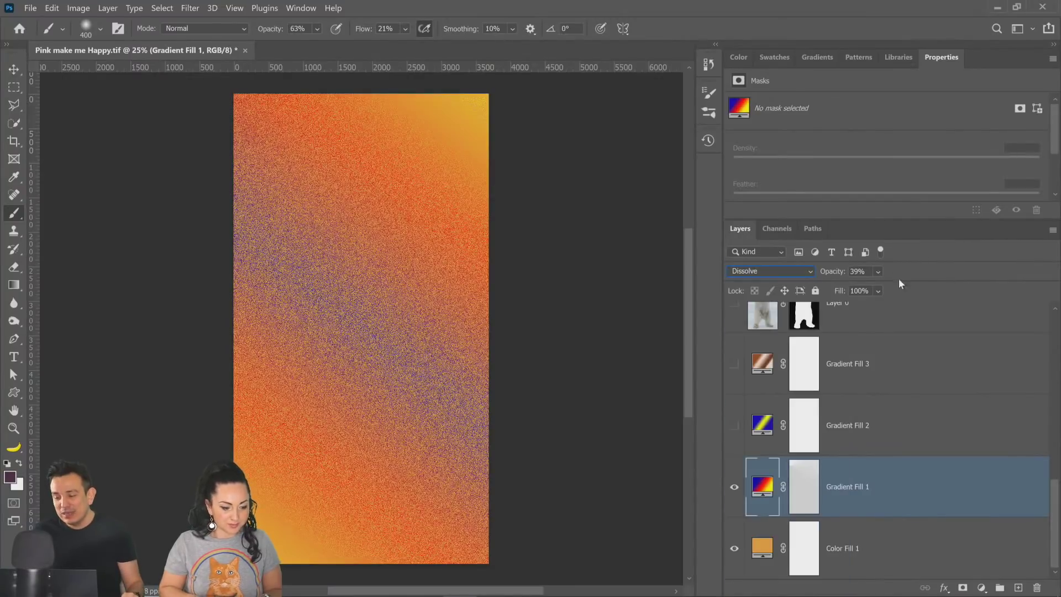
# Step: Try Gradient Fill 1's opacity at 100% and at 25% to see how Dissolve responds
pyautogui.click(878, 272)
pyautogui.moveTo(898, 288); pyautogui.dragTo(1023, 287)
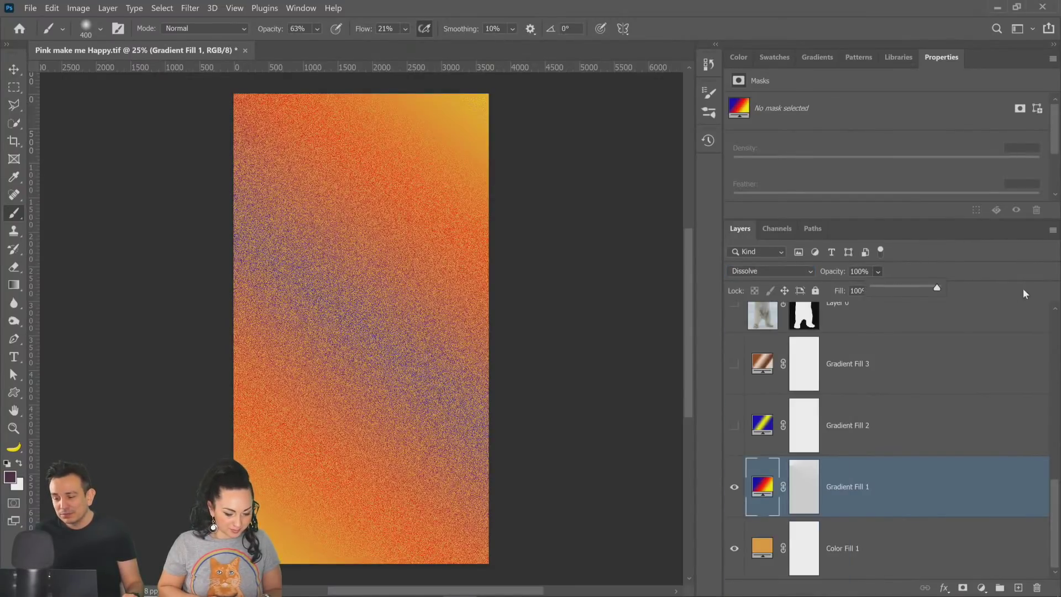
pyautogui.moveTo(923, 286); pyautogui.dragTo(889, 289)
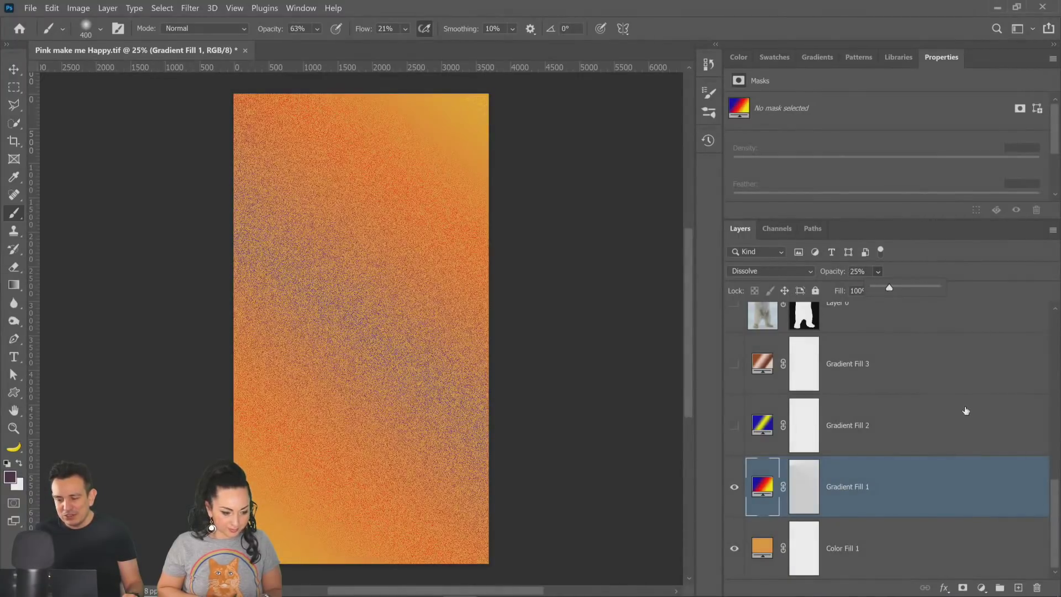
# Step: Undo the recent opacity and layer visibility changes as well as the deletion of Layer 1
pyautogui.click(964, 411)
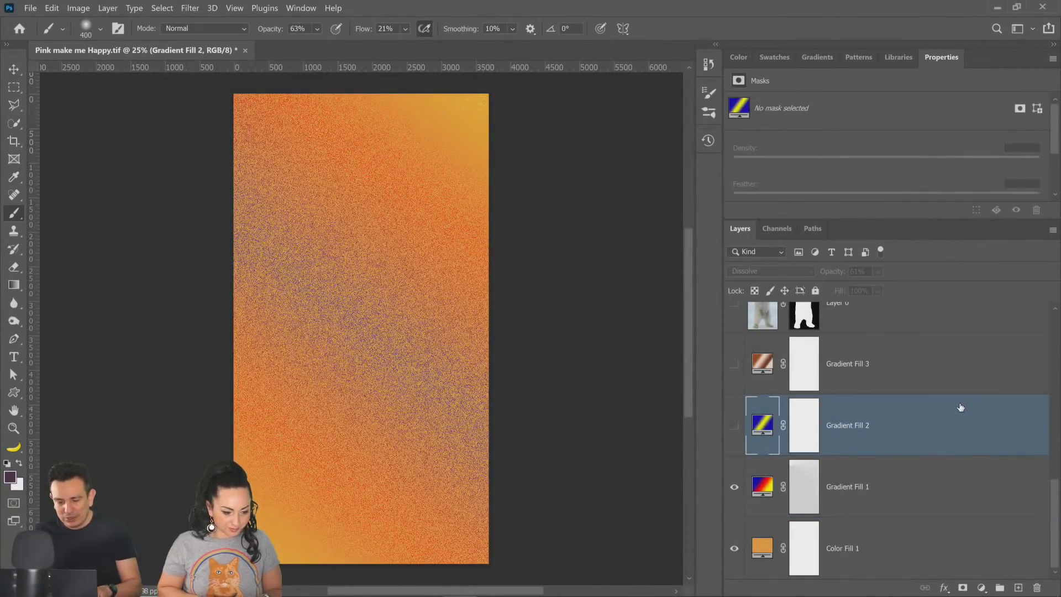
pyautogui.hotkey('ctrl', ',')
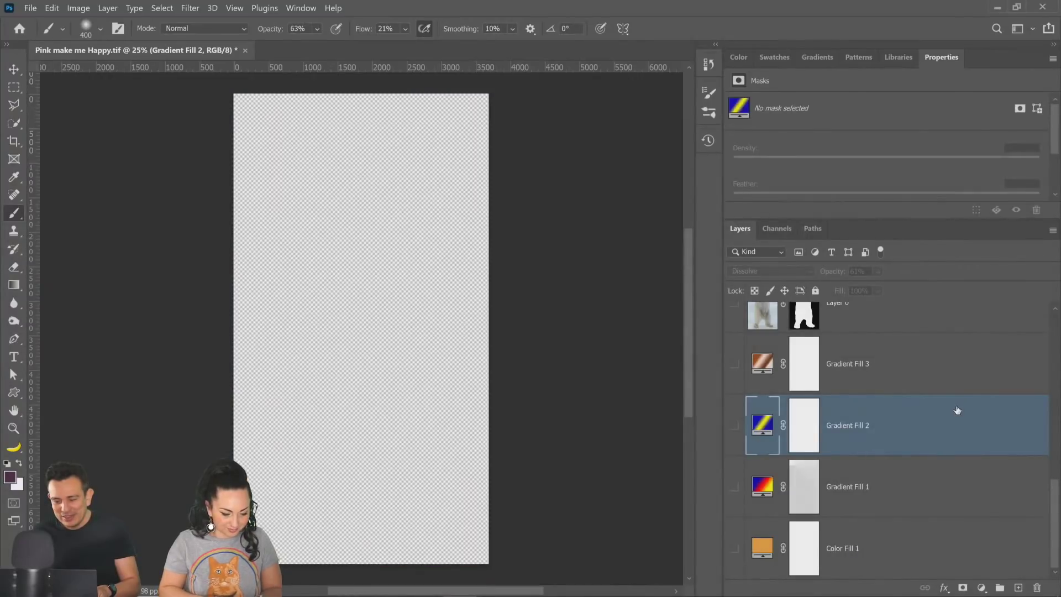
pyautogui.hotkey('ctrl', ',')
pyautogui.hotkey('ctrl', ',')
pyautogui.hotkey('alt', 'shift', '[')
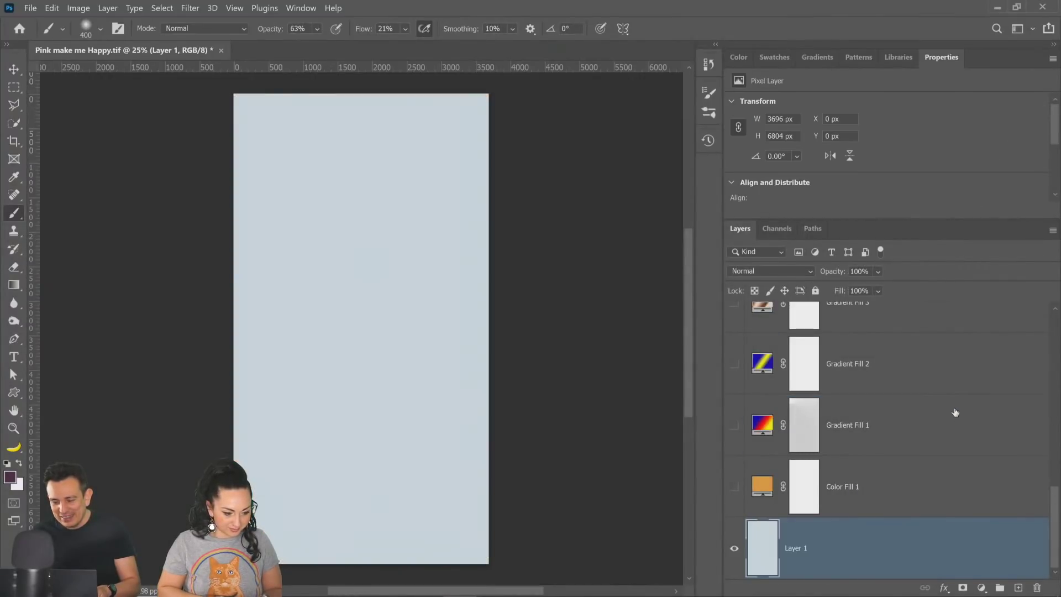
# Step: Show Color Fill 1 and Gradient Fill 1 again and delete Layer 1 beneath them
pyautogui.click(734, 486)
pyautogui.click(734, 425)
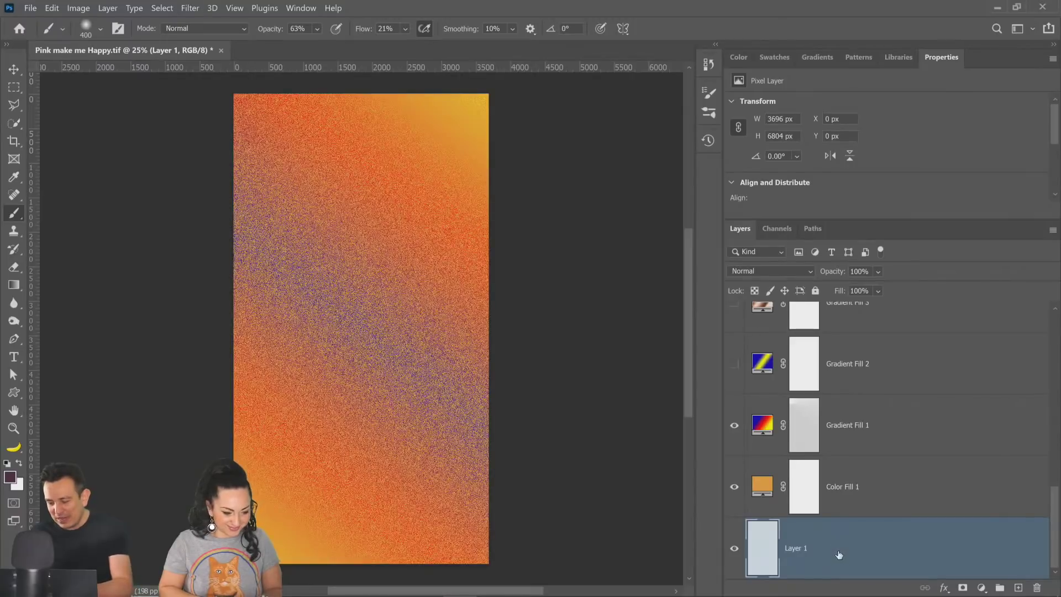
pyautogui.press('Delete')
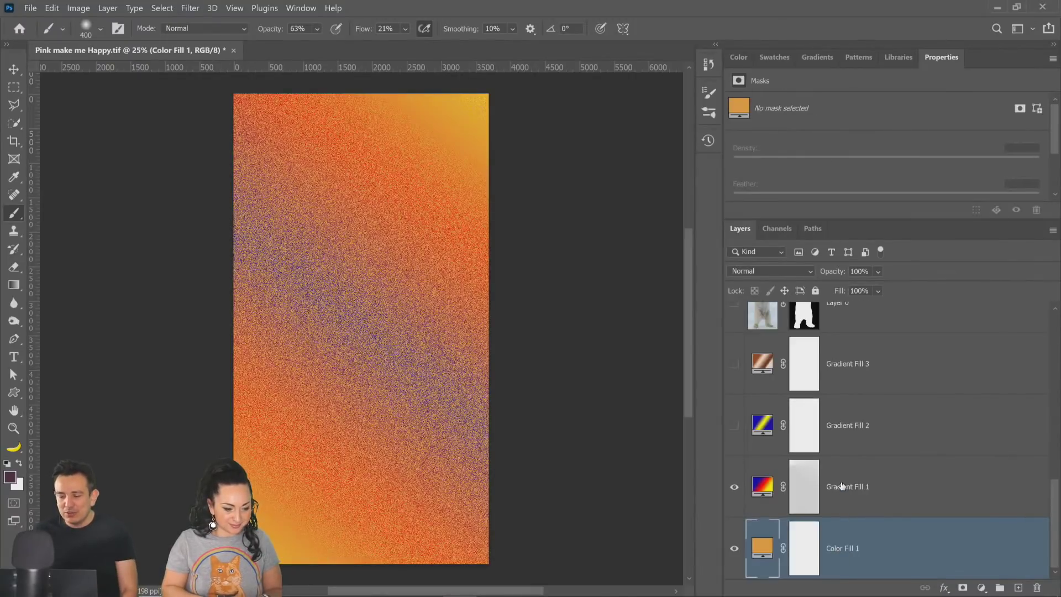
# Step: Show Gradient Fill 2 and the brown Gradient Fill 3 above it
pyautogui.click(884, 438)
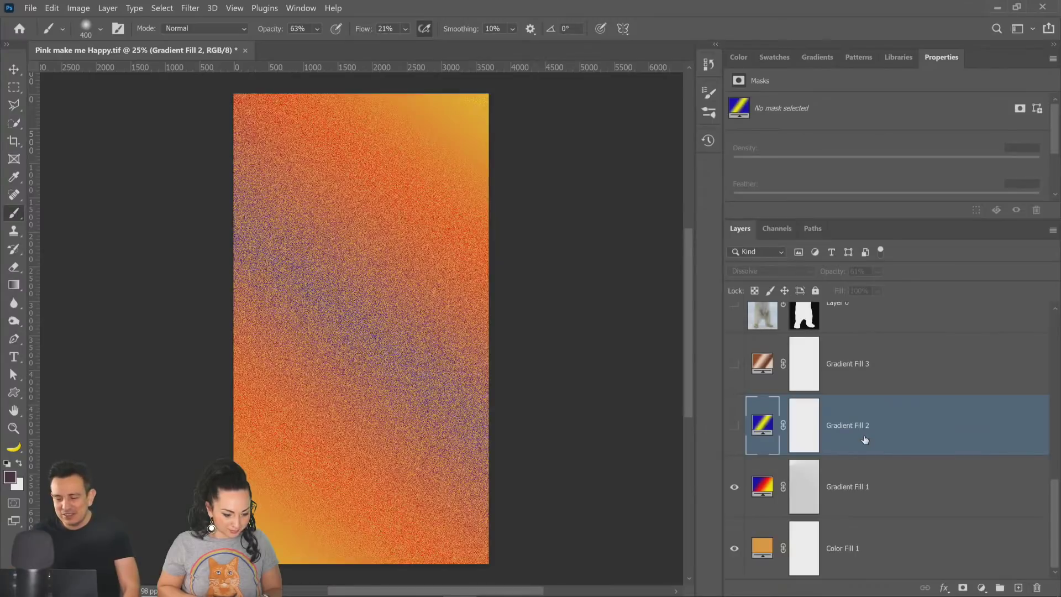
pyautogui.click(734, 426)
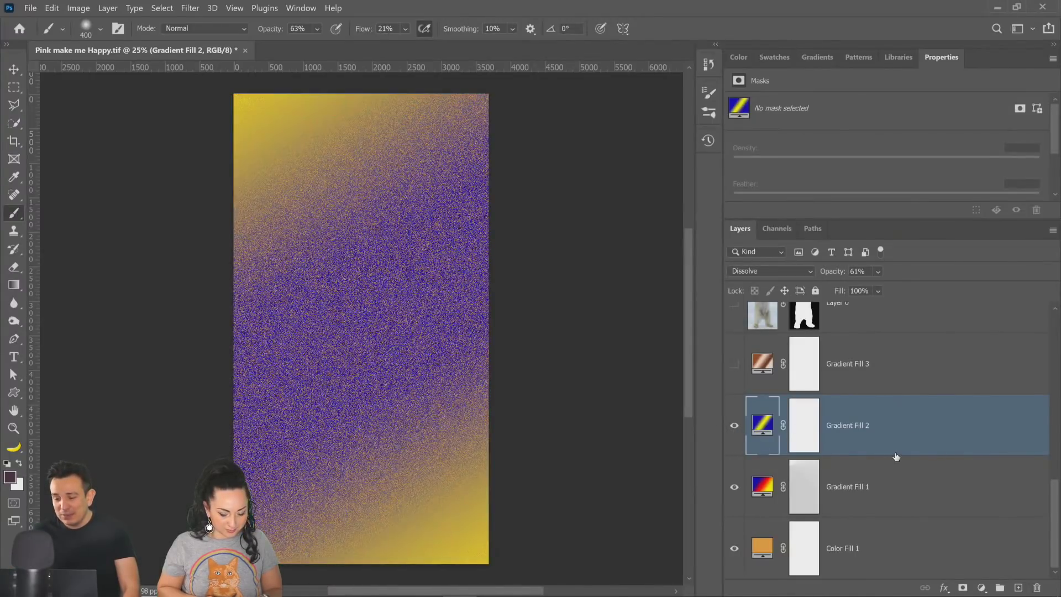
pyautogui.scroll(1, 890, 457)
pyautogui.click(735, 426)
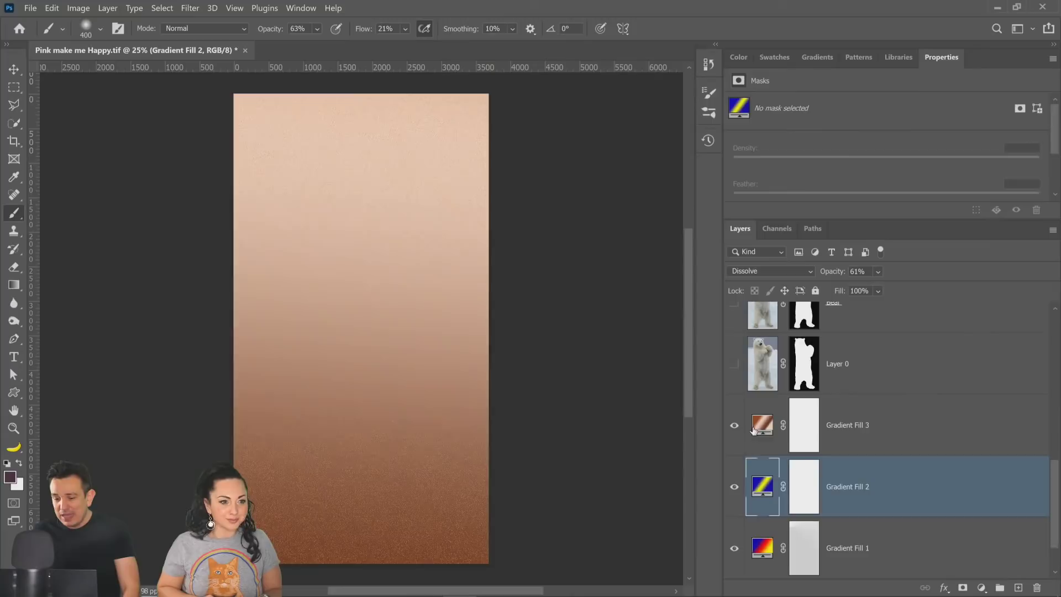
# Step: Select Gradient Fill 3 and toggle its visibility off and on to compare the background with and without it
pyautogui.click(914, 436)
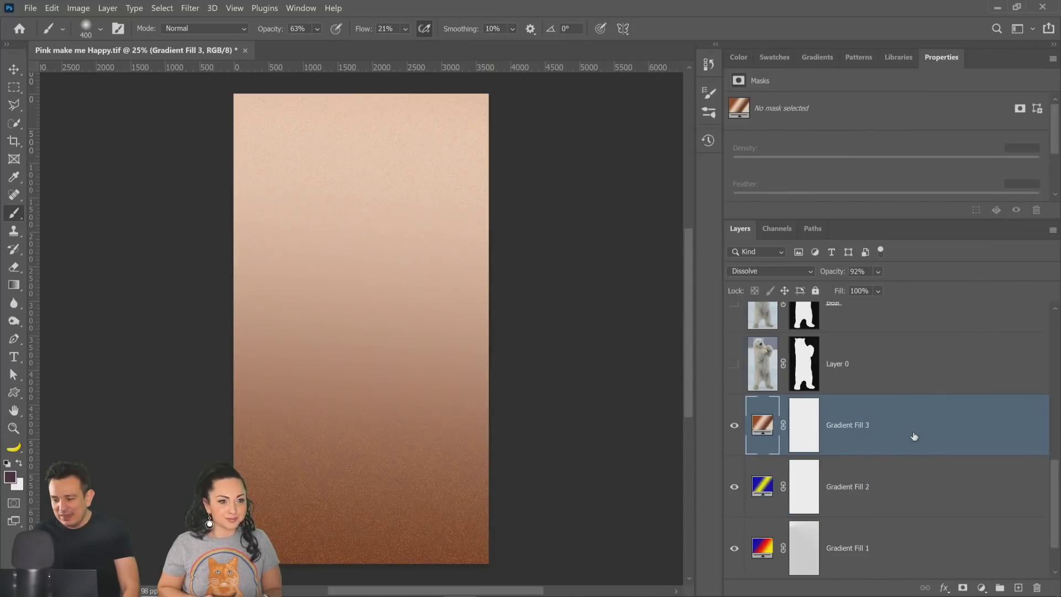
pyautogui.click(734, 430)
pyautogui.click(734, 430)
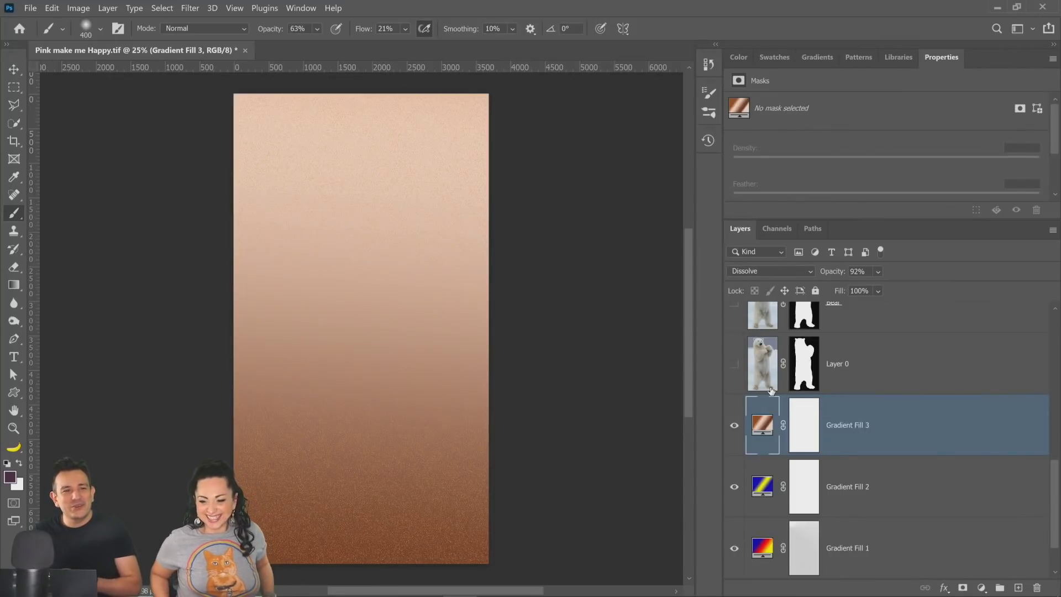
# Step: Select Layer 0 and make both it and the Bear layer above it visible
pyautogui.click(876, 377)
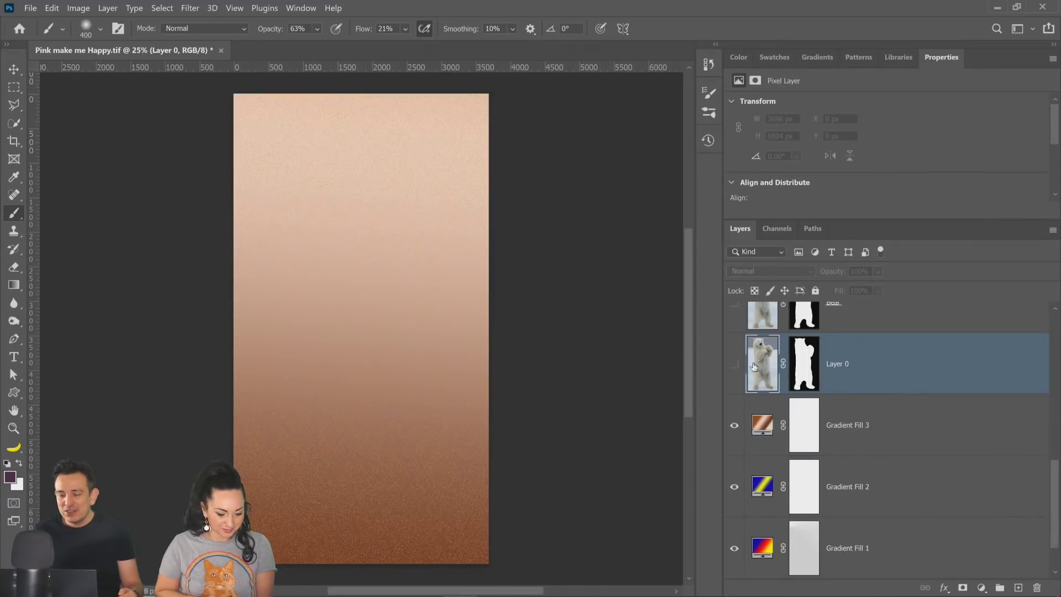
pyautogui.scroll(2, 904, 384)
pyautogui.click(734, 486)
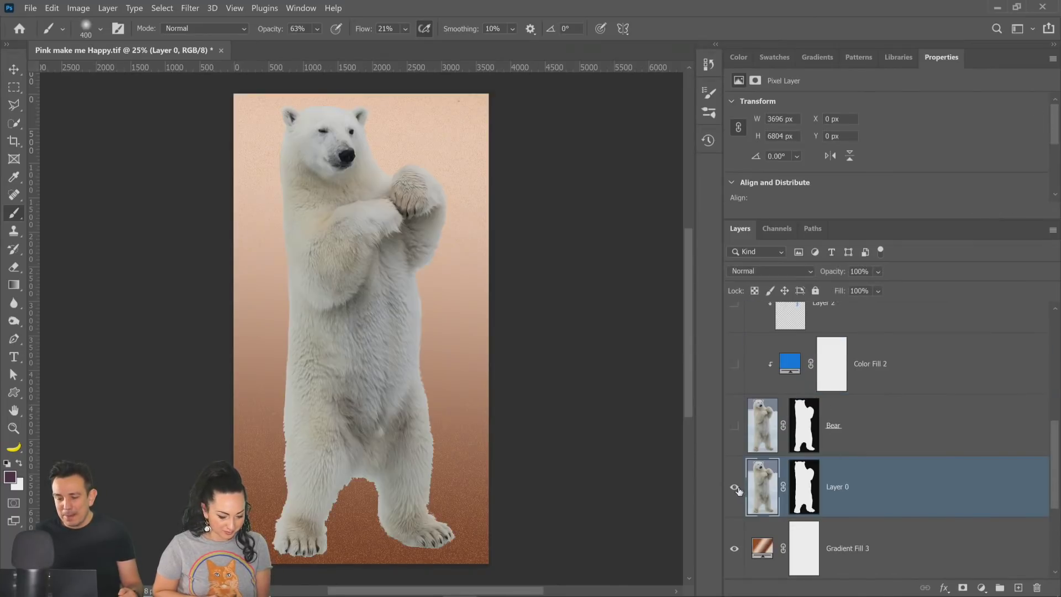
pyautogui.click(734, 486)
pyautogui.click(734, 425)
pyautogui.click(735, 489)
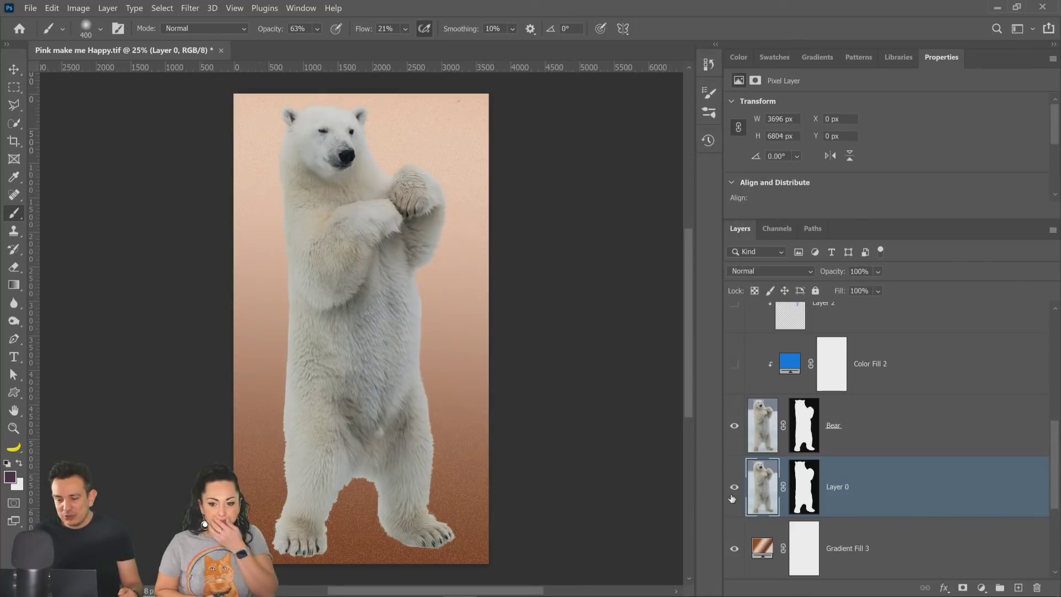
# Step: Alternate the visibility of Layer 0 and the Bear layer to compare the two bear cutouts
pyautogui.click(734, 490)
pyautogui.click(735, 490)
pyautogui.click(734, 490)
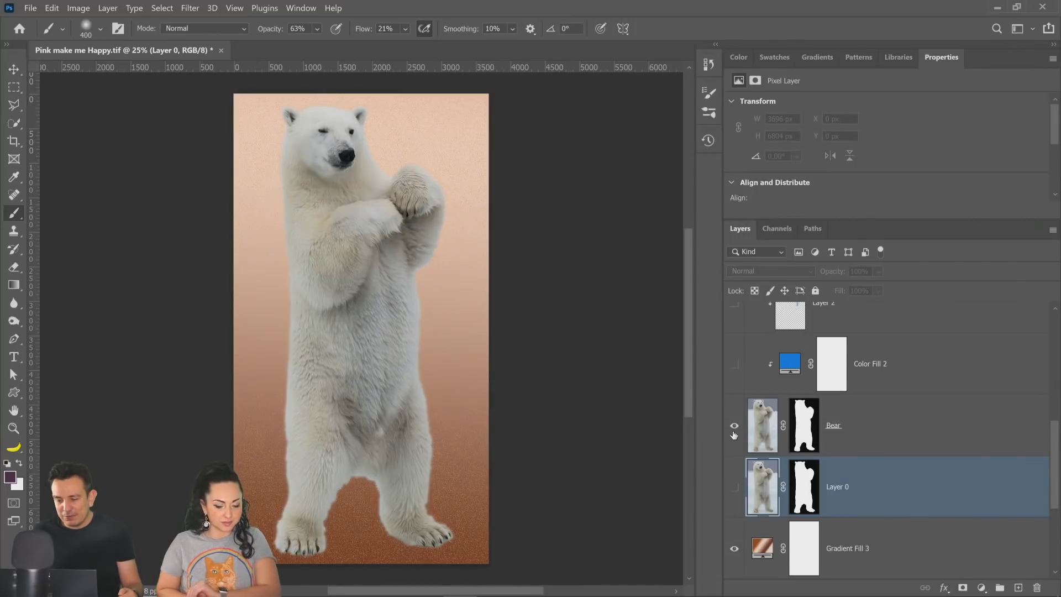
pyautogui.click(734, 425)
pyautogui.click(735, 487)
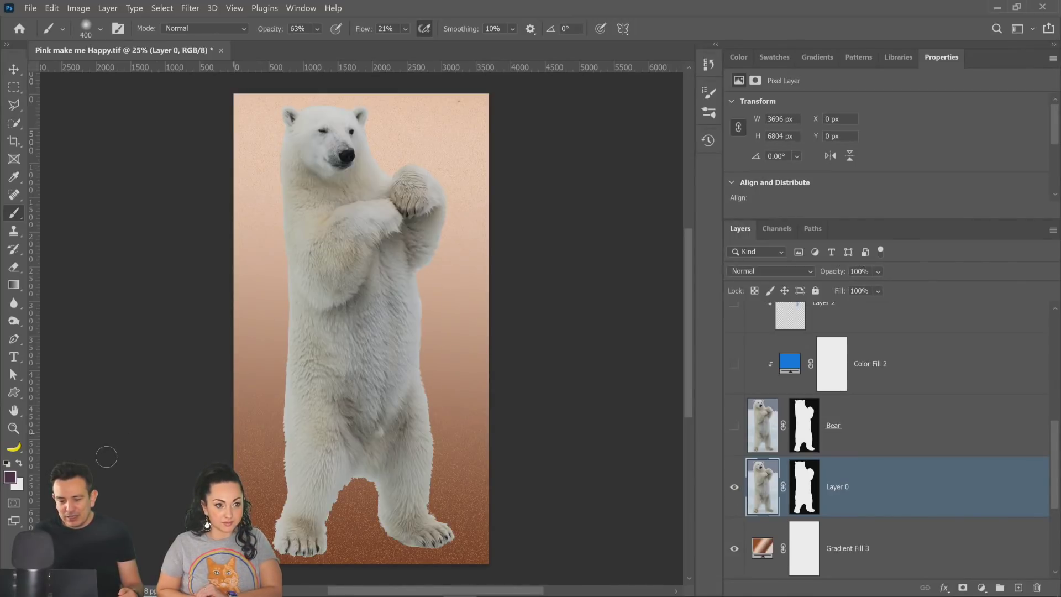
# Step: Hide Layer 0, show the Bear layer in its place and inspect its cutout edge along the leg and paw
pyautogui.click(14, 428)
pyautogui.click(282, 443)
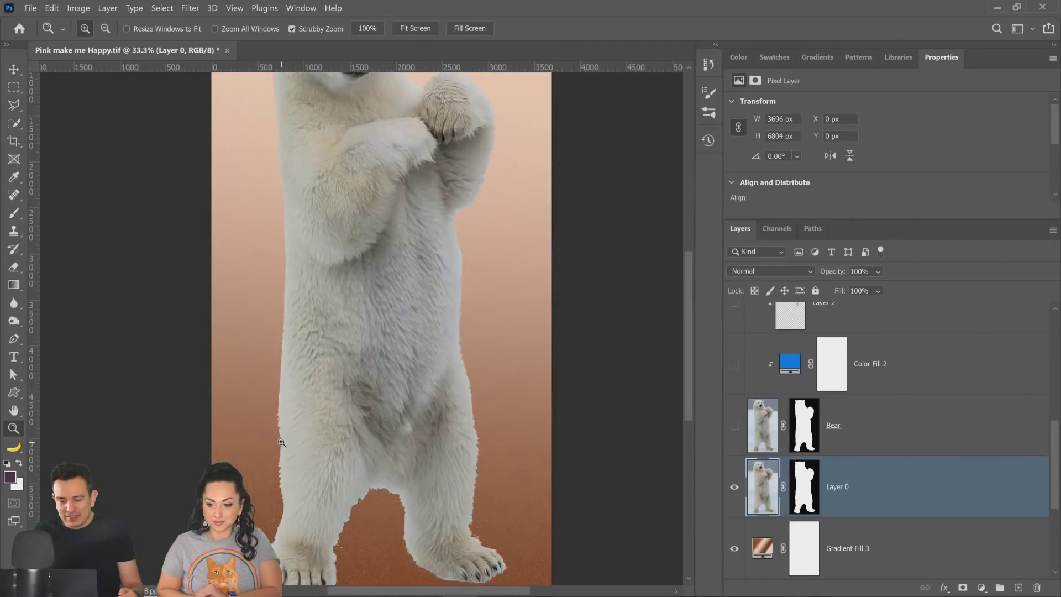
pyautogui.click(281, 442)
pyautogui.click(281, 442)
pyautogui.click(281, 442)
pyautogui.click(734, 487)
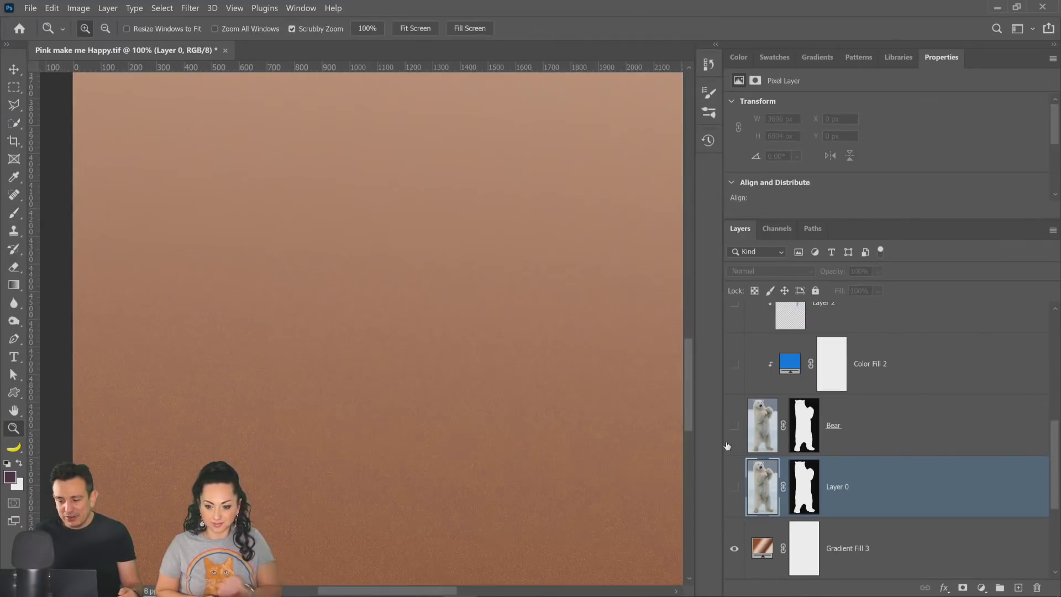
pyautogui.click(734, 426)
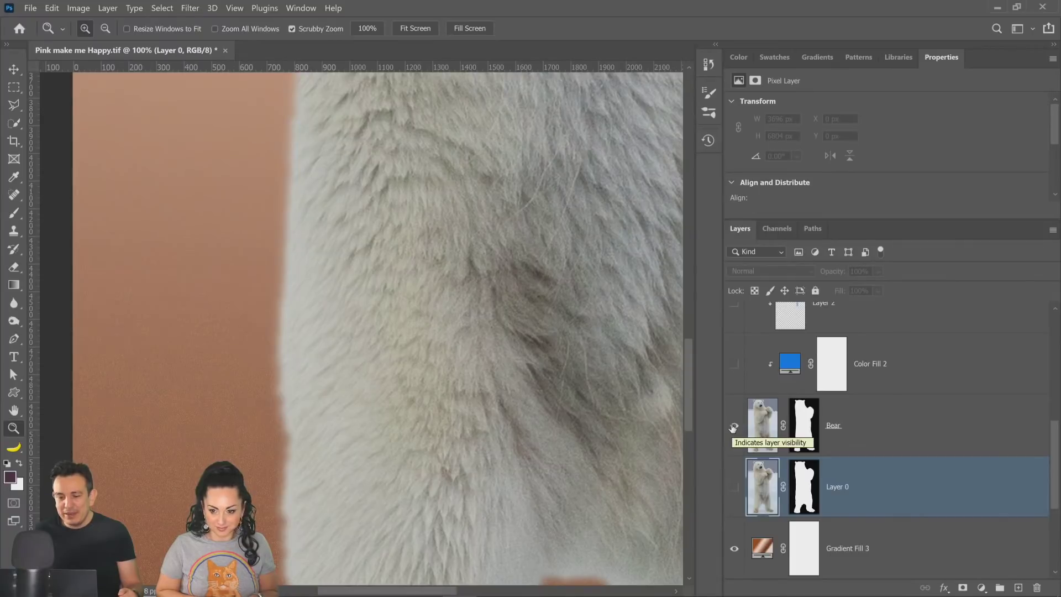
pyautogui.scroll(-3, 285, 405)
pyautogui.scroll(-4, 284, 405)
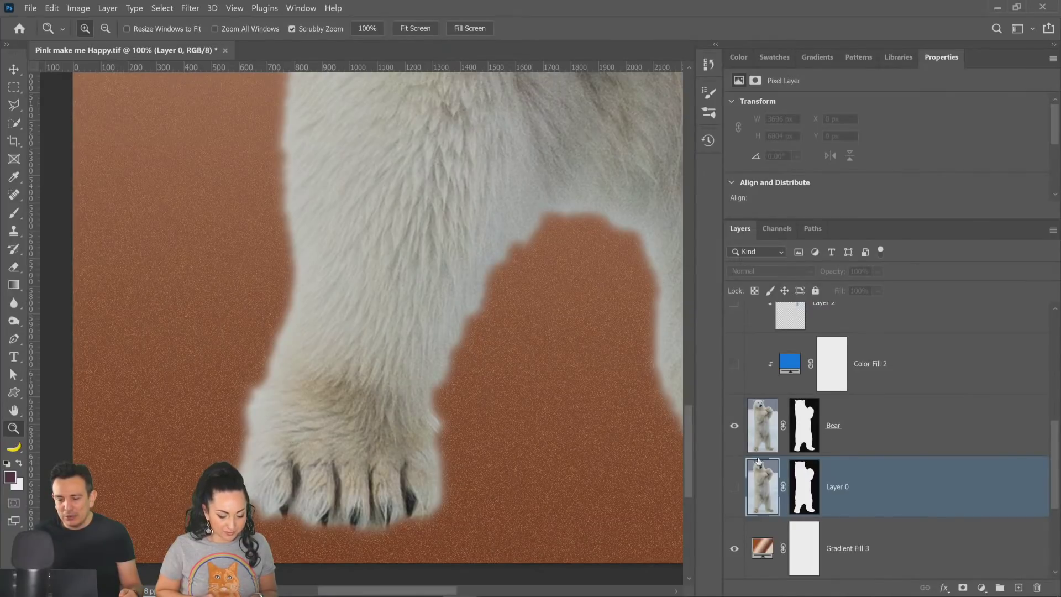
# Step: Open the Bear layer's mask in Select and Mask and set the view mode to Black & White
pyautogui.click(806, 431)
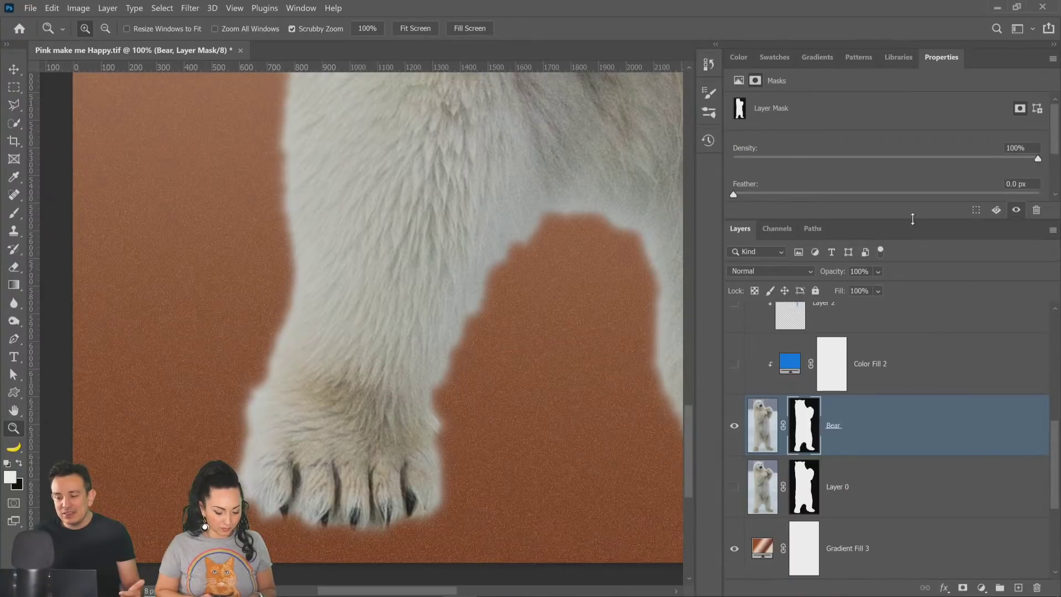
pyautogui.moveTo(914, 220); pyautogui.dragTo(902, 343)
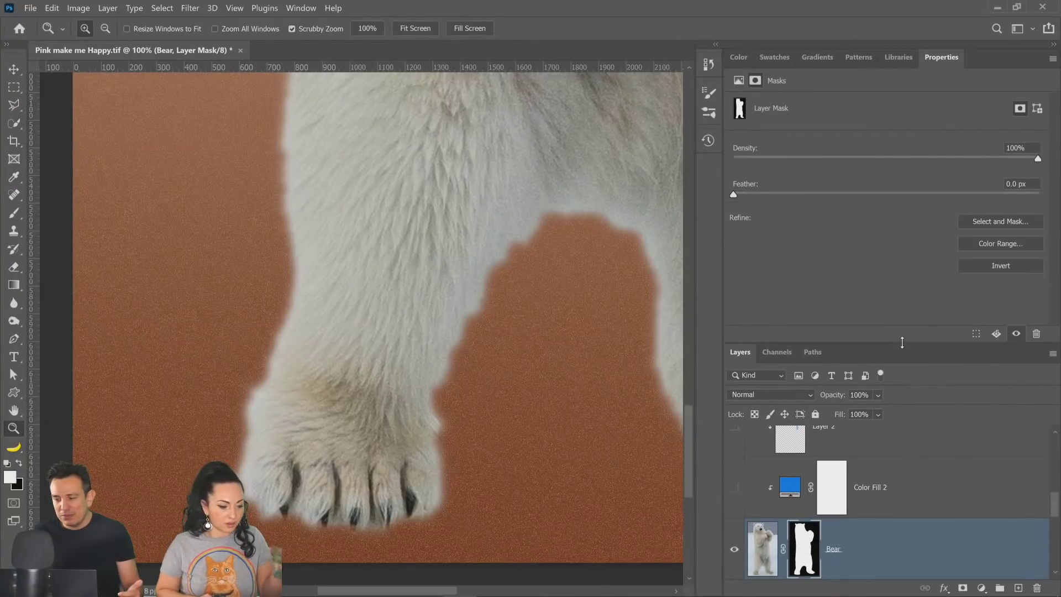
pyautogui.click(1000, 221)
pyautogui.click(922, 122)
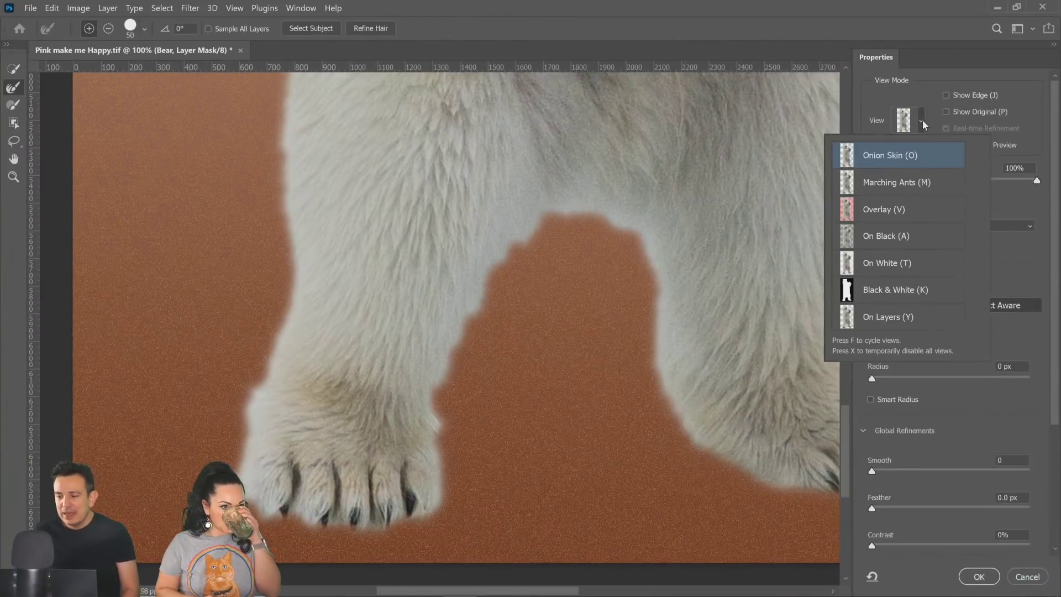
pyautogui.click(899, 297)
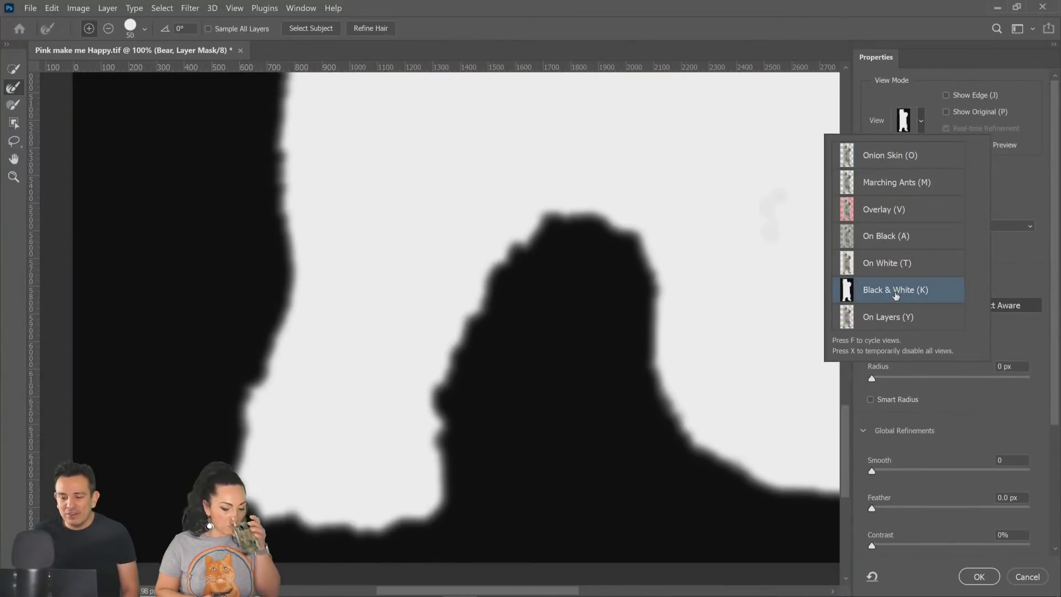
# Step: Sharpen the blurry edge of the Bear mask by setting Contrast to 53%, and apply the refinement
pyautogui.click(14, 177)
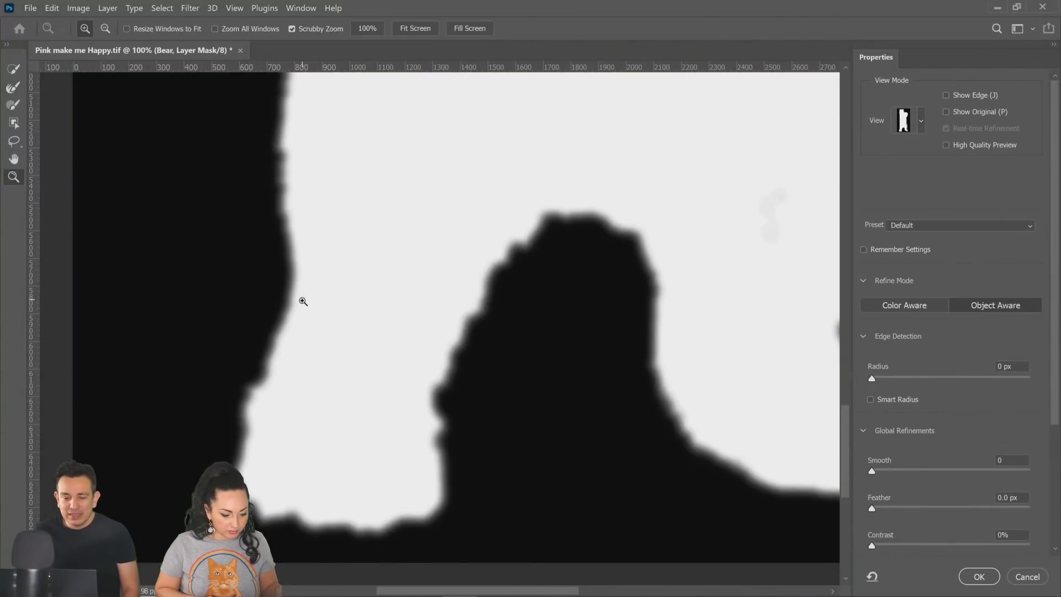
pyautogui.moveTo(303, 301); pyautogui.dragTo(303, 235)
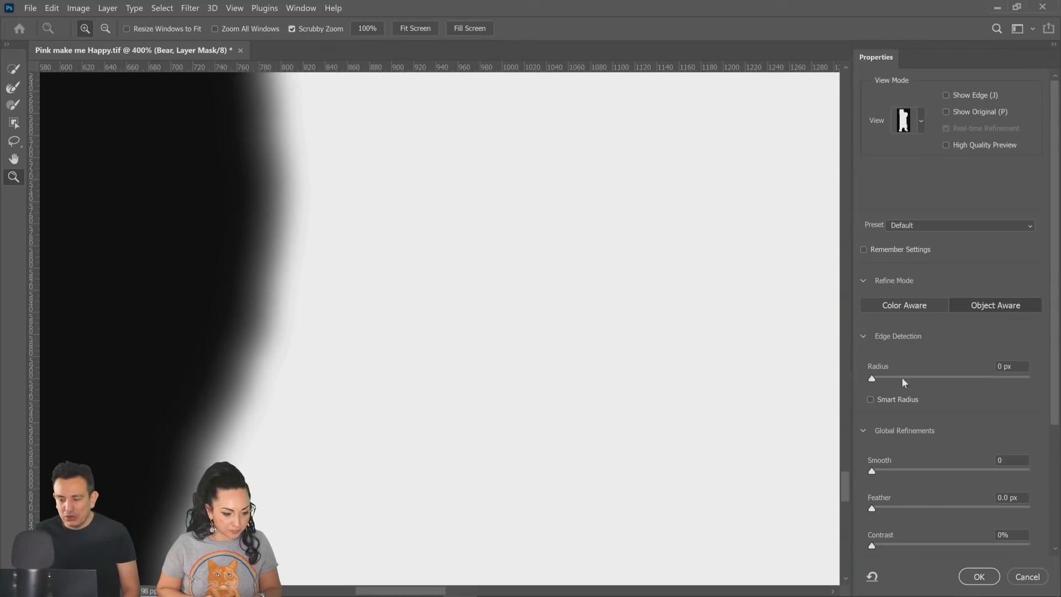
pyautogui.moveTo(872, 547); pyautogui.dragTo(931, 541)
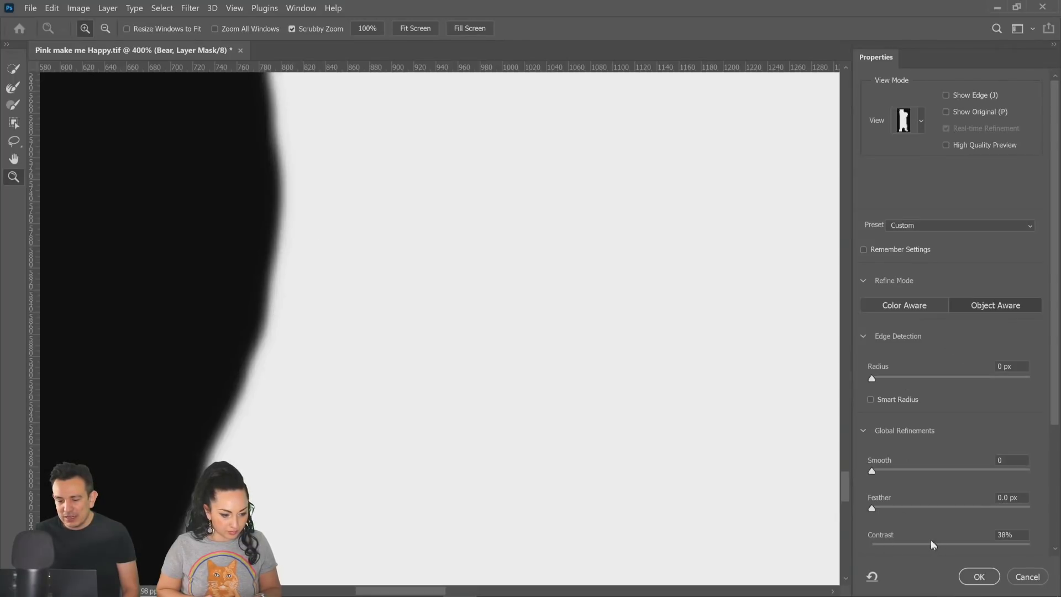
pyautogui.scroll(-2, 924, 486)
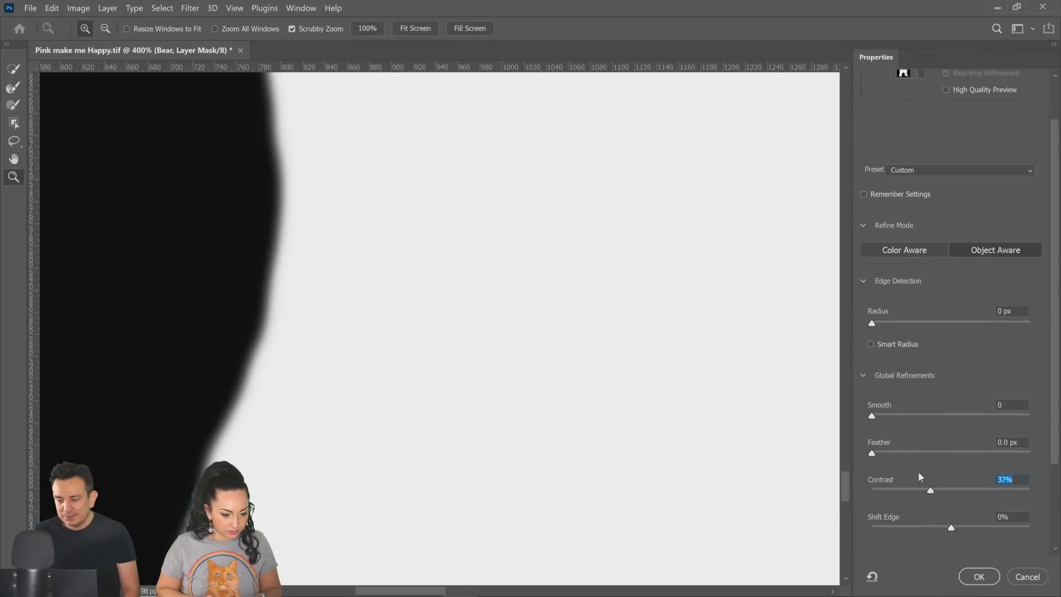
pyautogui.moveTo(931, 490); pyautogui.dragTo(956, 490)
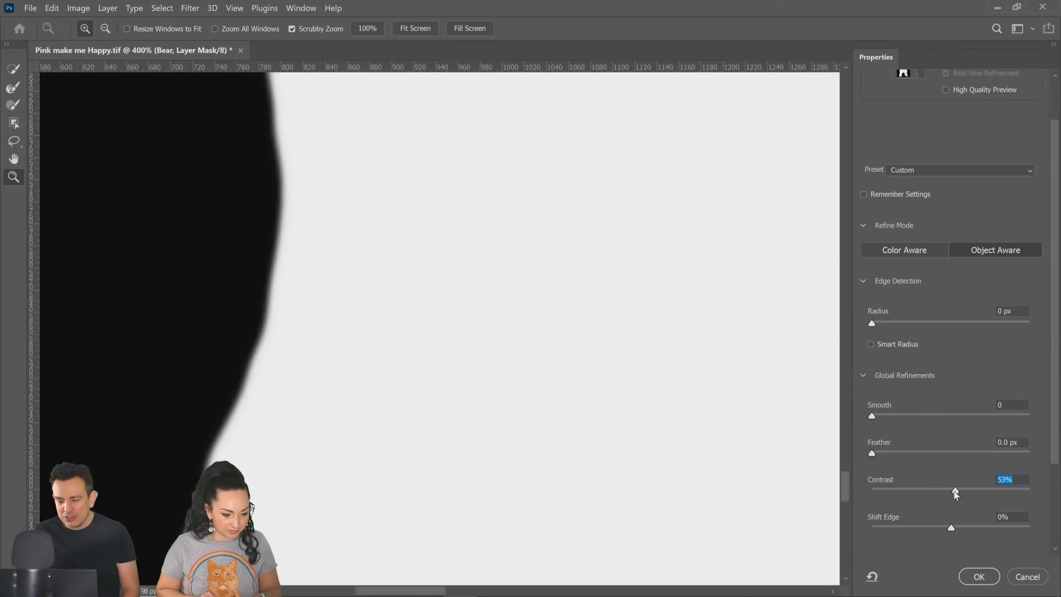
pyautogui.click(979, 575)
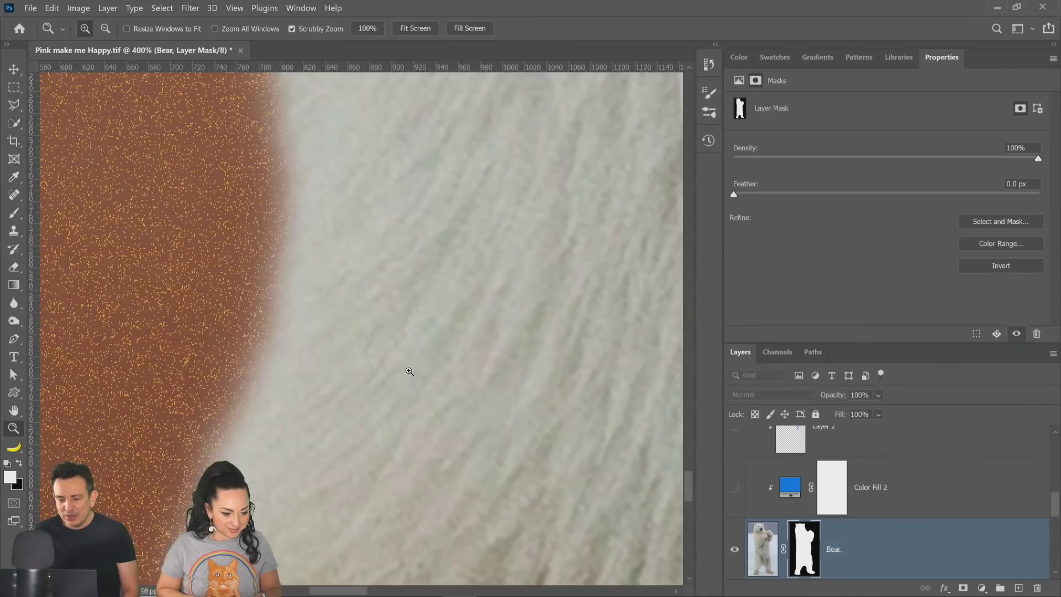
# Step: Contract the Bear layer's mask with the Minimum filter at a radius of 3 pixels
pyautogui.rightClick(291, 326)
pyautogui.click(291, 331)
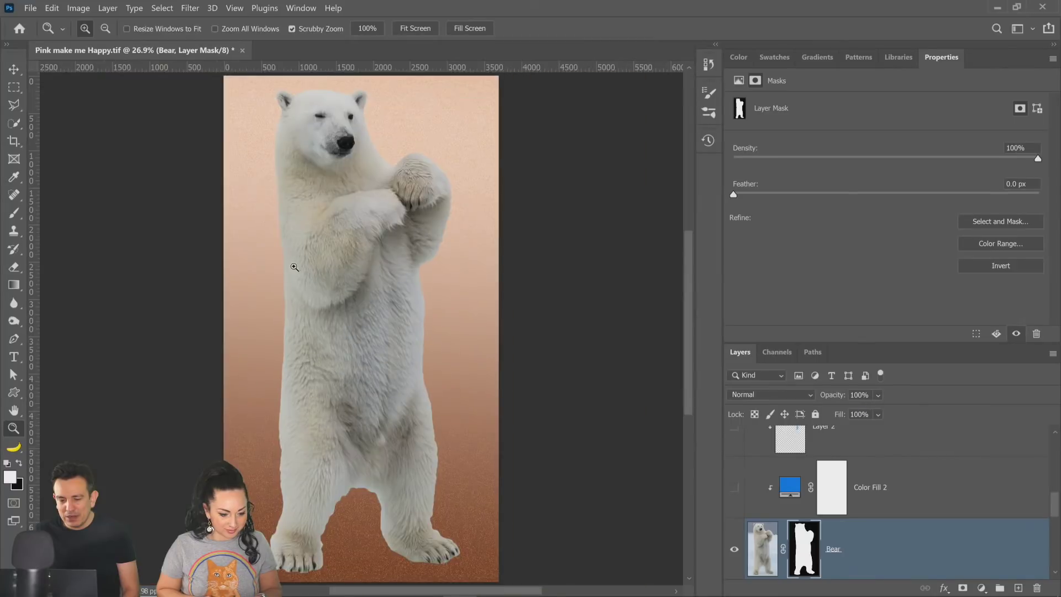
pyautogui.click(289, 266)
pyautogui.click(289, 267)
pyautogui.click(321, 319)
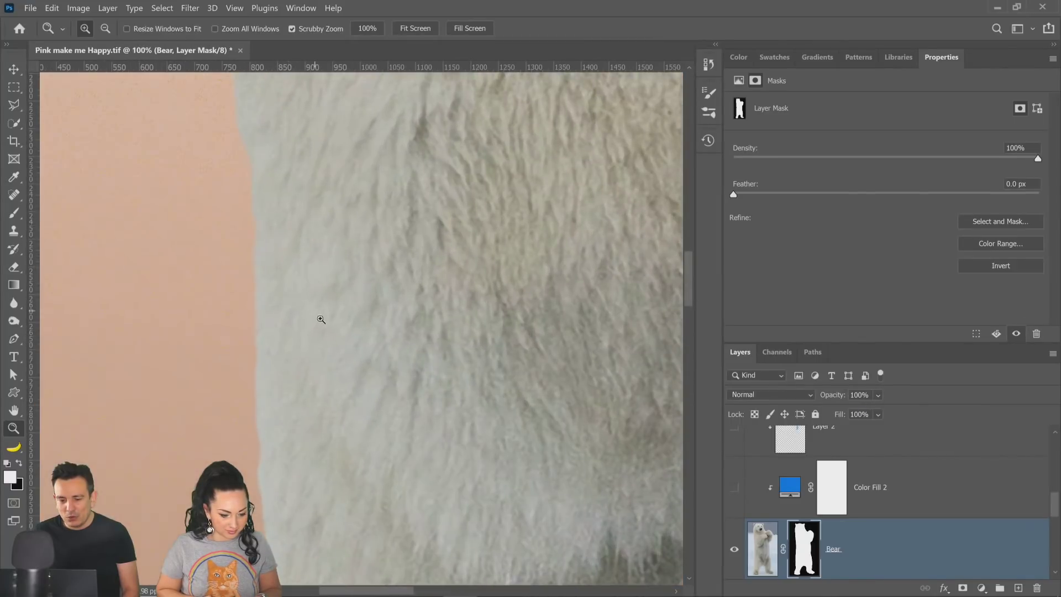
pyautogui.click(190, 10)
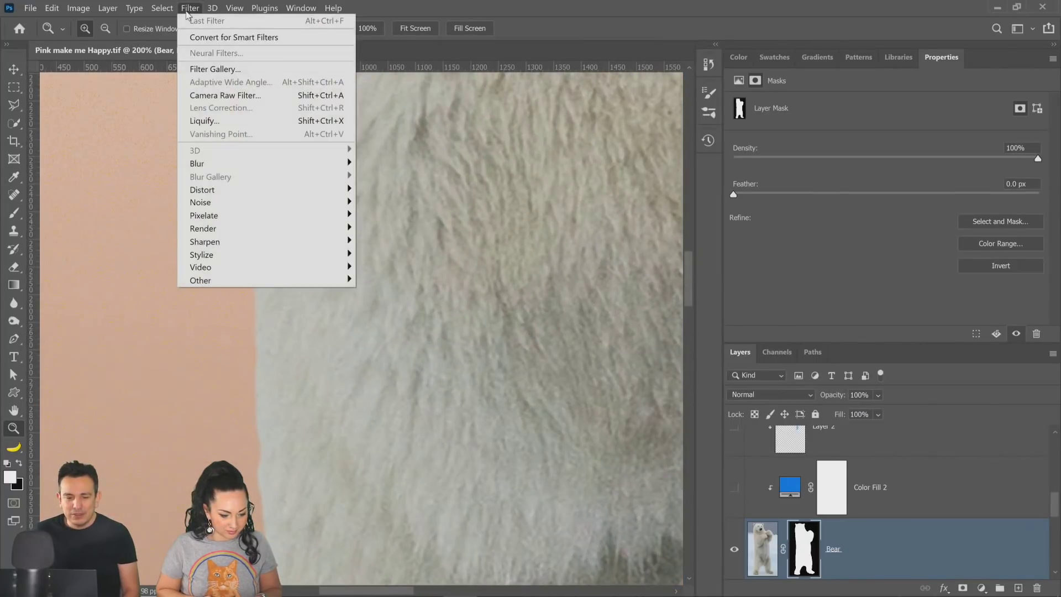
pyautogui.moveTo(321, 283)
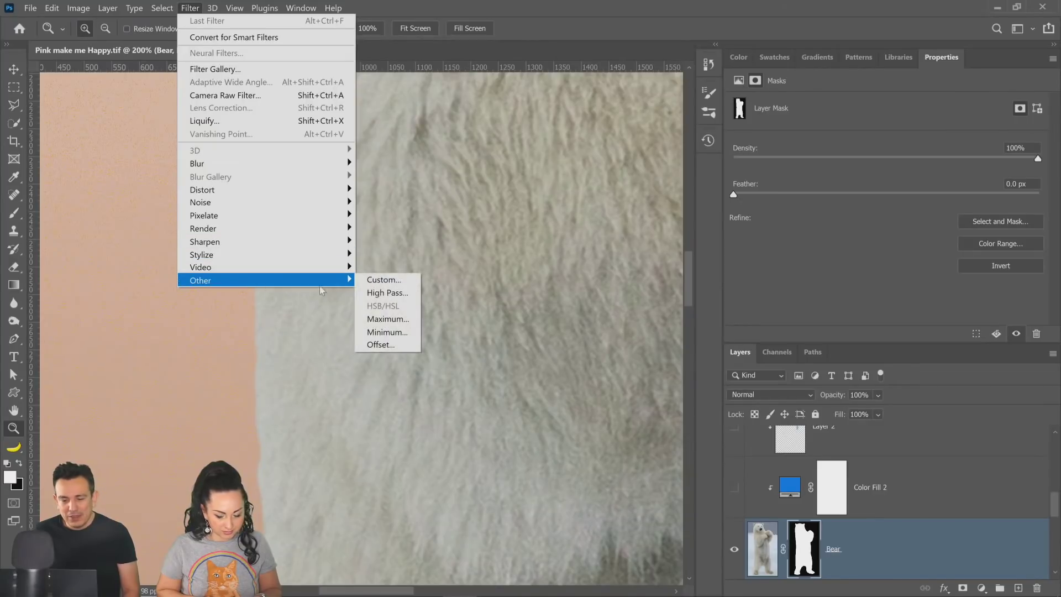
pyautogui.click(410, 331)
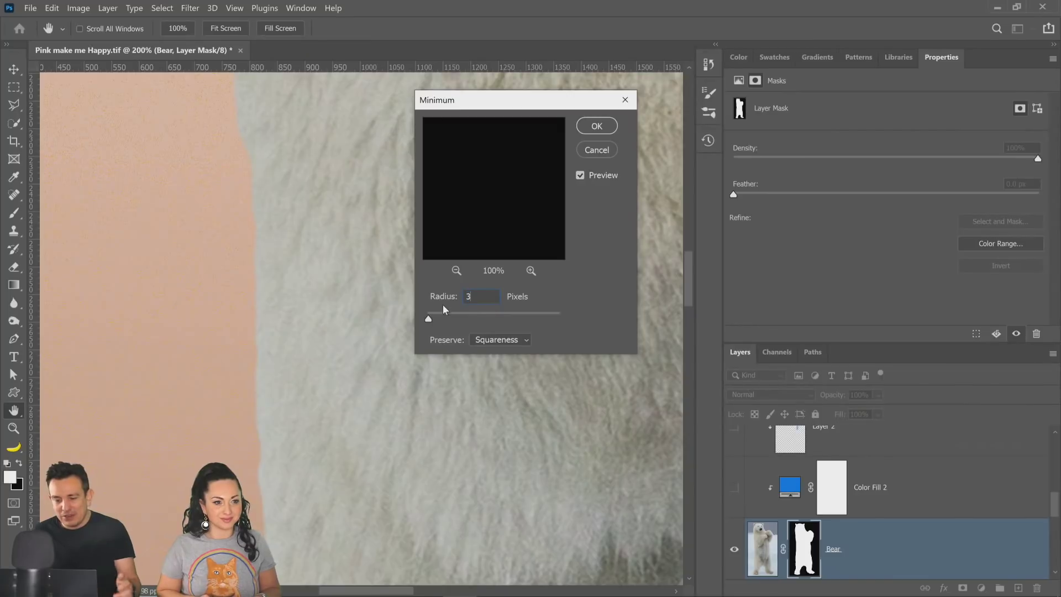
pyautogui.write('3')
pyautogui.click(596, 126)
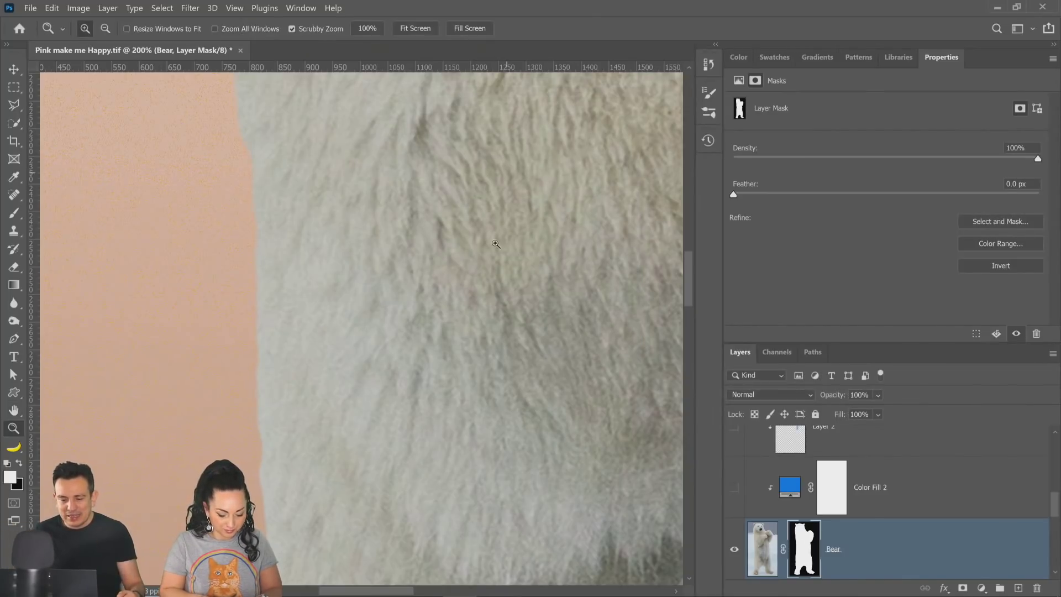
# Step: Check the contracted bear edge, switch to the Brush tool and look through its presets and brush settings
pyautogui.doubleClick(13, 431)
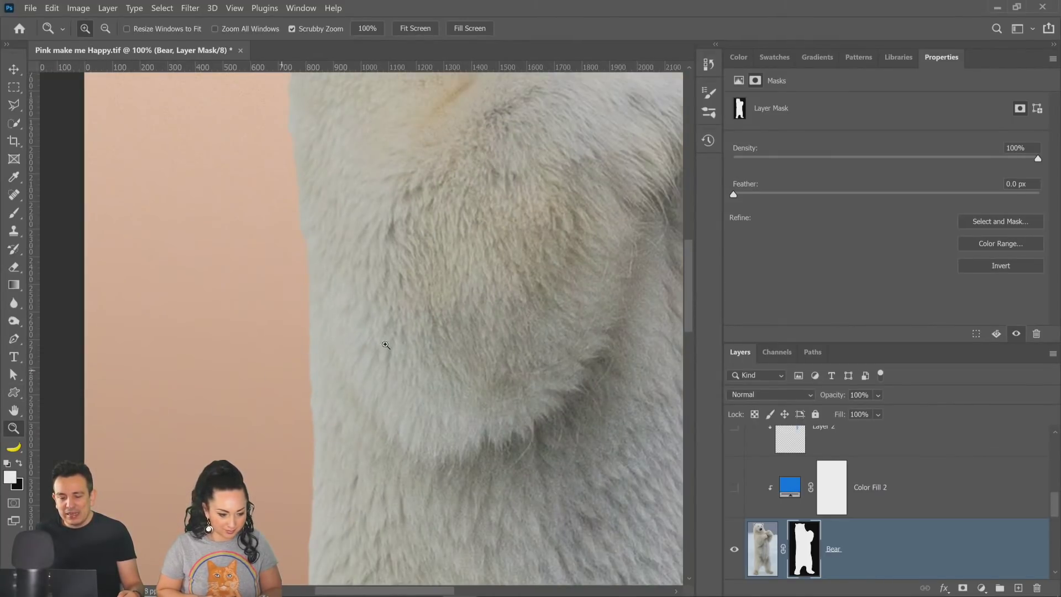
pyautogui.rightClick(354, 328)
pyautogui.click(369, 334)
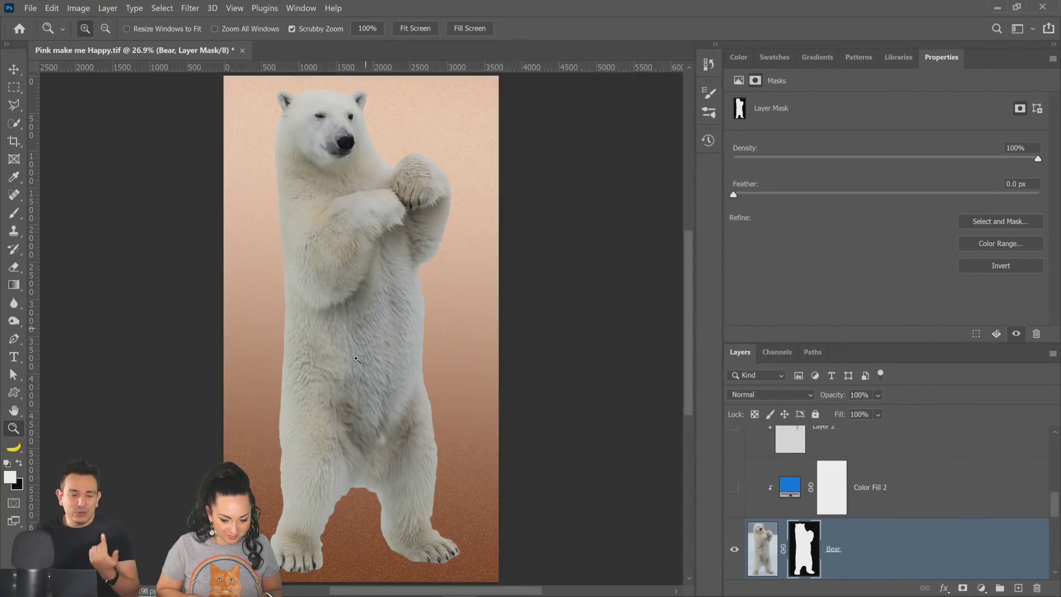
pyautogui.click(13, 213)
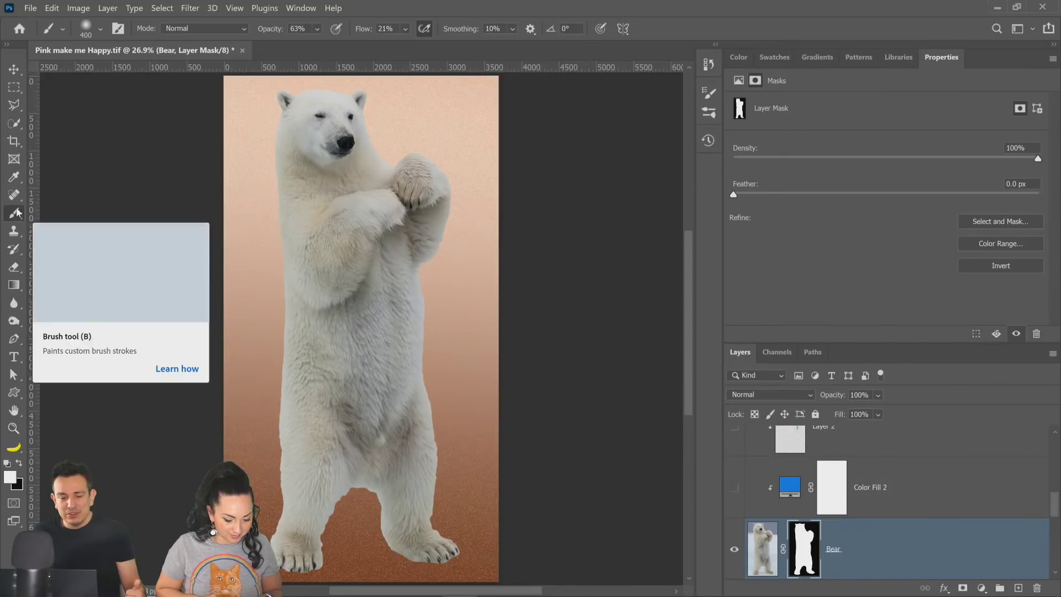
pyautogui.click(62, 33)
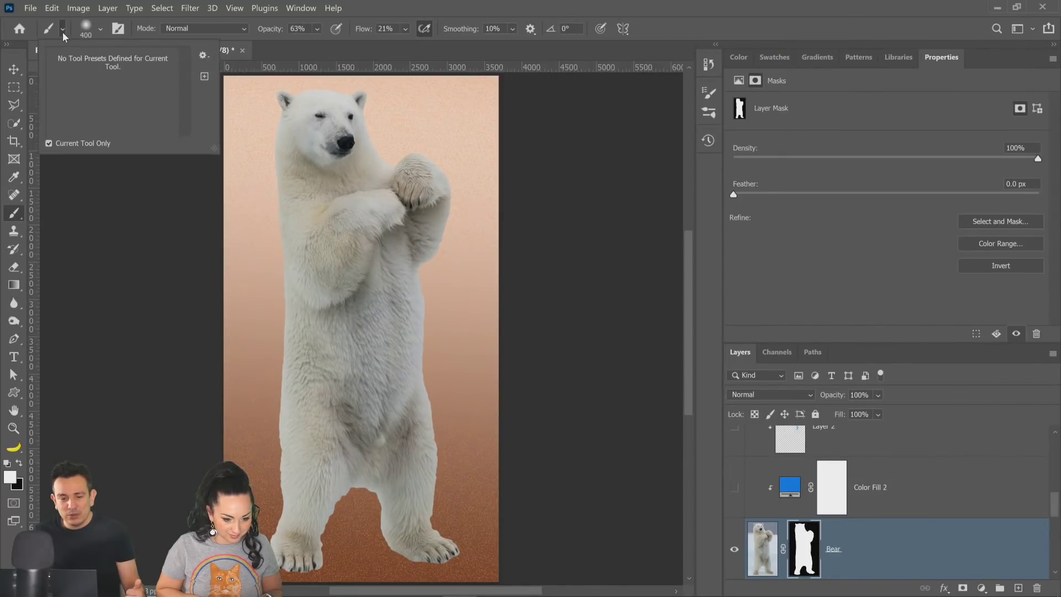
pyautogui.click(118, 28)
pyautogui.click(118, 28)
pyautogui.click(100, 28)
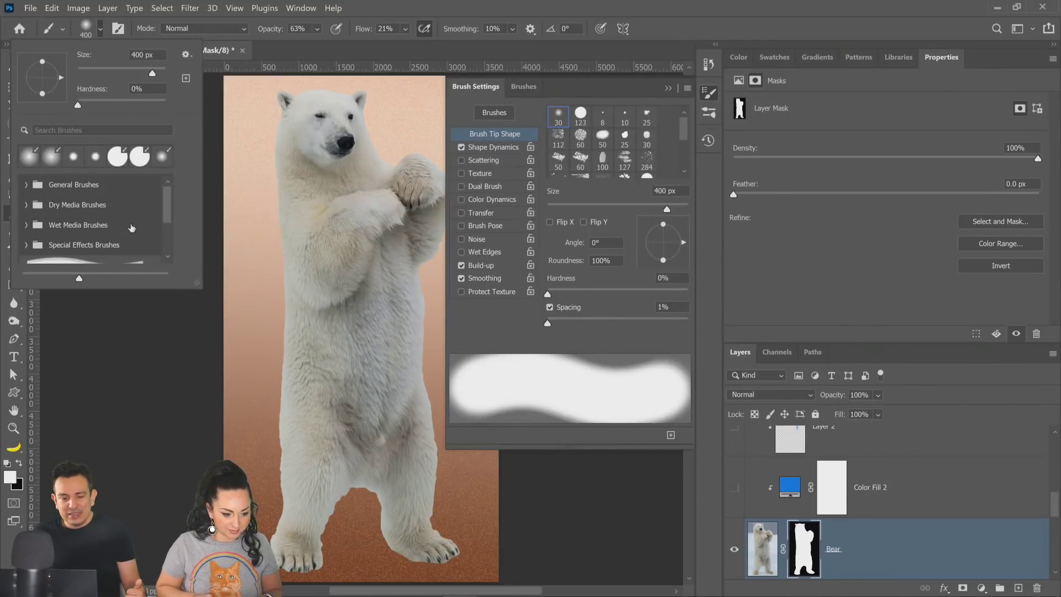
pyautogui.scroll(-5, 132, 228)
pyautogui.scroll(5, 128, 232)
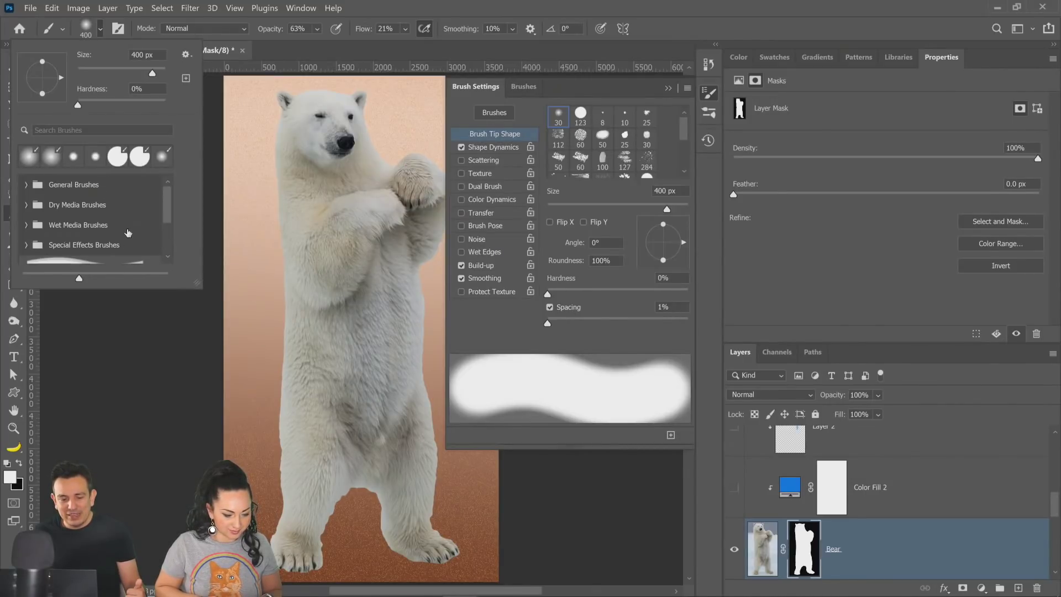
pyautogui.click(676, 89)
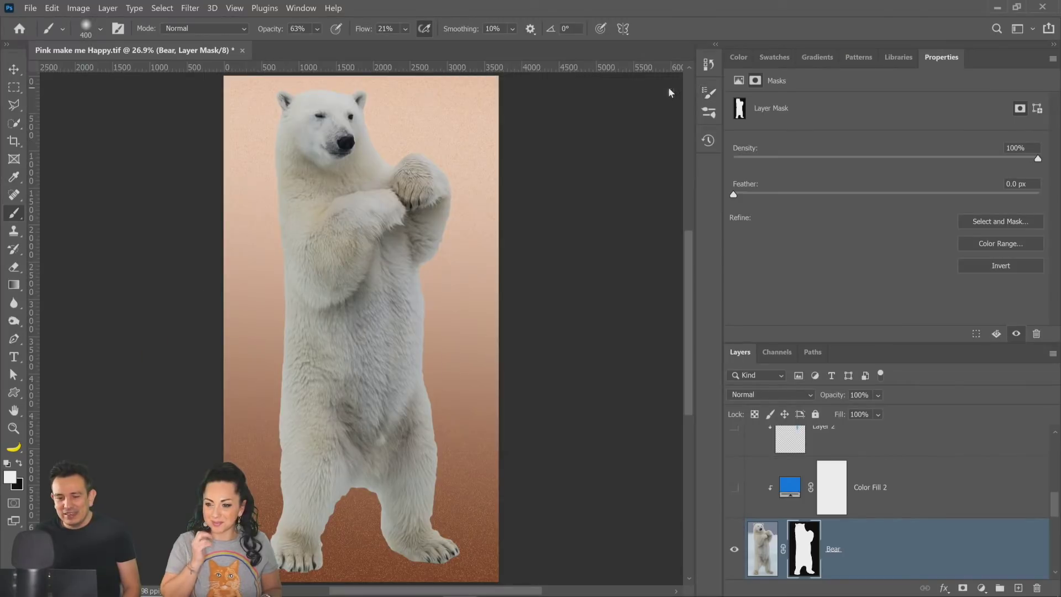
# Step: Restore the Legacy Brushes set to the list of brush presets and enlarge the preset picker
pyautogui.click(101, 30)
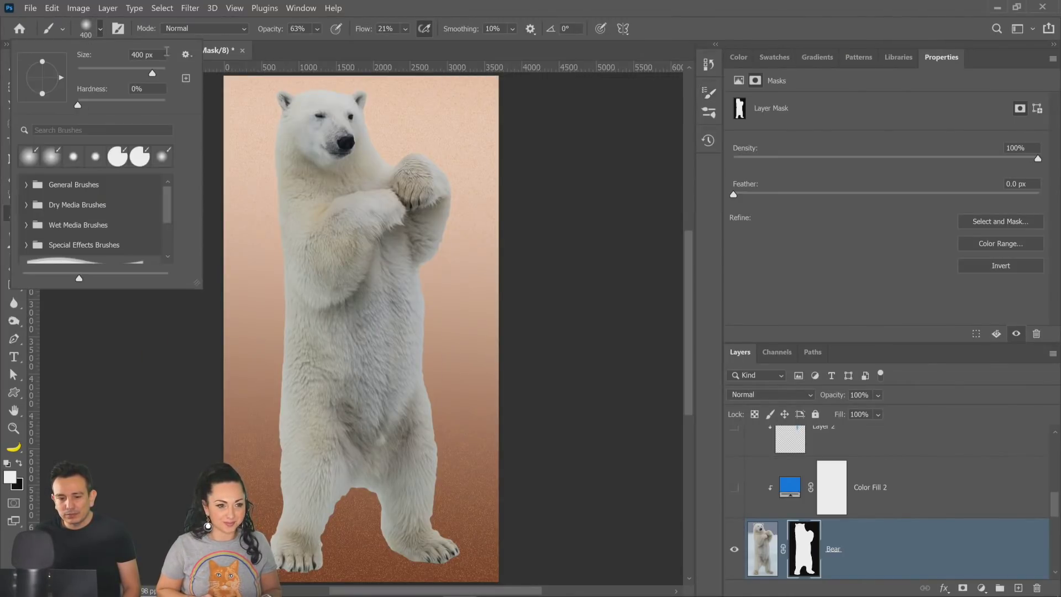
pyautogui.click(186, 55)
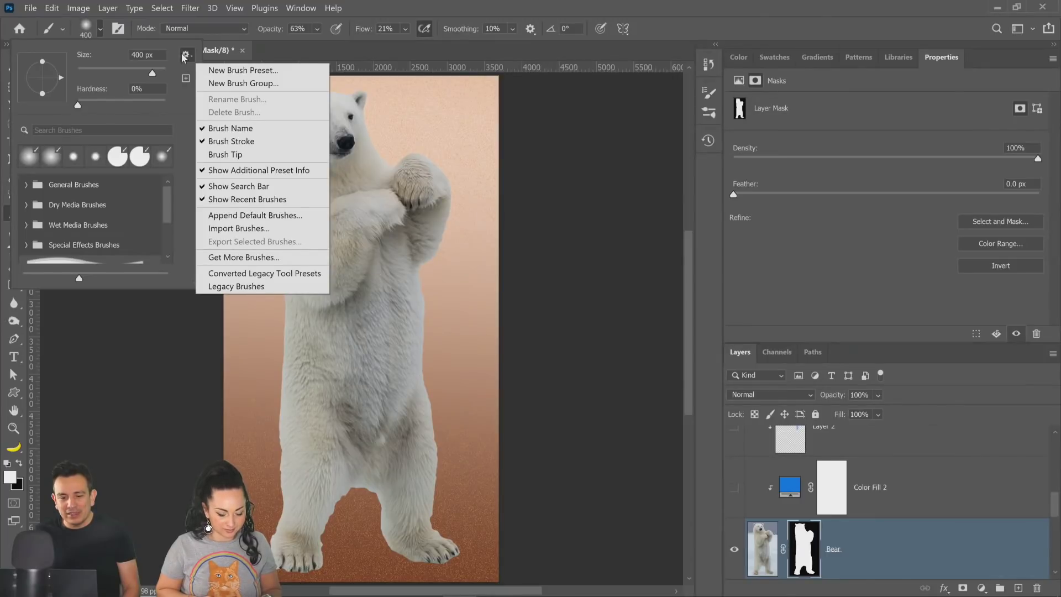
pyautogui.click(260, 288)
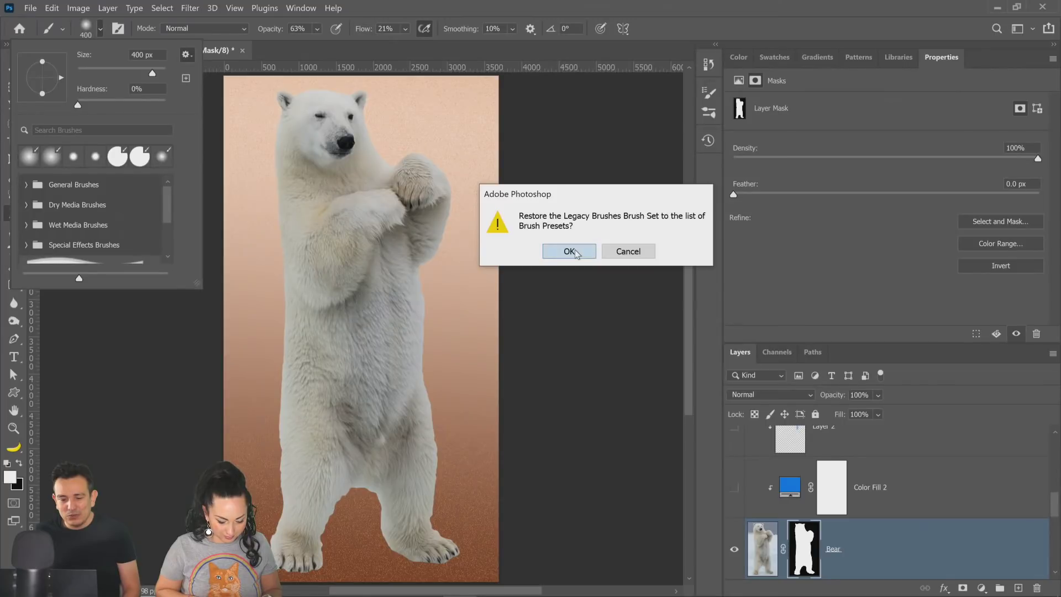
pyautogui.click(574, 252)
pyautogui.moveTo(198, 283); pyautogui.dragTo(377, 448)
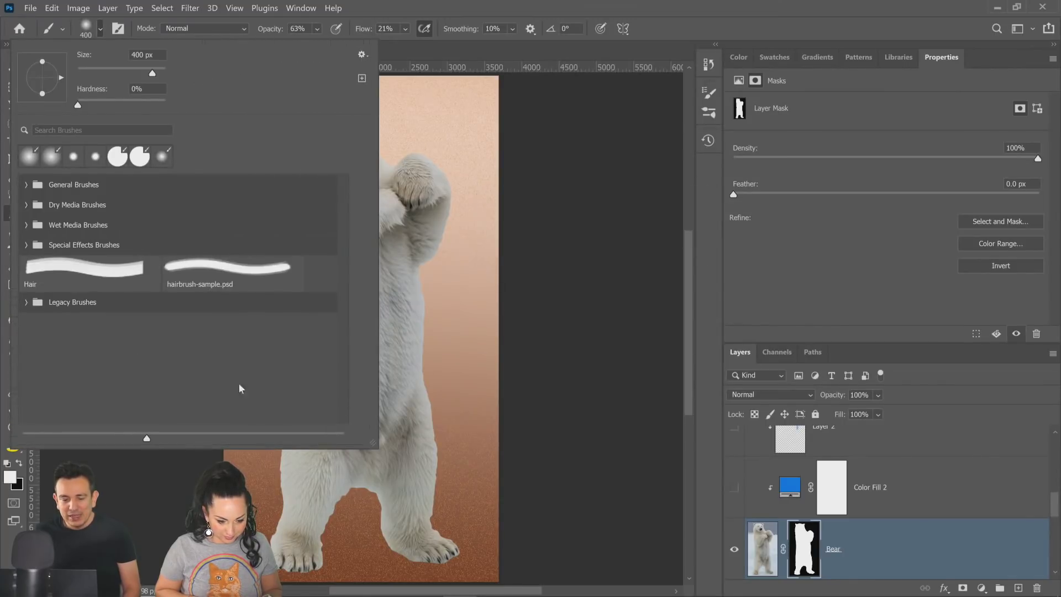
# Step: Search the brush presets for "grass" and choose Dune Grass from the Default Brushes in the Legacy Brushes set
pyautogui.click(26, 303)
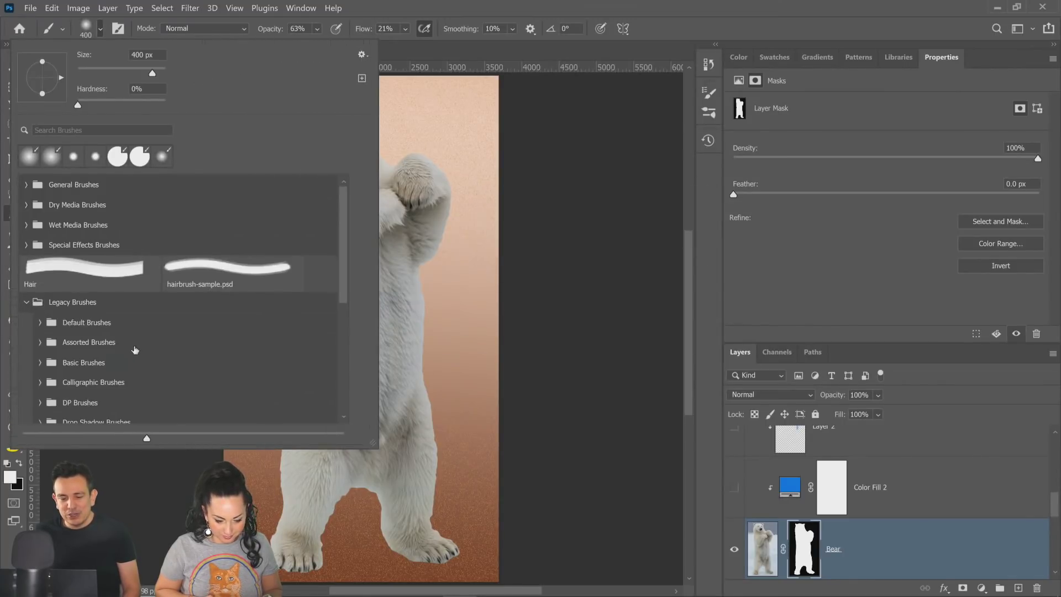
pyautogui.scroll(-3, 121, 337)
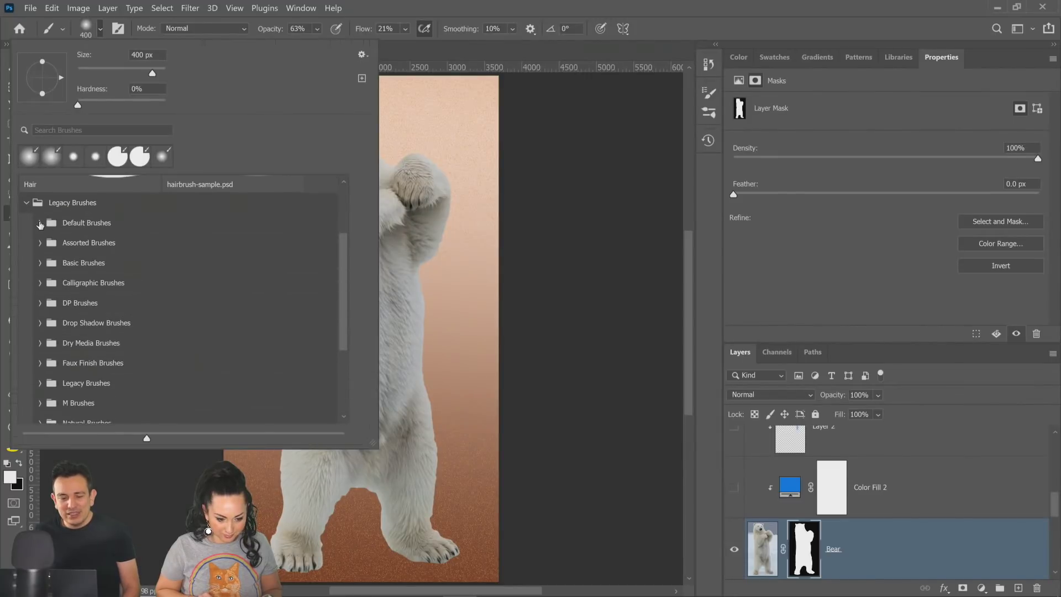
pyautogui.click(39, 222)
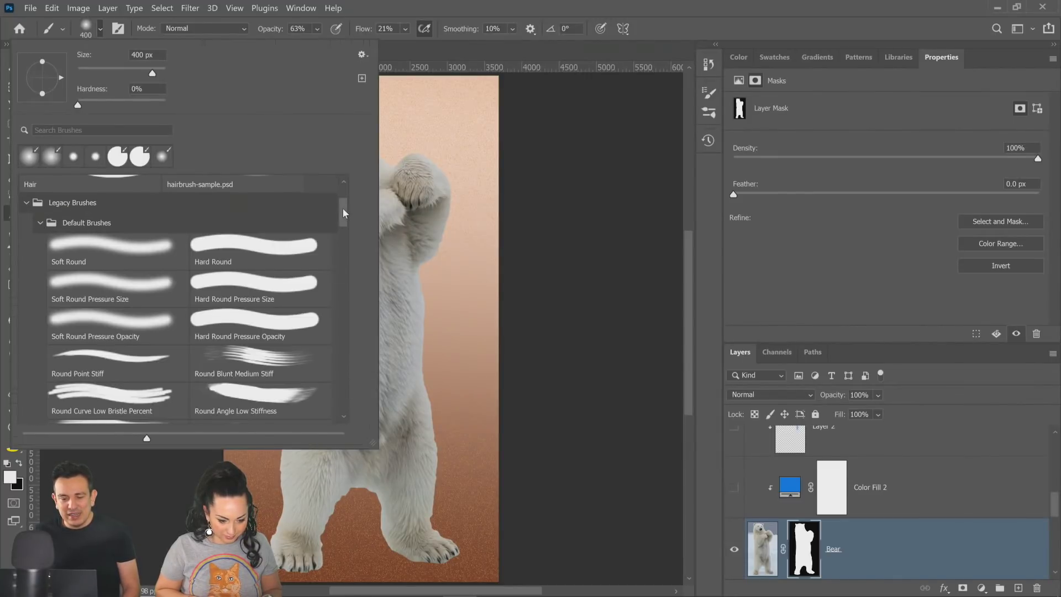
pyautogui.moveTo(343, 208); pyautogui.dragTo(345, 281)
pyautogui.click(130, 129)
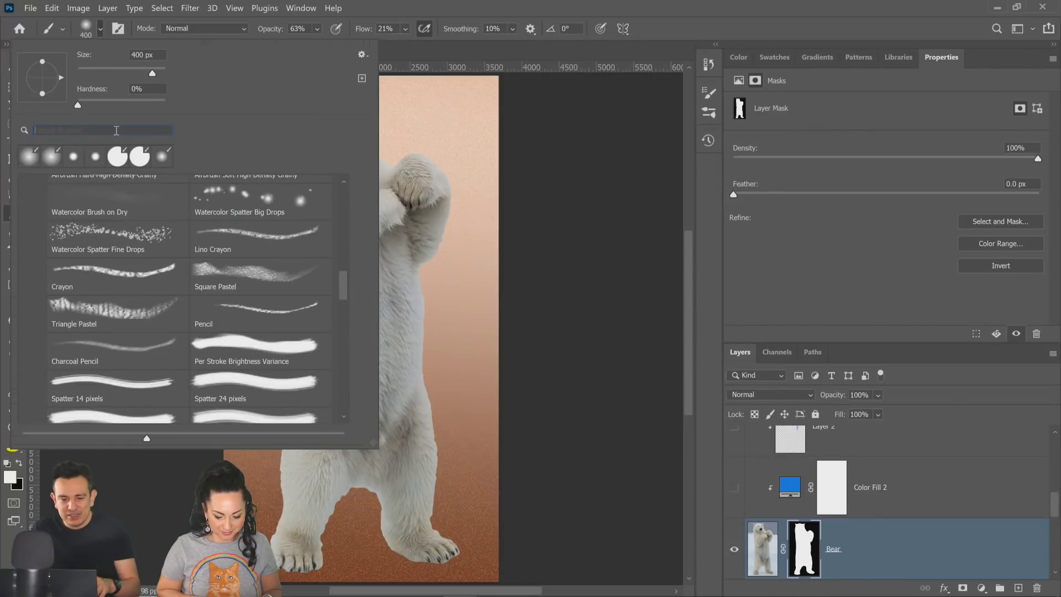
pyautogui.write('grass')
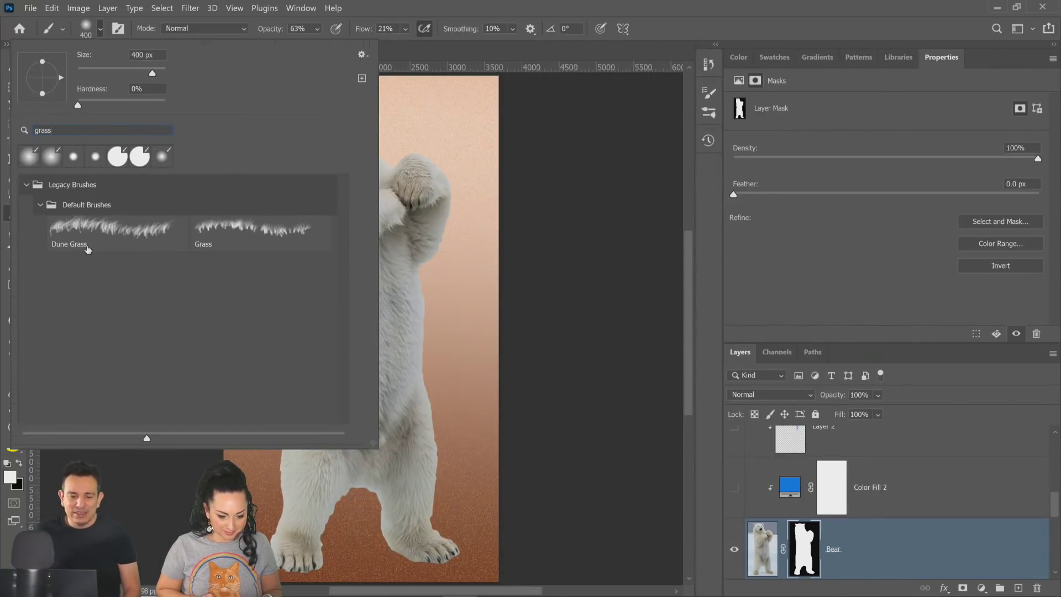
pyautogui.click(100, 243)
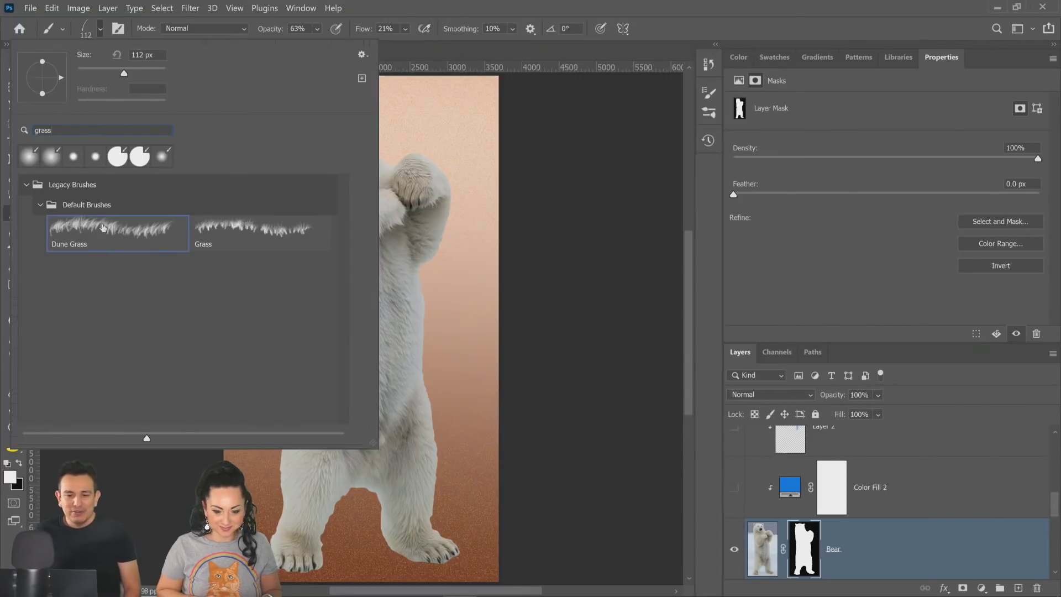
pyautogui.click(447, 18)
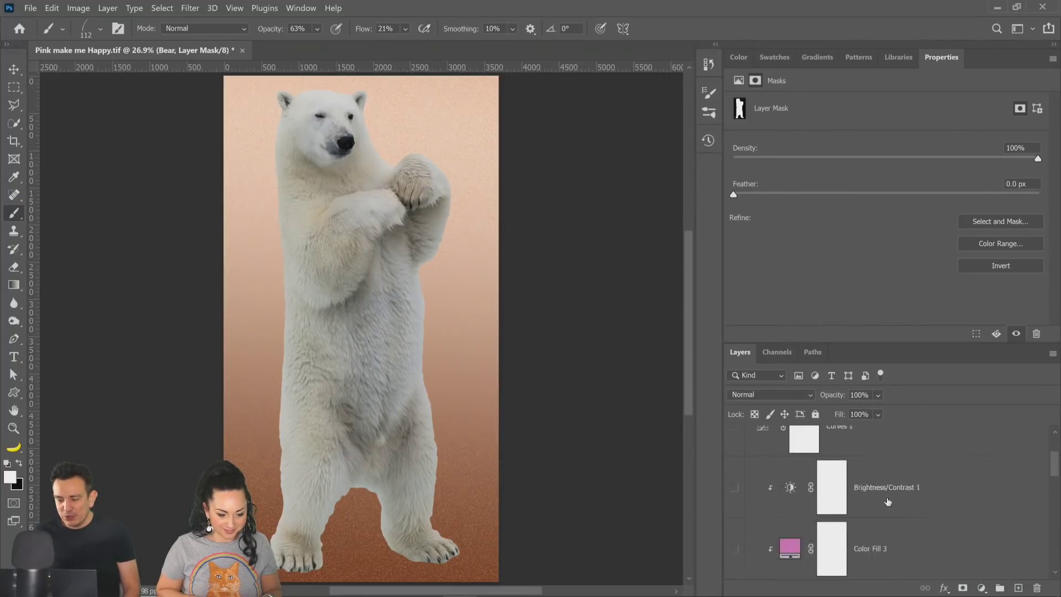
# Step: Add a new layer above Curves 1, try a Dune Grass stroke on it and undo the stroke
pyautogui.scroll(1, 890, 497)
pyautogui.click(899, 479)
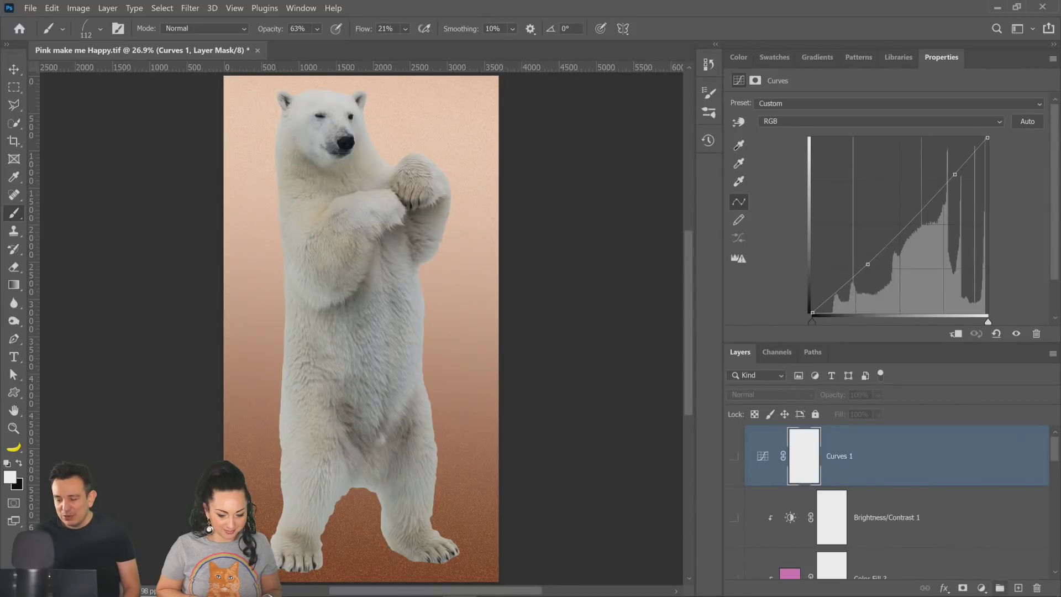
pyautogui.click(1019, 587)
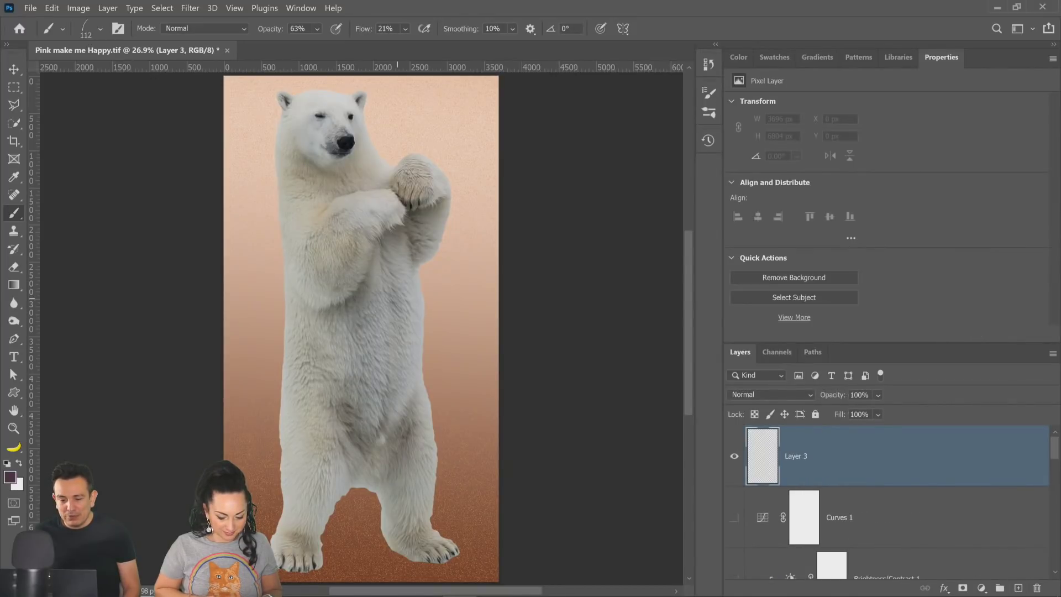
pyautogui.moveTo(398, 293); pyautogui.dragTo(345, 287)
pyautogui.hotkey('ctrl', 'z')
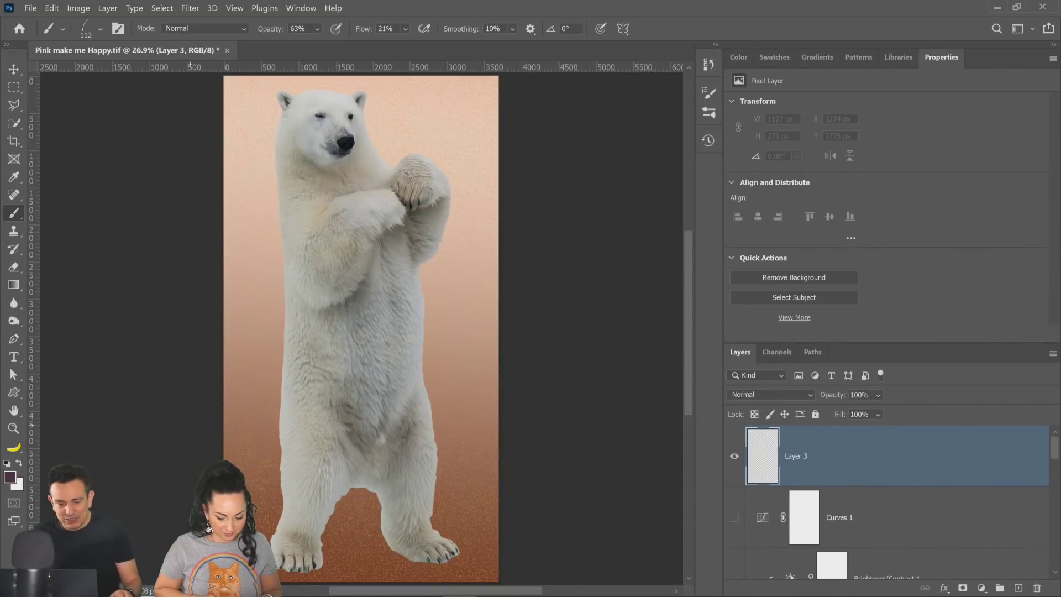
# Step: Paint test strokes across the bear's belly in default black and white with Dune Grass at 1700 px, 100% opacity and 100% flow
pyautogui.click(7, 464)
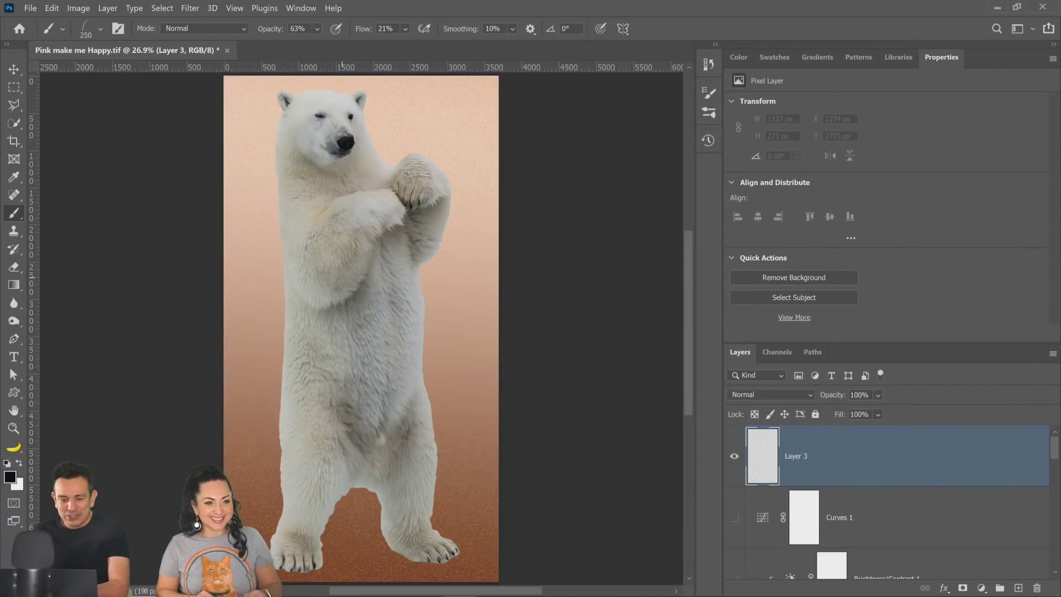
pyautogui.press(']')
pyautogui.press(']')
pyautogui.press(']')
pyautogui.moveTo(328, 293)
pyautogui.mouseDown()
pyautogui.moveTo(317, 301)
pyautogui.moveTo(382, 310)
pyautogui.moveTo(336, 284)
pyautogui.mouseUp()
pyautogui.press('0')
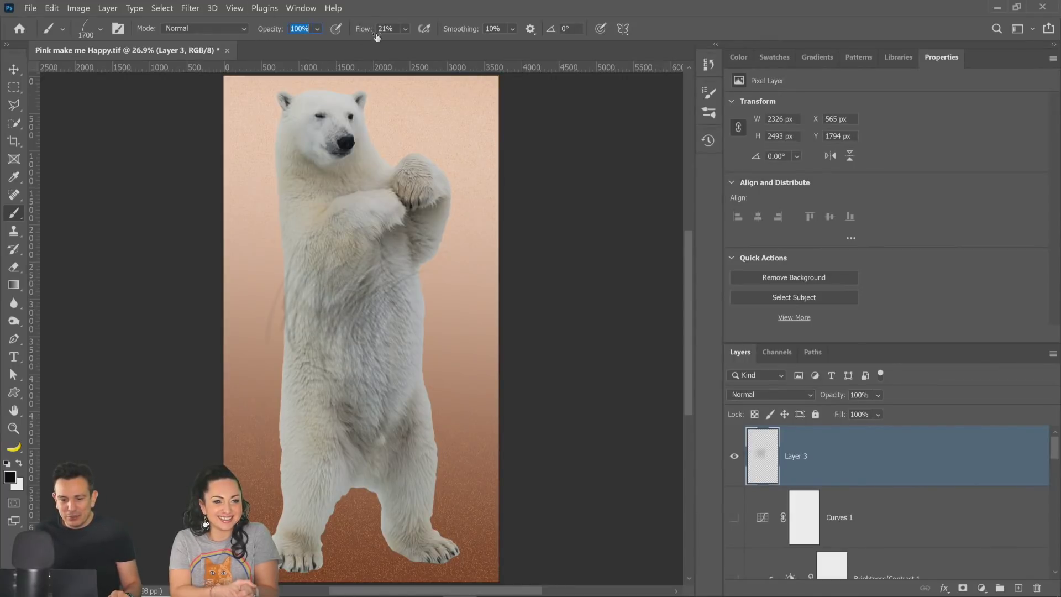
pyautogui.hotkey('shift', '0')
pyautogui.moveTo(387, 235)
pyautogui.mouseDown()
pyautogui.moveTo(315, 354)
pyautogui.moveTo(354, 237)
pyautogui.moveTo(287, 376)
pyautogui.moveTo(312, 332)
pyautogui.moveTo(459, 309)
pyautogui.moveTo(288, 354)
pyautogui.moveTo(436, 353)
pyautogui.moveTo(454, 330)
pyautogui.mouseUp()
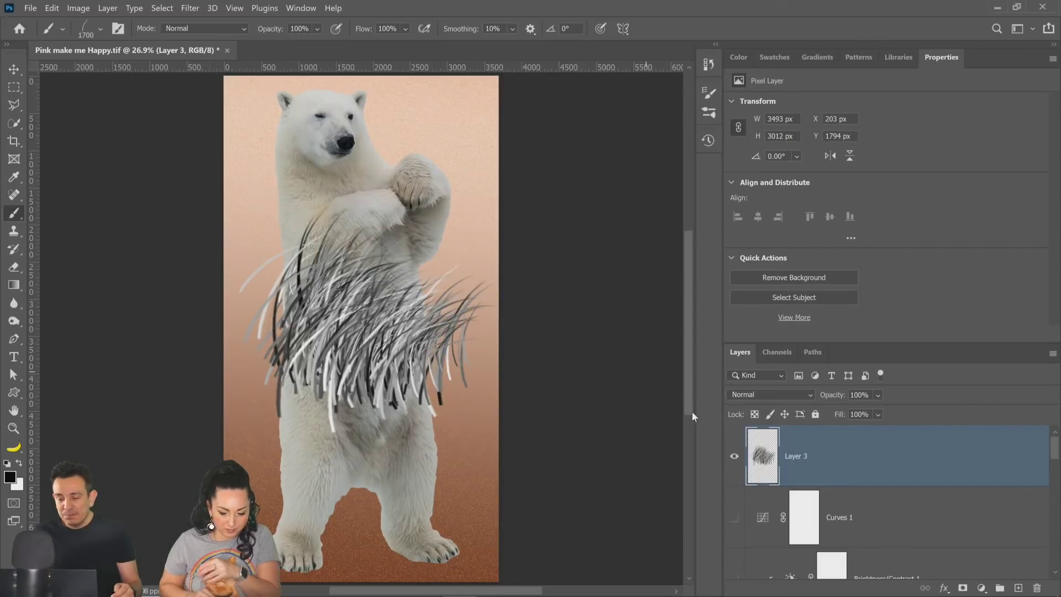
# Step: Set the foreground color to red ff0000 and the background color to blue 0048ff, and paint grass strokes over the bear's belly
pyautogui.click(117, 30)
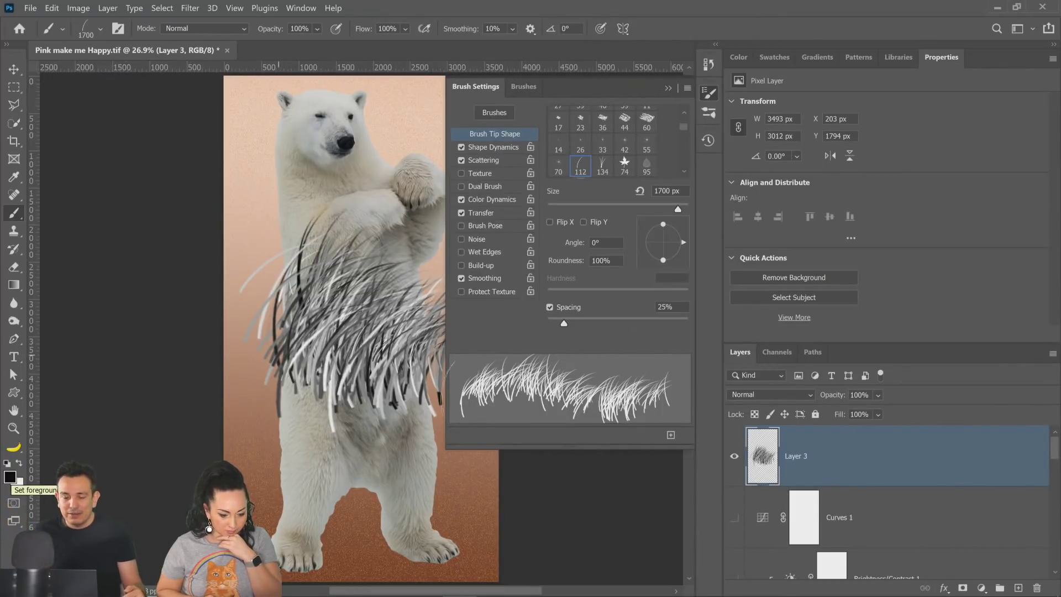
pyautogui.click(9, 476)
pyautogui.moveTo(801, 260); pyautogui.dragTo(861, 169)
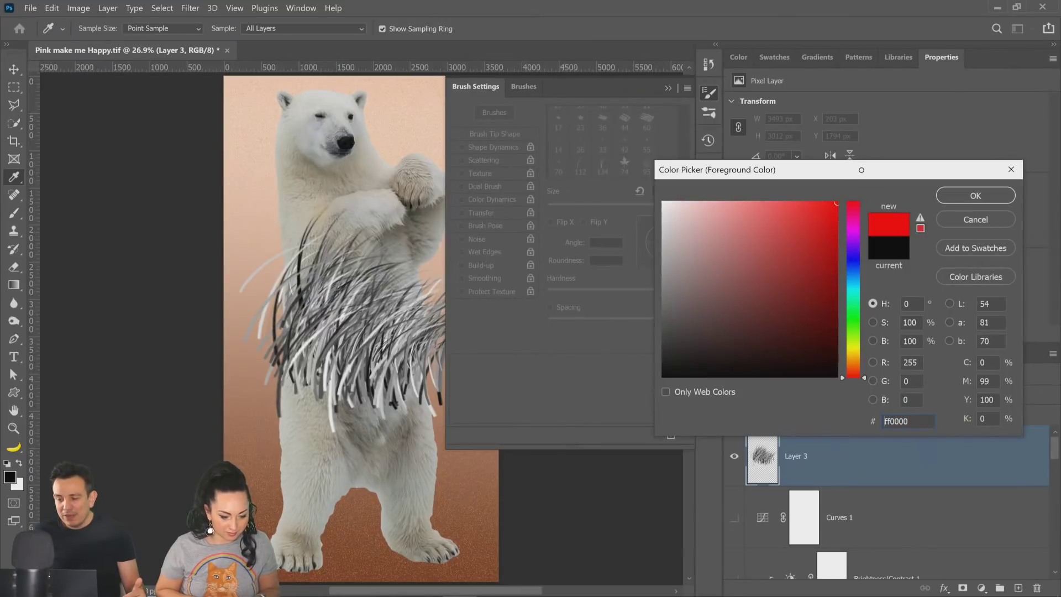
pyautogui.click(948, 198)
pyautogui.click(17, 485)
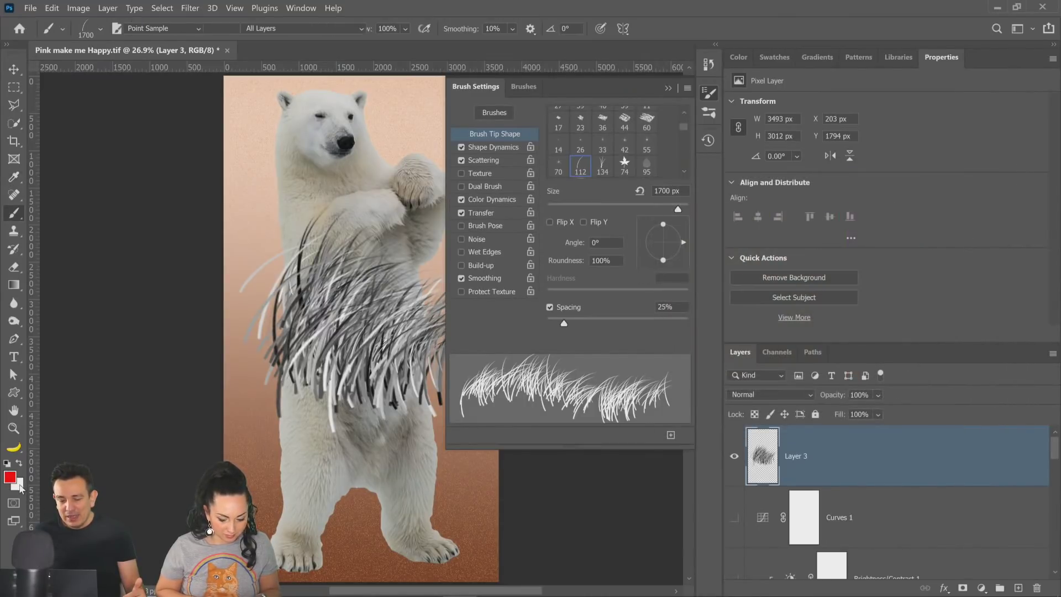
pyautogui.click(853, 269)
pyautogui.moveTo(804, 258); pyautogui.dragTo(883, 181)
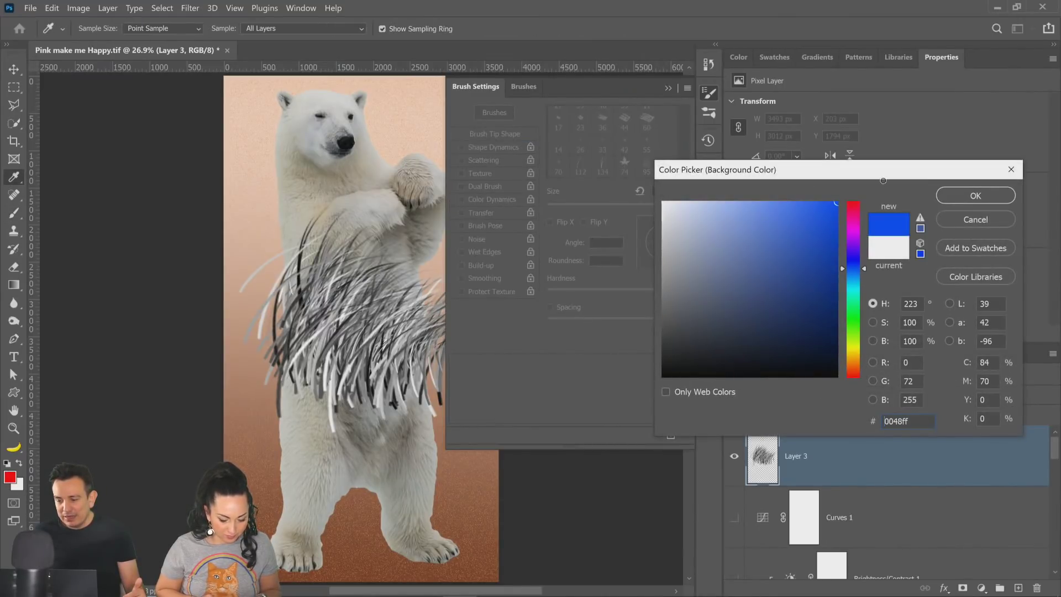
pyautogui.click(947, 197)
pyautogui.moveTo(331, 276)
pyautogui.mouseDown()
pyautogui.moveTo(386, 310)
pyautogui.moveTo(309, 265)
pyautogui.moveTo(354, 360)
pyautogui.moveTo(359, 403)
pyautogui.mouseUp()
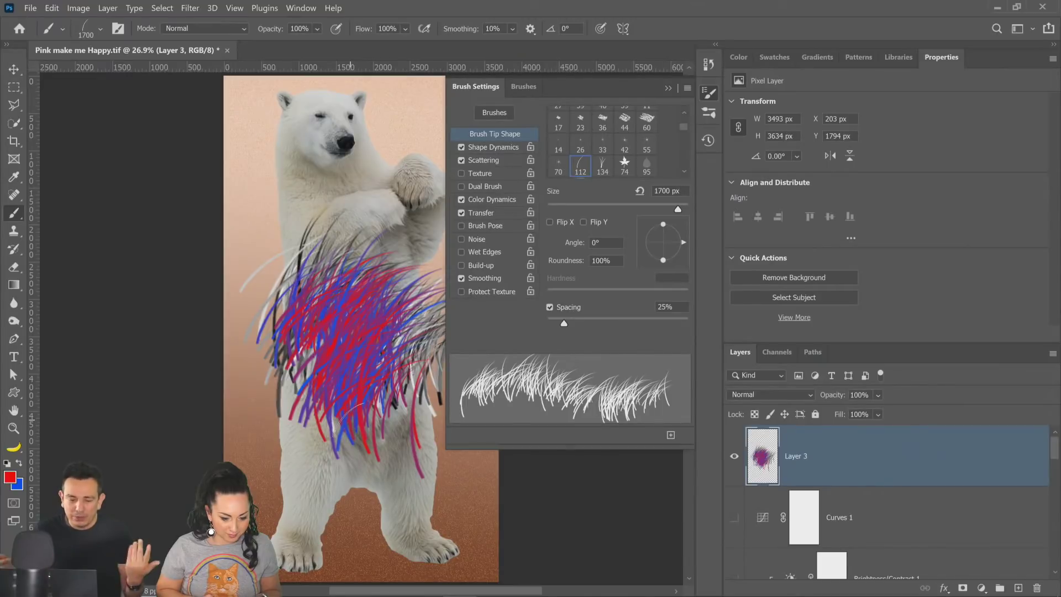
# Step: Turn off Color Dynamics for the grass brush, restore the default colors and paint solid black strokes over the test area
pyautogui.click(487, 199)
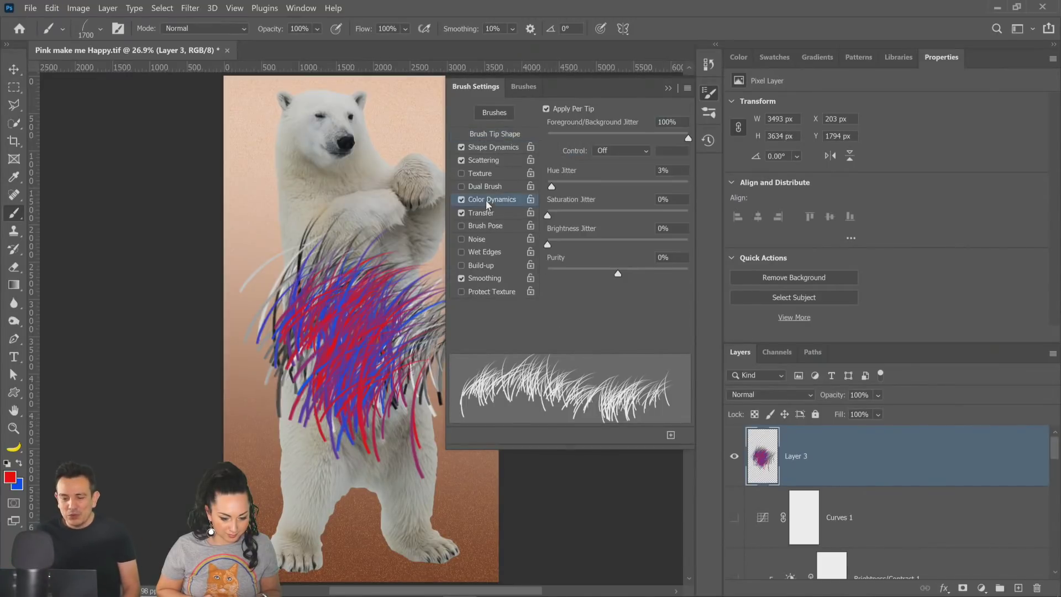
pyautogui.click(461, 200)
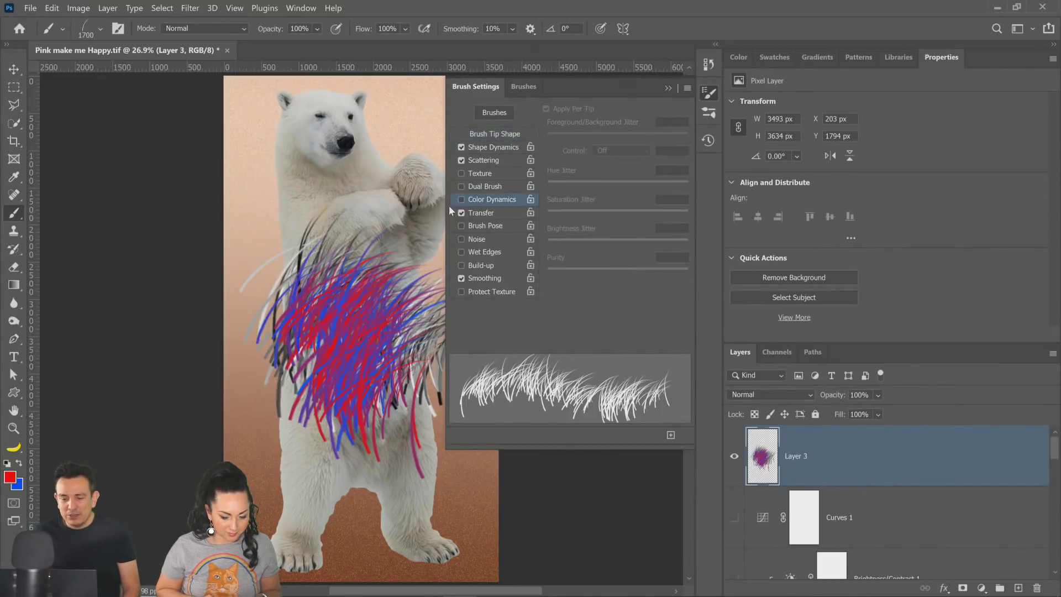
pyautogui.click(7, 464)
pyautogui.moveTo(327, 331)
pyautogui.mouseDown()
pyautogui.moveTo(299, 287)
pyautogui.moveTo(309, 276)
pyautogui.moveTo(376, 320)
pyautogui.moveTo(426, 376)
pyautogui.mouseUp()
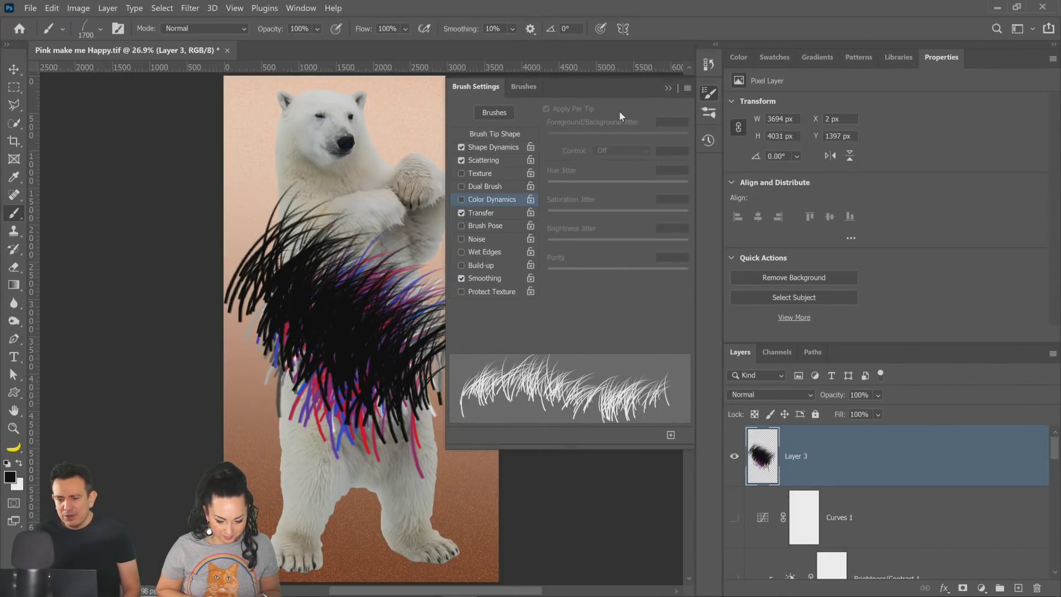
# Step: Delete the test-stroke layer and make the Bear layer's mask active for editing
pyautogui.click(668, 89)
pyautogui.press('Delete')
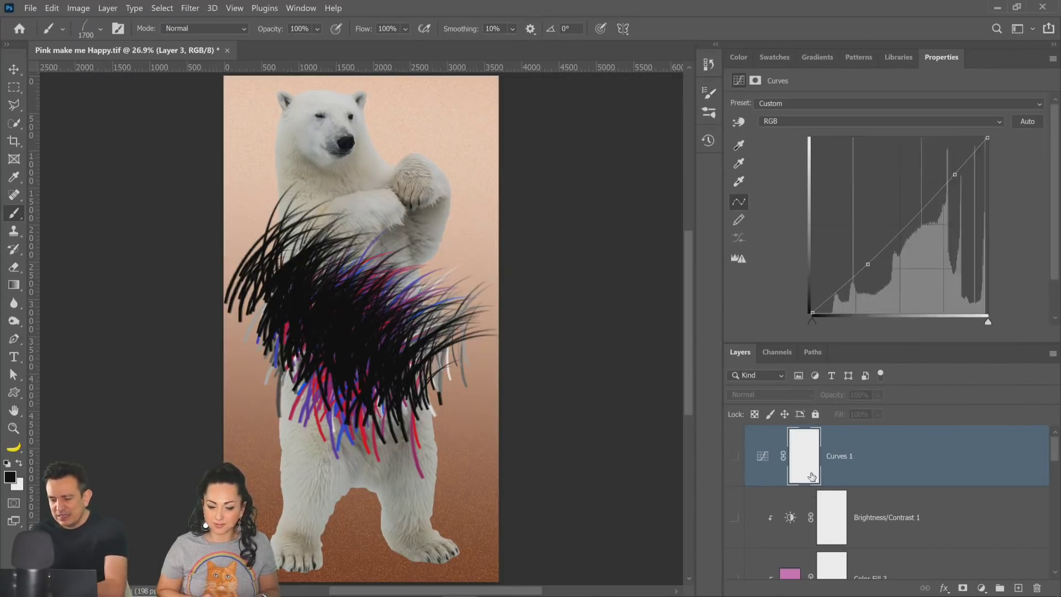
pyautogui.scroll(-5, 796, 475)
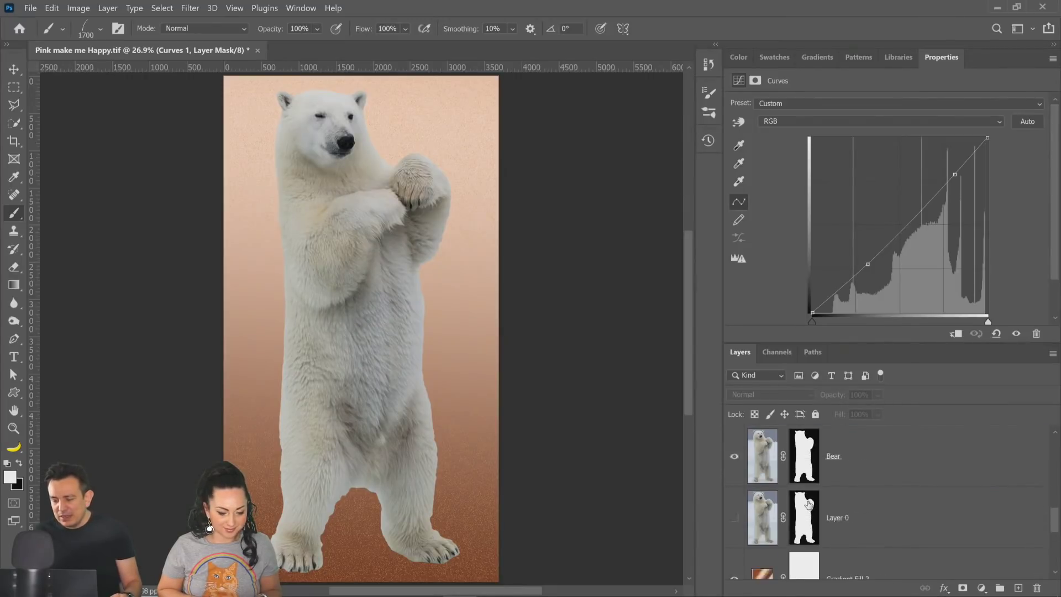
pyautogui.scroll(2, 805, 502)
pyautogui.click(807, 517)
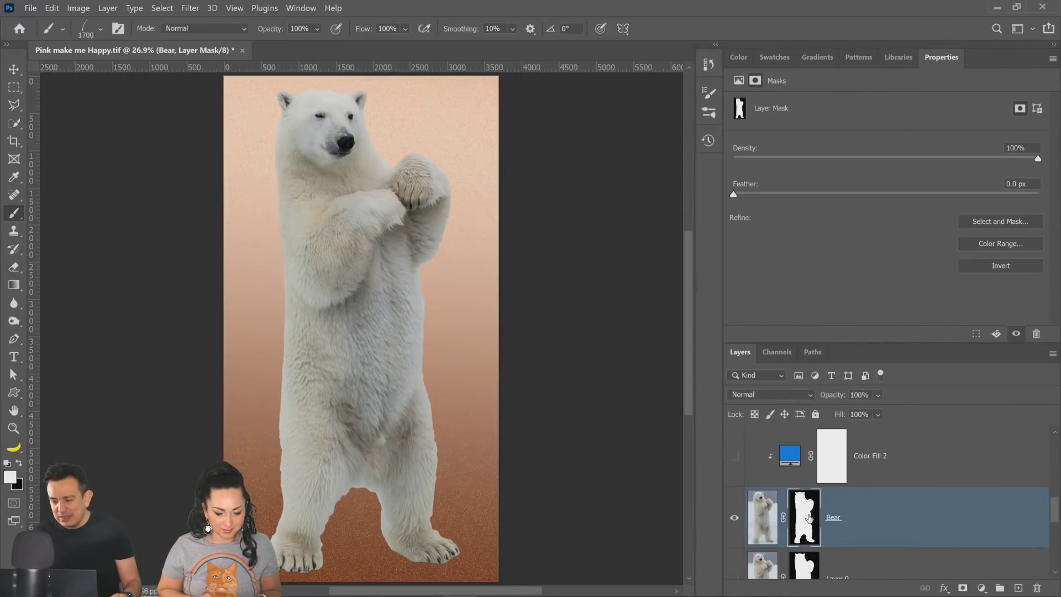
# Step: Compare the bear's fur edge at 100% zoom with its mask disabled and enabled, and return to the Brush tool
pyautogui.press('z')
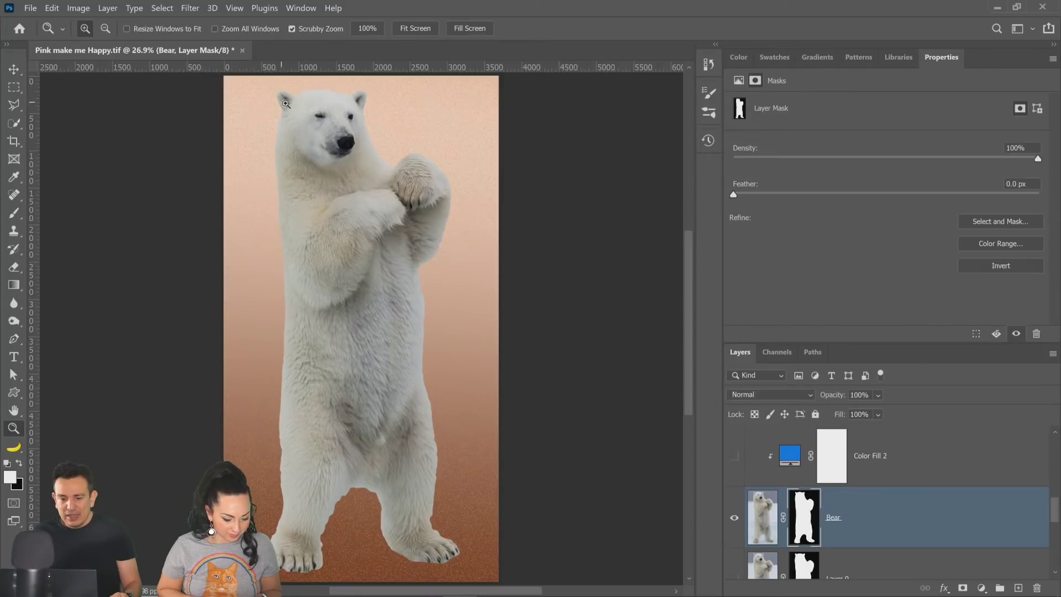
pyautogui.moveTo(286, 103); pyautogui.dragTo(343, 433)
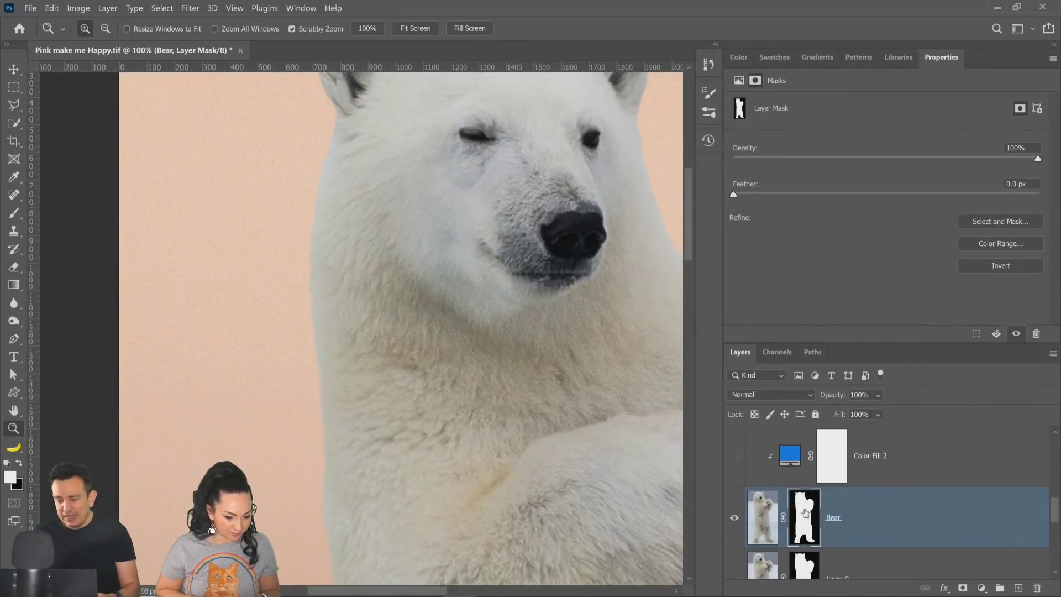
pyautogui.keyDown('shift'); pyautogui.click(805, 513); pyautogui.keyUp('shift')
pyautogui.keyDown('shift'); pyautogui.click(807, 522); pyautogui.keyUp('shift')
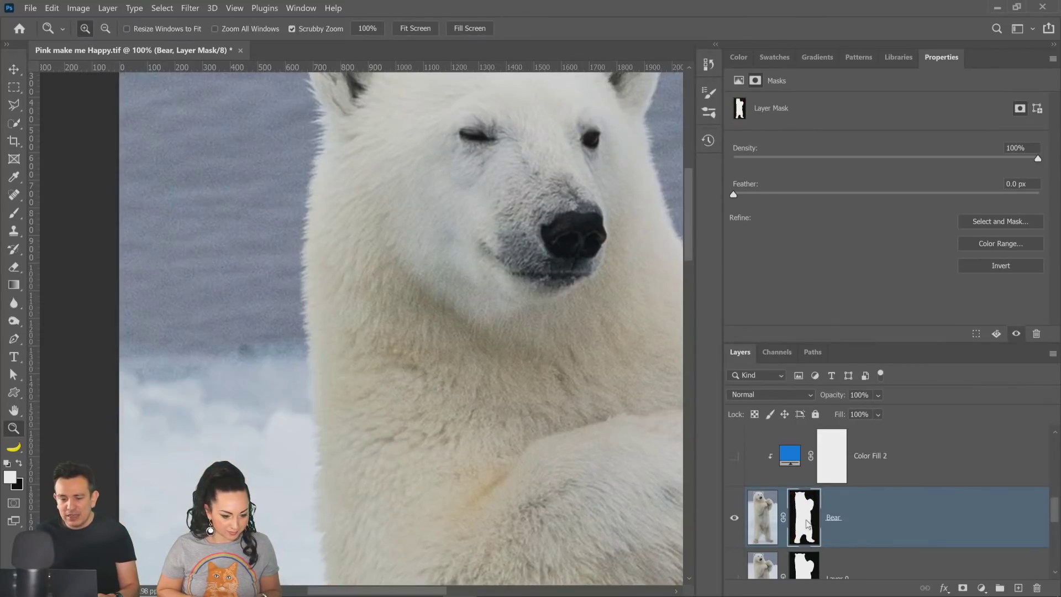
pyautogui.keyDown('shift'); pyautogui.click(807, 523); pyautogui.keyUp('shift')
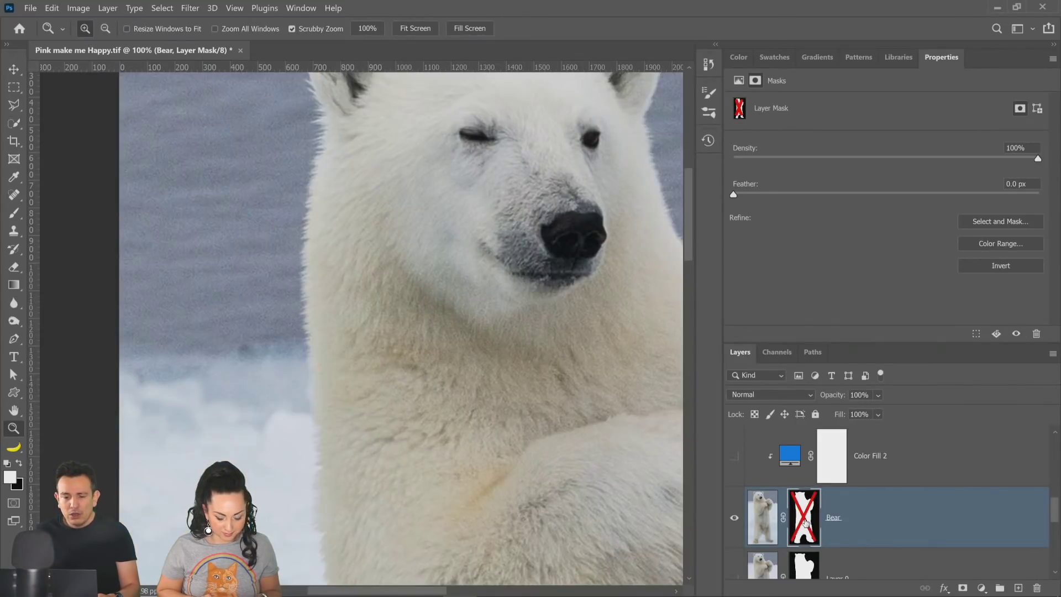
pyautogui.keyDown('shift'); pyautogui.click(805, 521); pyautogui.keyUp('shift')
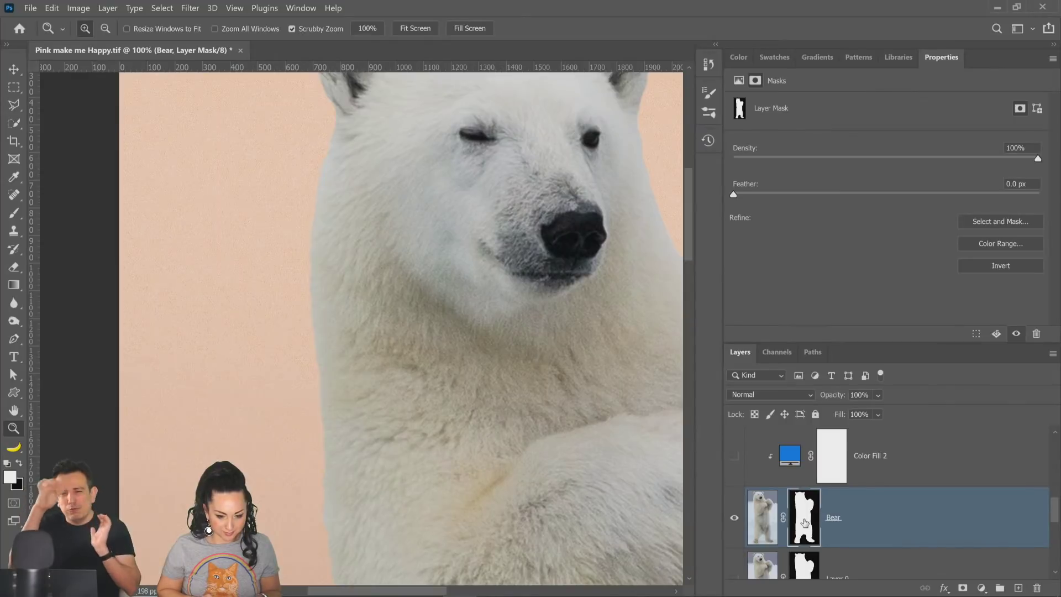
pyautogui.keyDown('shift'); pyautogui.click(805, 522); pyautogui.keyUp('shift')
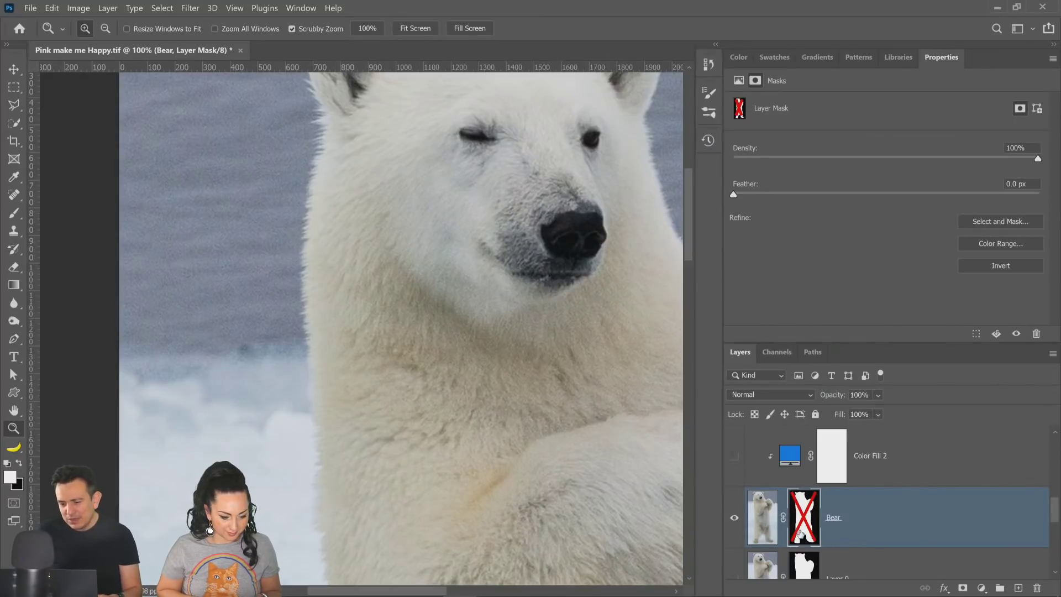
pyautogui.keyDown('shift'); pyautogui.click(803, 531); pyautogui.keyUp('shift')
pyautogui.click(13, 213)
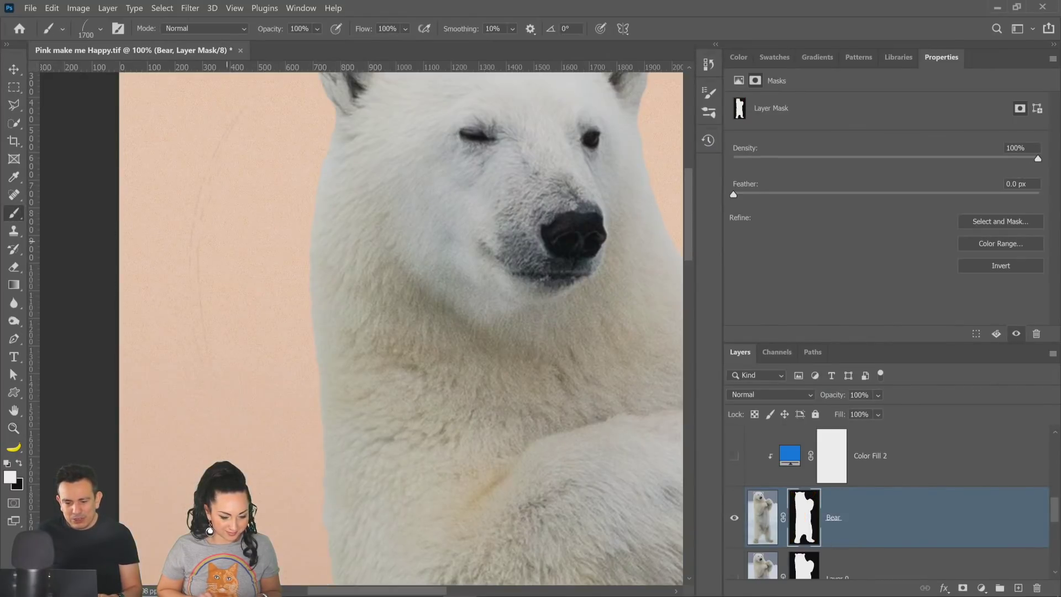
# Step: Rotate the grass brush tip to an angle of -86° over the bear's cheek edge
pyautogui.press('Right')
pyautogui.press('Right')
pyautogui.press('Right')
pyautogui.press('Right')
pyautogui.press('Right')
pyautogui.press('Right')
pyautogui.press('Right')
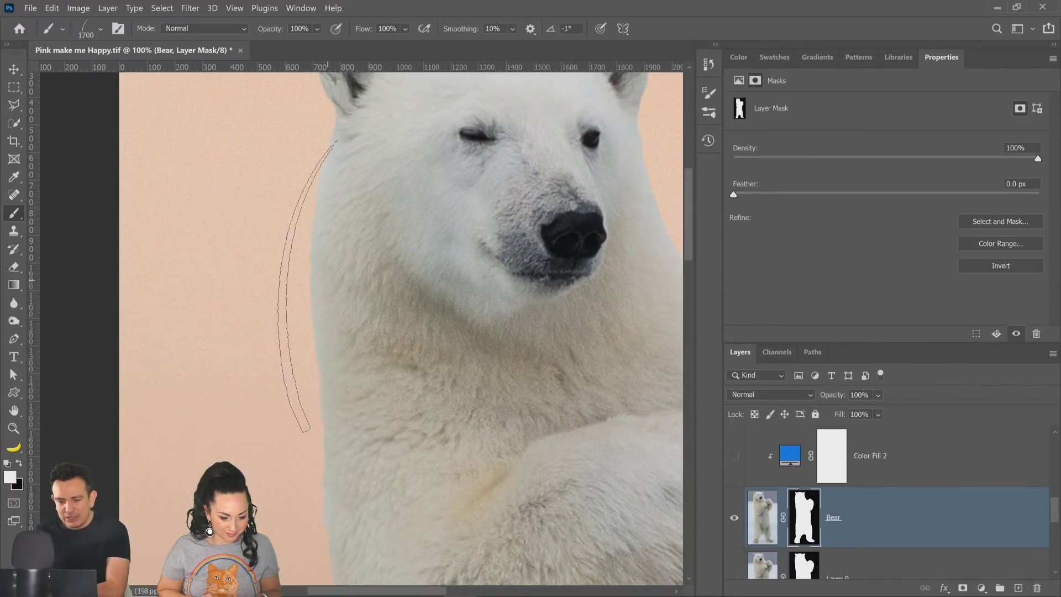
pyautogui.press('Right')
pyautogui.press('Right')
pyautogui.press('Right')
pyautogui.press('Right')
pyautogui.press('Right')
pyautogui.press('Right')
pyautogui.press('Right')
pyautogui.press('Right')
pyautogui.press('Right')
pyautogui.press('Right')
pyautogui.press('Right')
pyautogui.press('Right')
pyautogui.press('Right')
pyautogui.press('Right')
pyautogui.press('Right')
pyautogui.press('Right')
pyautogui.press('Right')
pyautogui.press('Right')
pyautogui.press('Right')
pyautogui.press('Right')
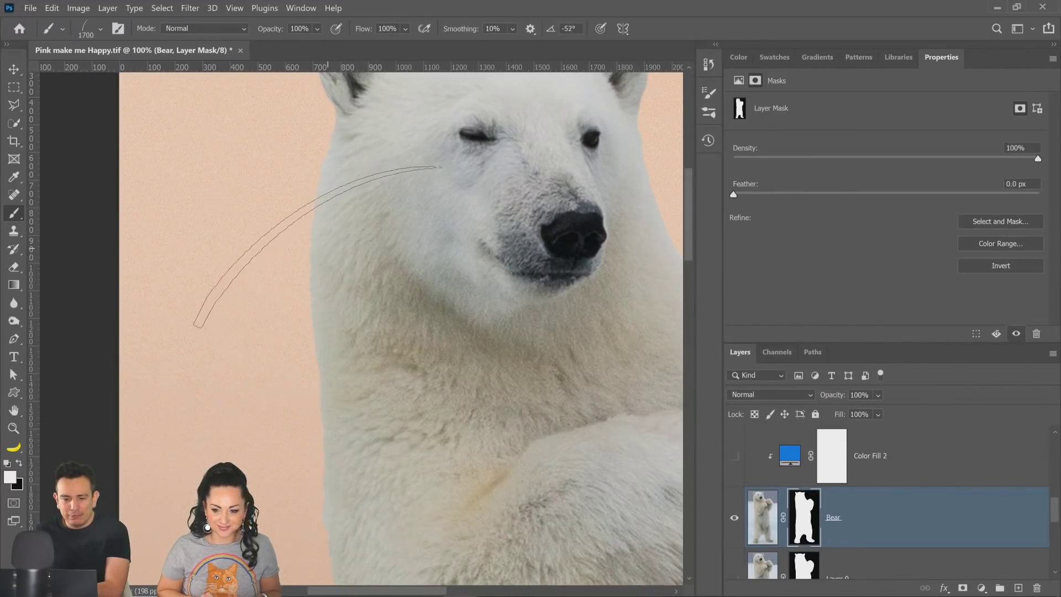
pyautogui.press('Right')
pyautogui.press('Right')
pyautogui.press('Right')
pyautogui.press('Right')
pyautogui.press('Right')
pyautogui.press('Right')
pyautogui.press('Right')
pyautogui.press('Right')
pyautogui.press('Right')
pyautogui.press('Right')
pyautogui.press('Right')
pyautogui.press('Right')
pyautogui.press('Right')
pyautogui.press('Right')
pyautogui.press('Right')
pyautogui.press('Right')
pyautogui.press('Right')
pyautogui.press('Right')
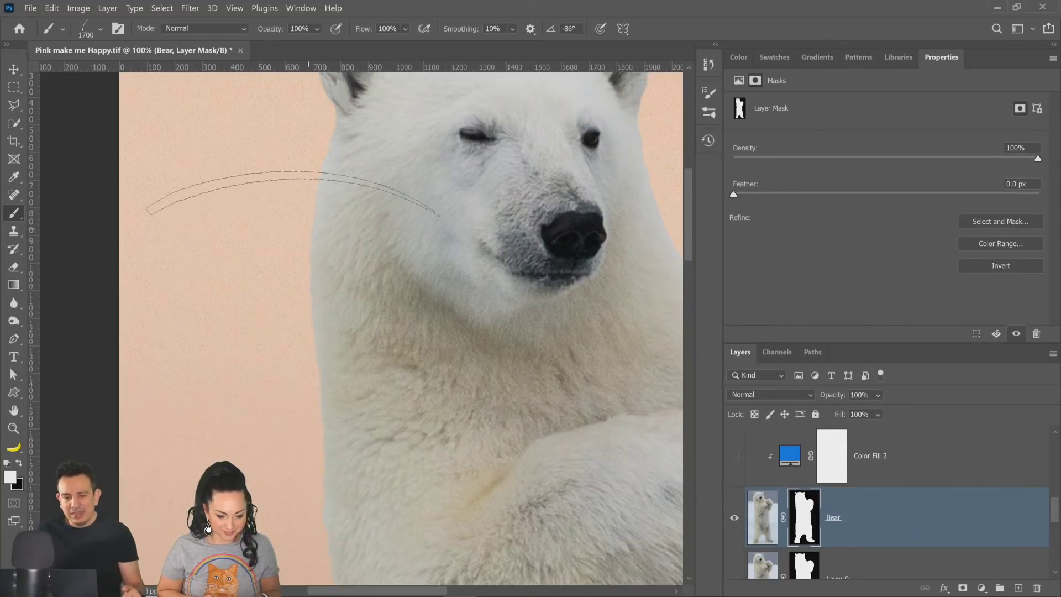
# Step: Flip the grass brush tip along its X axis in the brush tip shape settings
pyautogui.click(120, 31)
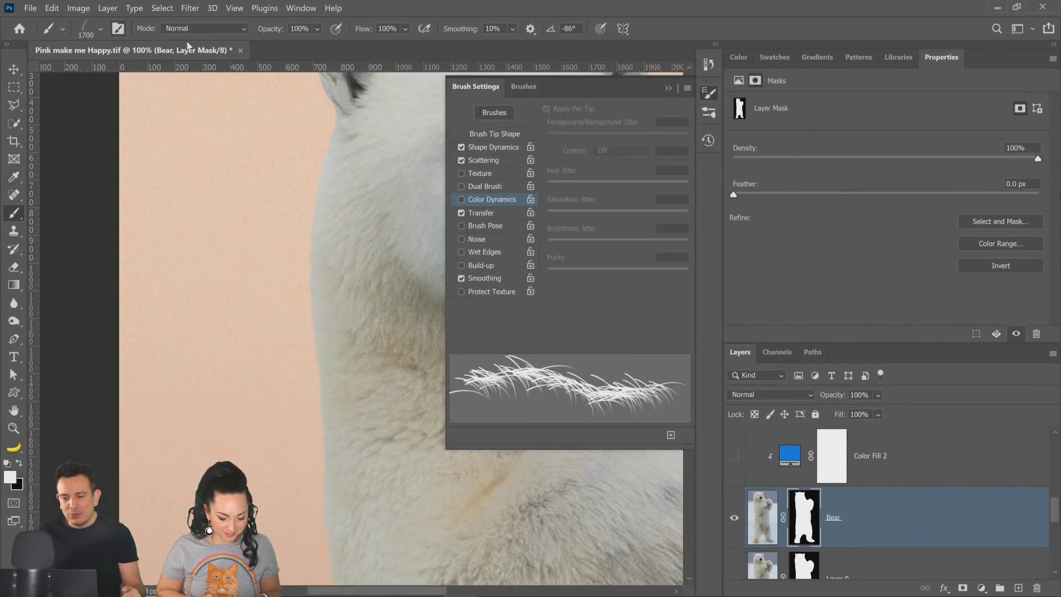
pyautogui.click(495, 135)
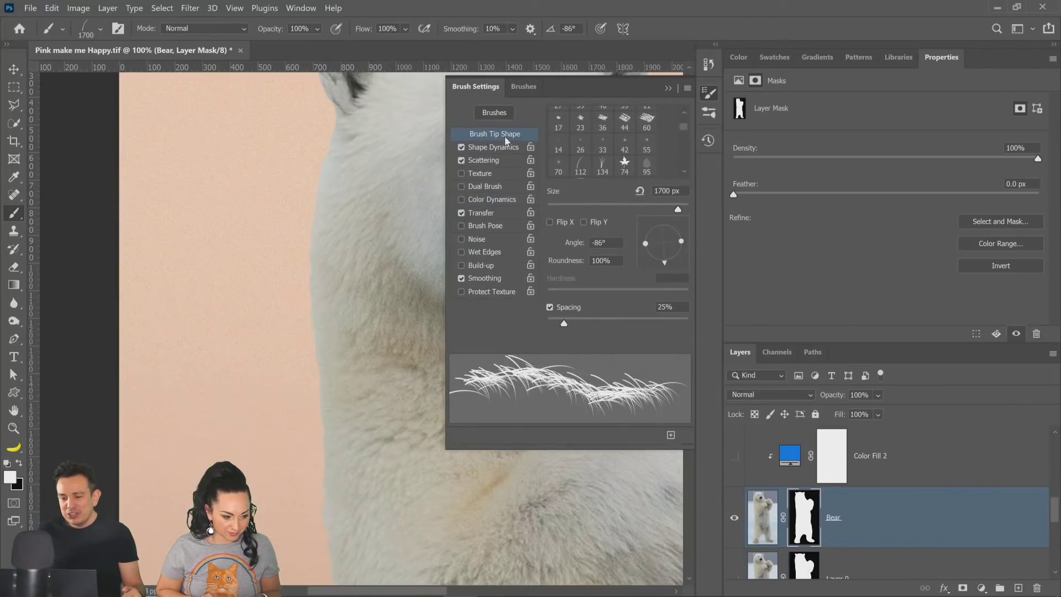
pyautogui.click(550, 222)
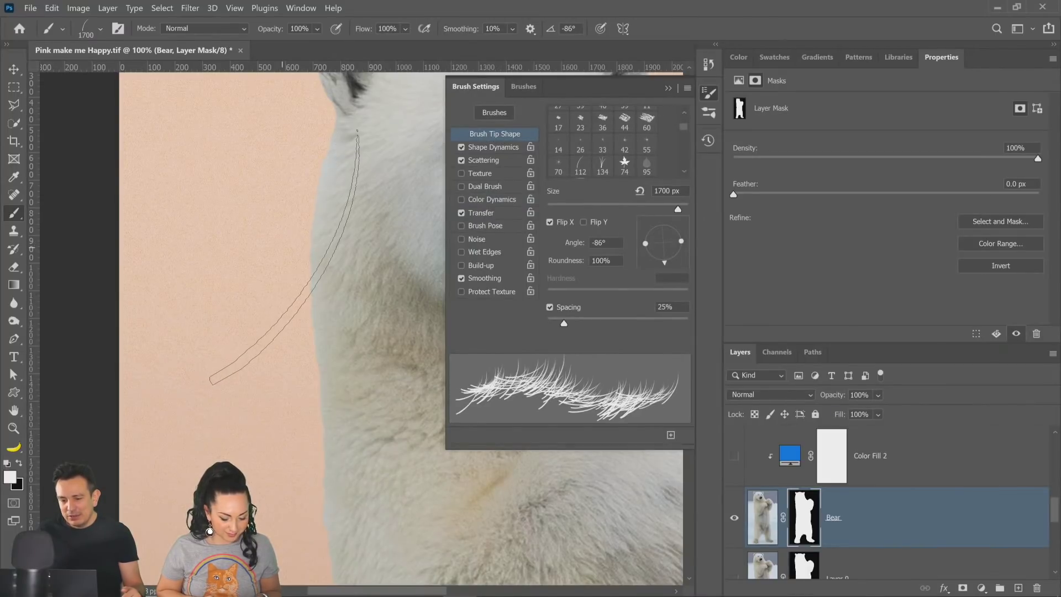
# Step: Rotate the flipped brush tip to an angle of 52° and close the brush settings
pyautogui.press('Left')
pyautogui.press('Left')
pyautogui.press('Left')
pyautogui.press('Left')
pyautogui.press('Left')
pyautogui.press('Left')
pyautogui.press('Left')
pyautogui.press('Left')
pyautogui.press('Left')
pyautogui.press('Left')
pyautogui.press('Left')
pyautogui.press('Left')
pyautogui.press('Left')
pyautogui.press('Left')
pyautogui.press('Left')
pyautogui.press('Left')
pyautogui.press('Left')
pyautogui.press('Left')
pyautogui.press('Left')
pyautogui.press('Left')
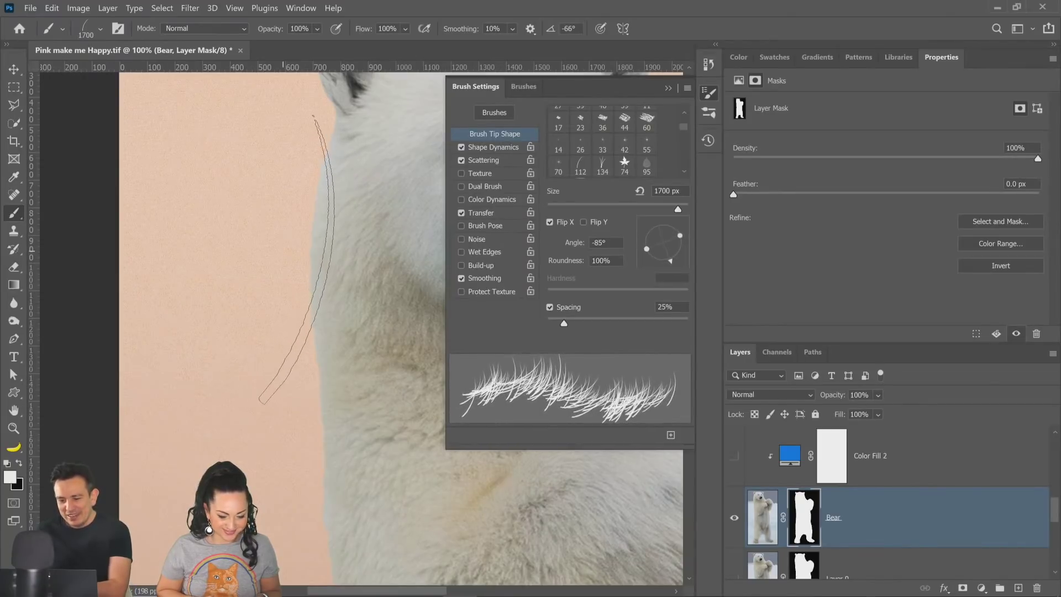
pyautogui.press('Left')
pyautogui.press('Left')
pyautogui.press('Left')
pyautogui.press('Left')
pyautogui.press('Left')
pyautogui.press('Left')
pyautogui.press('Left')
pyautogui.press('Left')
pyautogui.press('Left')
pyautogui.press('Left')
pyautogui.press('Left')
pyautogui.press('Left')
pyautogui.press('Left')
pyautogui.press('Left')
pyautogui.press('Left')
pyautogui.press('Left')
pyautogui.press('Left')
pyautogui.press('Left')
pyautogui.press('Left')
pyautogui.press('Left')
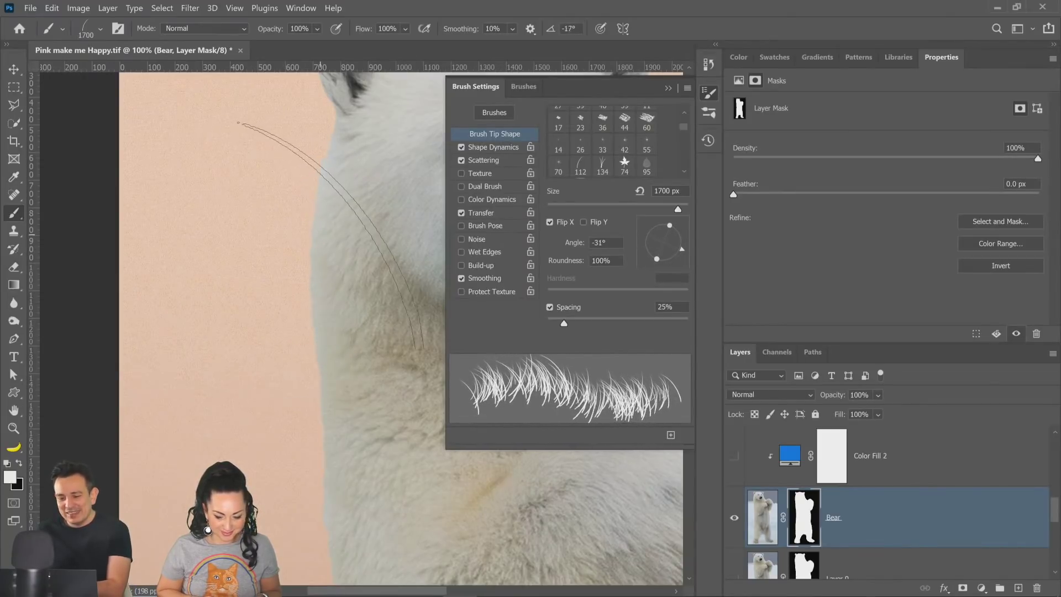
pyautogui.press('Left')
pyautogui.press('Left')
pyautogui.press('Left')
pyautogui.press('Left')
pyautogui.press('Left')
pyautogui.press('Left')
pyautogui.press('Left')
pyautogui.press('Left')
pyautogui.press('Left')
pyautogui.press('Left')
pyautogui.press('Left')
pyautogui.press('Left')
pyautogui.press('Left')
pyautogui.press('Left')
pyautogui.press('Left')
pyautogui.press('Left')
pyautogui.press('Left')
pyautogui.press('Left')
pyautogui.press('Left')
pyautogui.press('Left')
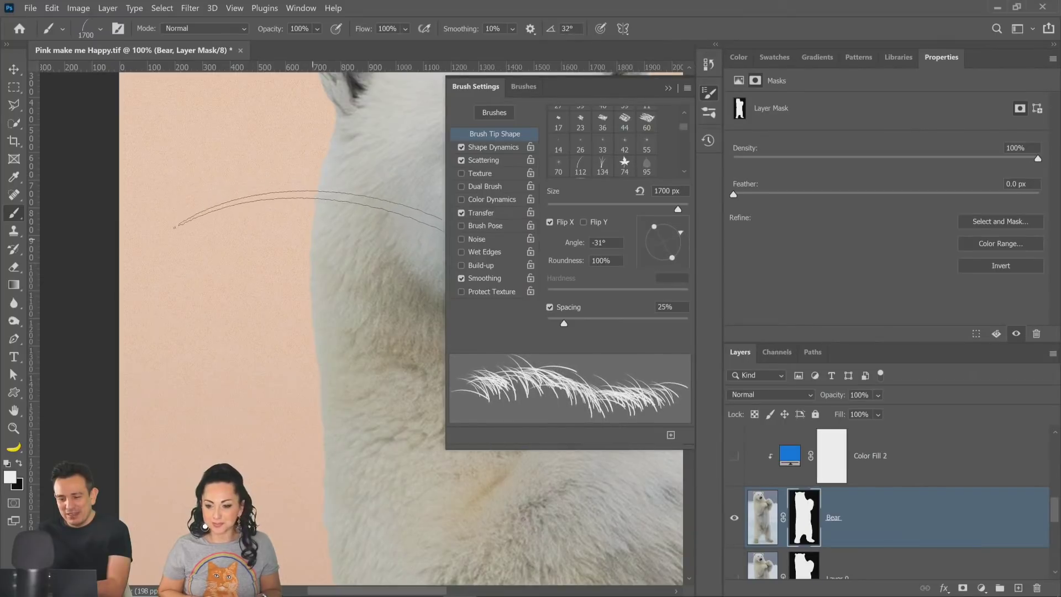
pyautogui.press('Left')
pyautogui.press('Left')
pyautogui.press('Left')
pyautogui.press('Left')
pyautogui.press('Left')
pyautogui.press('Left')
pyautogui.press('Left')
pyautogui.press('Left')
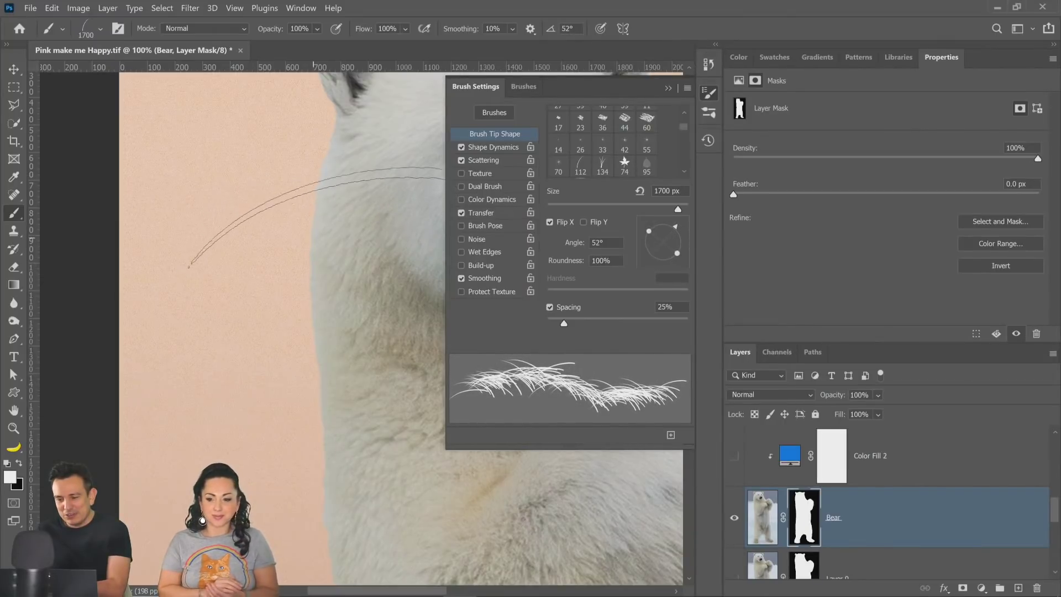
pyautogui.click(668, 88)
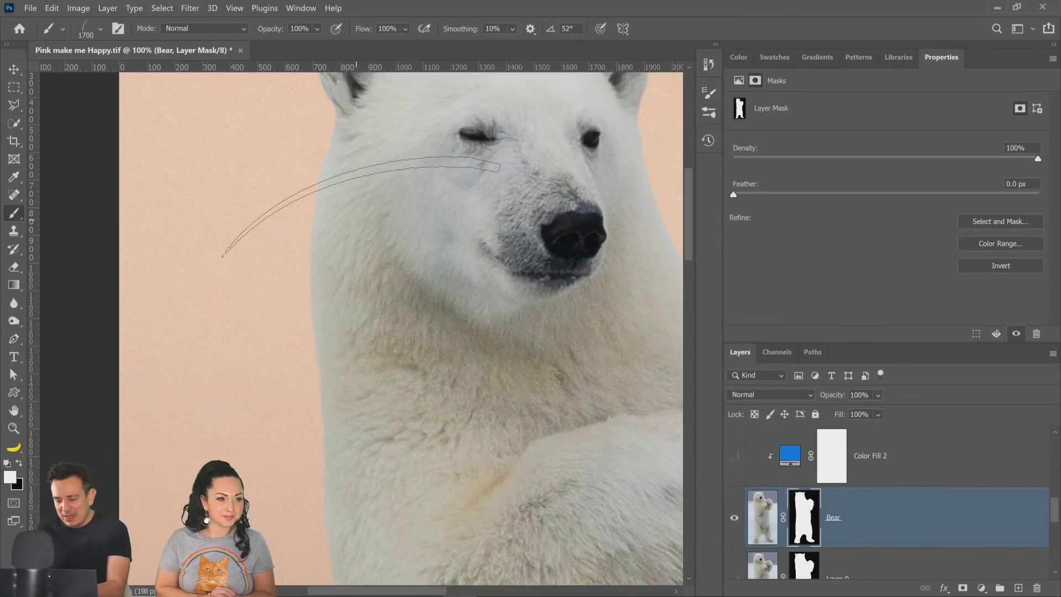
# Step: Reduce the grass brush size to 70 px and set its angle to 60°
pyautogui.press('[')
pyautogui.press('[')
pyautogui.press('[')
pyautogui.press('[')
pyautogui.press('[')
pyautogui.press('[')
pyautogui.press('[')
pyautogui.press('[')
pyautogui.press('[')
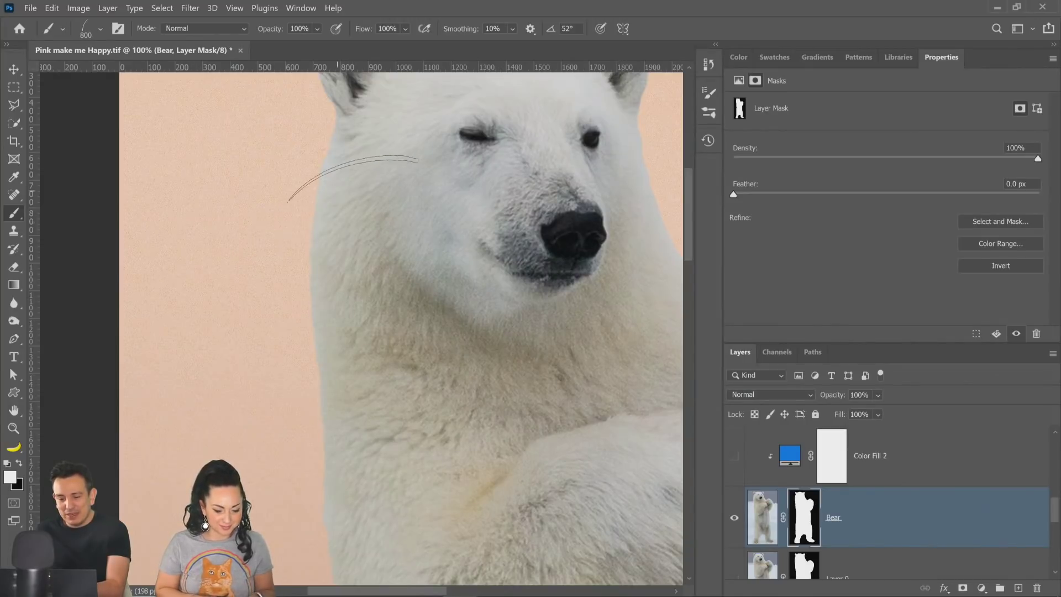
pyautogui.press('[')
pyautogui.press('[')
pyautogui.press('[')
pyautogui.press('[')
pyautogui.press('[')
pyautogui.press('[')
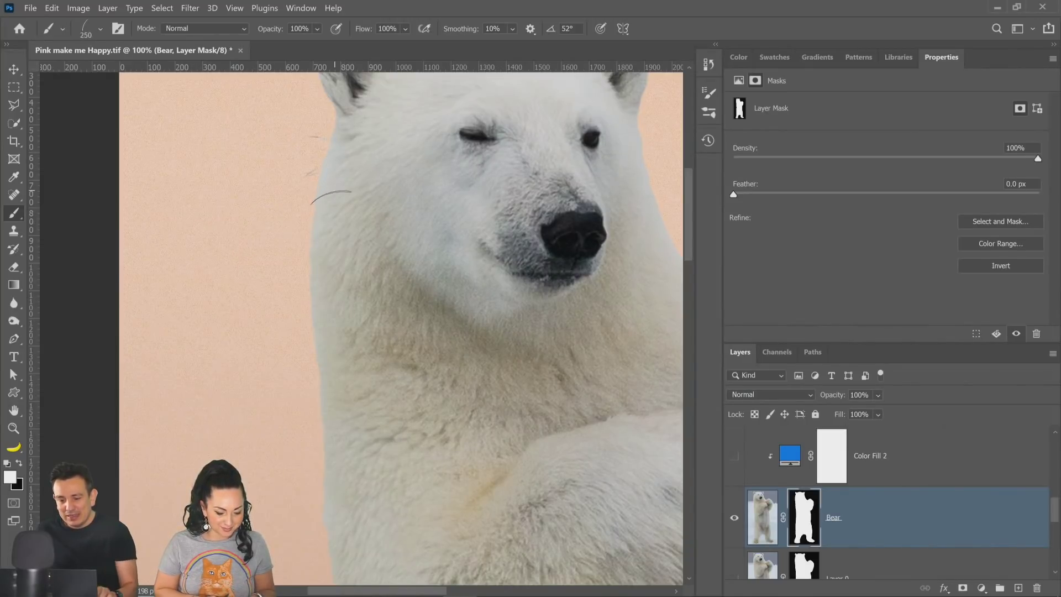
pyautogui.press('[')
pyautogui.press('[')
pyautogui.press('[')
pyautogui.press('[')
pyautogui.press('[')
pyautogui.press('[')
pyautogui.press('[')
pyautogui.press('[')
pyautogui.press('[')
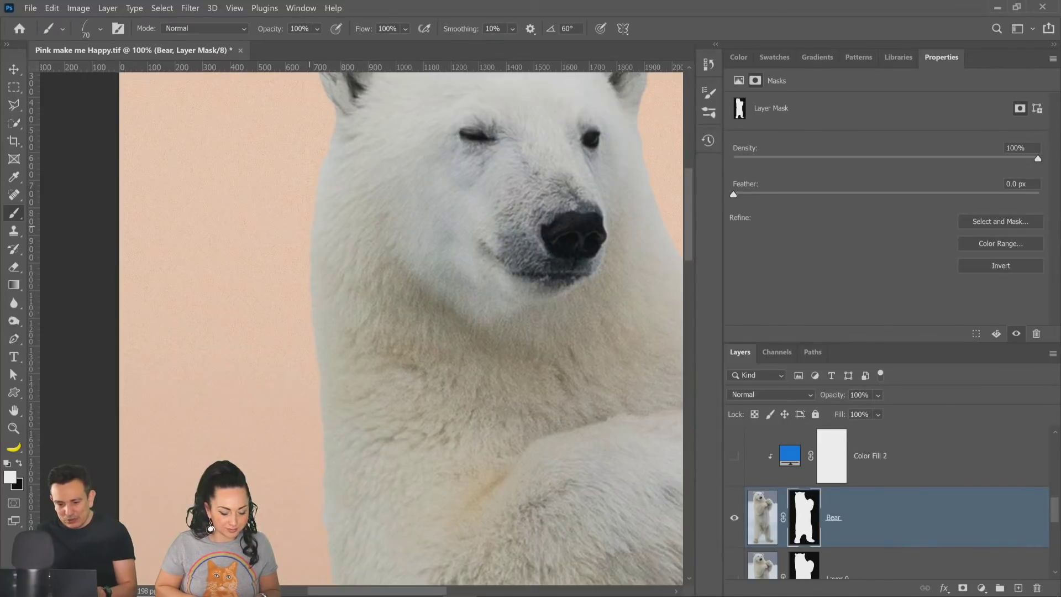
# Step: Paint white grass strokes at 50 px on the Bear mask's edge beside the cheek at 400% zoom
pyautogui.click(13, 428)
pyautogui.click(323, 171)
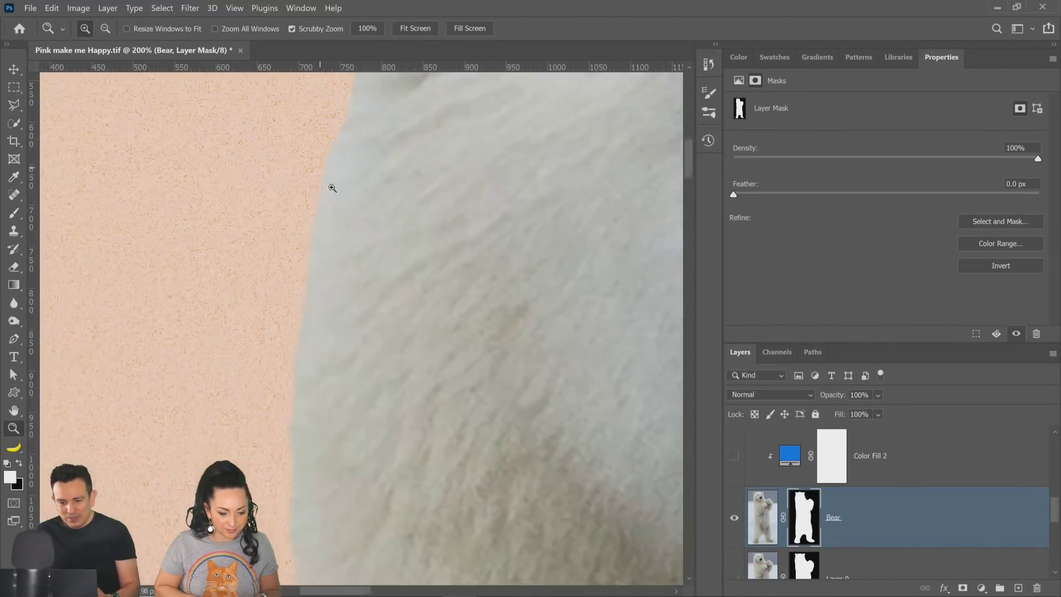
pyautogui.click(332, 188)
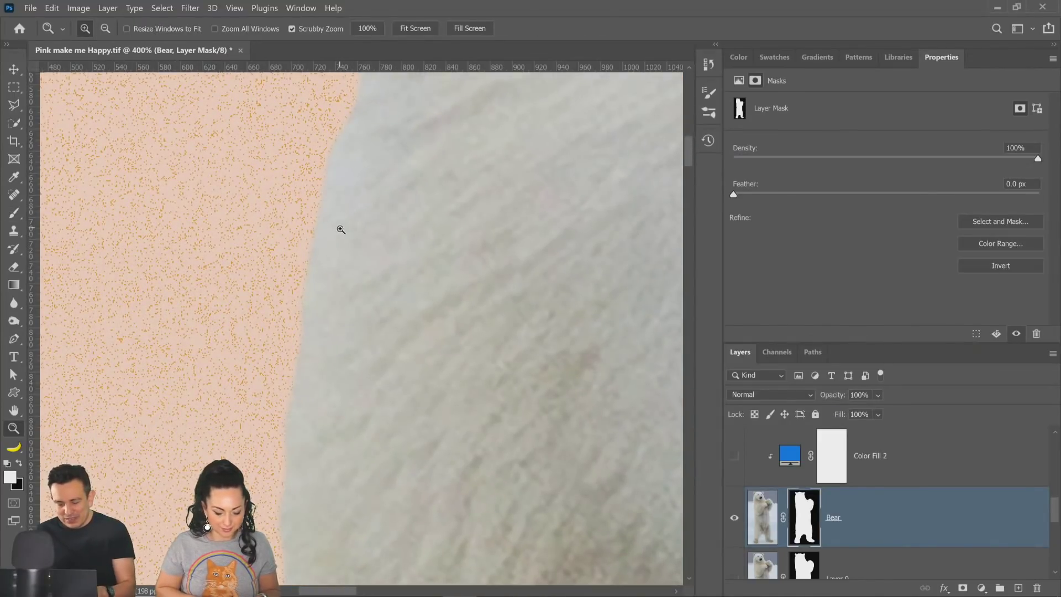
pyautogui.press('b')
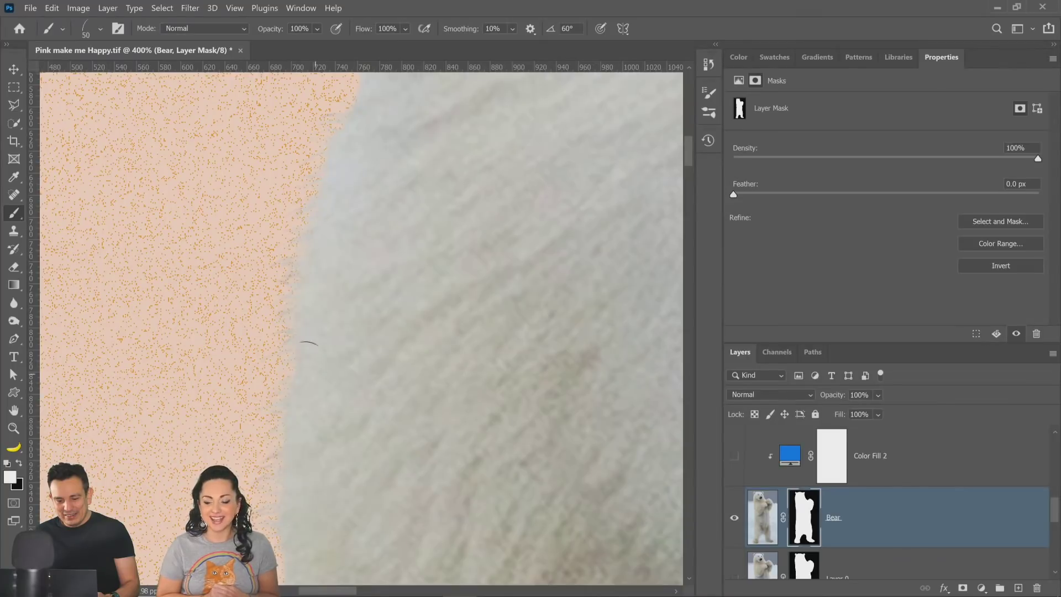
# Step: Continue the white 50 px grass strokes down the mask edge along the bear's neck, shoulder and arm
pyautogui.press('v')
pyautogui.moveTo(322, 423); pyautogui.dragTo(324, 305)
pyautogui.moveTo(323, 374); pyautogui.dragTo(291, 228)
pyautogui.press('b')
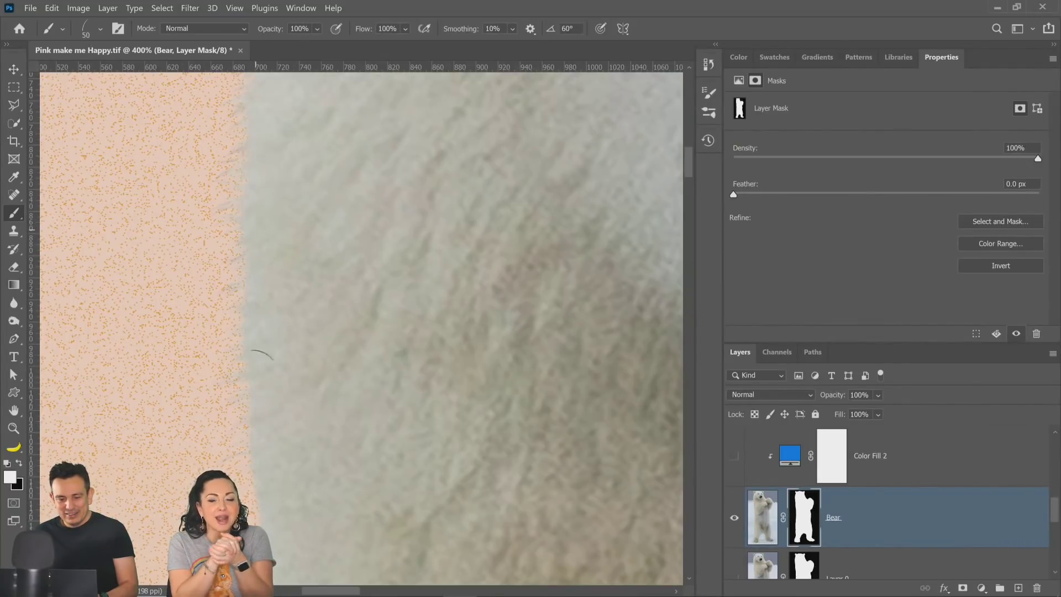
pyautogui.moveTo(271, 267); pyautogui.dragTo(238, 206)
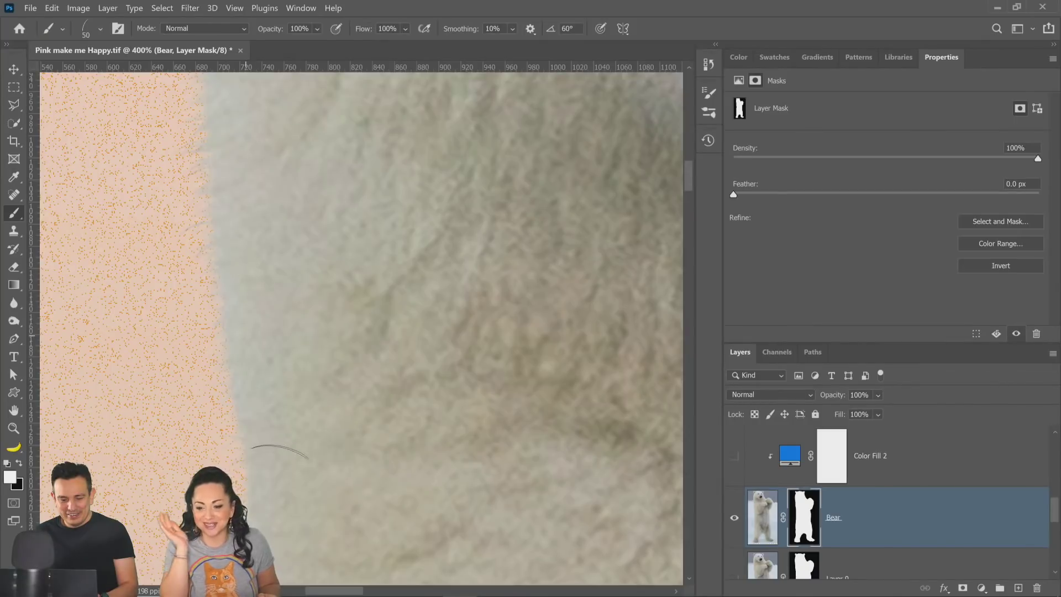
pyautogui.moveTo(283, 337); pyautogui.dragTo(267, 158)
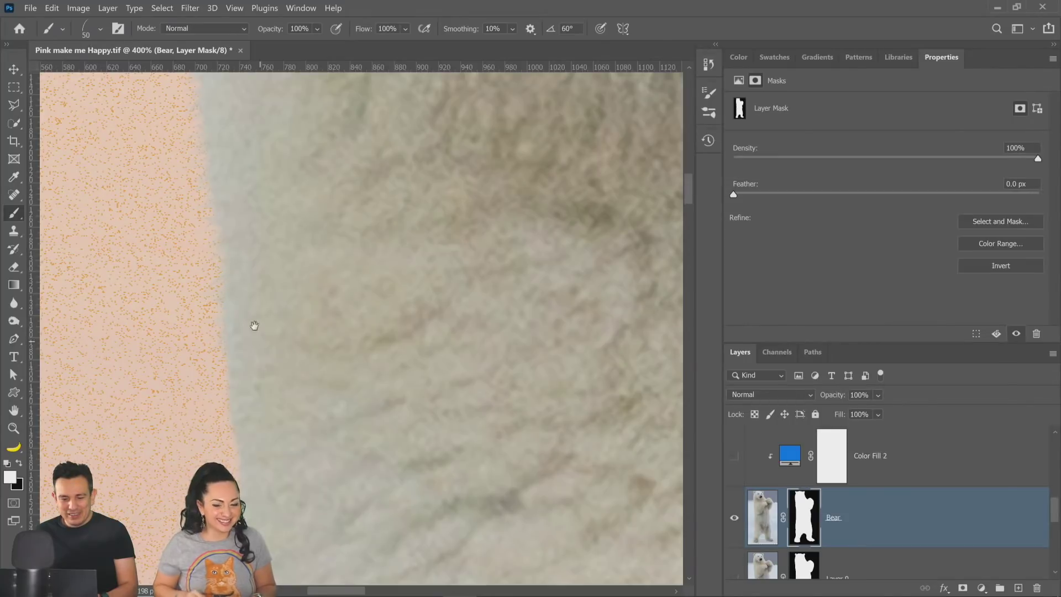
pyautogui.moveTo(254, 325); pyautogui.dragTo(208, 239)
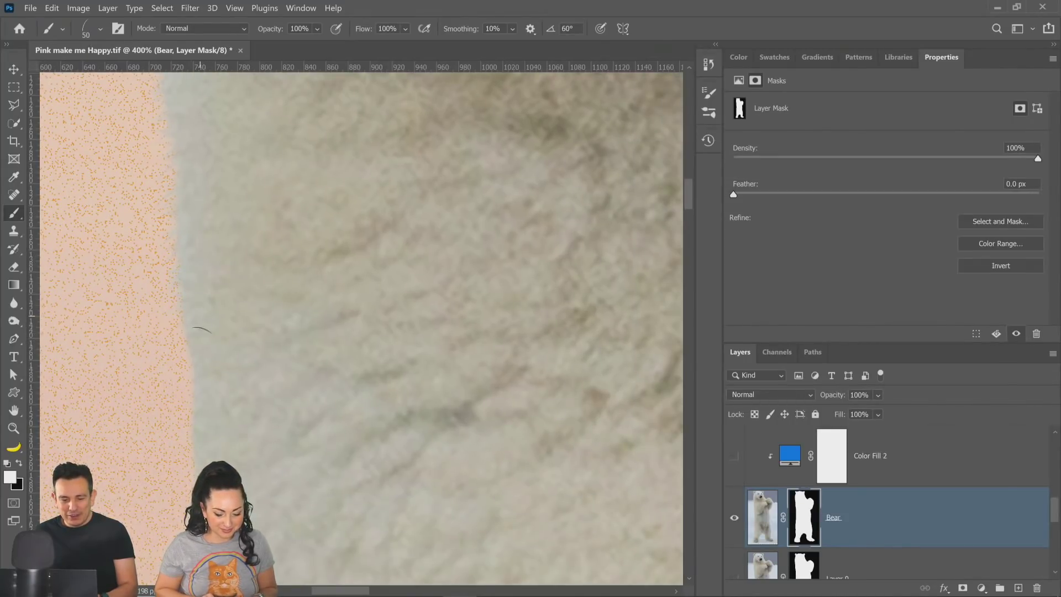
pyautogui.moveTo(245, 357); pyautogui.dragTo(277, 286)
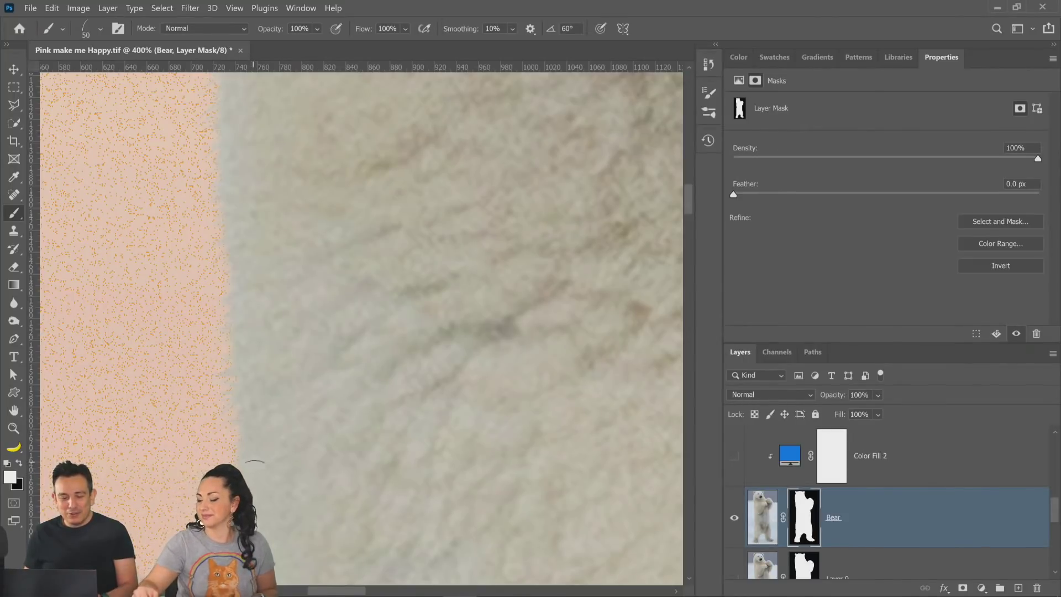
pyautogui.moveTo(277, 436)
pyautogui.mouseDown()
pyautogui.moveTo(282, 355)
pyautogui.moveTo(320, 272)
pyautogui.moveTo(303, 273)
pyautogui.mouseUp()
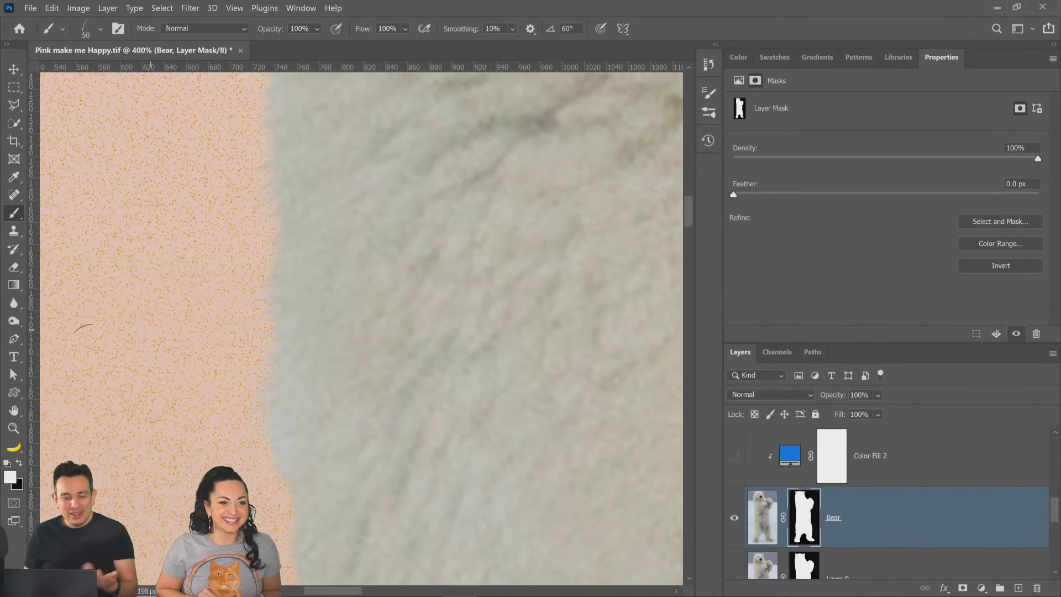
# Step: Examine the painted fur edge beside the bear's cheek, from the whole image up to 400% zoom
pyautogui.doubleClick(14, 409)
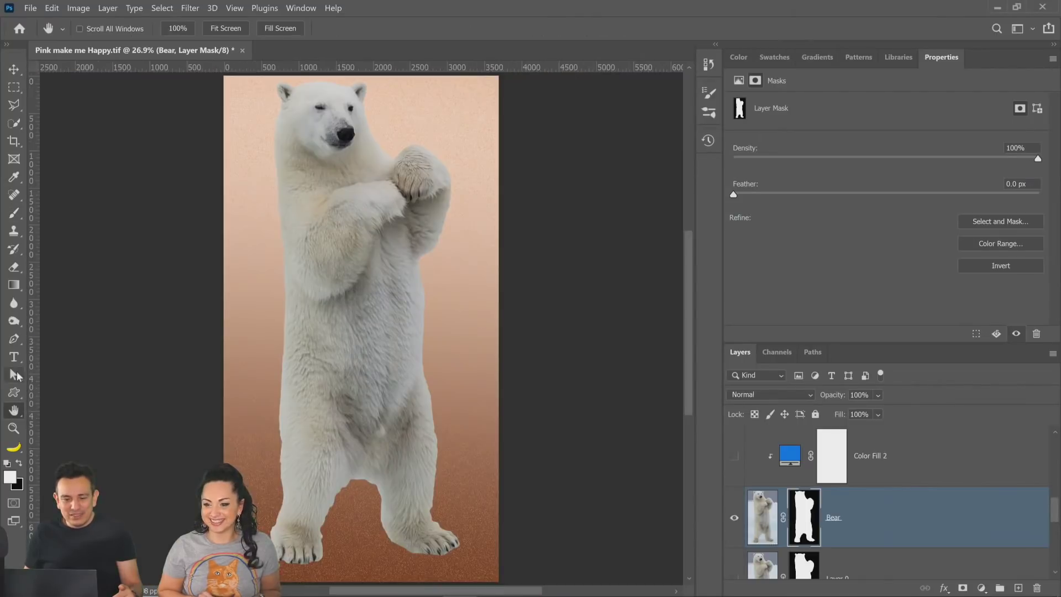
pyautogui.click(17, 429)
pyautogui.click(259, 171)
pyautogui.click(259, 171)
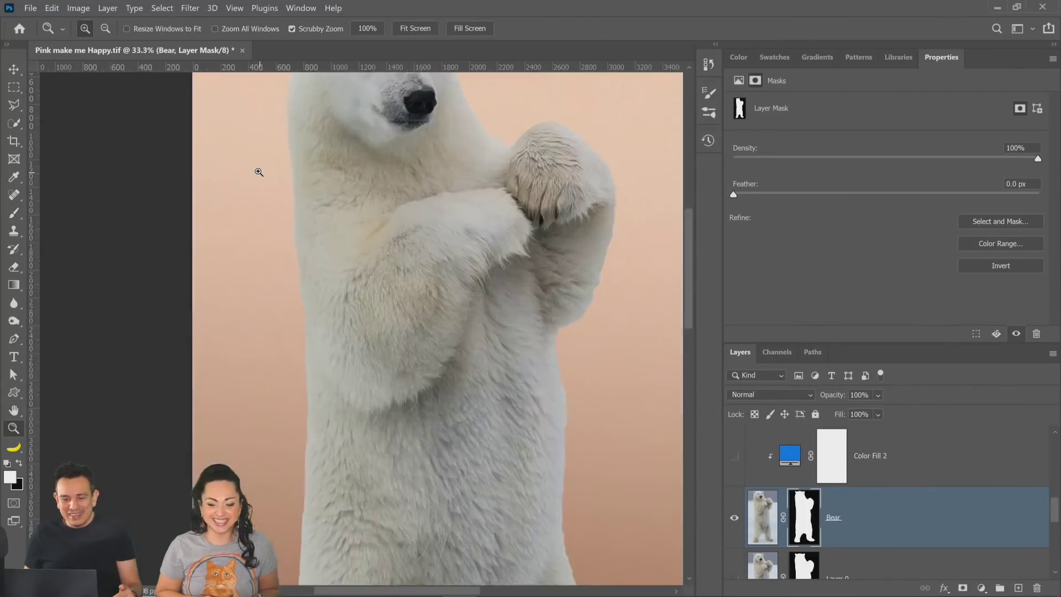
pyautogui.click(259, 172)
pyautogui.click(259, 172)
pyautogui.scroll(2, 299, 205)
pyautogui.click(296, 219)
pyautogui.click(294, 221)
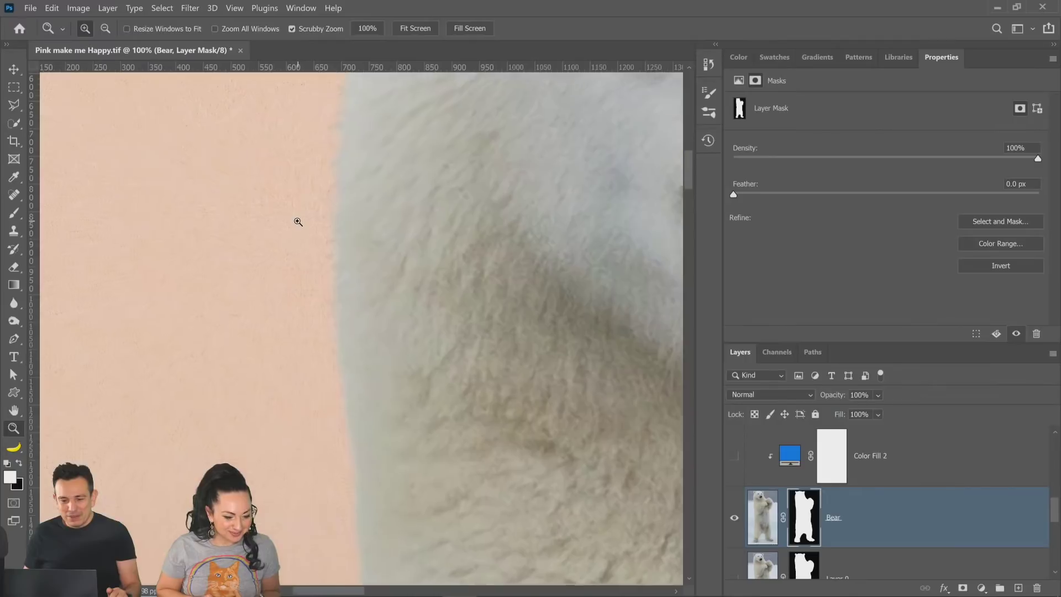
pyautogui.click(294, 220)
# Step: Add a solid black (000000) color fill layer directly above Gradient Fill 3, behind the bear
pyautogui.scroll(-5, 837, 532)
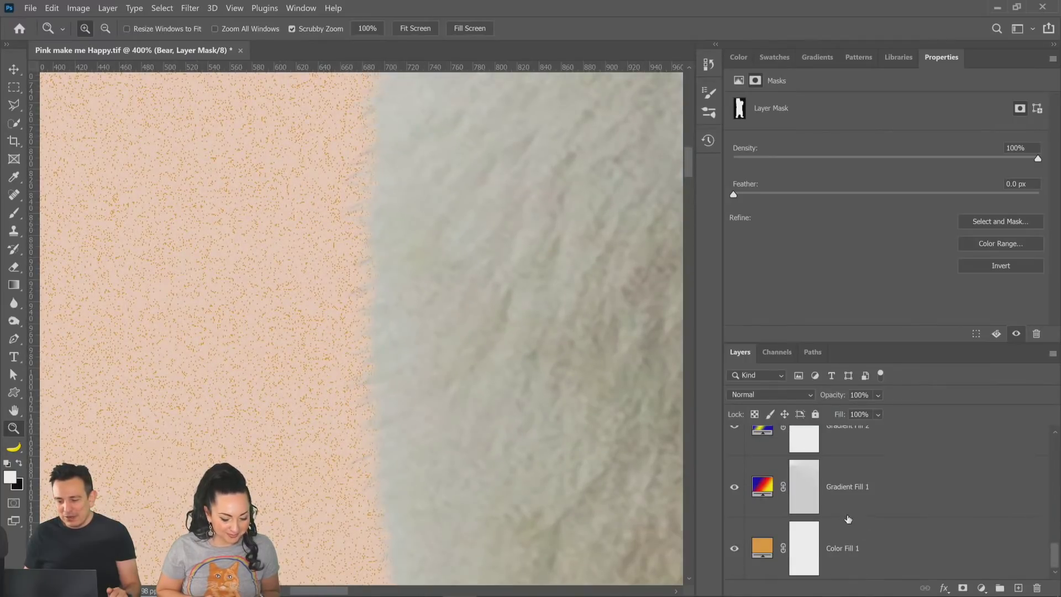
pyautogui.scroll(4, 837, 532)
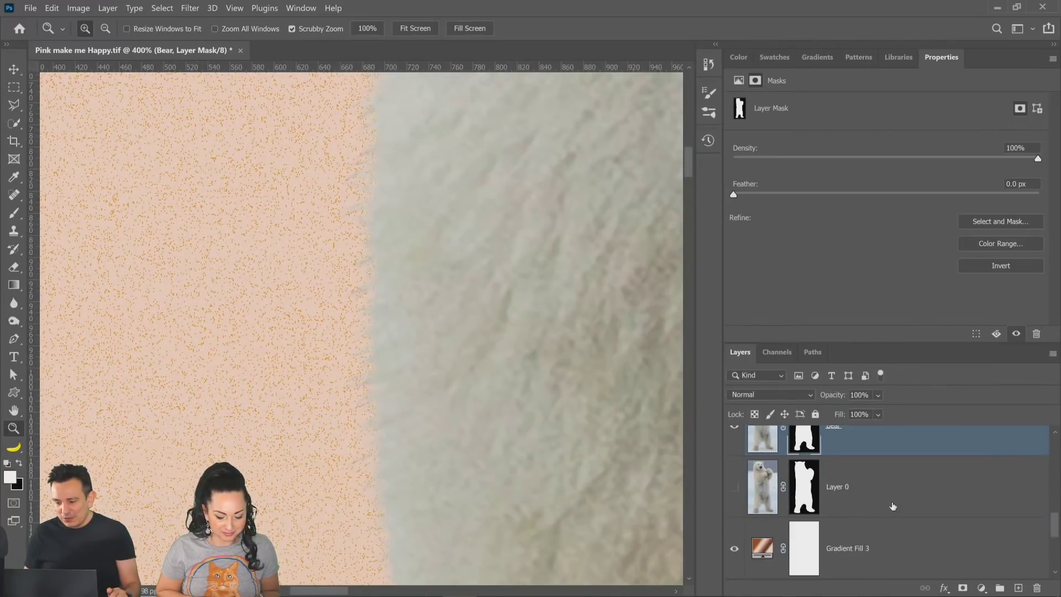
pyautogui.click(894, 499)
pyautogui.click(946, 561)
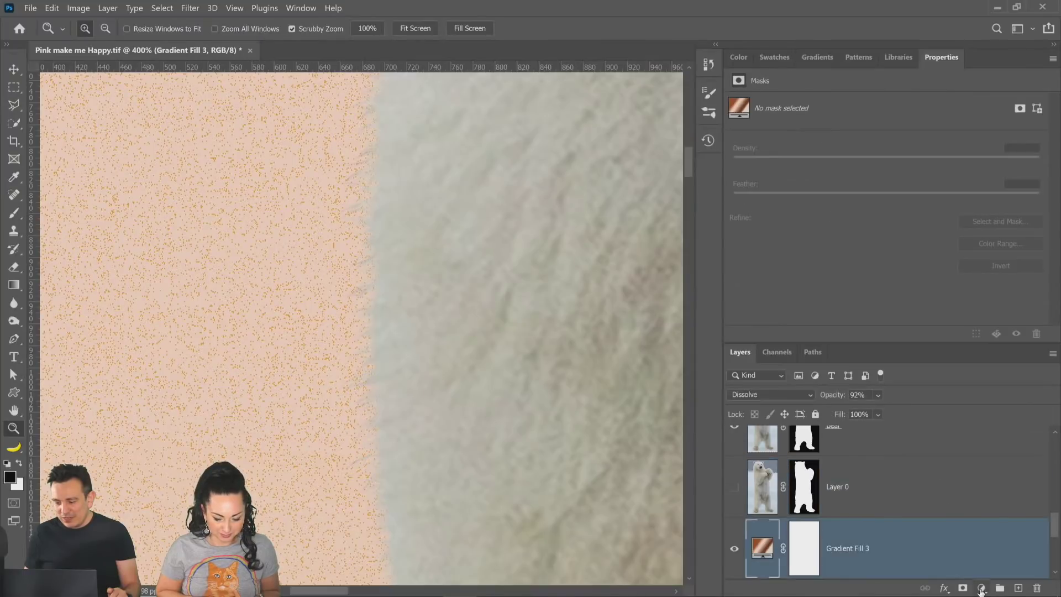
pyautogui.click(982, 588)
pyautogui.click(964, 347)
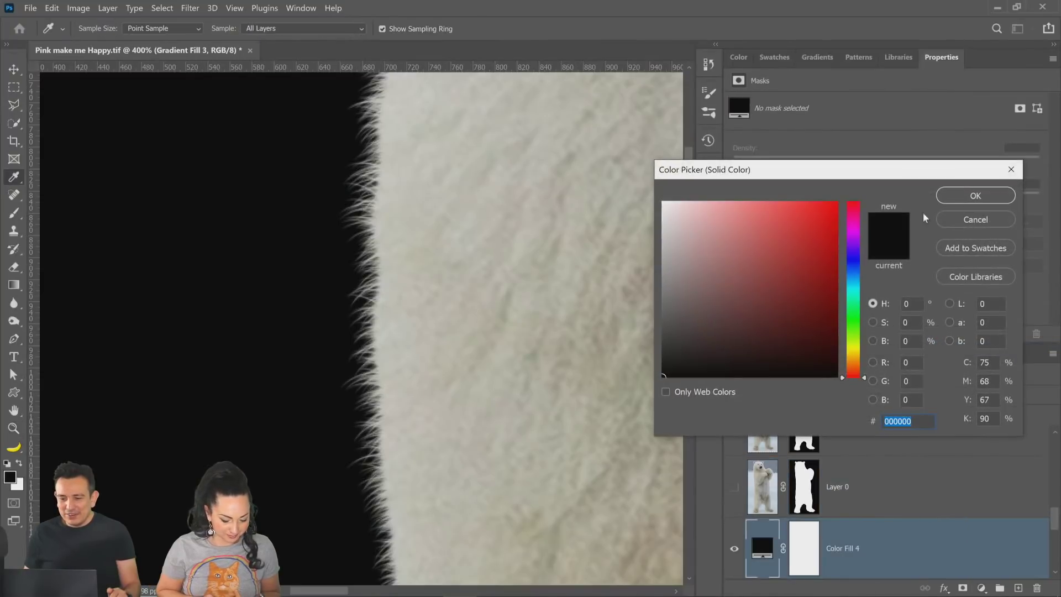
pyautogui.click(944, 200)
# Step: Compare the painted fur edge with the bear's unpainted edge on its opposite side against the black background
pyautogui.press('z')
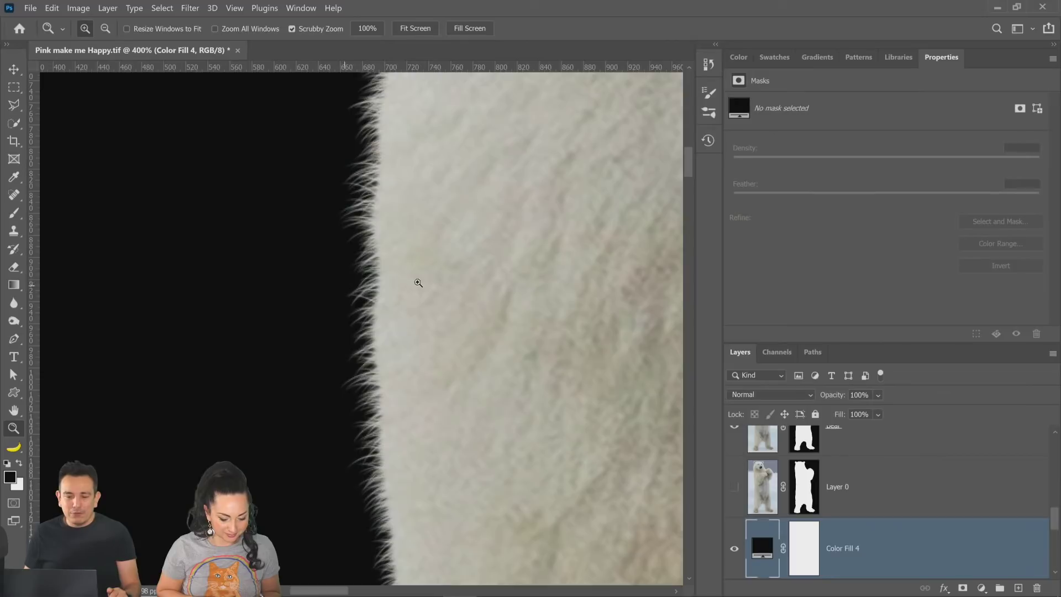
pyautogui.scroll(-2, 391, 337)
pyautogui.rightClick(390, 200)
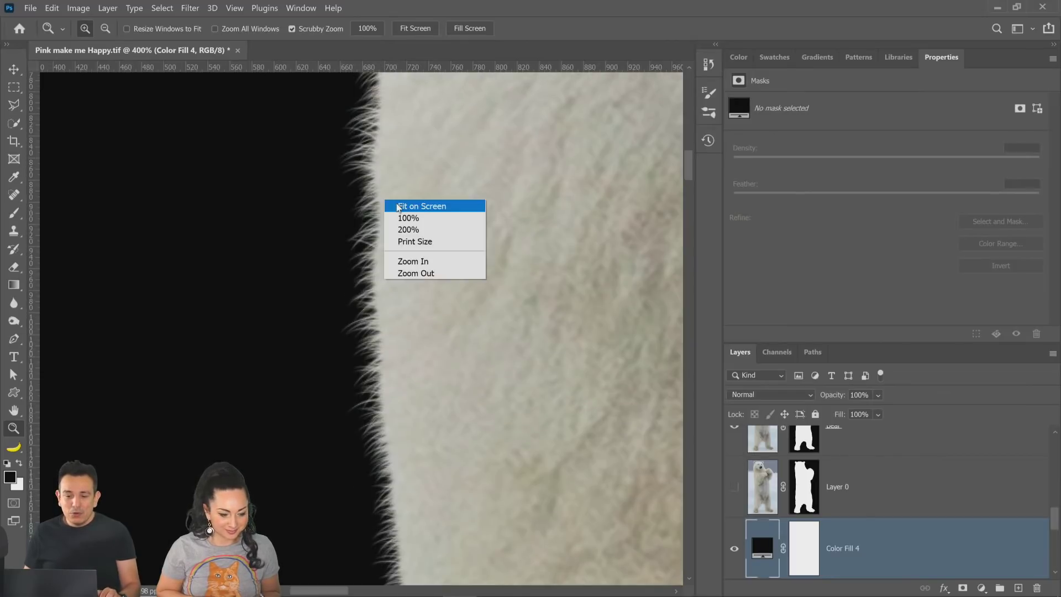
pyautogui.click(409, 206)
pyautogui.moveTo(447, 295); pyautogui.dragTo(478, 356)
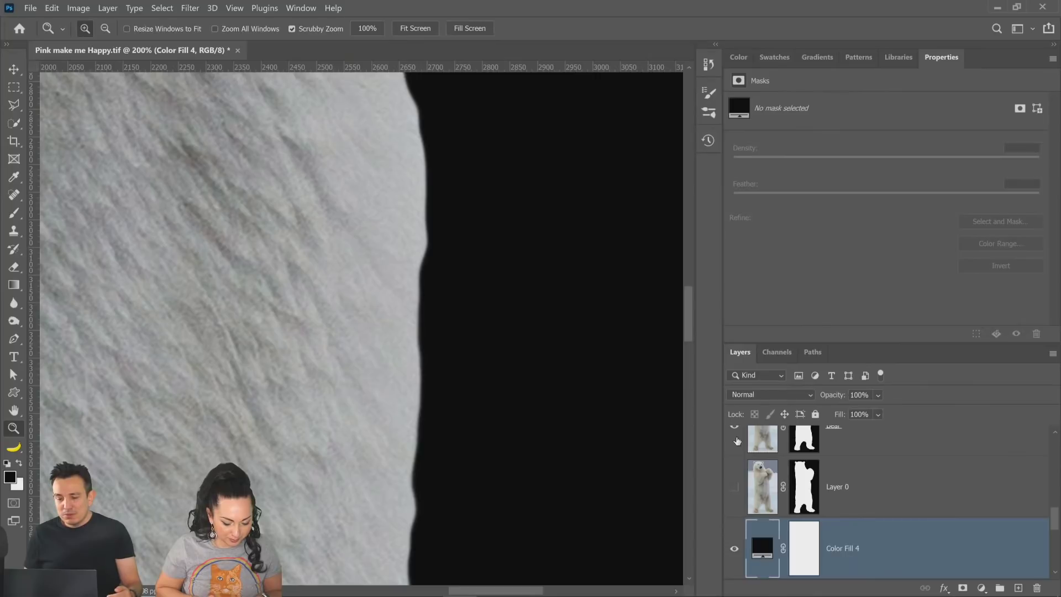
pyautogui.rightClick(318, 338)
pyautogui.click(333, 345)
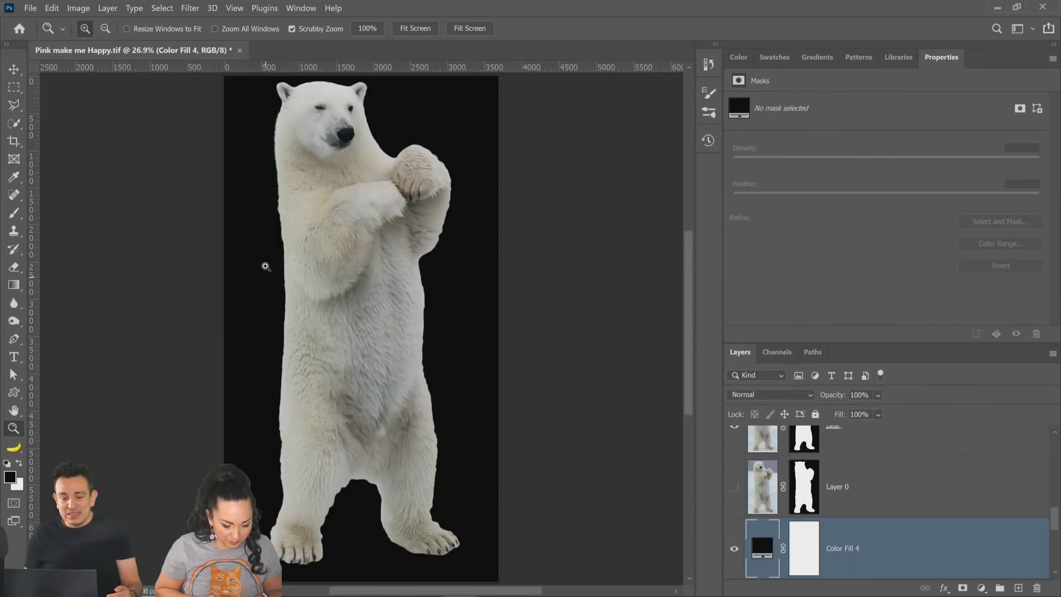
pyautogui.moveTo(255, 170); pyautogui.dragTo(161, 283)
pyautogui.moveTo(315, 350); pyautogui.dragTo(305, 351)
pyautogui.scroll(-5, 305, 350)
# Step: Paint white grass strokes at 50 px and 30 px on the Bear mask's edge, continuing down the shoulder and upper arm
pyautogui.press('b')
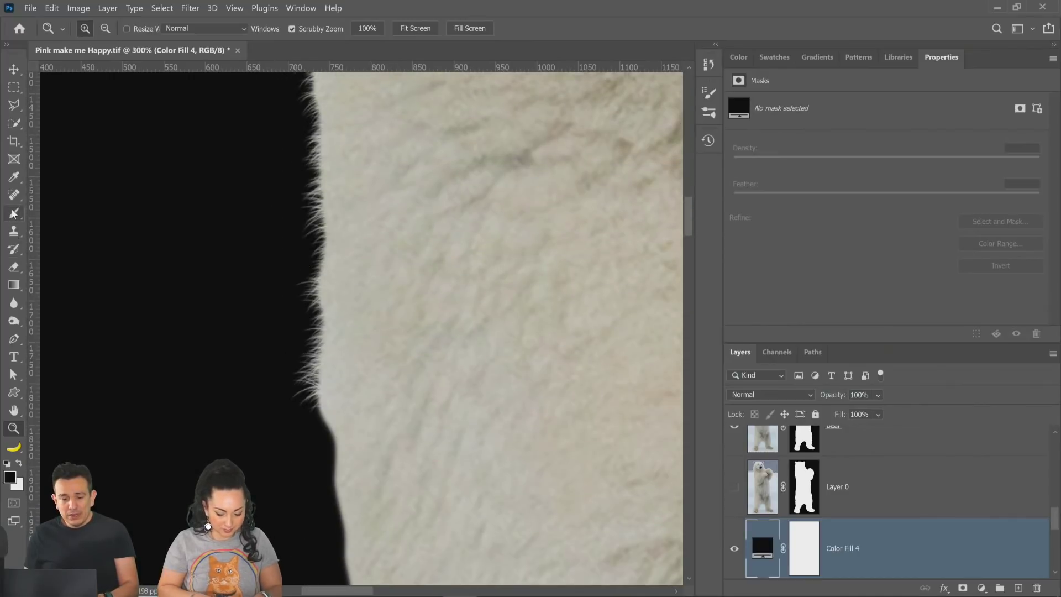
pyautogui.click(799, 443)
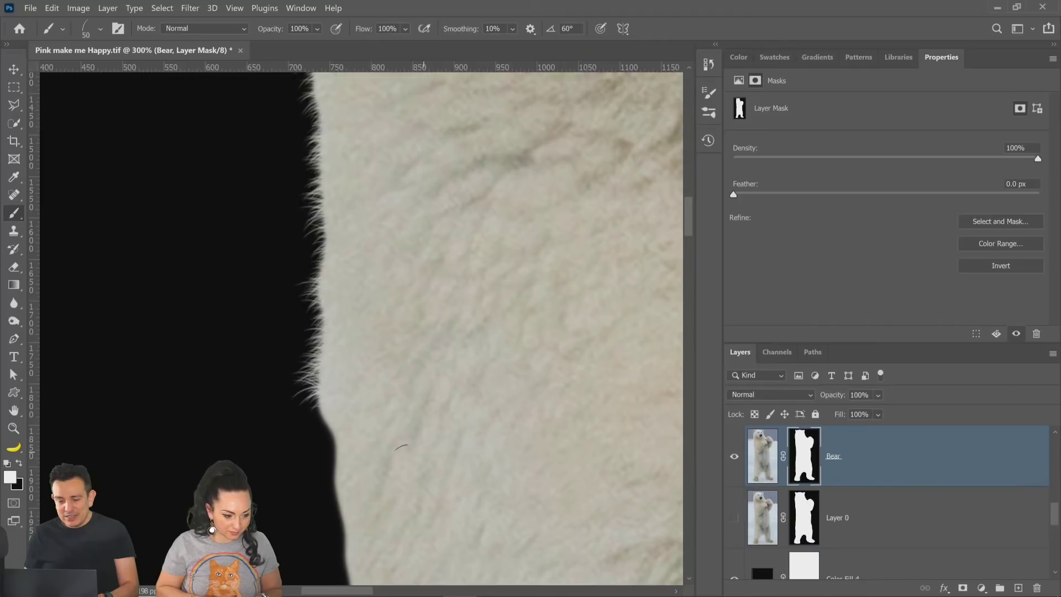
pyautogui.moveTo(324, 403)
pyautogui.mouseDown()
pyautogui.moveTo(354, 473)
pyautogui.moveTo(339, 449)
pyautogui.moveTo(338, 517)
pyautogui.mouseUp()
pyautogui.scroll(-5, 356, 386)
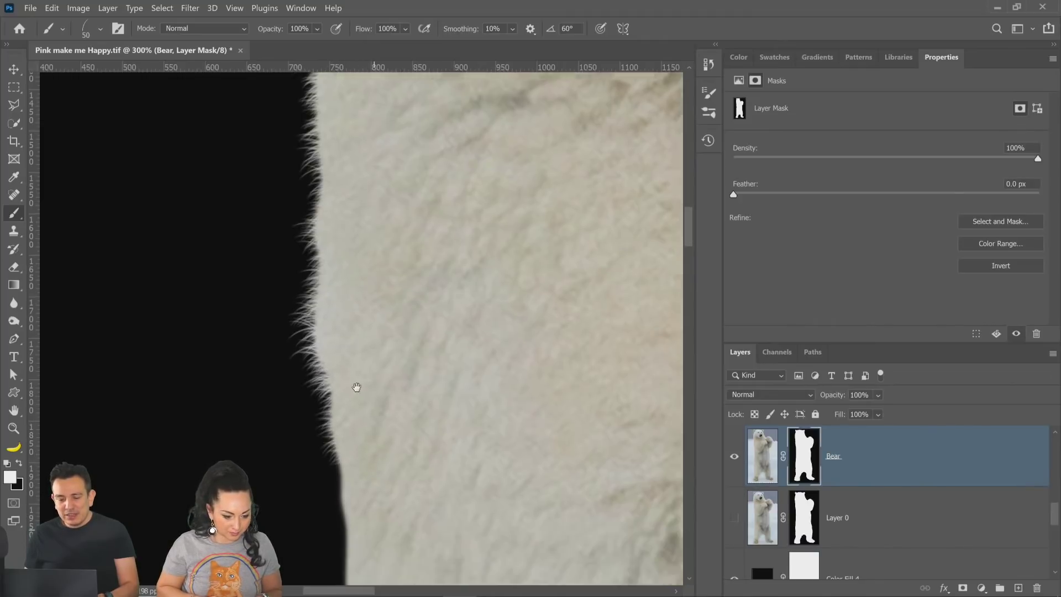
pyautogui.moveTo(332, 352)
pyautogui.mouseDown()
pyautogui.moveTo(325, 390)
pyautogui.moveTo(331, 330)
pyautogui.mouseUp()
pyautogui.moveTo(347, 452)
pyautogui.mouseDown()
pyautogui.moveTo(326, 437)
pyautogui.moveTo(332, 515)
pyautogui.mouseUp()
pyautogui.scroll(-5, 294, 394)
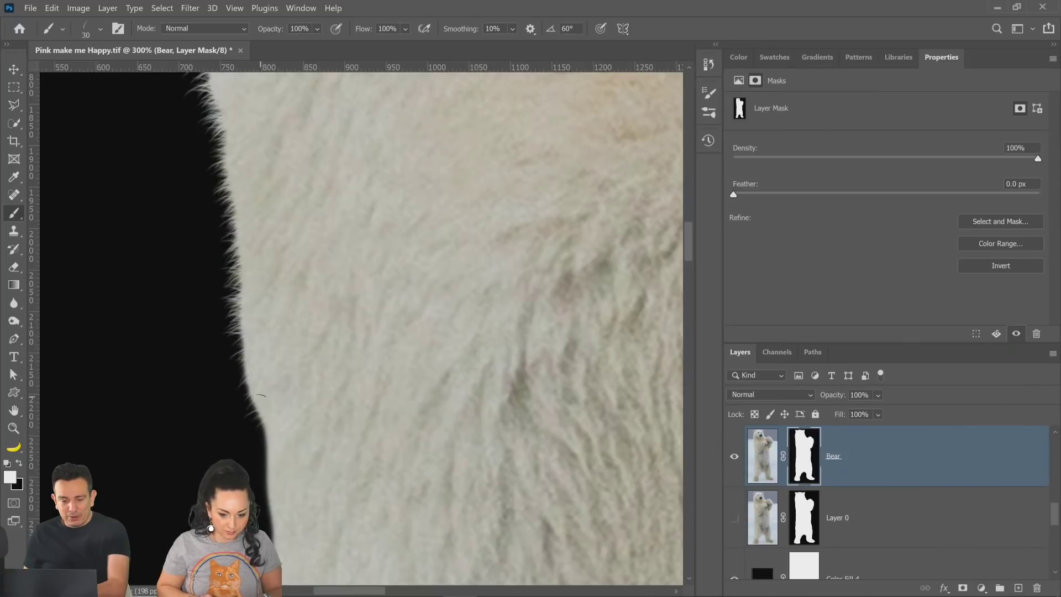
# Step: Enlarge the grass brush to 80 px, rotate it to 94° and 109°, and paint longer hairs down the mask edge, finishing at 60 px
pyautogui.press(']')
pyautogui.press(']')
pyautogui.press(']')
pyautogui.press(']')
pyautogui.press(']')
pyautogui.press(']')
pyautogui.press(']')
pyautogui.press(']')
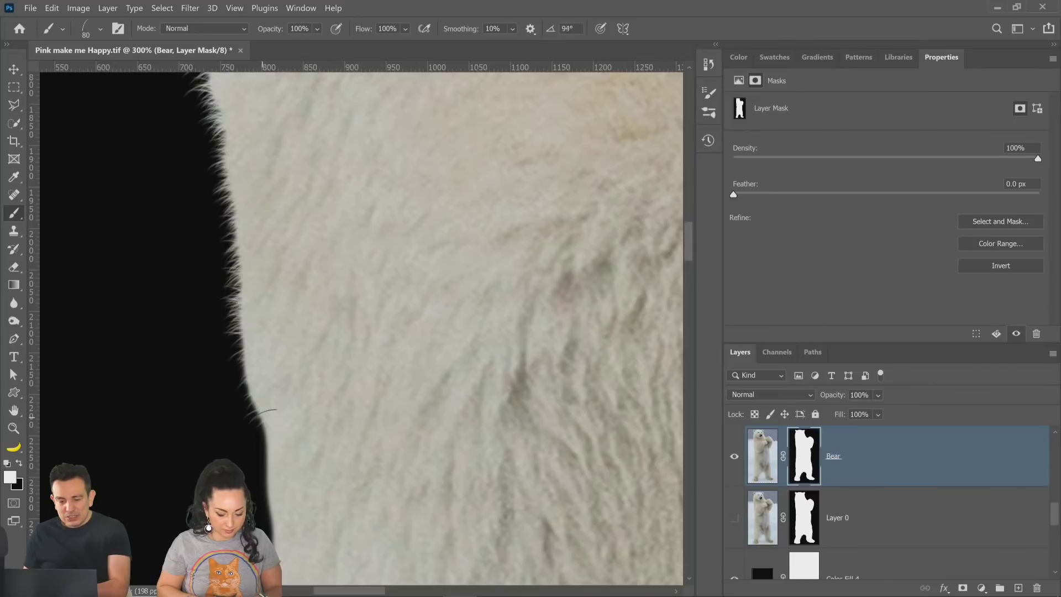
pyautogui.moveTo(261, 414)
pyautogui.mouseDown()
pyautogui.moveTo(279, 426)
pyautogui.moveTo(286, 455)
pyautogui.moveTo(278, 389)
pyautogui.moveTo(299, 466)
pyautogui.mouseUp()
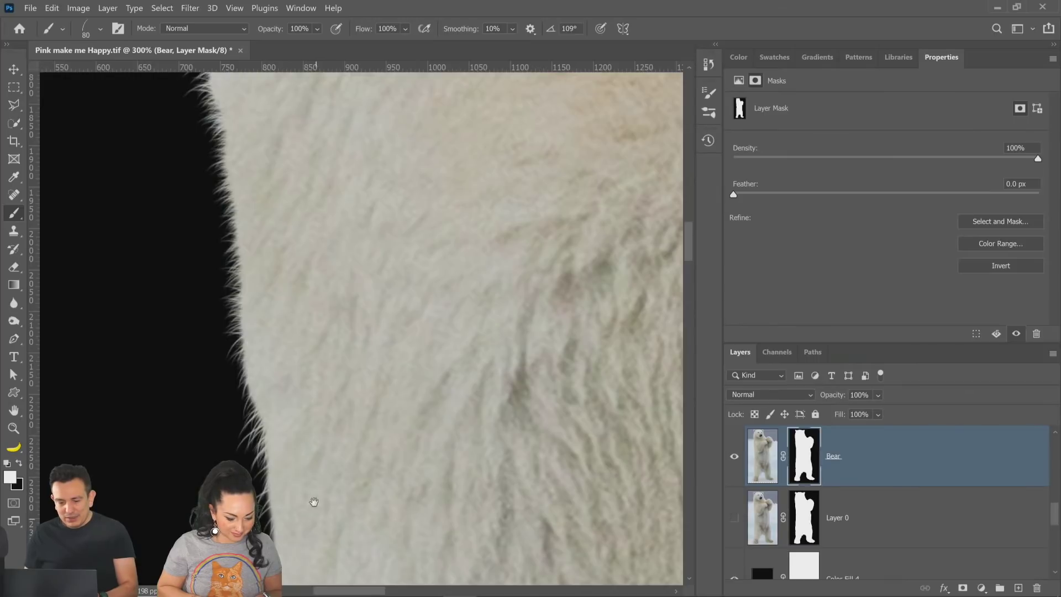
pyautogui.moveTo(314, 502)
pyautogui.mouseDown()
pyautogui.moveTo(301, 327)
pyautogui.moveTo(260, 359)
pyautogui.moveTo(261, 442)
pyautogui.mouseUp()
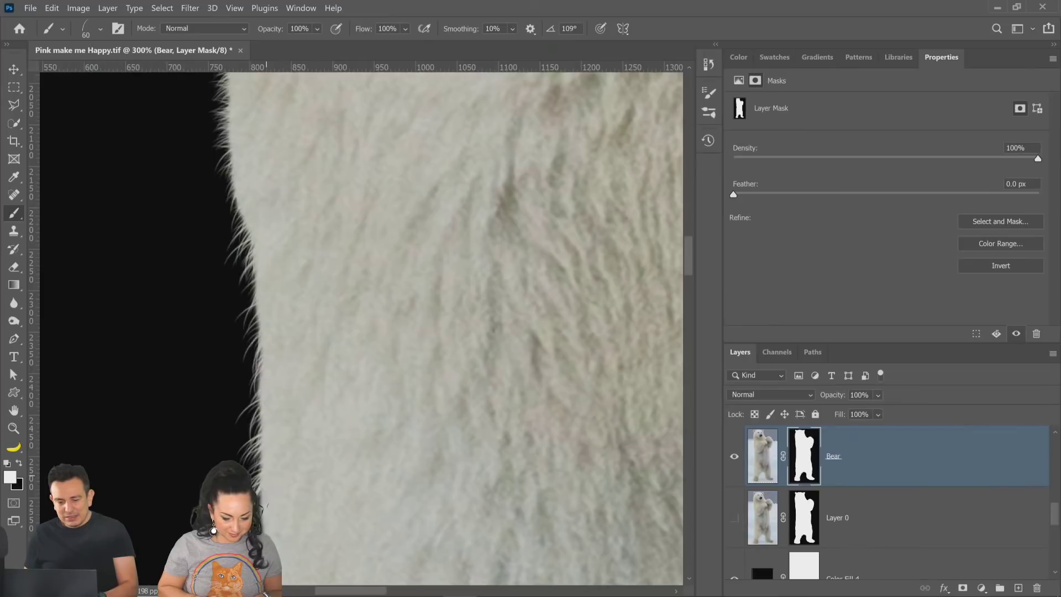
# Step: Soften the painted hairs on the Bear mask's edge along the arm with the 13 px Blur tool at 50% strength
pyautogui.doubleClick(14, 429)
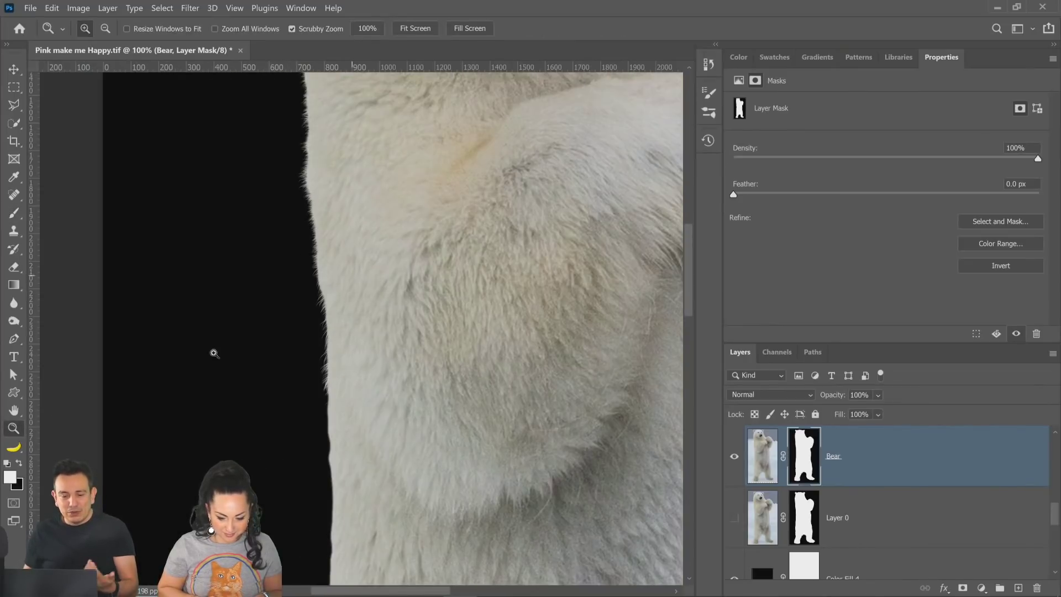
pyautogui.click(316, 378)
pyautogui.moveTo(317, 378); pyautogui.dragTo(409, 380)
pyautogui.rightClick(405, 339)
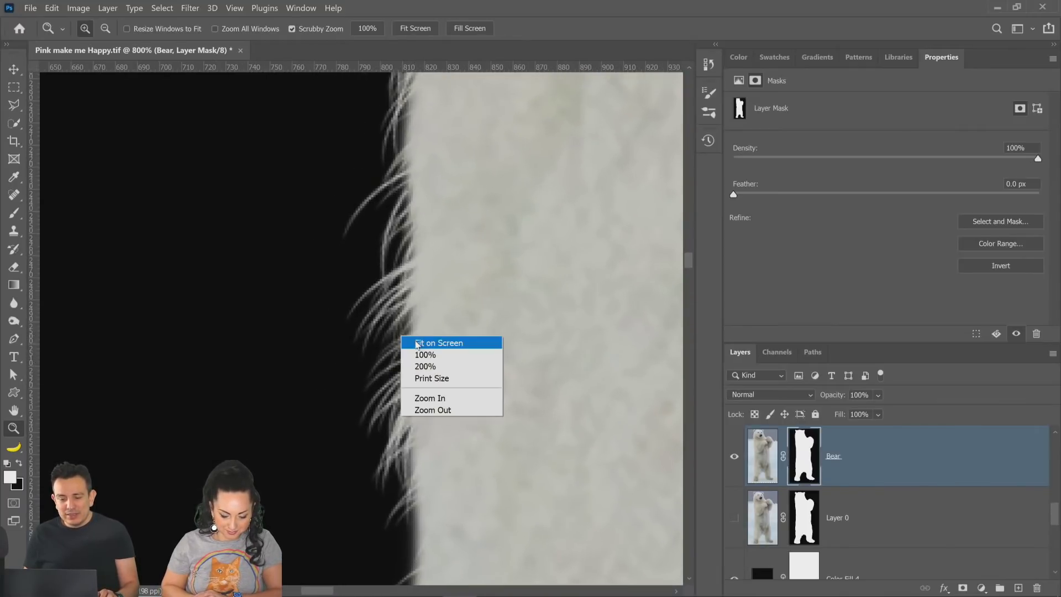
pyautogui.click(424, 356)
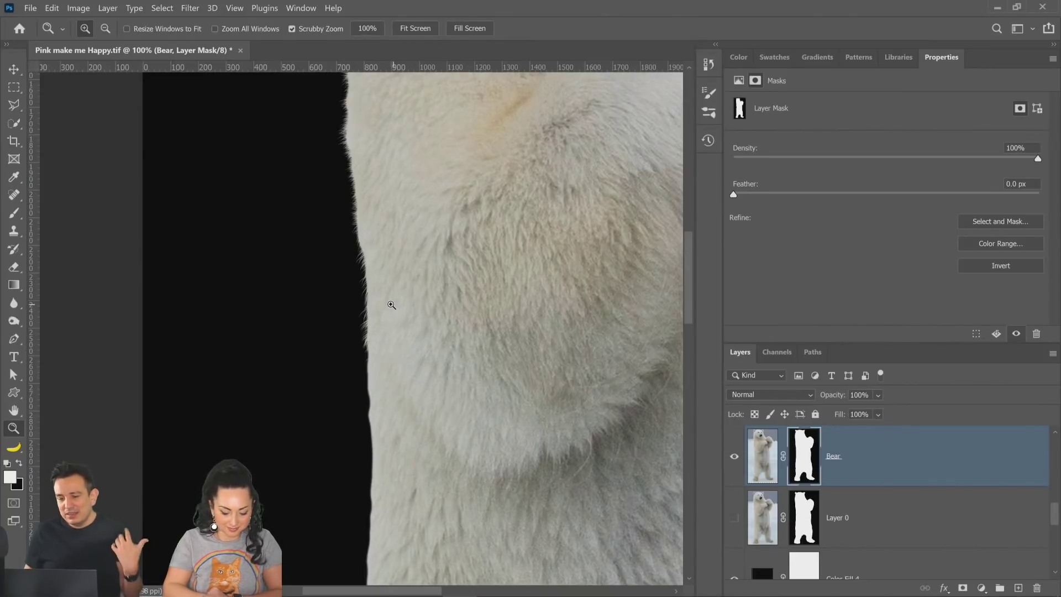
pyautogui.click(347, 282)
pyautogui.click(365, 299)
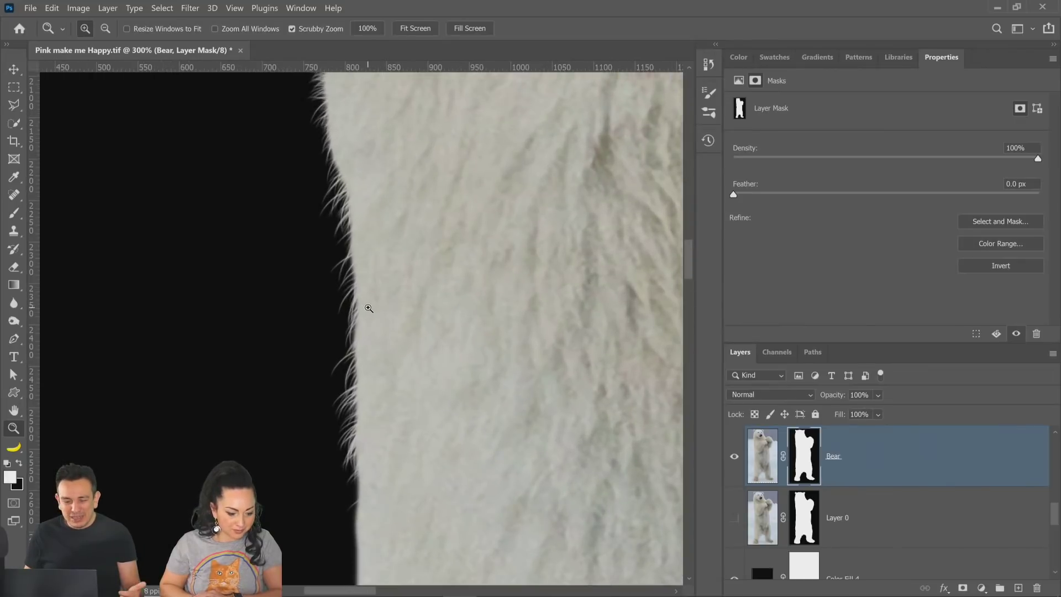
pyautogui.click(13, 302)
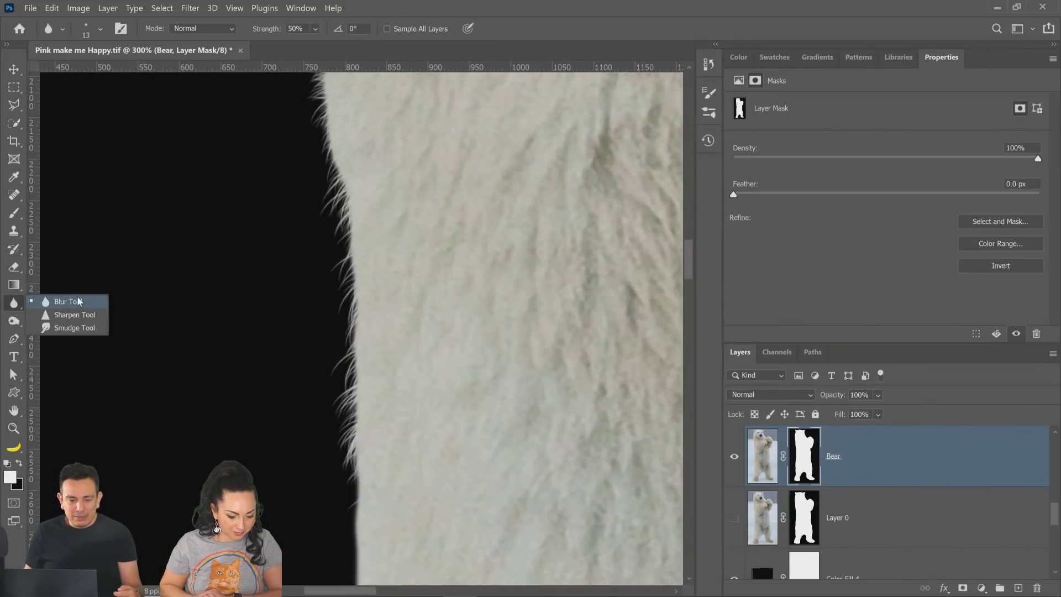
pyautogui.click(53, 301)
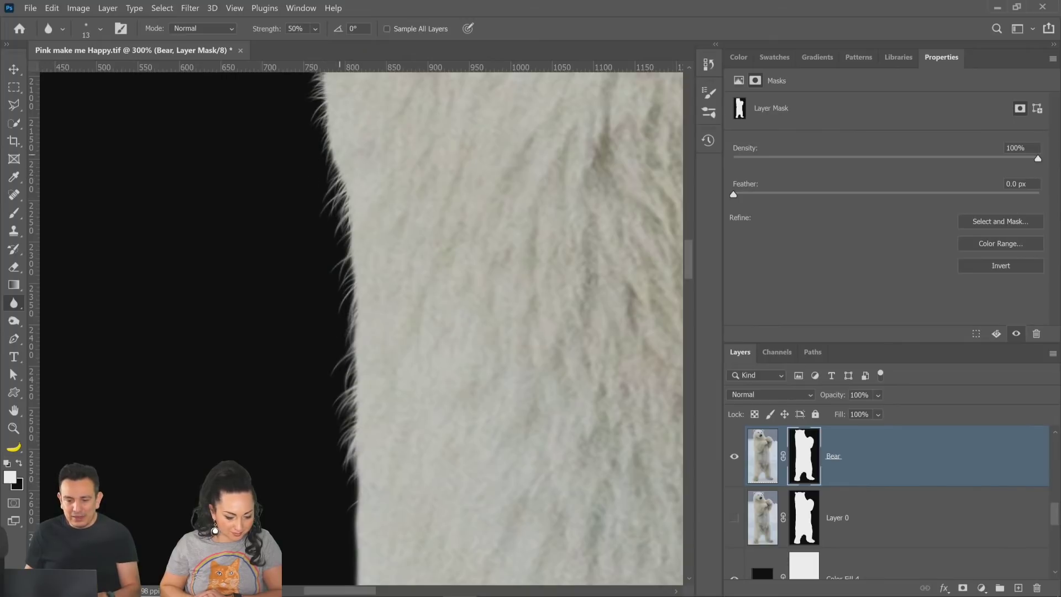
pyautogui.moveTo(402, 250); pyautogui.dragTo(398, 420)
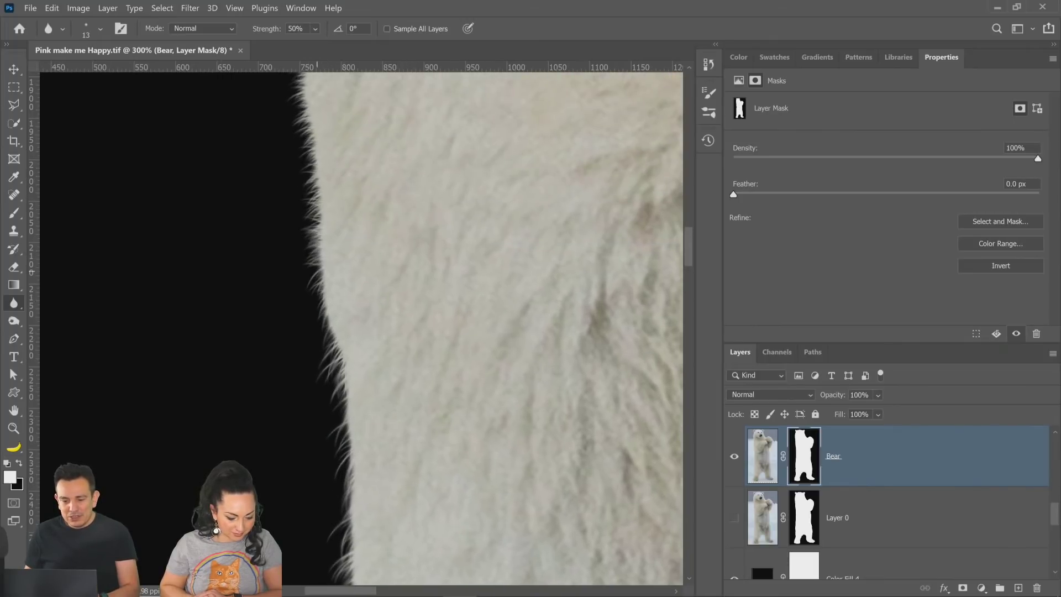
pyautogui.moveTo(347, 352); pyautogui.dragTo(368, 493)
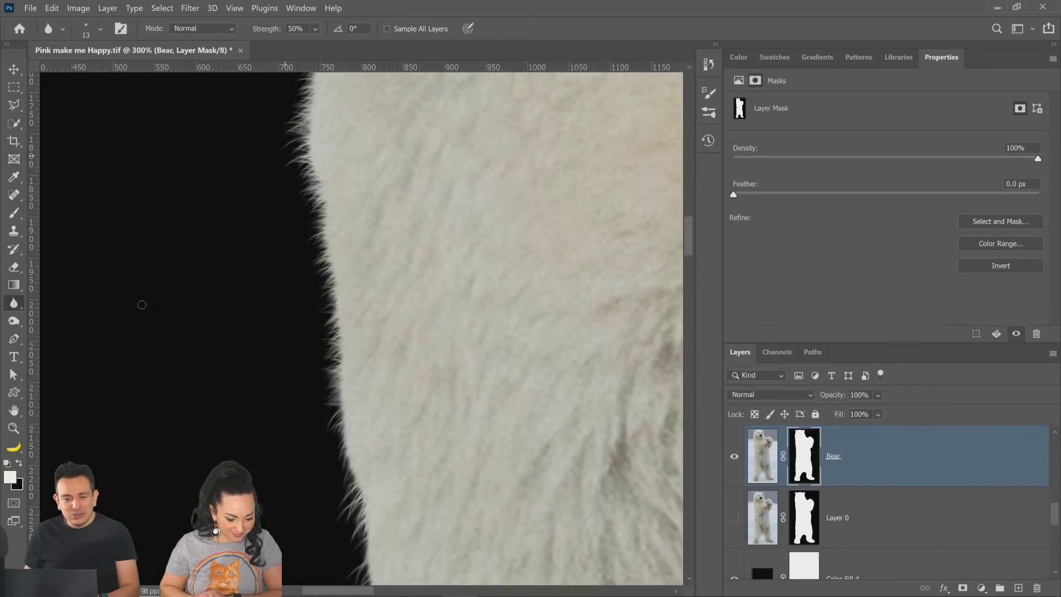
# Step: Load the Bear layer mask as a selection and convert it into a work path around the bear
pyautogui.click(14, 428)
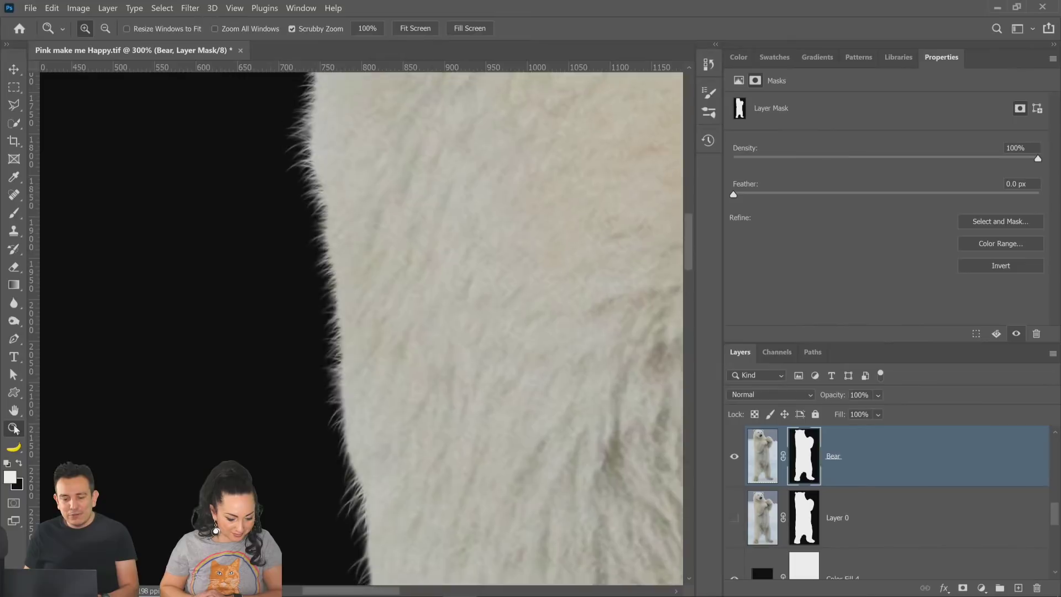
pyautogui.keyDown('alt'); pyautogui.click(384, 352); pyautogui.keyUp('alt')
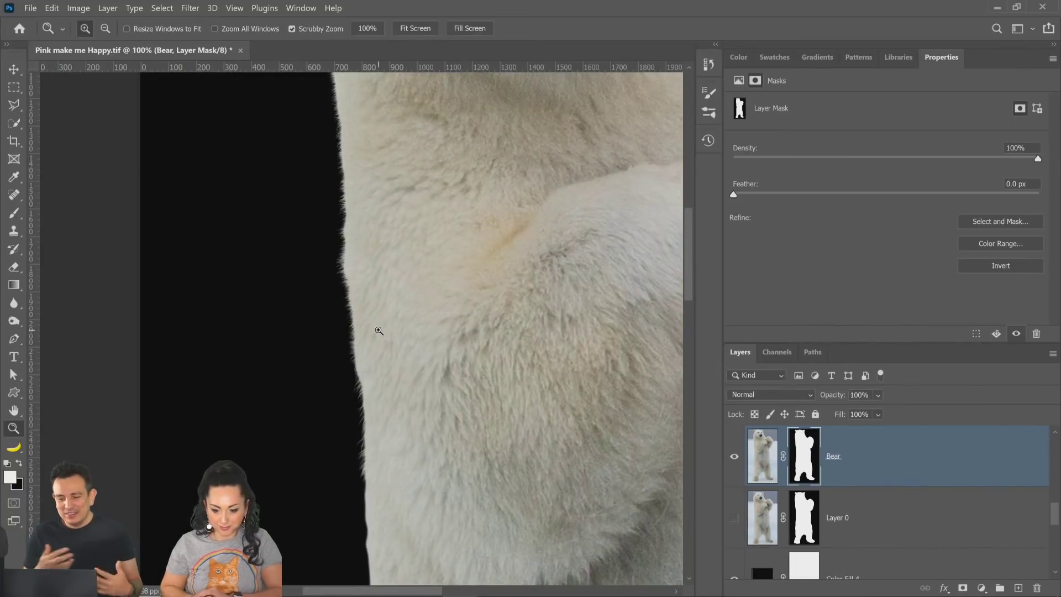
pyautogui.rightClick(379, 330)
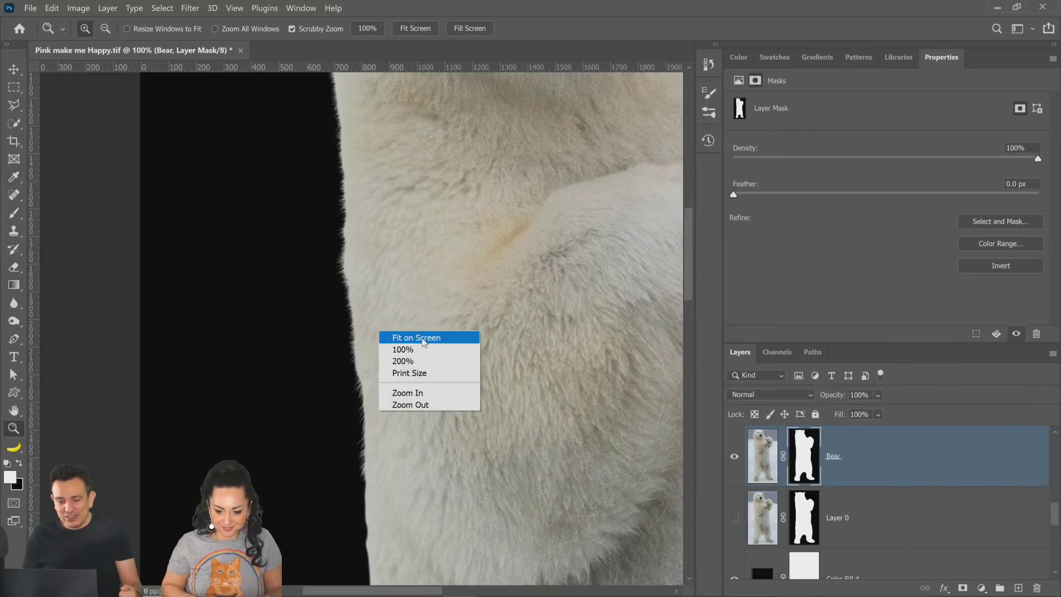
pyautogui.click(421, 335)
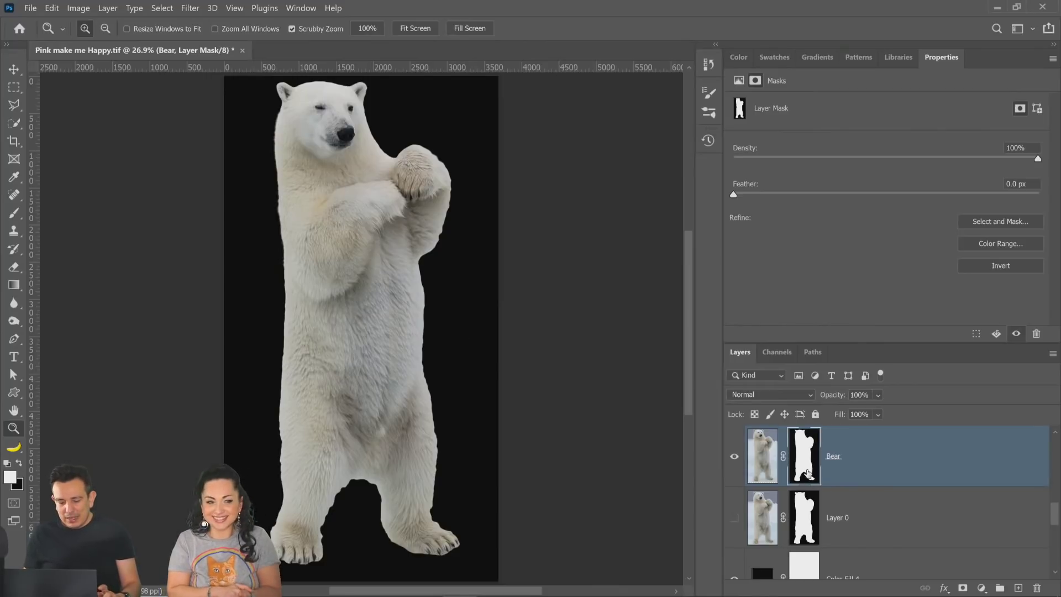
pyautogui.keyDown('ctrl'); pyautogui.click(807, 474); pyautogui.keyUp('ctrl')
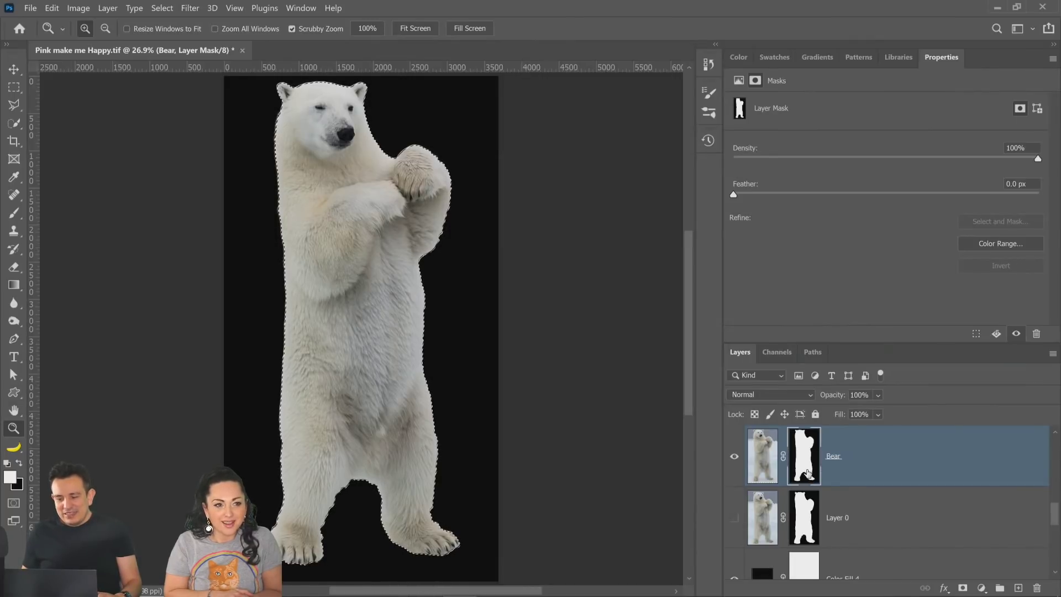
pyautogui.hotkey('ctrl', 'd')
pyautogui.keyDown('ctrl'); pyautogui.click(808, 474); pyautogui.keyUp('ctrl')
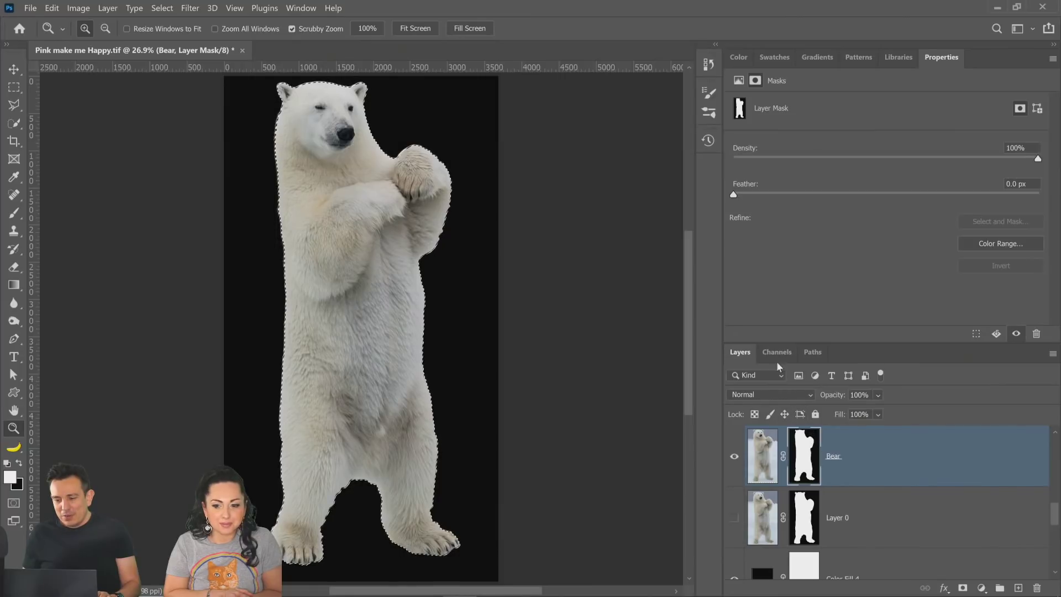
pyautogui.click(813, 352)
pyautogui.click(980, 587)
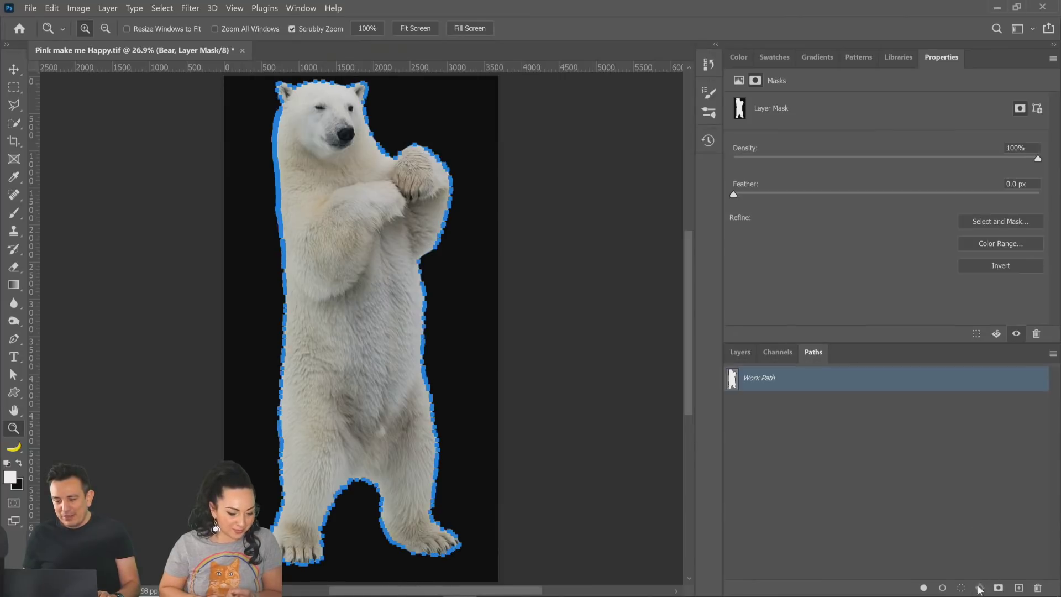
# Step: Stroke the work path on the Bear layer mask with the Brush tool, leaving Simulate Pressure off
pyautogui.click(15, 340)
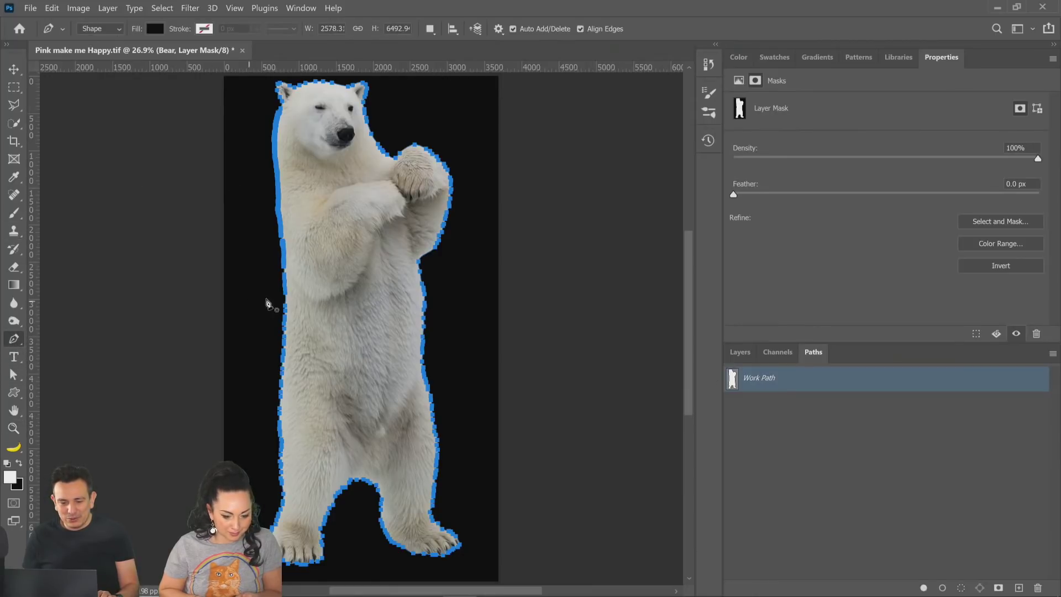
pyautogui.rightClick(285, 293)
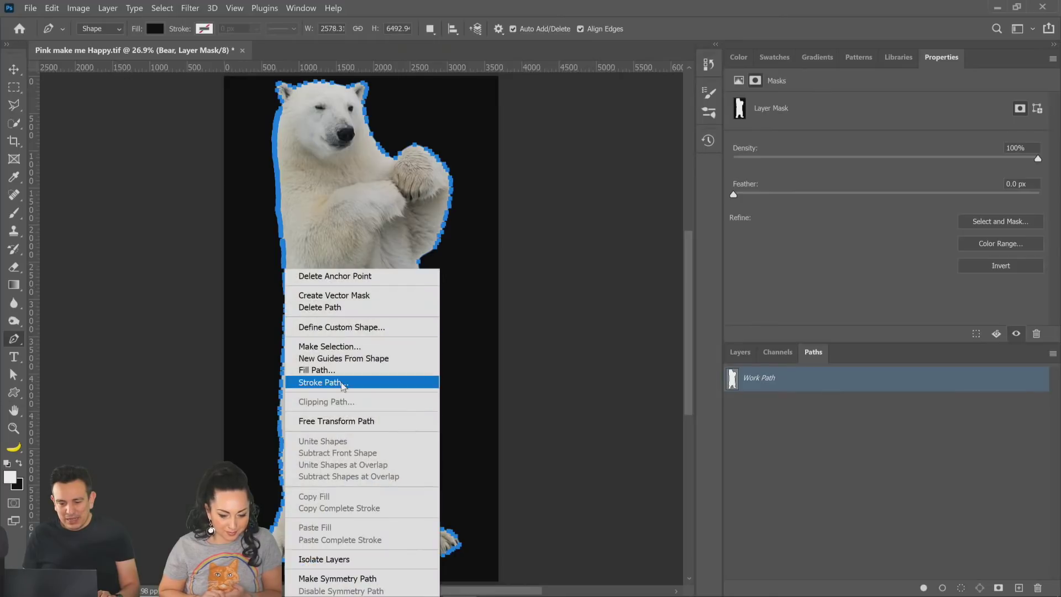
pyautogui.click(324, 382)
pyautogui.click(469, 191)
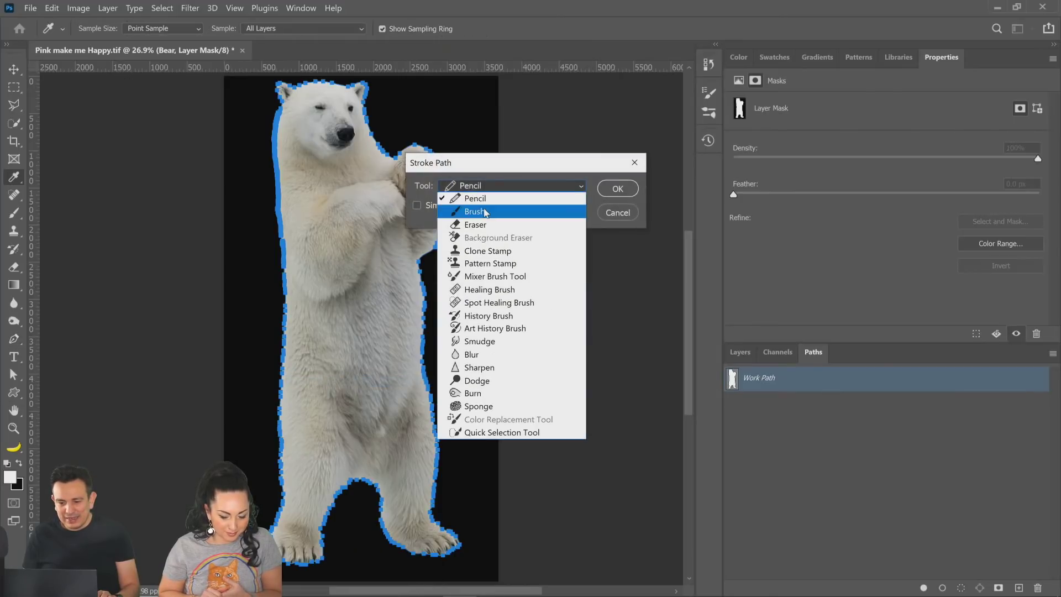
pyautogui.click(483, 212)
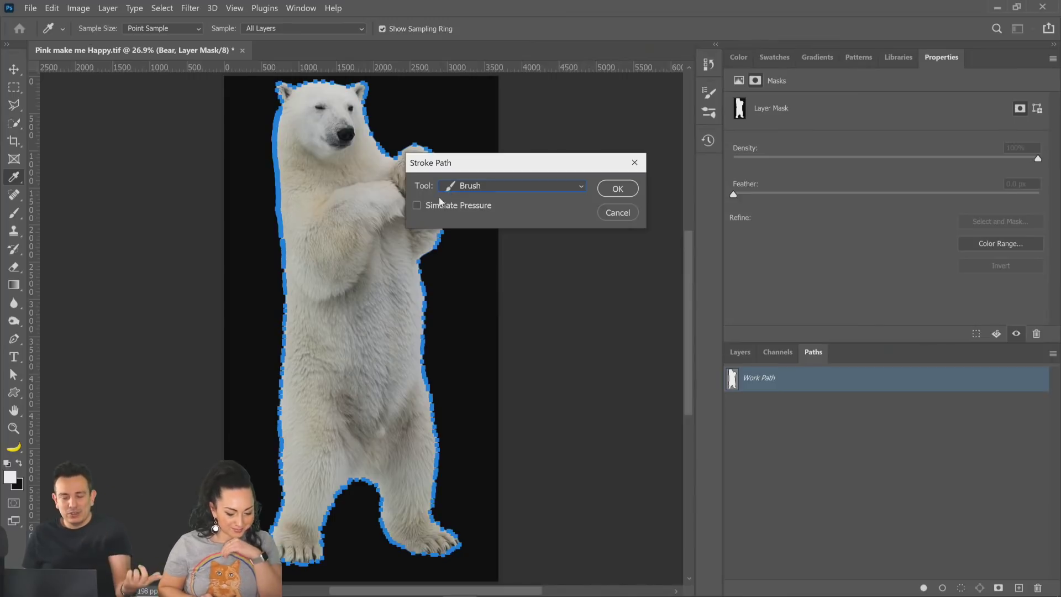
pyautogui.click(618, 190)
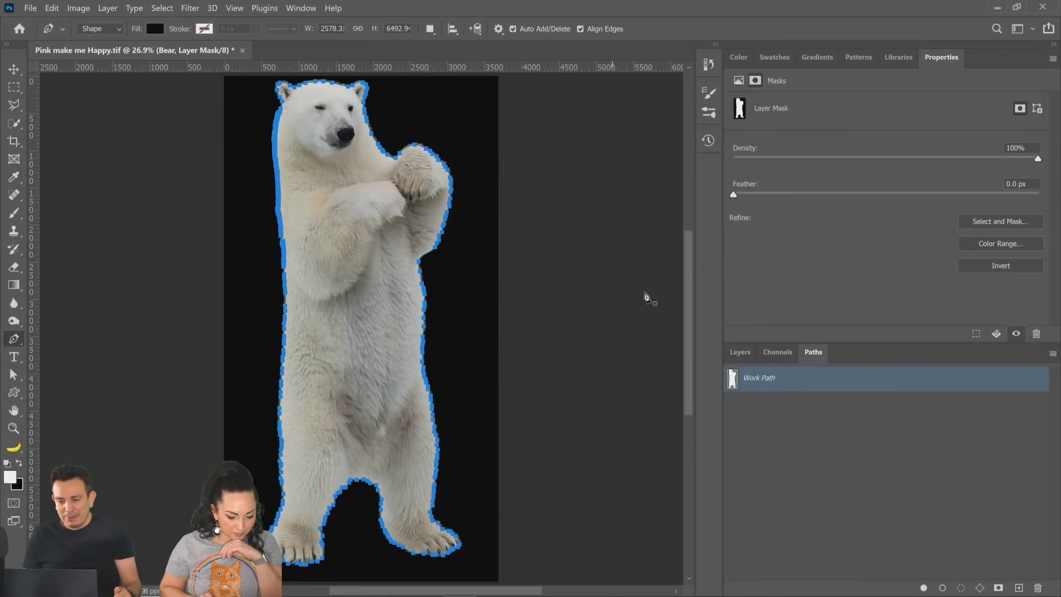
# Step: Make Layer 0 the active layer and deselect the work path to hide its outline from the canvas
pyautogui.click(740, 352)
pyautogui.click(887, 515)
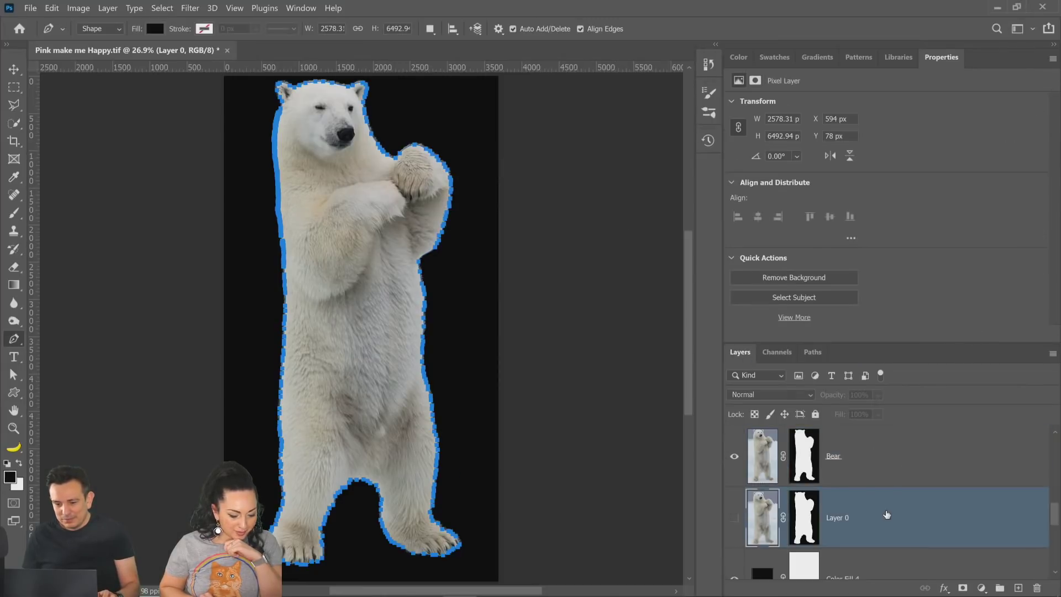
pyautogui.click(812, 352)
pyautogui.click(758, 381)
pyautogui.click(740, 352)
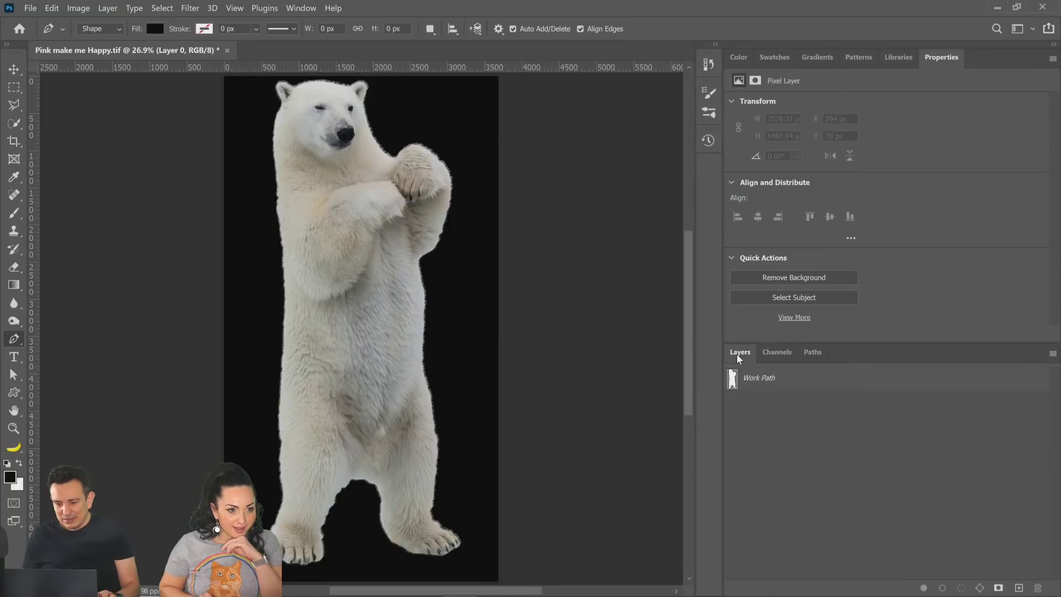
# Step: Examine the stroked hairs along the bear's torso edge close up at 400% and 500%, returning to the full figure
pyautogui.click(14, 428)
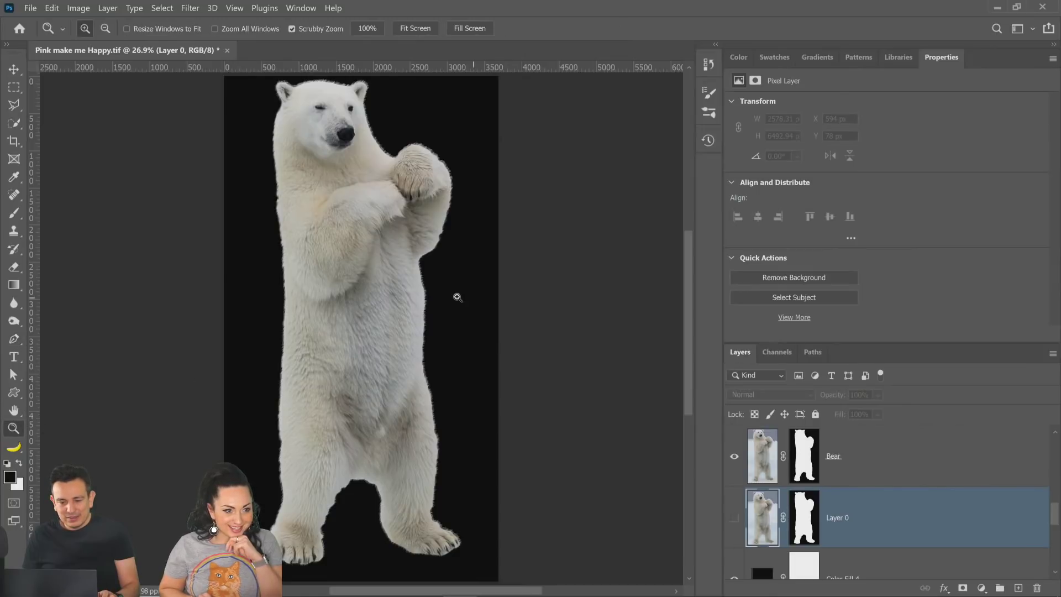
pyautogui.click(421, 328)
pyautogui.moveTo(421, 328); pyautogui.dragTo(420, 252)
pyautogui.rightClick(420, 252)
pyautogui.click(442, 260)
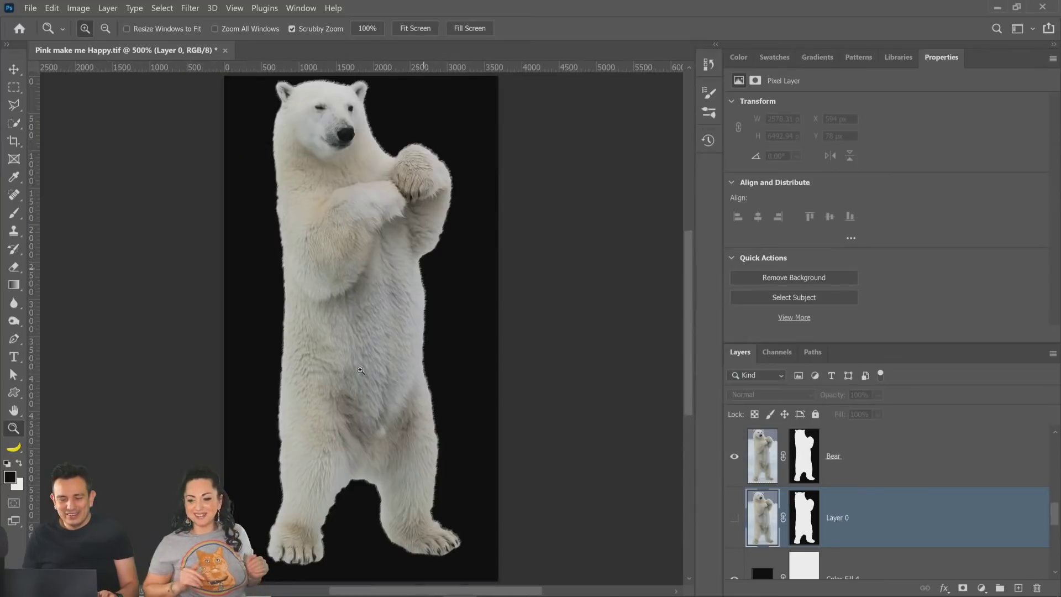
pyautogui.moveTo(283, 423); pyautogui.dragTo(267, 303)
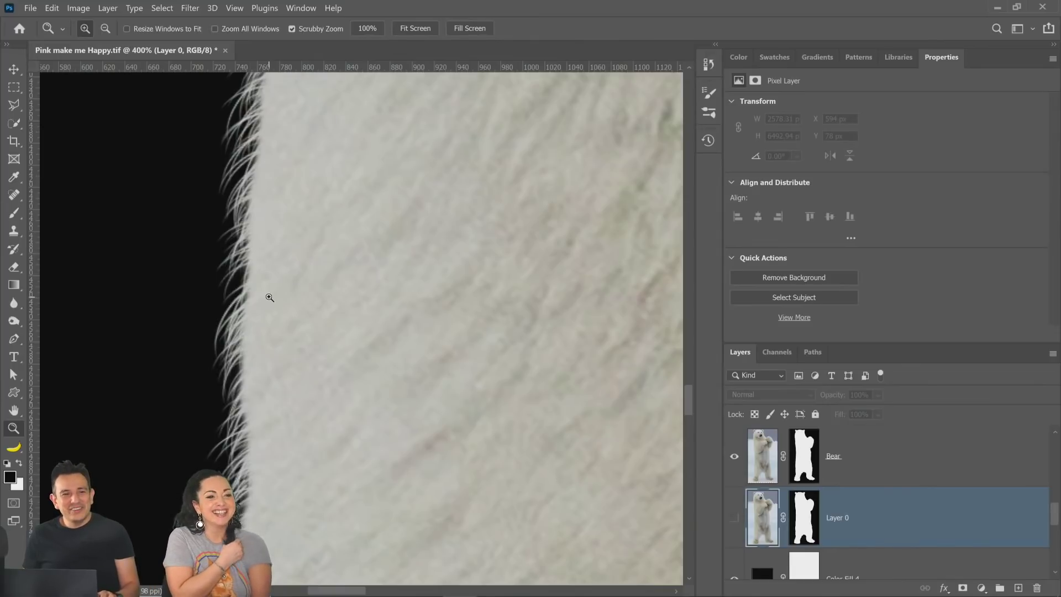
pyautogui.click(270, 297)
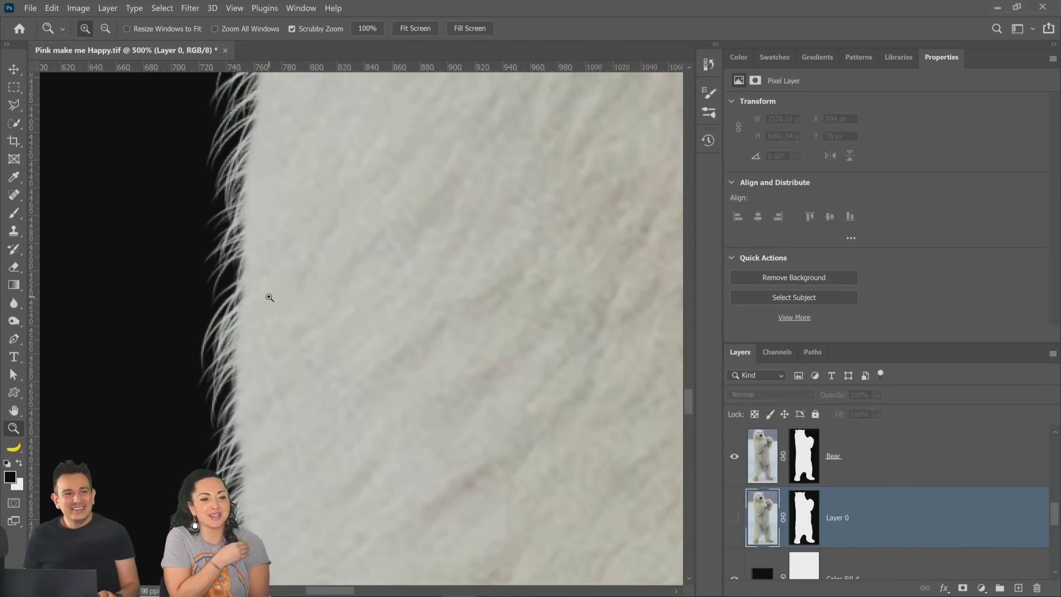
pyautogui.scroll(-1, 267, 296)
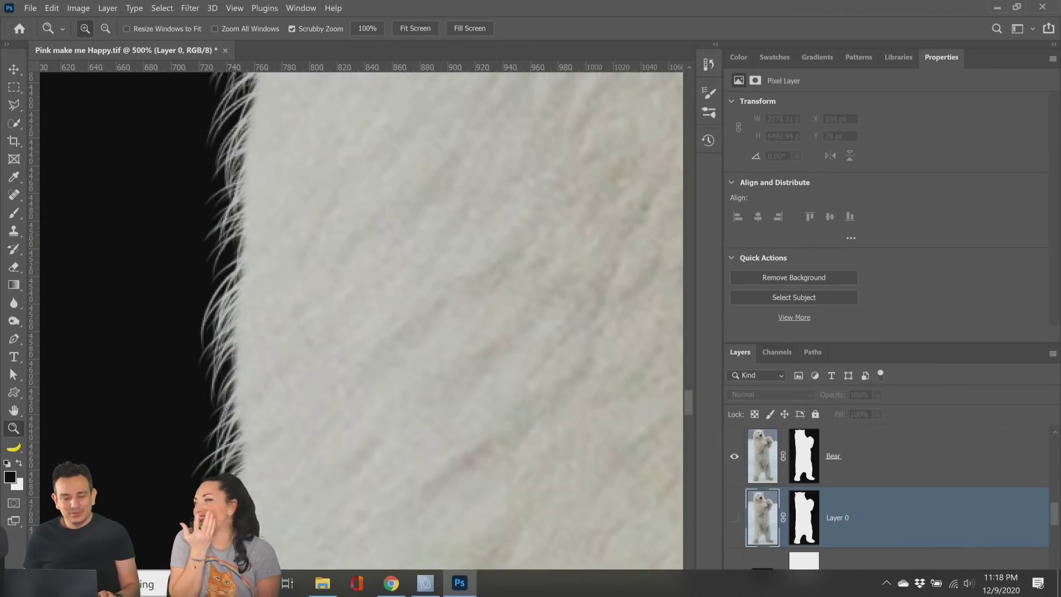
pyautogui.rightClick(257, 429)
pyautogui.click(270, 433)
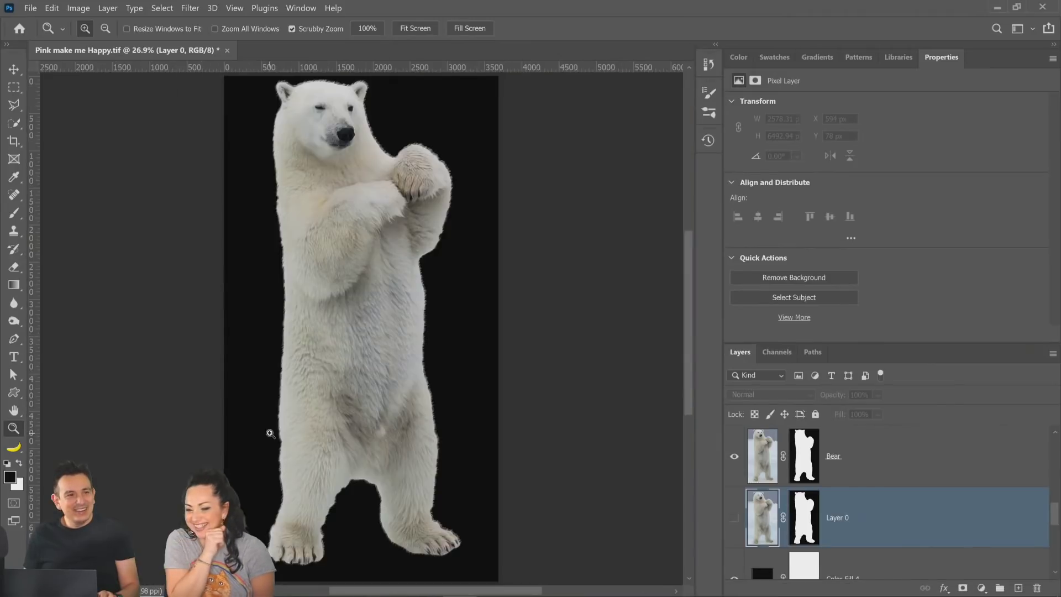
# Step: Examine the stroked fur down the bear's leg and around the paw, returning to the full figure
pyautogui.moveTo(265, 443); pyautogui.dragTo(238, 489)
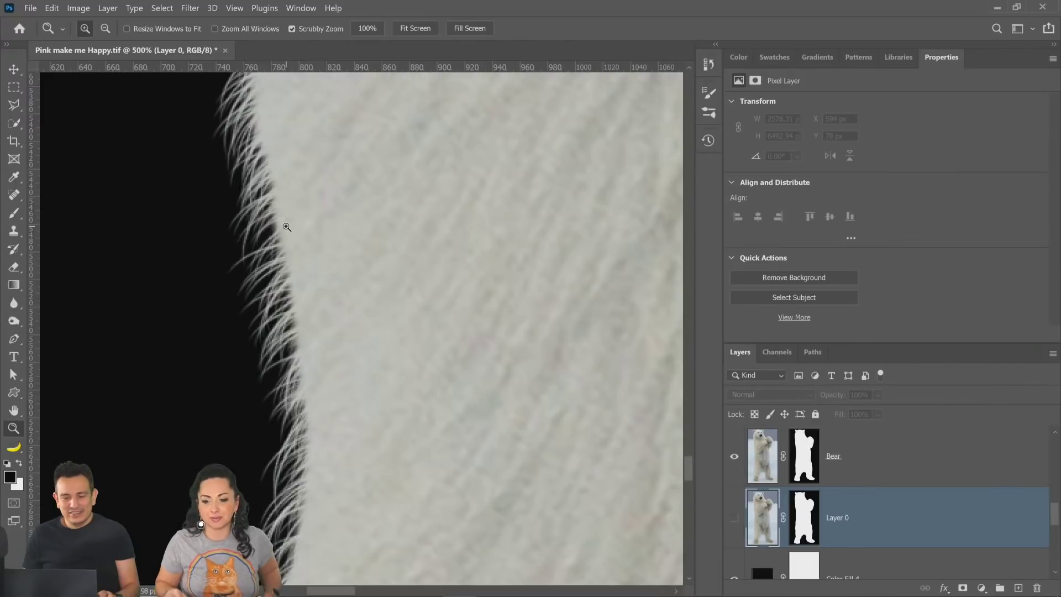
pyautogui.rightClick(308, 254)
pyautogui.click(318, 259)
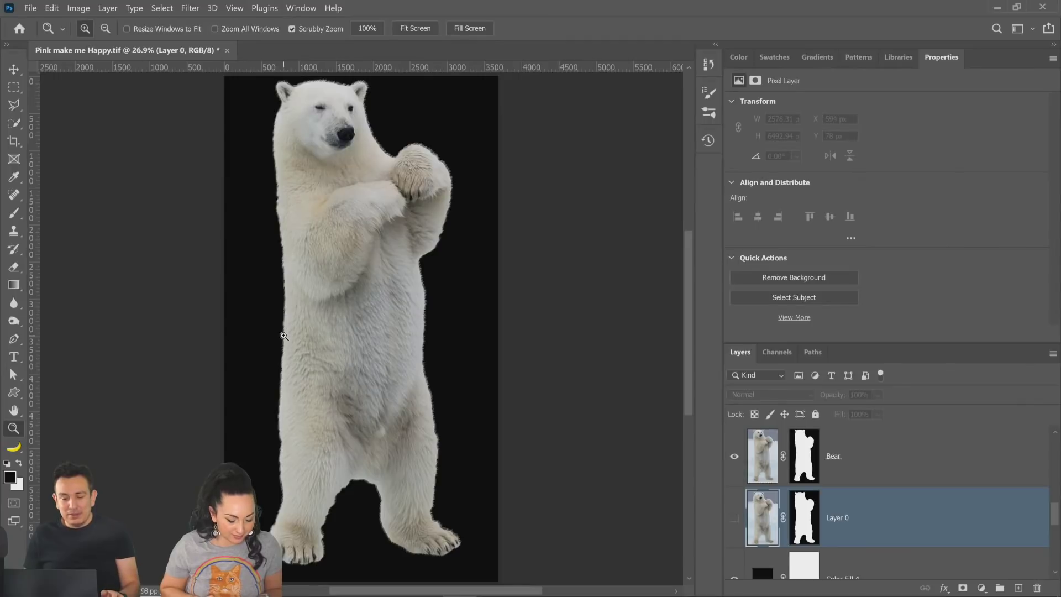
pyautogui.moveTo(283, 336); pyautogui.dragTo(472, 327)
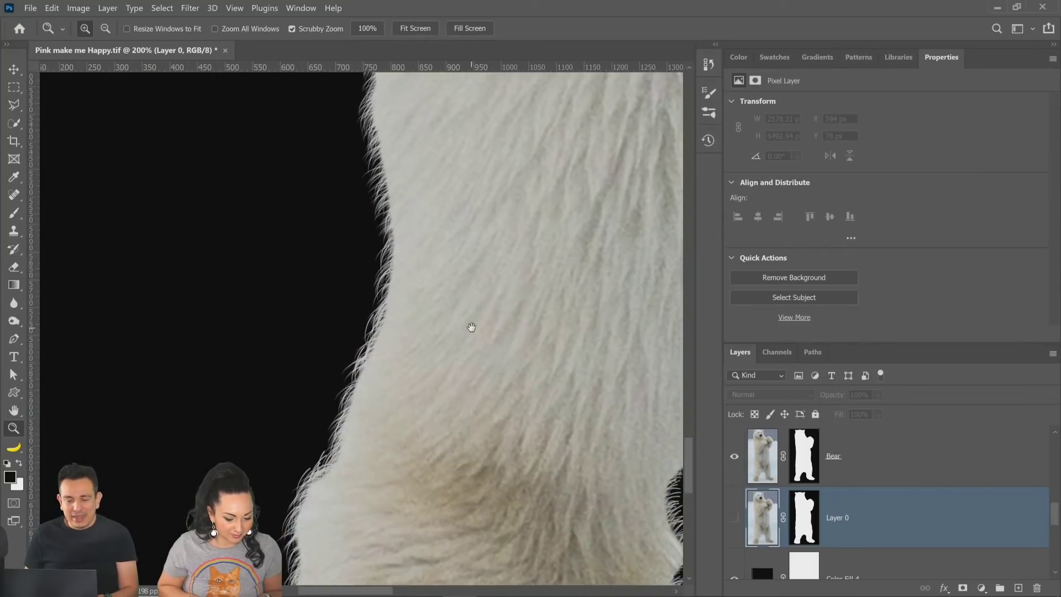
pyautogui.scroll(-5, 472, 327)
pyautogui.hscroll(-3, 457, 350)
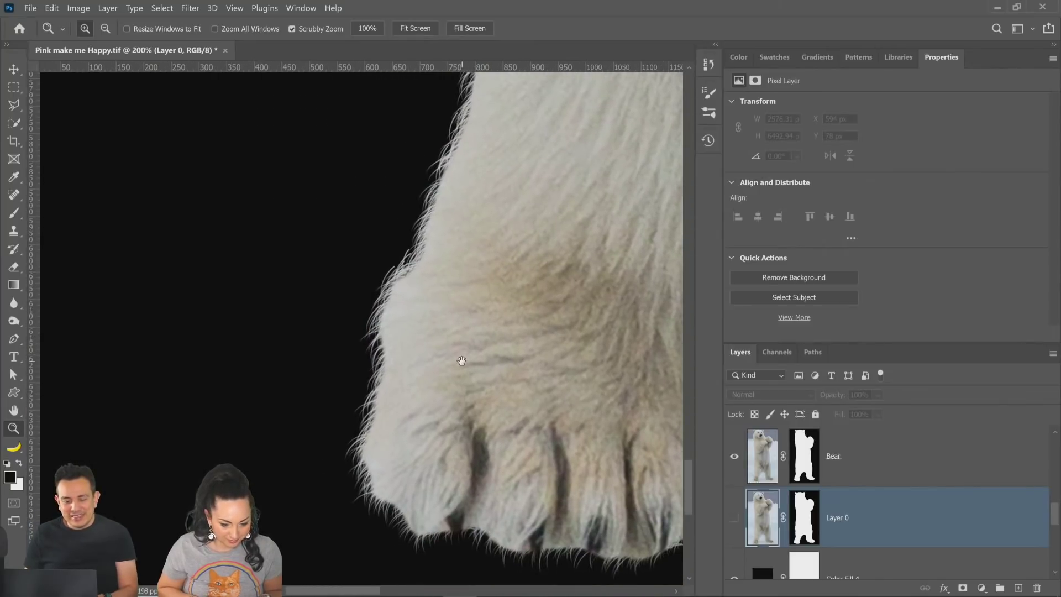
pyautogui.moveTo(412, 269); pyautogui.dragTo(418, 259)
pyautogui.rightClick(418, 259)
pyautogui.click(430, 265)
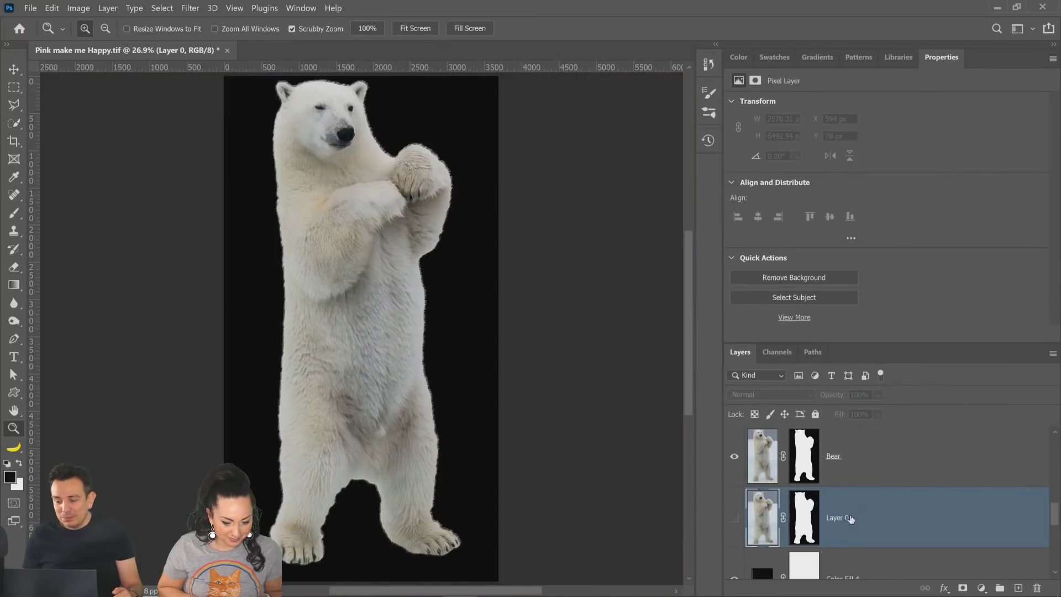
# Step: Preview blend modes for the blue Color Fill 2 layer over the bear, keep Color, and hide the layer
pyautogui.scroll(2, 851, 520)
pyautogui.scroll(-2, 848, 517)
pyautogui.scroll(1, 846, 511)
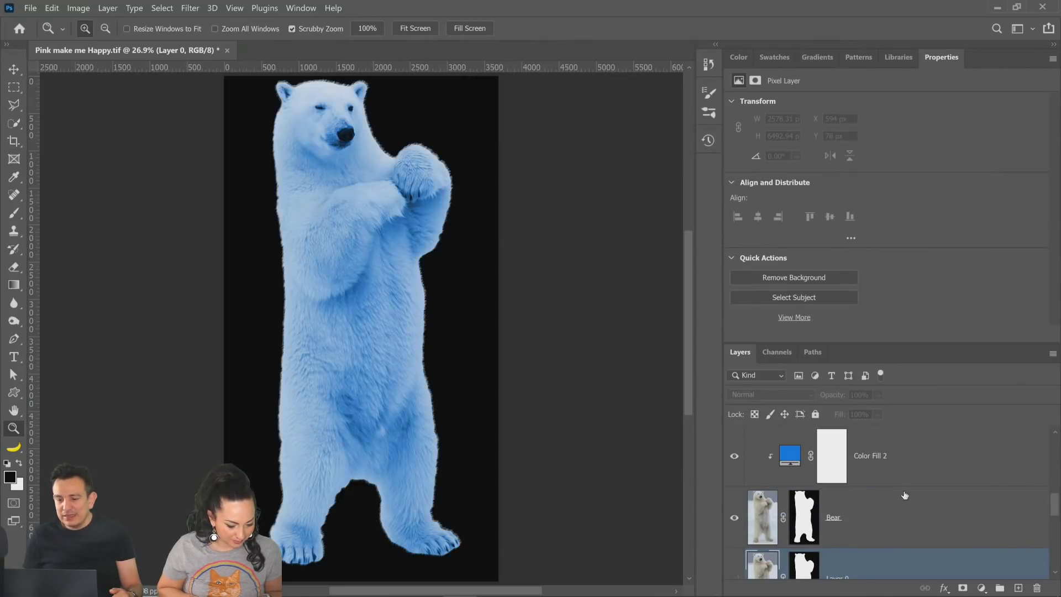
pyautogui.click(895, 459)
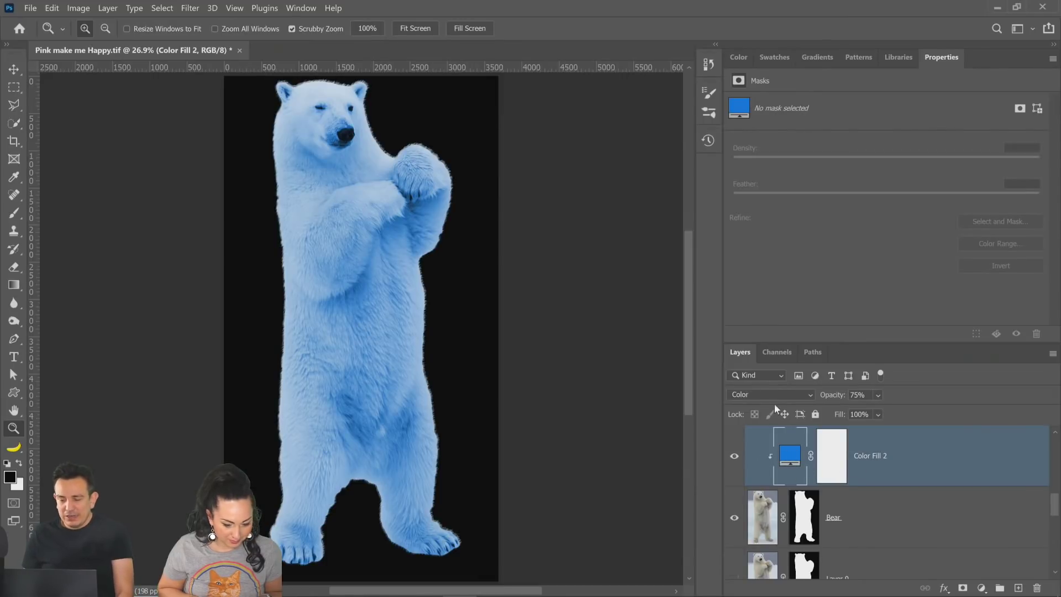
pyautogui.click(739, 395)
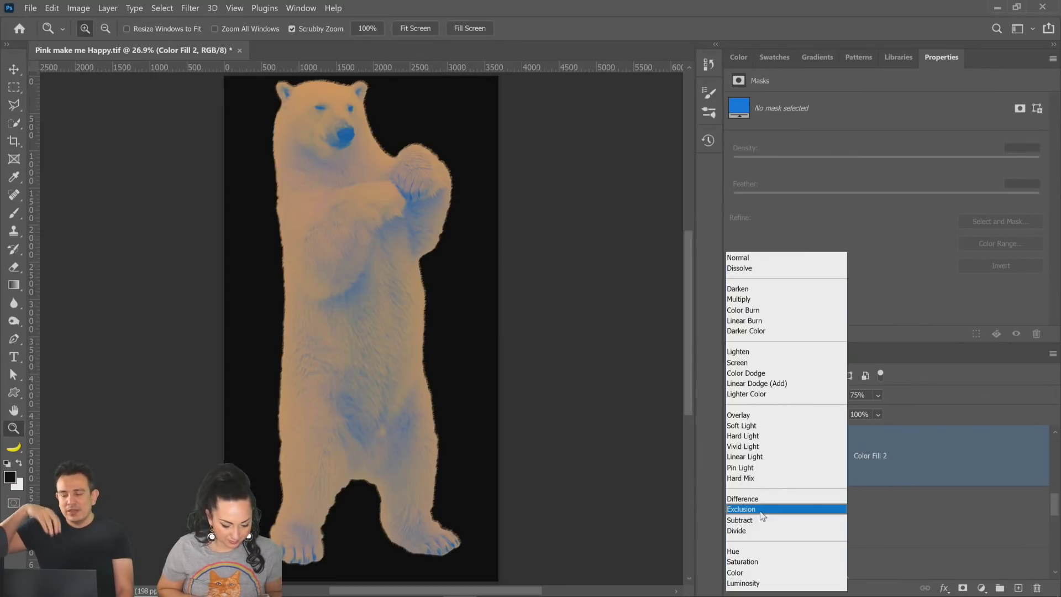
pyautogui.click(777, 573)
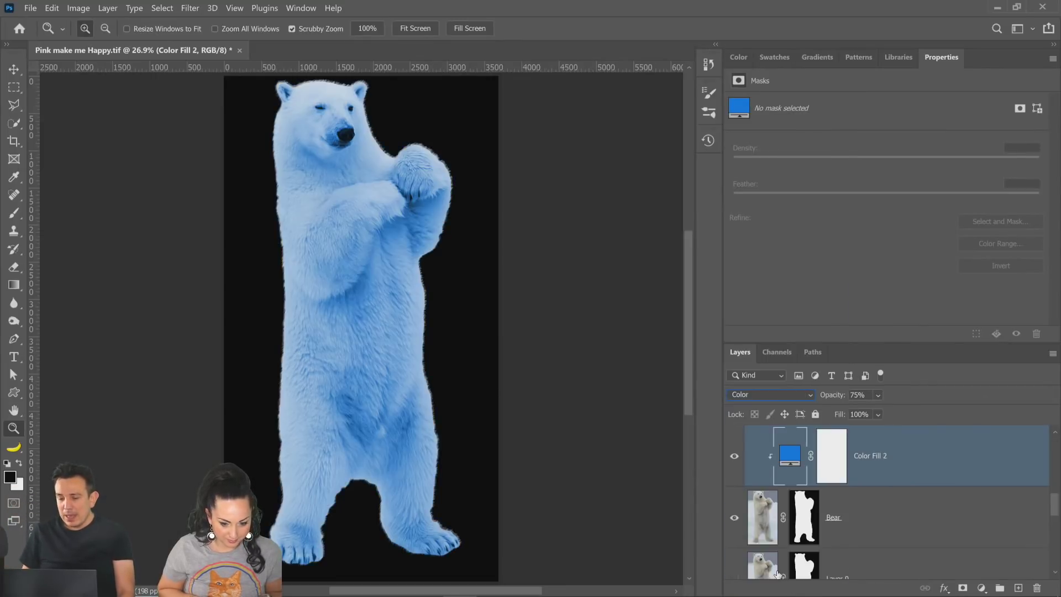
pyautogui.click(736, 457)
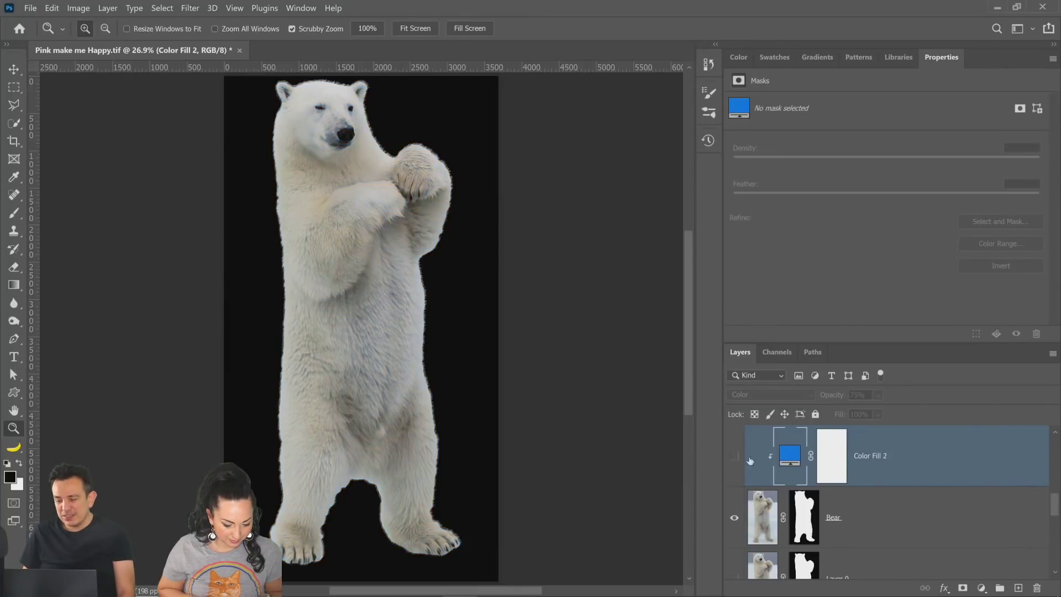
# Step: Add a Hue/Saturation adjustment clipped to the Bear layer, keep its blend mode Normal, and select the adjustment itself
pyautogui.click(909, 519)
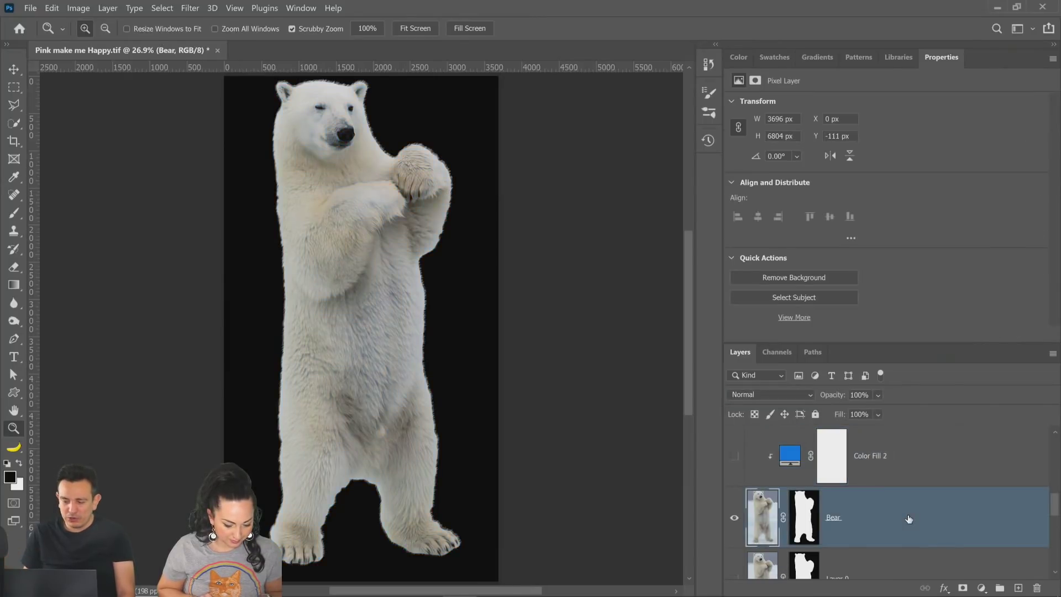
pyautogui.click(986, 588)
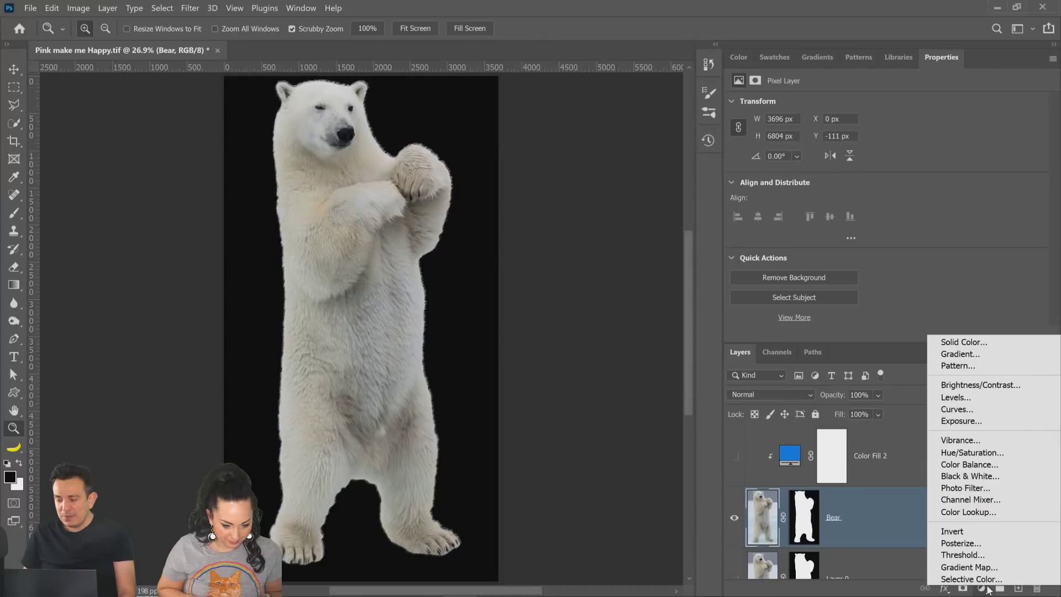
pyautogui.click(967, 451)
pyautogui.click(787, 392)
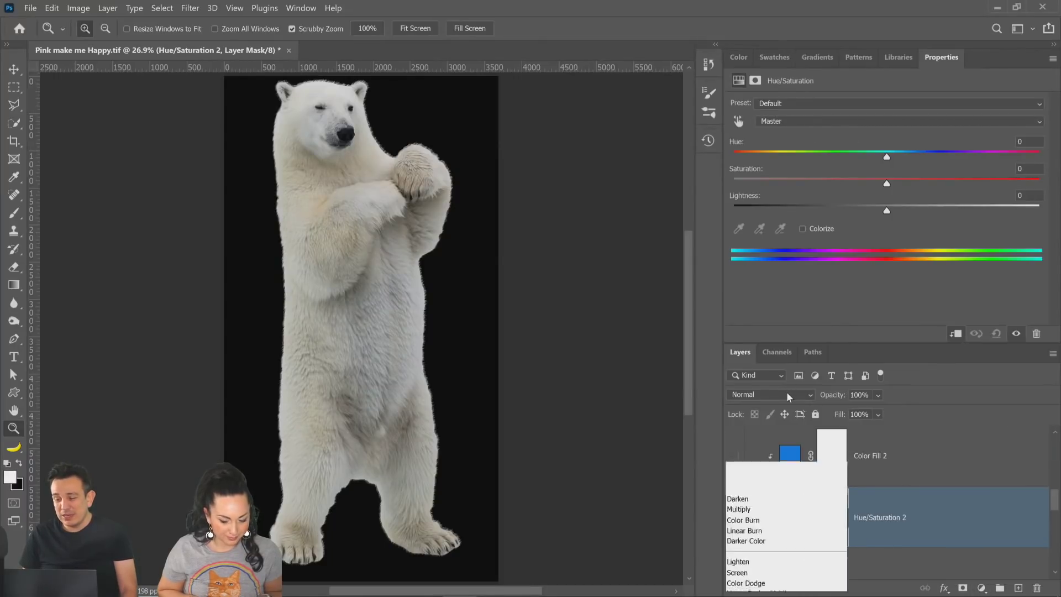
pyautogui.click(904, 309)
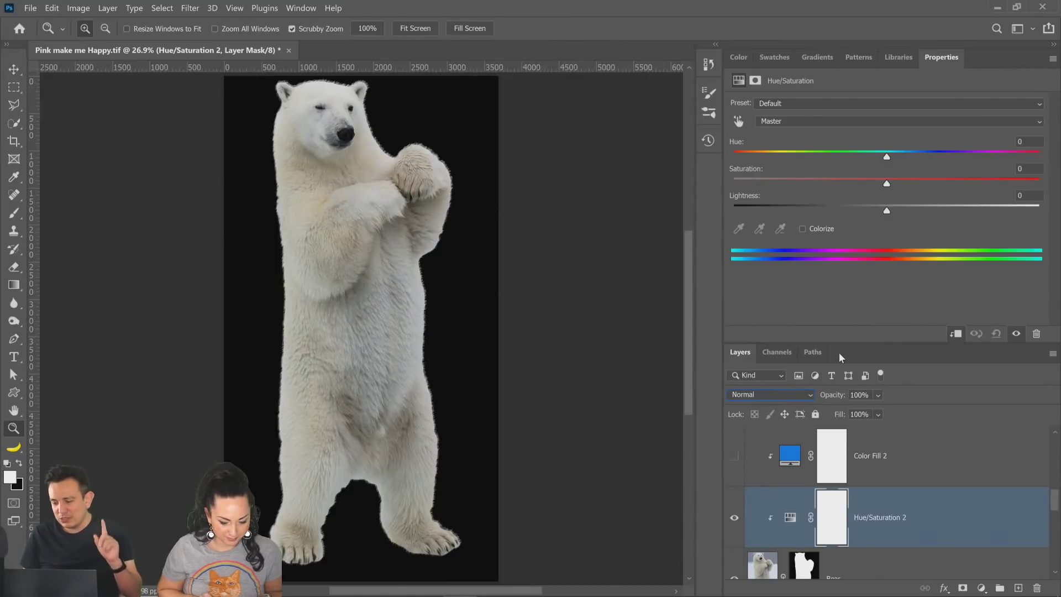
pyautogui.click(789, 520)
# Step: Try colorizing the bear at hue 208, and compare it with a hue shift of +17 with Colorize off
pyautogui.click(803, 229)
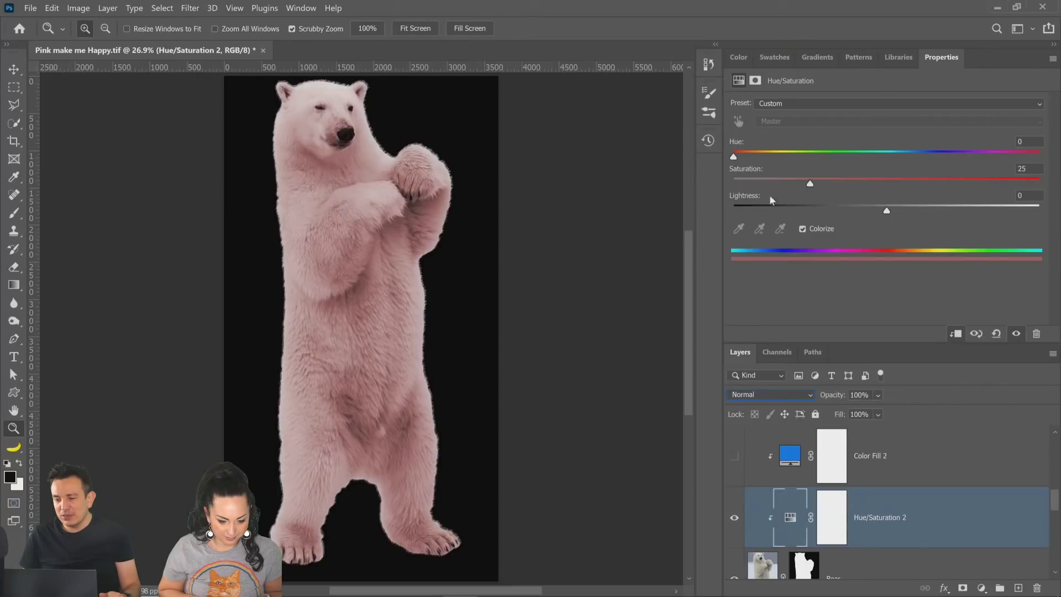
pyautogui.moveTo(738, 157); pyautogui.dragTo(911, 161)
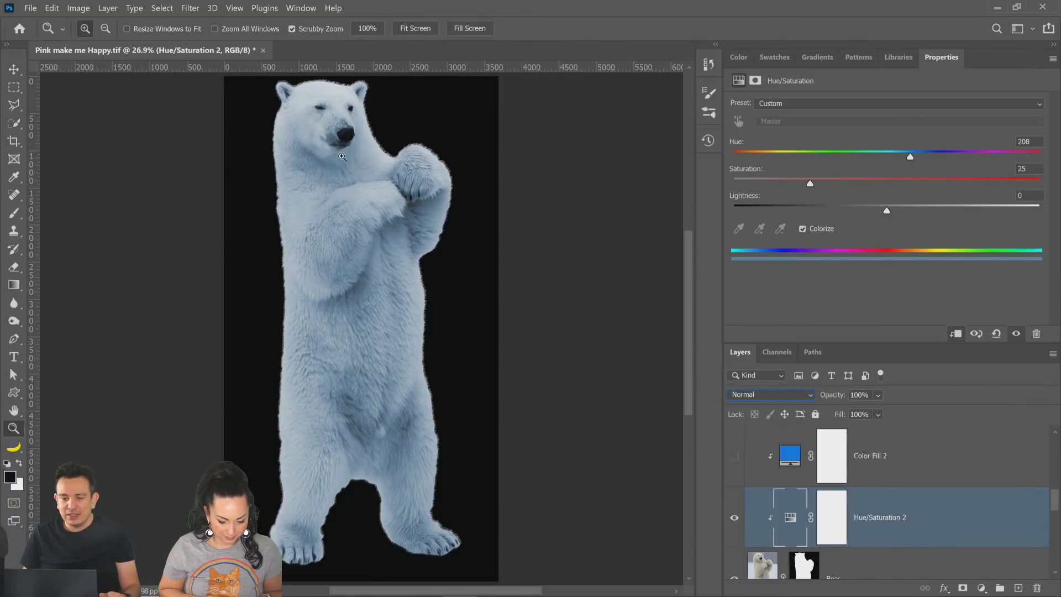
pyautogui.click(802, 229)
pyautogui.moveTo(887, 159); pyautogui.dragTo(910, 162)
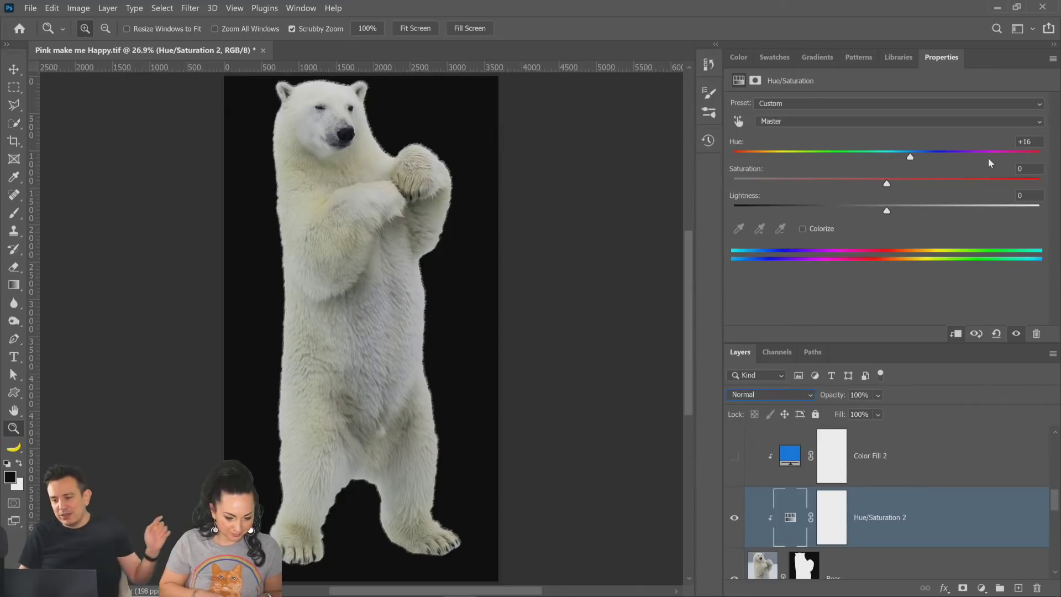
pyautogui.moveTo(912, 158)
pyautogui.mouseDown()
pyautogui.moveTo(1060, 162)
pyautogui.moveTo(706, 160)
pyautogui.moveTo(915, 165)
pyautogui.mouseUp()
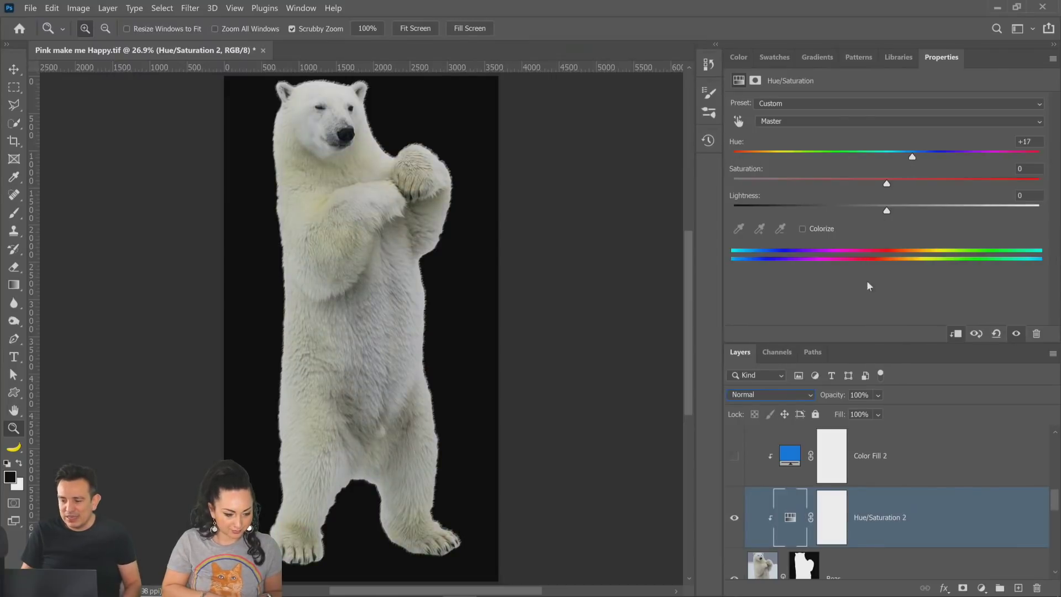
# Step: Turn Colorize on again and set Hue to 211, Saturation to 33 and Lightness to +81
pyautogui.click(803, 229)
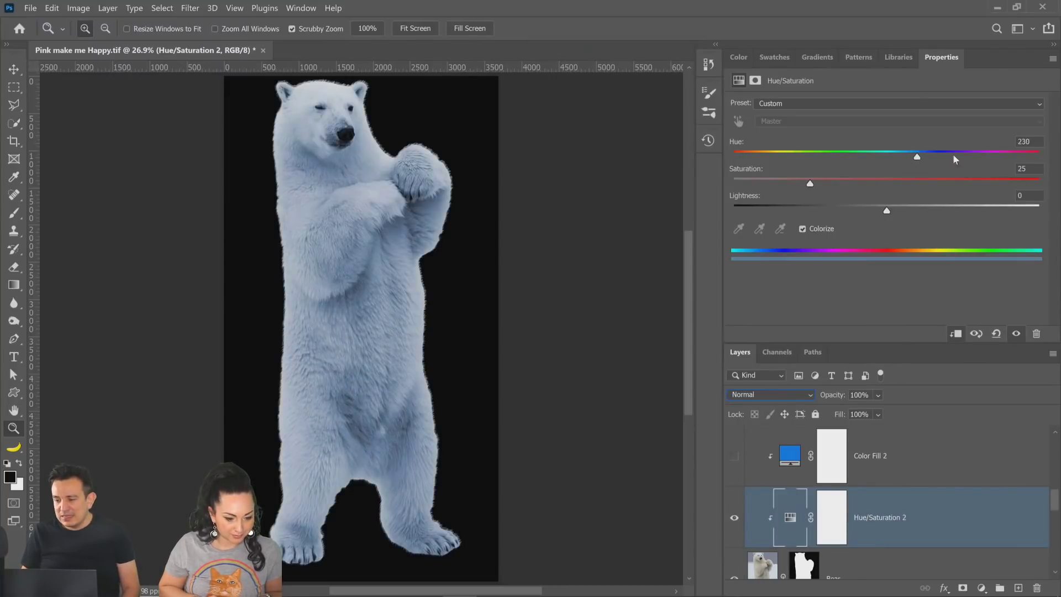
pyautogui.moveTo(1054, 165); pyautogui.dragTo(1039, 180)
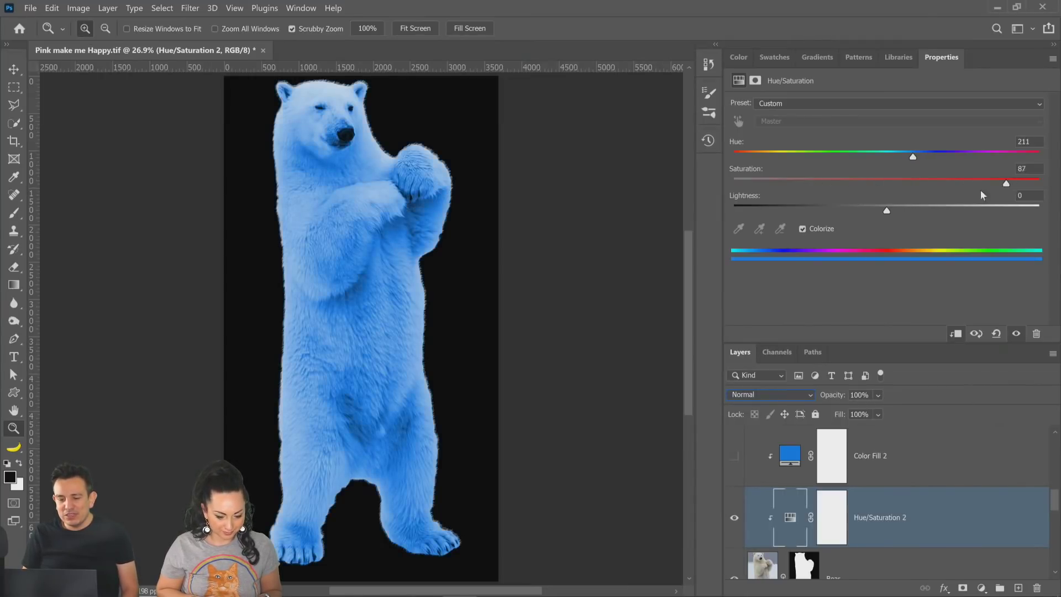
pyautogui.moveTo(983, 196); pyautogui.dragTo(866, 187)
pyautogui.moveTo(843, 184); pyautogui.dragTo(838, 182)
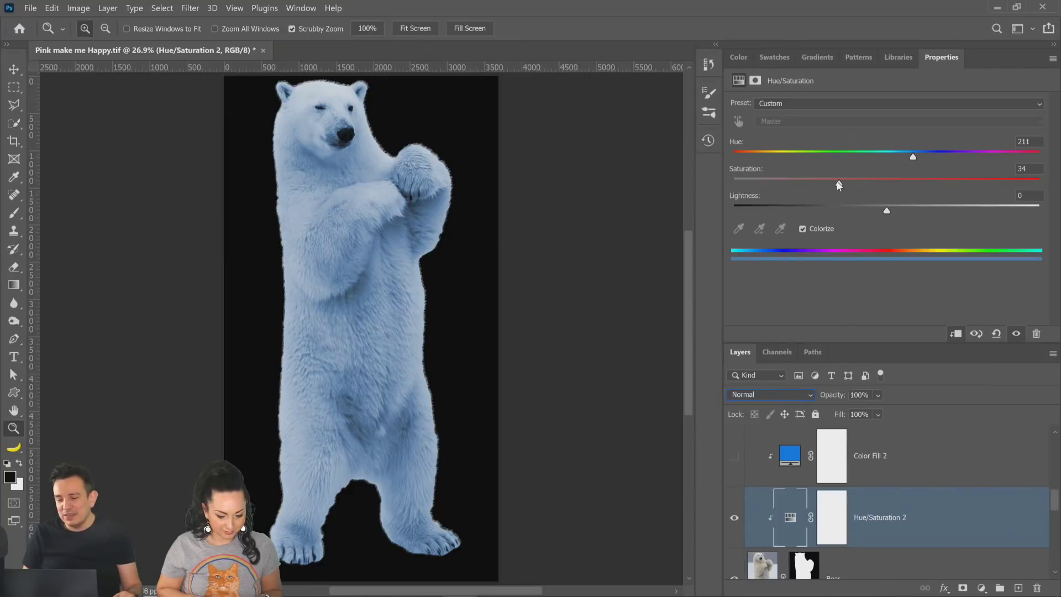
pyautogui.moveTo(885, 214); pyautogui.dragTo(1012, 224)
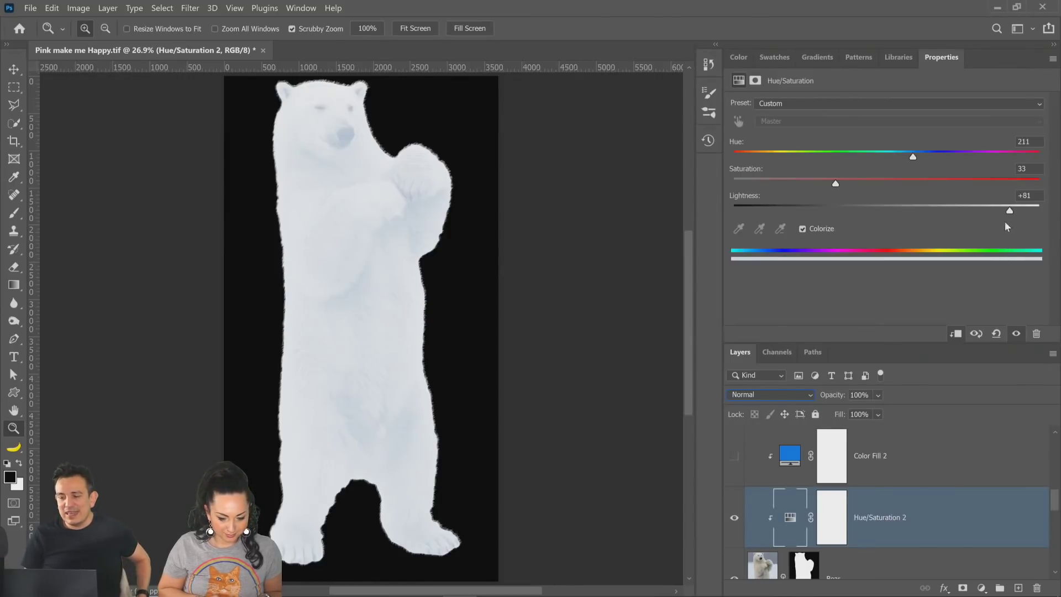
# Step: Set the Hue/Saturation 2 layer's blend mode to Color, with Hue 202, Saturation 36 and Lightness 0
pyautogui.click(782, 395)
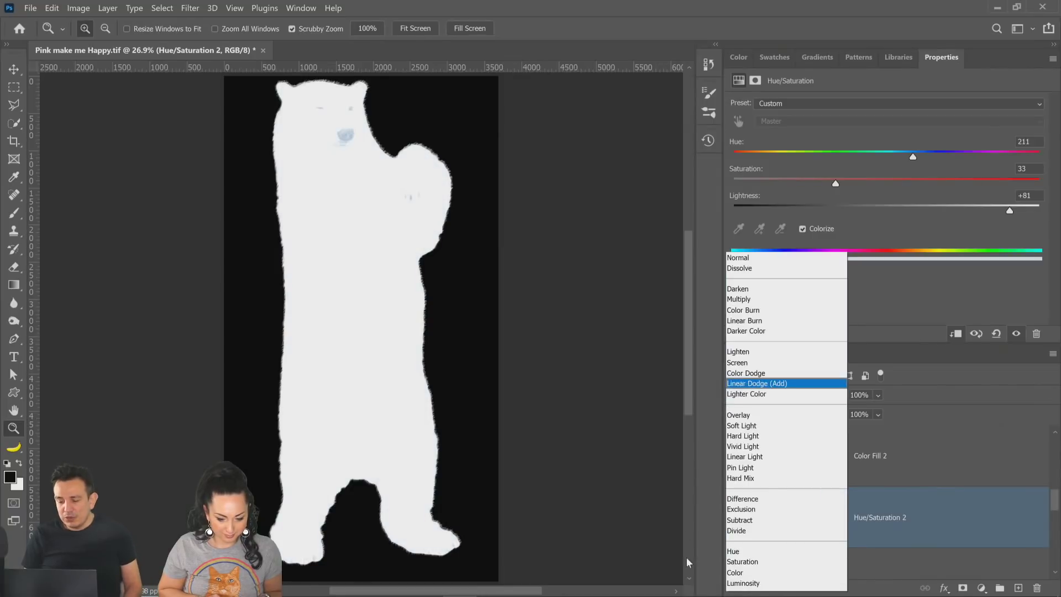
pyautogui.click(734, 573)
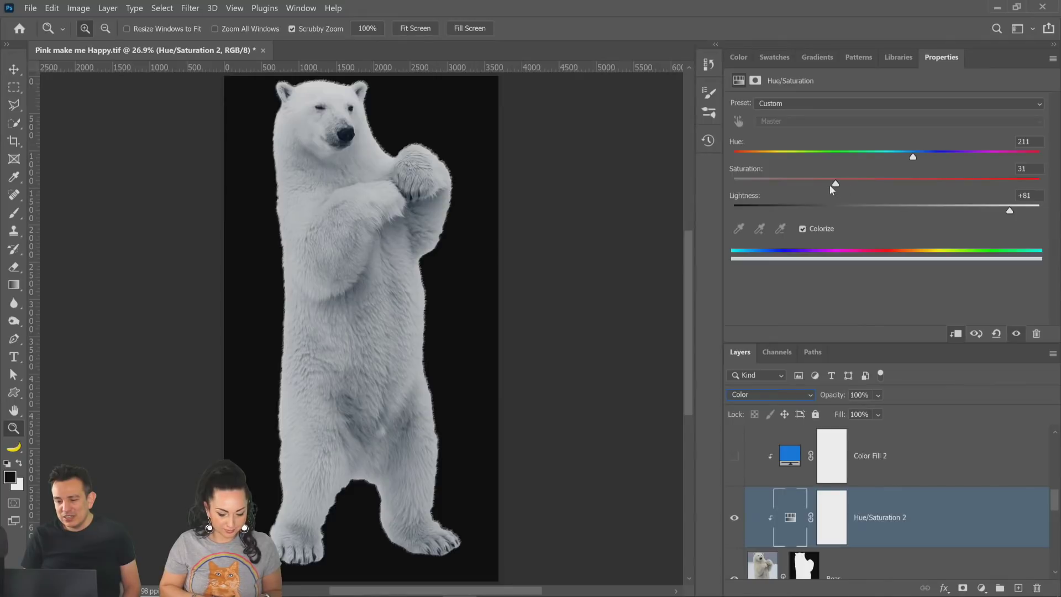
pyautogui.moveTo(834, 187); pyautogui.dragTo(926, 161)
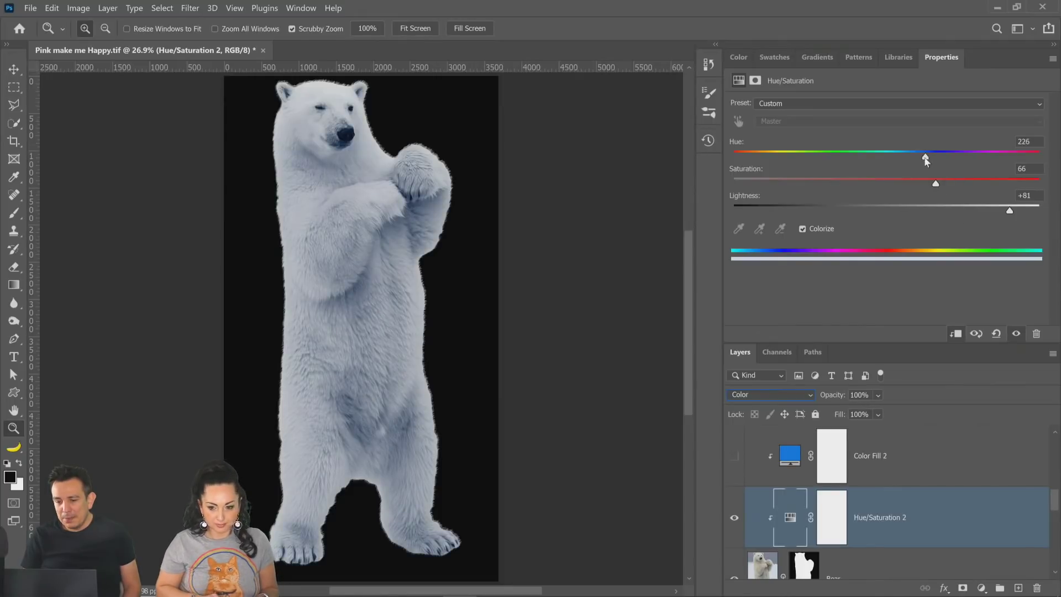
pyautogui.moveTo(1010, 211); pyautogui.dragTo(886, 218)
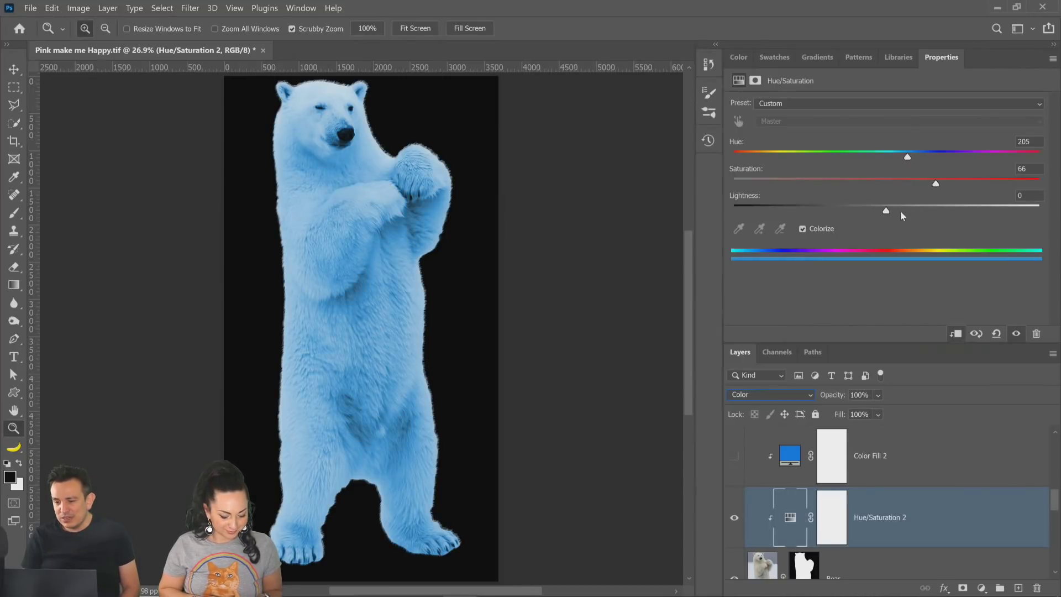
pyautogui.moveTo(909, 160)
pyautogui.mouseDown()
pyautogui.moveTo(882, 158)
pyautogui.moveTo(911, 160)
pyautogui.mouseUp()
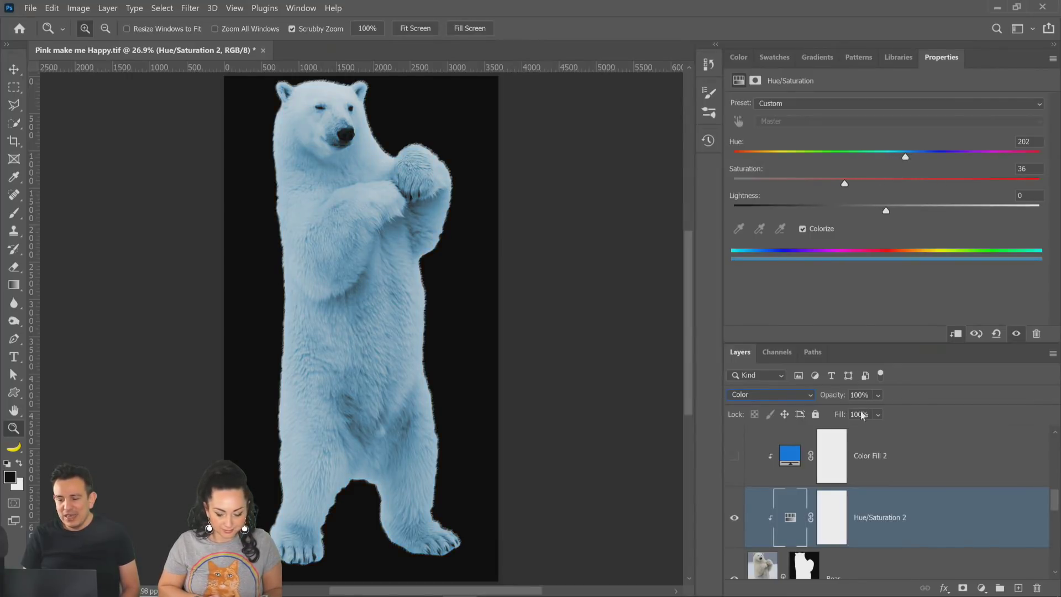
# Step: Add a Levels adjustment clipped directly above the Bear layer
pyautogui.scroll(-2, 877, 487)
pyautogui.scroll(1, 876, 449)
pyautogui.click(956, 539)
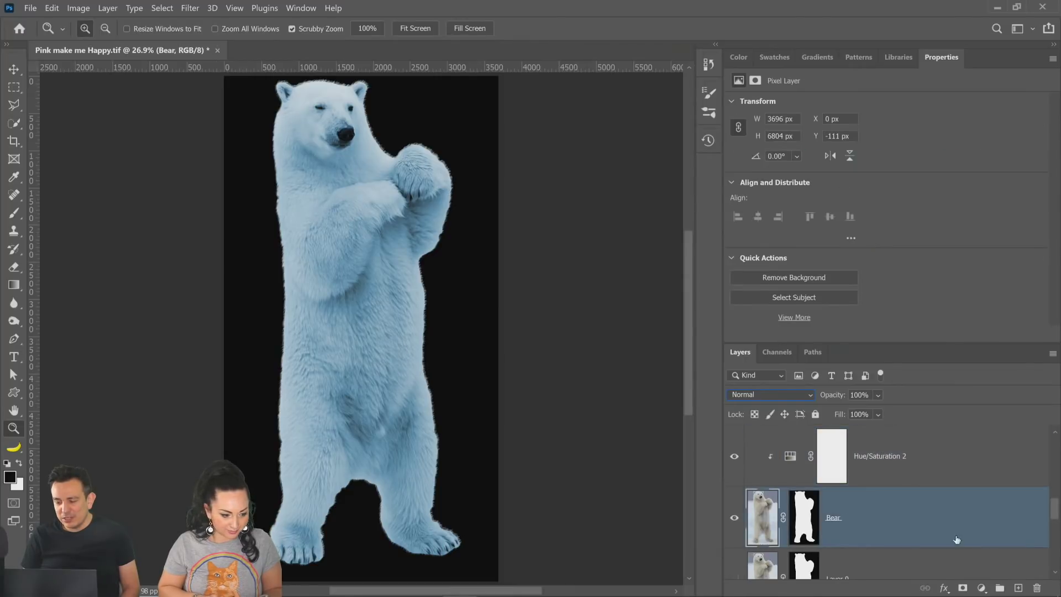
pyautogui.click(983, 587)
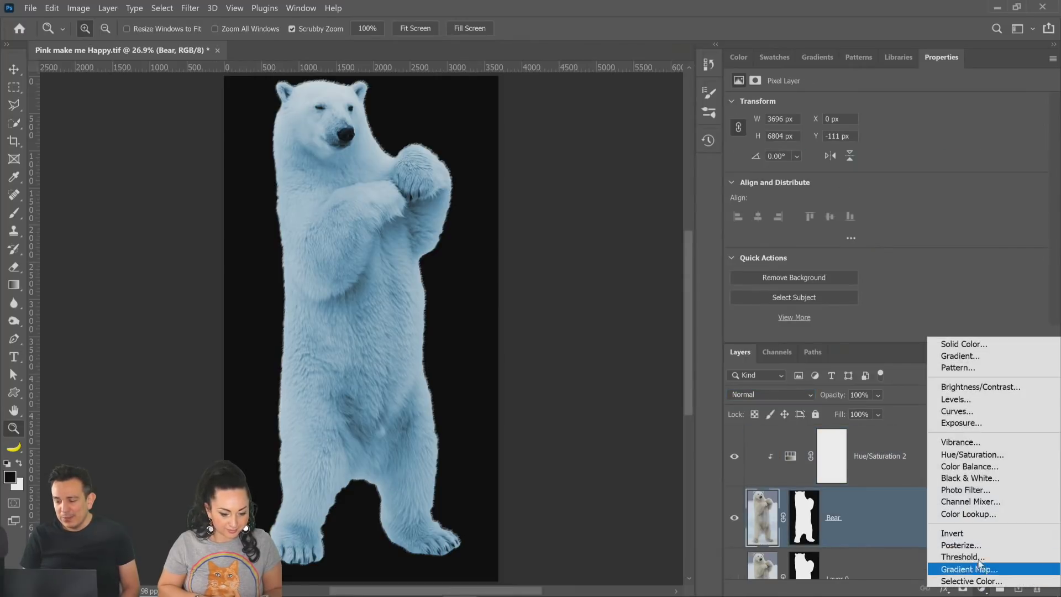
pyautogui.click(951, 403)
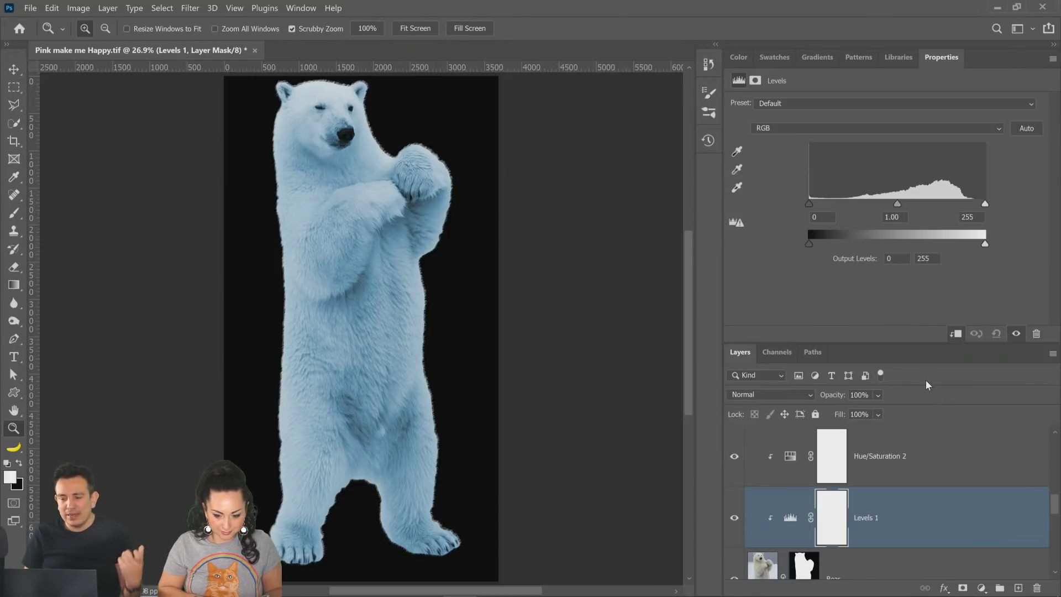
# Step: Darken the bear with Levels: input black 25, midtones 0.79 and output white 222
pyautogui.moveTo(896, 204); pyautogui.dragTo(905, 204)
pyautogui.moveTo(984, 247); pyautogui.dragTo(959, 247)
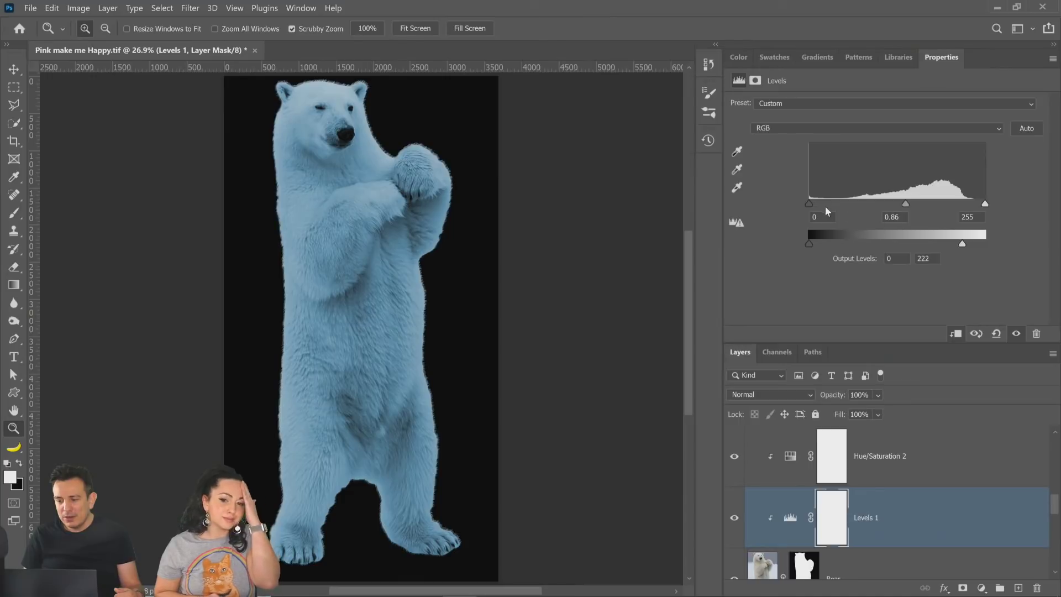
pyautogui.moveTo(820, 204); pyautogui.dragTo(827, 205)
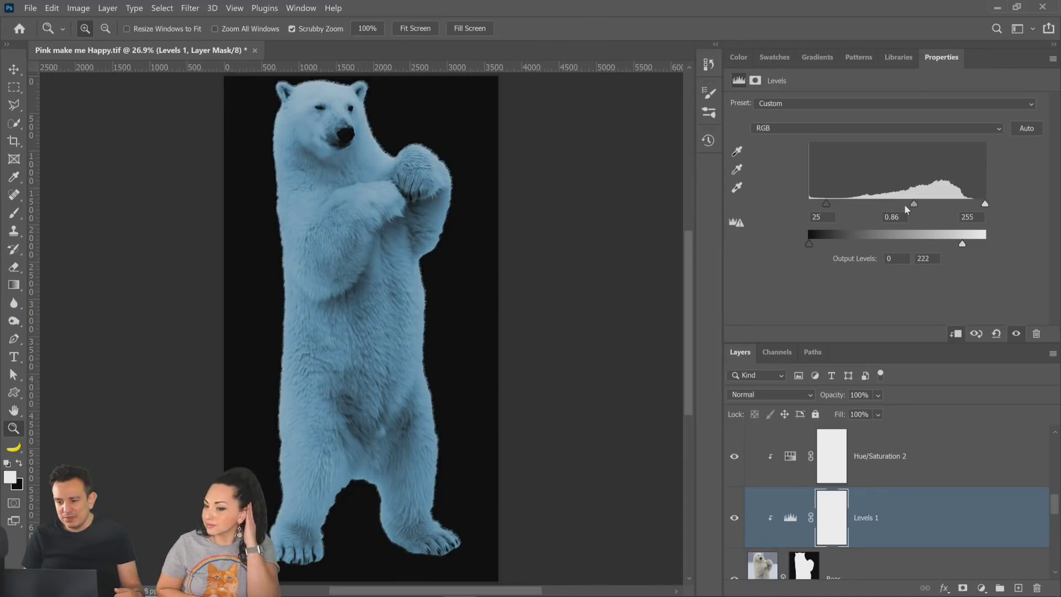
pyautogui.moveTo(917, 206)
pyautogui.mouseDown()
pyautogui.moveTo(907, 203)
pyautogui.moveTo(918, 204)
pyautogui.mouseUp()
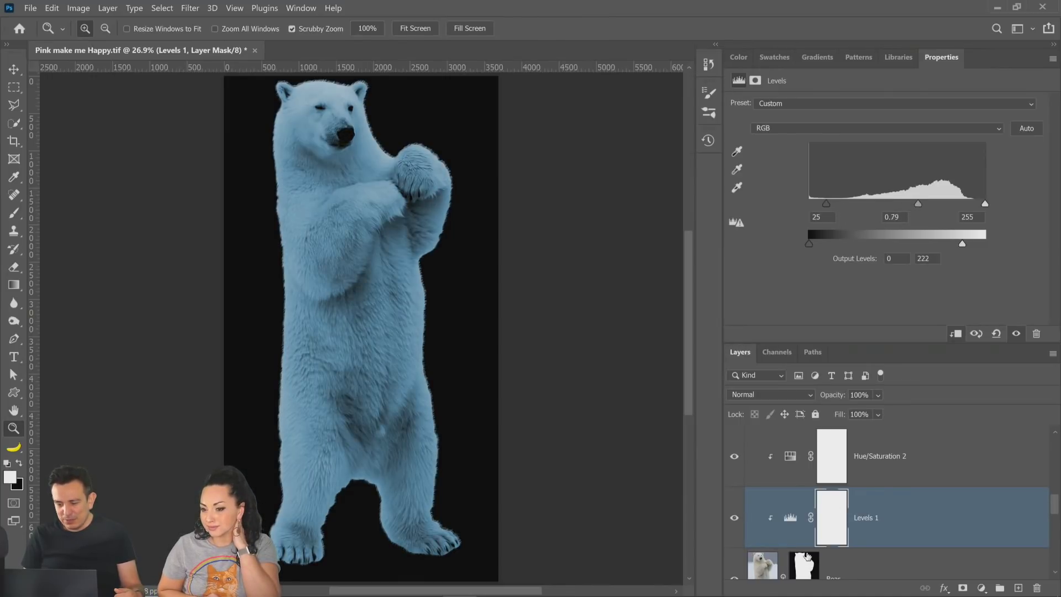
# Step: Hide the black Color Fill 4 layer to reveal the gradient background, and set the Levels 1 midtones to 0.72
pyautogui.scroll(-3, 781, 540)
pyautogui.scroll(-1, 781, 540)
pyautogui.scroll(1, 774, 525)
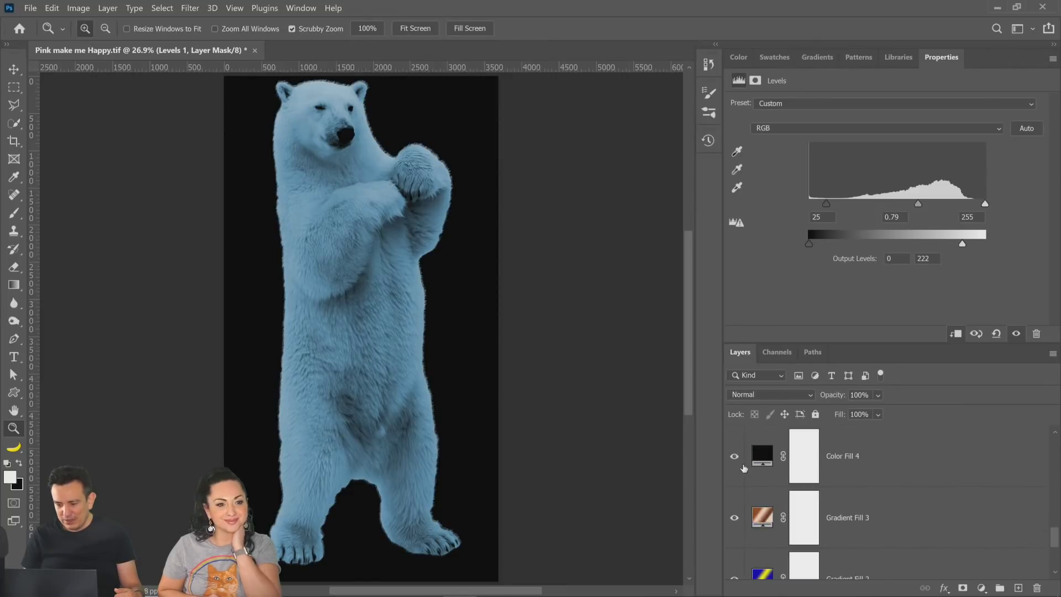
pyautogui.click(734, 456)
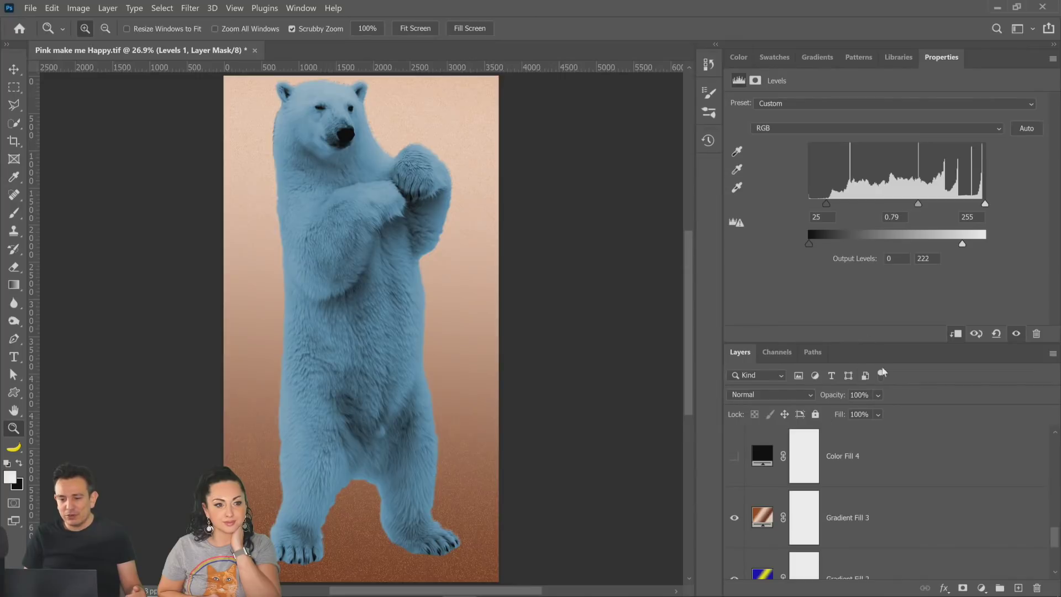
pyautogui.scroll(3, 879, 470)
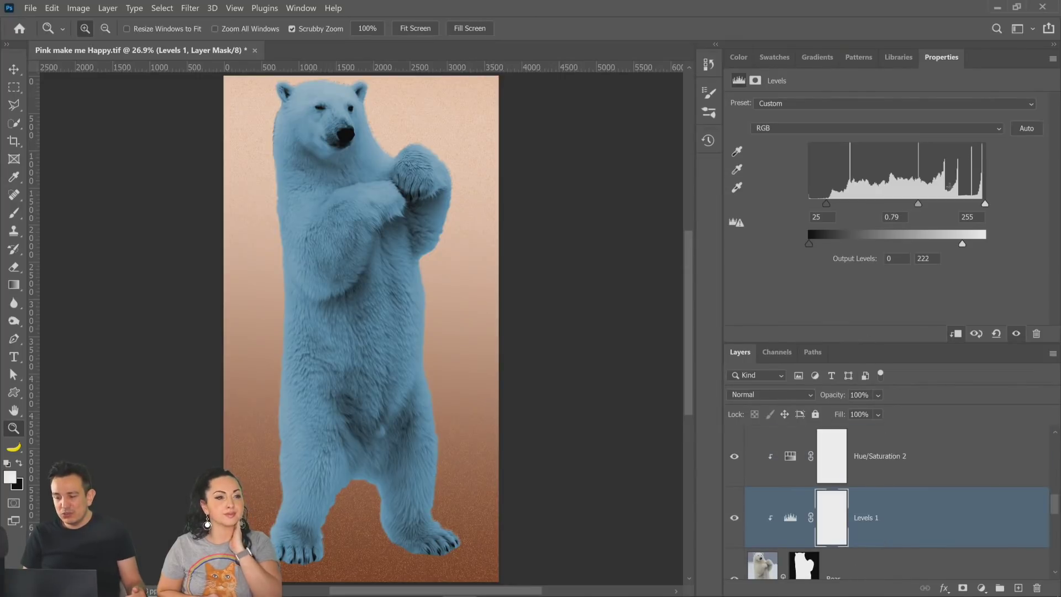
pyautogui.moveTo(916, 204); pyautogui.dragTo(923, 208)
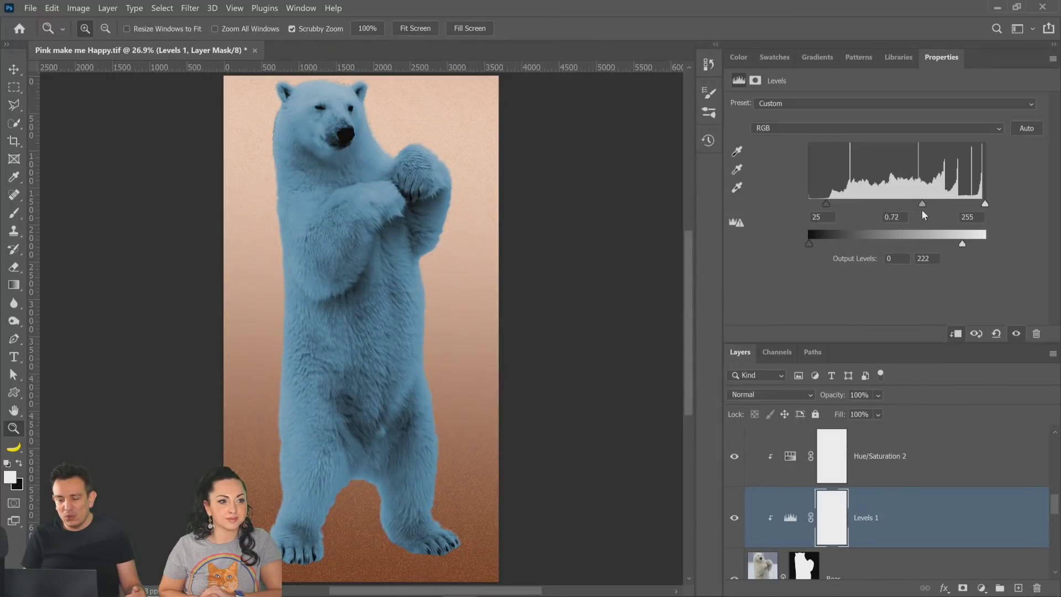
# Step: Add a clipped Curves adjustment above Levels 1 with lowered white point and midtones, and invert its mask to black
pyautogui.scroll(1, 934, 465)
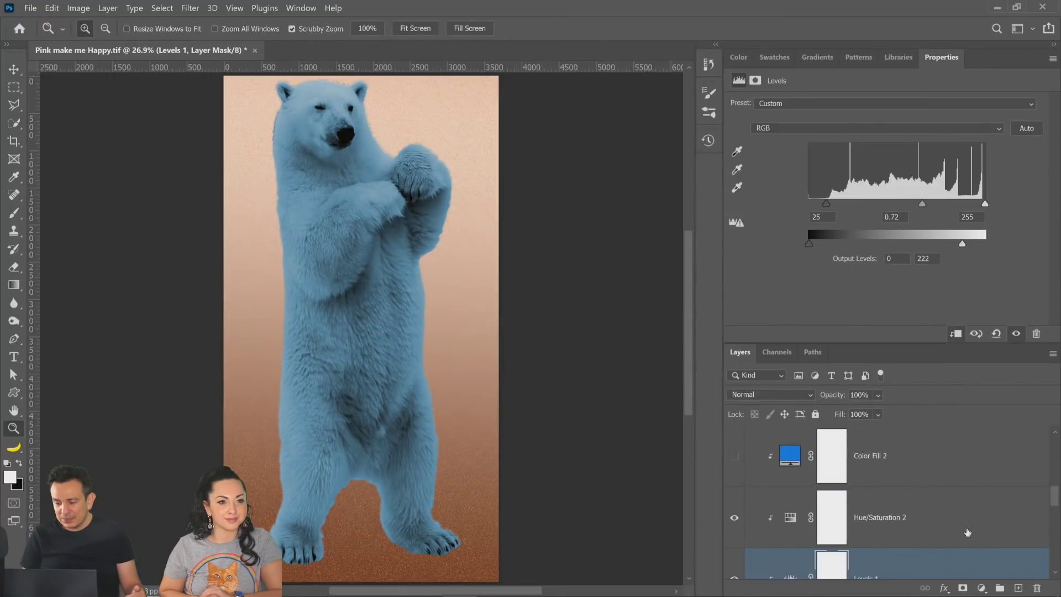
pyautogui.scroll(-2, 964, 535)
pyautogui.click(982, 588)
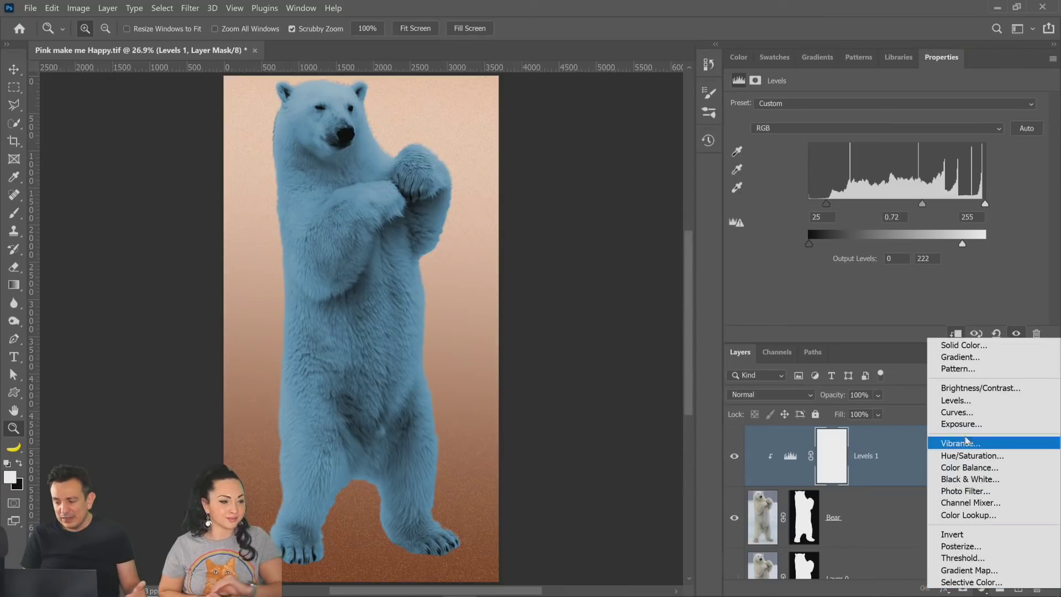
pyautogui.click(964, 412)
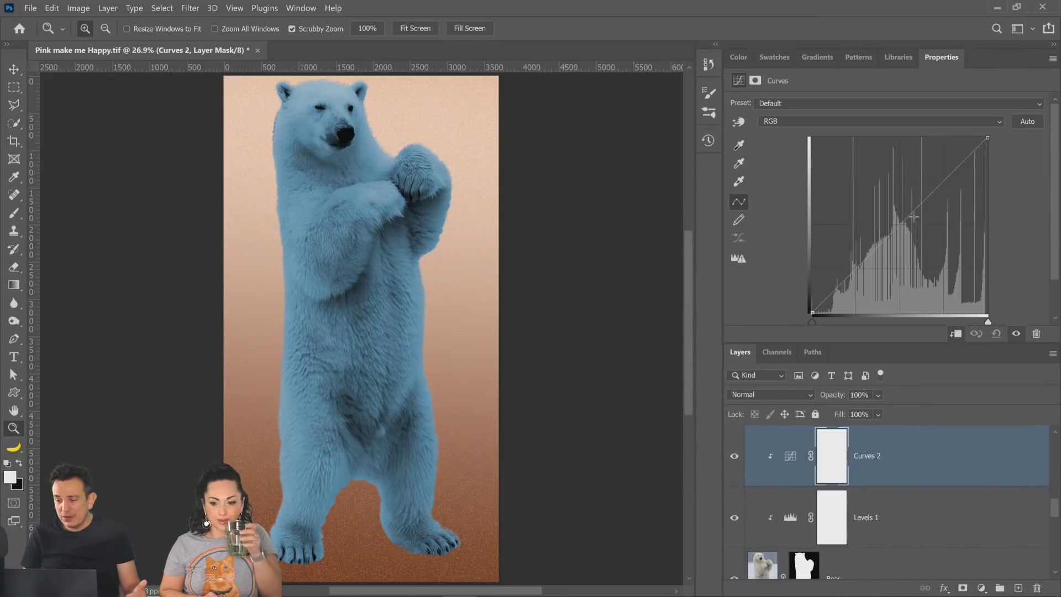
pyautogui.moveTo(988, 139); pyautogui.dragTo(987, 174)
pyautogui.moveTo(915, 240); pyautogui.dragTo(923, 258)
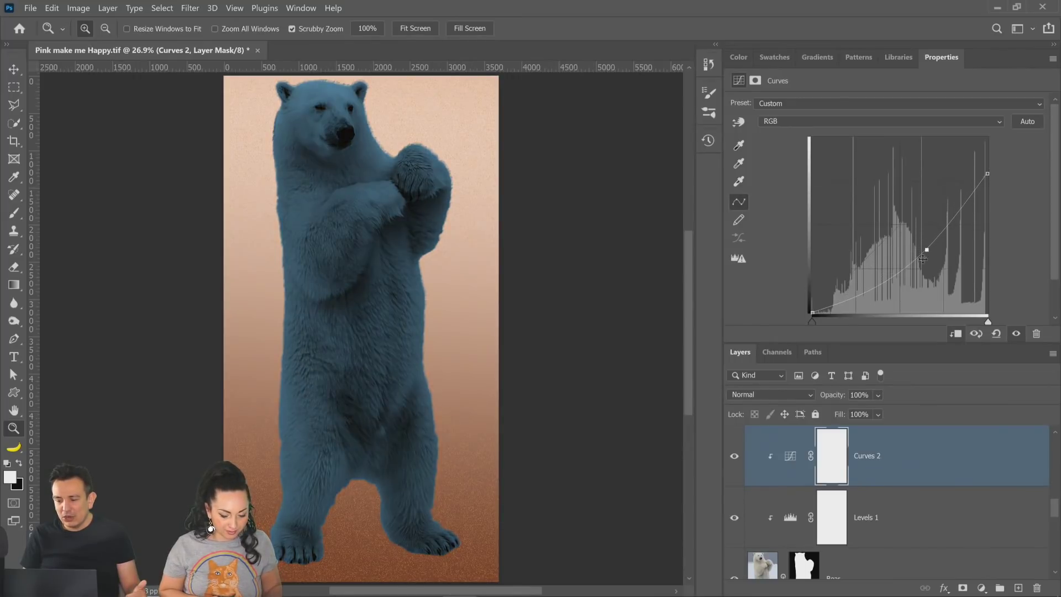
pyautogui.click(841, 458)
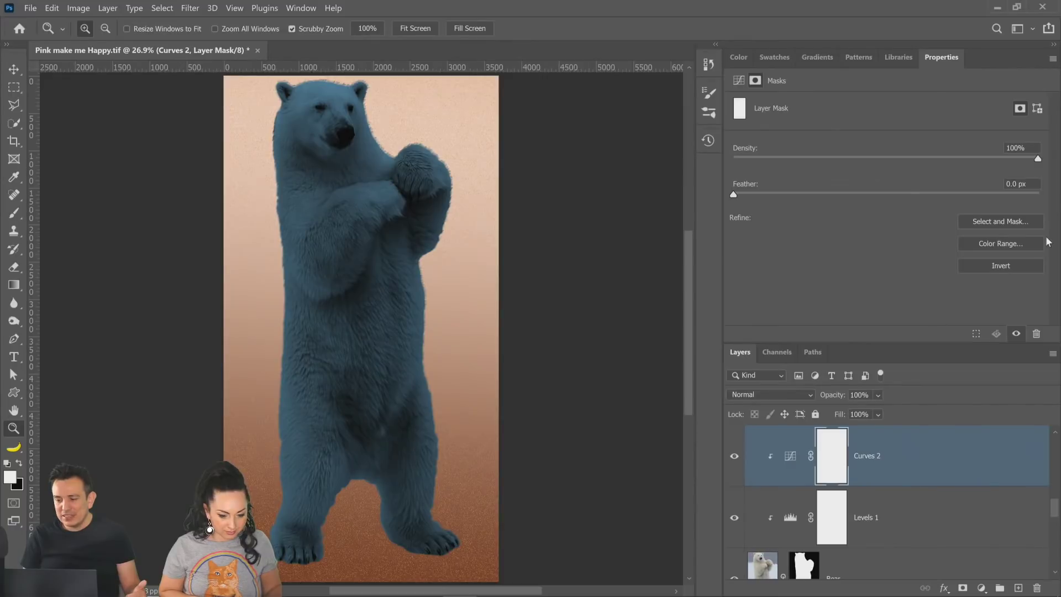
pyautogui.click(1001, 265)
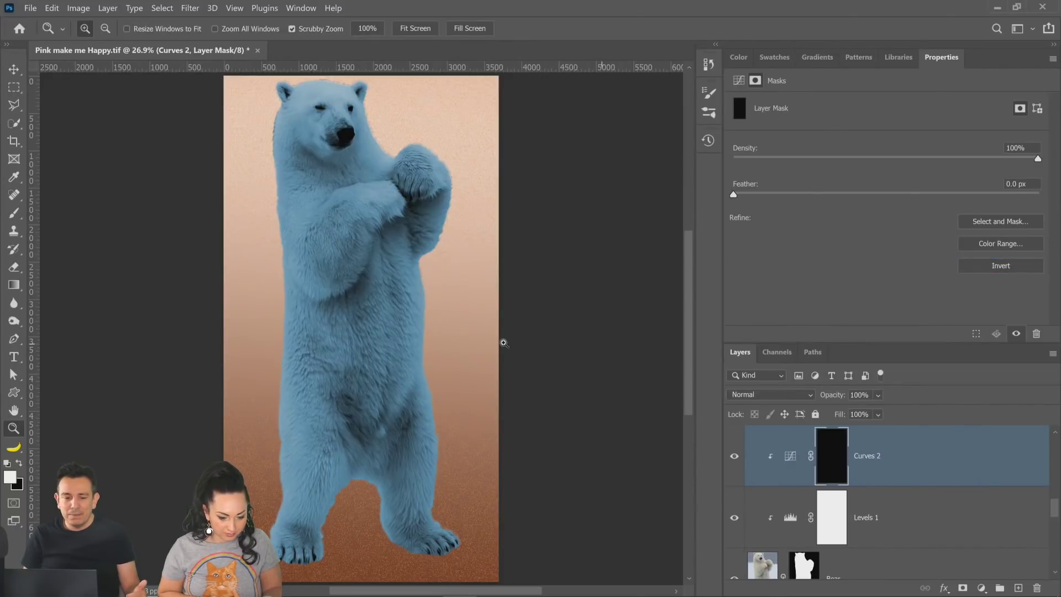
# Step: Choose the Soft Round brush from the legacy default brushes and enlarge it to 1200 px
pyautogui.click(15, 219)
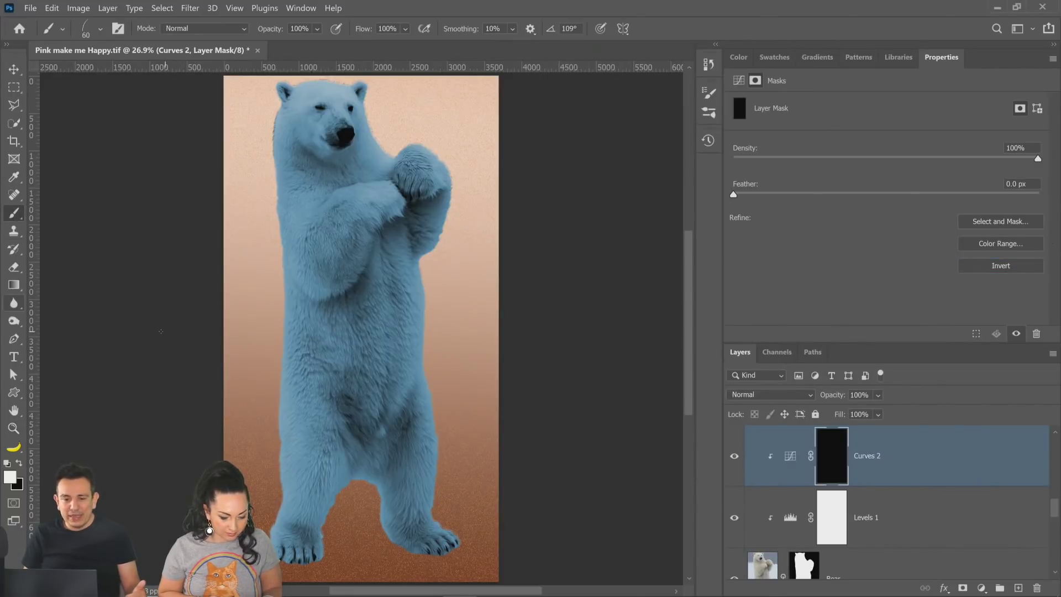
pyautogui.click(99, 32)
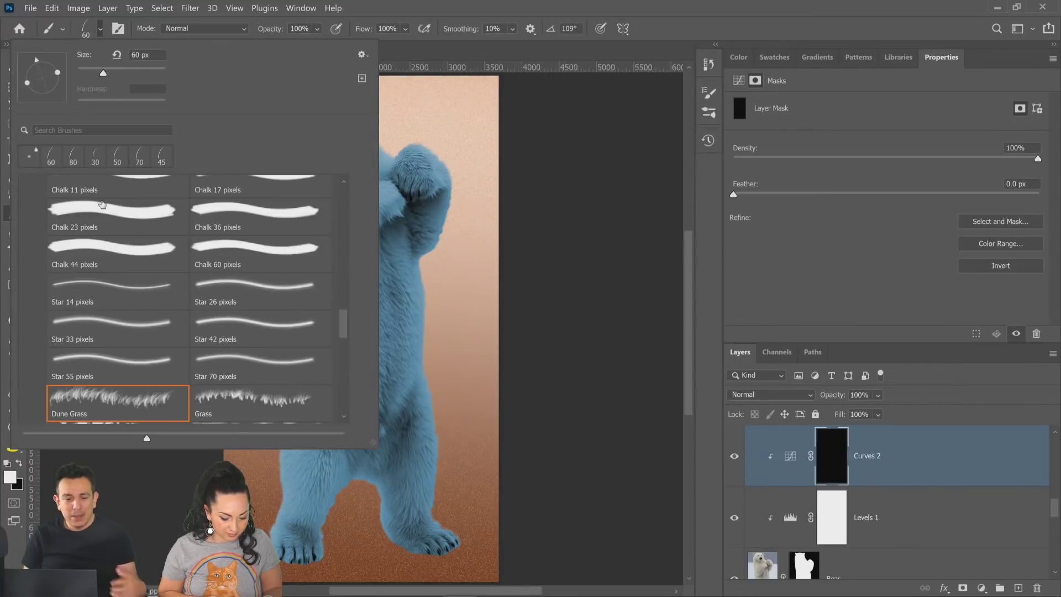
pyautogui.scroll(5, 114, 309)
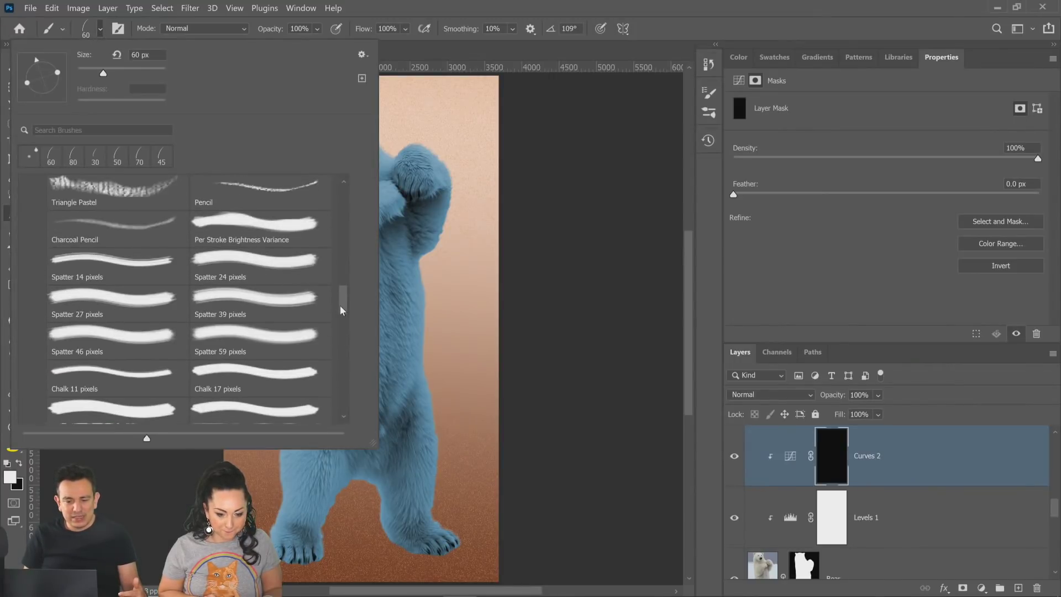
pyautogui.moveTo(344, 309); pyautogui.dragTo(348, 211)
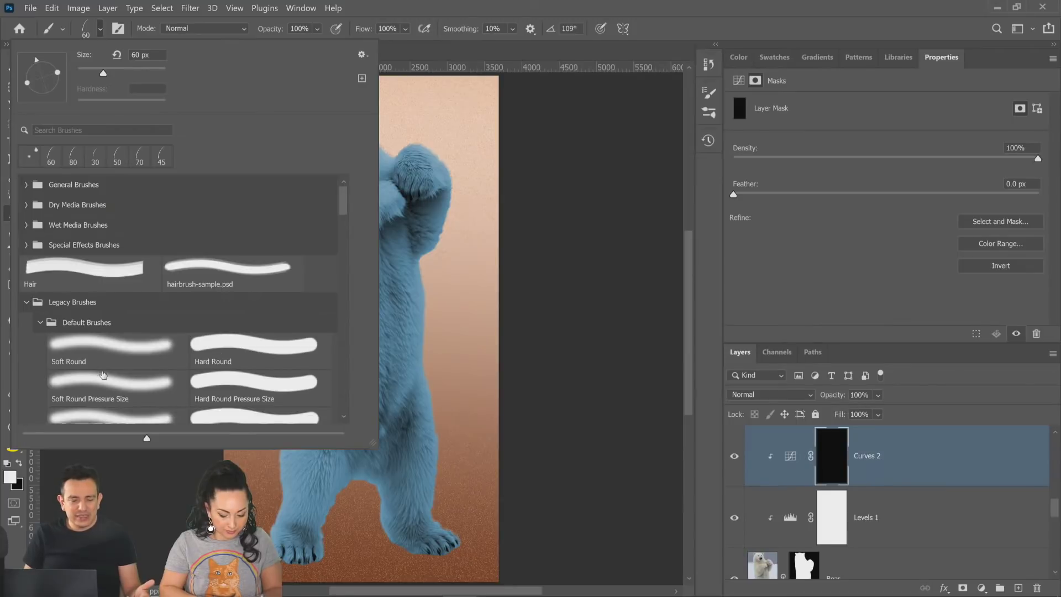
pyautogui.click(103, 354)
pyautogui.press('Return')
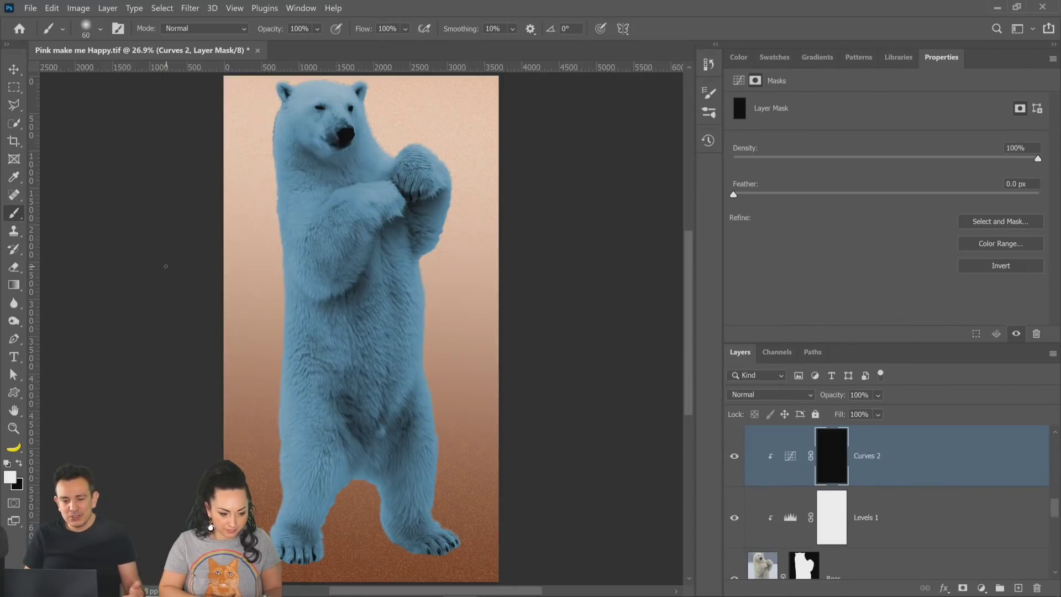
pyautogui.press(']')
pyautogui.press(']')
pyautogui.press(']')
pyautogui.press(']')
pyautogui.press(']')
pyautogui.press(']')
pyautogui.press(']')
pyautogui.press(']')
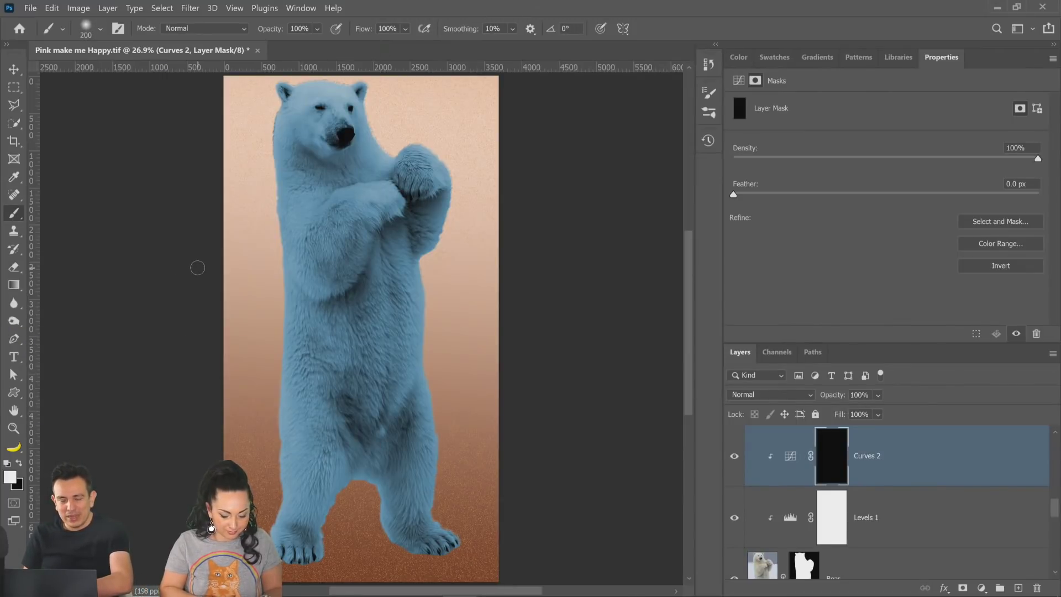
pyautogui.press(']')
pyautogui.press(']')
pyautogui.press(']')
pyautogui.press(']')
pyautogui.press(']')
pyautogui.press(']')
pyautogui.press(']')
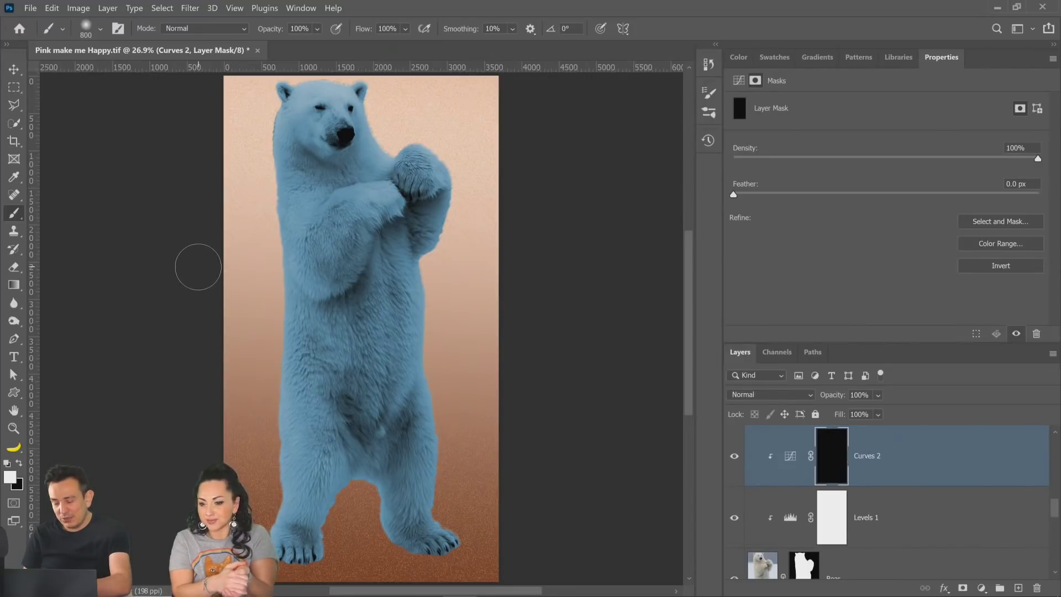
pyautogui.press(']')
pyautogui.press(']')
pyautogui.press(']')
pyautogui.press(']')
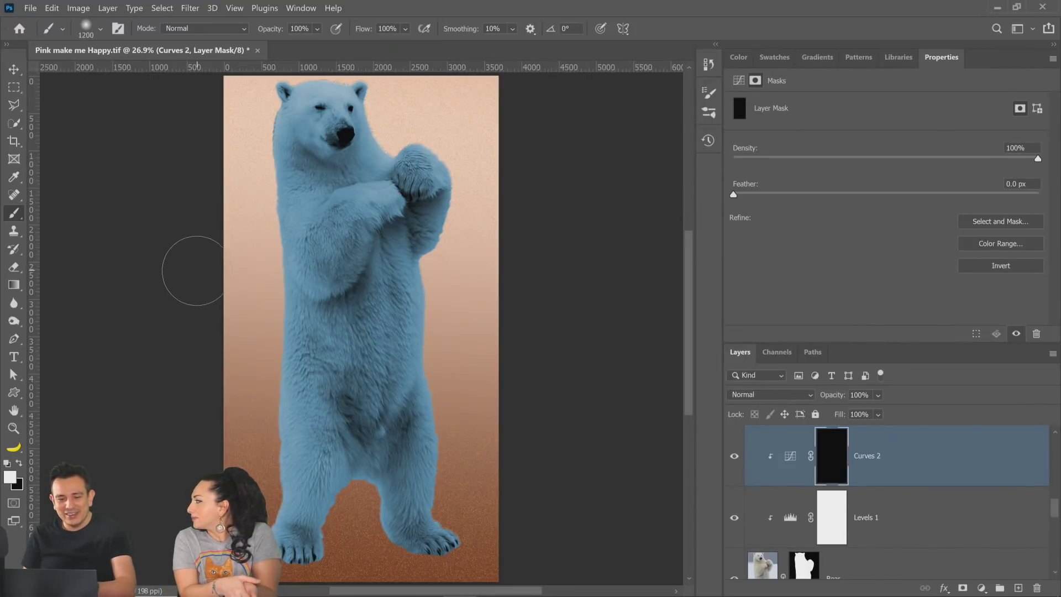
# Step: Paint white at 53% opacity and 67% flow on the Curves 2 mask over the bear's left side, legs and belly
pyautogui.moveTo(277, 32); pyautogui.dragTo(260, 35)
pyautogui.moveTo(360, 34); pyautogui.dragTo(348, 34)
pyautogui.moveTo(256, 247)
pyautogui.mouseDown()
pyautogui.moveTo(251, 498)
pyautogui.moveTo(264, 554)
pyautogui.moveTo(331, 554)
pyautogui.moveTo(378, 516)
pyautogui.moveTo(362, 492)
pyautogui.moveTo(365, 523)
pyautogui.moveTo(363, 511)
pyautogui.moveTo(349, 516)
pyautogui.moveTo(362, 543)
pyautogui.moveTo(362, 524)
pyautogui.moveTo(410, 541)
pyautogui.moveTo(460, 499)
pyautogui.moveTo(479, 437)
pyautogui.moveTo(469, 506)
pyautogui.moveTo(470, 289)
pyautogui.moveTo(477, 465)
pyautogui.moveTo(471, 453)
pyautogui.moveTo(463, 474)
pyautogui.moveTo(461, 465)
pyautogui.moveTo(463, 520)
pyautogui.moveTo(483, 524)
pyautogui.moveTo(435, 572)
pyautogui.moveTo(291, 577)
pyautogui.moveTo(259, 527)
pyautogui.moveTo(267, 479)
pyautogui.moveTo(249, 233)
pyautogui.moveTo(254, 78)
pyautogui.mouseUp()
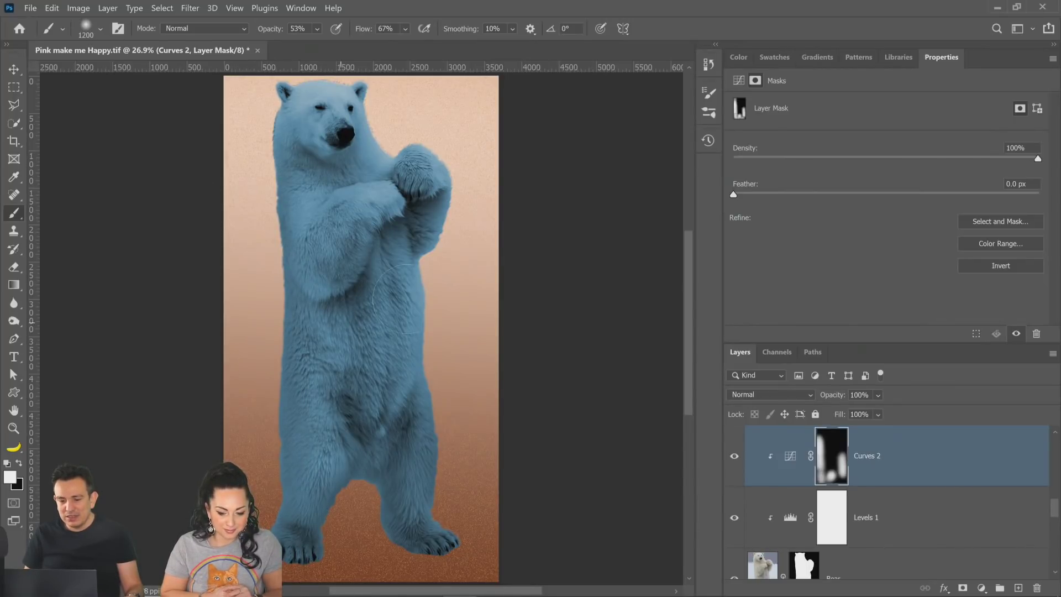
pyautogui.moveTo(362, 271); pyautogui.dragTo(384, 301)
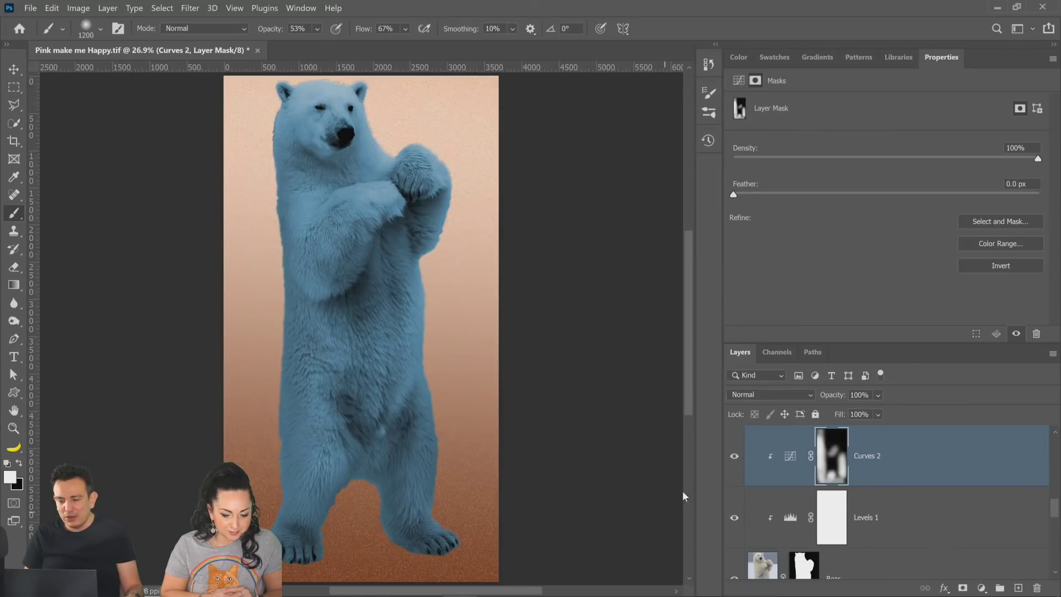
# Step: Compare the bear's shading with the Curves 2 layer hidden and shown, leaving it visible
pyautogui.click(735, 466)
pyautogui.click(735, 466)
pyautogui.click(734, 466)
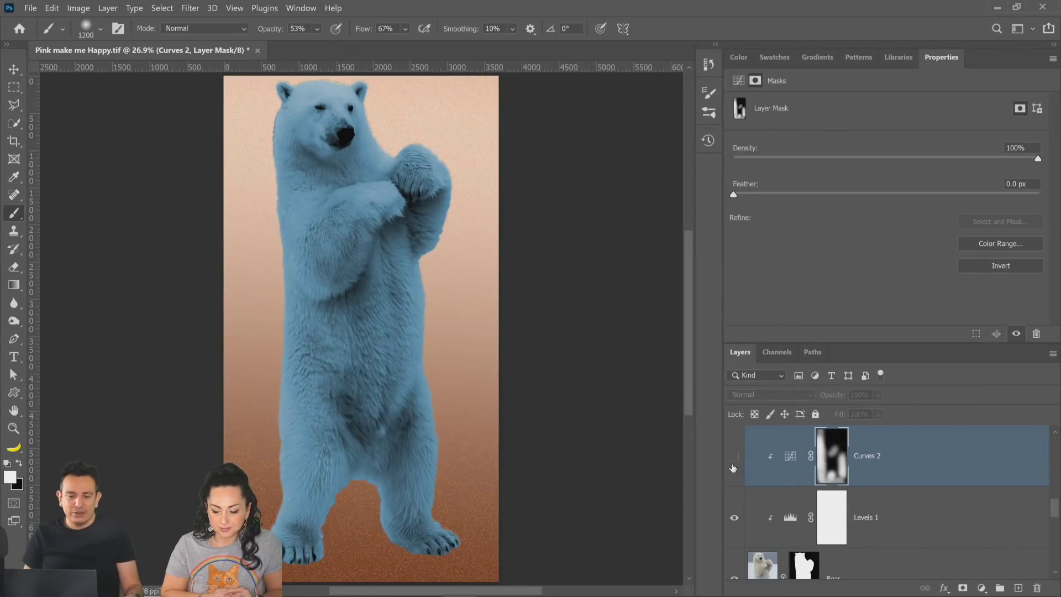
pyautogui.click(734, 466)
pyautogui.click(734, 466)
pyautogui.click(734, 466)
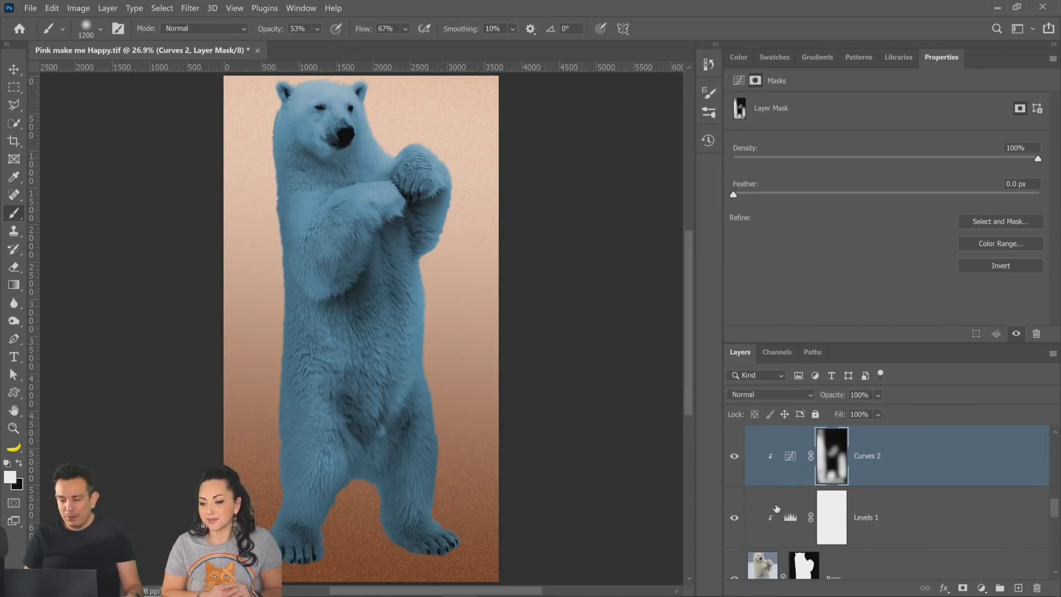
# Step: Show the hidden FISH layer above the bear's adjustment layers
pyautogui.scroll(2, 776, 507)
pyautogui.scroll(1, 771, 508)
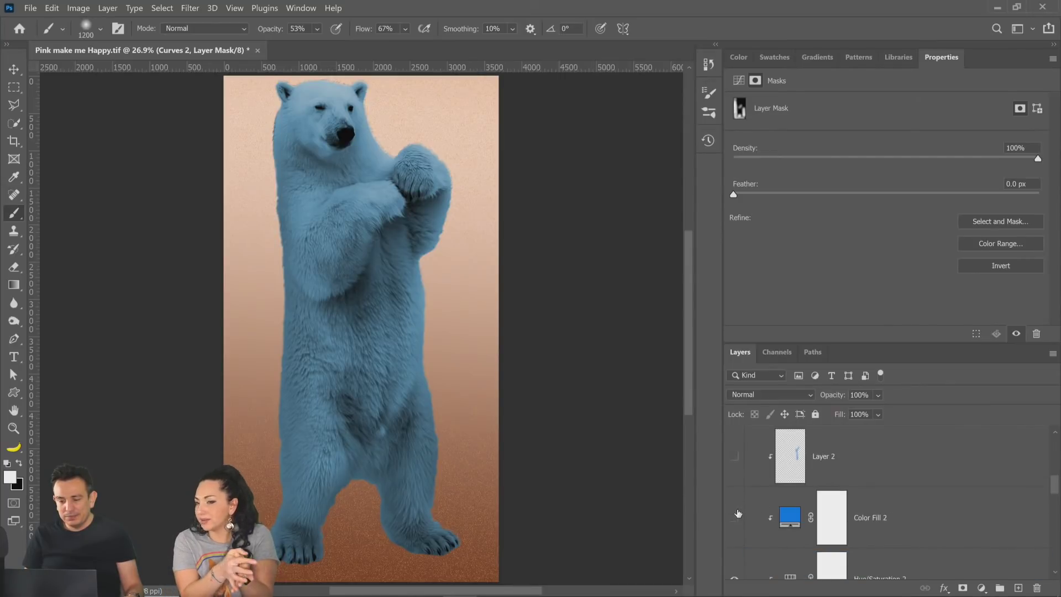
pyautogui.scroll(1, 738, 513)
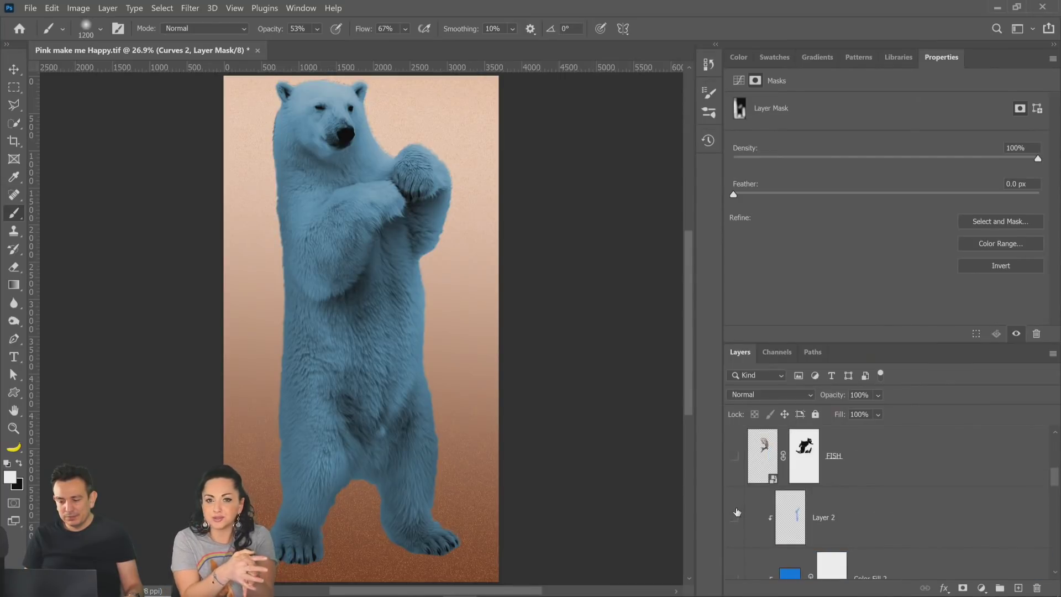
pyautogui.click(732, 464)
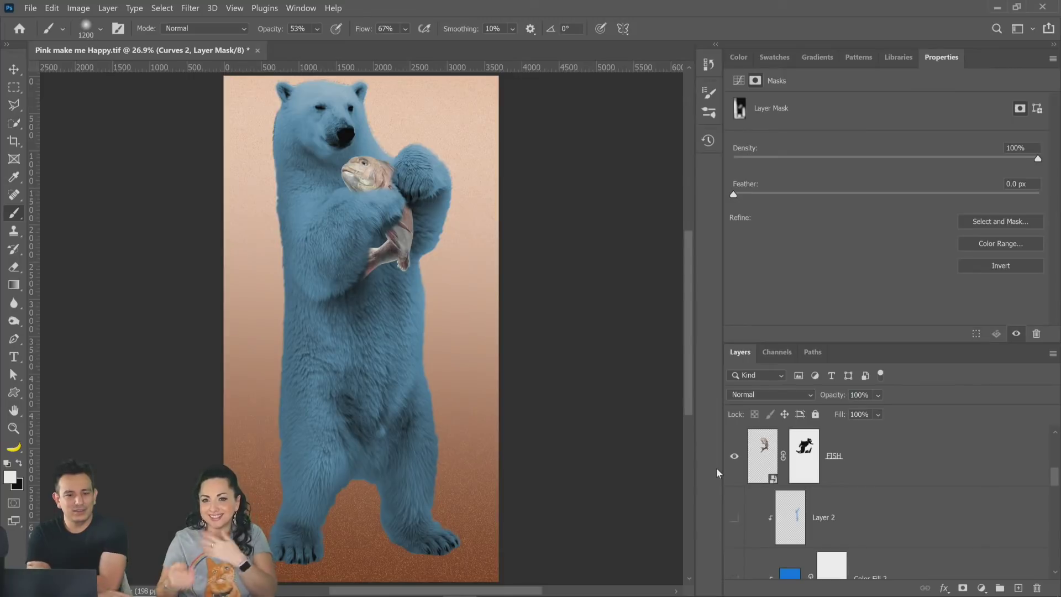
# Step: Choose a soft round brush tip for the Burn tool and select Layer 2
pyautogui.click(14, 321)
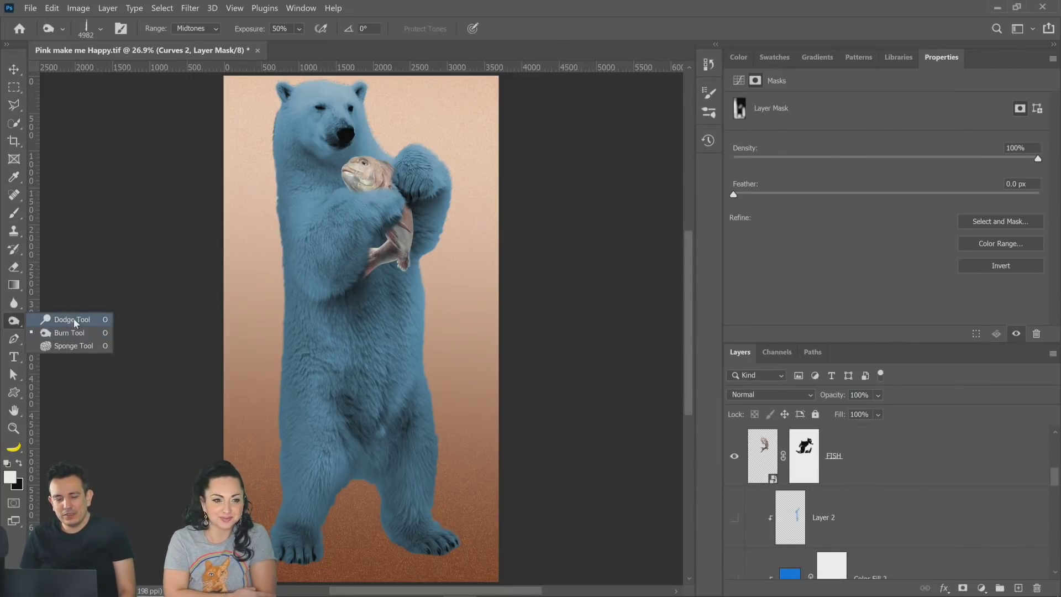
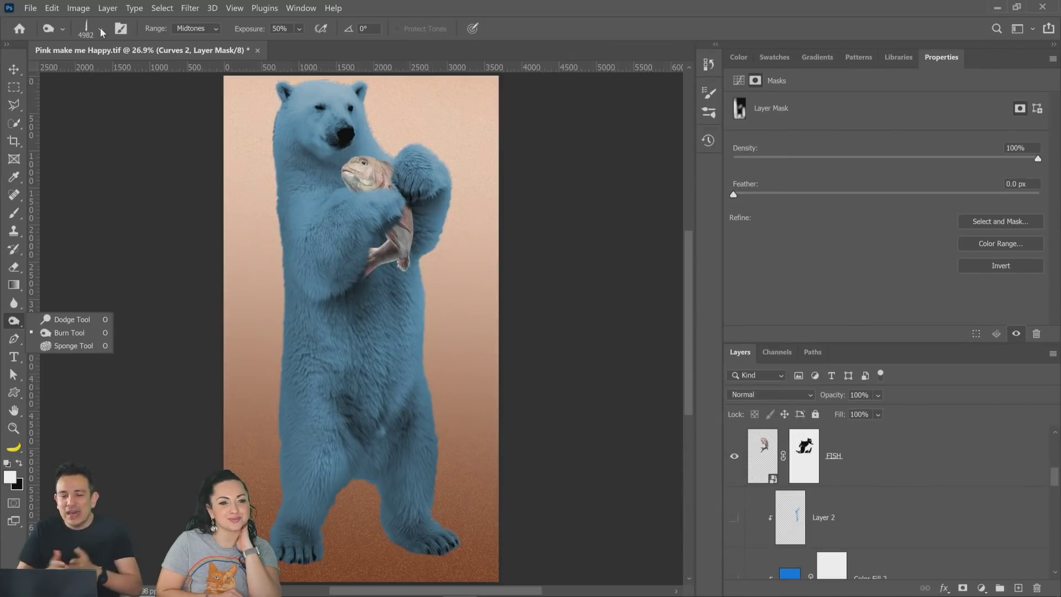
pyautogui.click(100, 30)
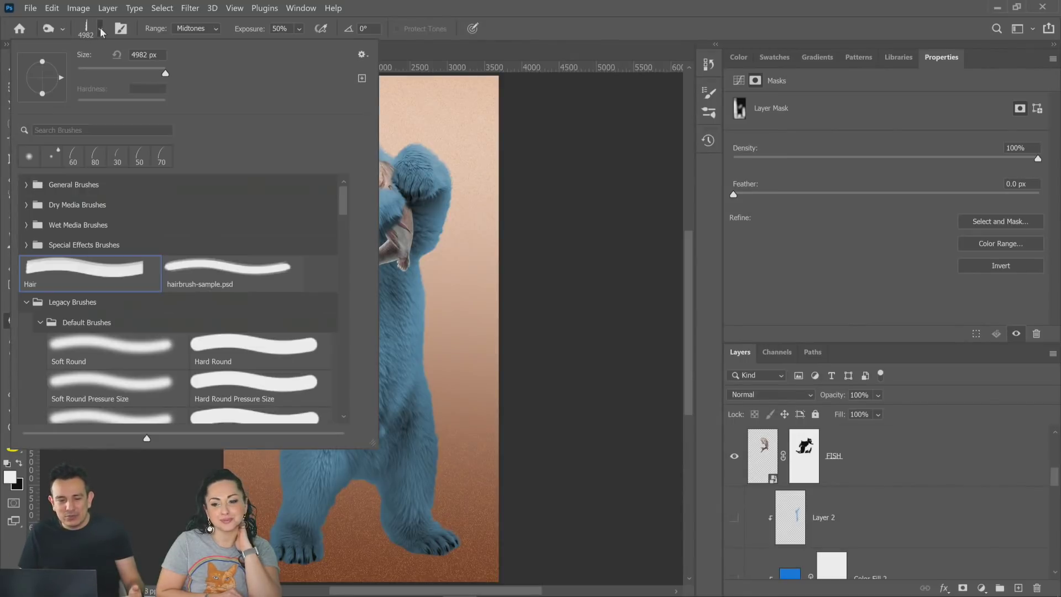
pyautogui.click(29, 157)
pyautogui.click(910, 514)
# Step: Compare the bear with the Curves 2 adjustment hidden and shown, and inspect its curve
pyautogui.scroll(-5, 885, 514)
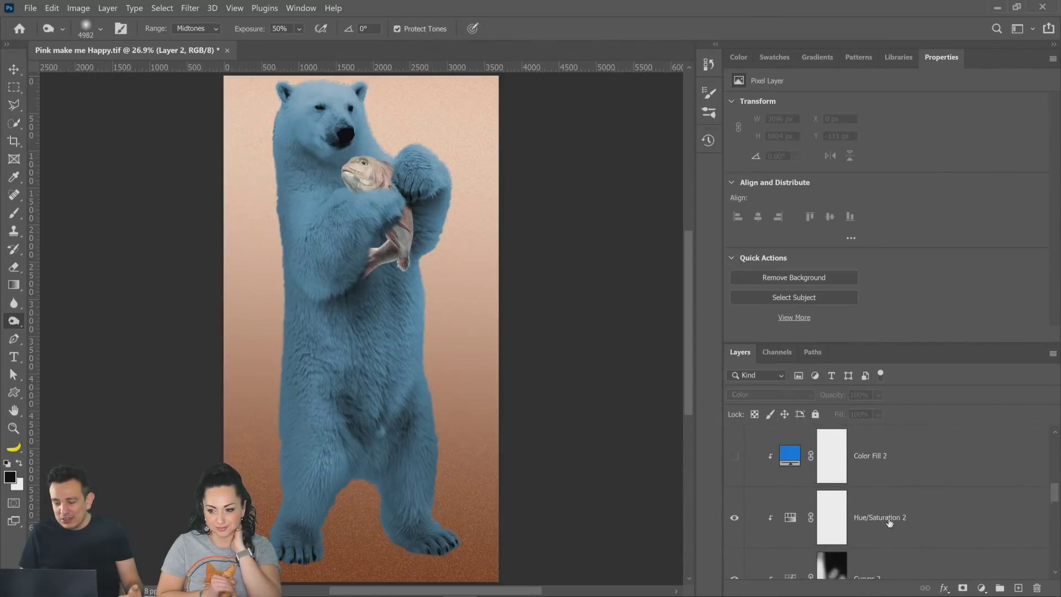
pyautogui.click(733, 520)
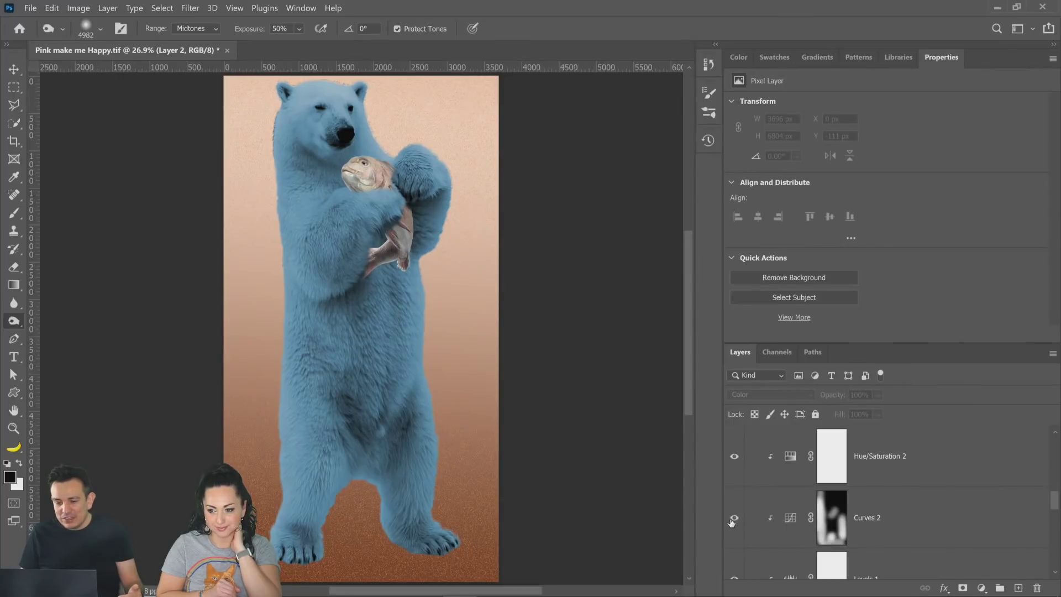
pyautogui.click(734, 520)
pyautogui.click(733, 519)
pyautogui.click(733, 519)
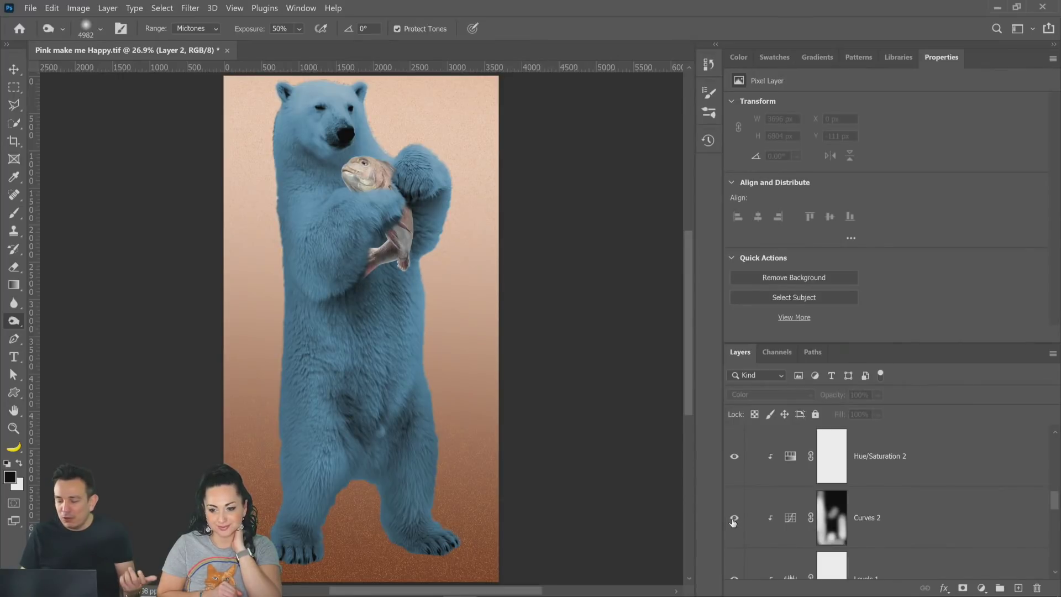
pyautogui.click(734, 520)
pyautogui.click(733, 519)
pyautogui.click(781, 531)
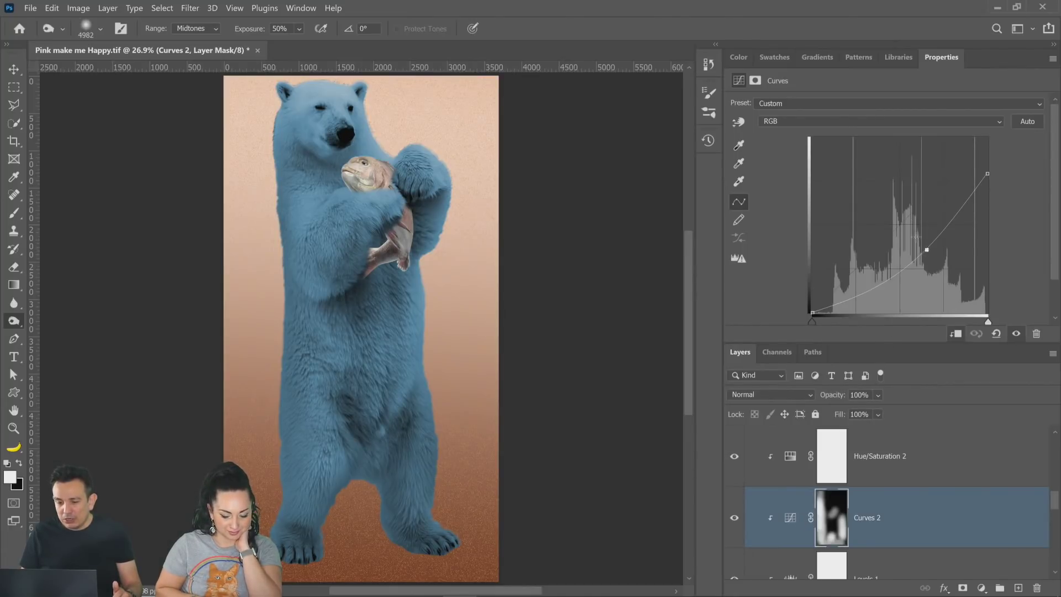
pyautogui.moveTo(927, 250)
pyautogui.mouseDown()
pyautogui.moveTo(892, 188)
pyautogui.moveTo(927, 250)
pyautogui.mouseUp()
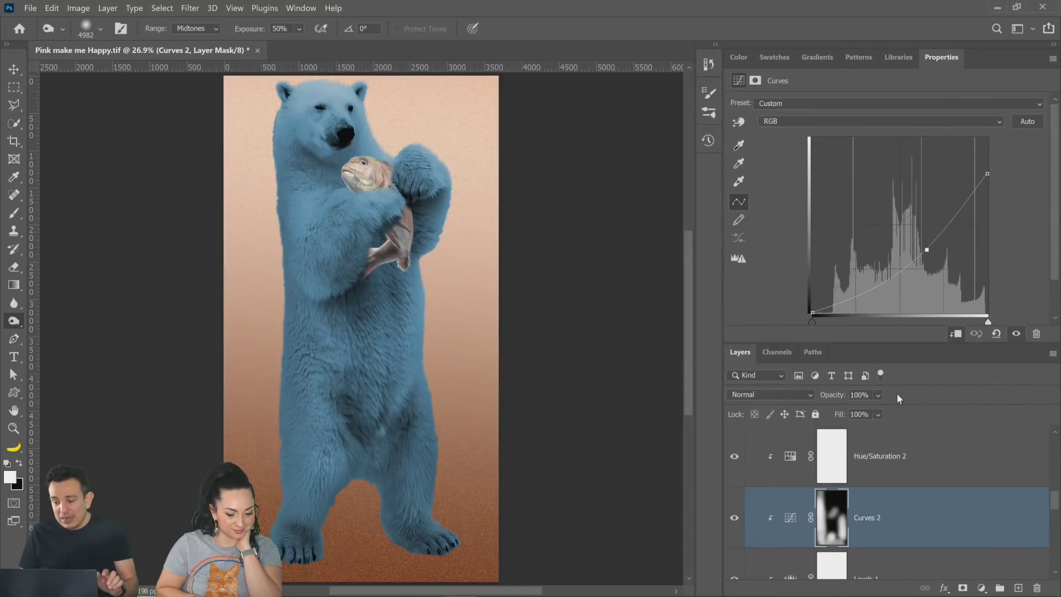
# Step: Hide Curves 2 and add a clipped layer above it, filled with 50% Gray and set to Overlay blending
pyautogui.click(734, 518)
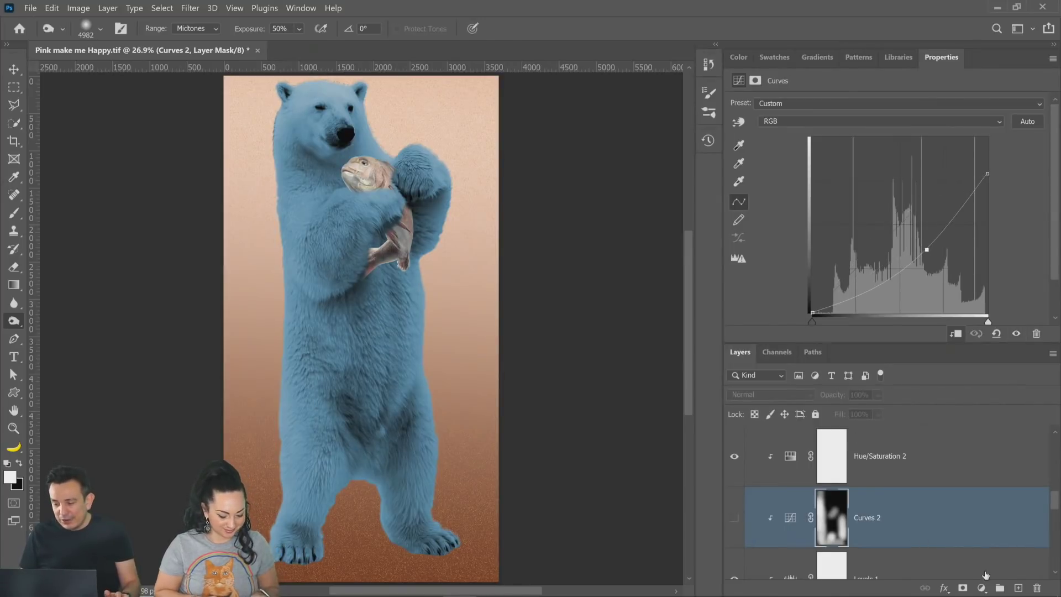
pyautogui.click(1019, 588)
pyautogui.hotkey('shift', 'BackSpace')
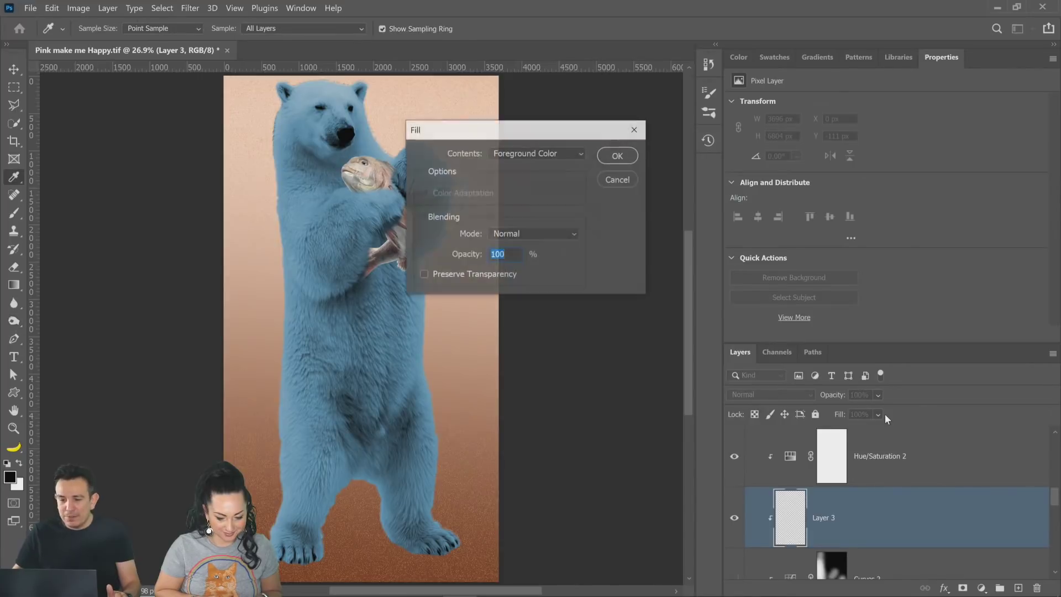
pyautogui.click(551, 159)
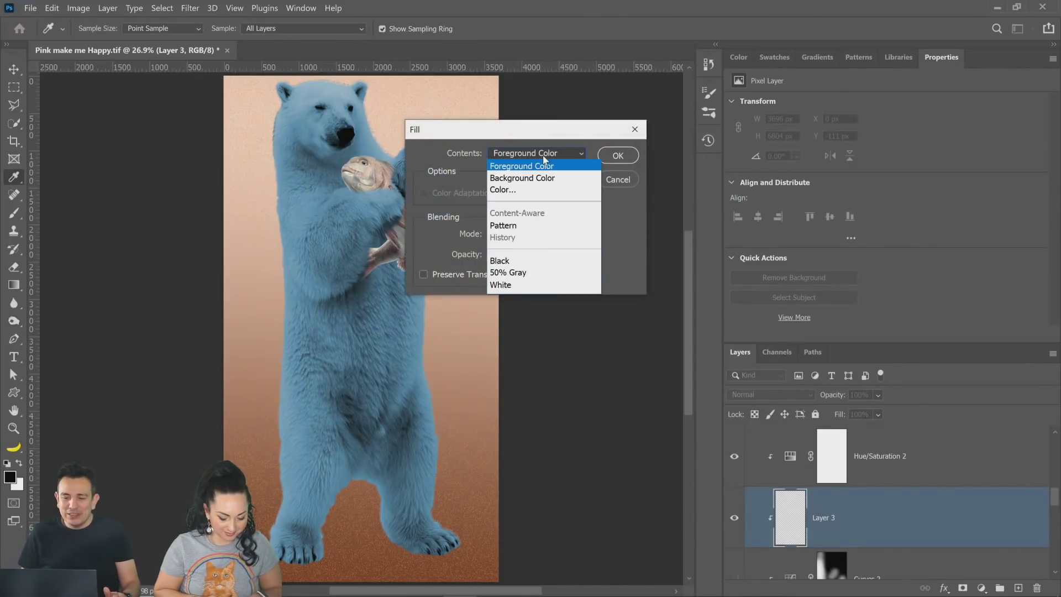
pyautogui.click(532, 273)
pyautogui.press('o')
pyautogui.click(618, 156)
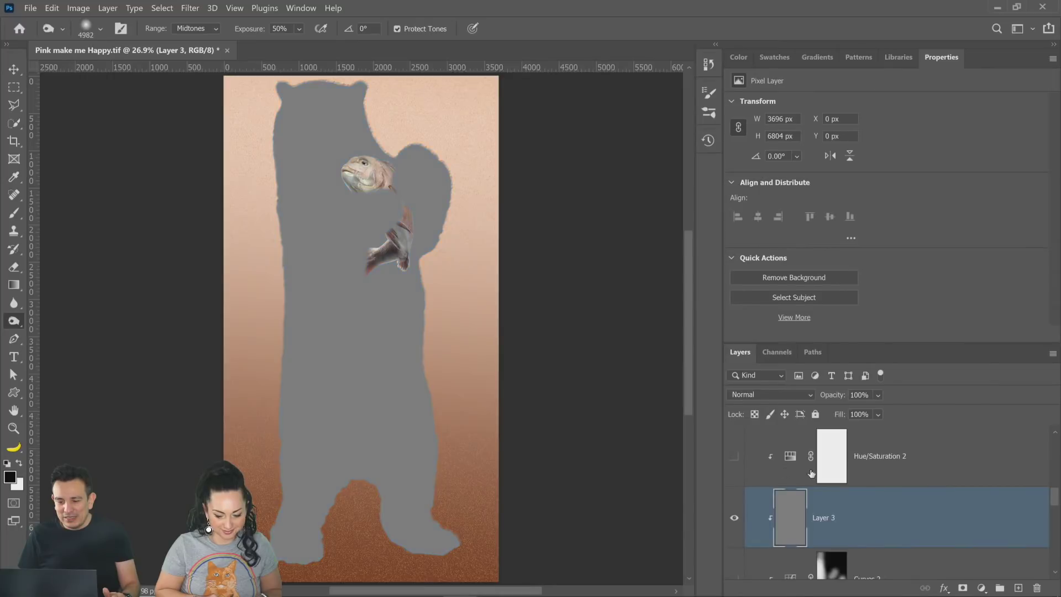
pyautogui.click(761, 397)
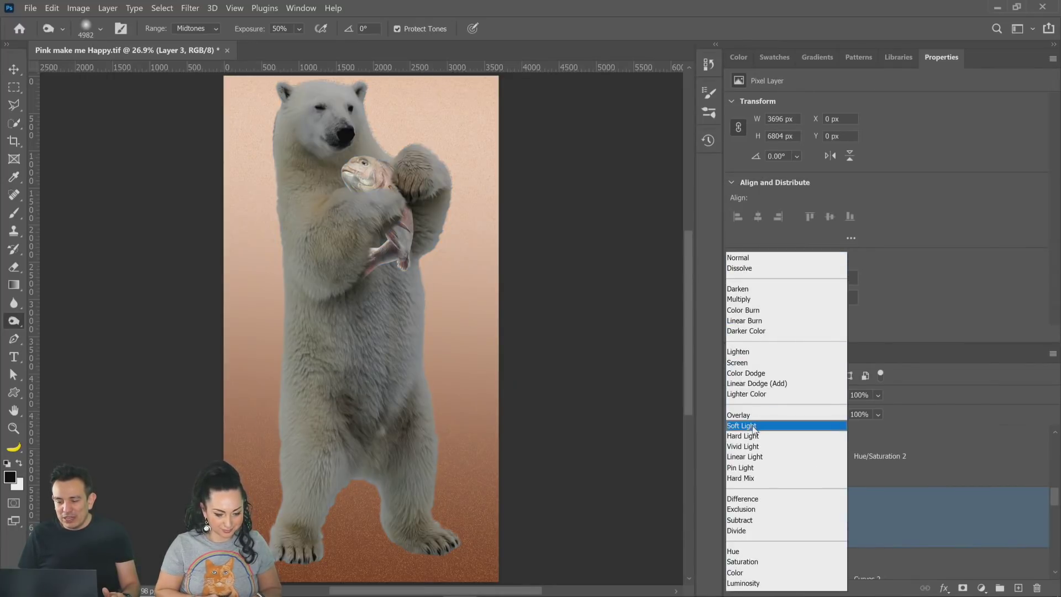
pyautogui.click(755, 414)
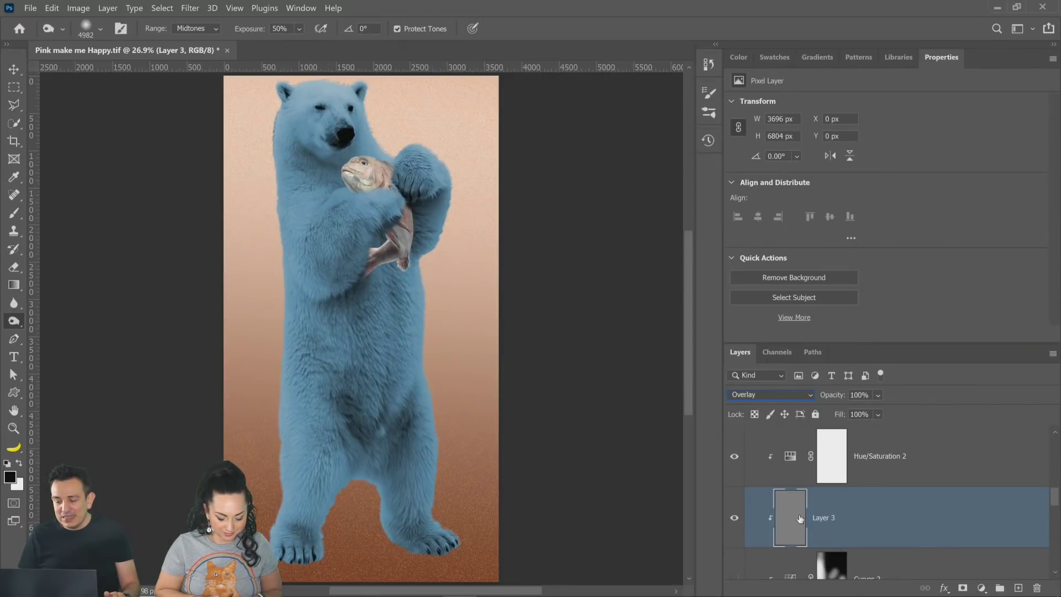
# Step: Burn midtones on the gray layer at 50% exposure with a 1700 px brush, along the bear's left side and across its legs
pyautogui.rightClick(14, 321)
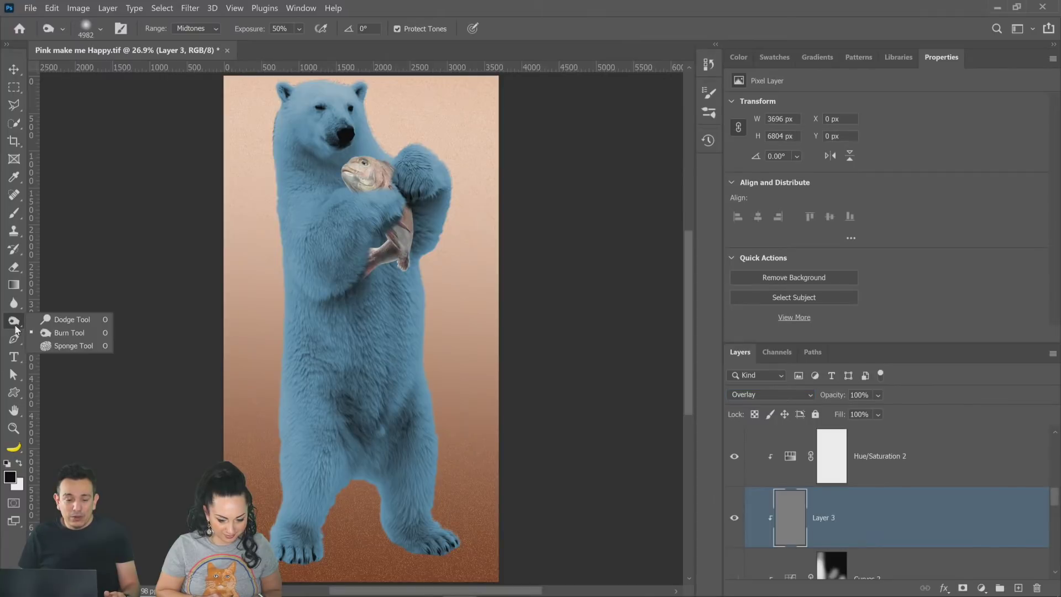
pyautogui.click(74, 334)
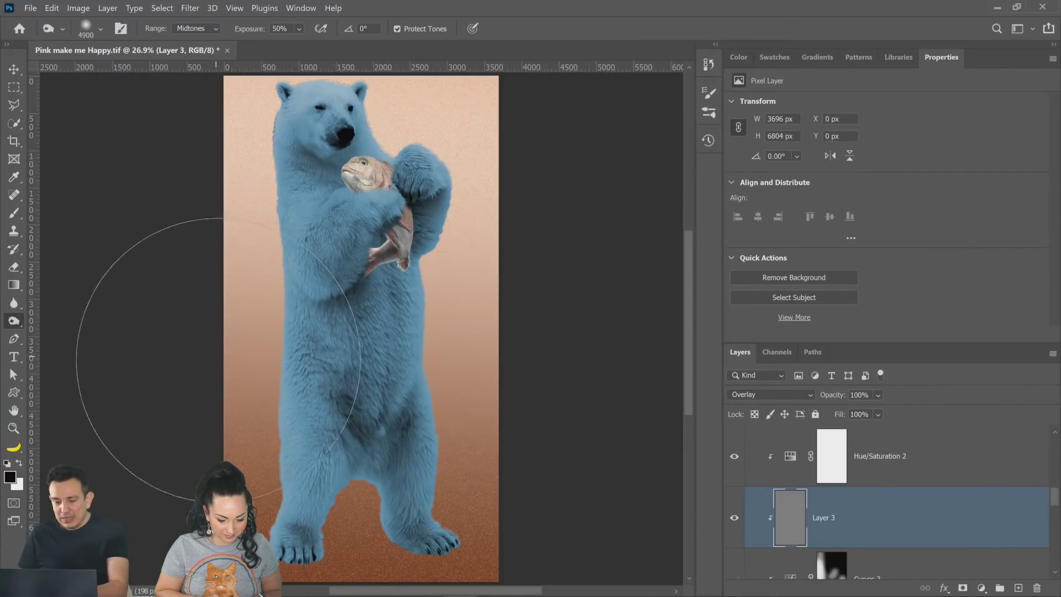
pyautogui.press('[')
pyautogui.press('[')
pyautogui.press('[')
pyautogui.press('[')
pyautogui.press('[')
pyautogui.press('[')
pyautogui.press('[')
pyautogui.press('[')
pyautogui.press('[')
pyautogui.press('[')
pyautogui.press('[')
pyautogui.press('[')
pyautogui.press('[')
pyautogui.press('[')
pyautogui.press('[')
pyautogui.press('[')
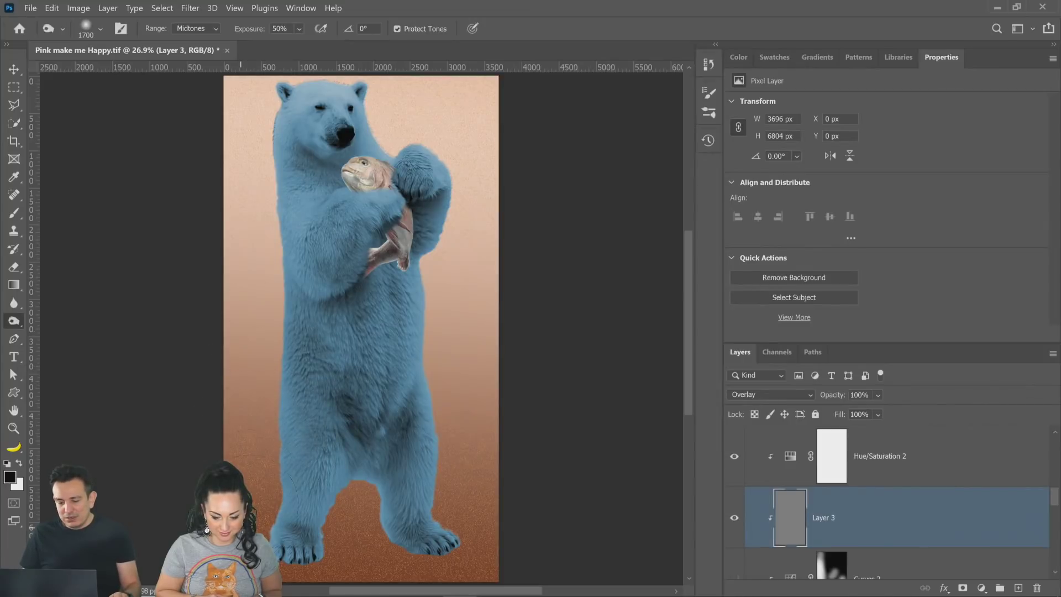
pyautogui.moveTo(241, 486)
pyautogui.mouseDown()
pyautogui.moveTo(392, 514)
pyautogui.moveTo(334, 489)
pyautogui.mouseUp()
pyautogui.moveTo(246, 396)
pyautogui.mouseDown()
pyautogui.moveTo(258, 213)
pyautogui.moveTo(222, 134)
pyautogui.moveTo(251, 159)
pyautogui.moveTo(272, 250)
pyautogui.moveTo(237, 177)
pyautogui.mouseUp()
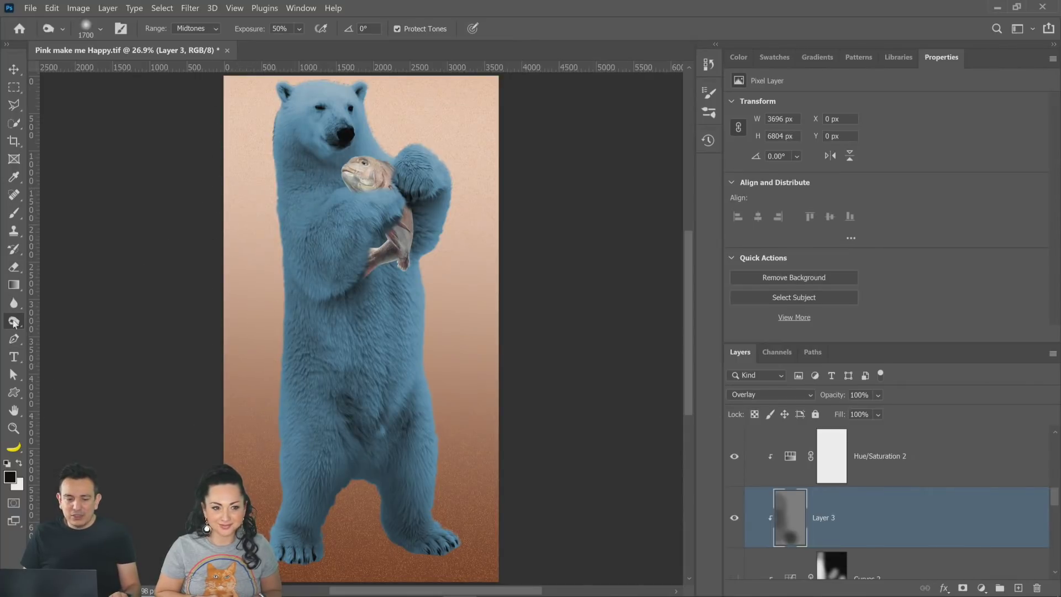
# Step: Dodge midtones on the gray layer at 50% exposure with a 1200 px brush, along the bear's right side, neck and head
pyautogui.rightClick(14, 320)
pyautogui.click(52, 319)
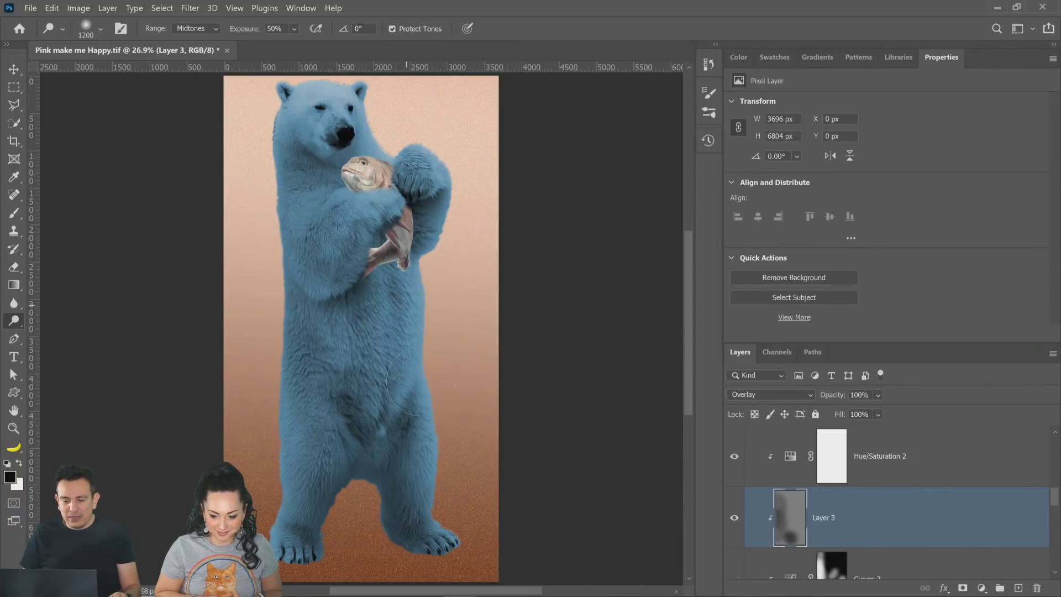
pyautogui.moveTo(426, 382); pyautogui.dragTo(431, 398)
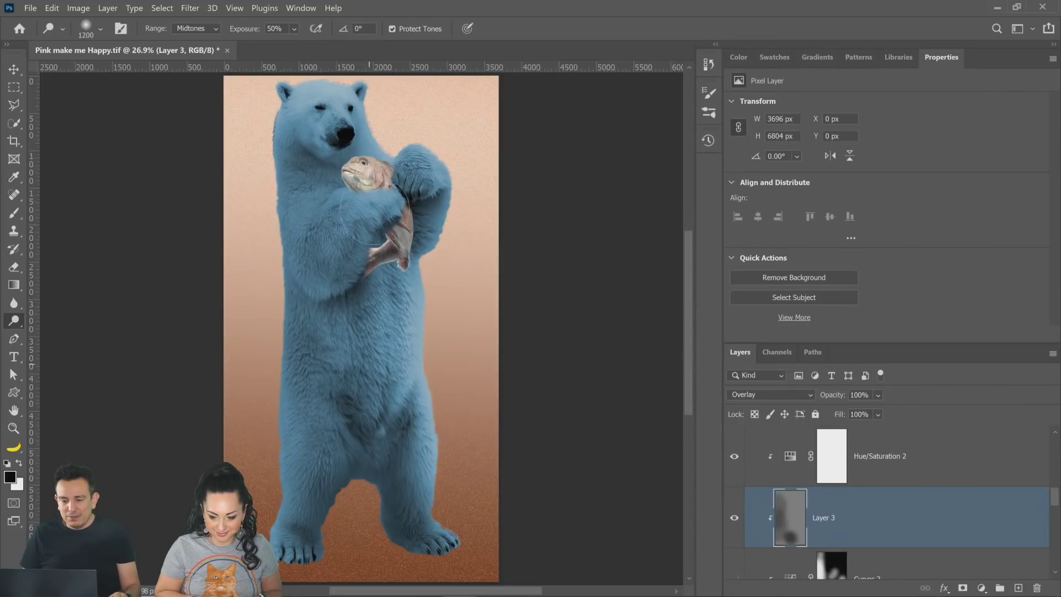
pyautogui.moveTo(378, 135); pyautogui.dragTo(365, 105)
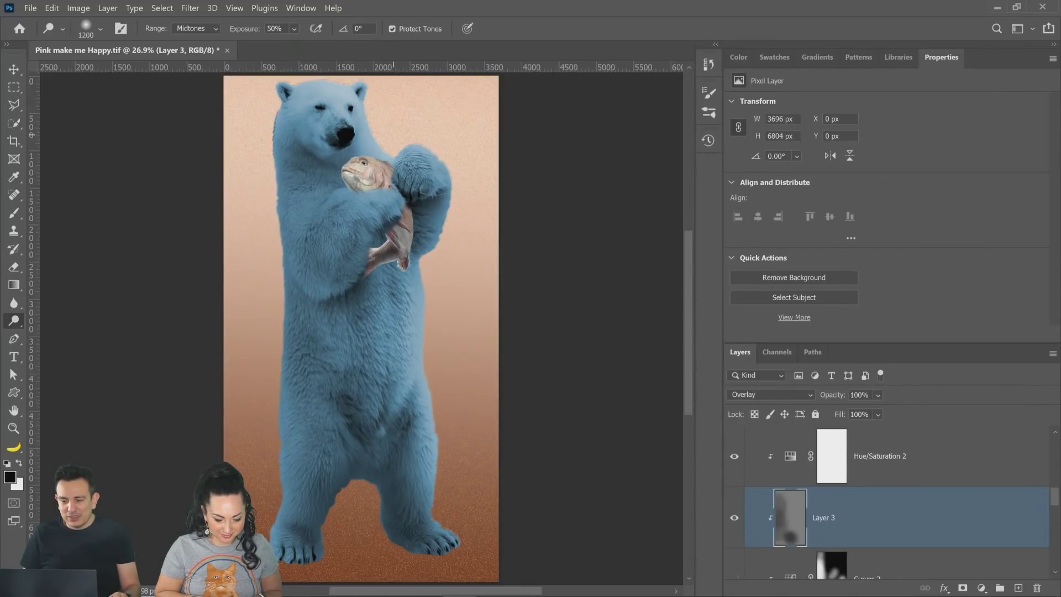
# Step: Compare the bear's shading with the dodge and burn Layer 3 hidden and shown
pyautogui.click(737, 528)
pyautogui.click(738, 528)
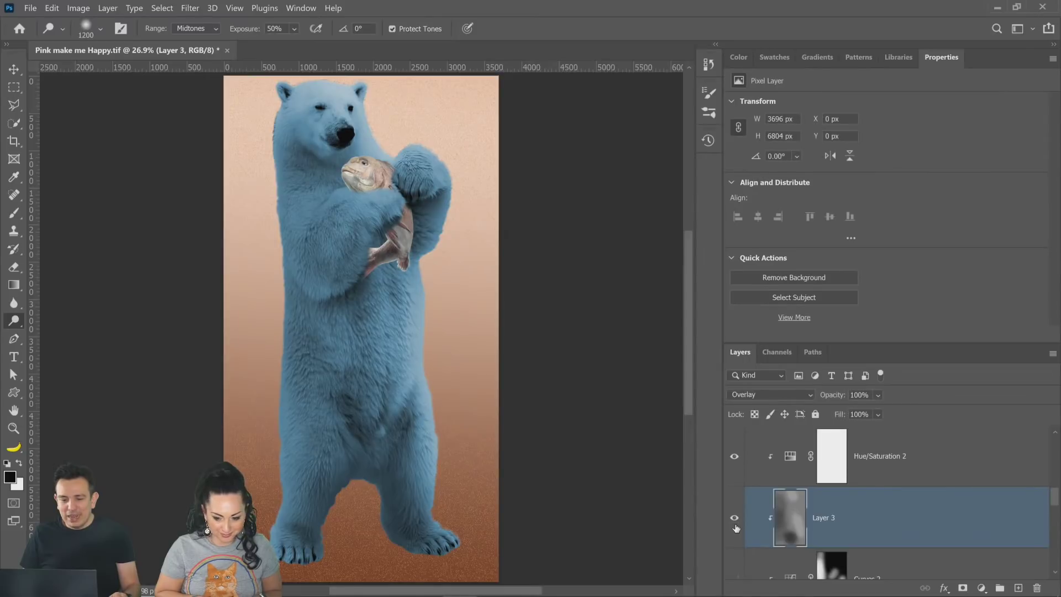
pyautogui.click(738, 529)
pyautogui.click(737, 529)
pyautogui.click(736, 528)
pyautogui.click(737, 528)
pyautogui.click(737, 527)
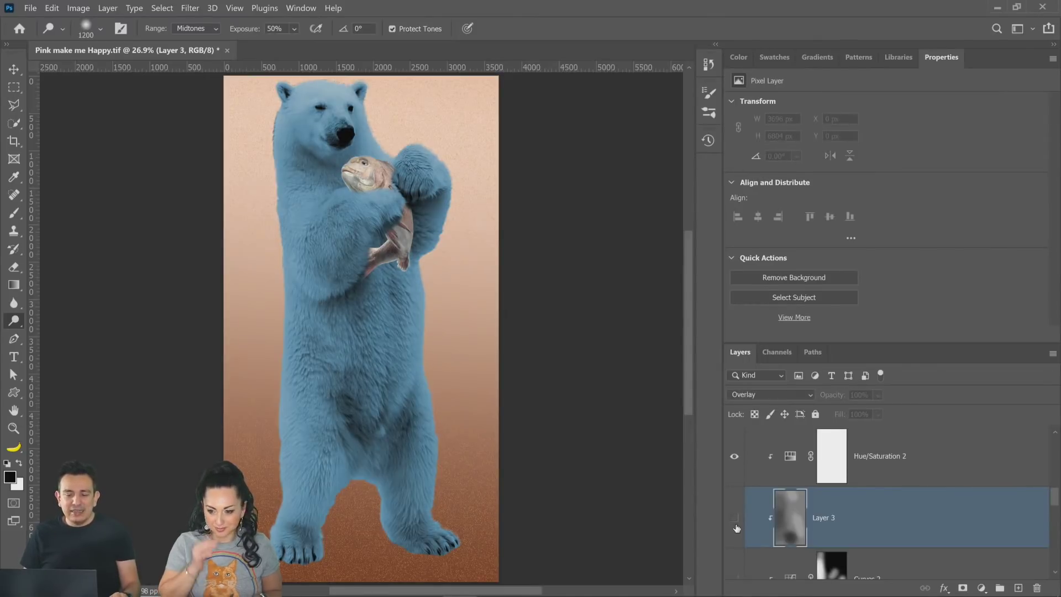
pyautogui.click(737, 528)
pyautogui.click(737, 528)
pyautogui.click(737, 527)
pyautogui.click(737, 528)
pyautogui.click(737, 528)
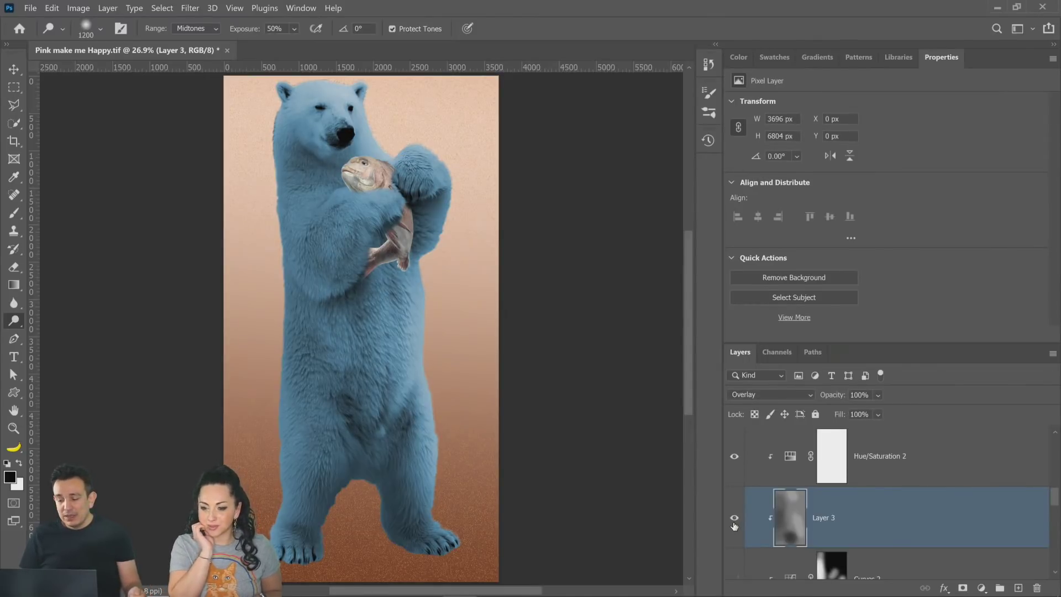
# Step: Show Curves 2 in place of Layer 3 and darken its curve by lowering the midtone and white points
pyautogui.click(736, 527)
pyautogui.scroll(-1, 735, 525)
pyautogui.click(735, 522)
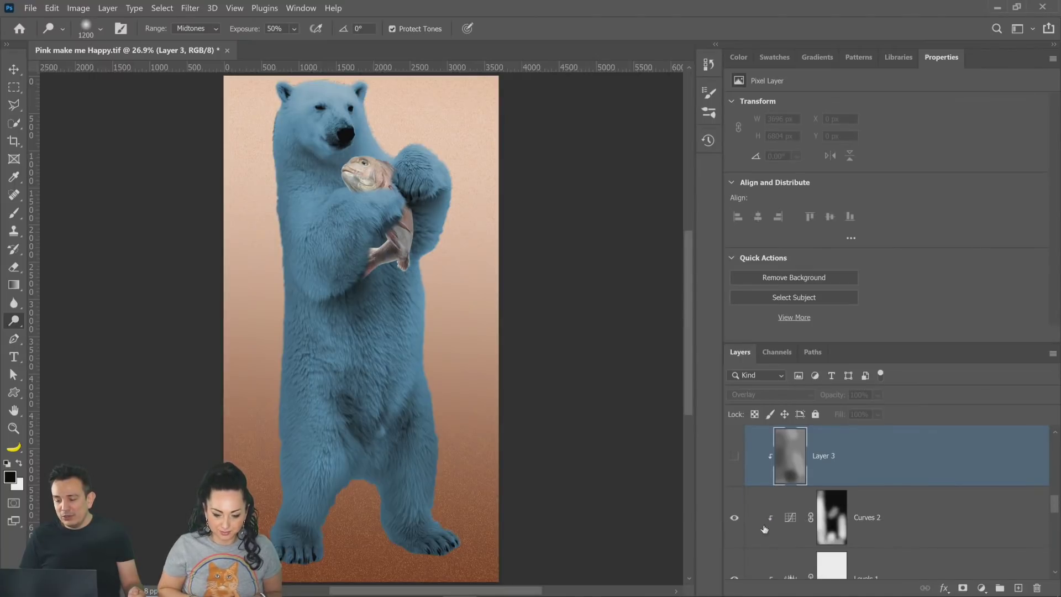
pyautogui.click(796, 526)
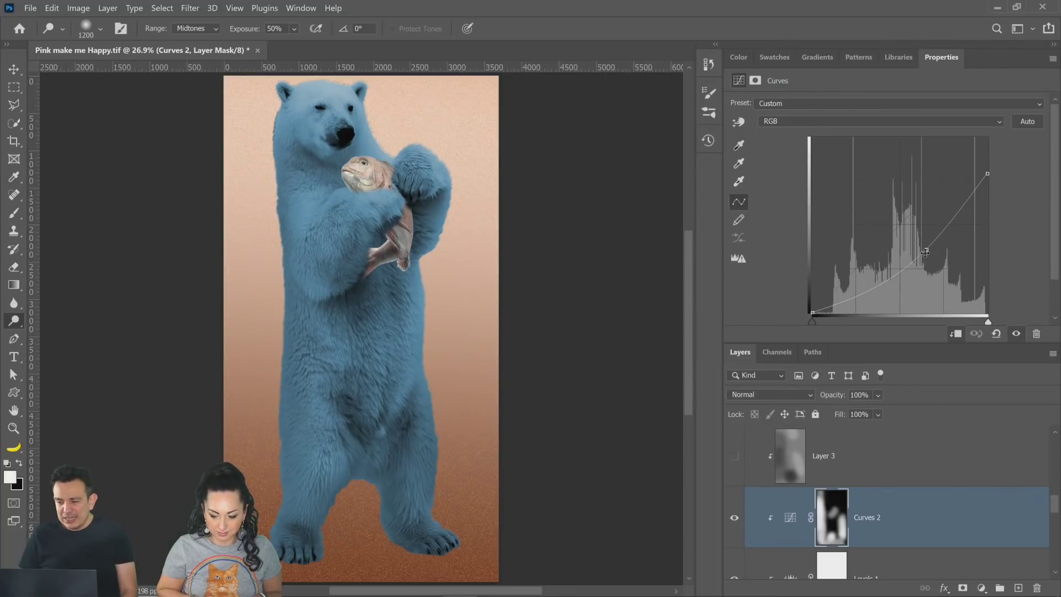
pyautogui.moveTo(927, 249); pyautogui.dragTo(957, 285)
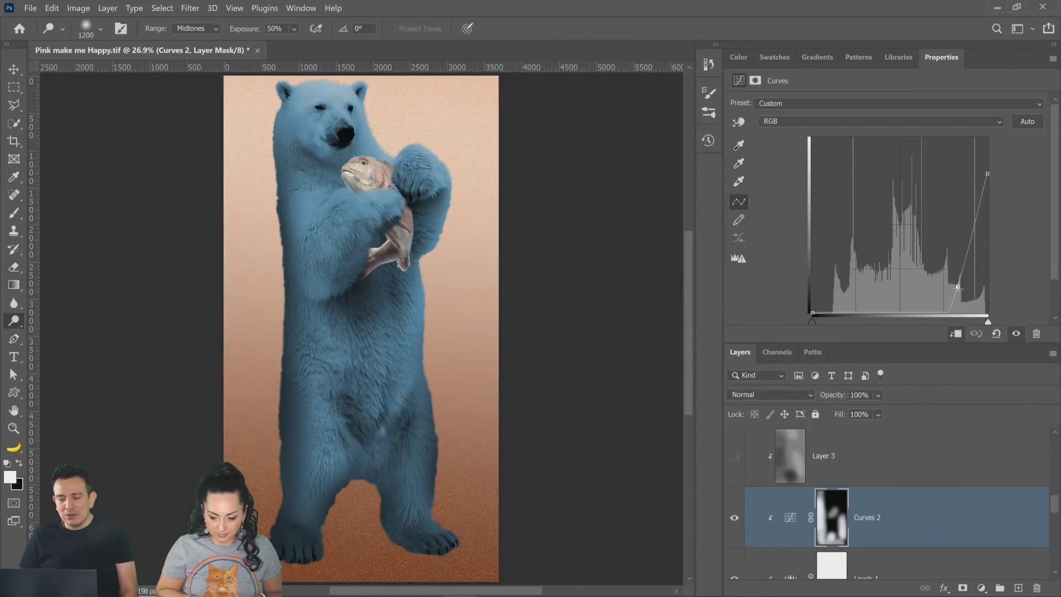
pyautogui.moveTo(957, 285); pyautogui.dragTo(924, 259)
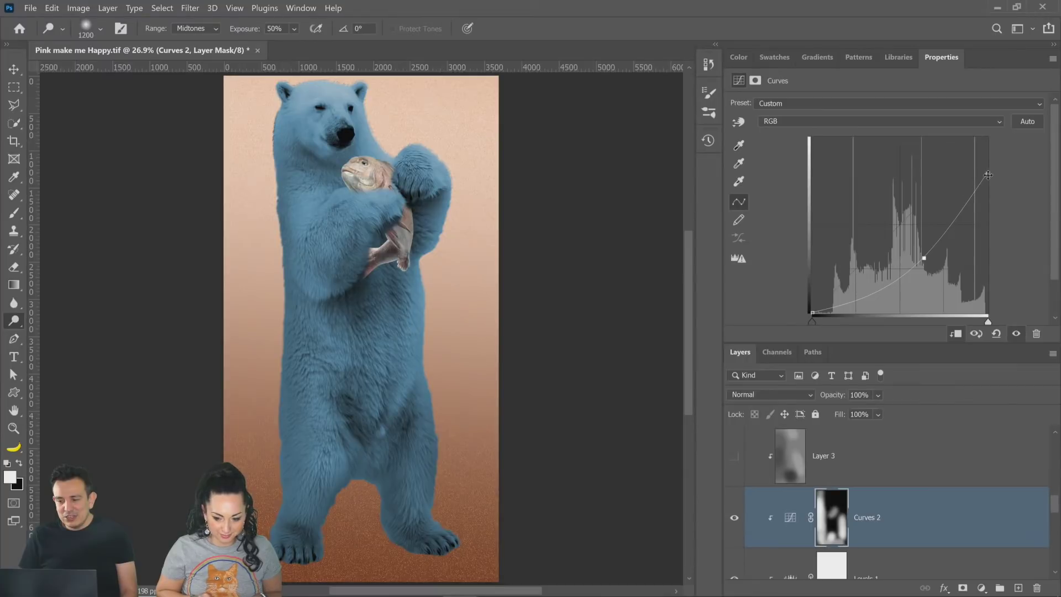
pyautogui.moveTo(989, 175)
pyautogui.mouseDown()
pyautogui.moveTo(988, 164)
pyautogui.moveTo(993, 187)
pyautogui.mouseUp()
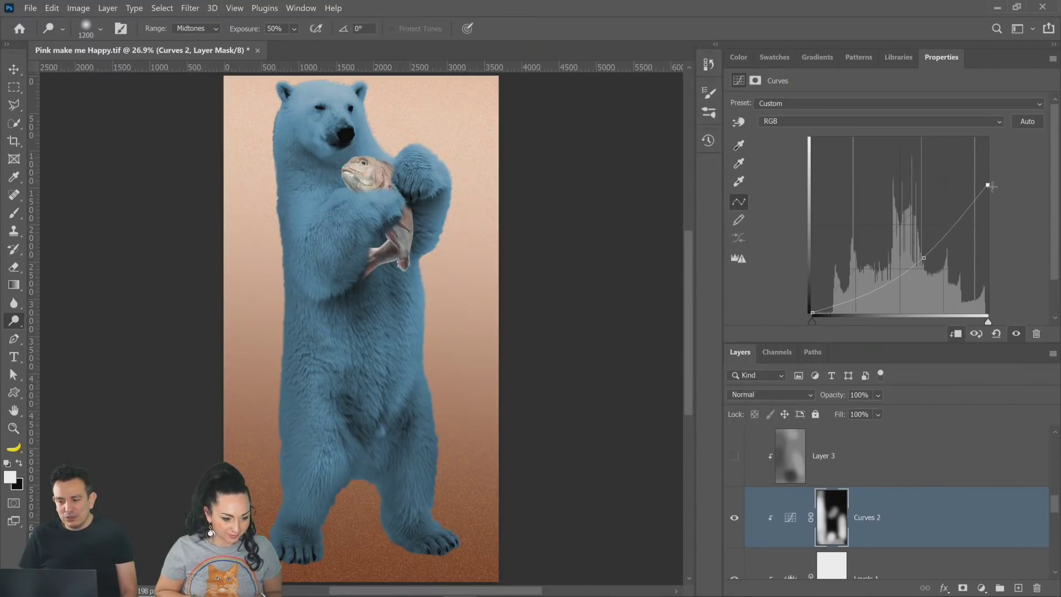
# Step: Hide Curves 2, show and select Layer 3 again, and check the bear with and without it
pyautogui.click(734, 517)
pyautogui.click(734, 456)
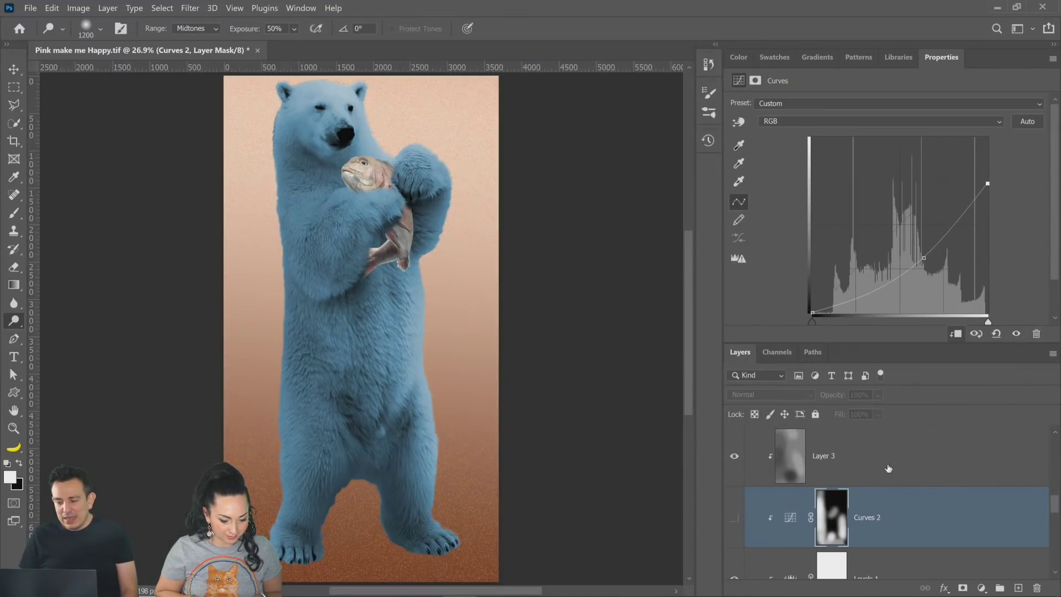
pyautogui.click(872, 459)
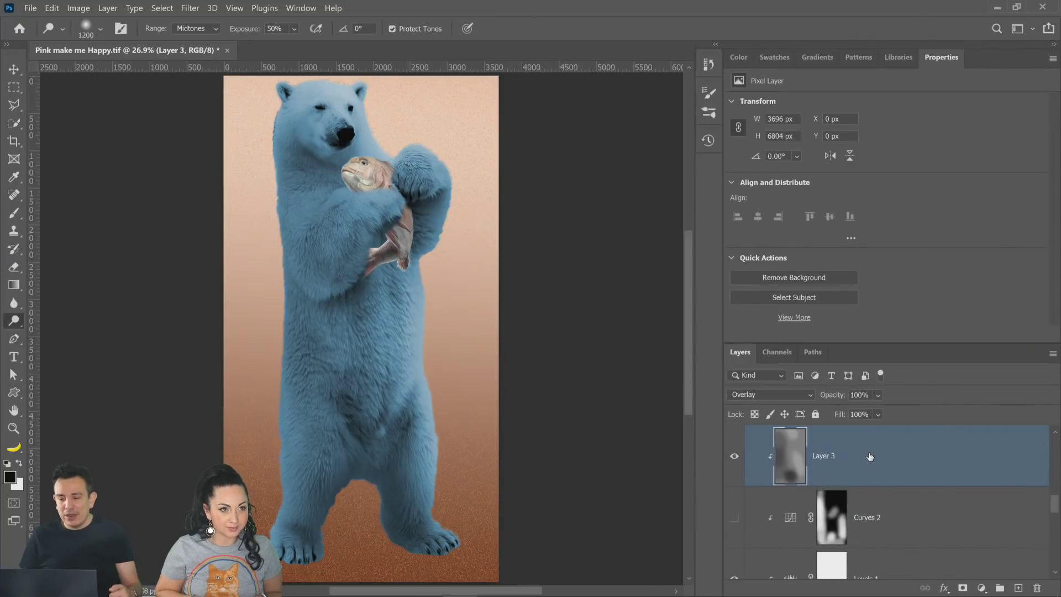
pyautogui.click(740, 462)
pyautogui.click(740, 462)
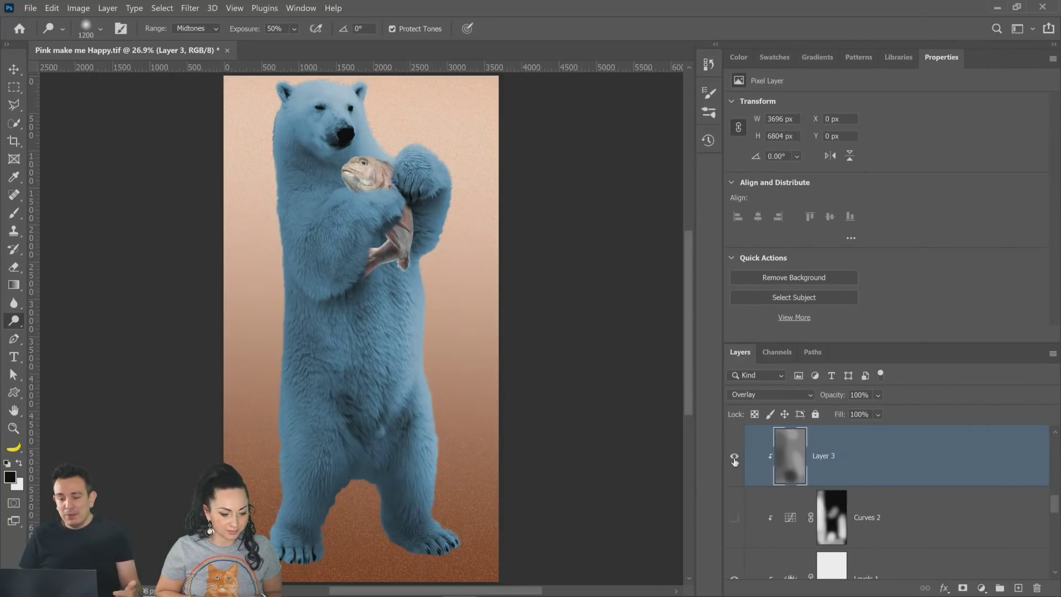
# Step: Hide the dodge and burn Layer 3 and show Curves 2 to shade the bear
pyautogui.click(740, 463)
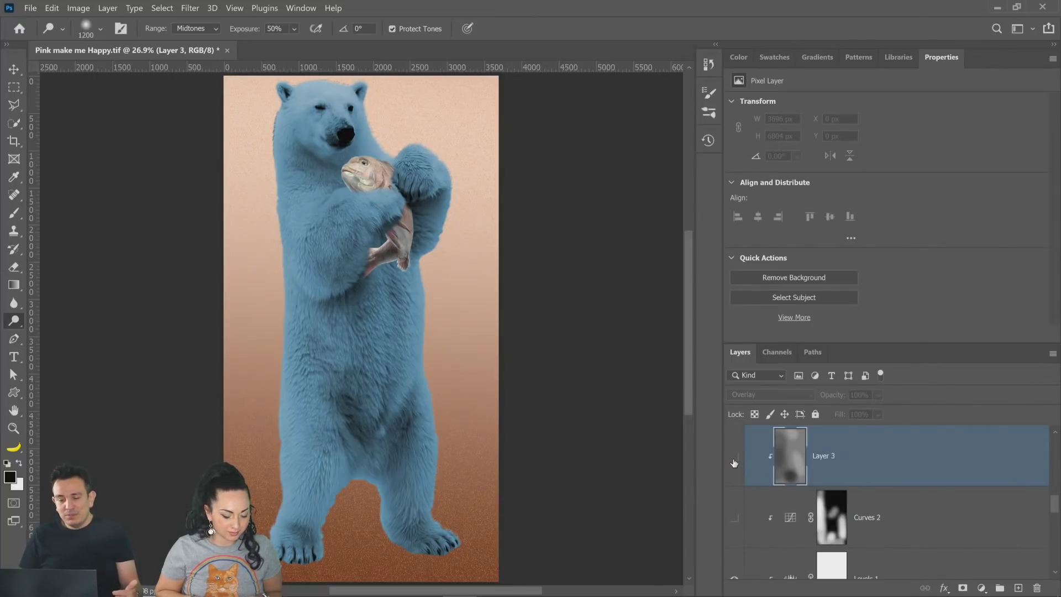
pyautogui.click(734, 517)
pyautogui.scroll(3, 887, 526)
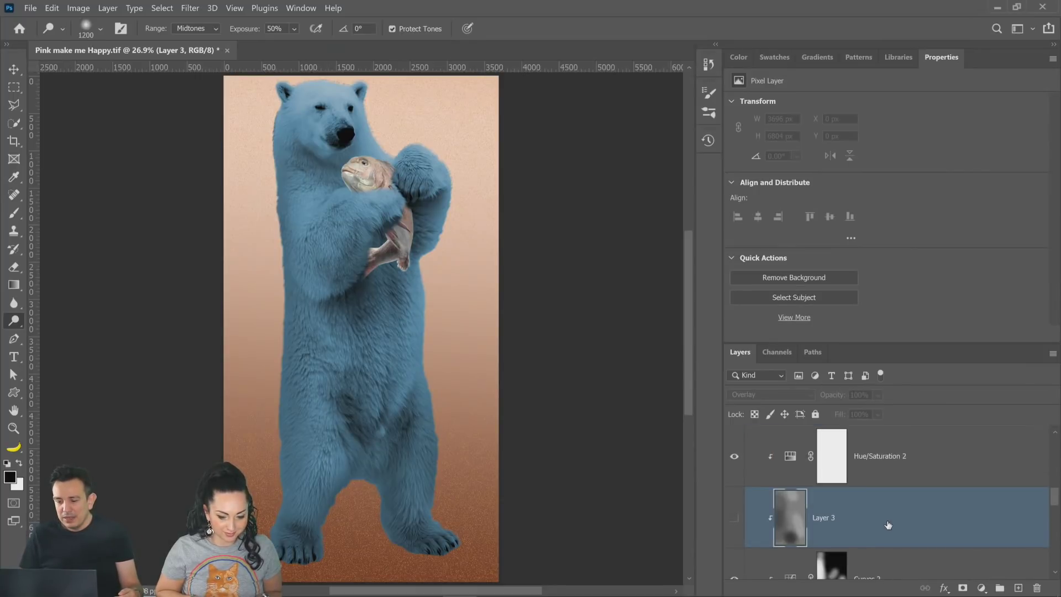
# Step: Show and select Hue/Saturation 1 above the FISH layer, and compare the fish with and without it
pyautogui.scroll(-5, 757, 485)
pyautogui.scroll(1, 756, 486)
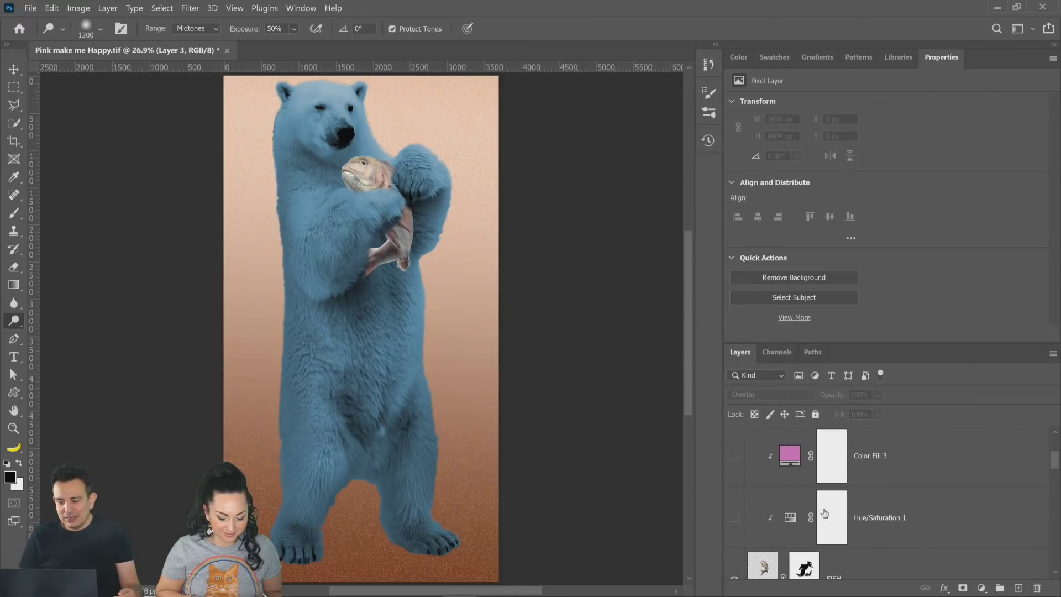
pyautogui.scroll(-1, 829, 515)
pyautogui.scroll(1, 829, 531)
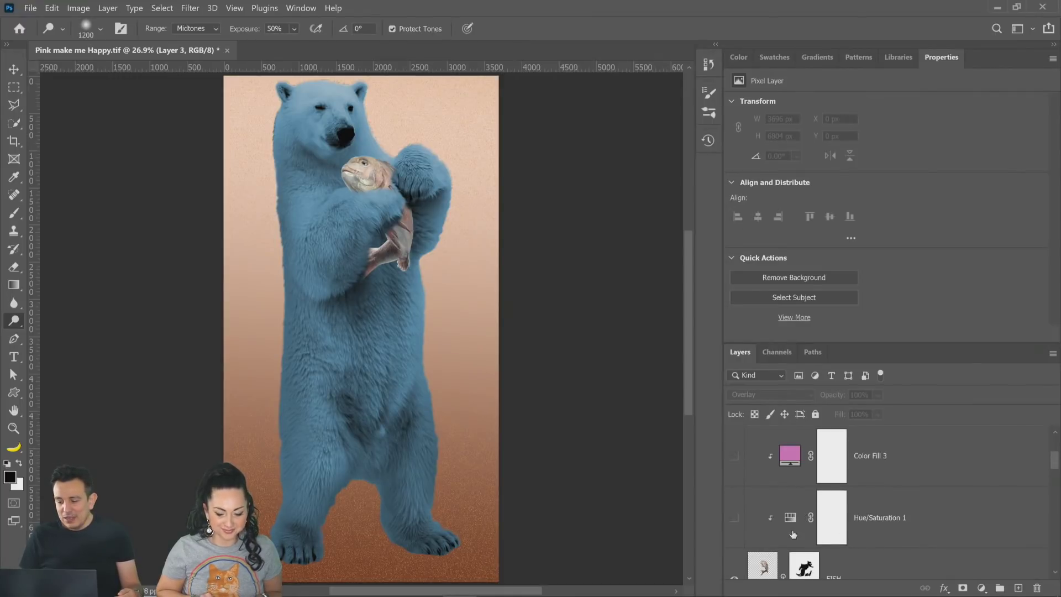
pyautogui.click(734, 519)
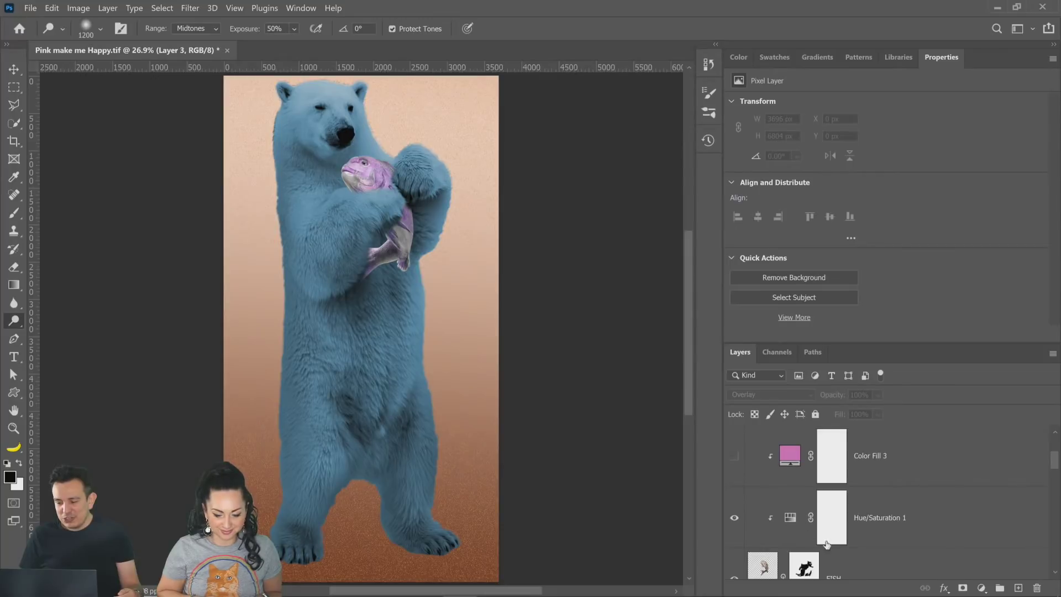
pyautogui.scroll(-1, 831, 550)
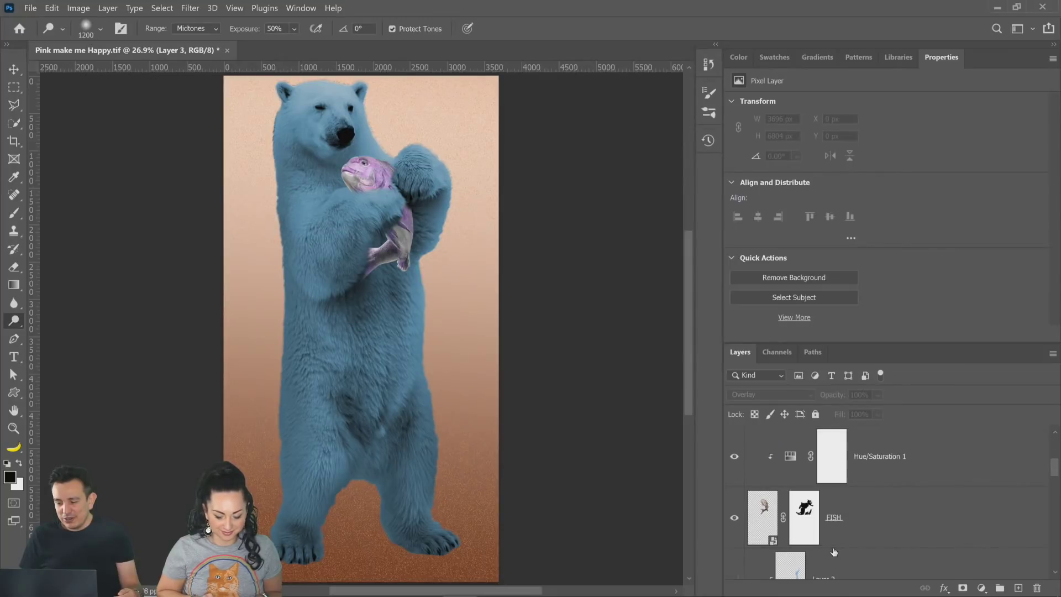
pyautogui.click(796, 470)
pyautogui.scroll(1, 784, 501)
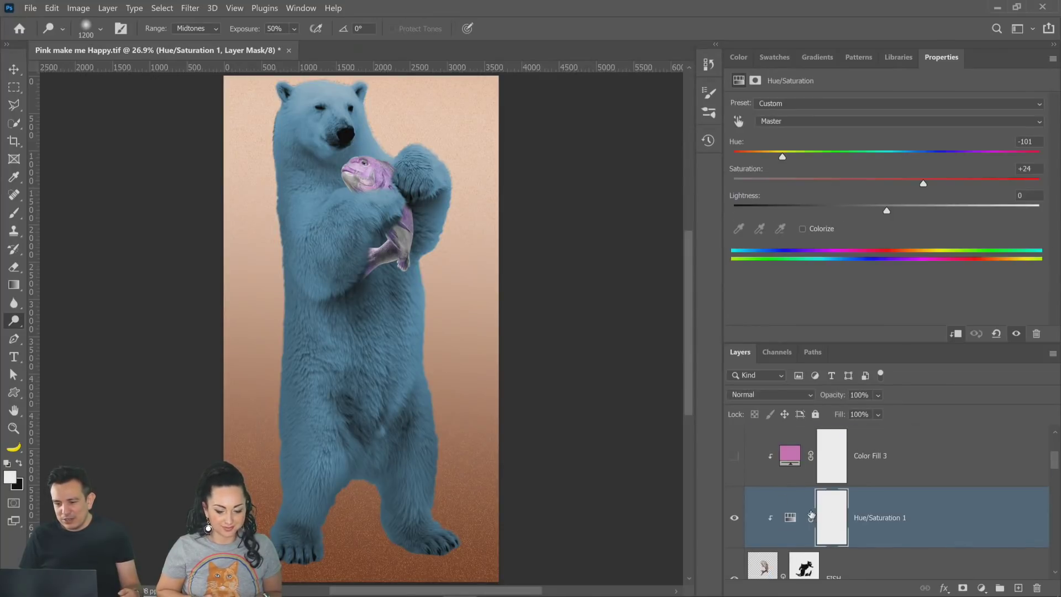
pyautogui.click(735, 520)
pyautogui.click(734, 518)
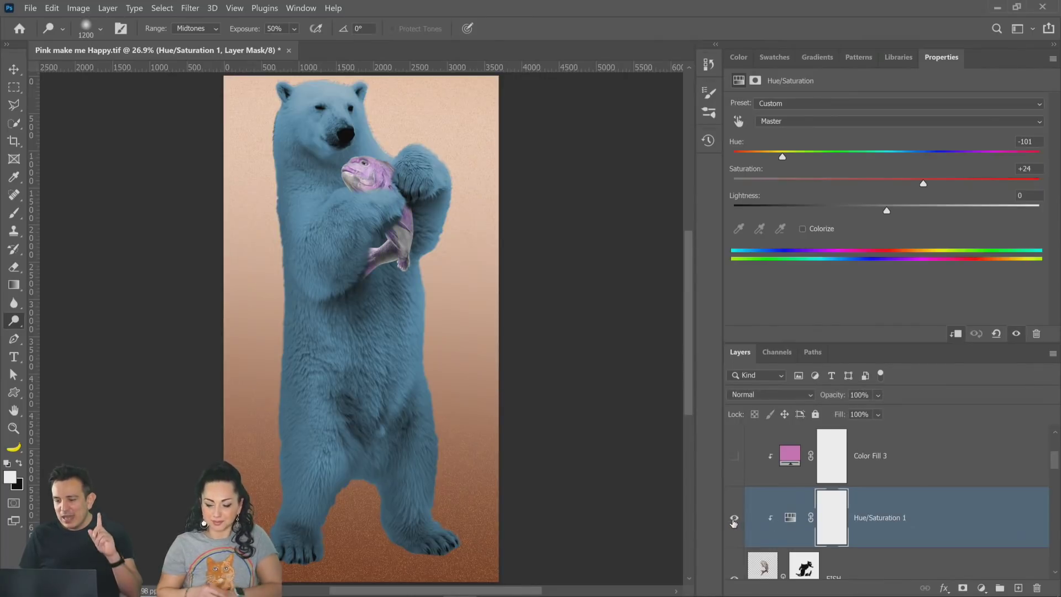
# Step: Try the Colorize option of Hue/Saturation 1 on the fish and inspect the fish's color up close
pyautogui.click(802, 228)
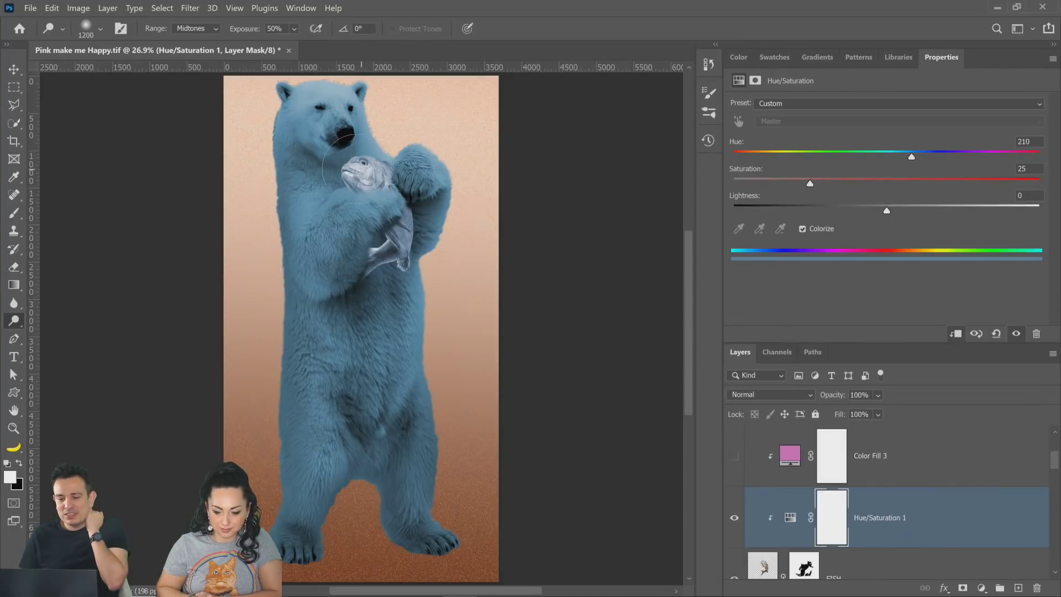
pyautogui.click(802, 229)
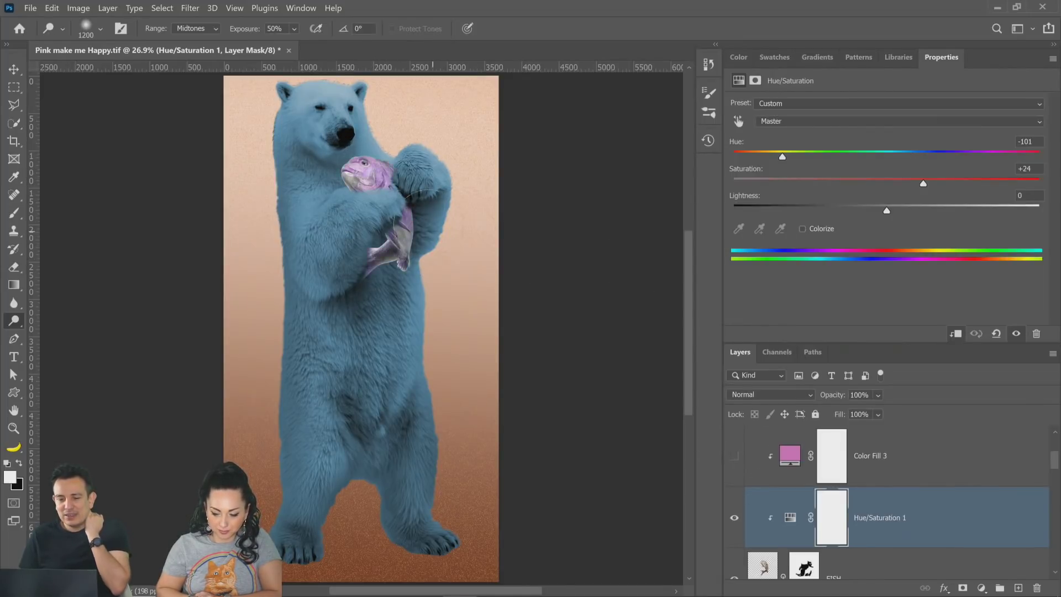
pyautogui.click(14, 428)
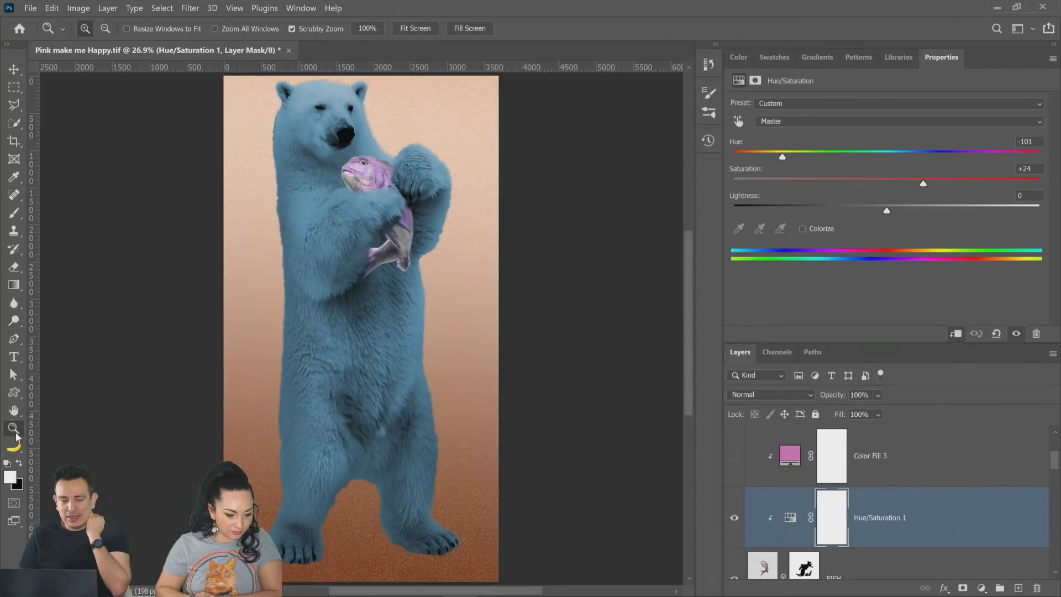
pyautogui.moveTo(366, 192); pyautogui.dragTo(339, 173)
pyautogui.hotkey('ctrl', '0')
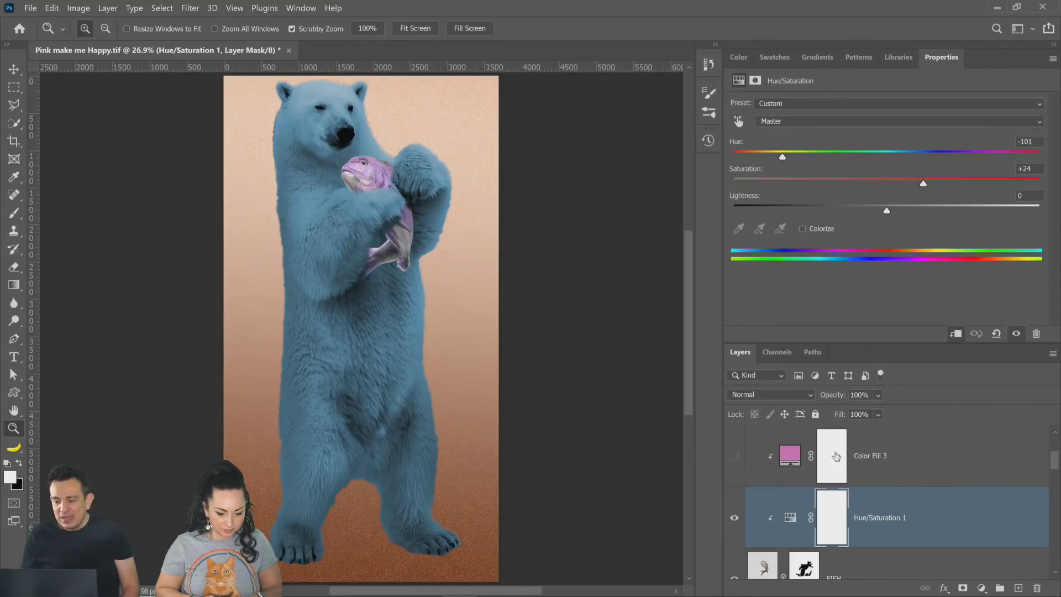
# Step: Show the pink Color Fill 3 over the fish and compare its effect with Hue/Saturation 1 hidden and shown
pyautogui.click(832, 459)
pyautogui.click(735, 457)
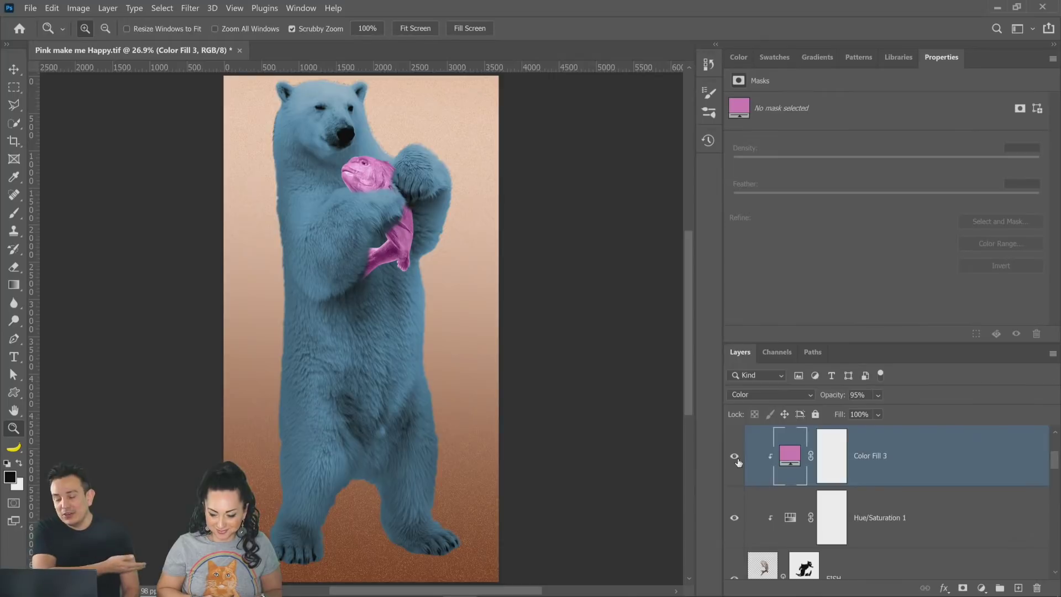
pyautogui.click(735, 520)
pyautogui.click(736, 519)
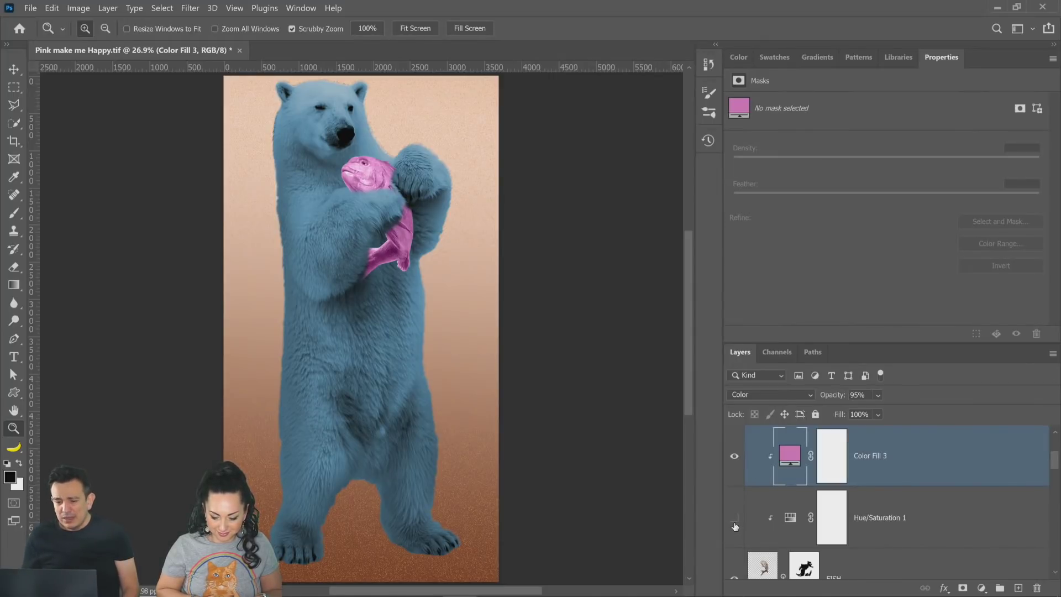
pyautogui.click(735, 519)
pyautogui.click(869, 538)
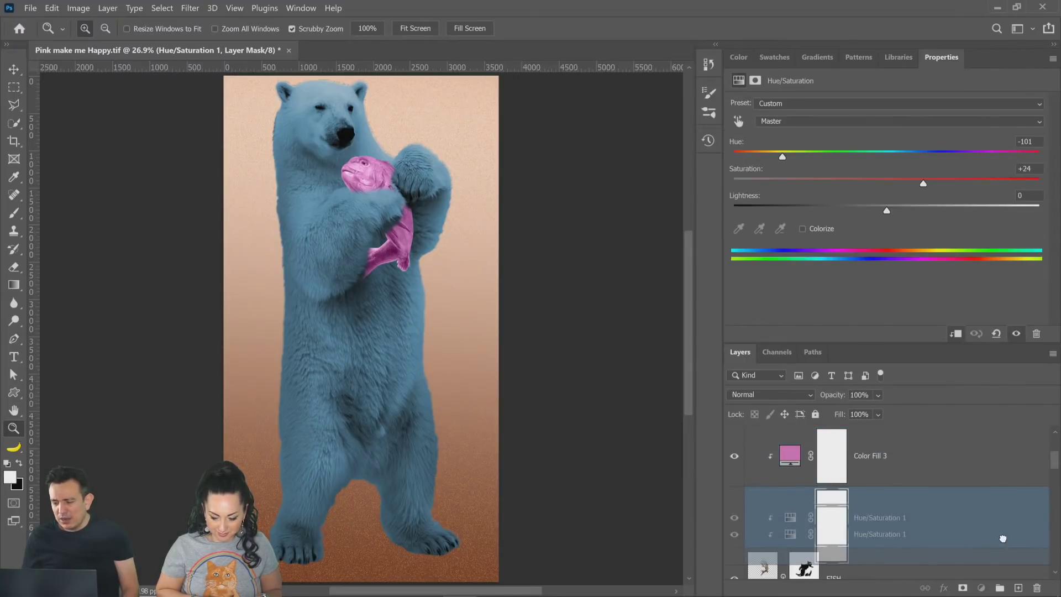
# Step: Delete Color Fill 3 and colorize the fish through Hue/Saturation 1 with hue 296 and saturation 35
pyautogui.click(928, 471)
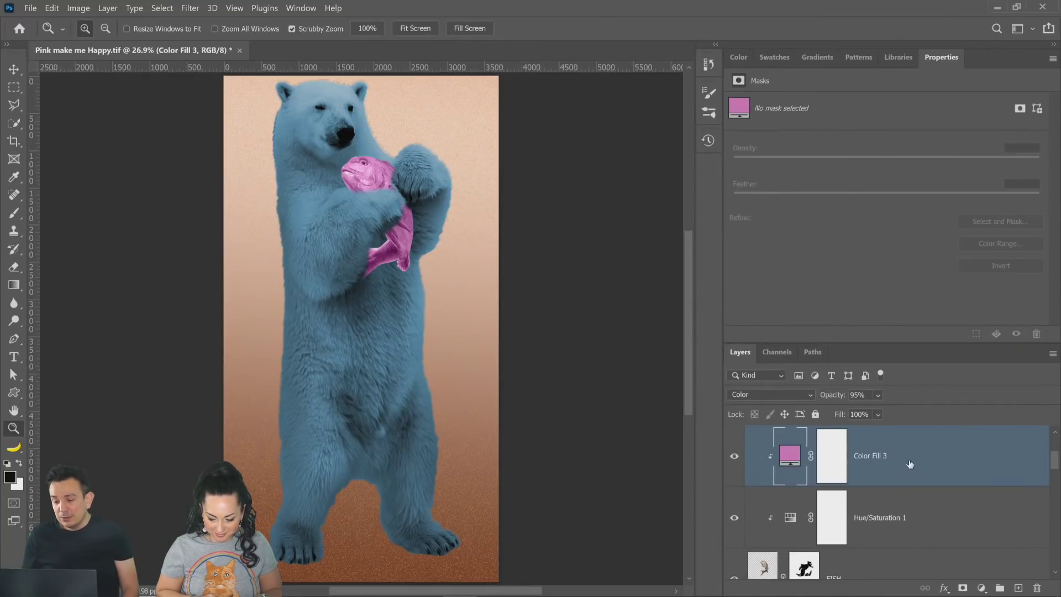
pyautogui.press('Delete')
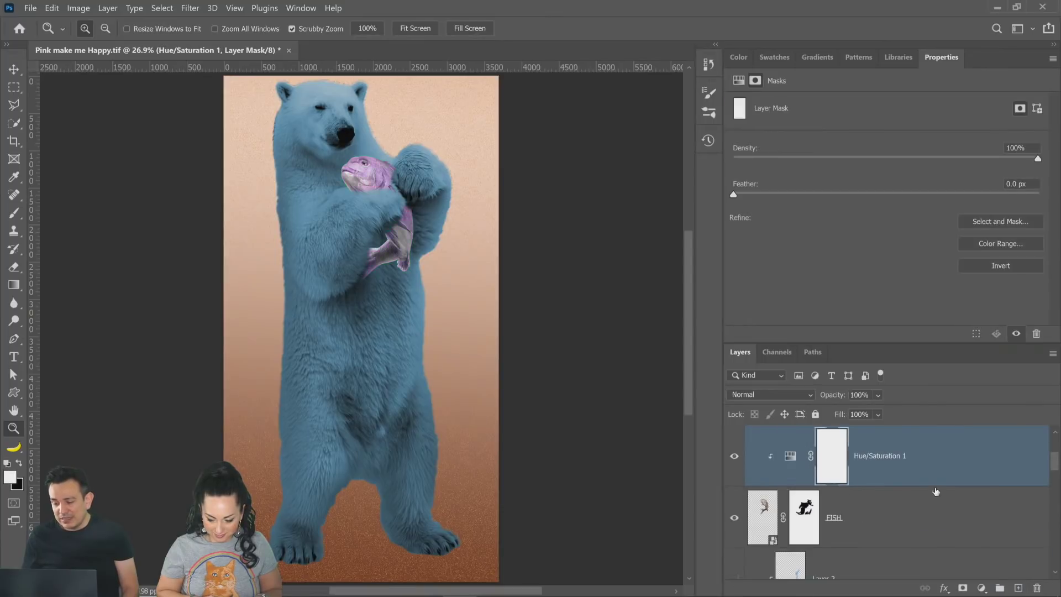
pyautogui.click(790, 456)
pyautogui.click(803, 228)
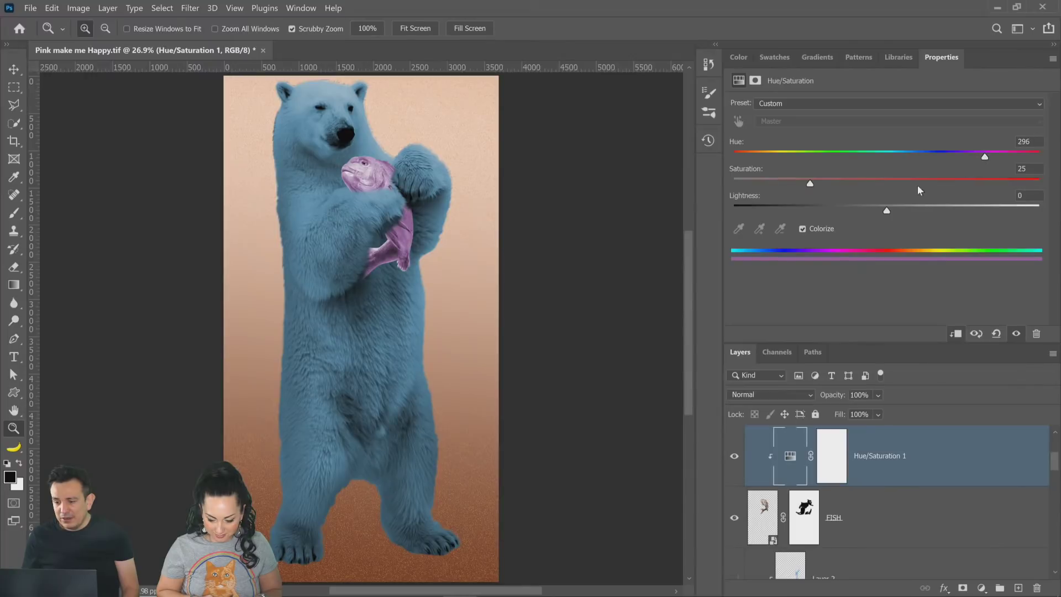
pyautogui.moveTo(814, 187)
pyautogui.mouseDown()
pyautogui.moveTo(893, 190)
pyautogui.moveTo(818, 182)
pyautogui.moveTo(856, 177)
pyautogui.moveTo(819, 182)
pyautogui.mouseUp()
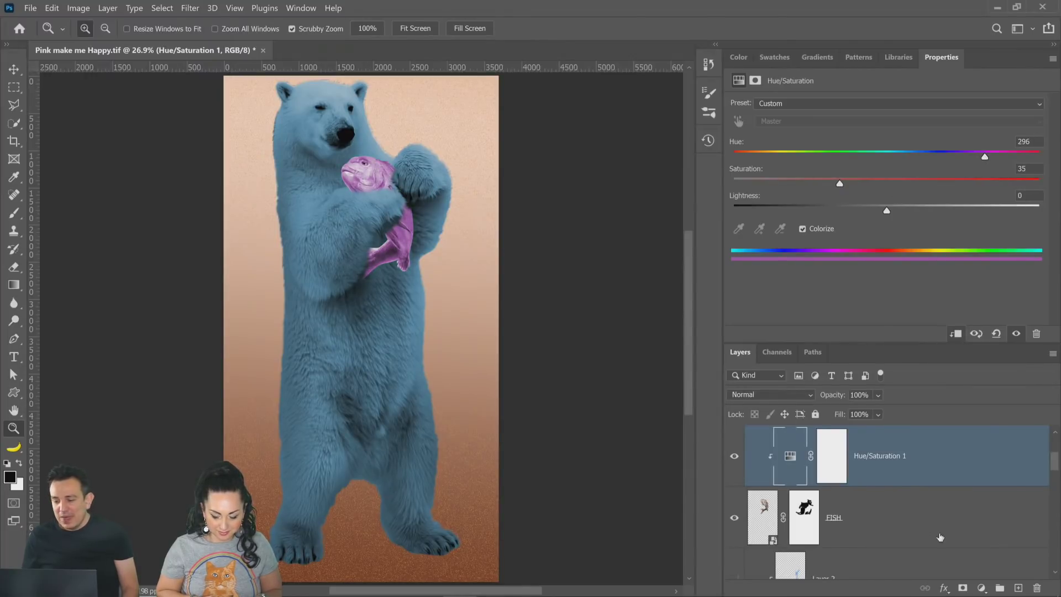
# Step: Add a clipped Levels adjustment directly above FISH with input levels 12, 0.84 and 232 and output levels 0 to 228
pyautogui.click(962, 547)
pyautogui.click(982, 589)
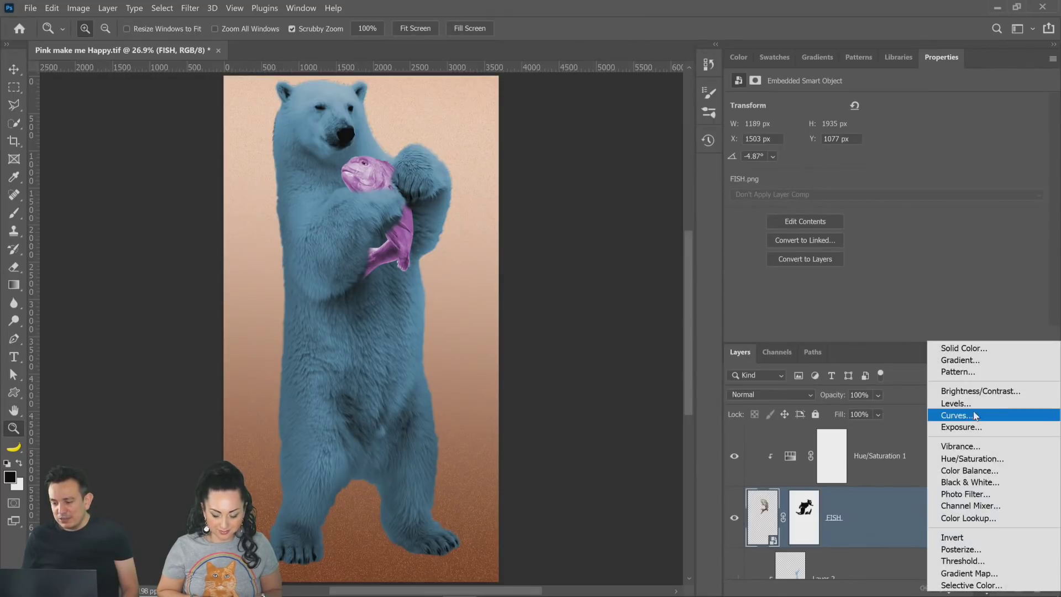
pyautogui.click(968, 401)
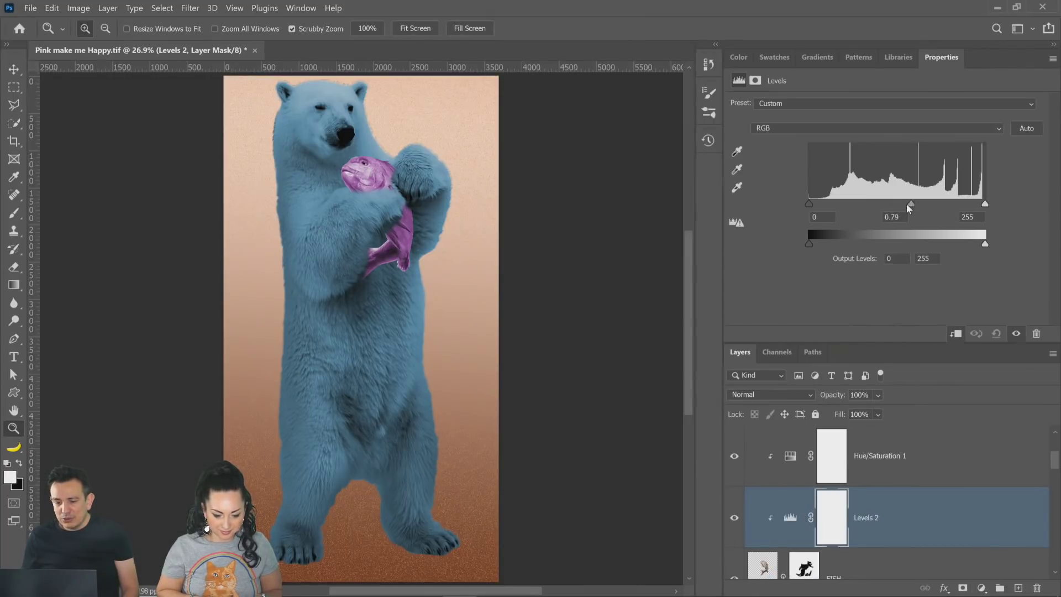
pyautogui.moveTo(985, 203); pyautogui.dragTo(967, 204)
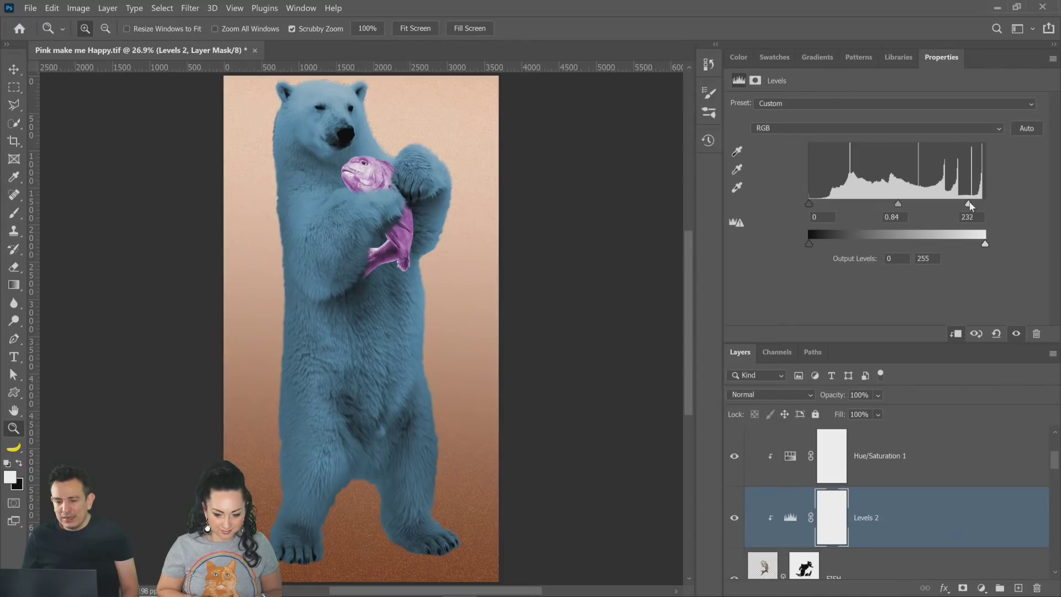
pyautogui.moveTo(984, 245); pyautogui.dragTo(959, 245)
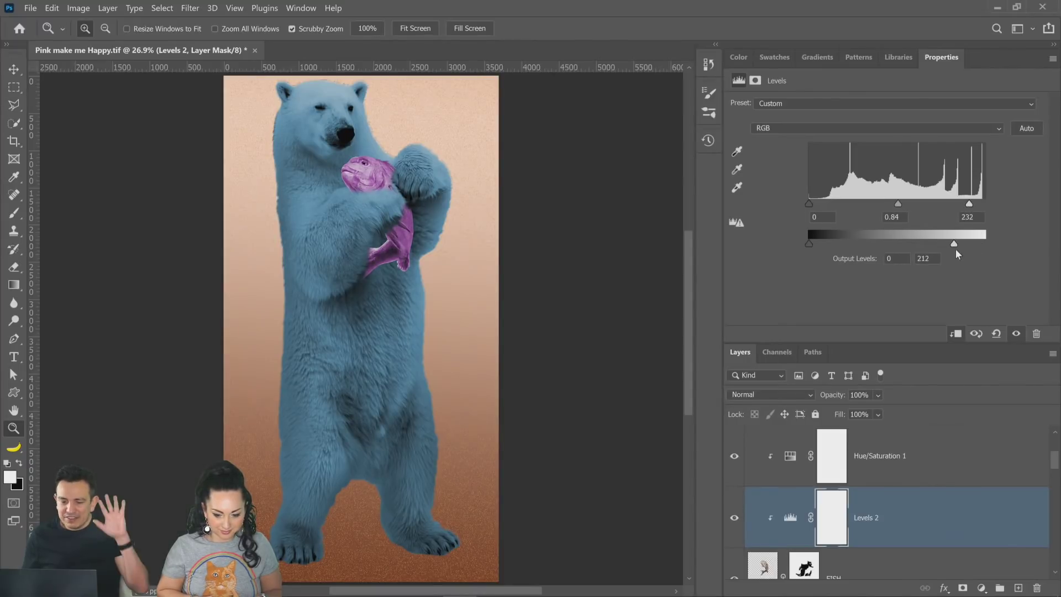
pyautogui.moveTo(809, 204); pyautogui.dragTo(819, 205)
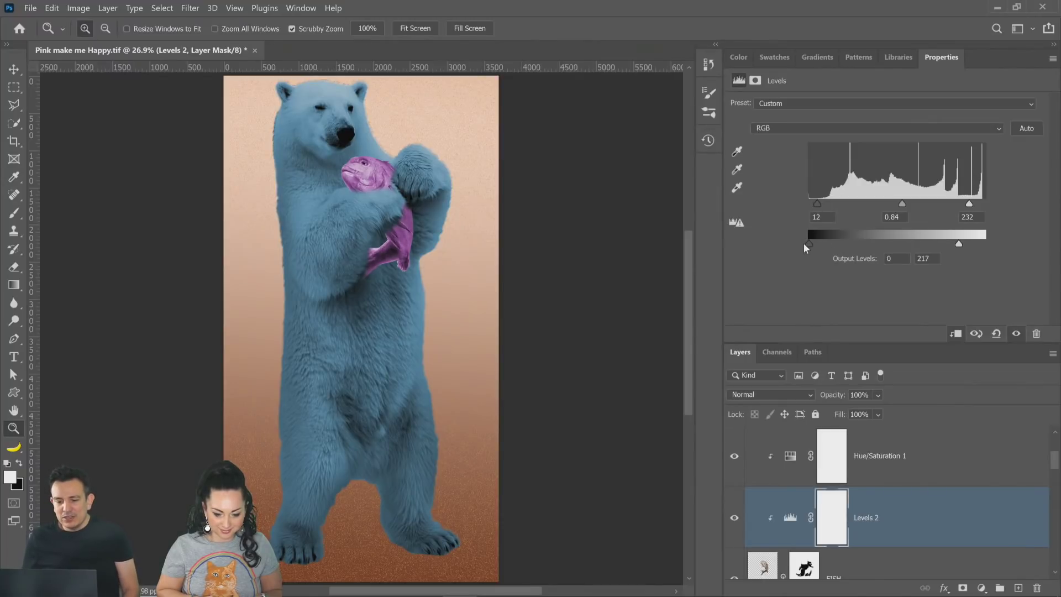
pyautogui.moveTo(959, 245); pyautogui.dragTo(969, 245)
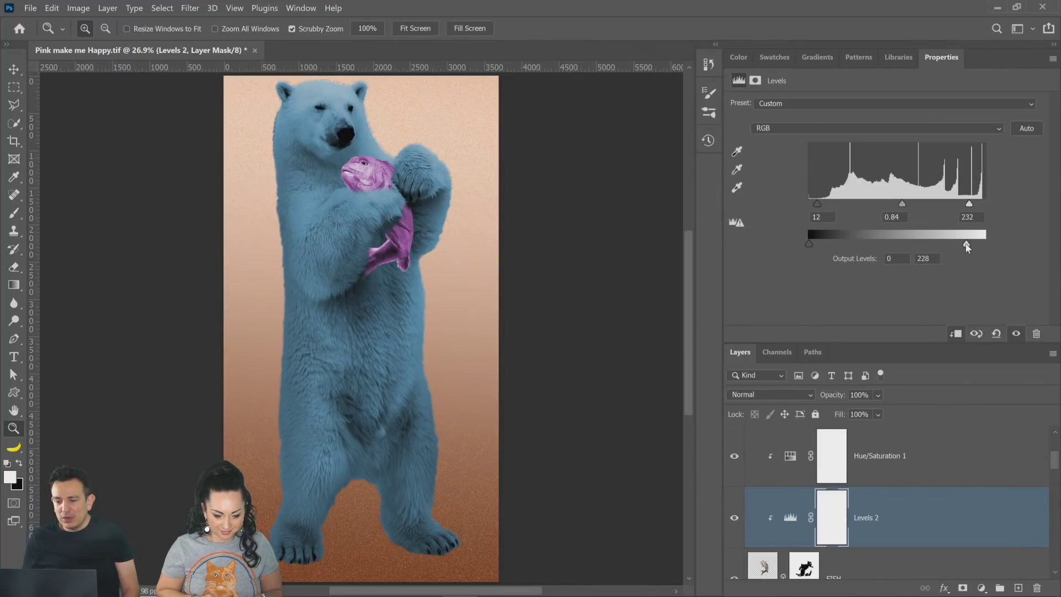
# Step: Add an empty clipped layer directly above FISH, and hide Levels 2 and Hue/Saturation 1
pyautogui.click(912, 574)
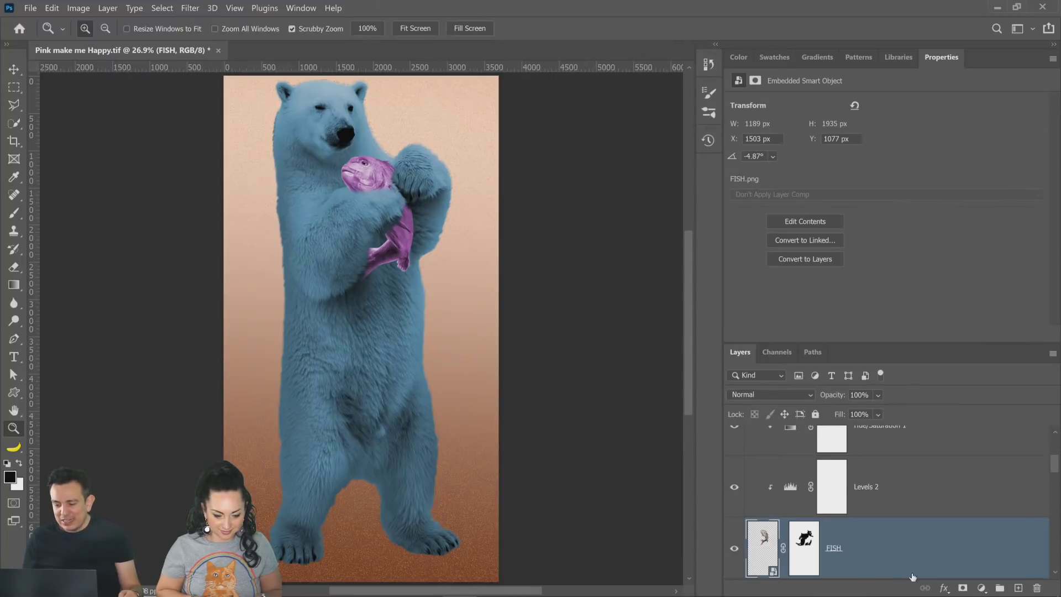
pyautogui.click(1018, 588)
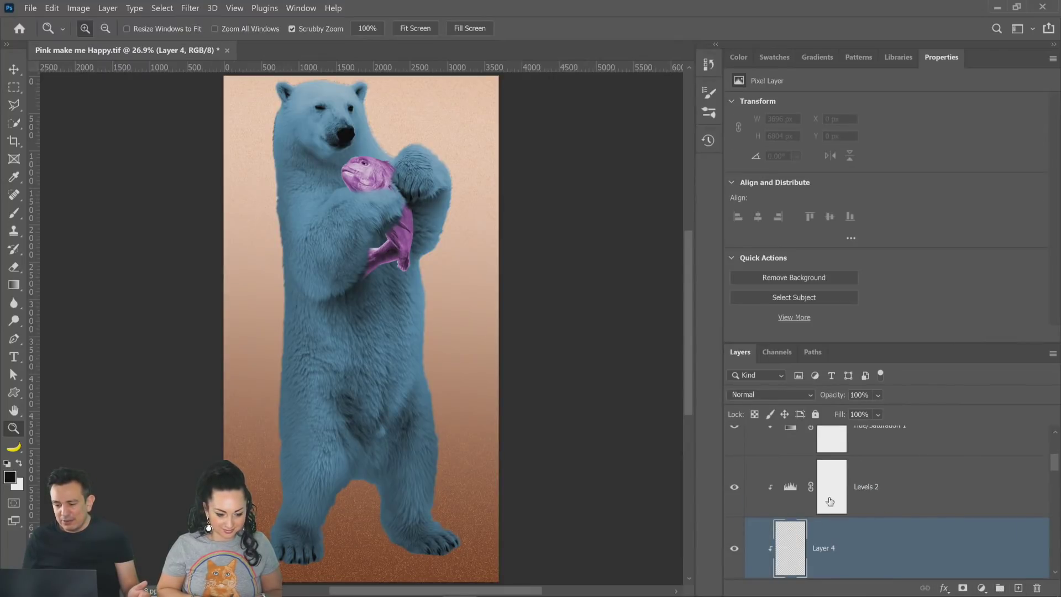
pyautogui.click(736, 449)
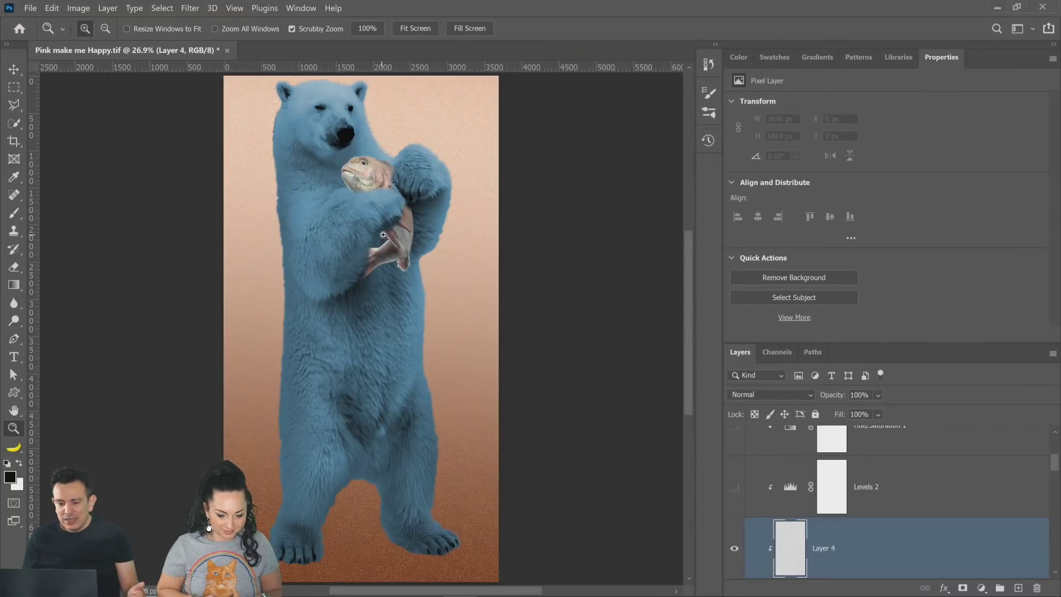
# Step: Sample a dark shadow tone near the fish's tail as the foreground color
pyautogui.moveTo(383, 235); pyautogui.dragTo(383, 235)
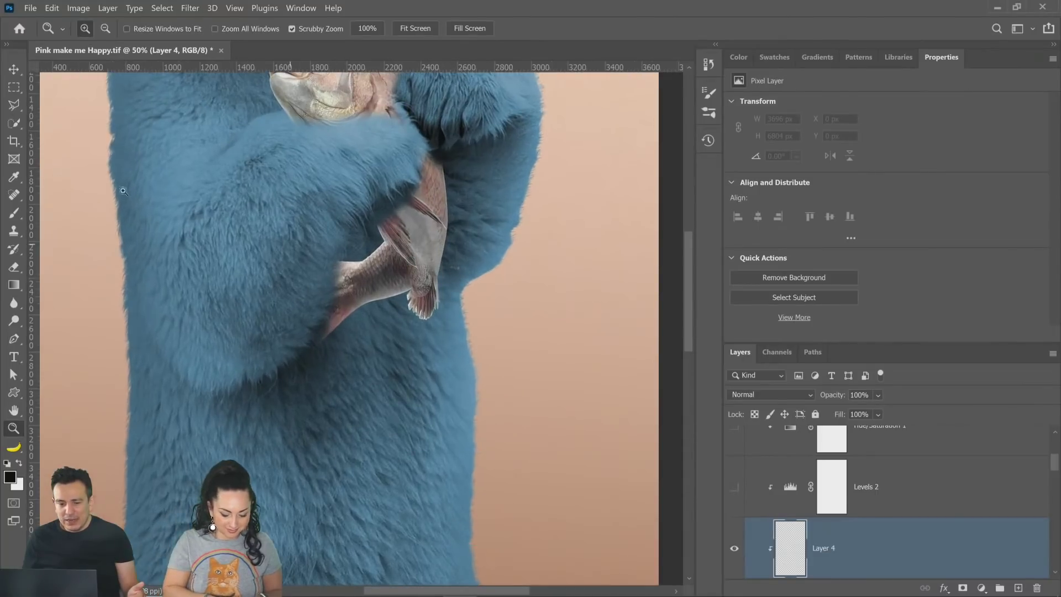
pyautogui.click(15, 177)
pyautogui.click(403, 262)
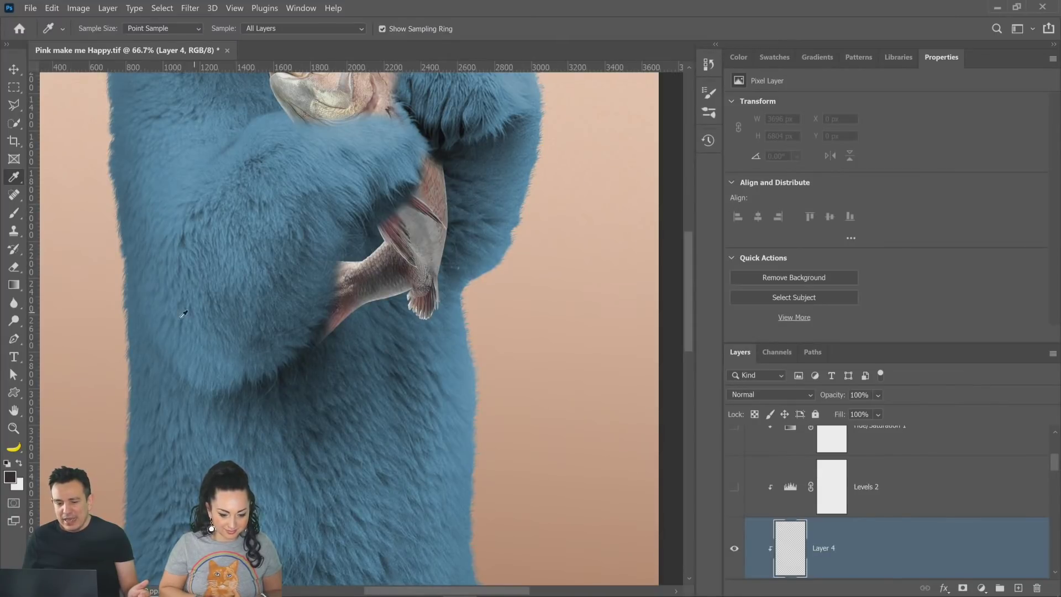
pyautogui.scroll(-1, 929, 560)
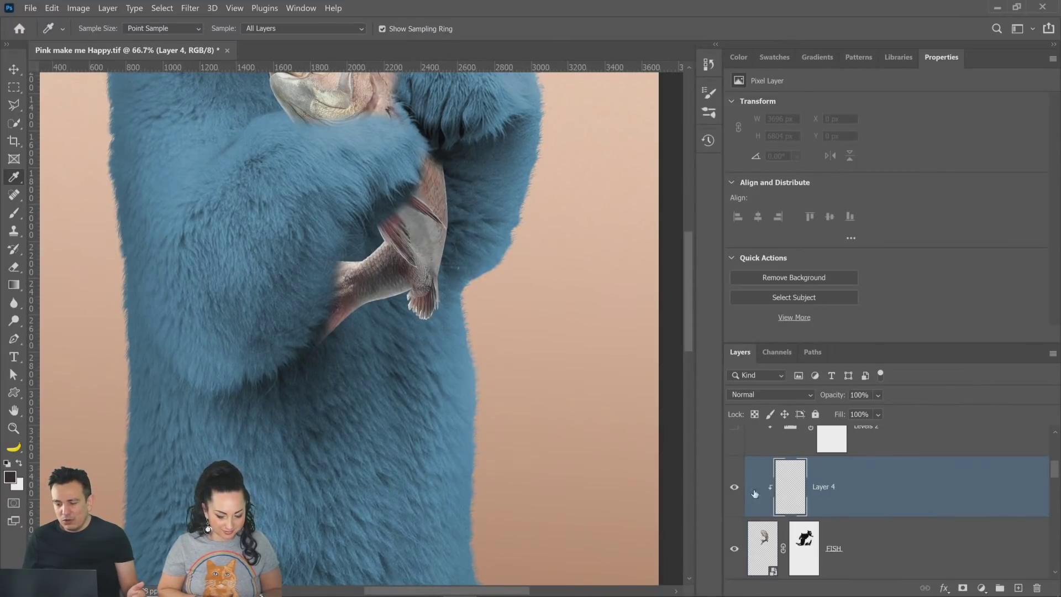
# Step: Paint dark shading over the fish's tail, body edges and head on Layer 4 with a 200 px brush at 53% opacity and 67% flow
pyautogui.click(14, 213)
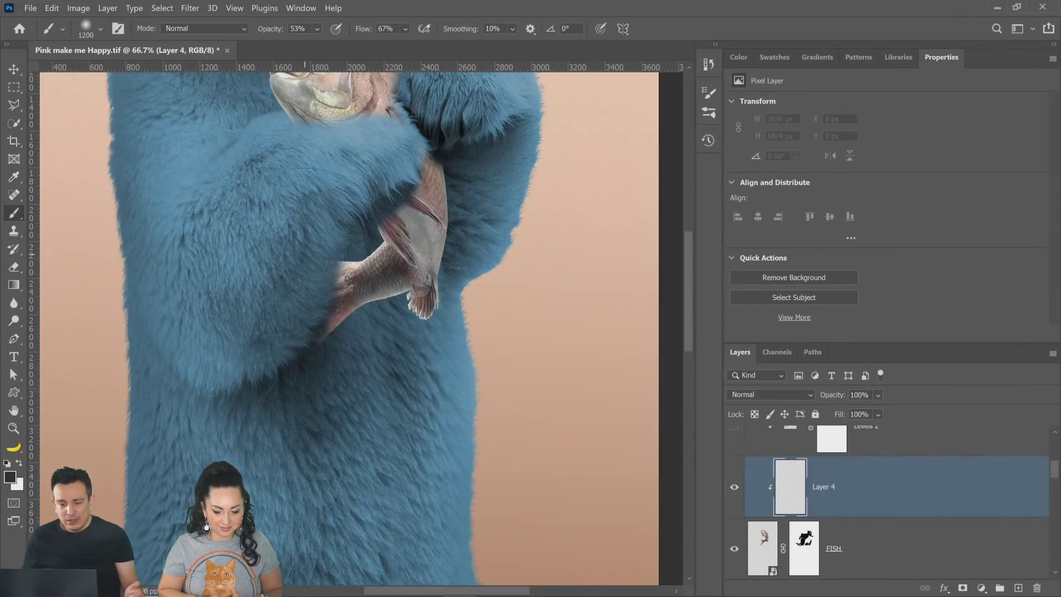
pyautogui.press('[')
pyautogui.press('[')
pyautogui.press('[')
pyautogui.press('[')
pyautogui.press('[')
pyautogui.press('[')
pyautogui.press('[')
pyautogui.press('[')
pyautogui.press('[')
pyautogui.press('[')
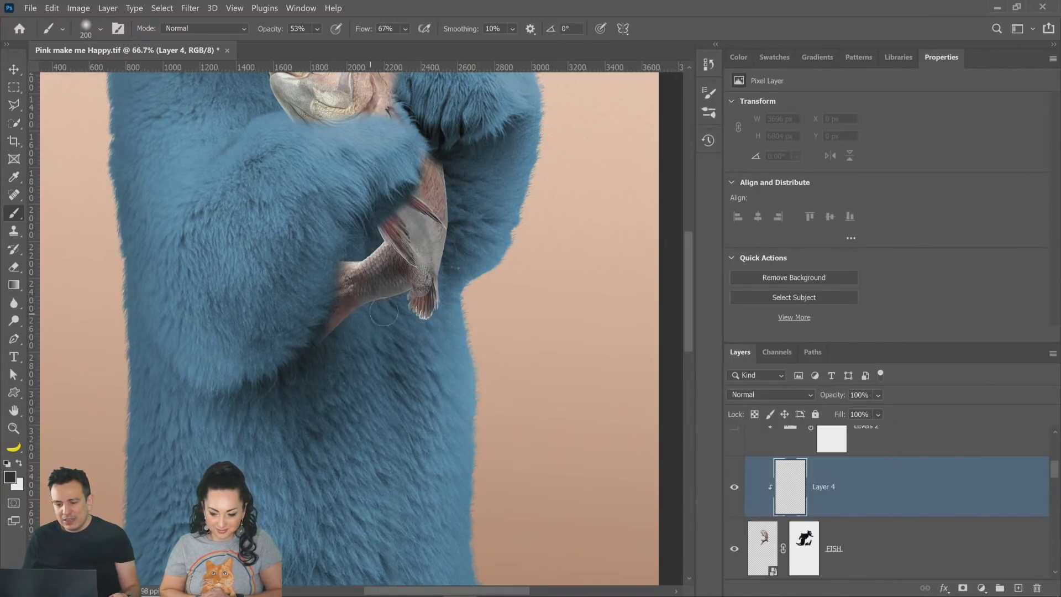
pyautogui.moveTo(384, 313)
pyautogui.mouseDown()
pyautogui.moveTo(356, 317)
pyautogui.moveTo(399, 306)
pyautogui.moveTo(372, 318)
pyautogui.moveTo(419, 320)
pyautogui.mouseUp()
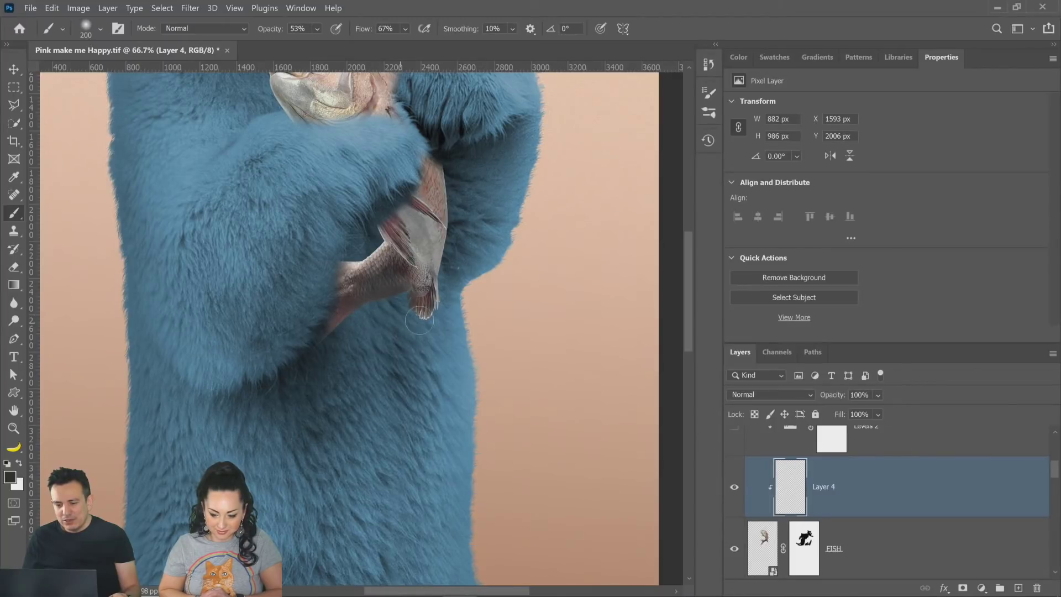
pyautogui.moveTo(451, 261)
pyautogui.mouseDown()
pyautogui.moveTo(466, 212)
pyautogui.moveTo(459, 185)
pyautogui.moveTo(461, 199)
pyautogui.mouseUp()
pyautogui.moveTo(373, 250)
pyautogui.mouseDown()
pyautogui.moveTo(327, 283)
pyautogui.moveTo(306, 318)
pyautogui.moveTo(325, 289)
pyautogui.moveTo(315, 325)
pyautogui.moveTo(325, 316)
pyautogui.moveTo(354, 248)
pyautogui.moveTo(338, 283)
pyautogui.moveTo(370, 239)
pyautogui.moveTo(431, 300)
pyautogui.moveTo(412, 325)
pyautogui.moveTo(399, 480)
pyautogui.mouseUp()
pyautogui.moveTo(442, 332)
pyautogui.mouseDown()
pyautogui.moveTo(417, 256)
pyautogui.moveTo(430, 274)
pyautogui.moveTo(420, 389)
pyautogui.moveTo(387, 182)
pyautogui.moveTo(401, 232)
pyautogui.moveTo(274, 224)
pyautogui.moveTo(276, 242)
pyautogui.mouseUp()
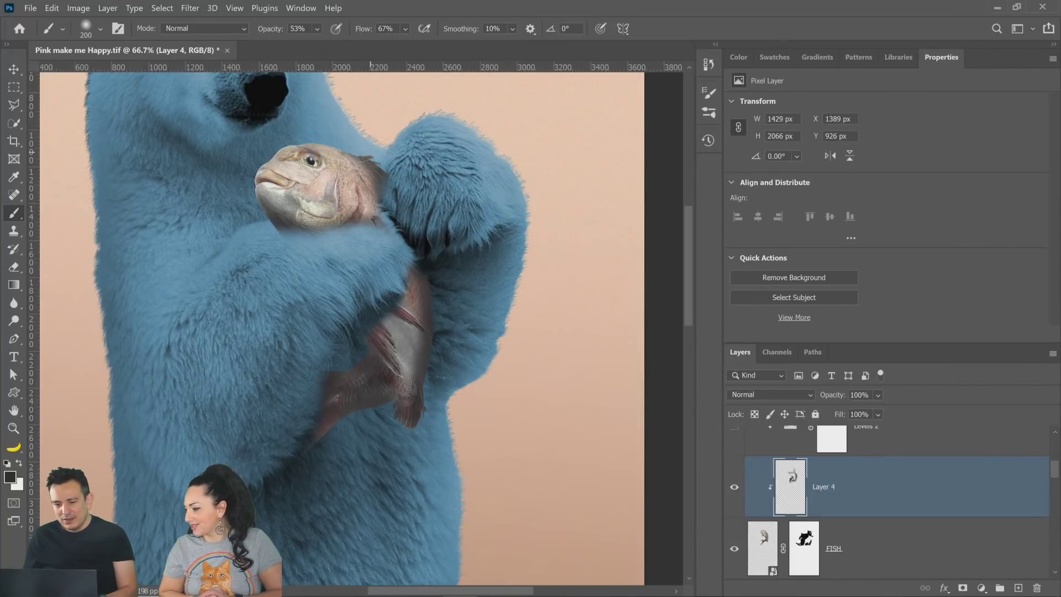
# Step: Extend the dark shading along the fish's body edge below the raised paw and compare the fish with Layer 4 hidden and shown
pyautogui.moveTo(437, 266); pyautogui.dragTo(451, 335)
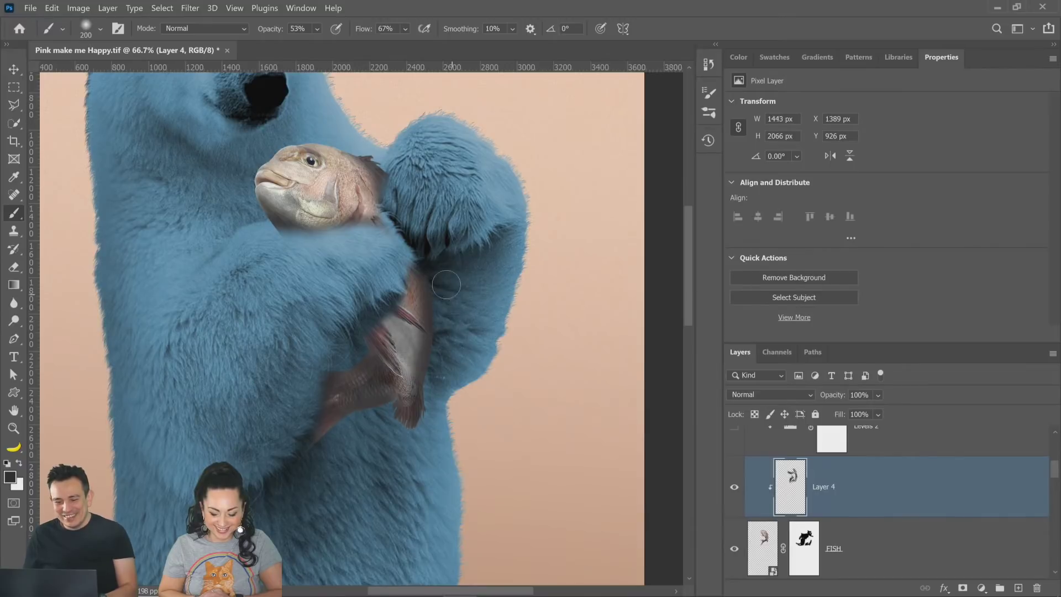
pyautogui.click(735, 487)
pyautogui.click(734, 487)
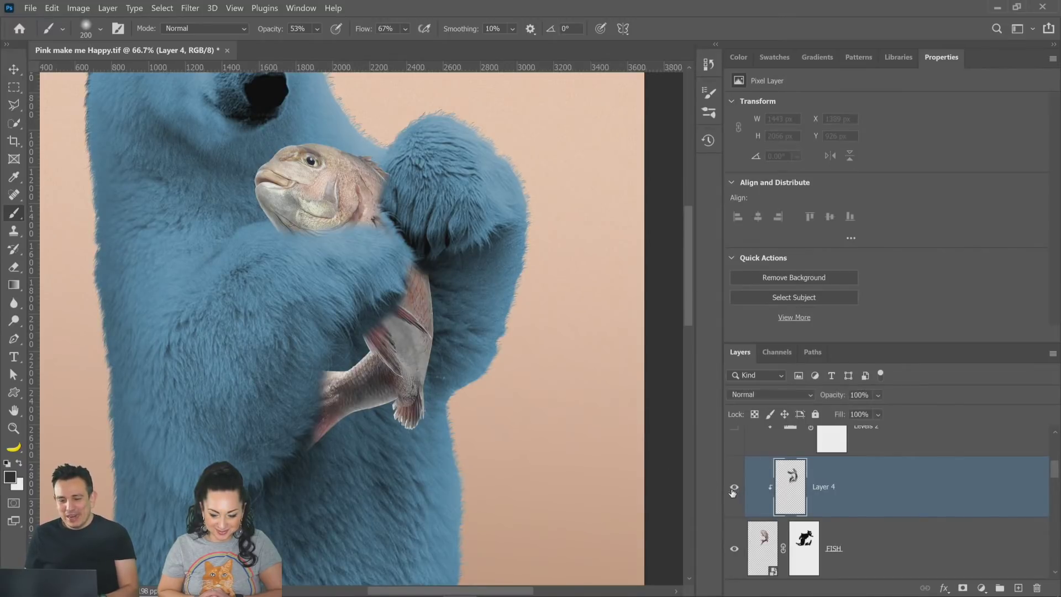
pyautogui.click(734, 487)
pyautogui.click(735, 487)
# Step: Turn the visibility of Levels 2, Hue/Saturation 1 and Brightness/Contrast 1 back on above the fish
pyautogui.doubleClick(14, 410)
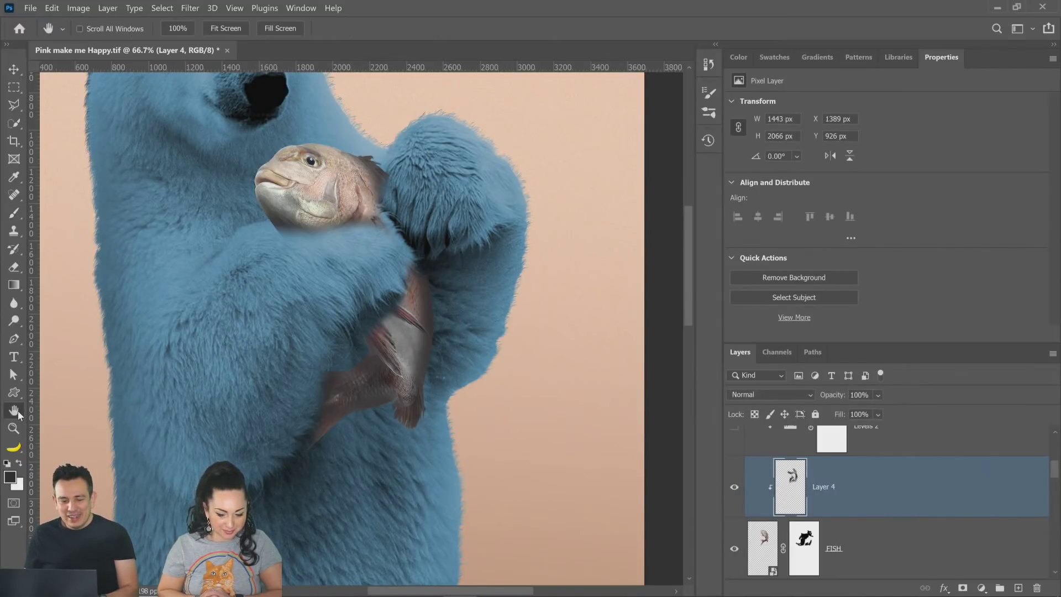
pyautogui.scroll(2, 783, 520)
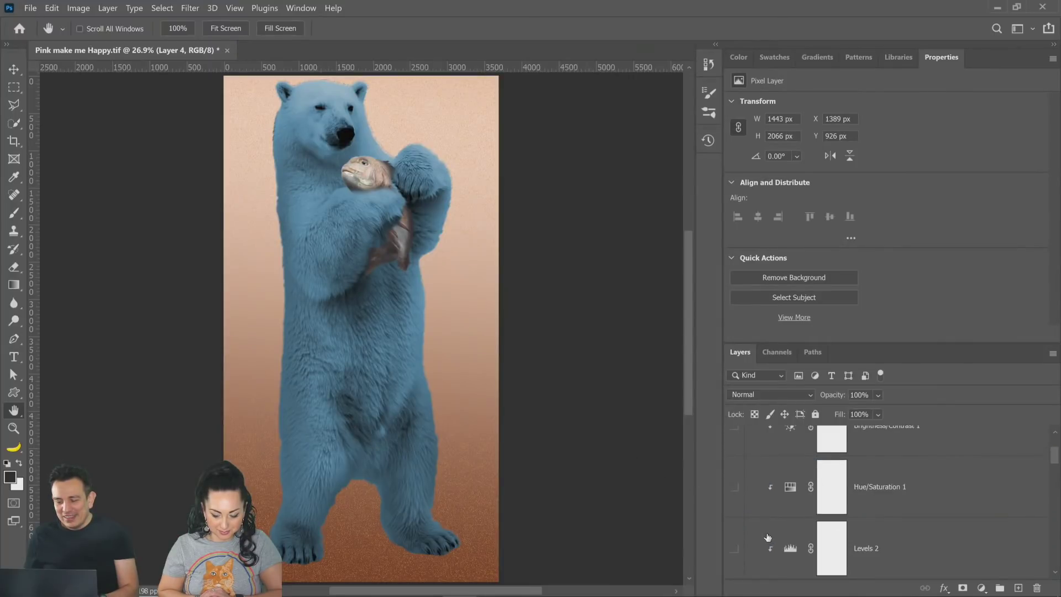
pyautogui.click(735, 547)
pyautogui.click(734, 488)
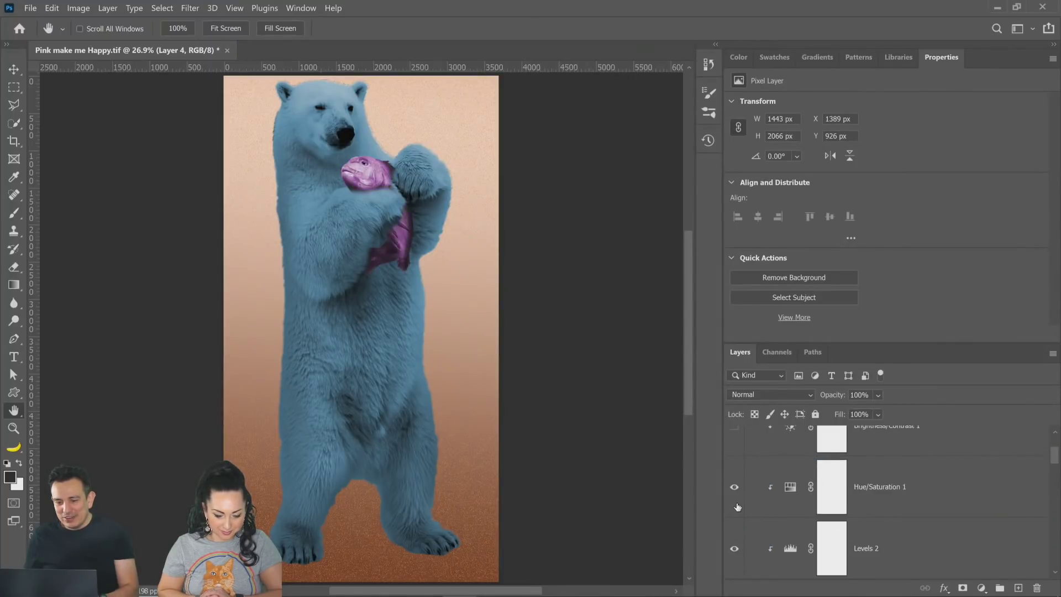
pyautogui.scroll(1, 735, 507)
pyautogui.click(735, 487)
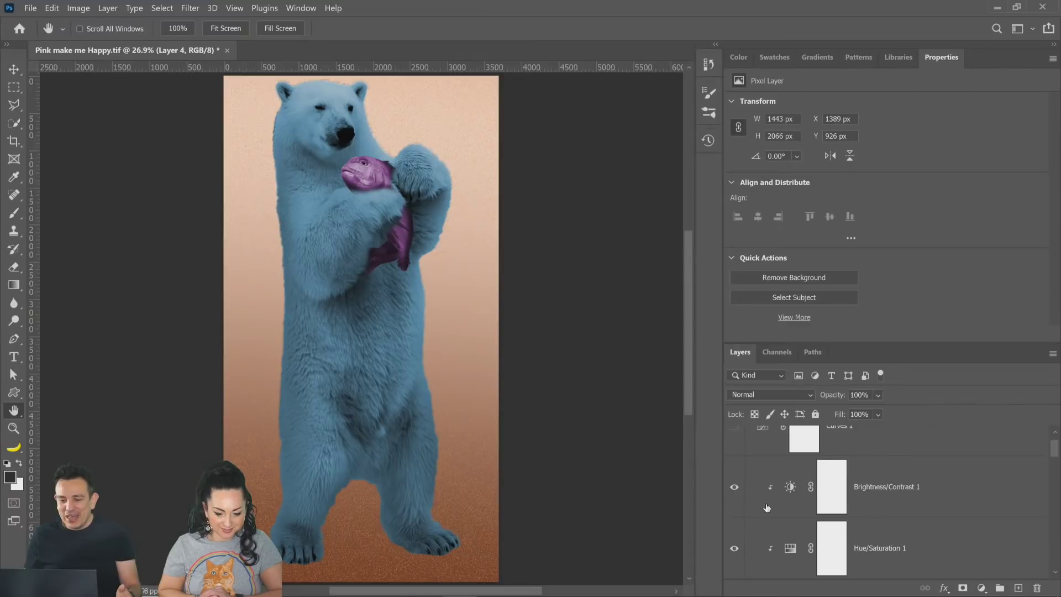
# Step: Lower the opacity of the fish's shading layer, Layer 4, to 40%
pyautogui.scroll(1, 767, 507)
pyautogui.scroll(-5, 767, 506)
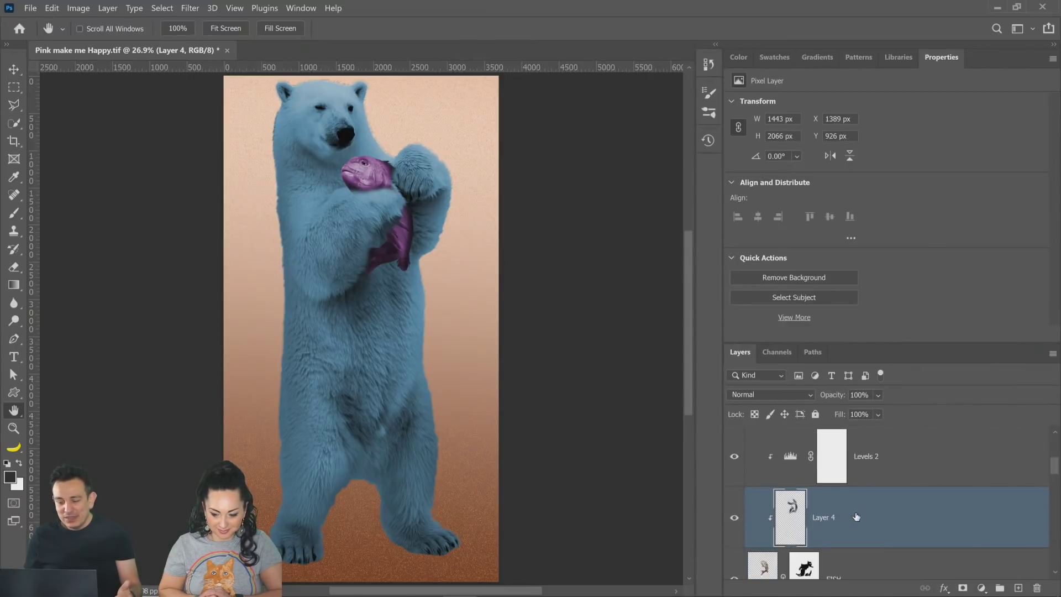
pyautogui.moveTo(835, 397); pyautogui.dragTo(759, 396)
# Step: Check the fish's Hue/Saturation 1 settings and compare the image with Curves 1 shown and hidden
pyautogui.scroll(2, 904, 548)
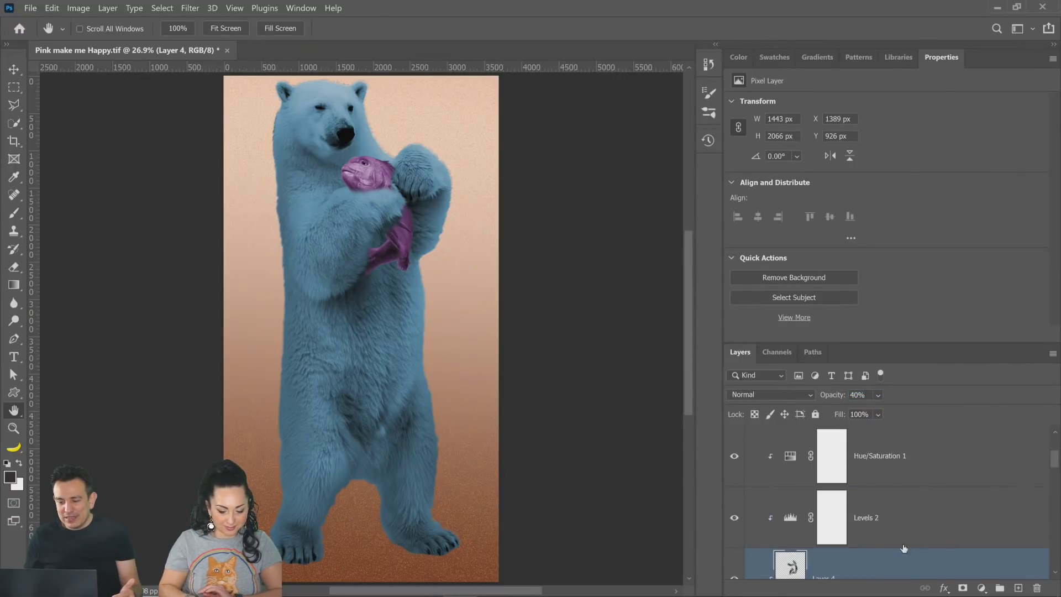
pyautogui.click(889, 479)
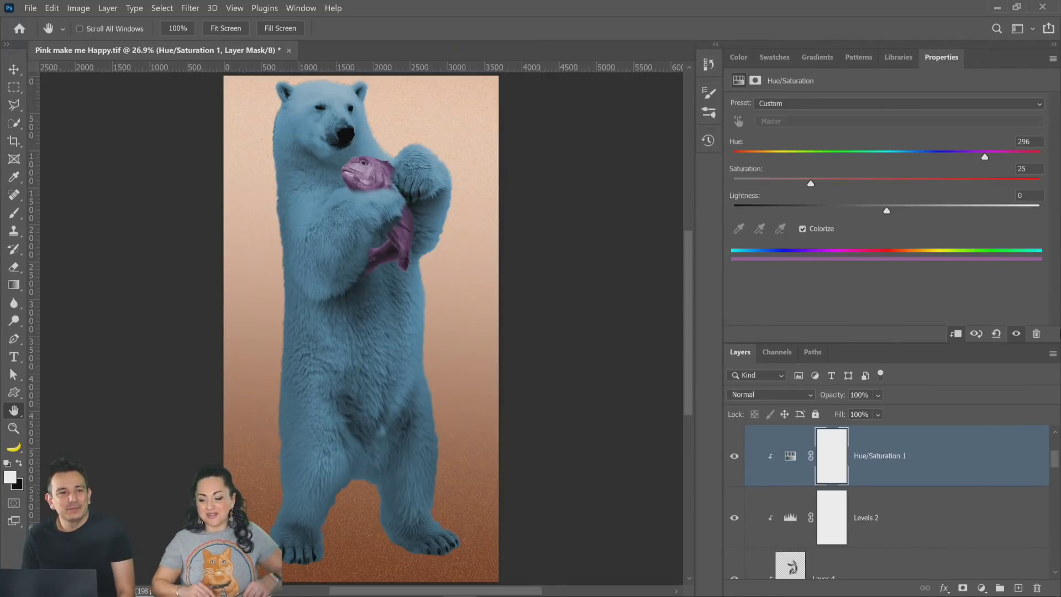
pyautogui.scroll(2, 911, 507)
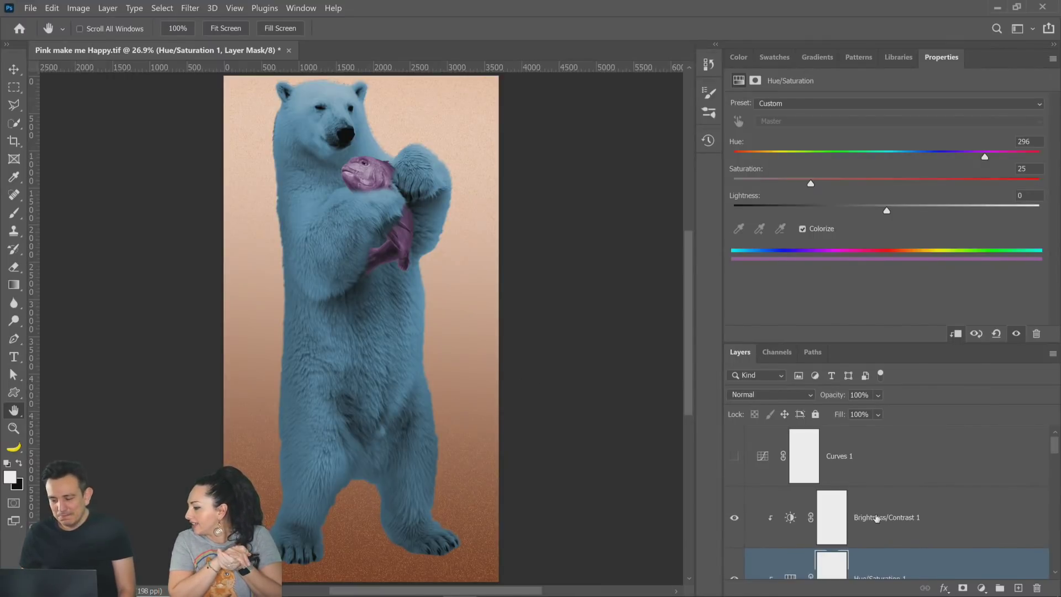
pyautogui.click(732, 458)
pyautogui.click(737, 458)
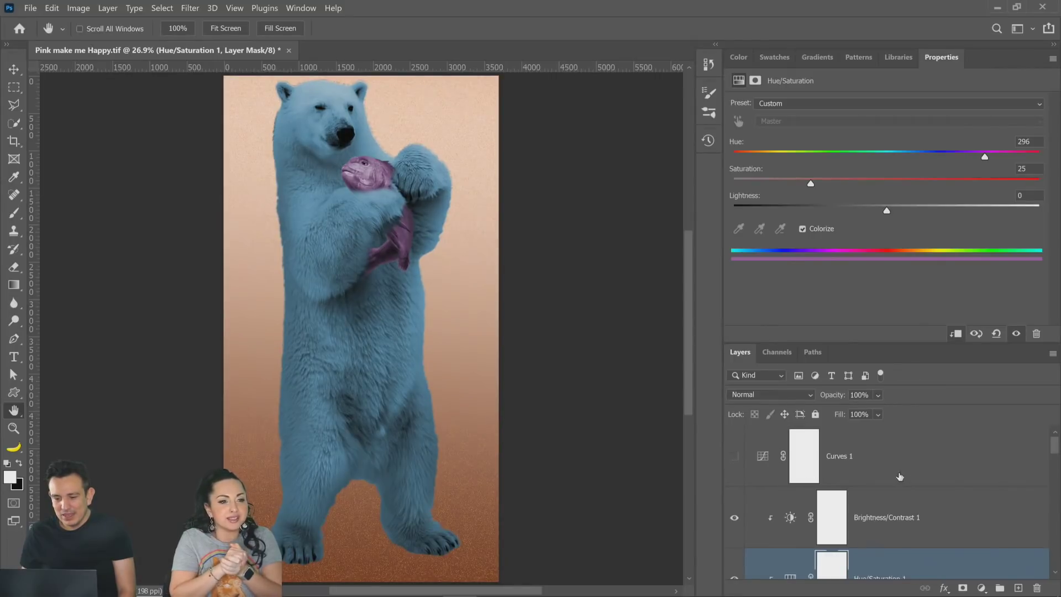
# Step: Add a Black & White adjustment layer directly above Curves 1
pyautogui.click(937, 476)
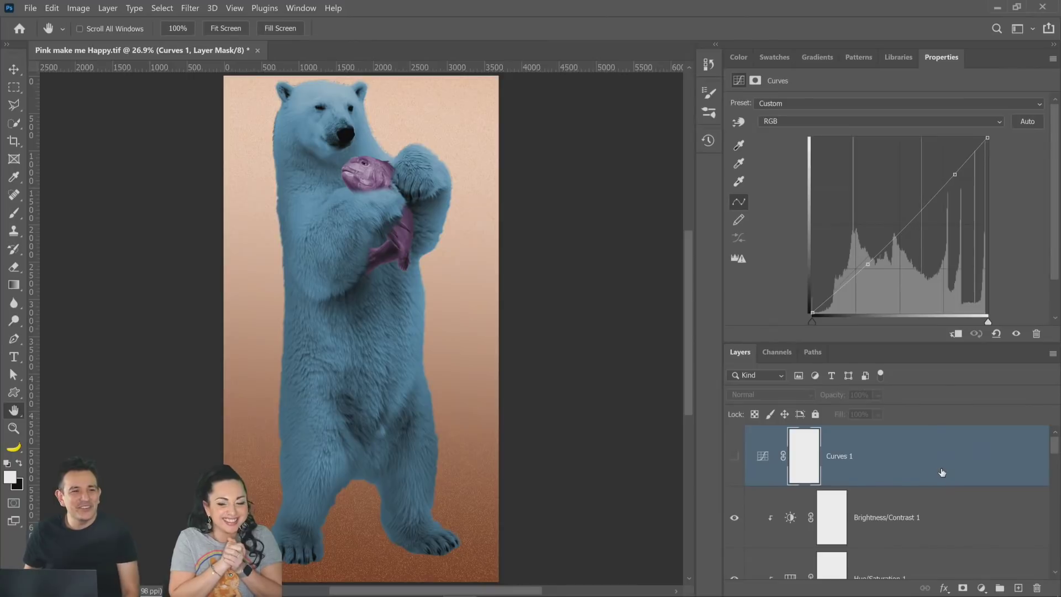
pyautogui.click(981, 587)
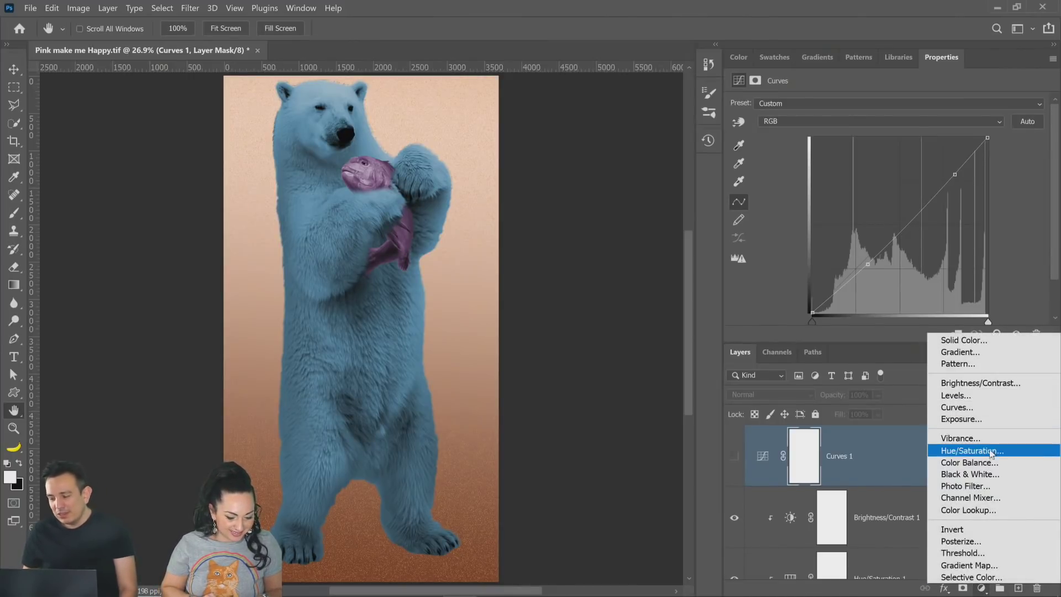
pyautogui.click(993, 475)
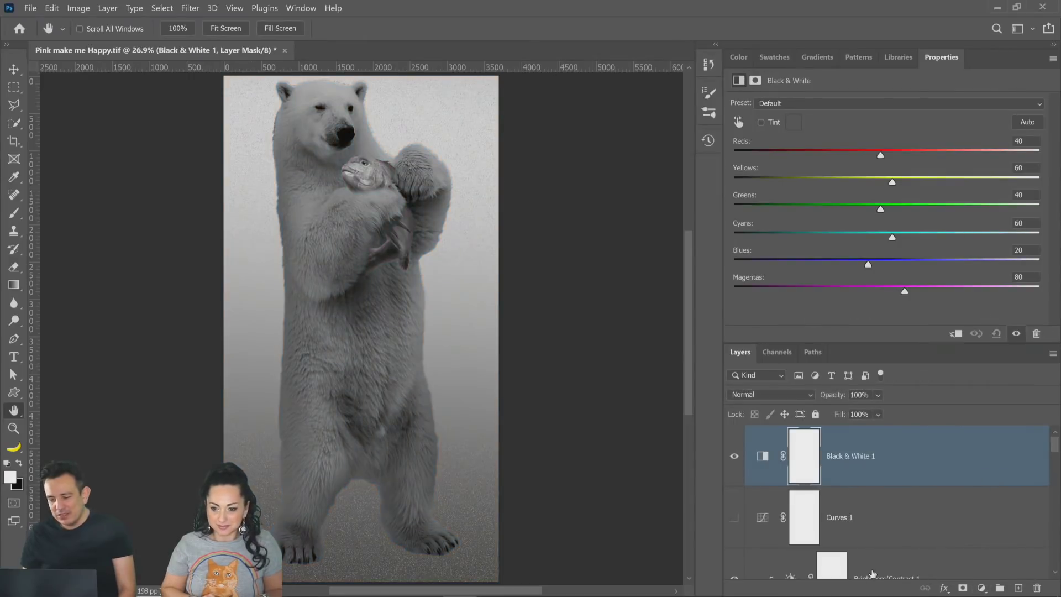
# Step: Hide Black & White 1 and add a Hue/Saturation adjustment layer above it
pyautogui.click(734, 456)
pyautogui.click(981, 587)
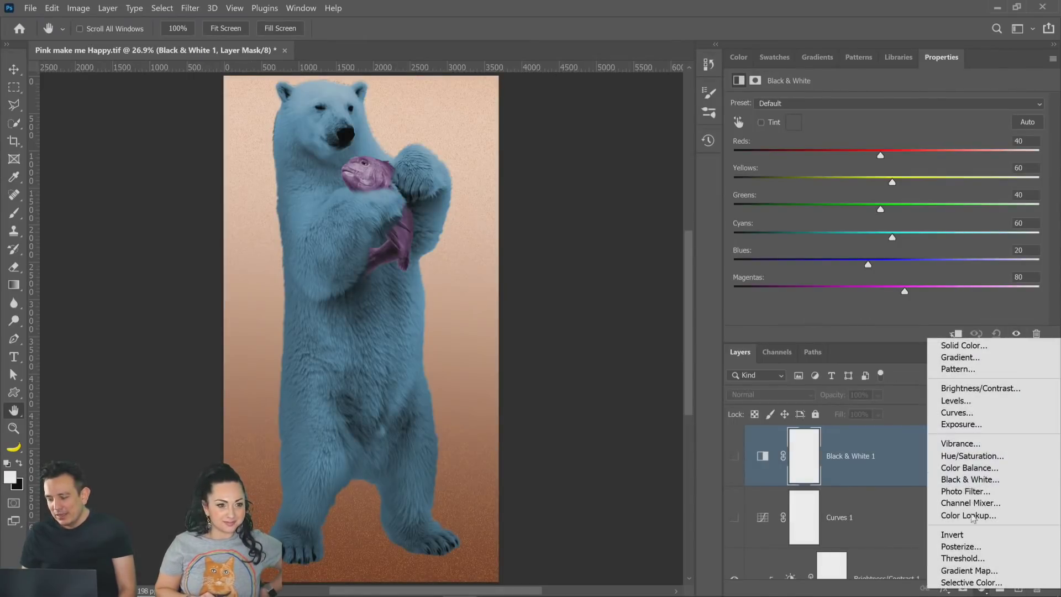
pyautogui.click(973, 456)
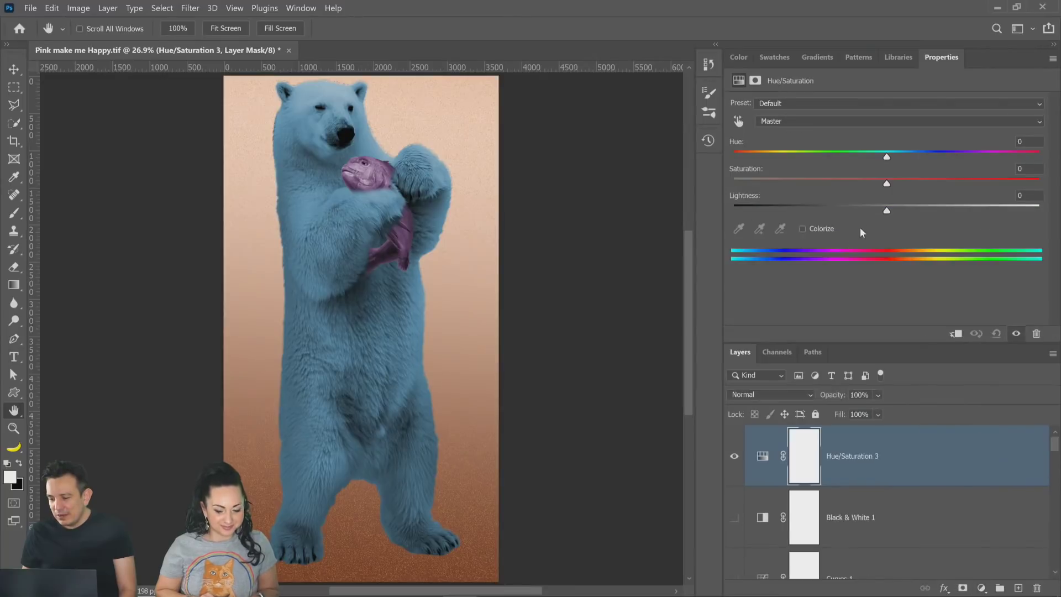
# Step: Set the Hue/Saturation 3 saturation to -100, then hide that layer and show Black & White 1 instead
pyautogui.moveTo(887, 185); pyautogui.dragTo(735, 186)
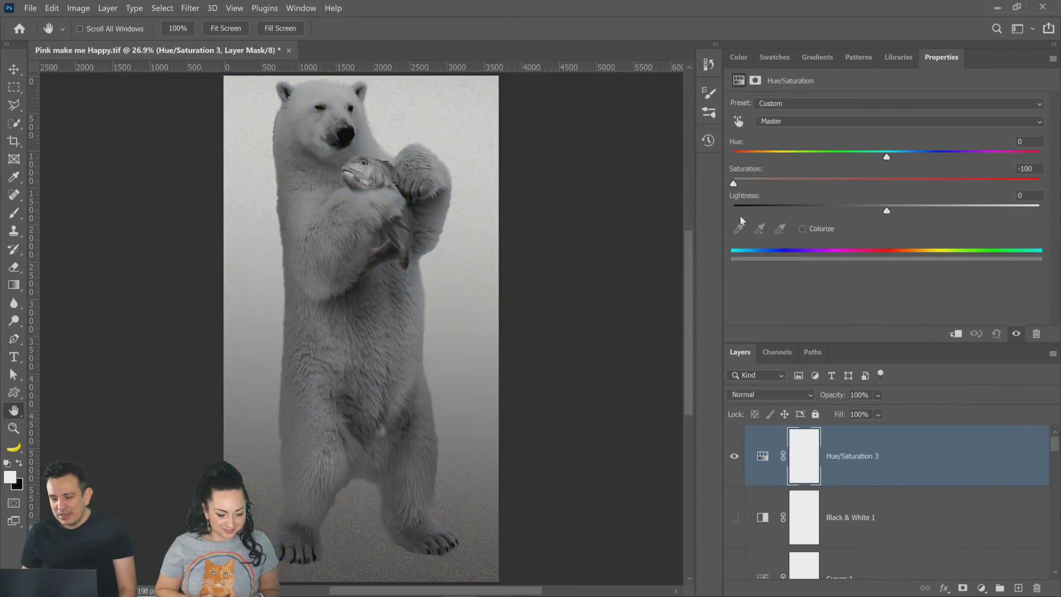
pyautogui.click(734, 456)
pyautogui.click(735, 518)
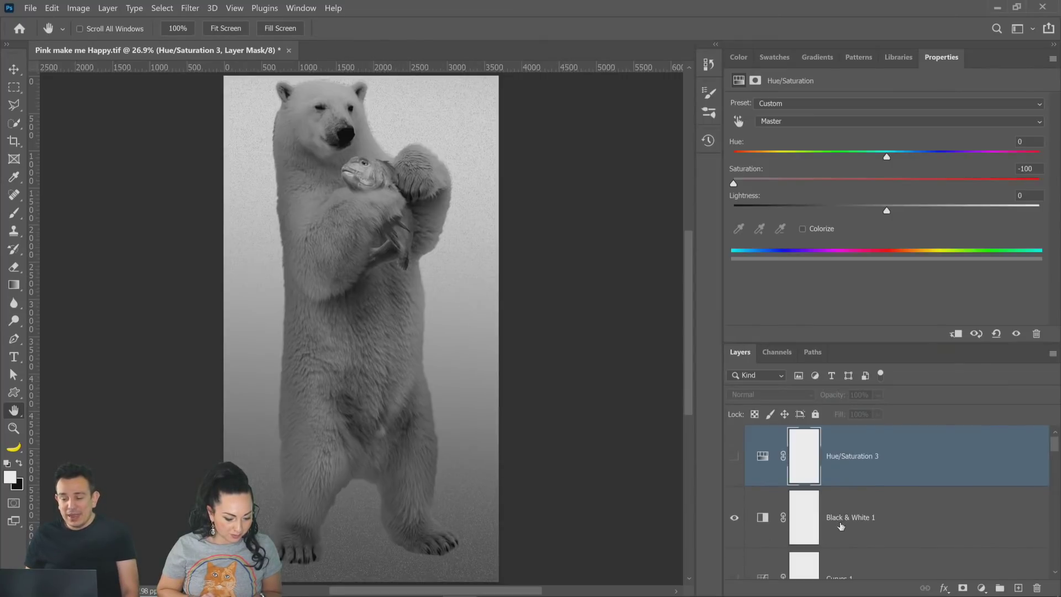
# Step: On the Levels 1 adjustment above the Bear layer, set the output white level to 244 and the midtones to 0.90
pyautogui.scroll(-2, 841, 523)
pyautogui.scroll(2, 838, 517)
pyautogui.scroll(-4, 836, 514)
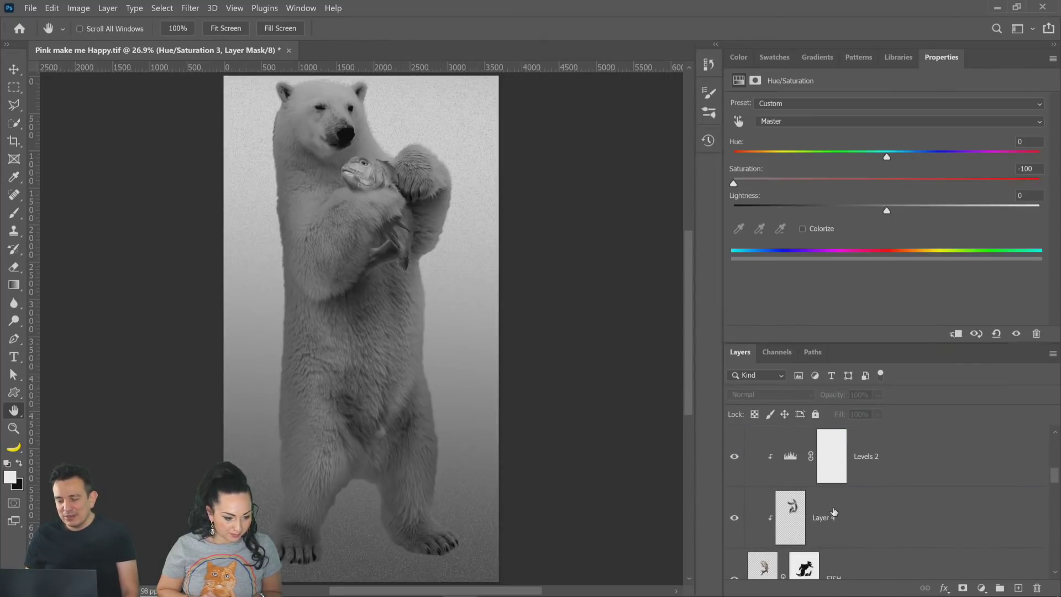
pyautogui.scroll(-5, 831, 508)
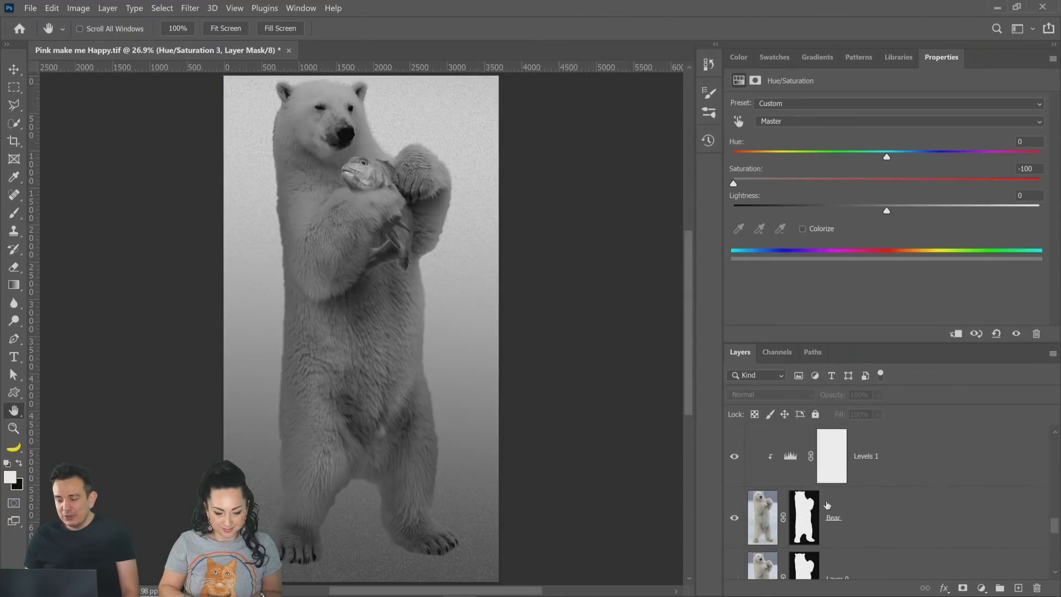
pyautogui.scroll(2, 827, 506)
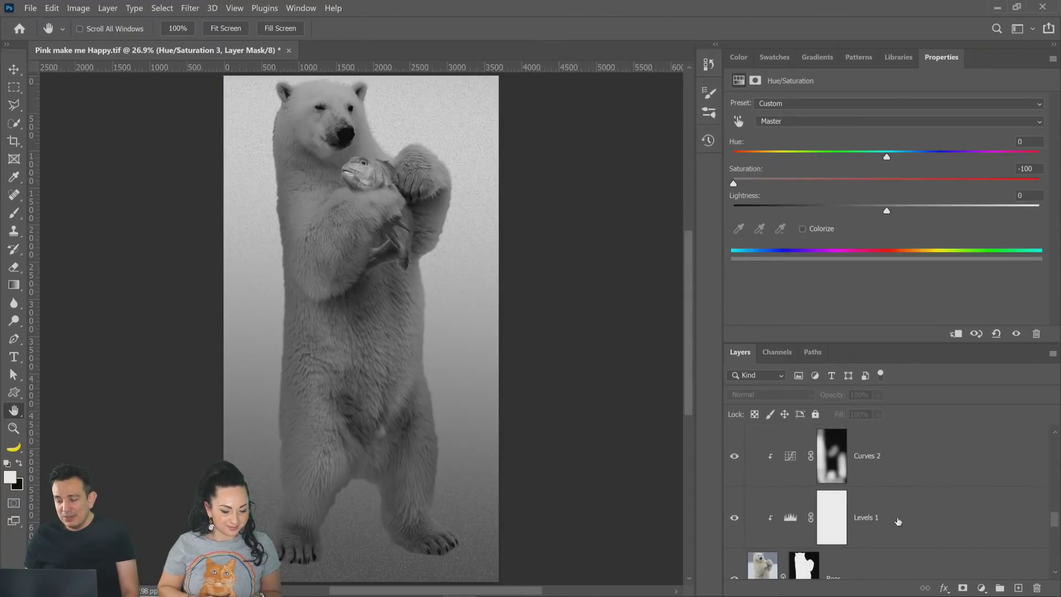
pyautogui.click(898, 522)
pyautogui.moveTo(962, 246); pyautogui.dragTo(971, 244)
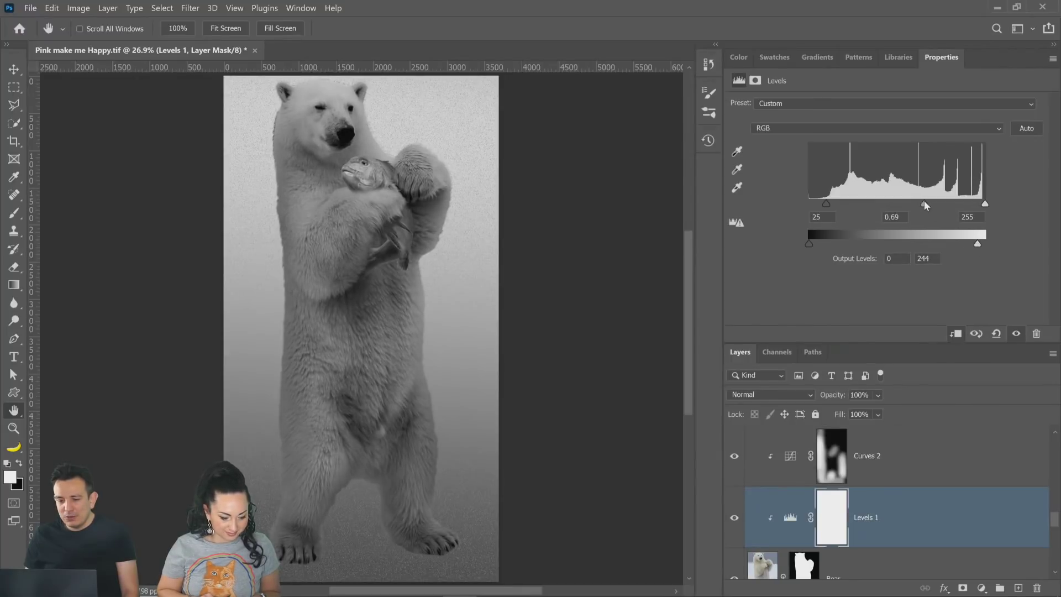
pyautogui.moveTo(924, 203); pyautogui.dragTo(916, 211)
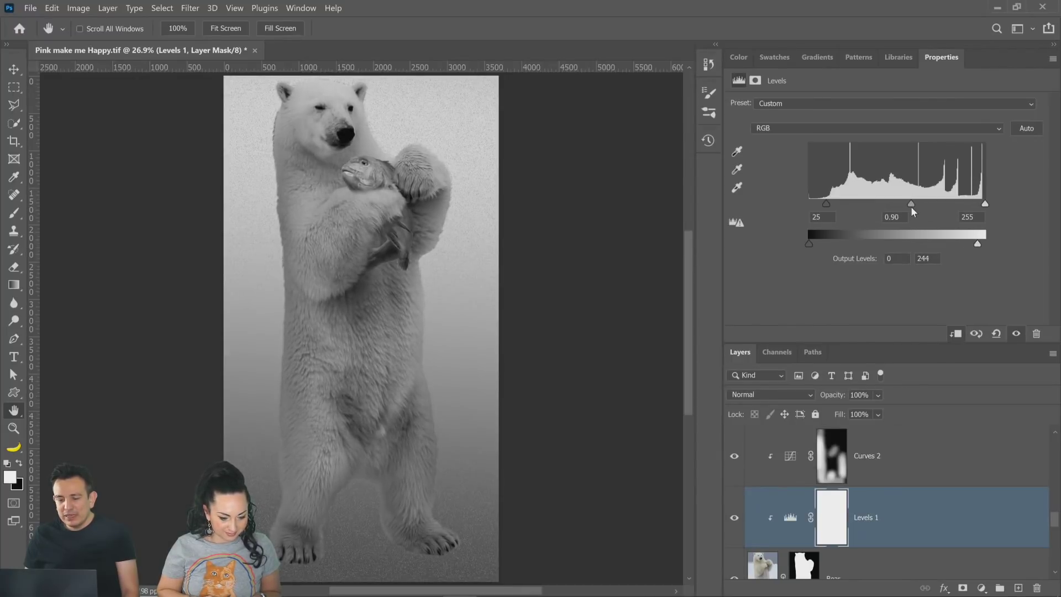
# Step: Target the Curves 2 layer mask with the Brush tool and enlarge the brush to 700 px
pyautogui.scroll(5, 832, 513)
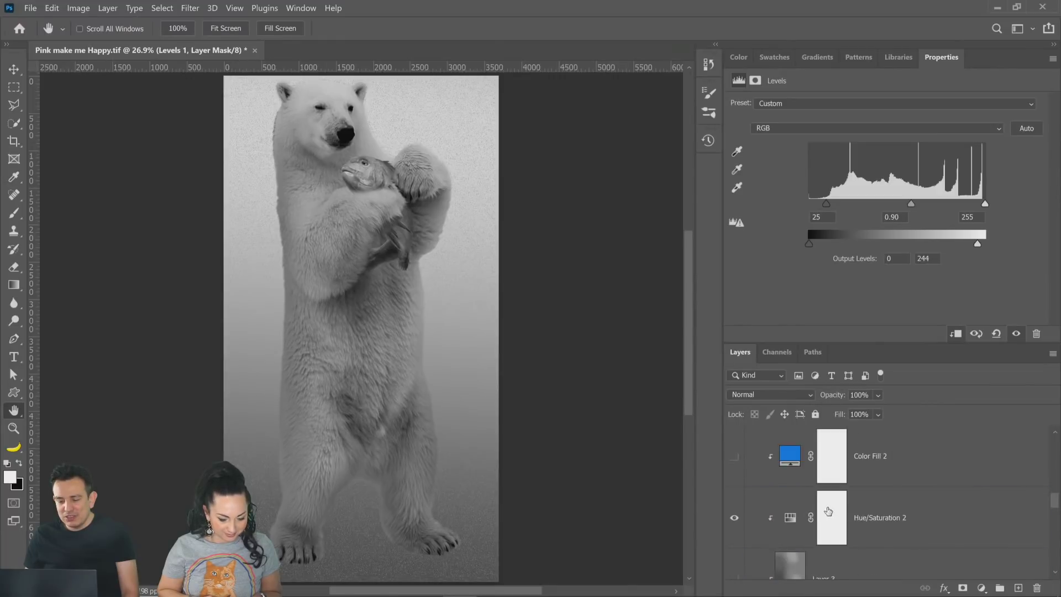
pyautogui.scroll(-4, 771, 493)
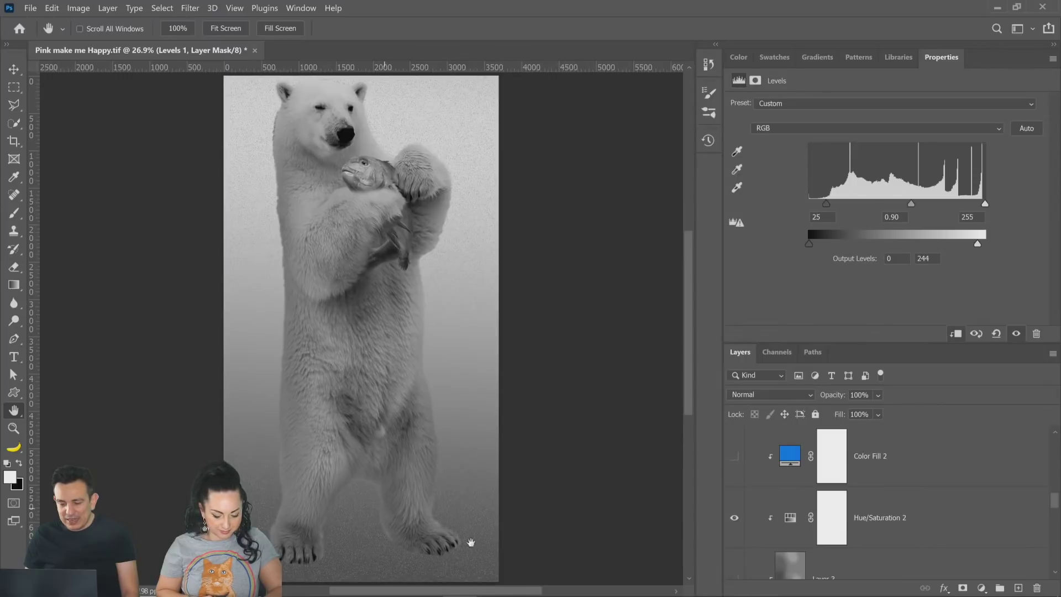
pyautogui.scroll(-4, 864, 516)
pyautogui.scroll(2, 867, 522)
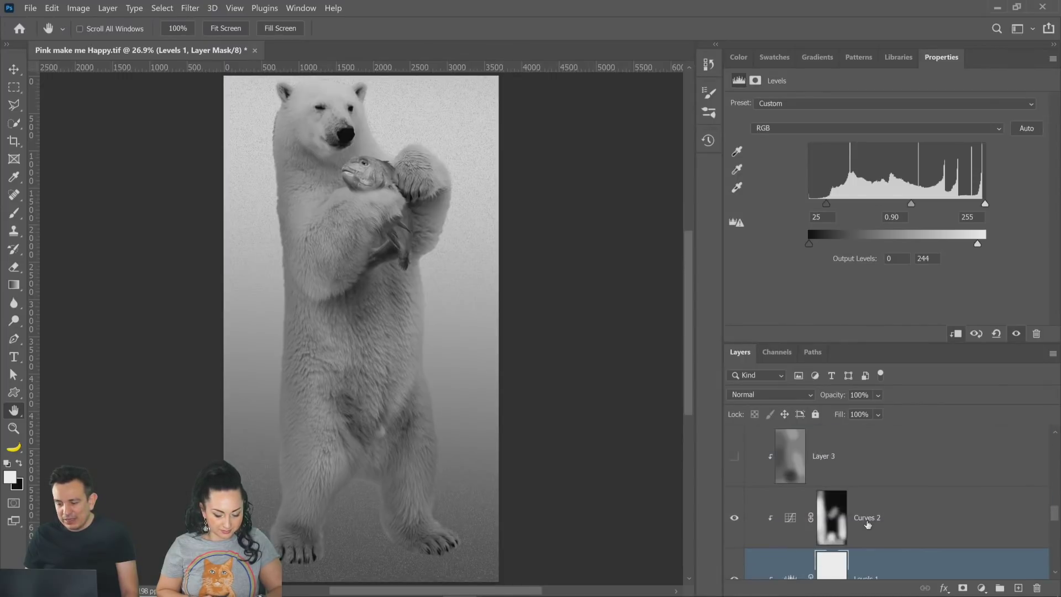
pyautogui.click(840, 532)
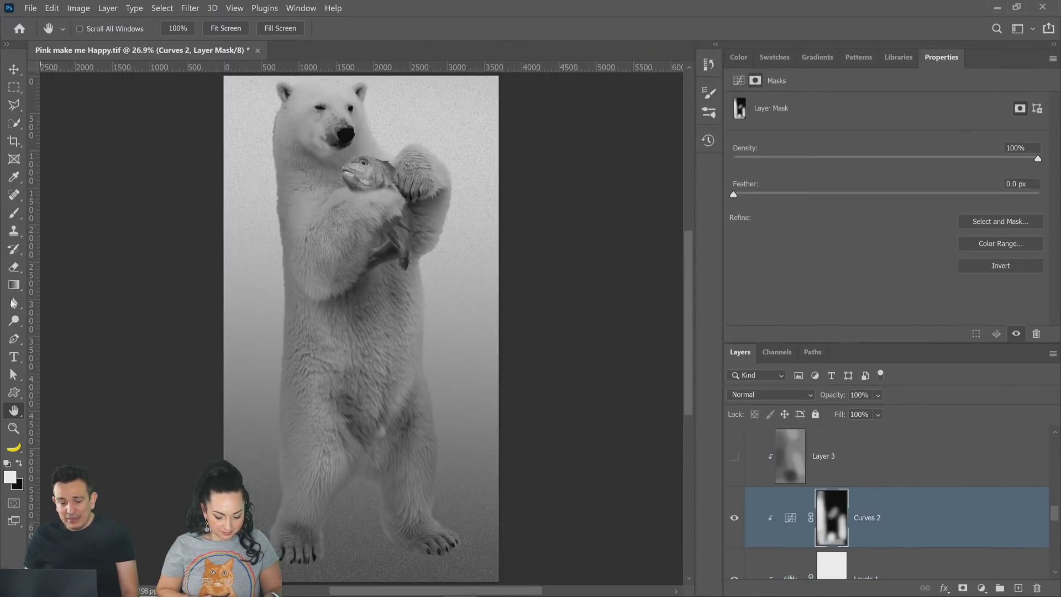
pyautogui.click(10, 220)
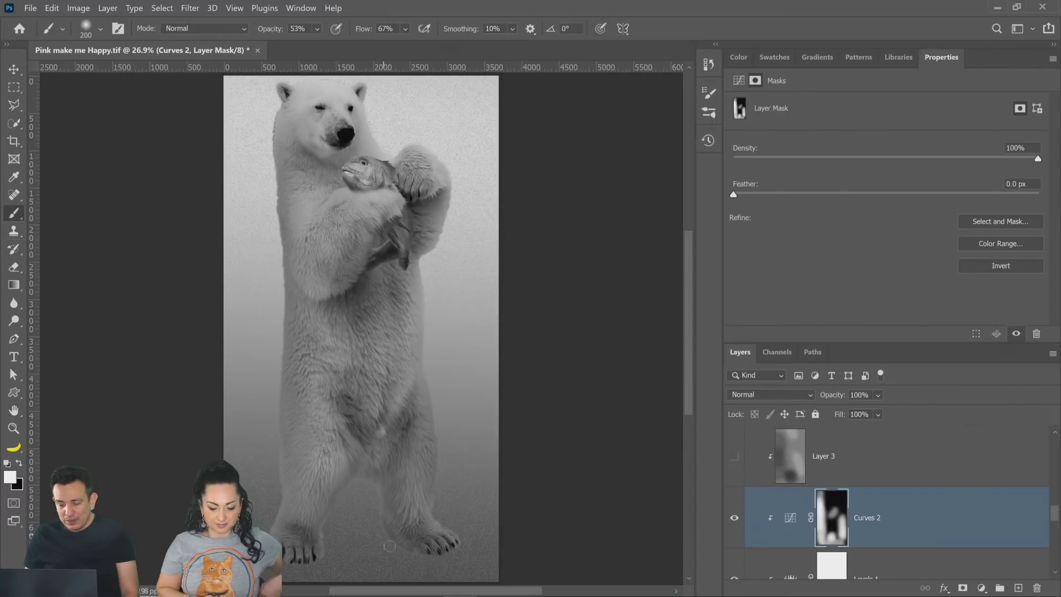
pyautogui.press(']')
pyautogui.press(']')
pyautogui.press(']')
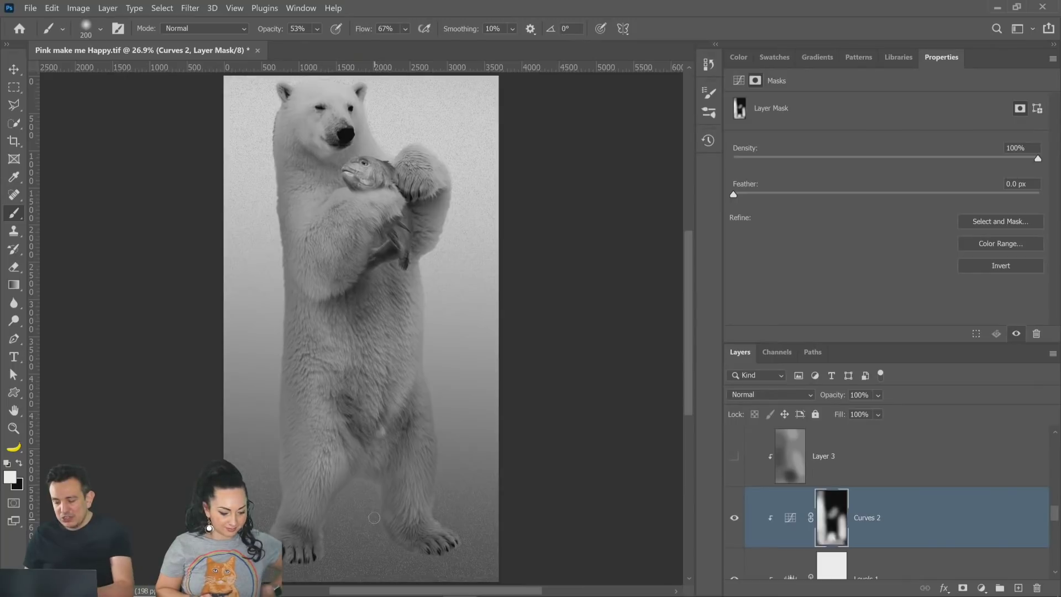
pyautogui.press(']')
pyautogui.press(']')
pyautogui.press(']')
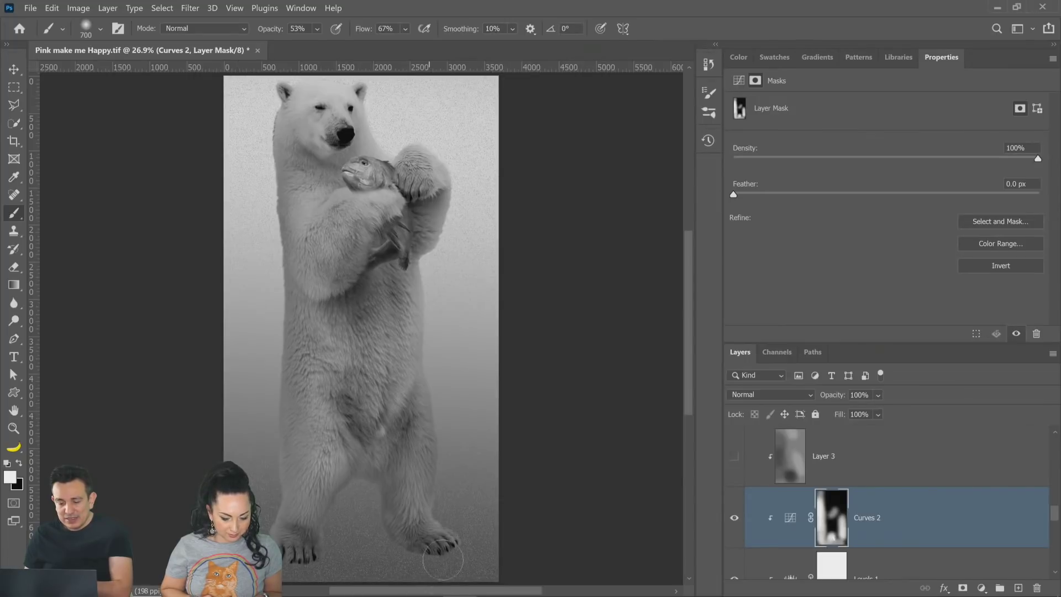
# Step: Hide the Black & White 1 layer to return the image to colour
pyautogui.scroll(3, 769, 512)
pyautogui.scroll(1, 770, 511)
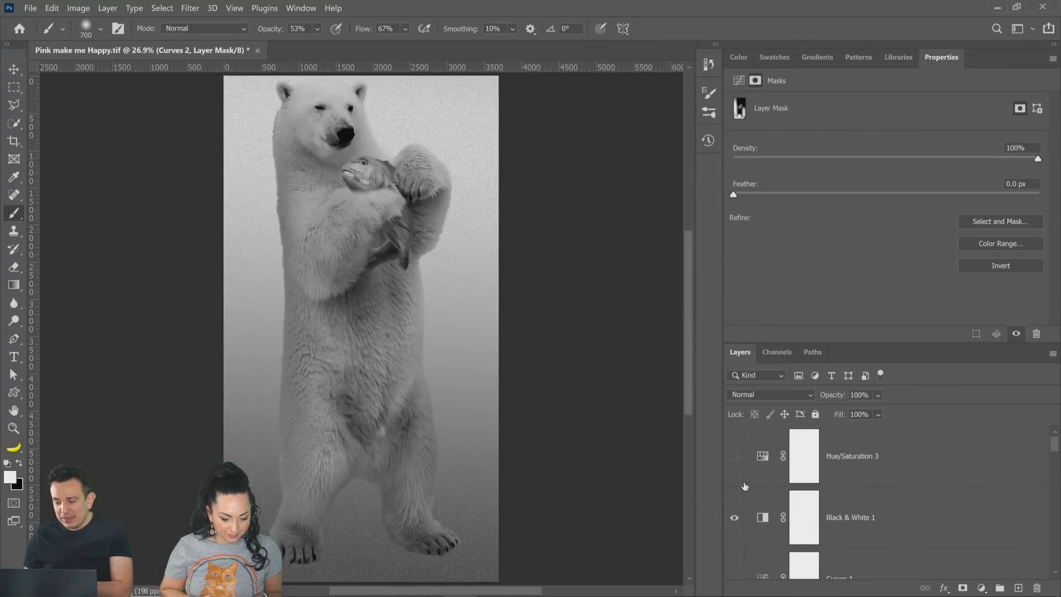
pyautogui.click(735, 517)
# Step: Create a new empty layer directly below the Bear layer, above Layer 0
pyautogui.scroll(-3, 392, 502)
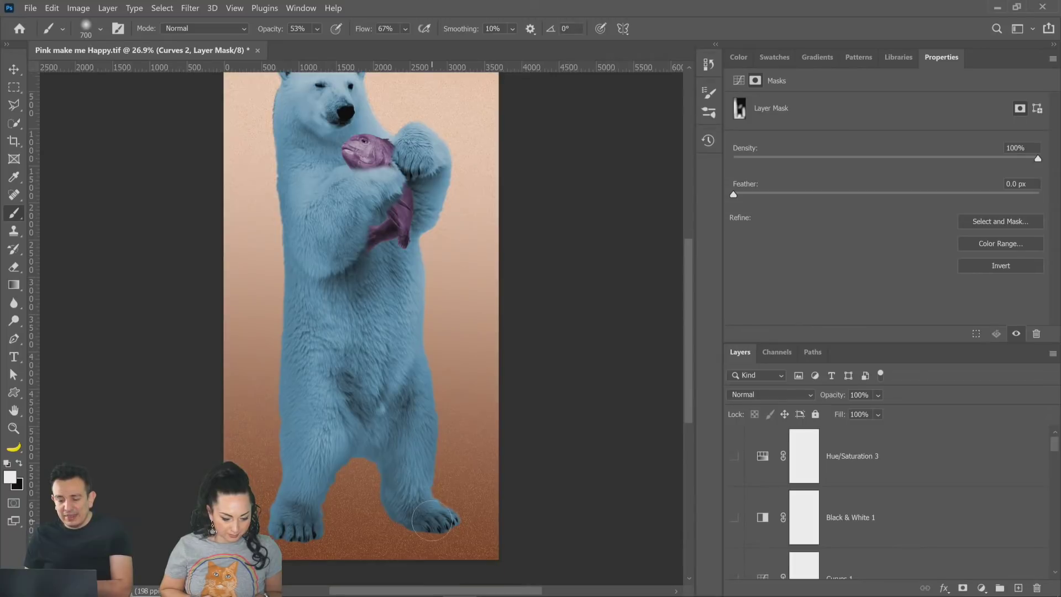
pyautogui.scroll(-5, 824, 529)
pyautogui.scroll(-1, 823, 529)
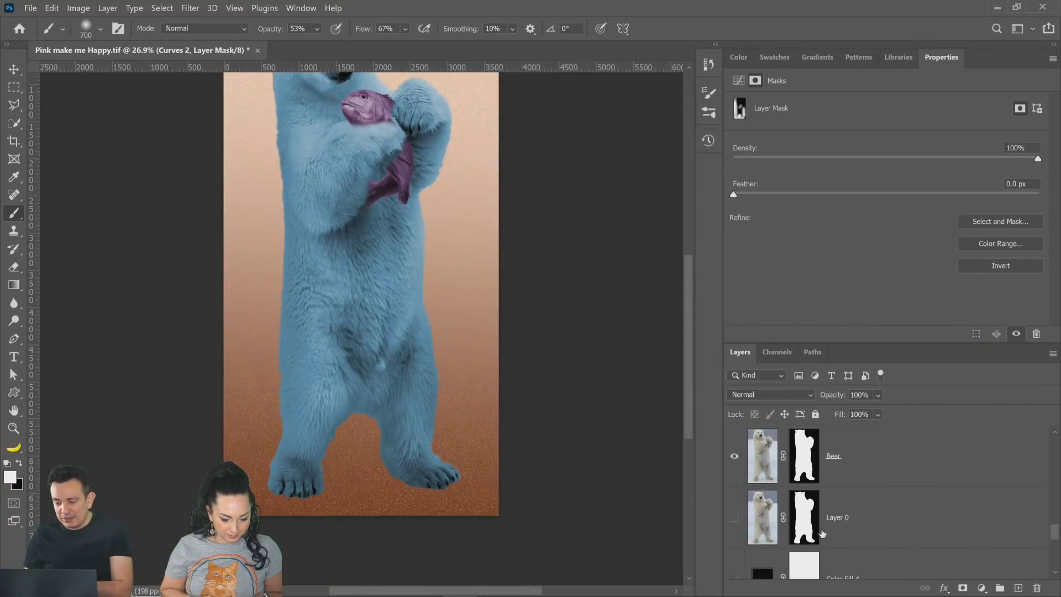
pyautogui.click(876, 517)
pyautogui.click(1019, 588)
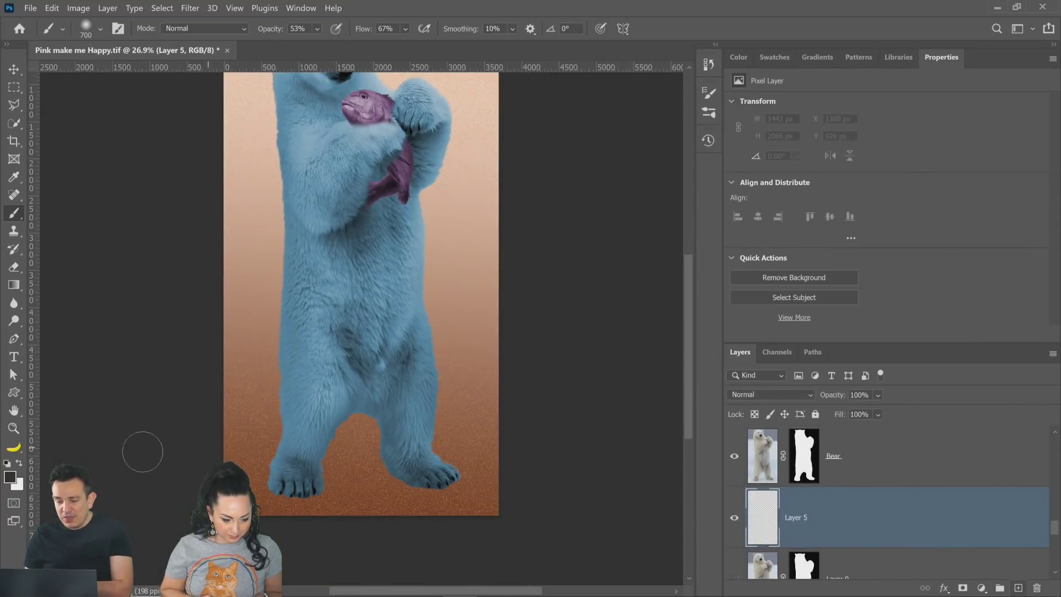
# Step: Sample the brown background and paint a contact shadow under the bear's paw on the image's left with a soft 100 px brush
pyautogui.click(14, 428)
pyautogui.moveTo(341, 500); pyautogui.dragTo(327, 500)
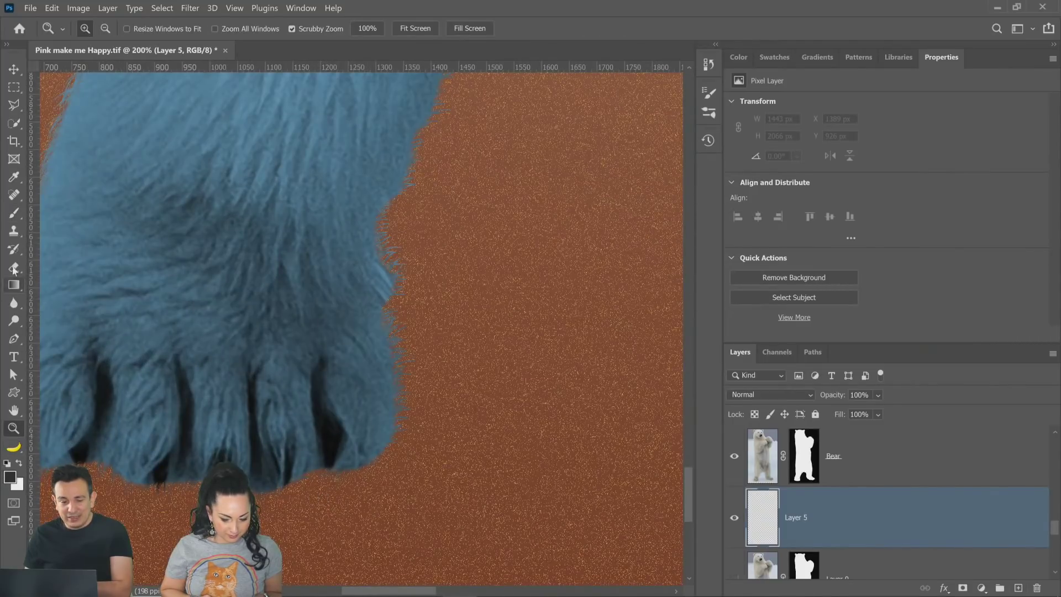
pyautogui.click(14, 213)
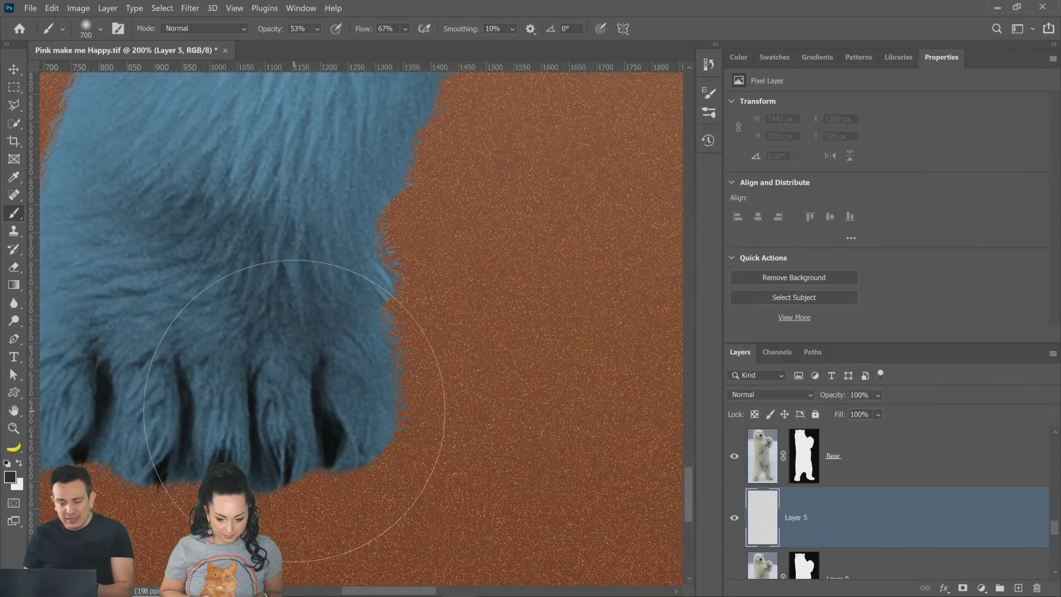
pyautogui.keyDown('alt'); pyautogui.click(479, 458); pyautogui.keyUp('alt')
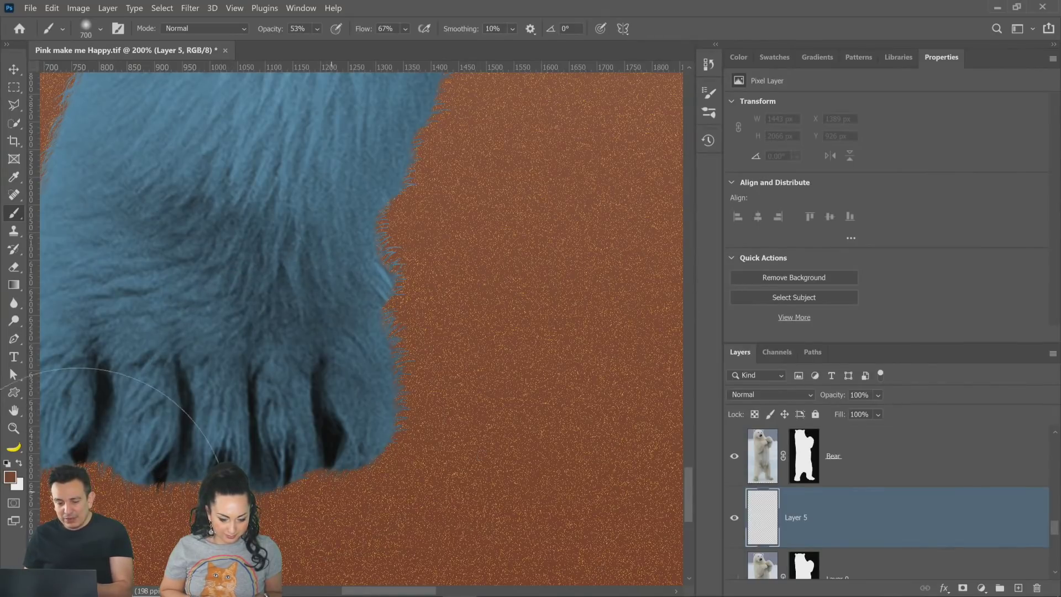
pyautogui.press('[')
pyautogui.press('[')
pyautogui.press('[')
pyautogui.press('[')
pyautogui.press('[')
pyautogui.press('[')
pyautogui.press('[')
pyautogui.press('[')
pyautogui.press('[')
pyautogui.press('[')
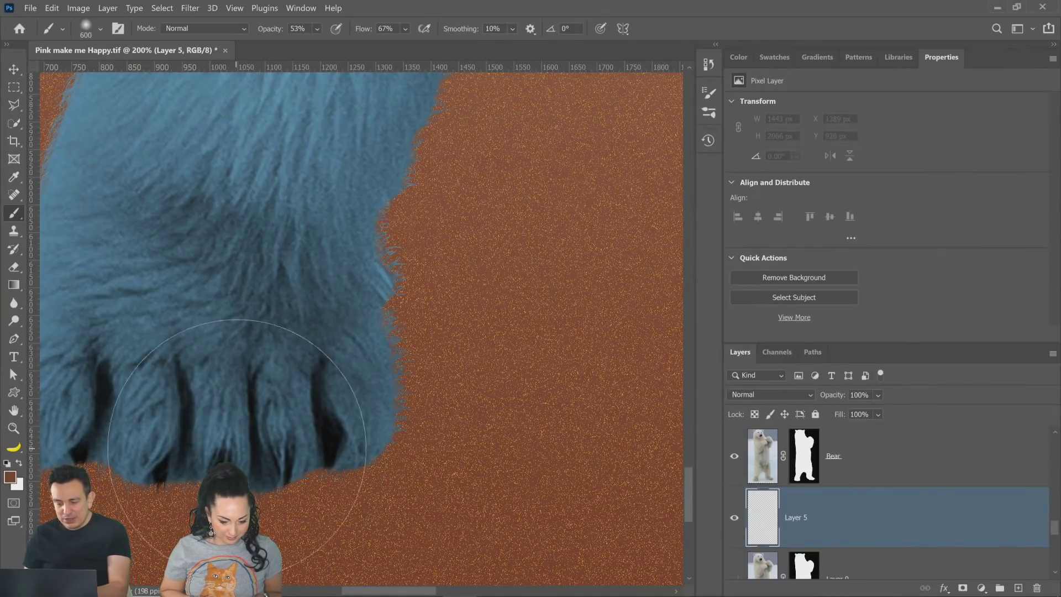
pyautogui.moveTo(360, 455)
pyautogui.mouseDown()
pyautogui.moveTo(273, 475)
pyautogui.moveTo(186, 461)
pyautogui.moveTo(157, 470)
pyautogui.mouseUp()
# Step: Set the shadow layer's blend mode to Multiply and extend the shadow under the rest of the paw
pyautogui.click(749, 393)
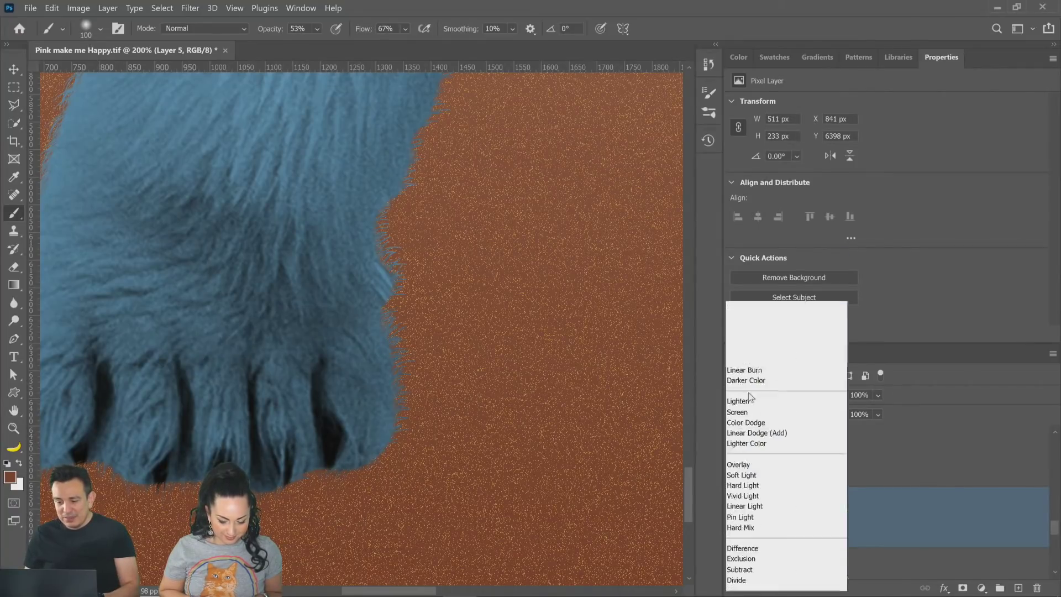
pyautogui.click(742, 303)
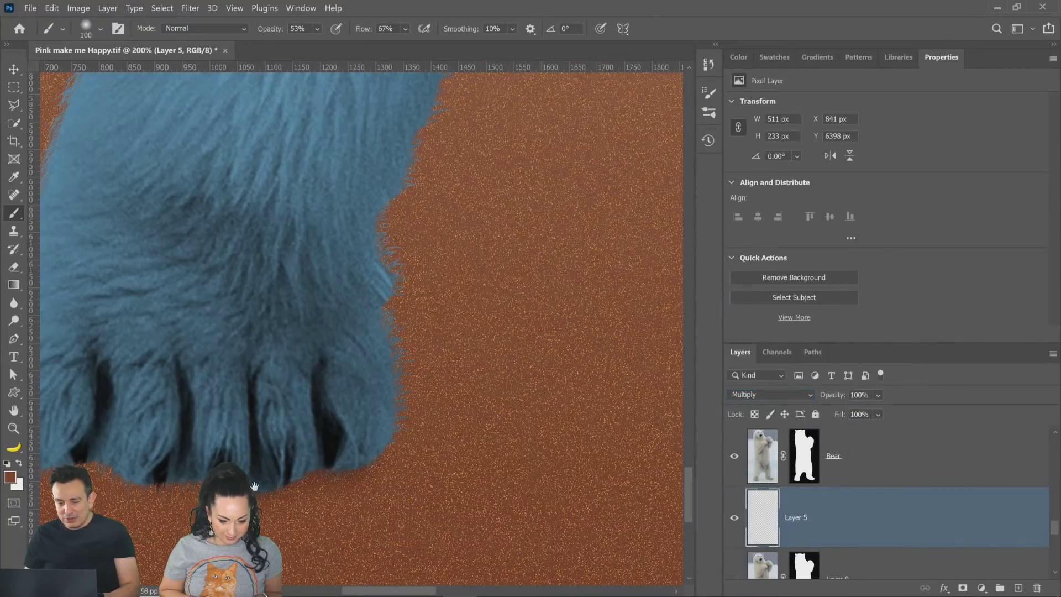
pyautogui.hscroll(-5, 417, 486)
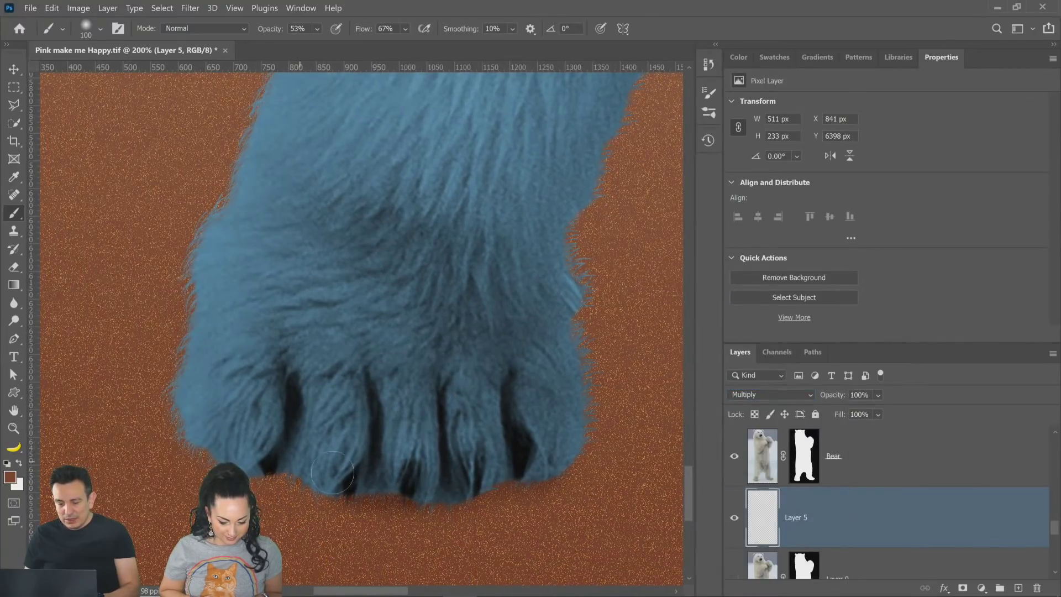
# Step: Change the foreground colour to dark brown 402014 for painting the shadow
pyautogui.click(7, 482)
pyautogui.click(784, 333)
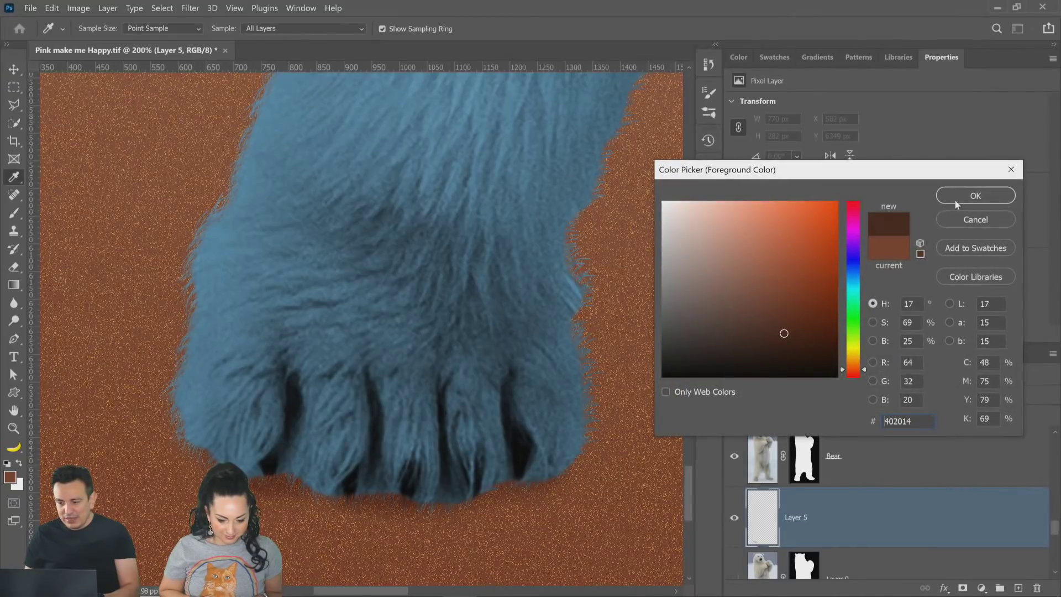
pyautogui.click(956, 197)
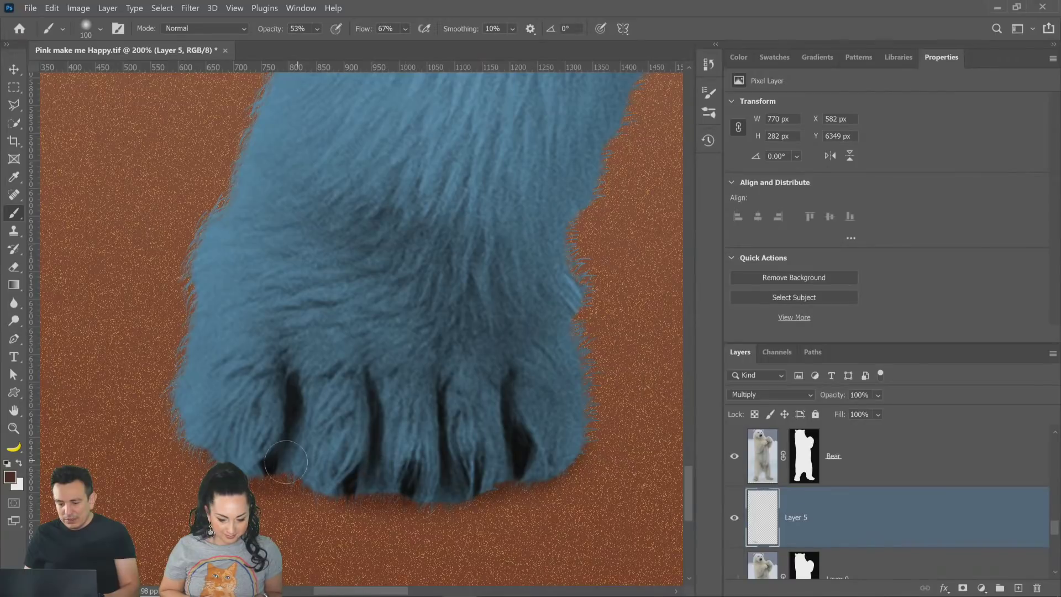
# Step: Choose an even darker brown foreground colour and deepen the shadow along the same paw's edge
pyautogui.click(9, 477)
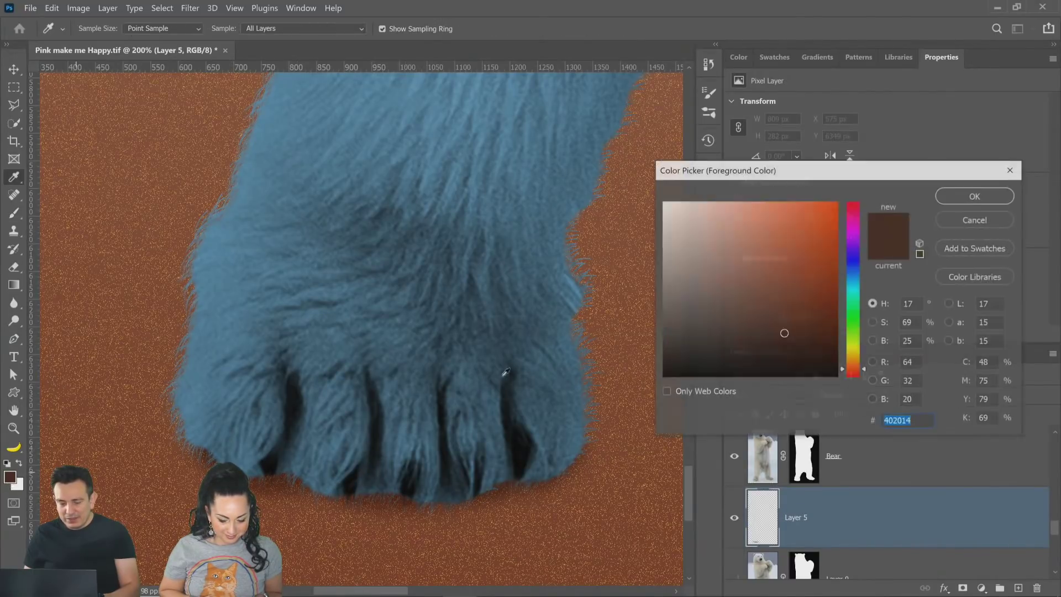
pyautogui.moveTo(796, 340)
pyautogui.mouseDown()
pyautogui.moveTo(804, 347)
pyautogui.moveTo(784, 360)
pyautogui.mouseUp()
pyautogui.click(974, 198)
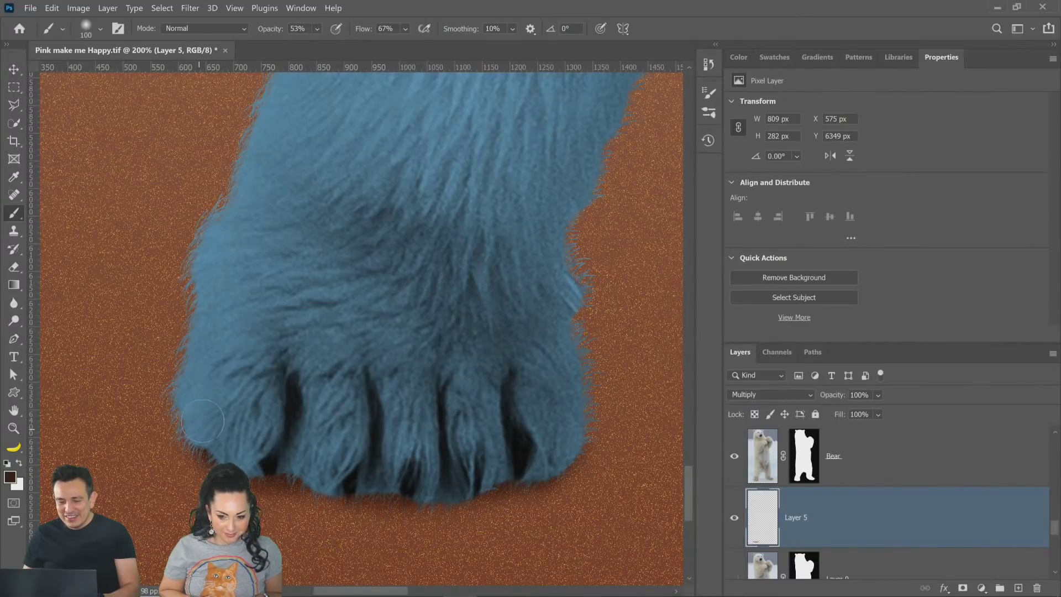
pyautogui.moveTo(466, 409); pyautogui.dragTo(375, 442)
# Step: Paint the contact shadow beneath the bear's other foot, from the claws back along the sole
pyautogui.hscroll(6, 245, 389)
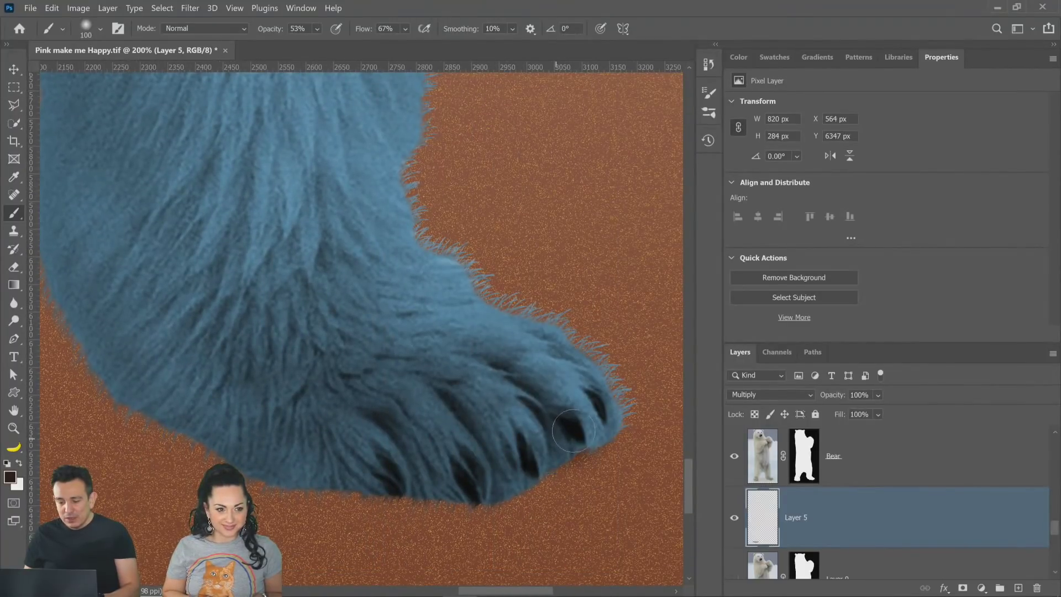
pyautogui.moveTo(510, 475)
pyautogui.mouseDown()
pyautogui.moveTo(490, 487)
pyautogui.moveTo(347, 482)
pyautogui.moveTo(264, 465)
pyautogui.mouseUp()
pyautogui.hscroll(-3, 265, 465)
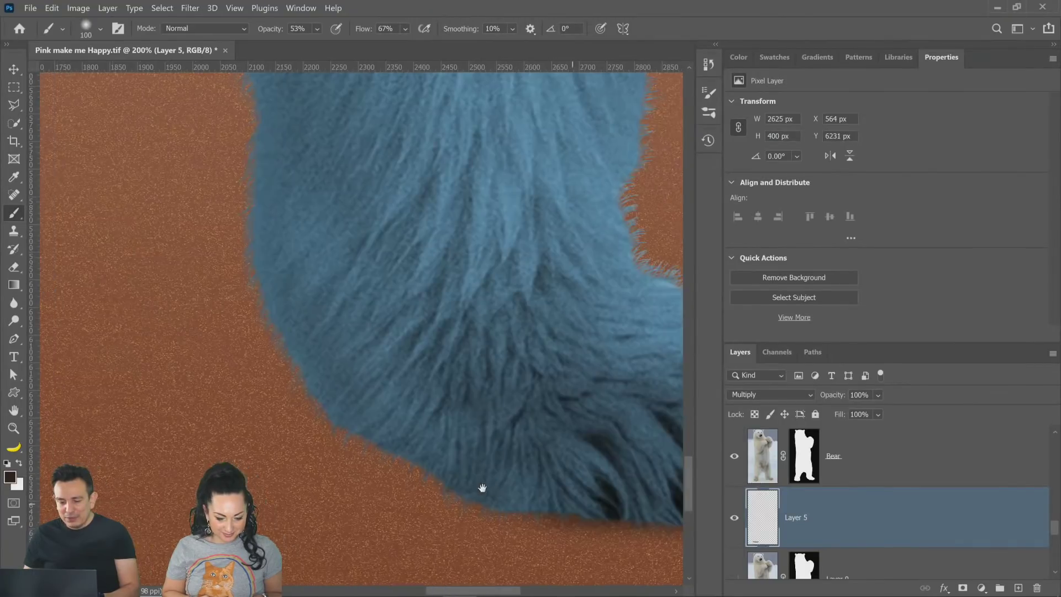
pyautogui.hscroll(3, 529, 489)
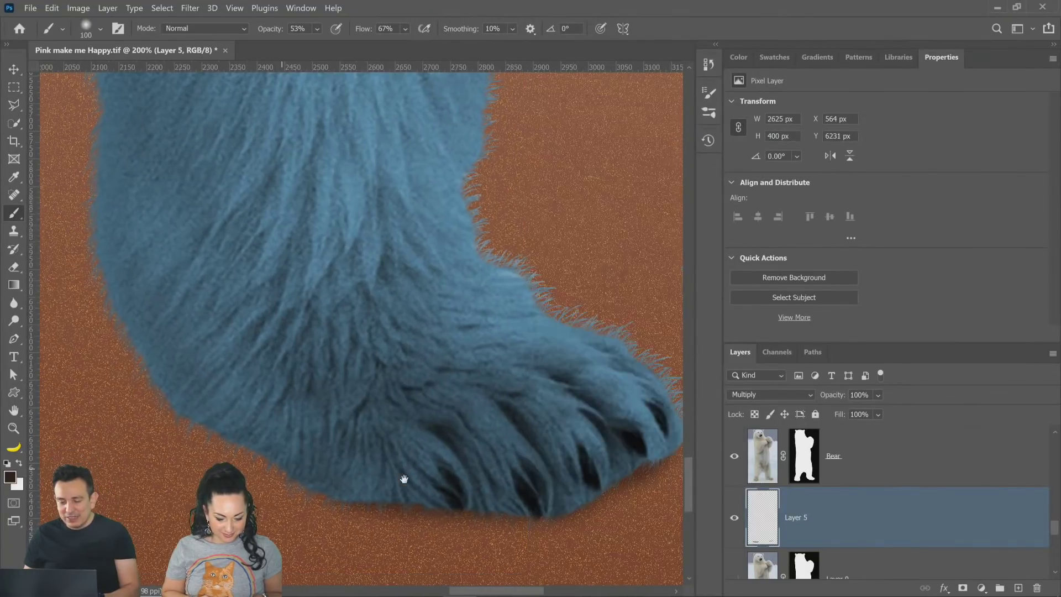
# Step: View the whole image and toggle the shadow layer's visibility to compare the feet with and without it
pyautogui.doubleClick(14, 410)
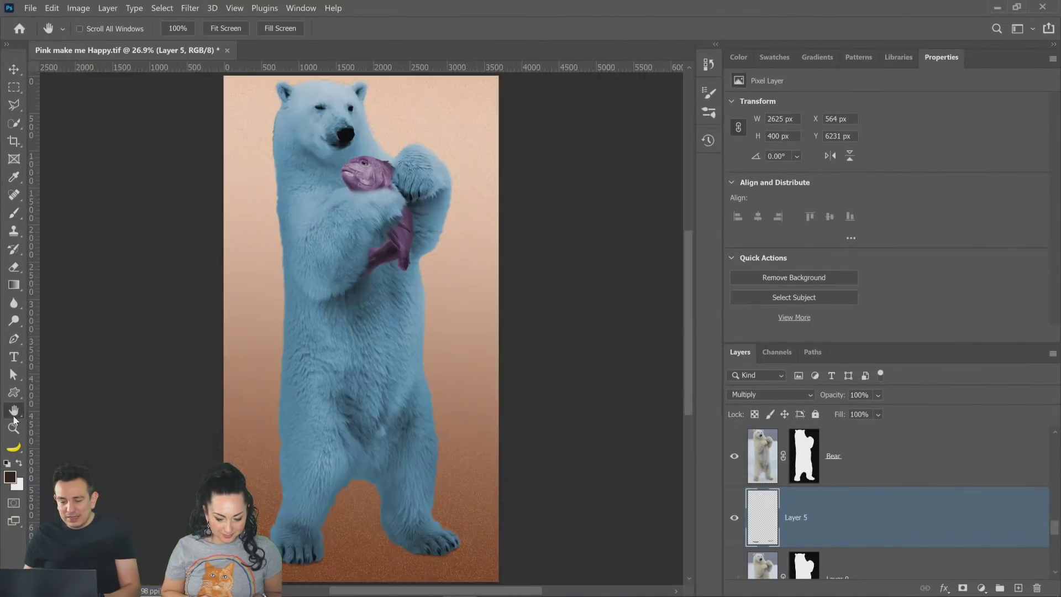
pyautogui.click(735, 523)
pyautogui.click(735, 522)
pyautogui.click(735, 523)
pyautogui.click(735, 523)
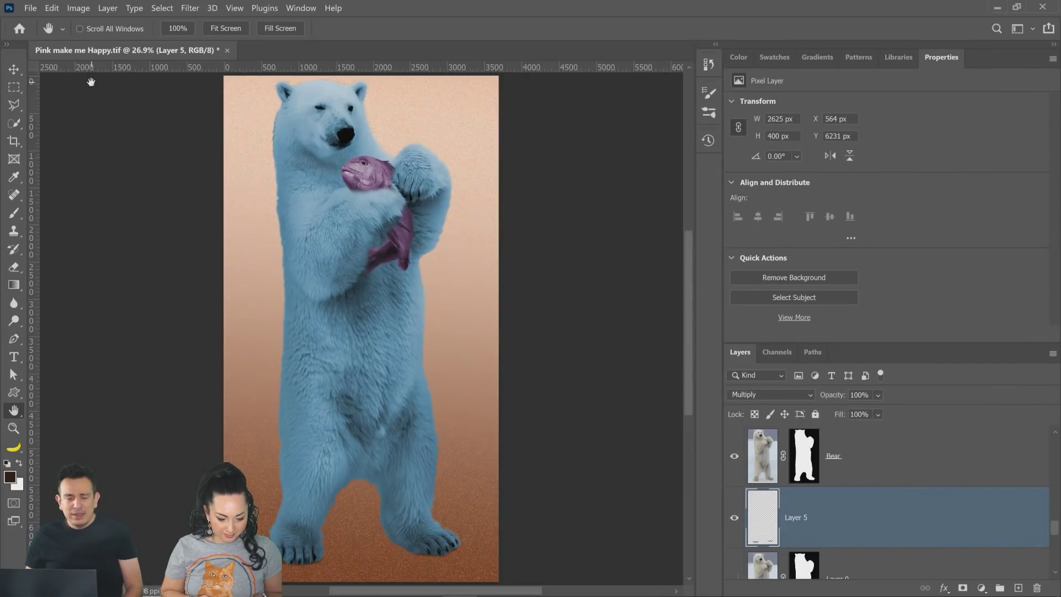
# Step: Apply a Gaussian Blur with an 8.0 pixel radius to the foot shadow layer and toggle its visibility to compare
pyautogui.click(190, 9)
pyautogui.moveTo(229, 164)
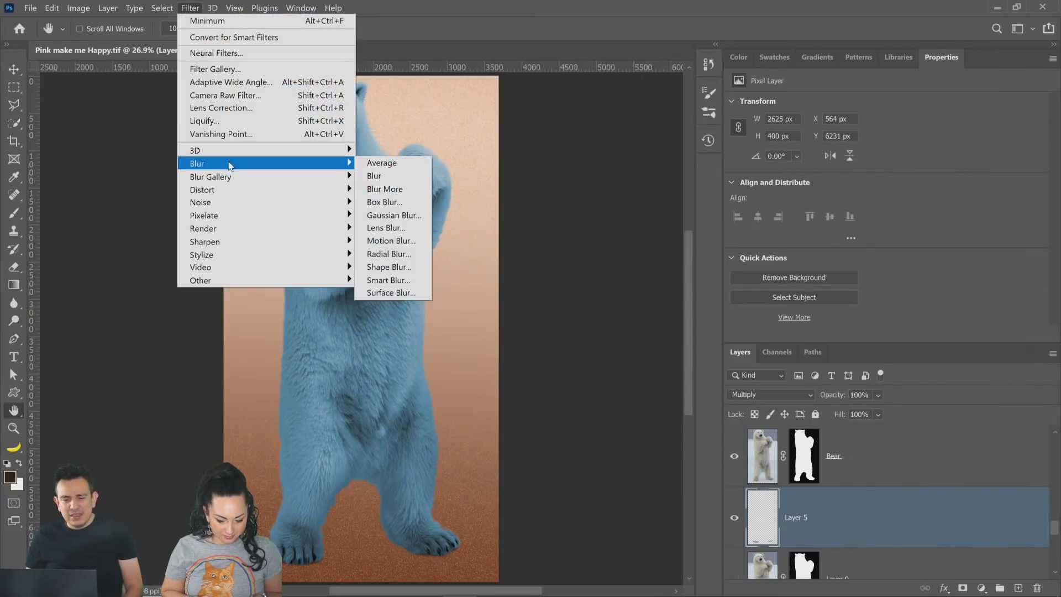
pyautogui.click(433, 215)
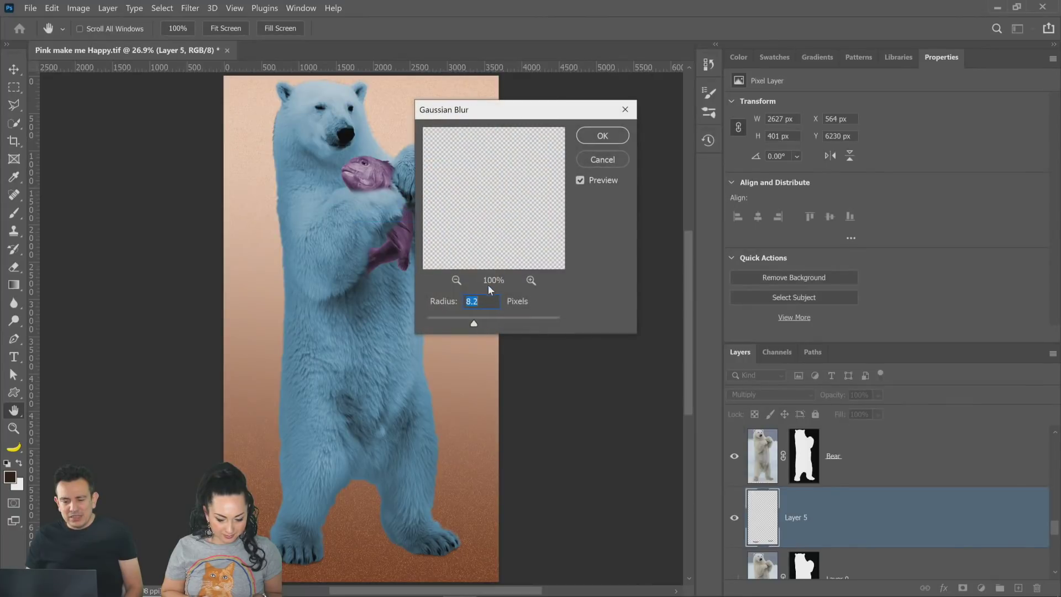
pyautogui.moveTo(474, 323); pyautogui.dragTo(380, 323)
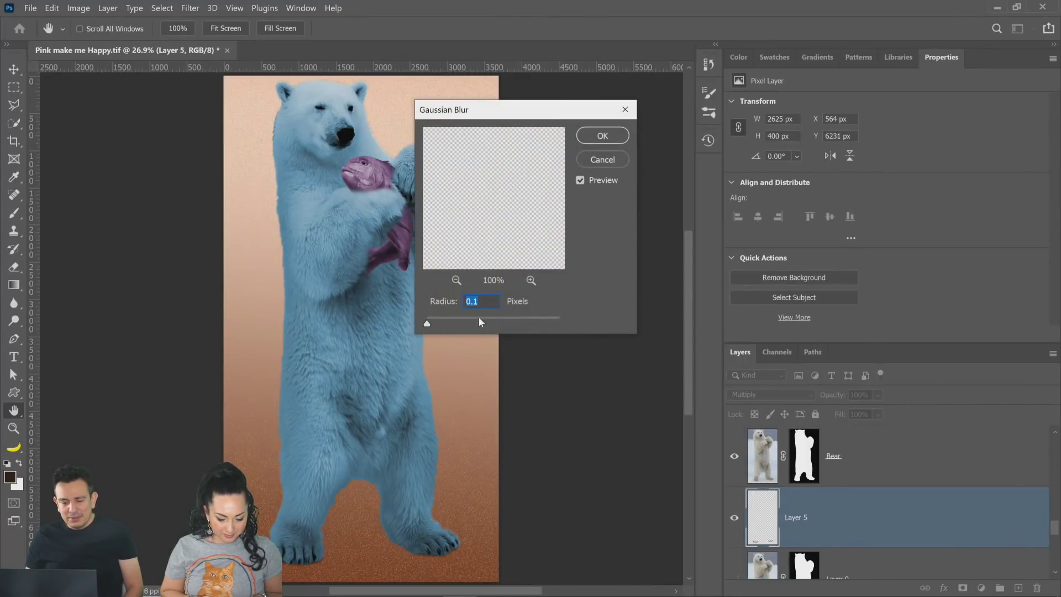
pyautogui.click(501, 321)
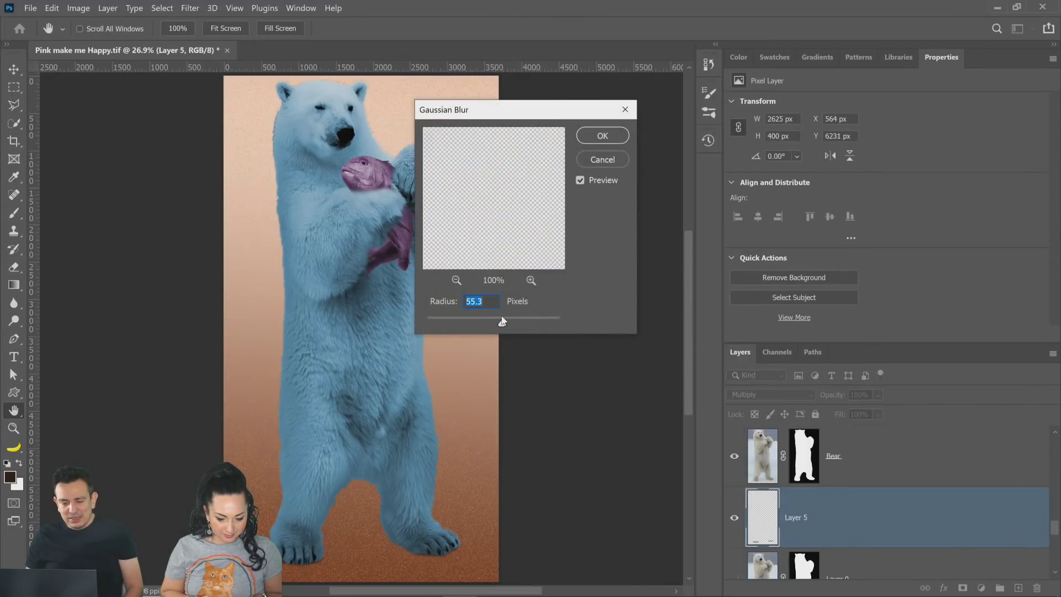
pyautogui.click(464, 322)
pyautogui.click(474, 320)
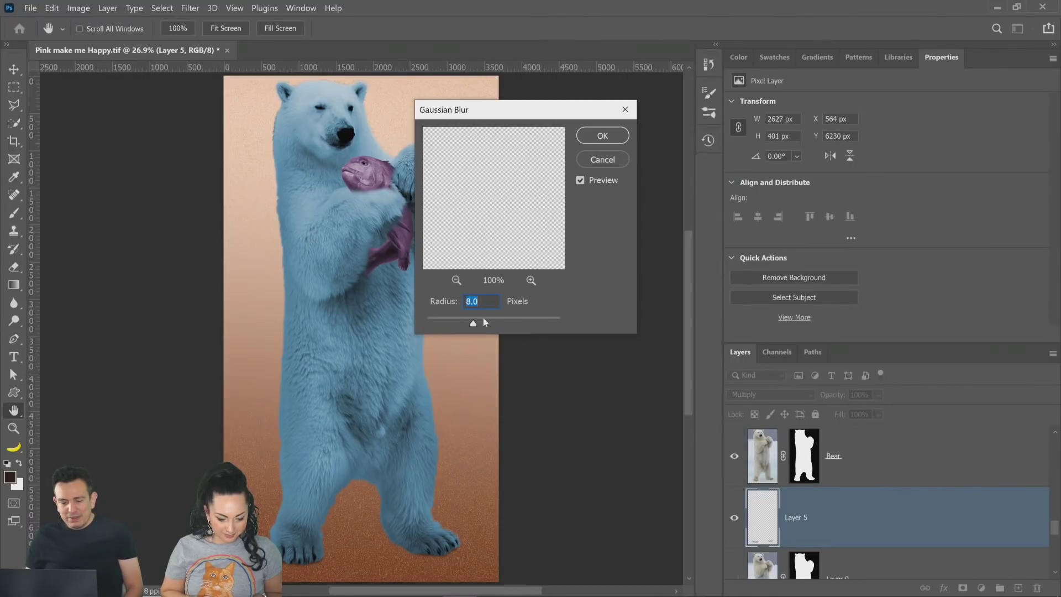
pyautogui.click(612, 137)
pyautogui.click(734, 519)
pyautogui.click(734, 518)
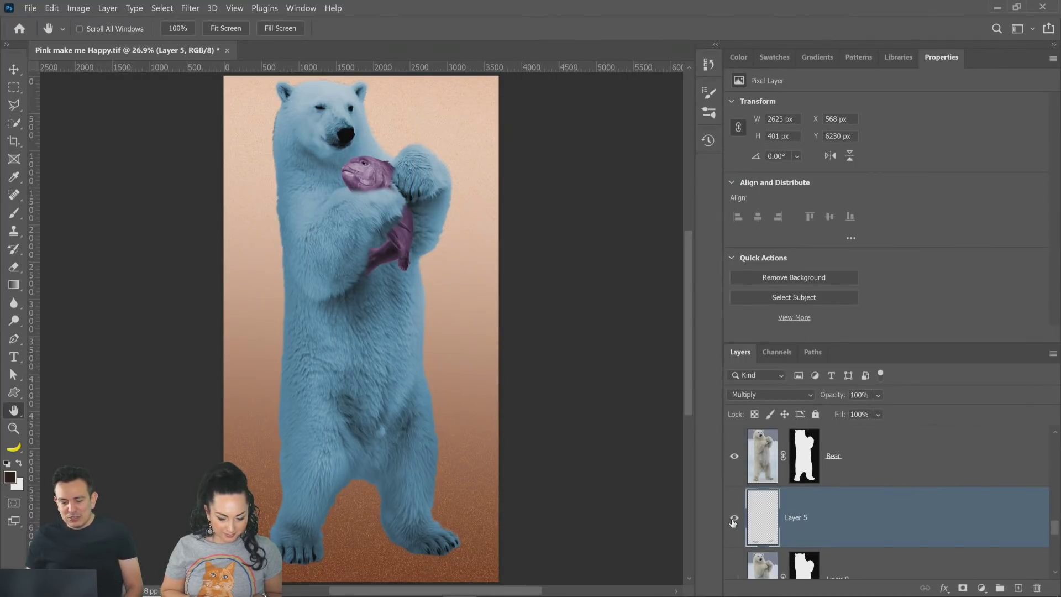
pyautogui.click(734, 519)
pyautogui.click(734, 518)
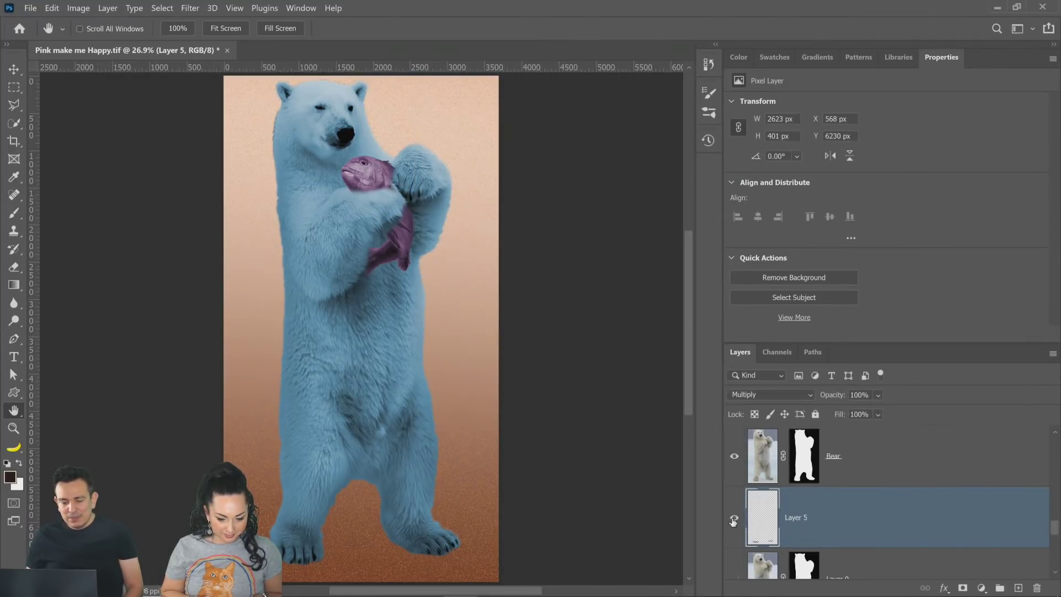
# Step: Nudge the shadow layer up to Y 6222 px with the Move tool and toggle its visibility to check the feet
pyautogui.click(16, 71)
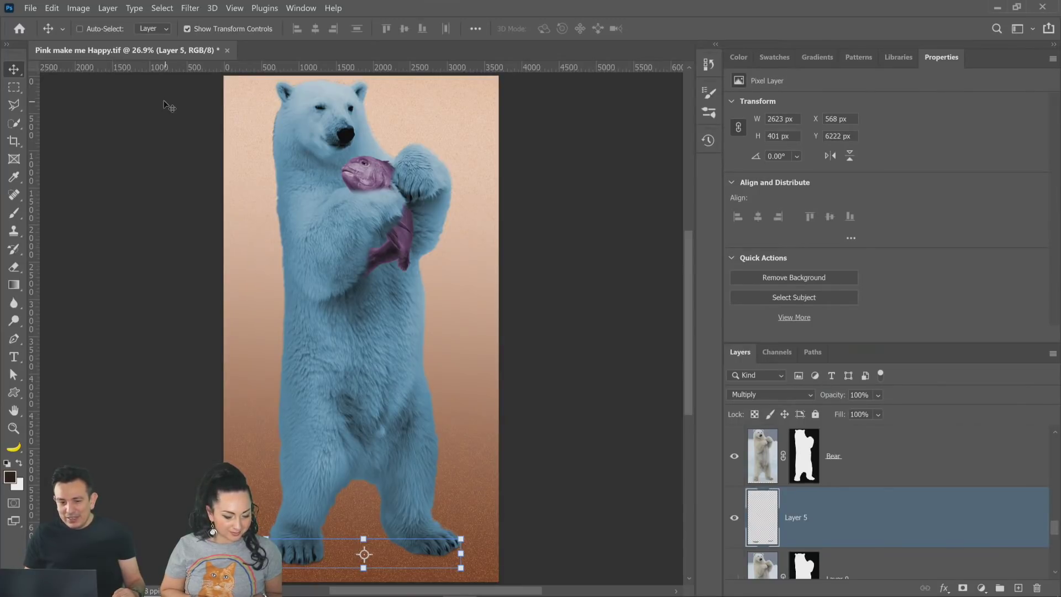
pyautogui.click(14, 87)
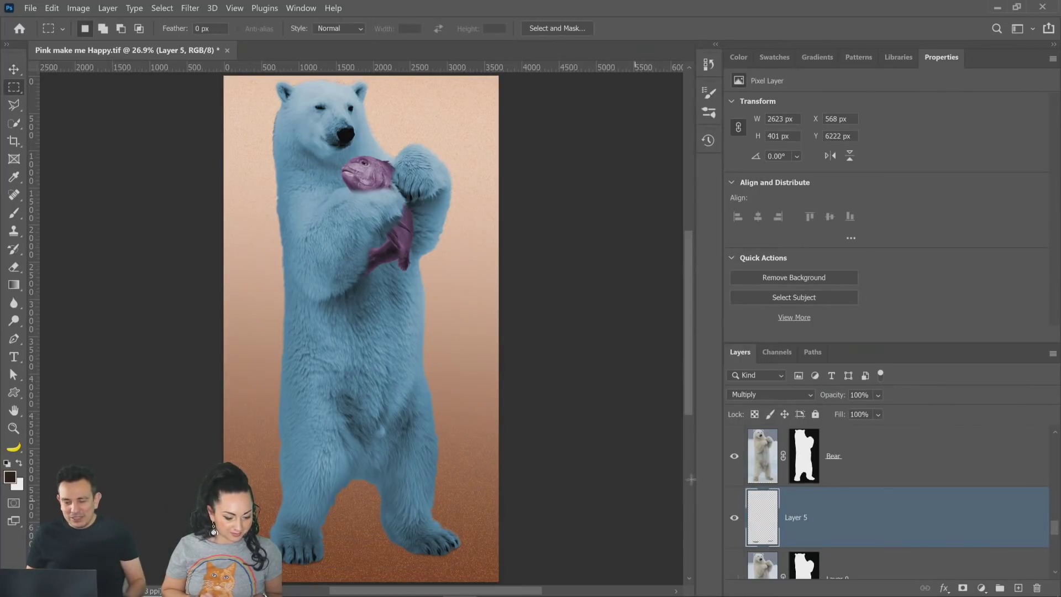
pyautogui.click(736, 519)
pyautogui.click(738, 522)
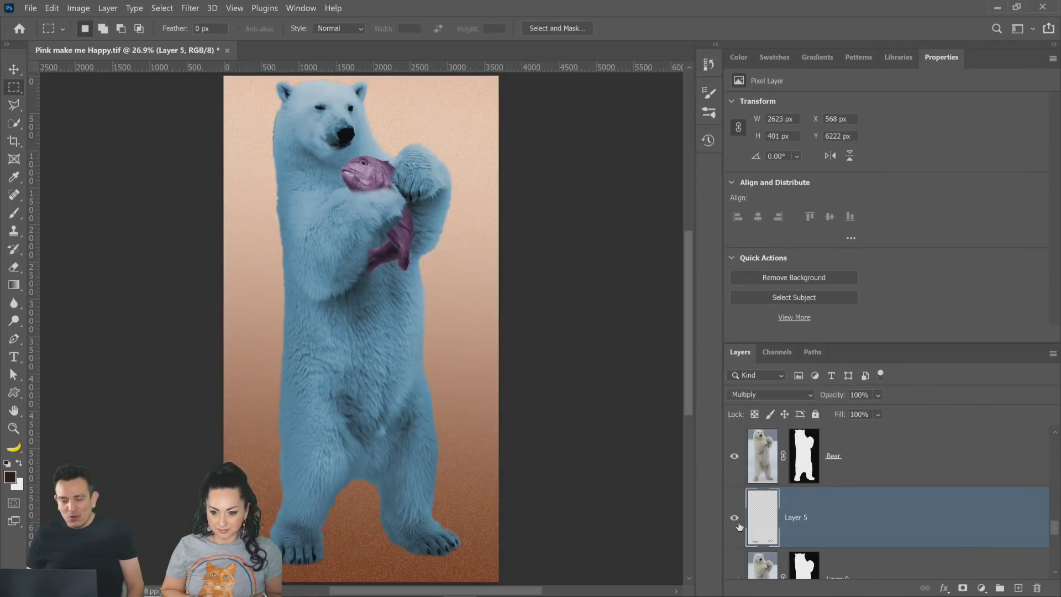
pyautogui.click(738, 523)
pyautogui.click(739, 523)
pyautogui.click(739, 523)
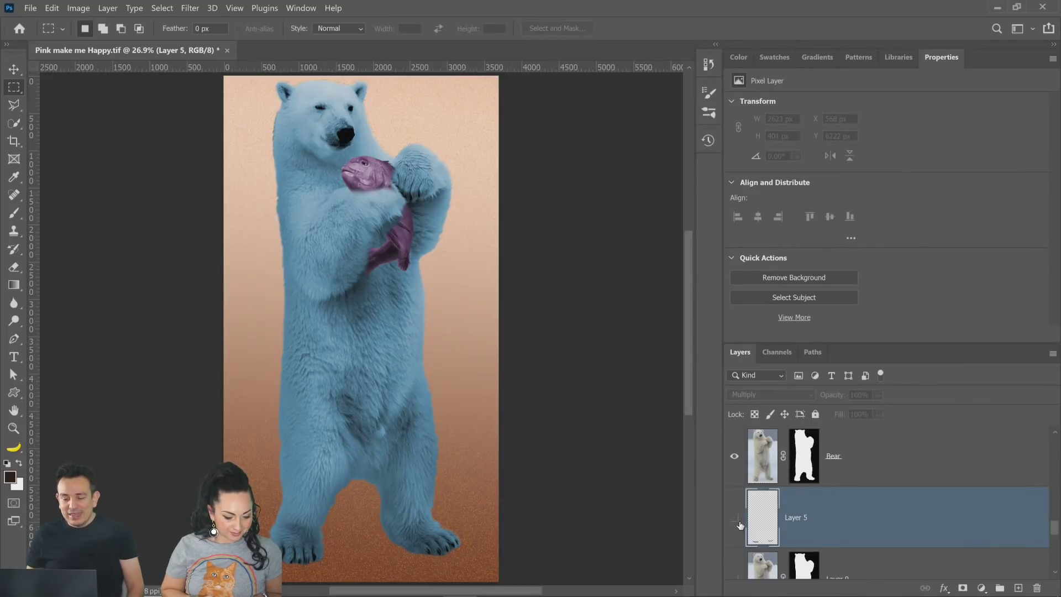
pyautogui.click(739, 523)
pyautogui.click(738, 523)
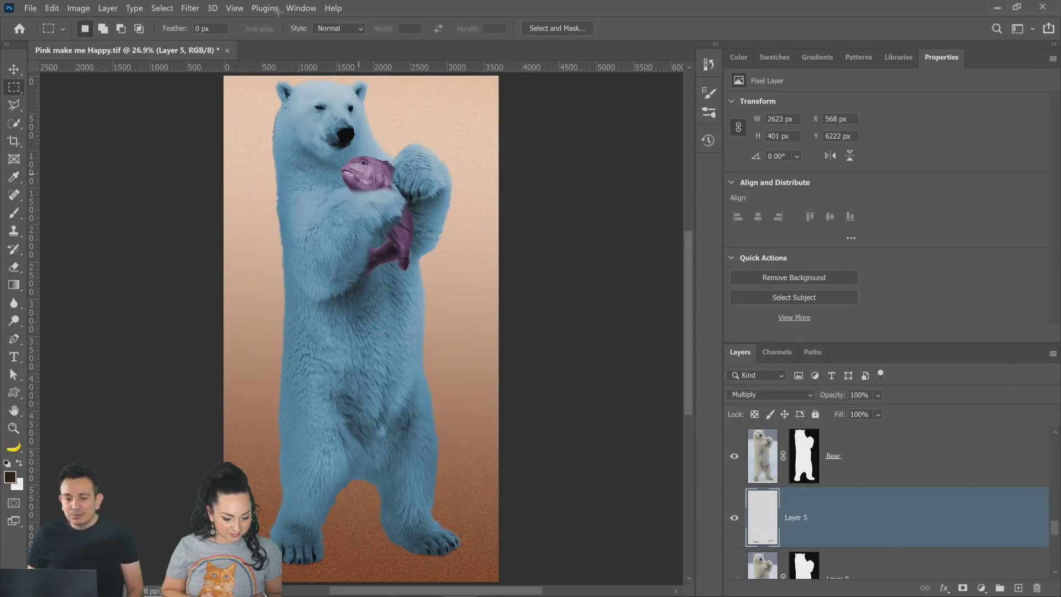
# Step: Show the document's history, enlarge the list, and take a snapshot of the current state
pyautogui.click(300, 9)
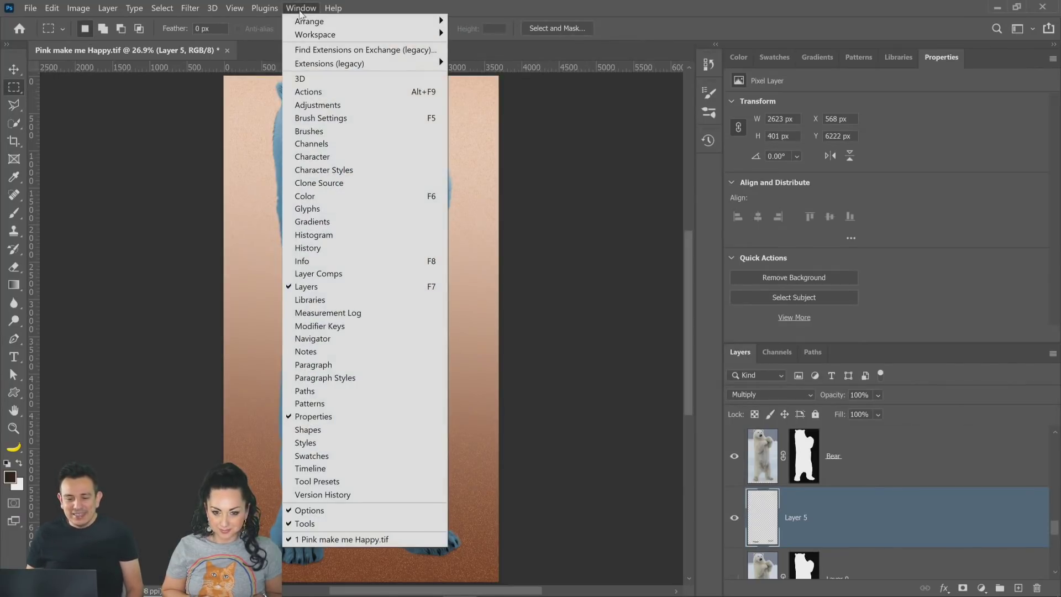
pyautogui.click(369, 253)
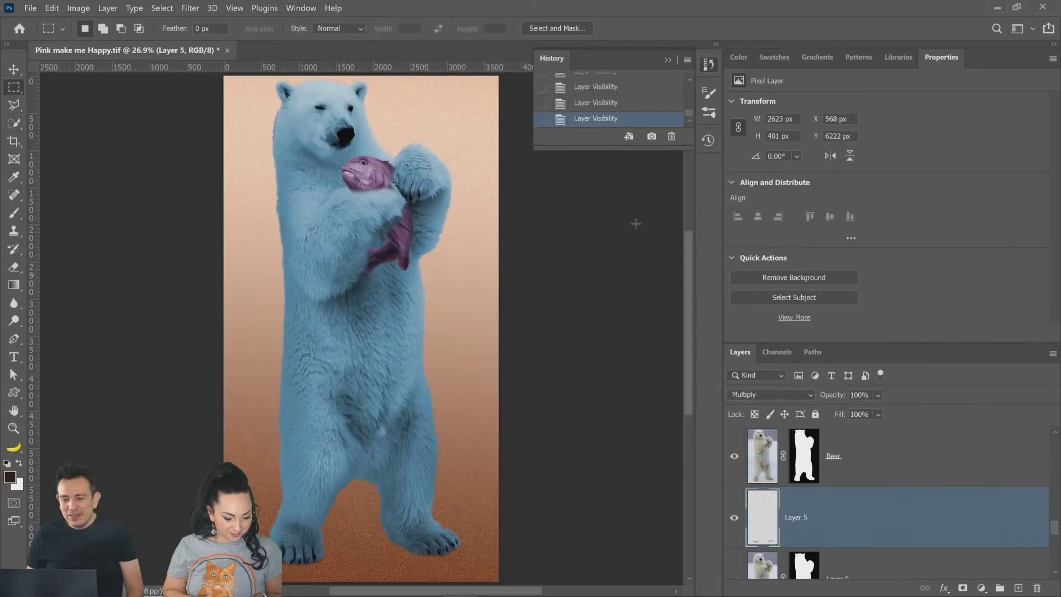
pyautogui.moveTo(677, 152); pyautogui.dragTo(690, 131)
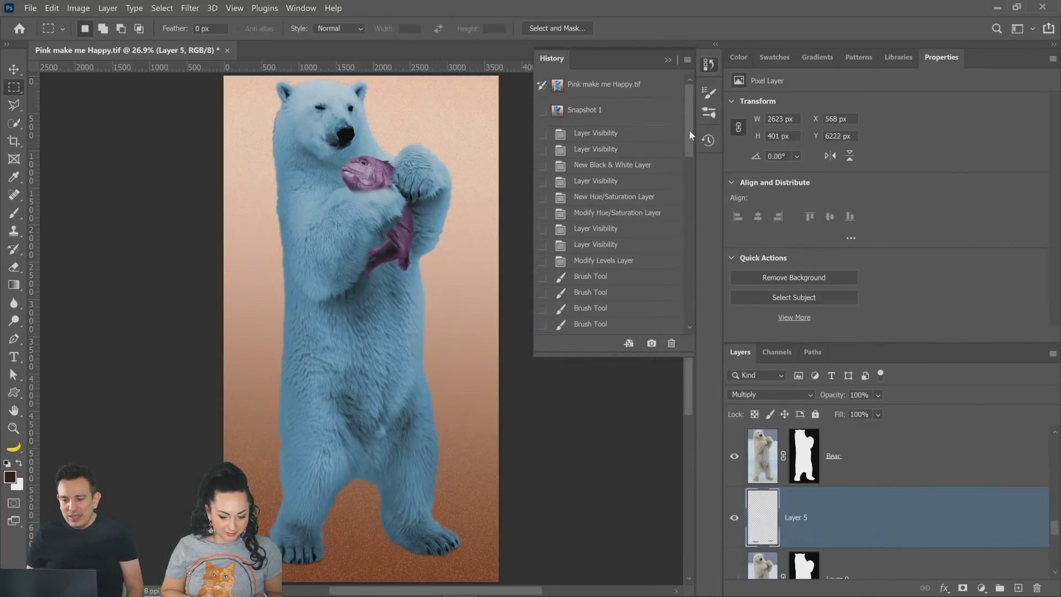
# Step: Alternate between the originally opened state and Snapshot 1 to compare before and after, ending on Snapshot 1
pyautogui.click(606, 92)
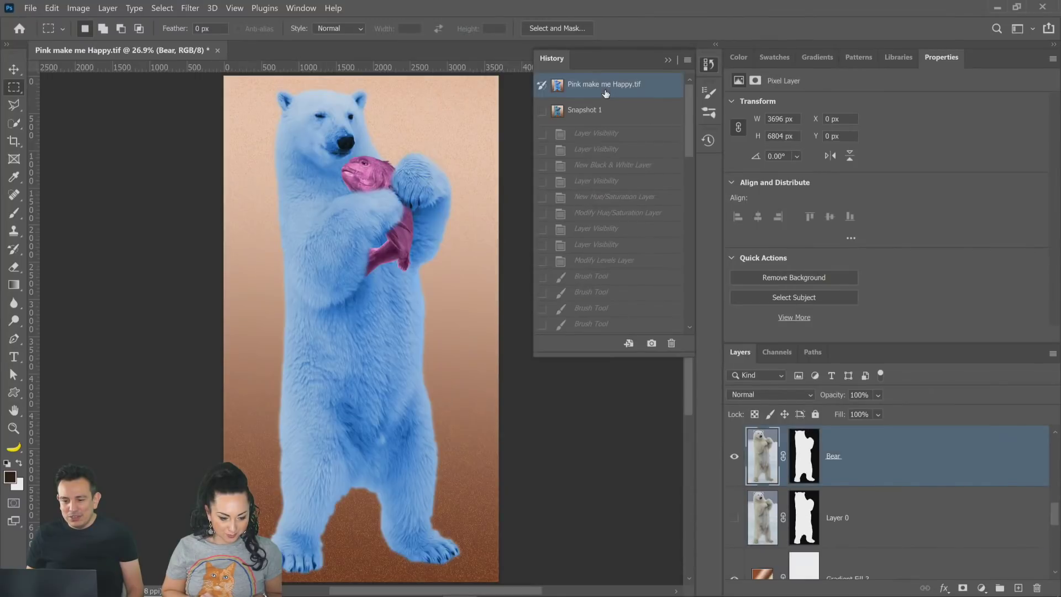
pyautogui.click(606, 117)
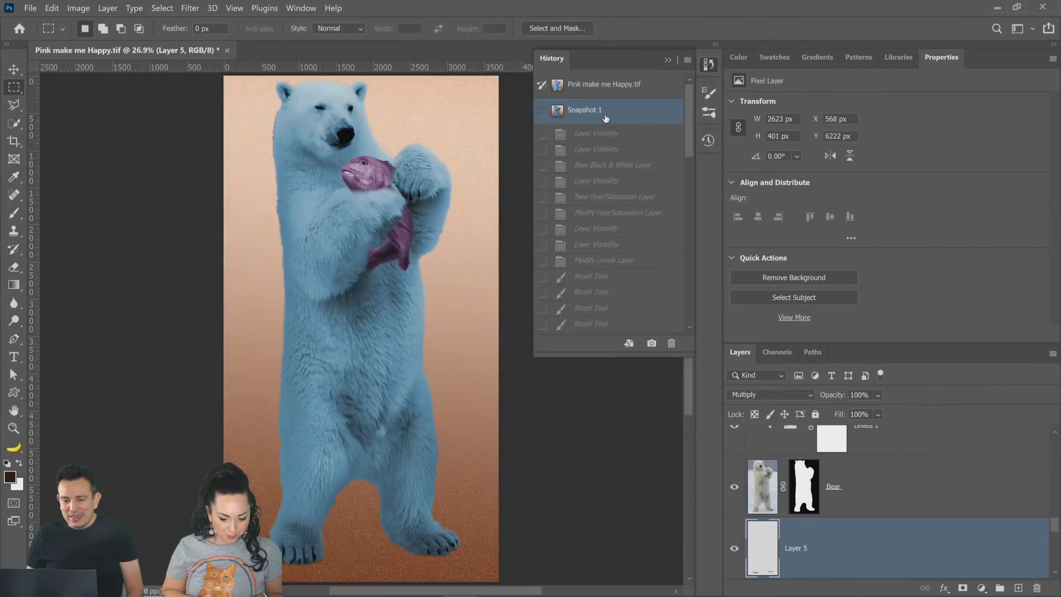
pyautogui.click(605, 90)
pyautogui.click(603, 112)
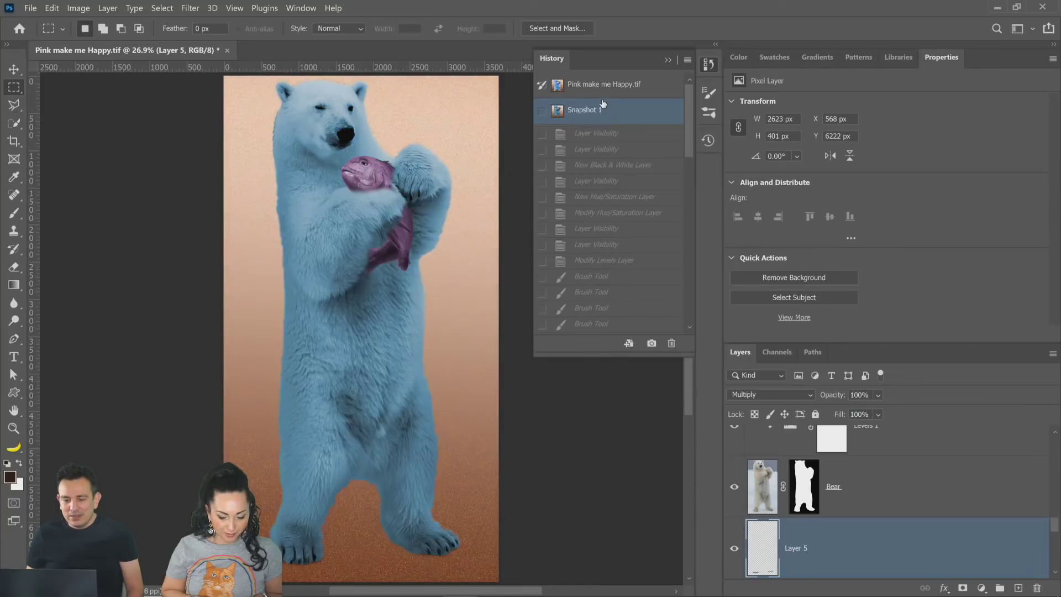
pyautogui.click(601, 98)
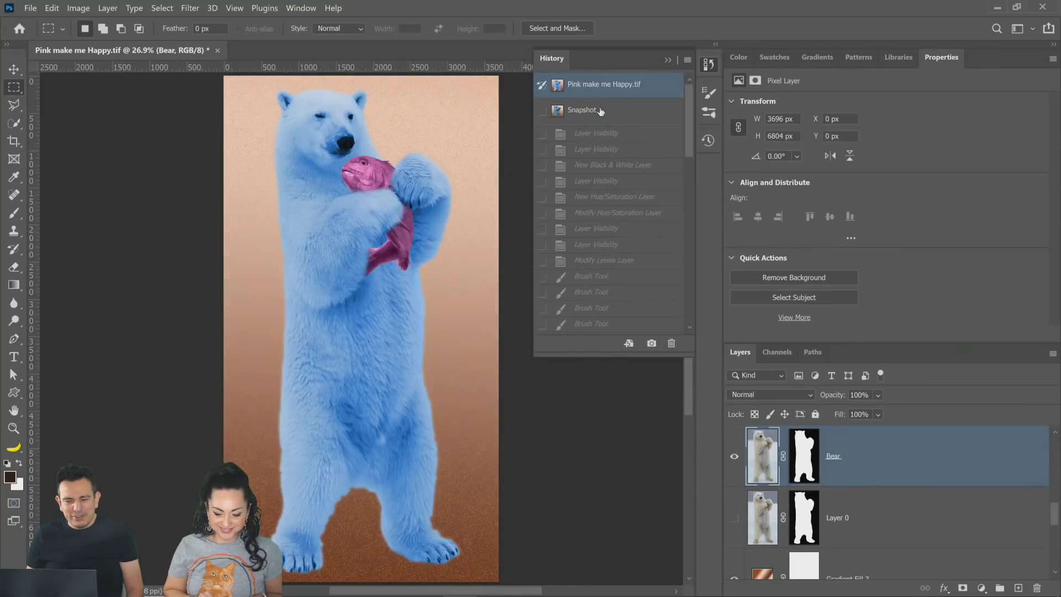
pyautogui.click(600, 108)
pyautogui.click(604, 91)
pyautogui.click(606, 108)
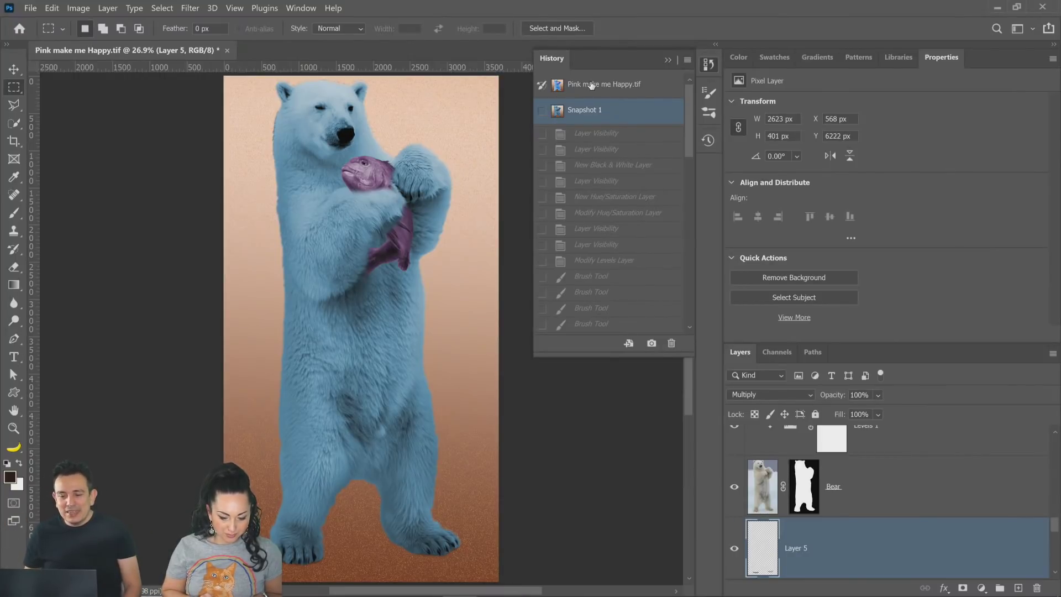
pyautogui.click(589, 86)
pyautogui.click(595, 110)
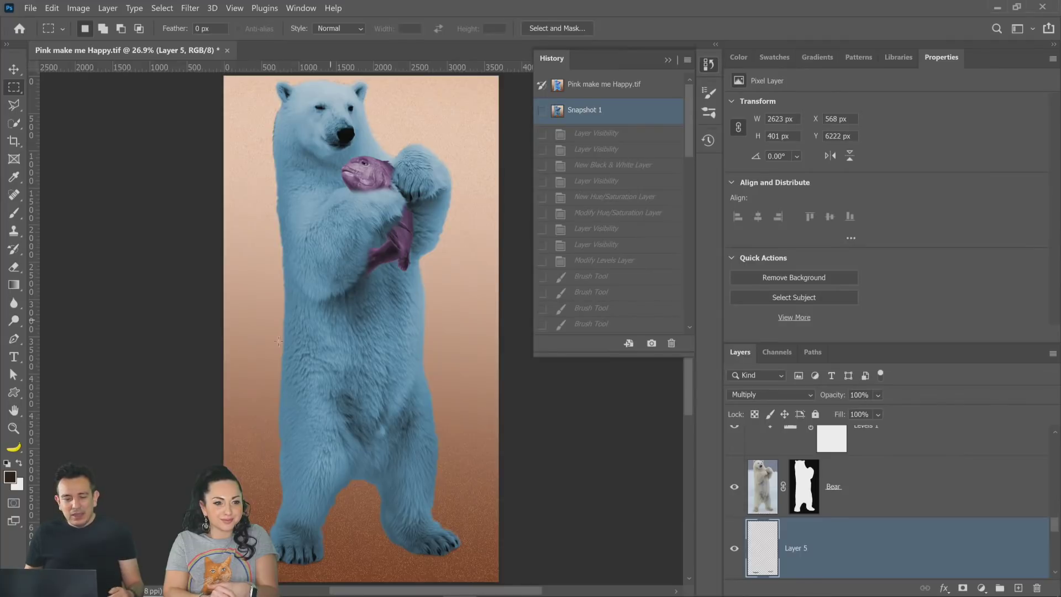
pyautogui.click(14, 429)
pyautogui.click(271, 221)
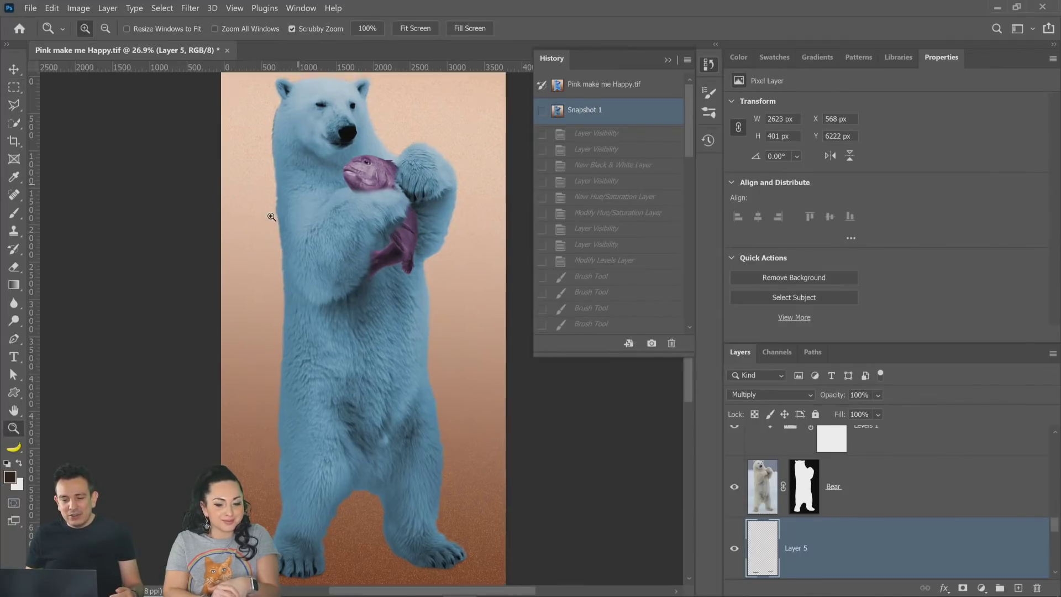
pyautogui.moveTo(271, 217); pyautogui.dragTo(295, 257)
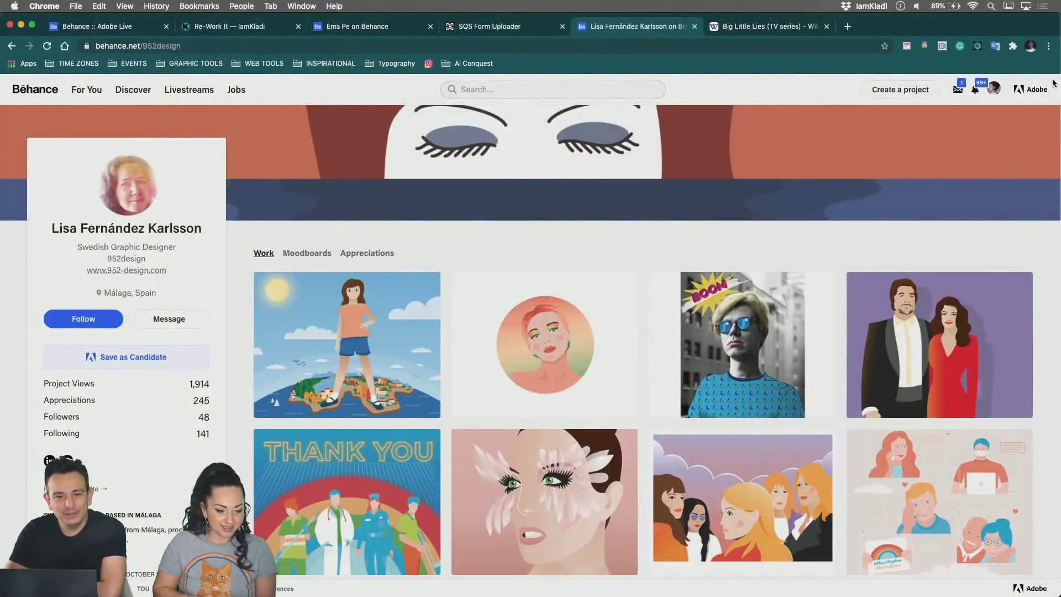
# Step: Open the Fashion Magazine project on the Behance profile and look through its round illustrations, returning to the project's beginning
pyautogui.moveTo(703, 593)
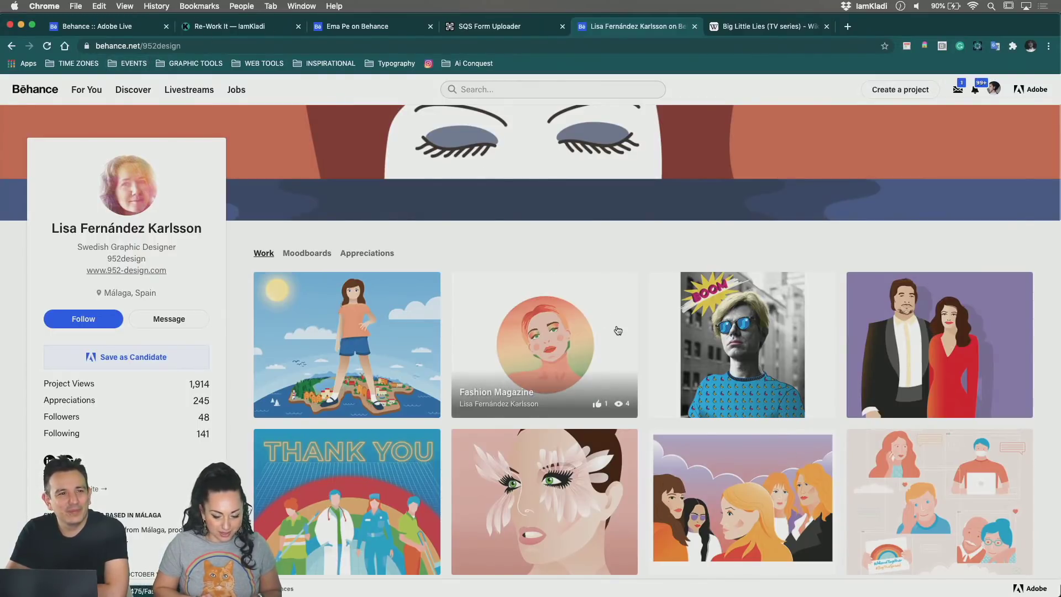
pyautogui.click(591, 326)
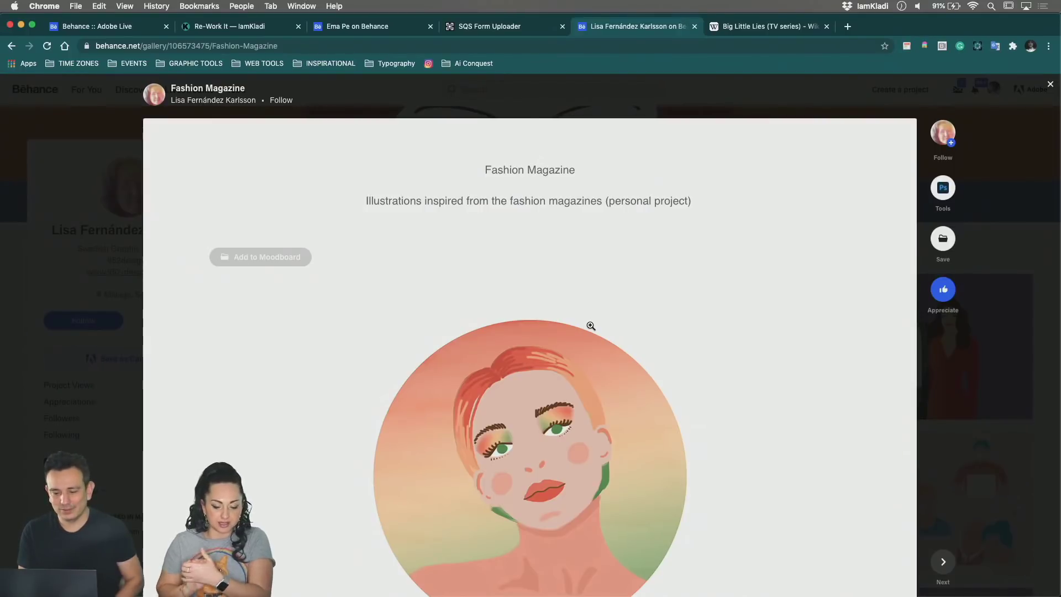
pyautogui.scroll(-5, 724, 510)
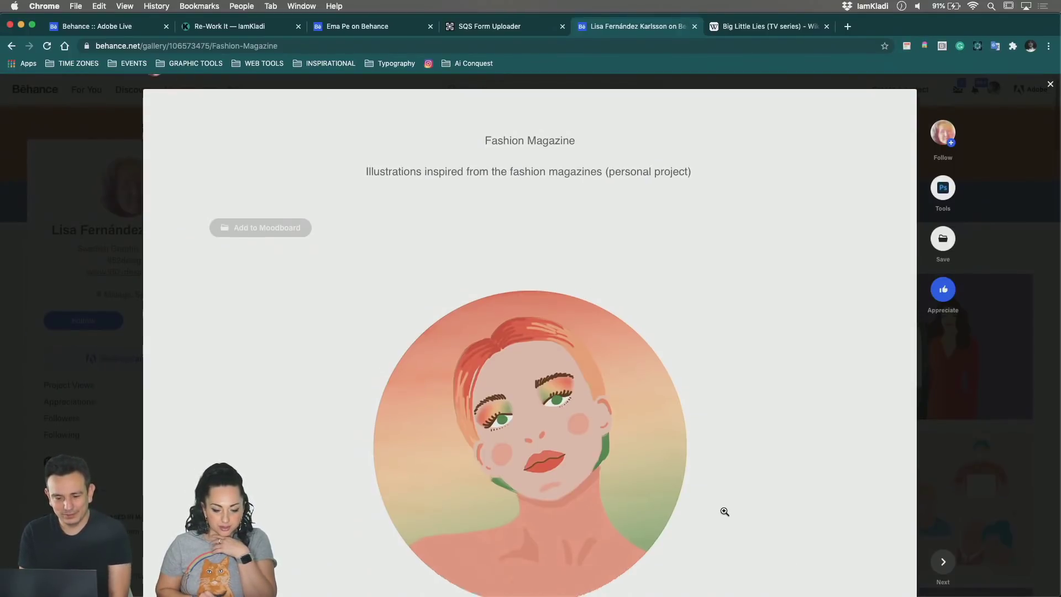
pyautogui.scroll(-8, 724, 514)
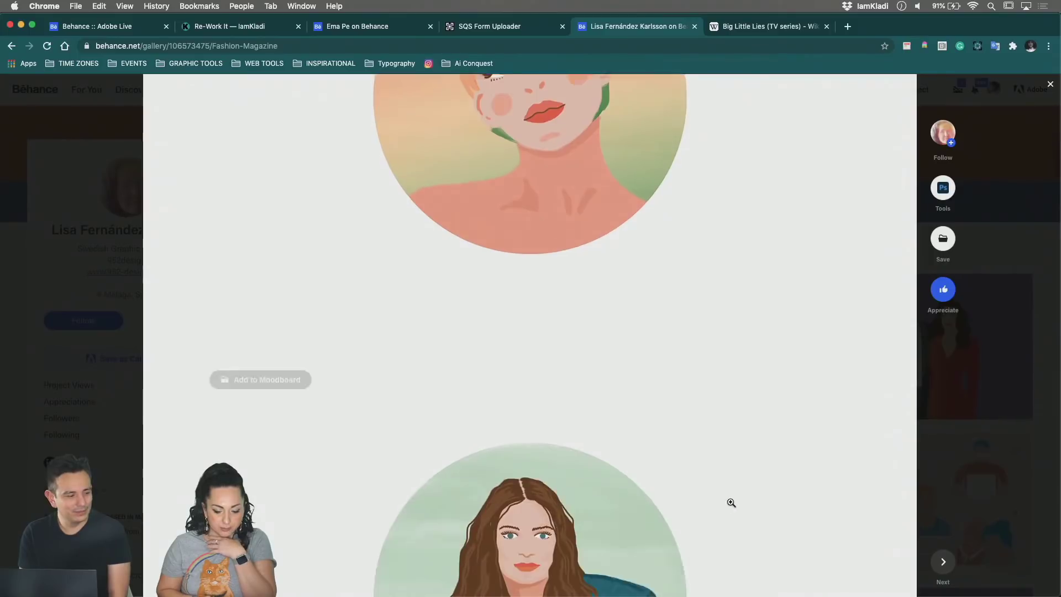
pyautogui.scroll(-9, 729, 501)
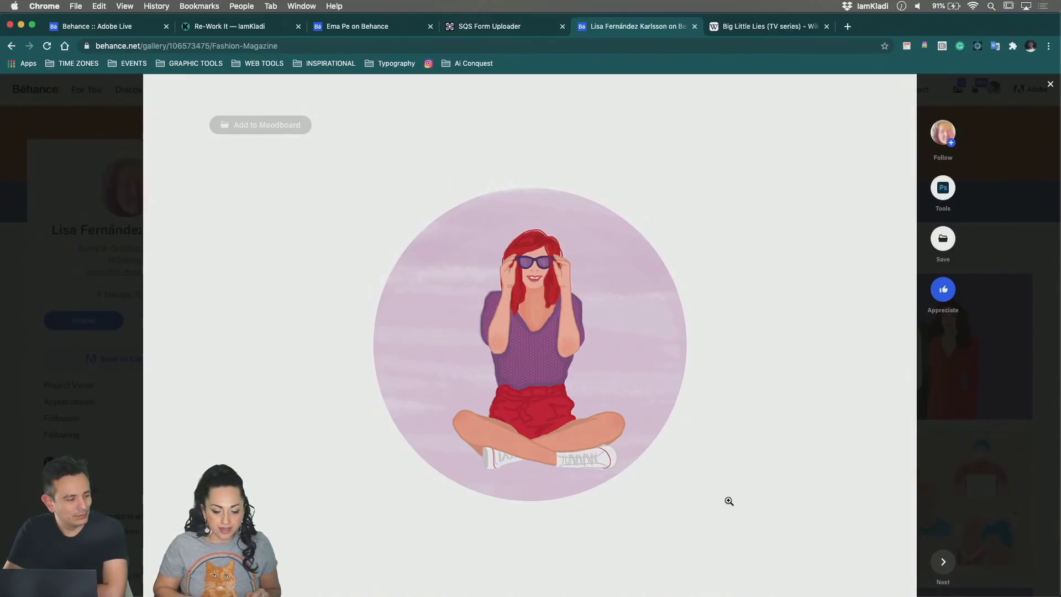
pyautogui.scroll(-8, 729, 501)
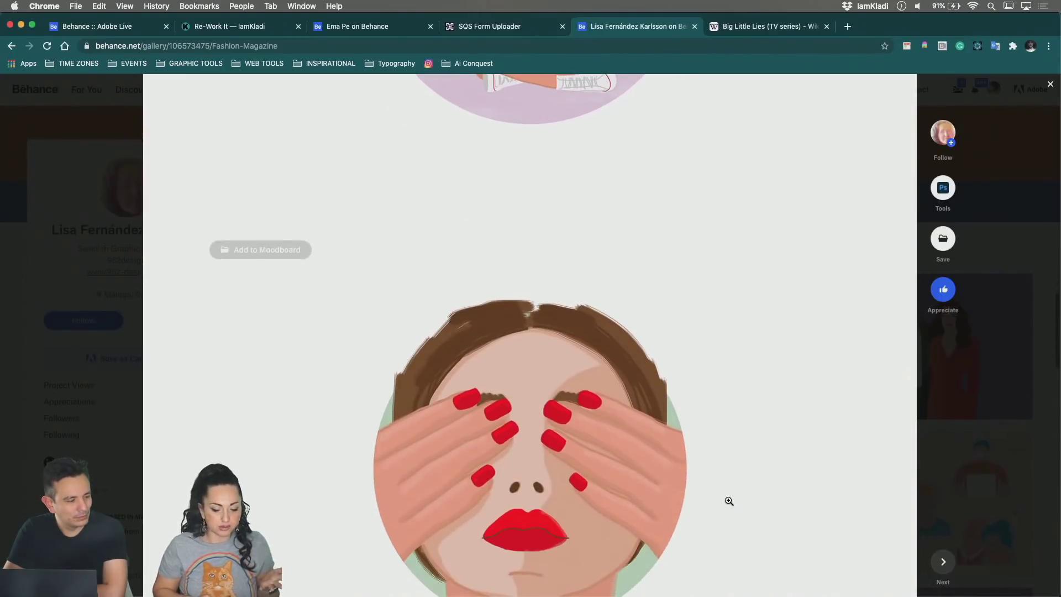
pyautogui.scroll(-5, 729, 501)
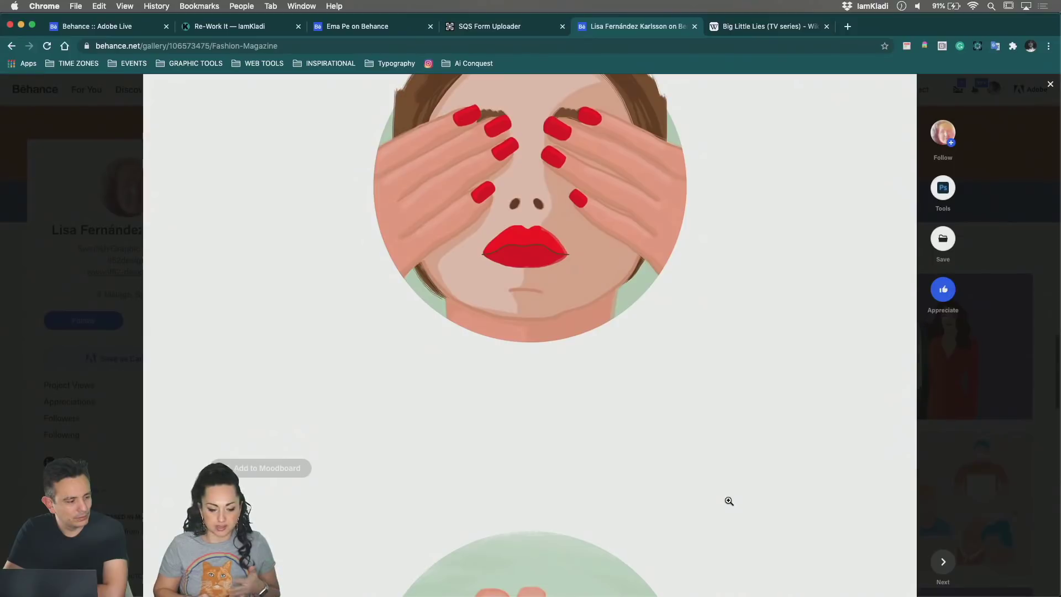
pyautogui.scroll(1, 729, 501)
pyautogui.scroll(-6, 729, 500)
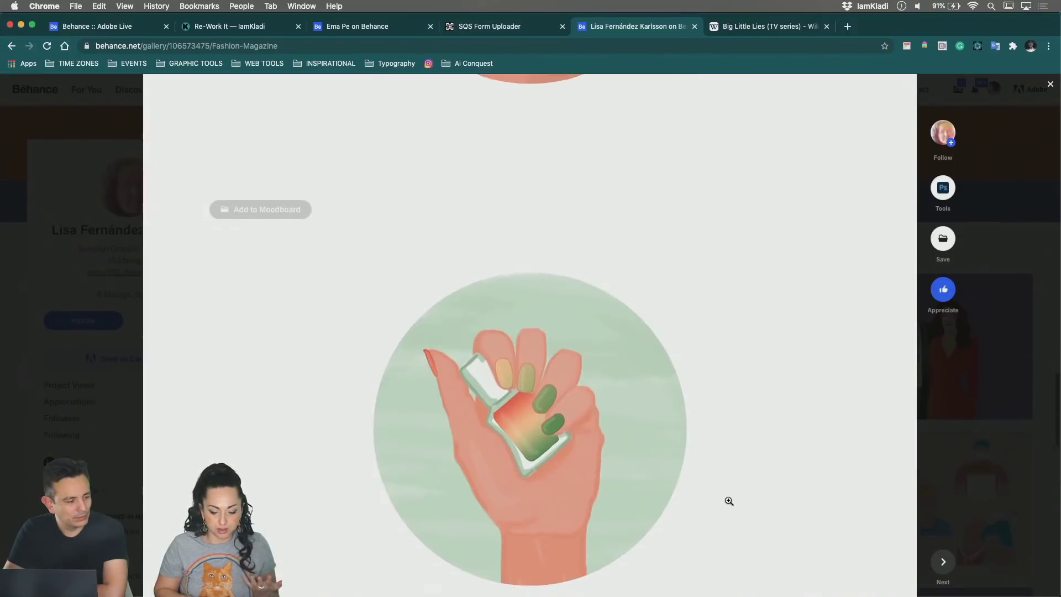
pyautogui.scroll(-2, 729, 501)
pyautogui.scroll(15, 729, 500)
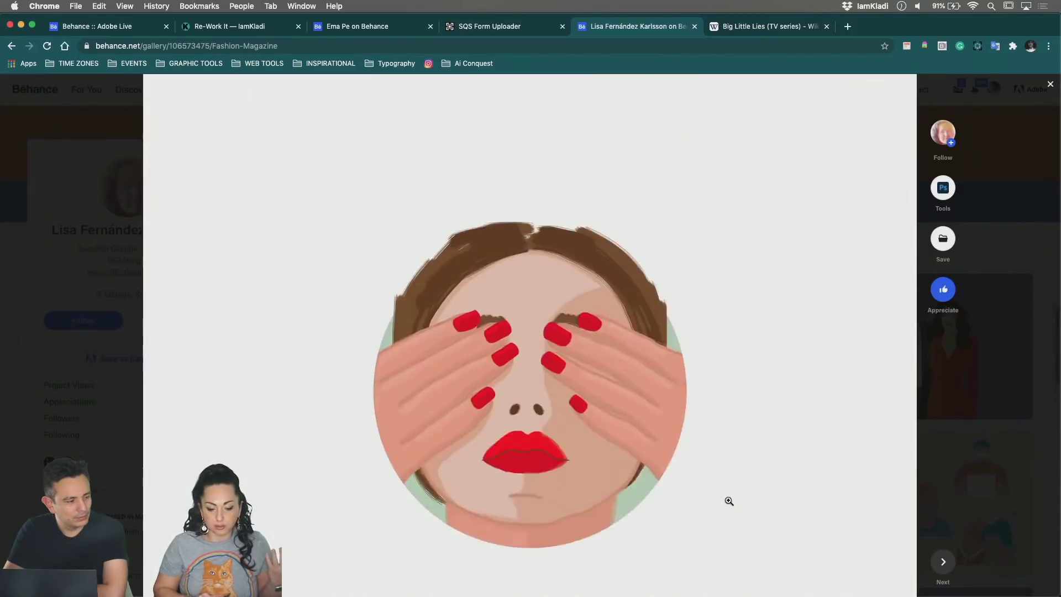
pyautogui.scroll(8, 729, 501)
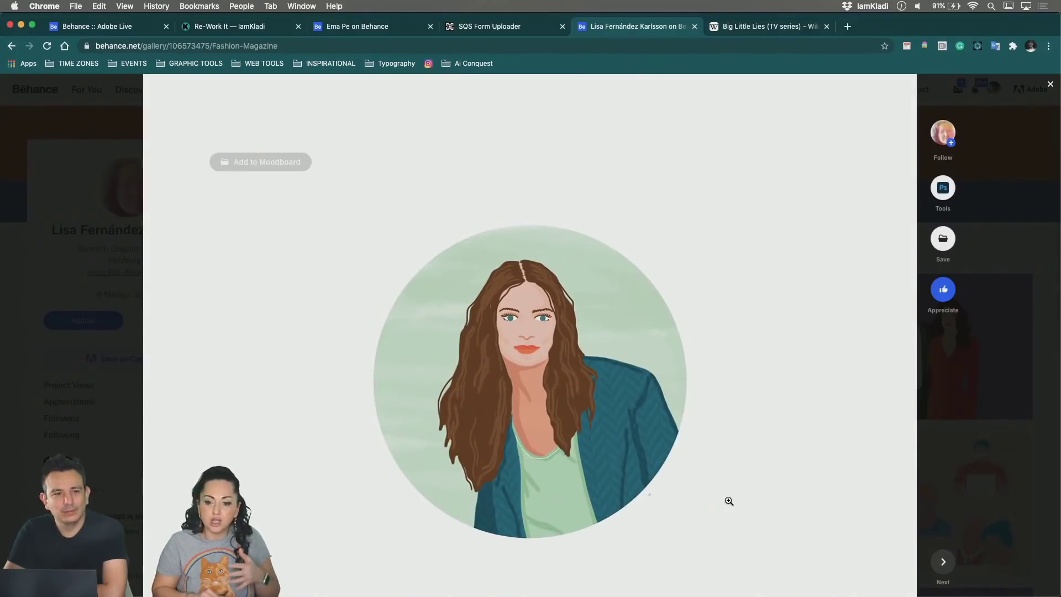
pyautogui.scroll(8, 729, 501)
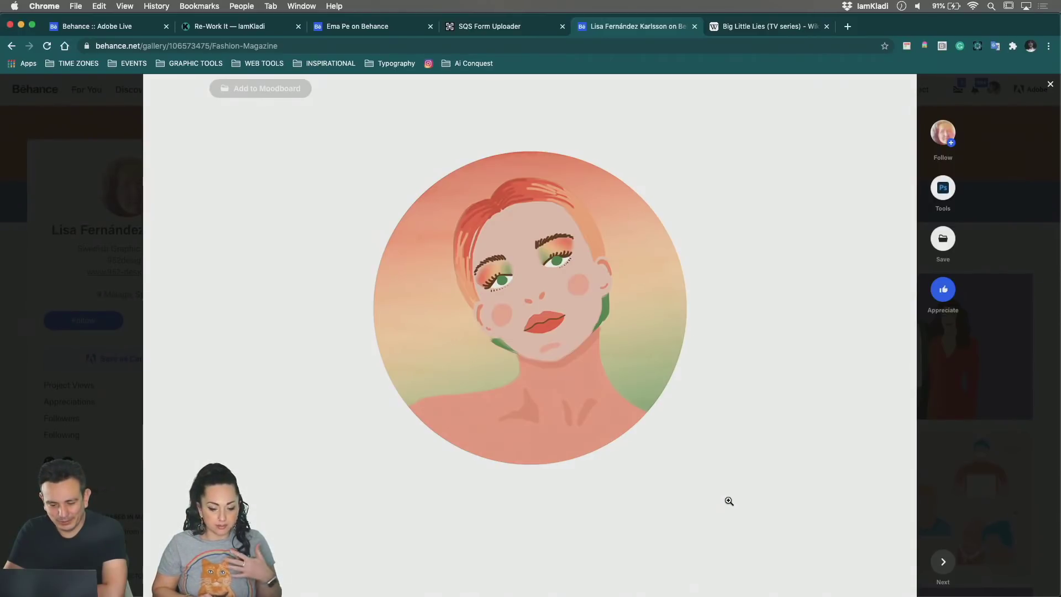
pyautogui.scroll(3, 729, 501)
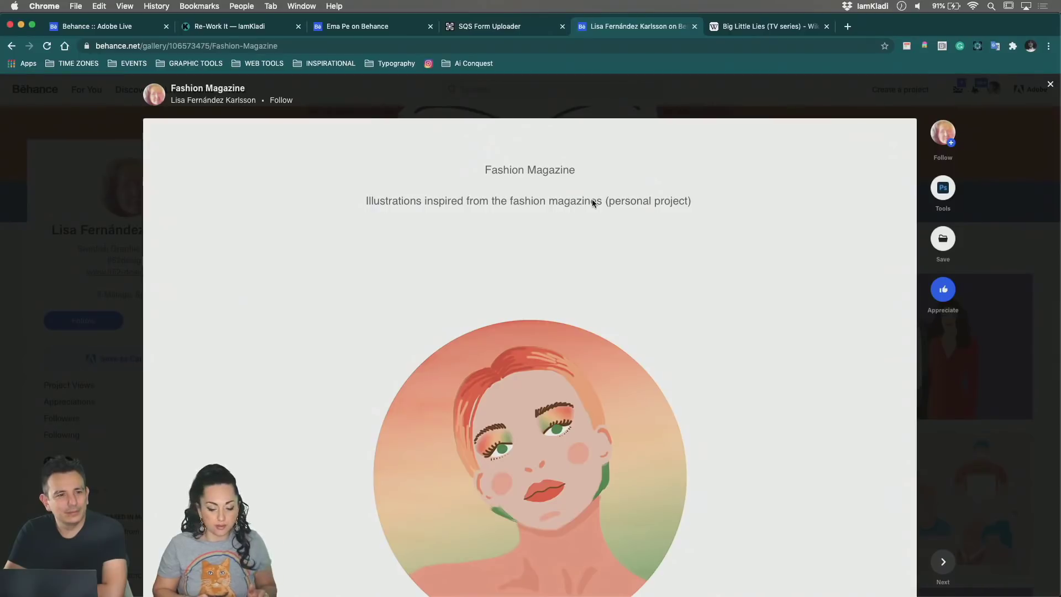
# Step: Look through the Fashion Magazine illustrations down to the hand holding nail polish, and return to the designer's profile
pyautogui.scroll(-5, 630, 258)
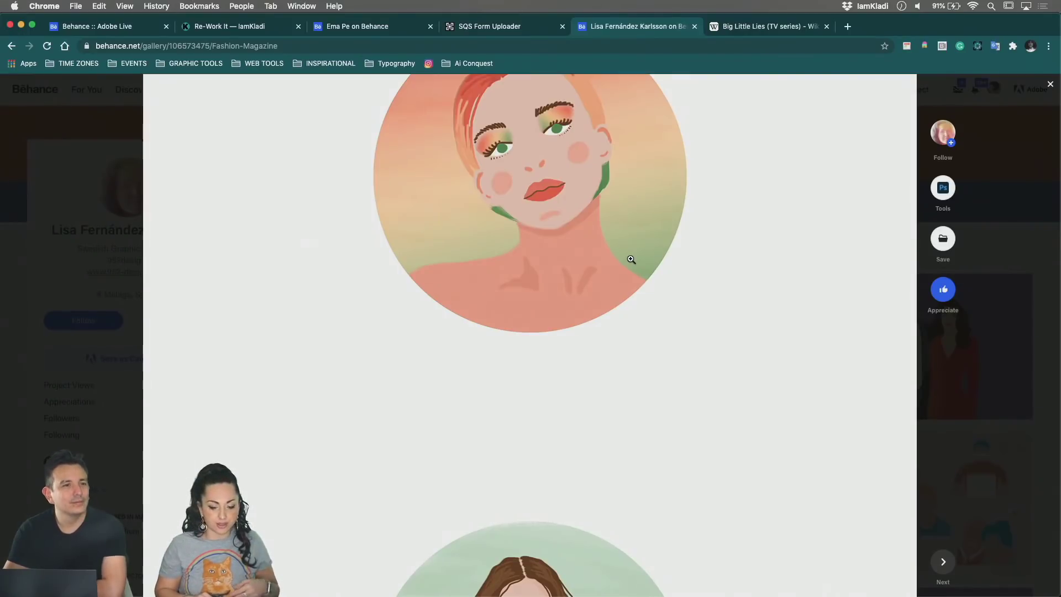
pyautogui.scroll(-5, 632, 259)
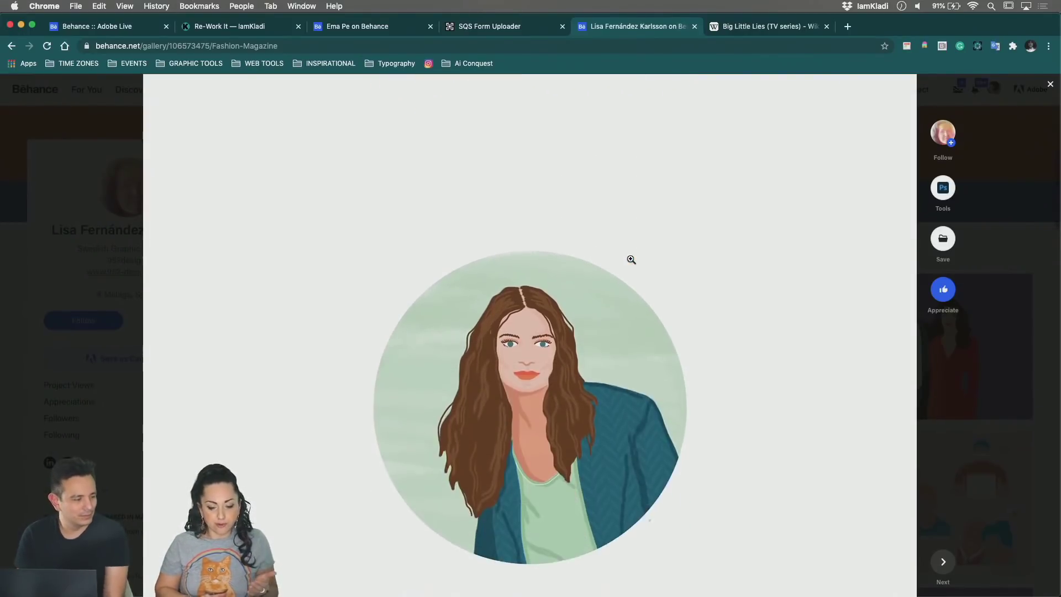
pyautogui.scroll(-15, 631, 259)
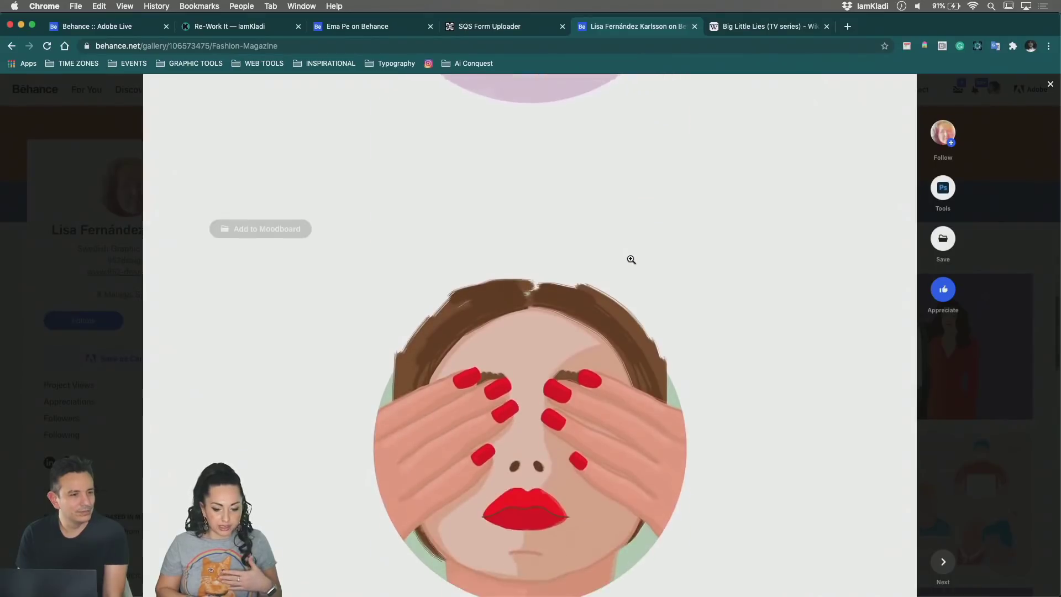
pyautogui.scroll(-10, 632, 259)
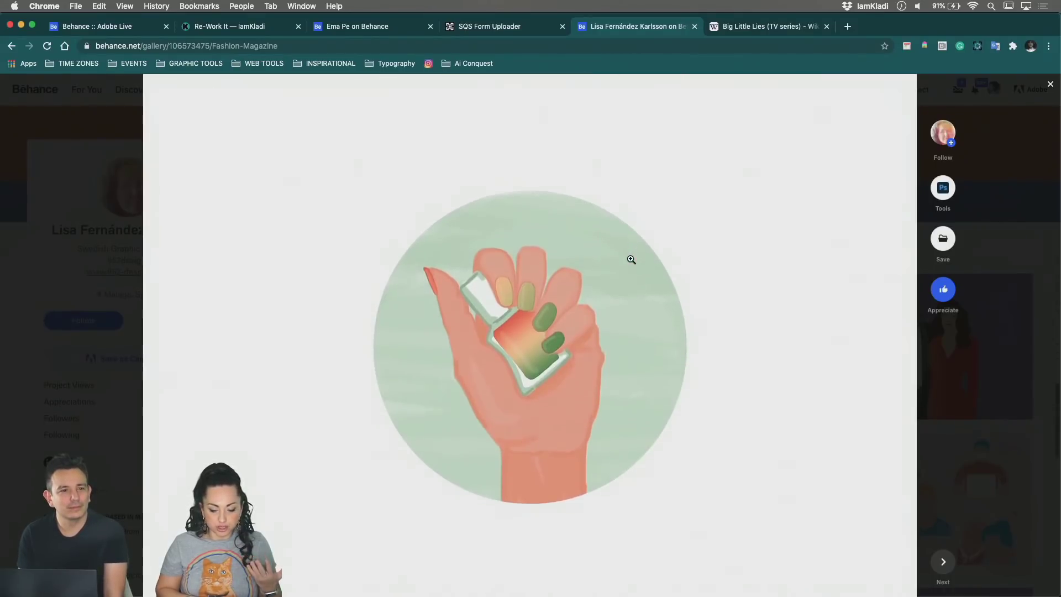
pyautogui.scroll(-5, 805, 370)
pyautogui.scroll(4, 805, 374)
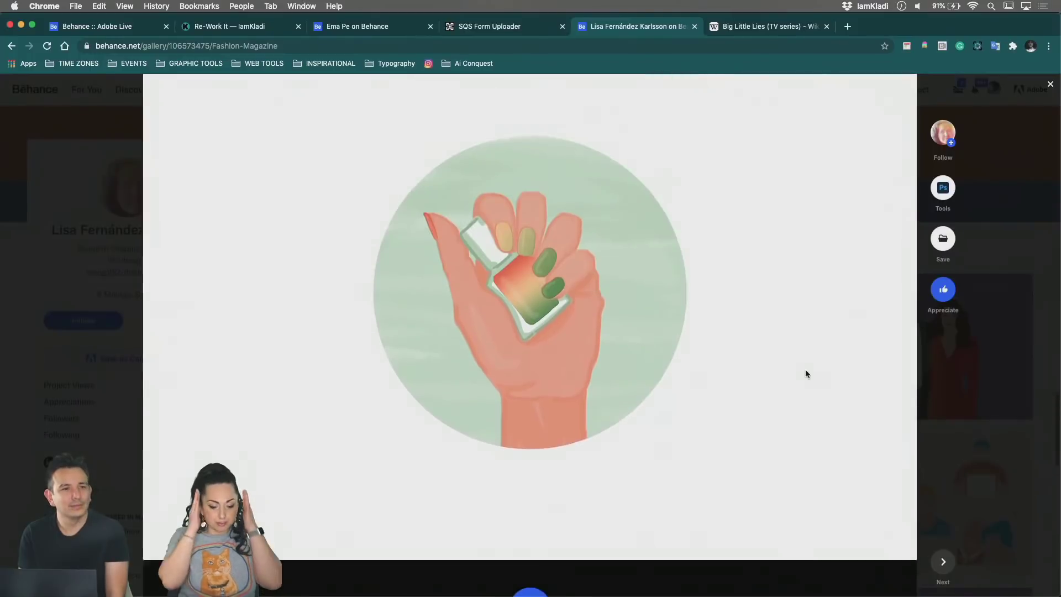
pyautogui.scroll(2, 805, 374)
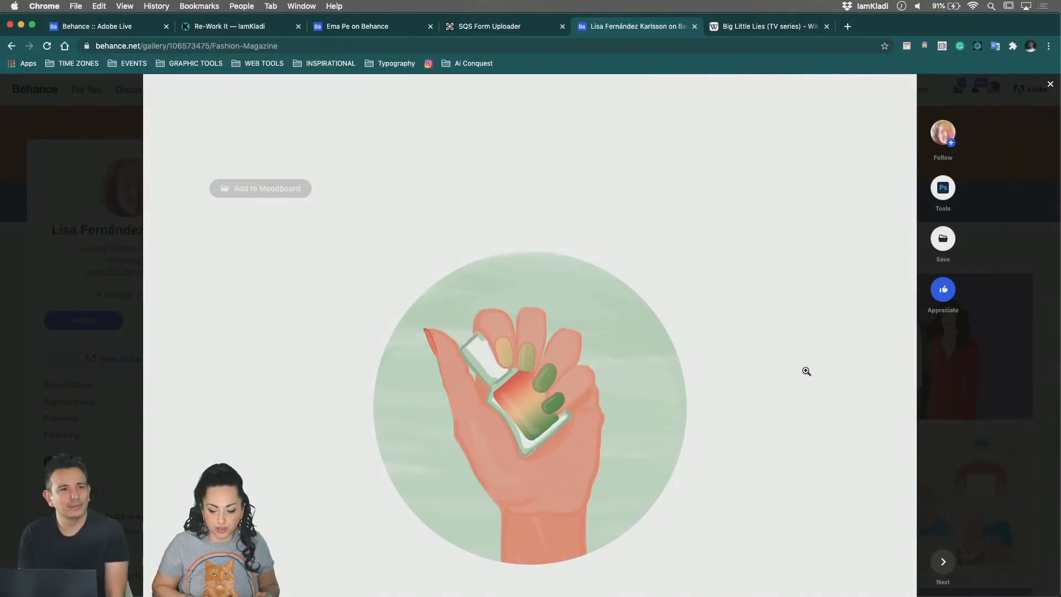
pyautogui.click(1029, 402)
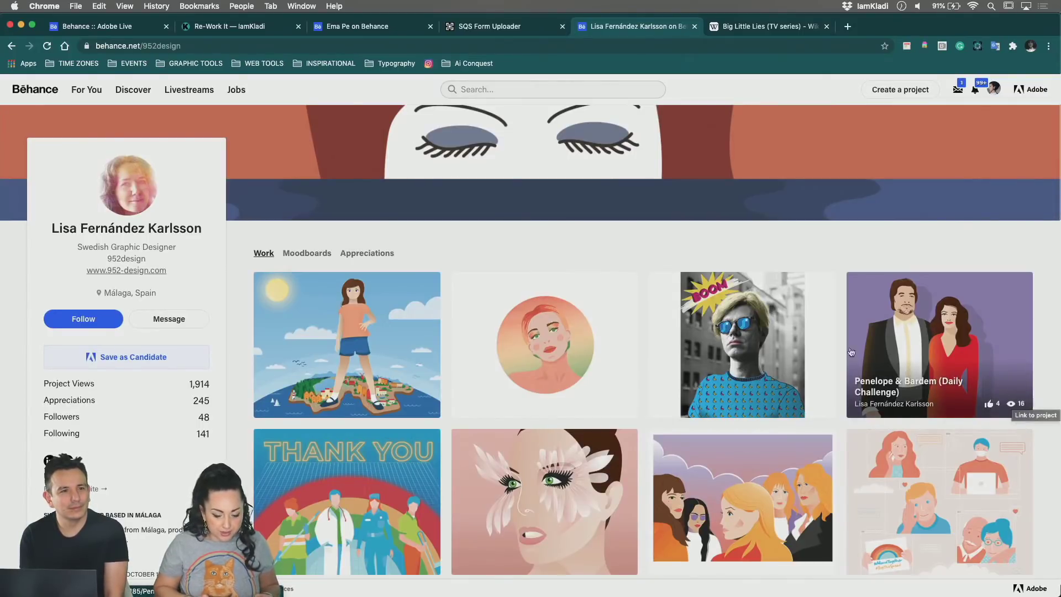
# Step: Open the Minimalistic Portrait Julianne More project, view the whole feathered-eyelash portrait, and return to the profile
pyautogui.scroll(-3, 540, 413)
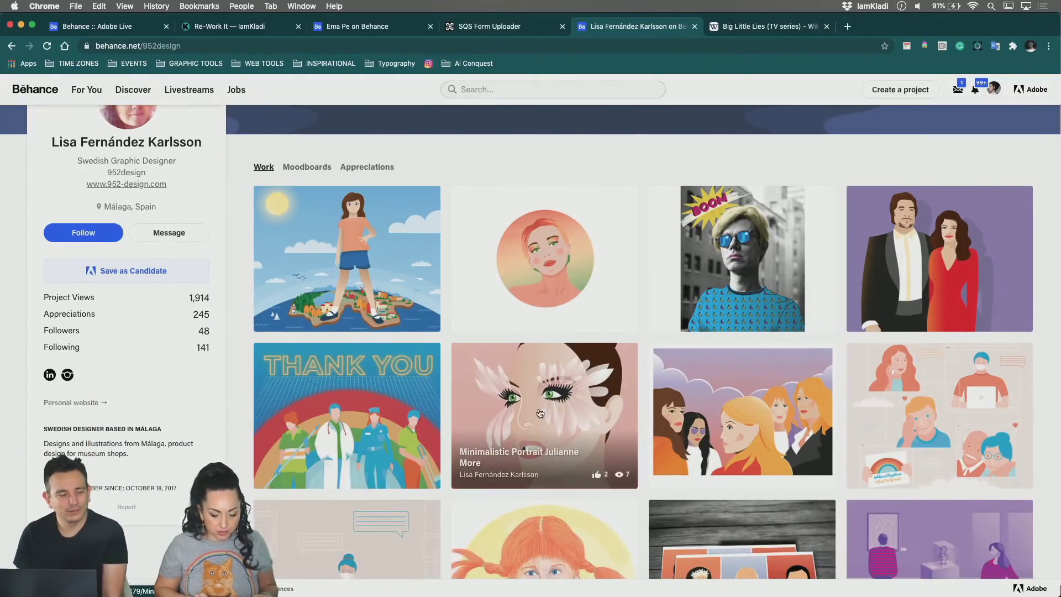
pyautogui.click(540, 413)
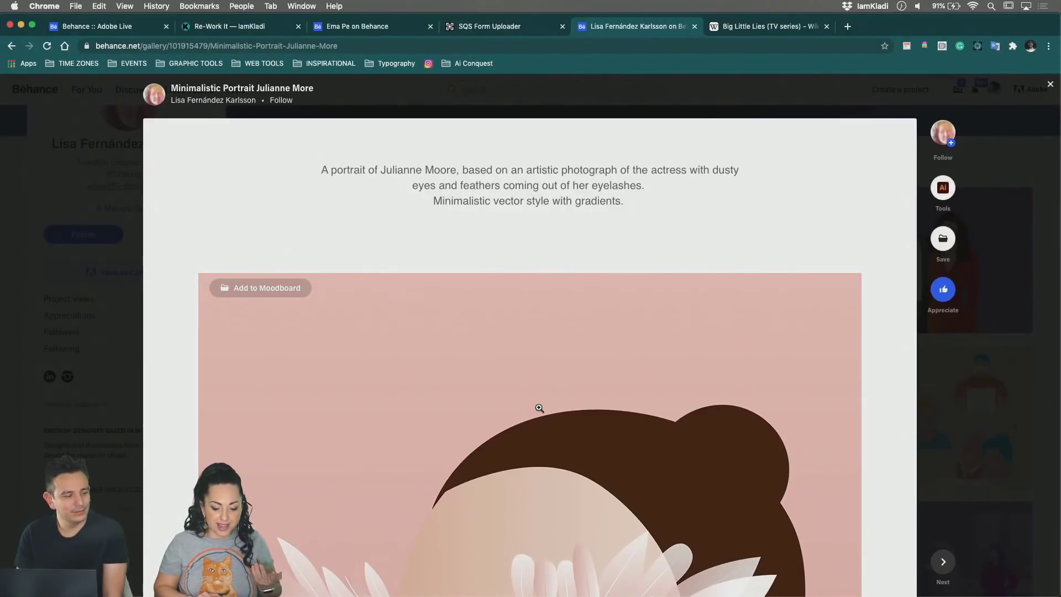
pyautogui.scroll(-10, 539, 408)
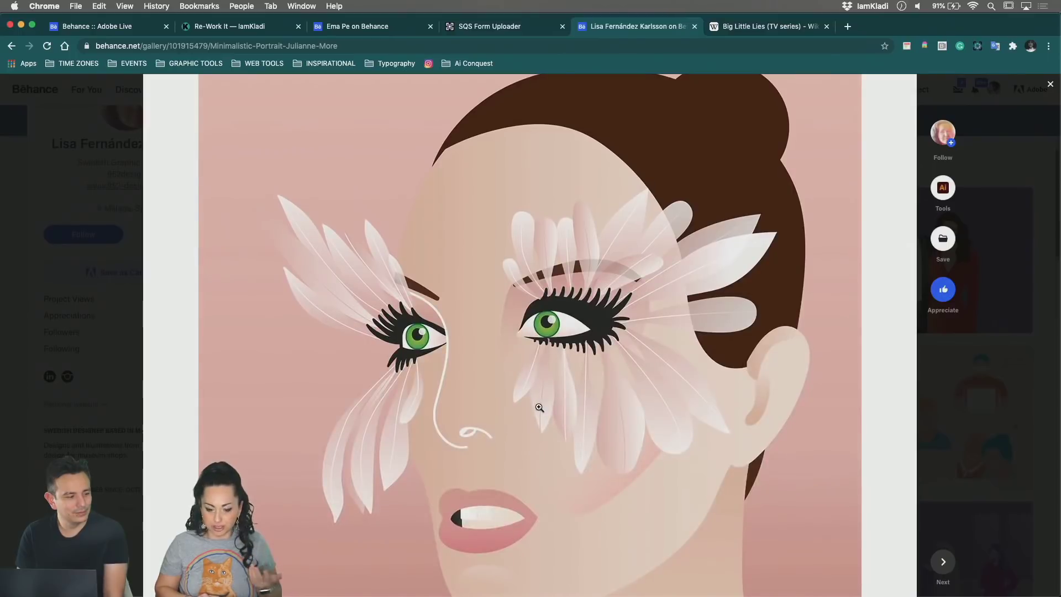
pyautogui.scroll(-4, 540, 408)
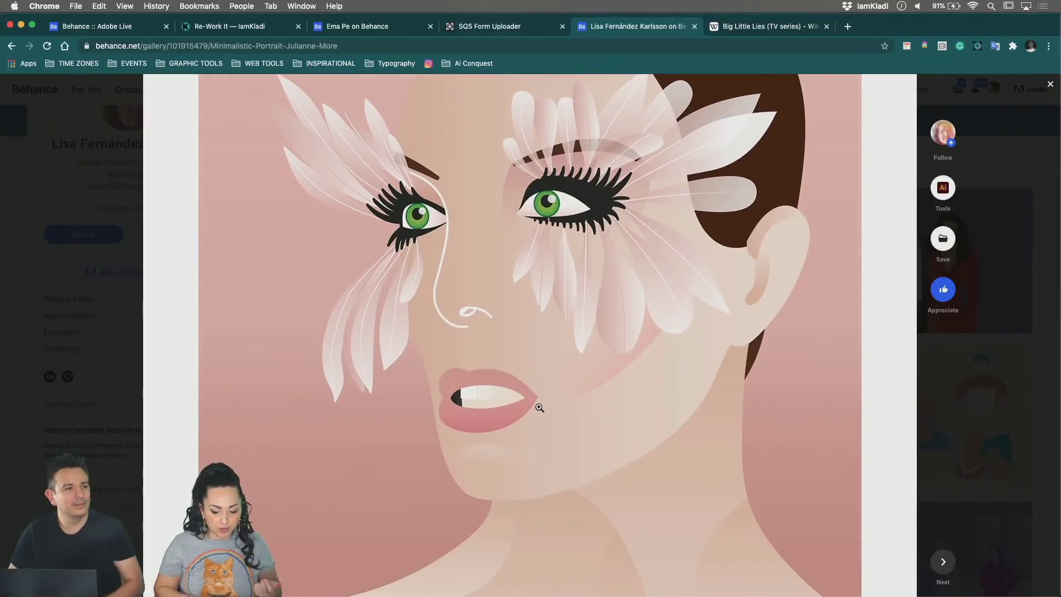
pyautogui.scroll(-18, 539, 407)
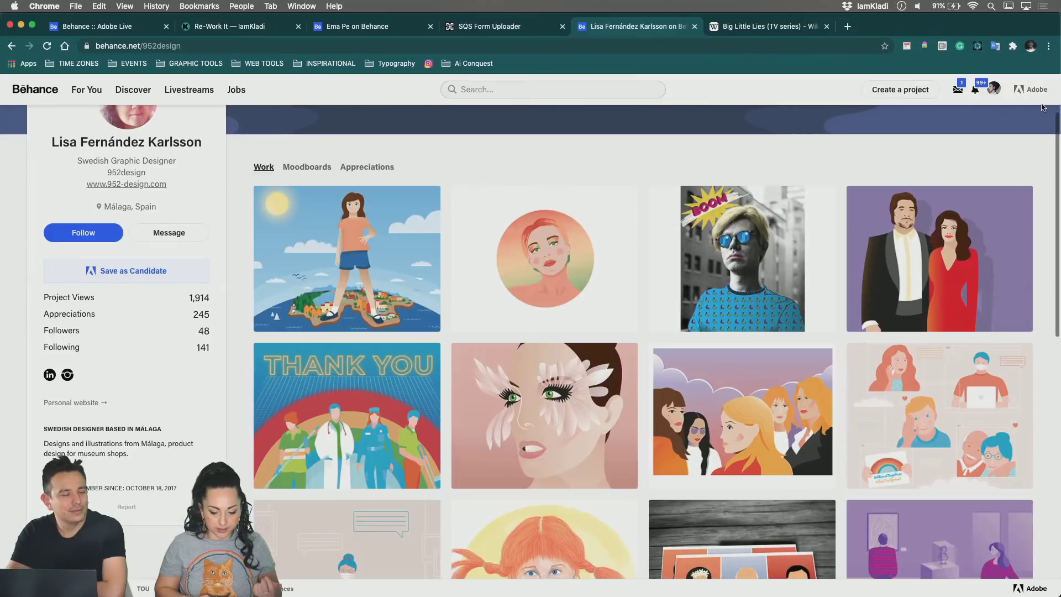
pyautogui.click(1051, 84)
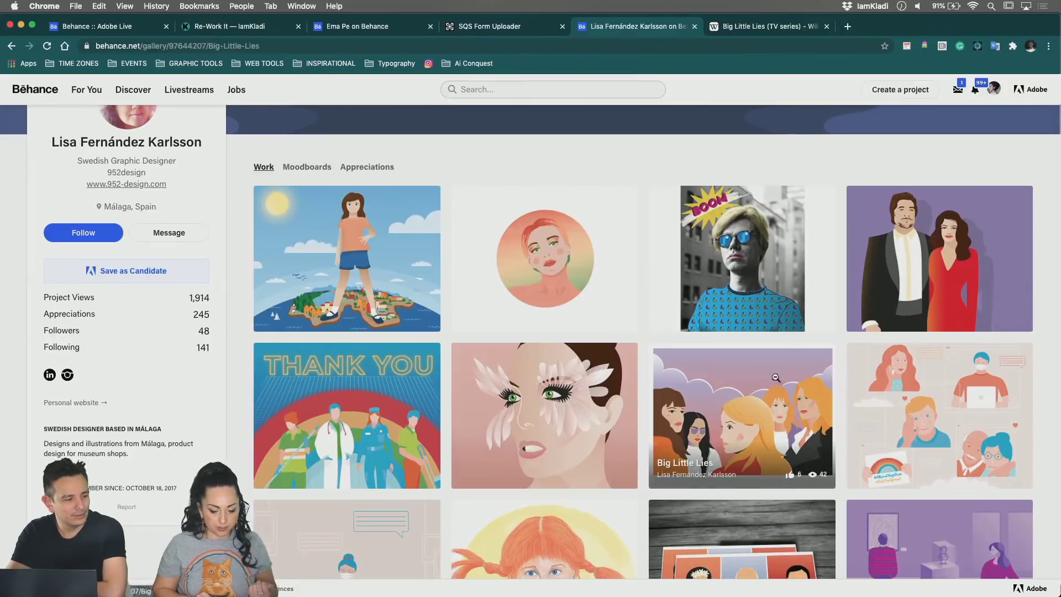
# Step: Open the Big Little Lies project, read its description, and examine the full group poster of the five women
pyautogui.click(776, 377)
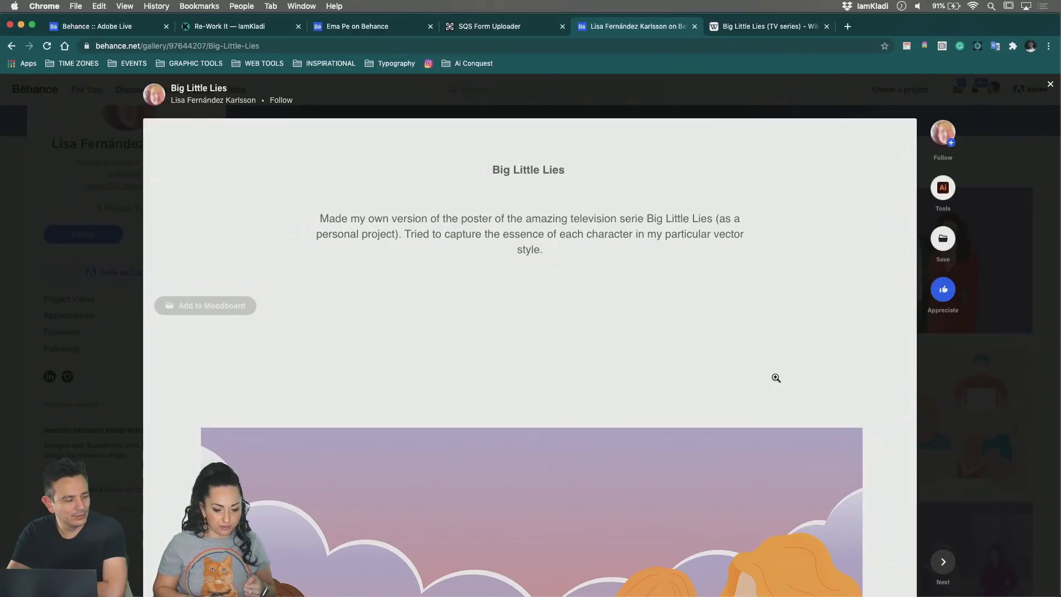
pyautogui.scroll(-3, 776, 378)
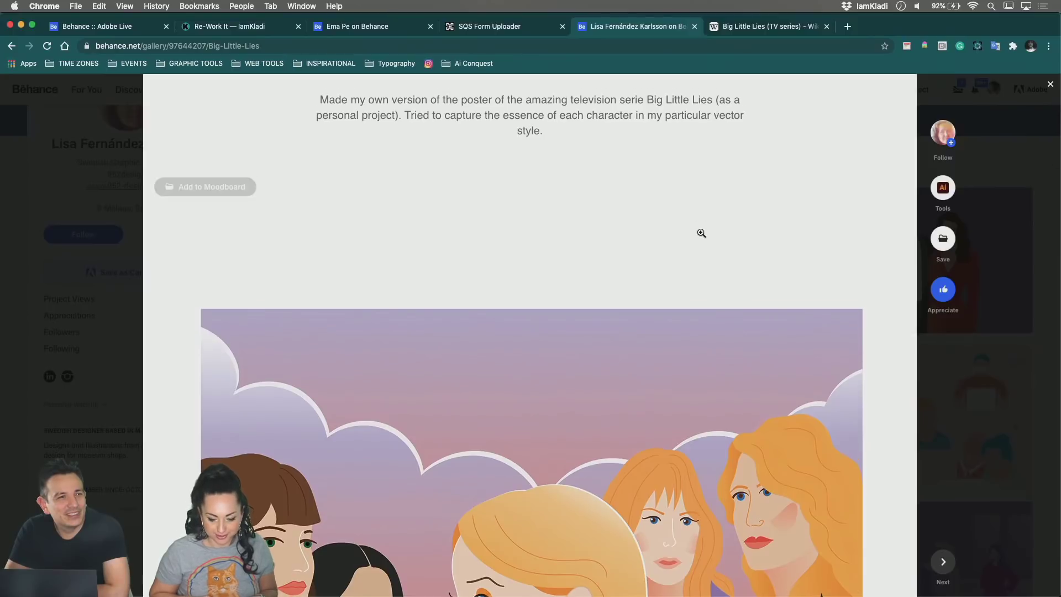
pyautogui.scroll(-1, 702, 234)
pyautogui.scroll(-2, 701, 234)
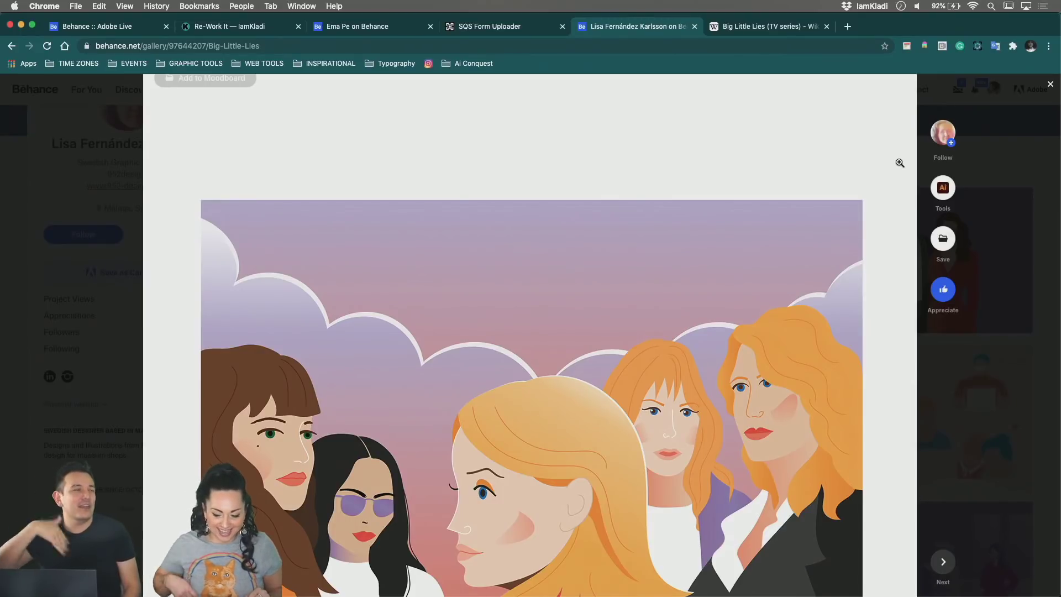
pyautogui.scroll(5, 900, 163)
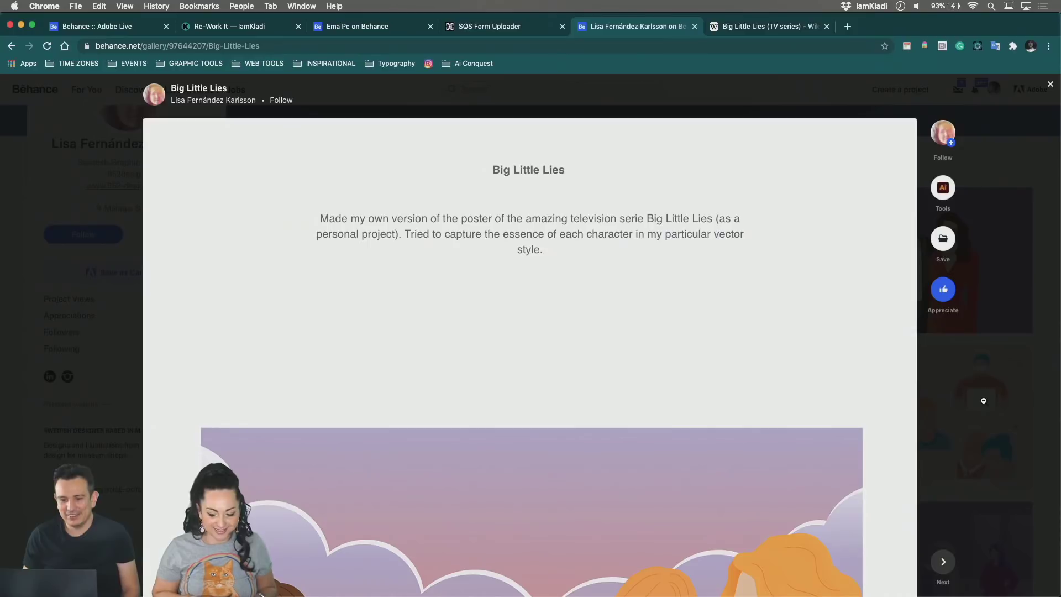
pyautogui.scroll(-3, 857, 367)
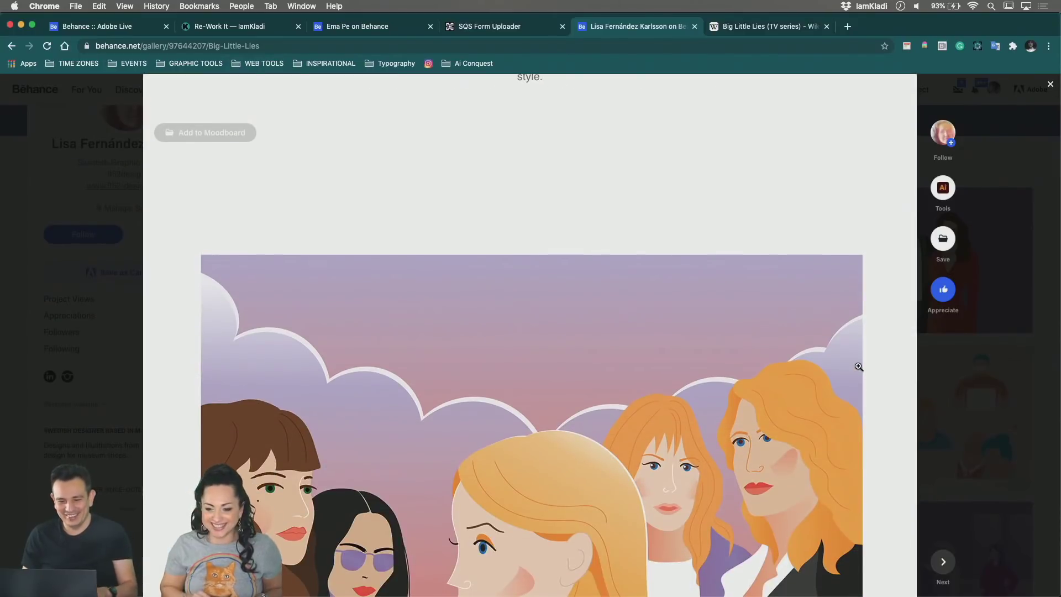
pyautogui.scroll(-3, 796, 427)
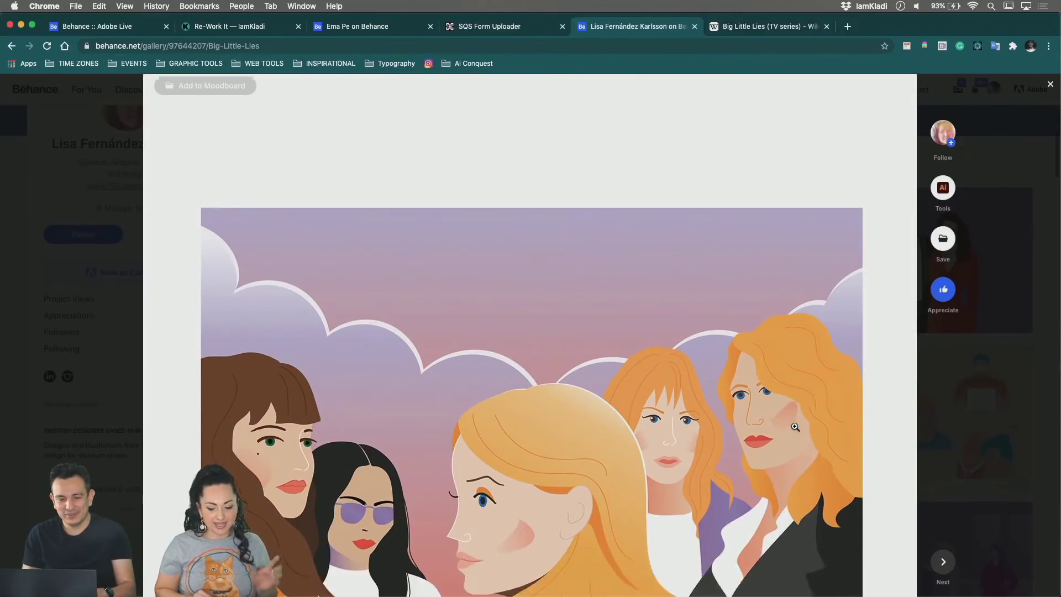
pyautogui.scroll(-3, 796, 427)
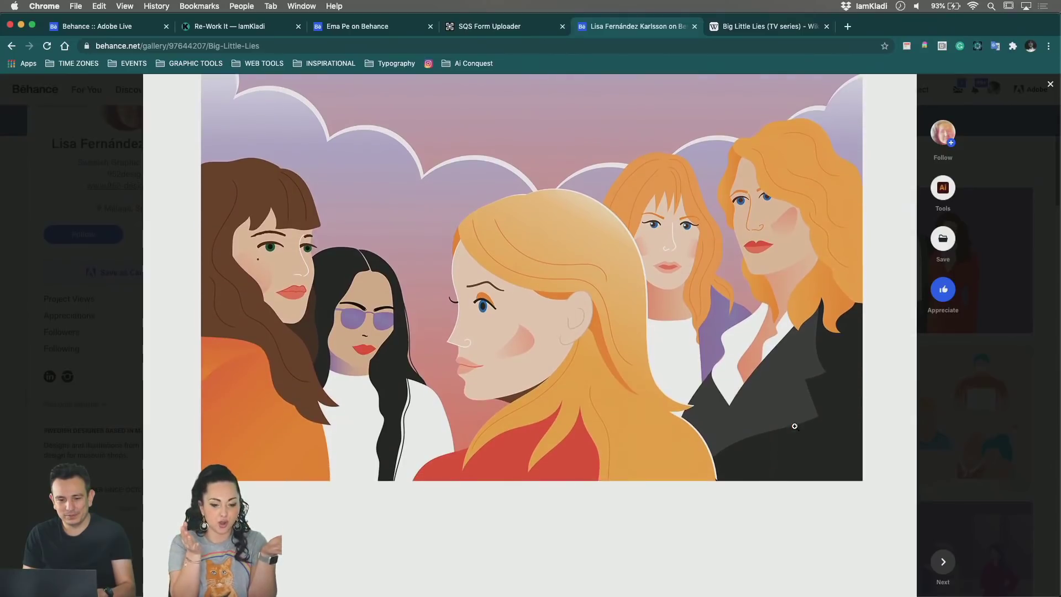
pyautogui.scroll(3, 795, 427)
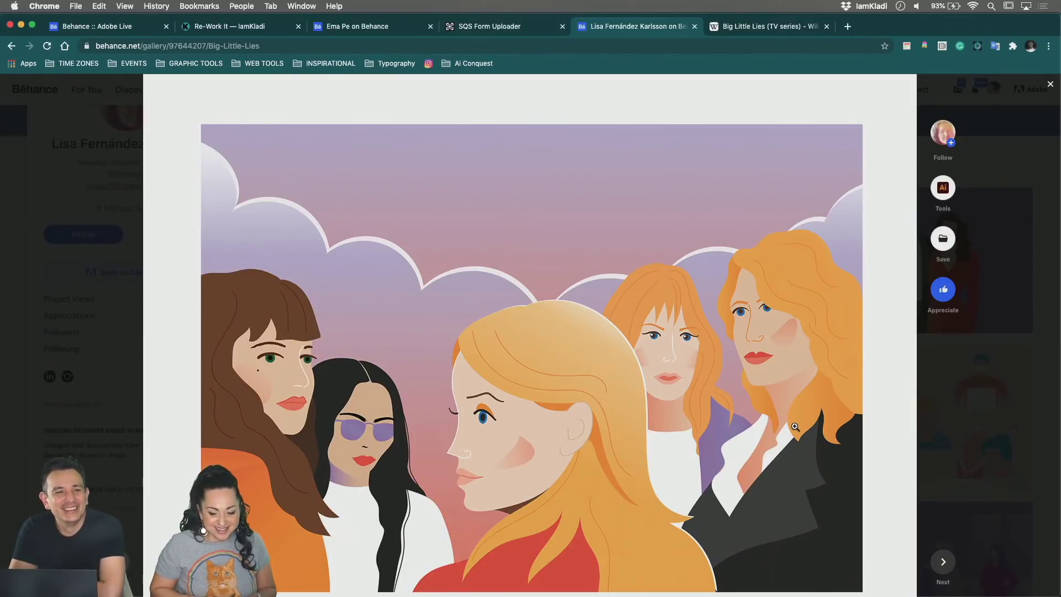
# Step: Look through the enlarged details of the Big Little Lies poster down to the project's end
pyautogui.scroll(-10, 690, 486)
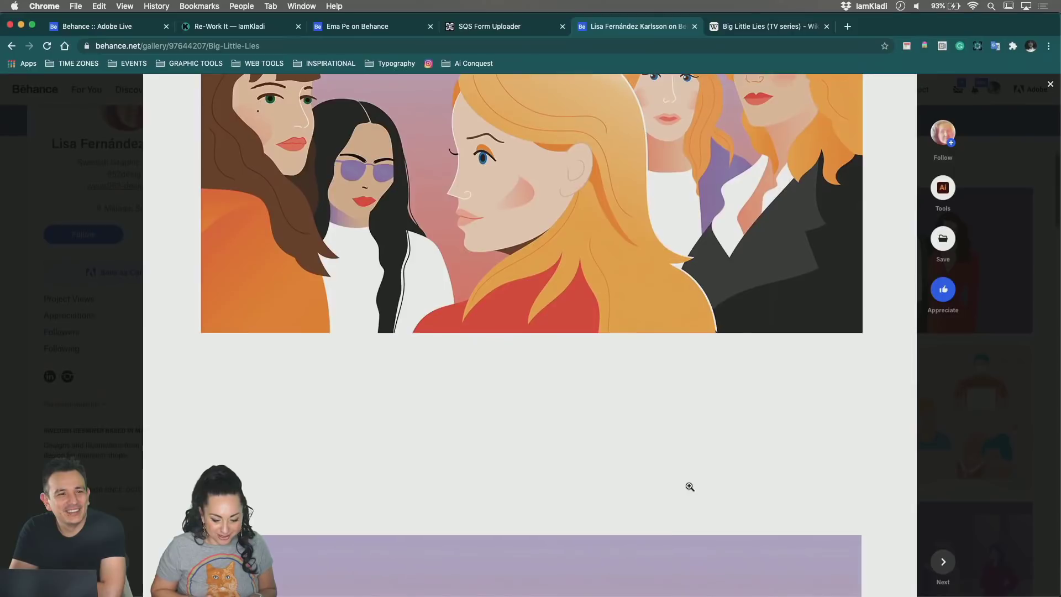
pyautogui.scroll(-6, 690, 487)
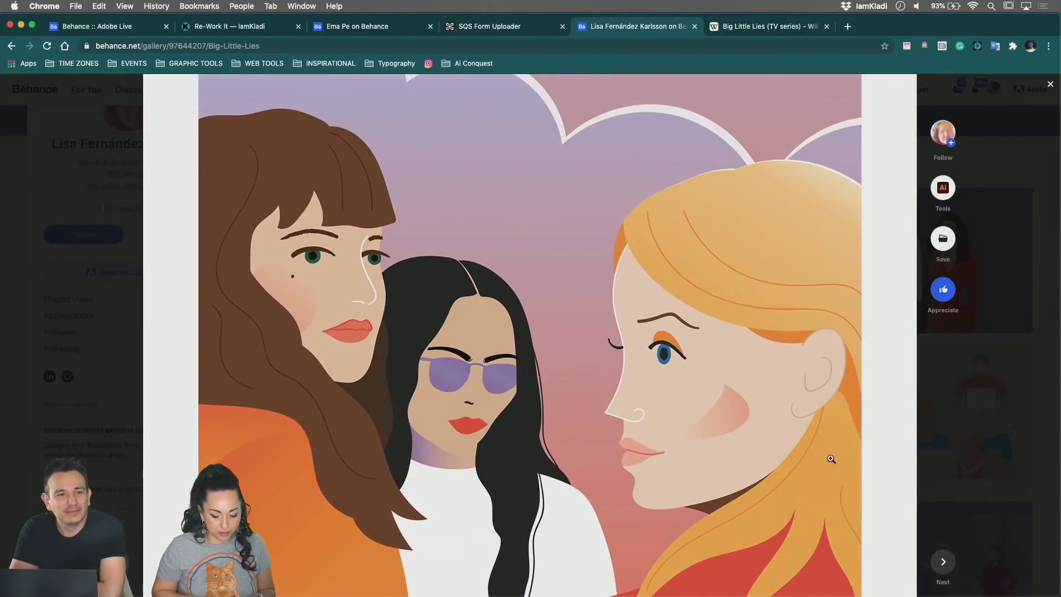
pyautogui.scroll(-6, 832, 458)
pyautogui.scroll(-15, 832, 458)
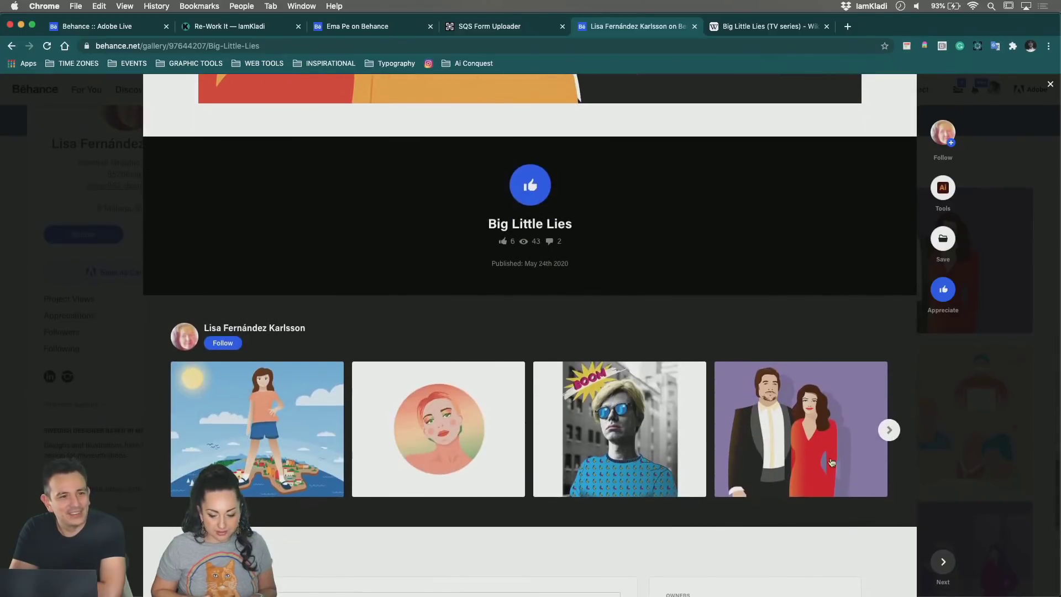
# Step: Switch to Illustrator and inspect the biglittlelies3.ai artwork, viewing both artboards and the women's faces up close
pyautogui.moveTo(476, 580)
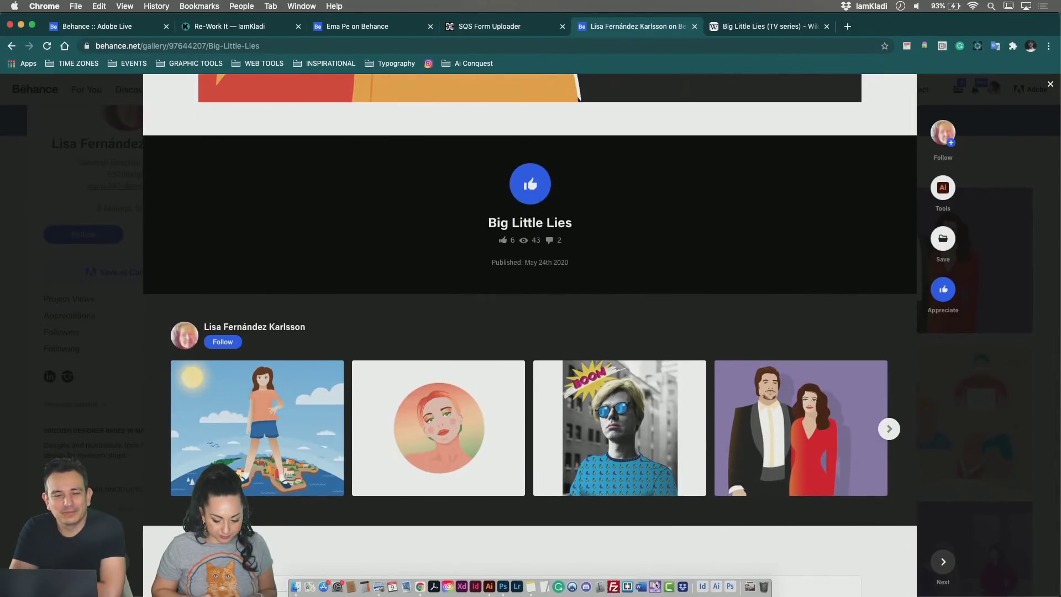
pyautogui.click(492, 577)
pyautogui.scroll(-3, 740, 401)
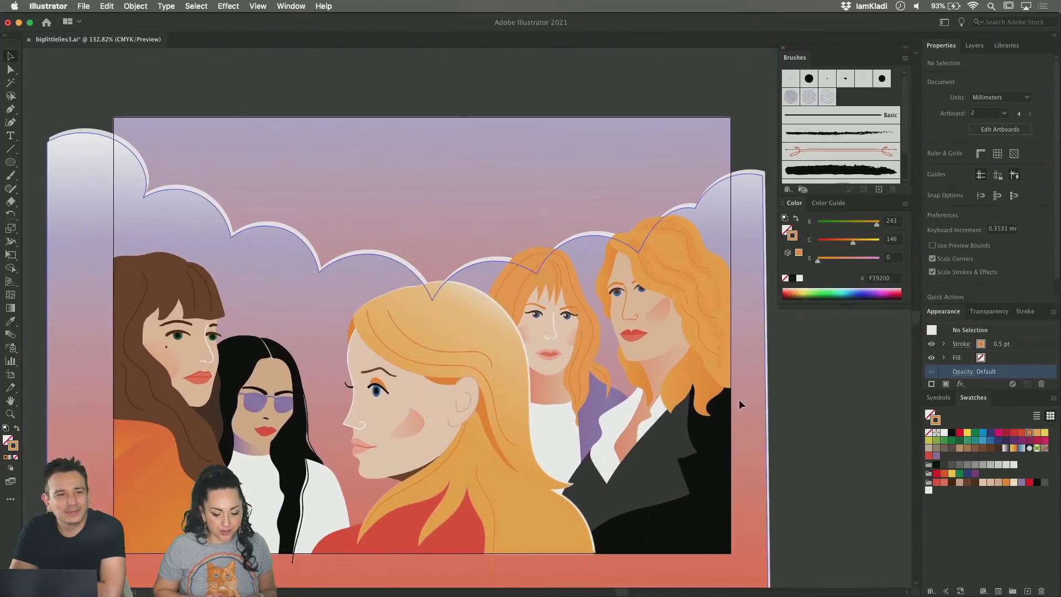
pyautogui.scroll(3, 652, 345)
pyautogui.scroll(-5, 652, 344)
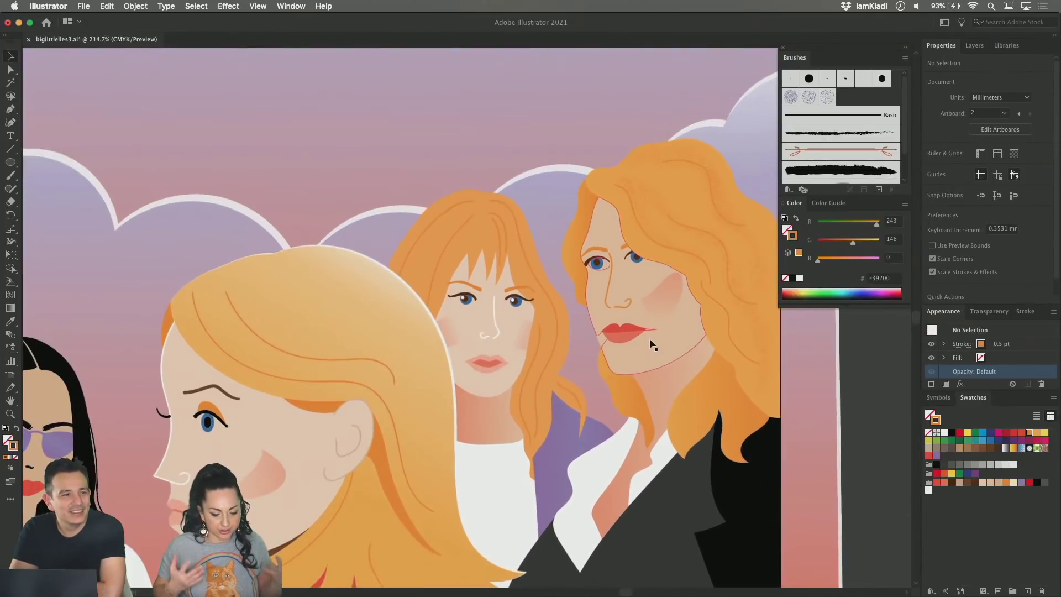
pyautogui.scroll(-2, 652, 342)
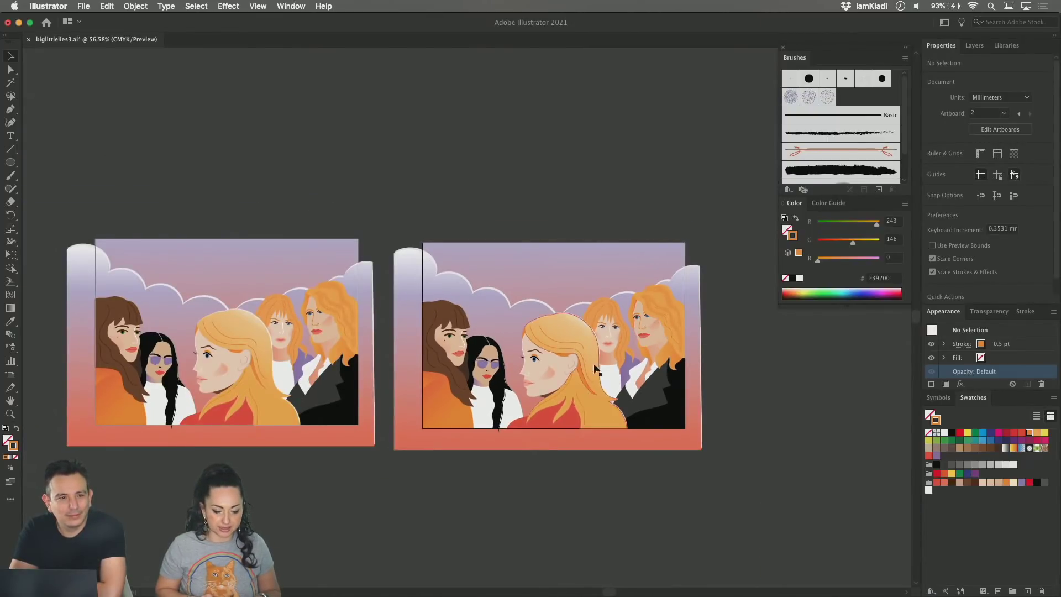
pyautogui.scroll(6, 615, 289)
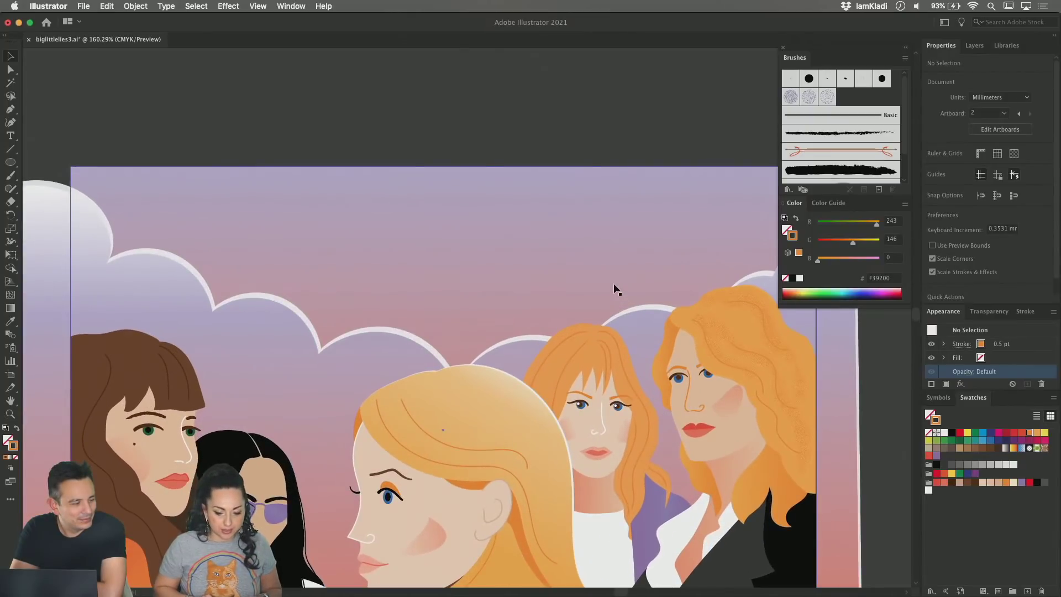
pyautogui.scroll(-4, 615, 289)
pyautogui.hscroll(2, 615, 288)
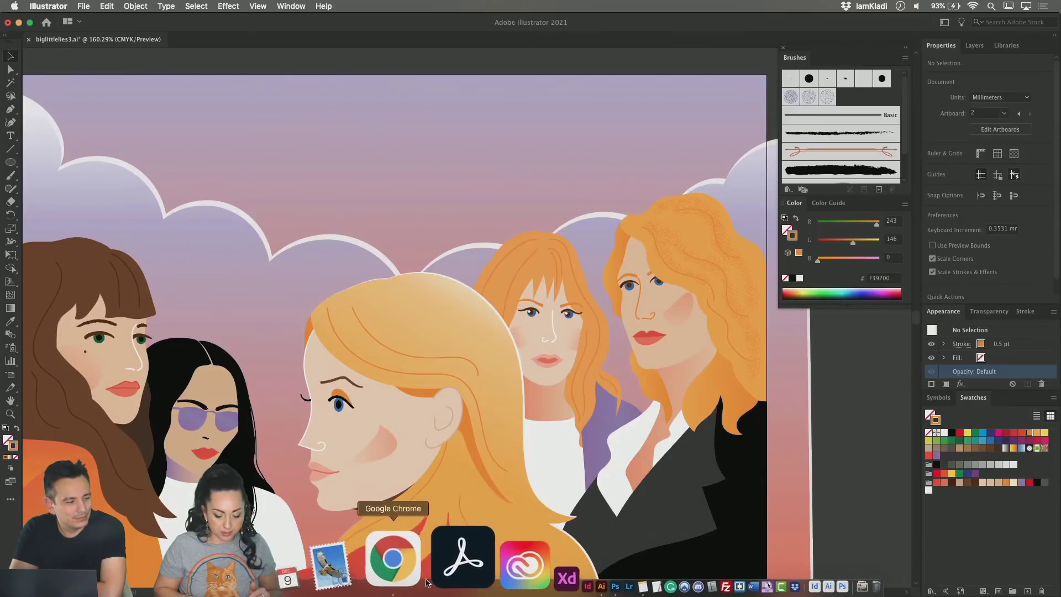
# Step: Switch back to Chrome and review the Big Little Lies project from its description down to the first enlarged detail
pyautogui.click(426, 581)
pyautogui.scroll(5, 711, 221)
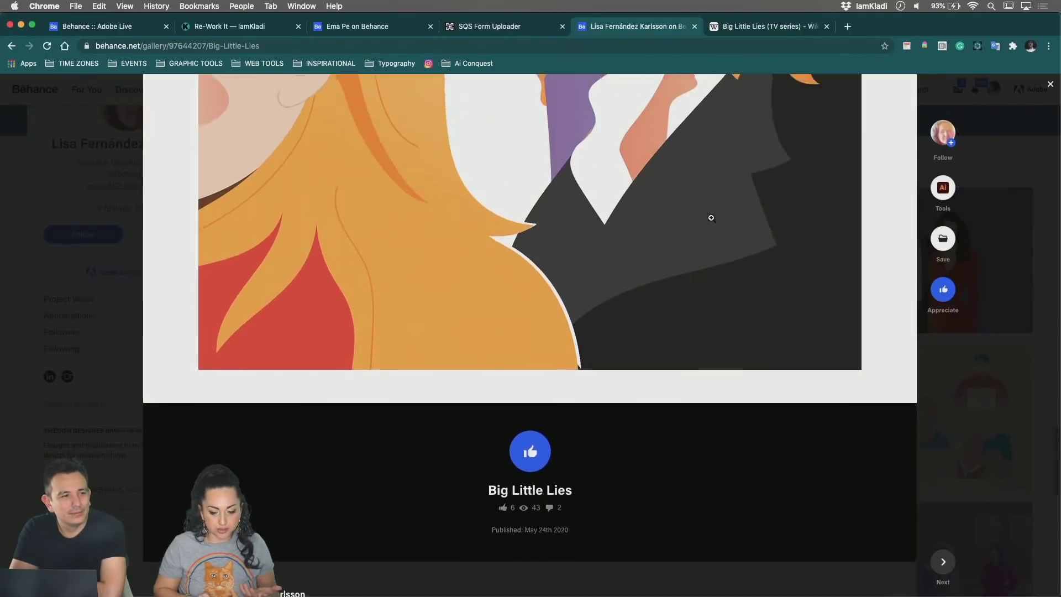
pyautogui.scroll(15, 712, 219)
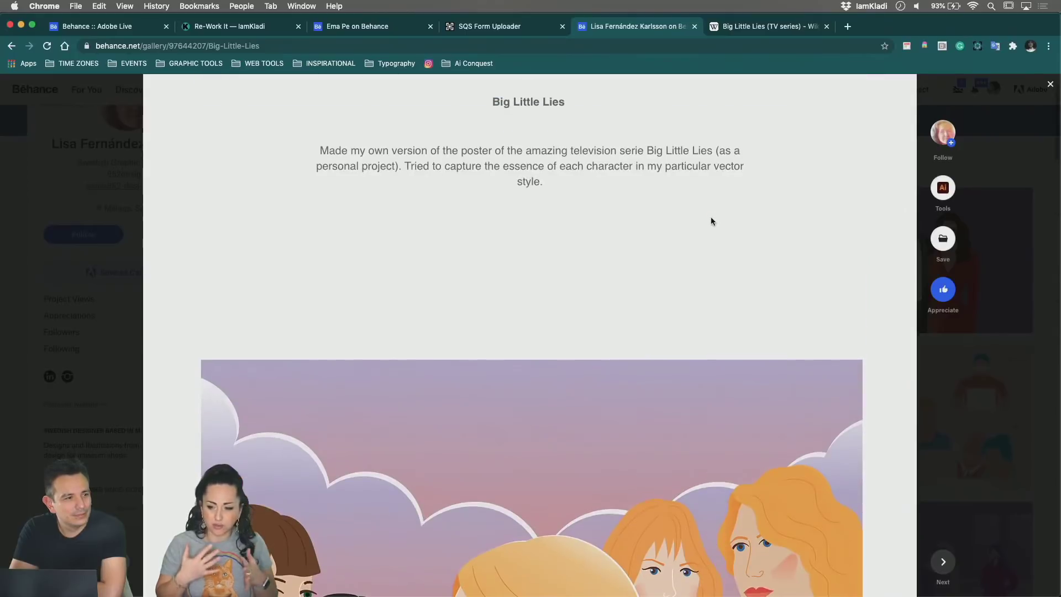
pyautogui.scroll(2, 711, 221)
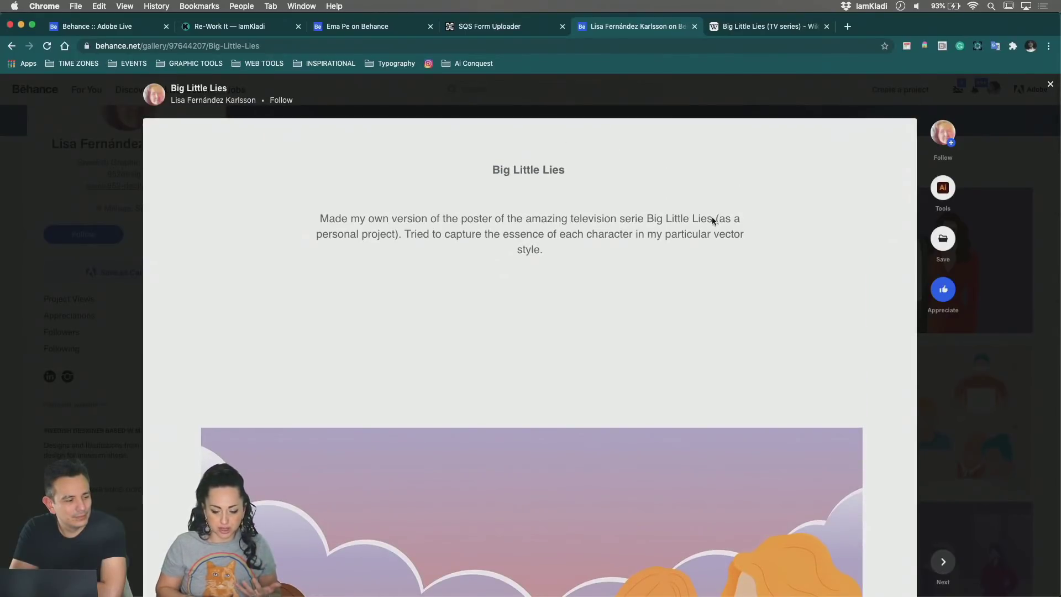
pyautogui.scroll(-12, 789, 244)
pyautogui.scroll(-4, 789, 246)
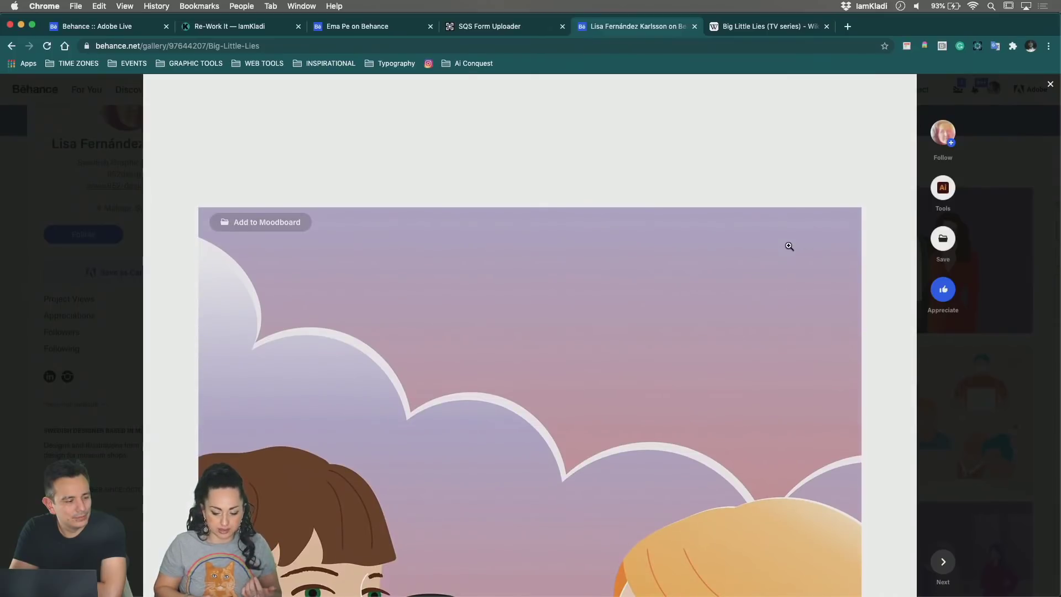
pyautogui.moveTo(630, 592)
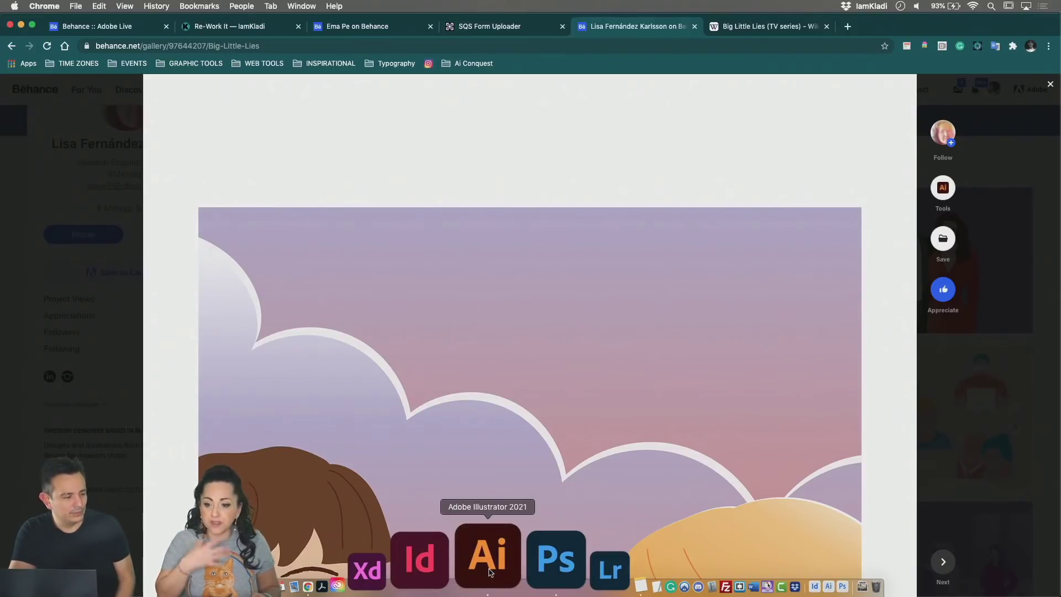
# Step: Switch to Illustrator and inspect the grainy brush strokes in the rightmost woman's hair, including which layer holds the selected stroke
pyautogui.click(490, 572)
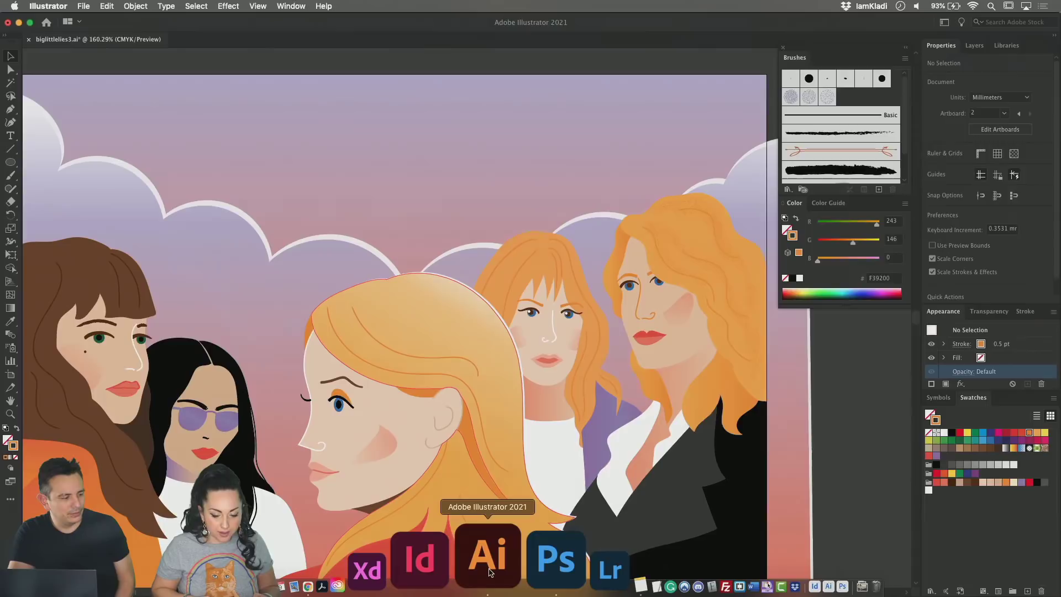
pyautogui.scroll(-3, 641, 403)
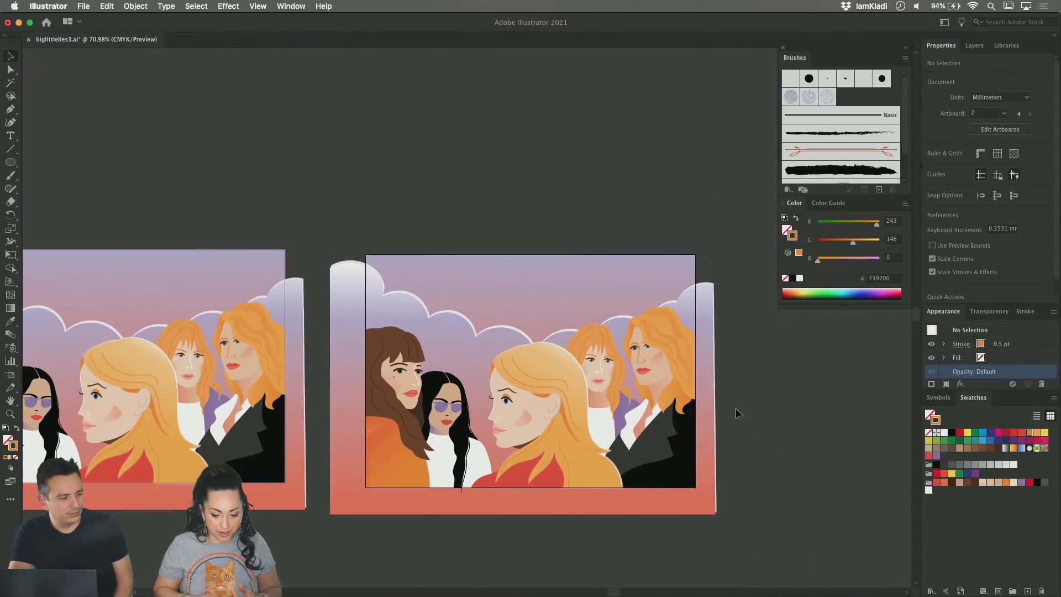
pyautogui.scroll(3, 735, 408)
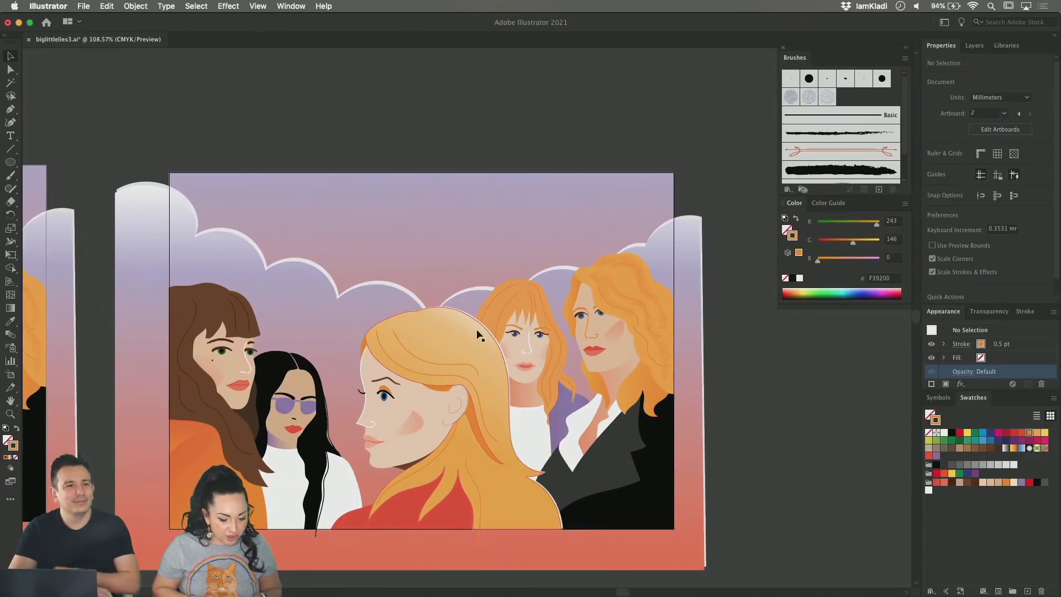
pyautogui.scroll(6, 478, 335)
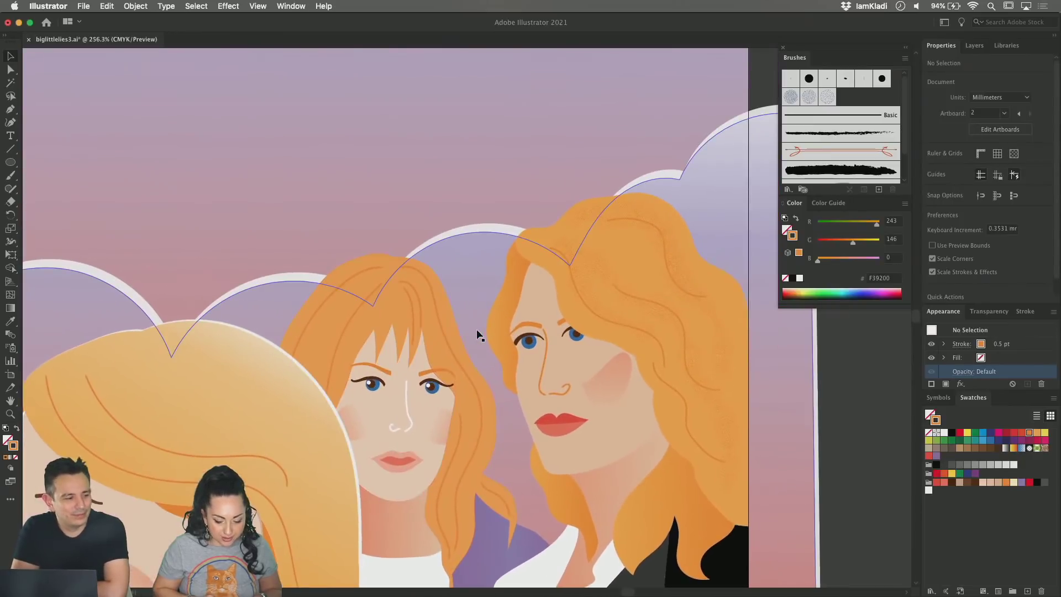
pyautogui.scroll(5, 629, 276)
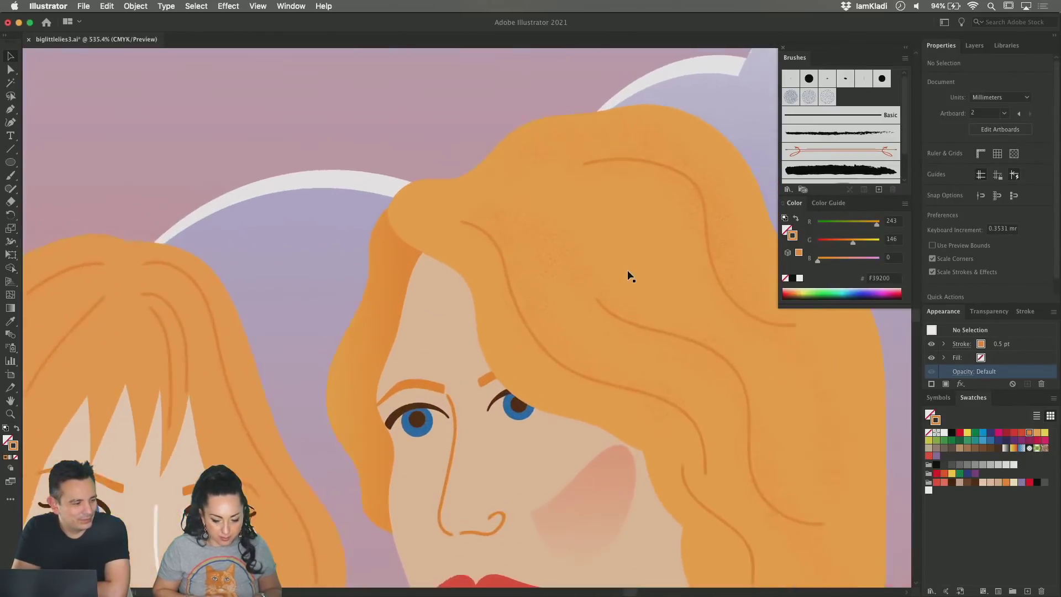
pyautogui.scroll(1, 630, 276)
pyautogui.scroll(5, 629, 277)
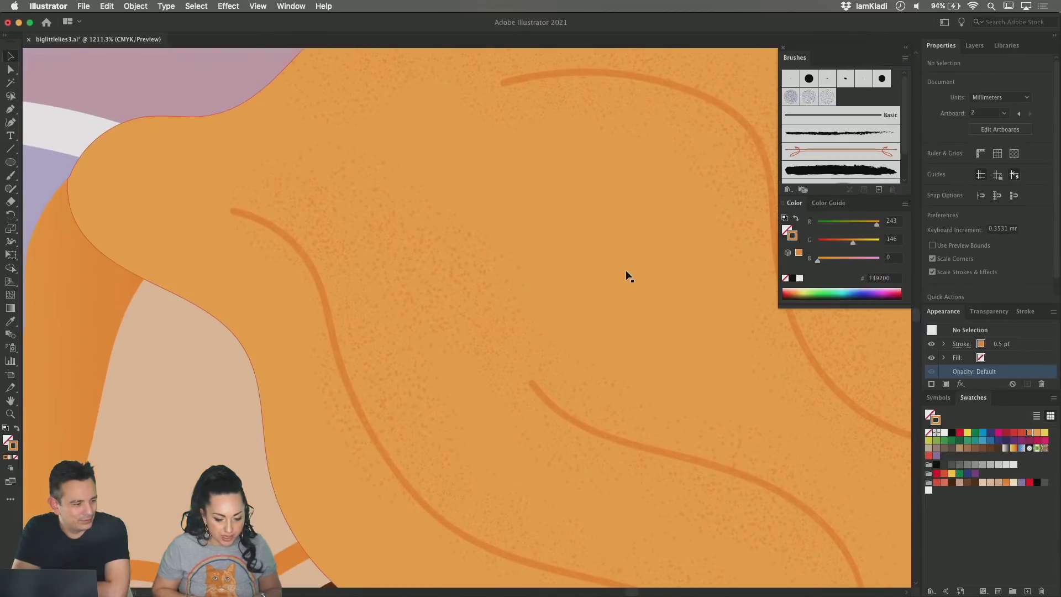
pyautogui.click(454, 300)
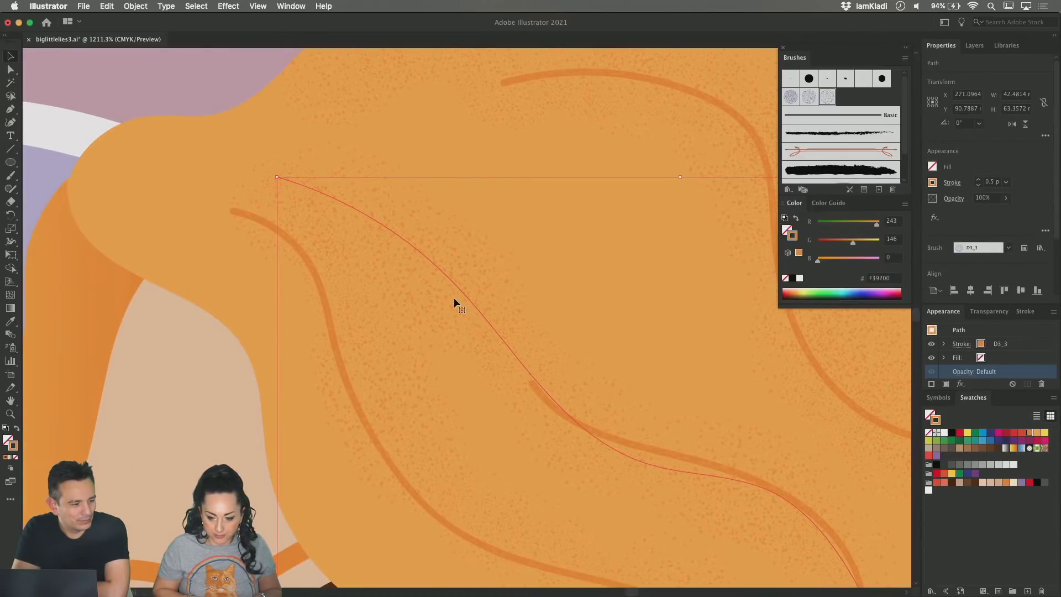
pyautogui.click(974, 46)
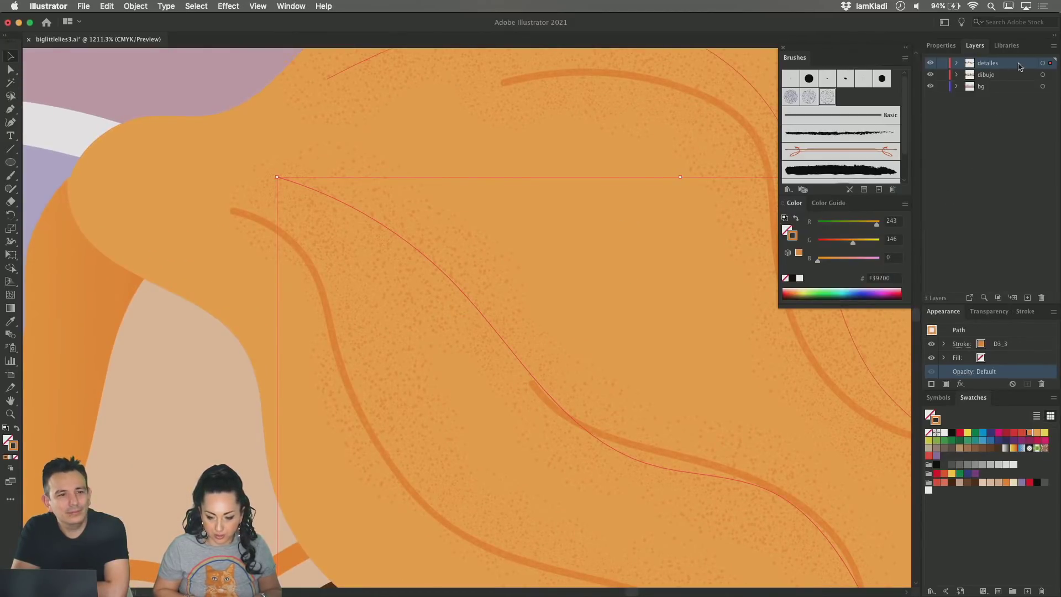
# Step: Hide and show the detalles layer repeatedly to compare both artboards with and without the facial and hair details
pyautogui.scroll(-3, 635, 260)
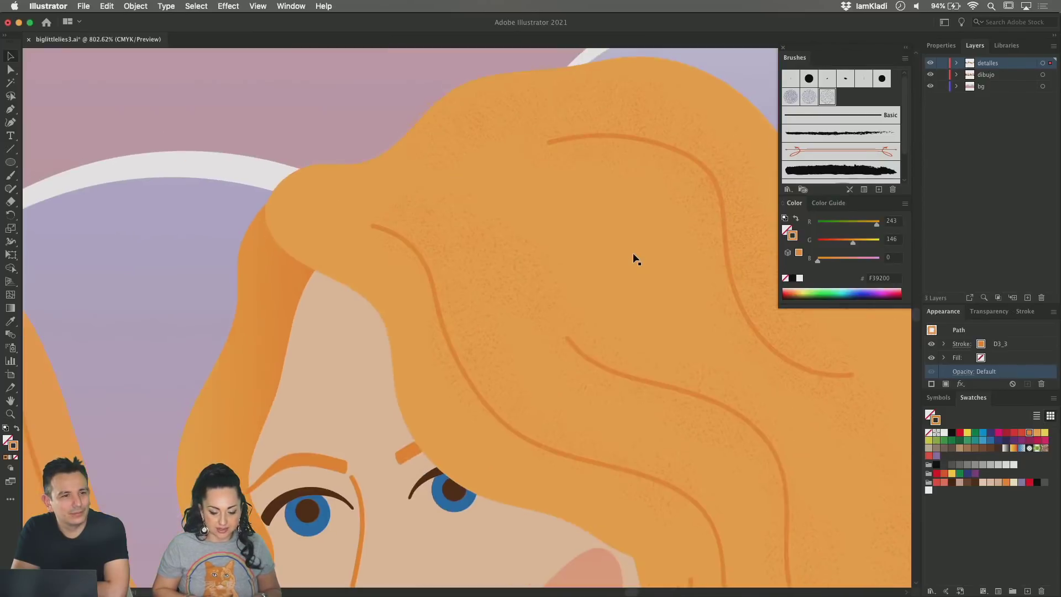
pyautogui.scroll(-10, 635, 259)
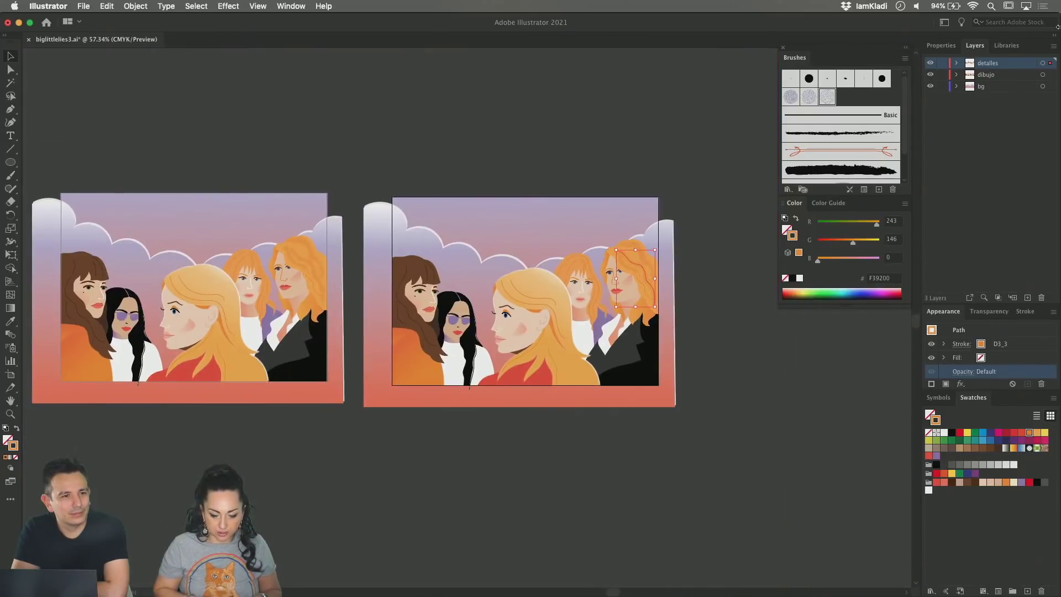
pyautogui.click(930, 63)
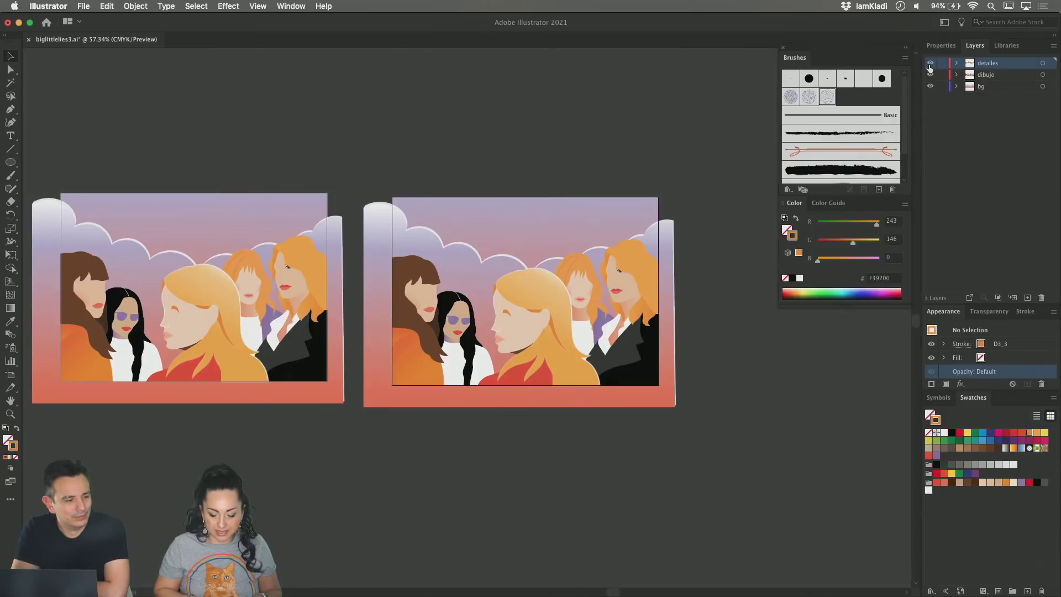
pyautogui.click(930, 65)
pyautogui.click(931, 63)
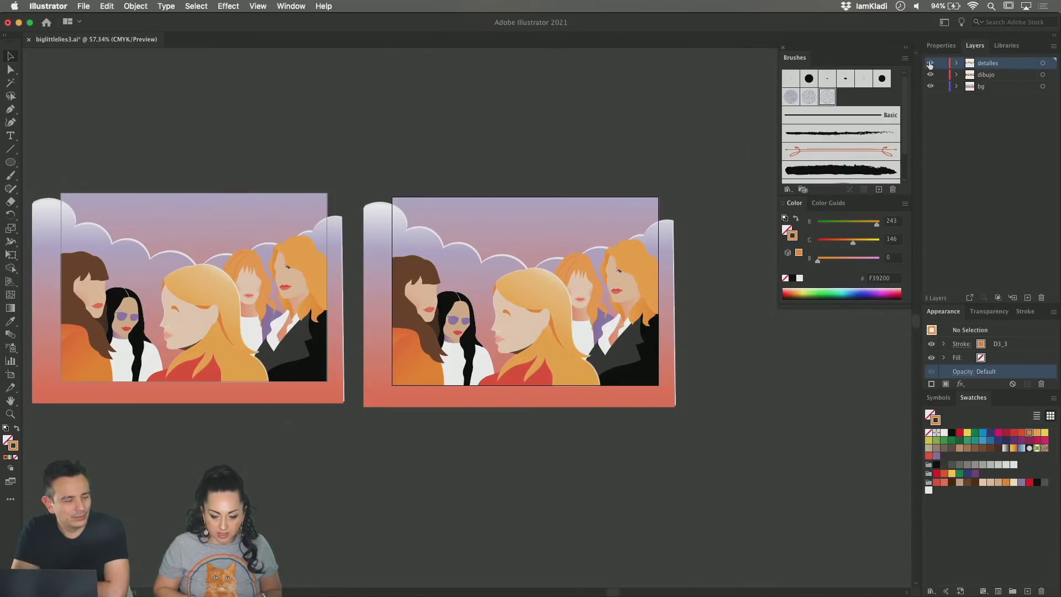
pyautogui.click(930, 64)
pyautogui.click(930, 63)
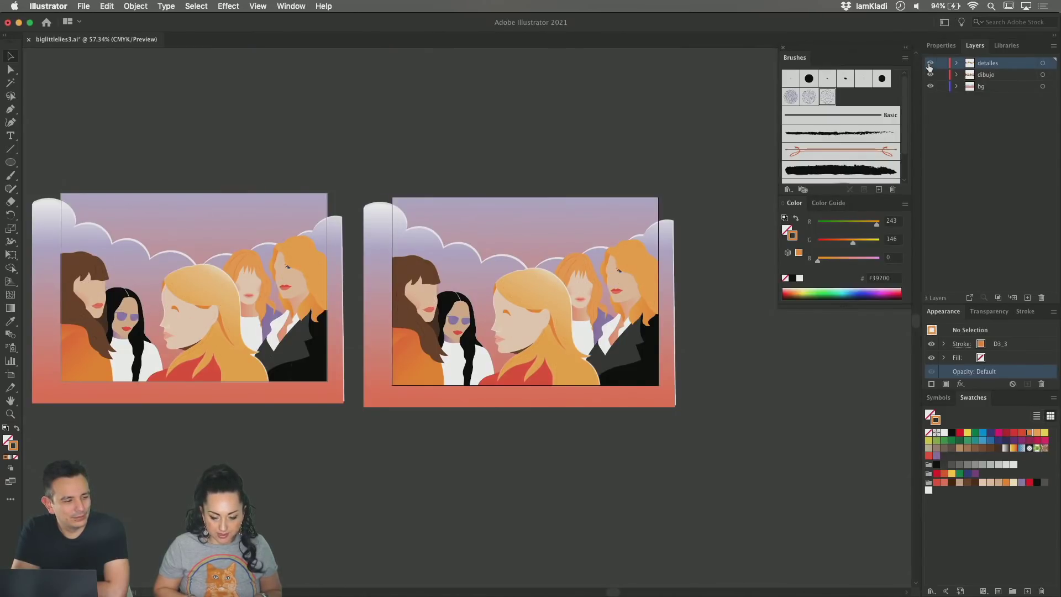
pyautogui.click(931, 64)
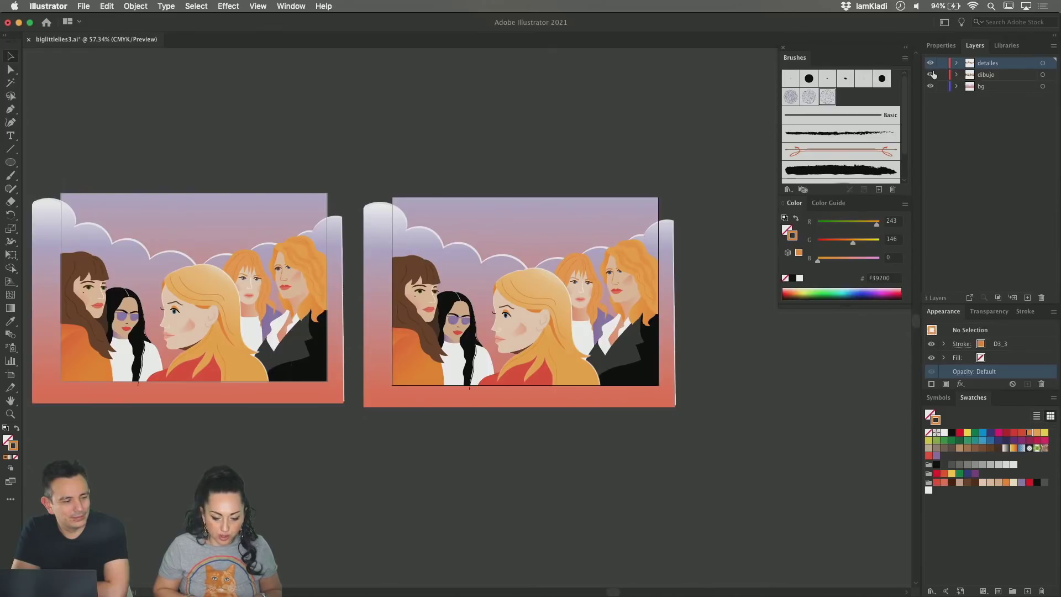
# Step: Toggle the dibujo and bg layers off and on to examine what each one contributes to the illustration
pyautogui.click(931, 73)
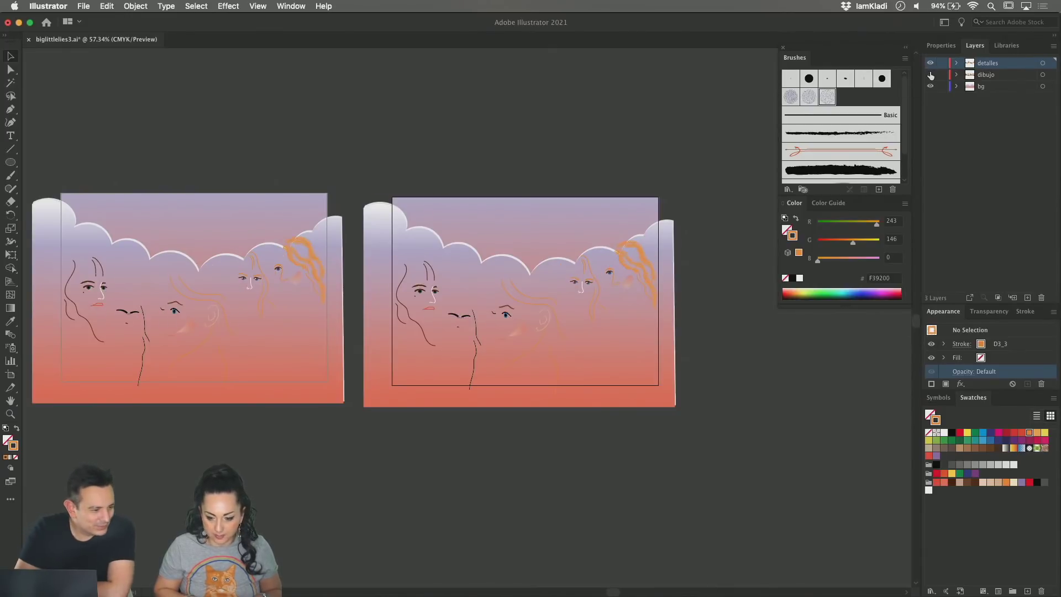
pyautogui.click(930, 74)
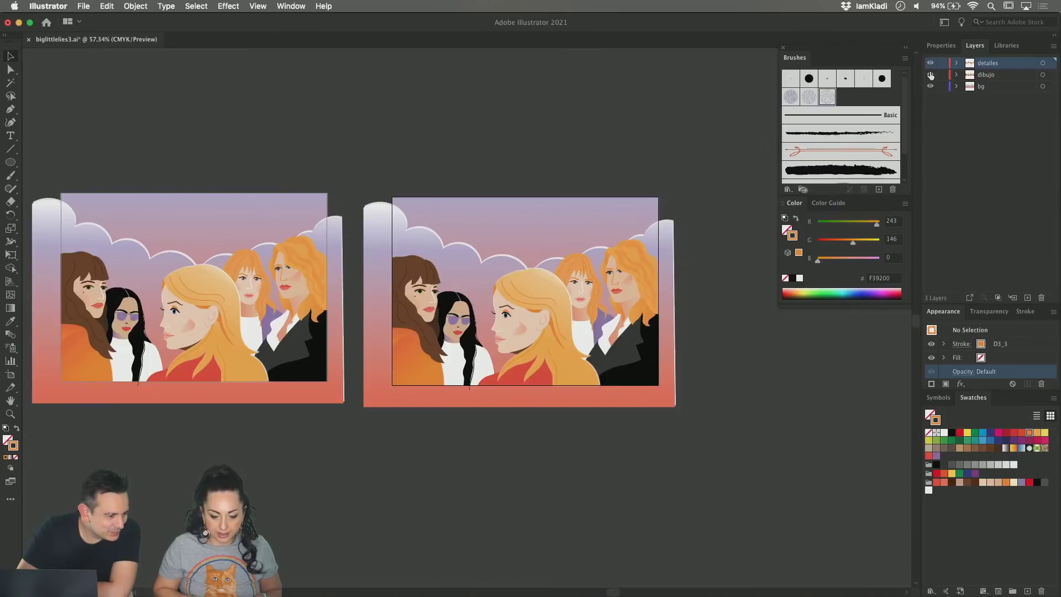
pyautogui.click(929, 86)
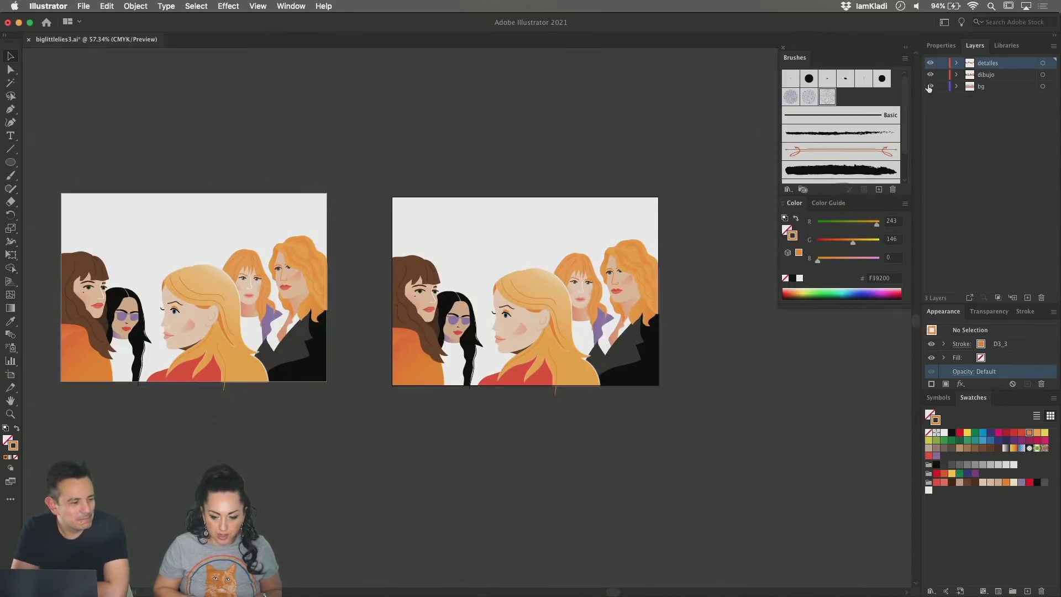
pyautogui.click(929, 86)
pyautogui.click(930, 76)
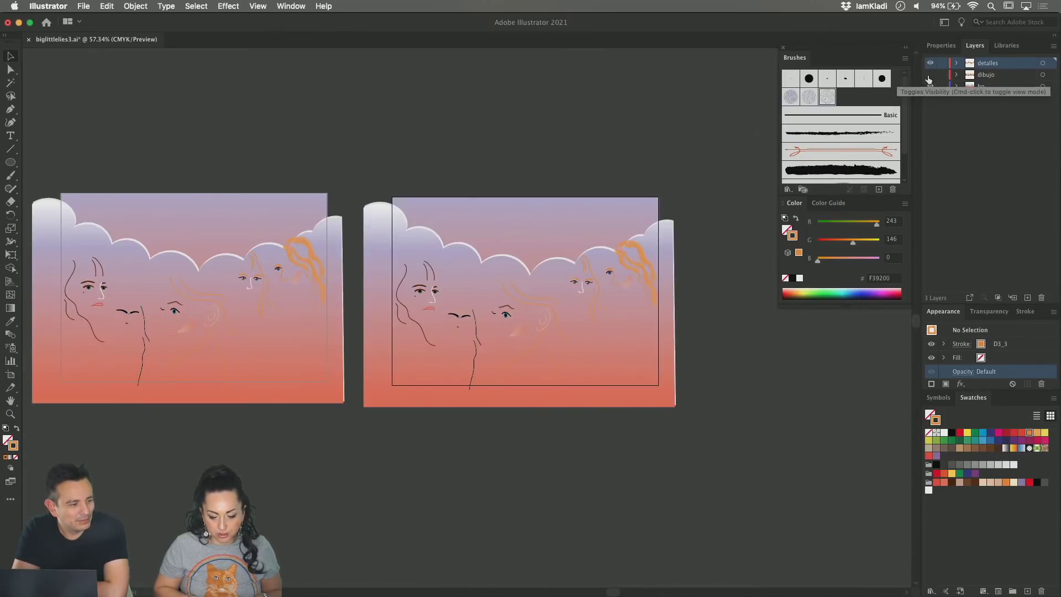
pyautogui.click(929, 77)
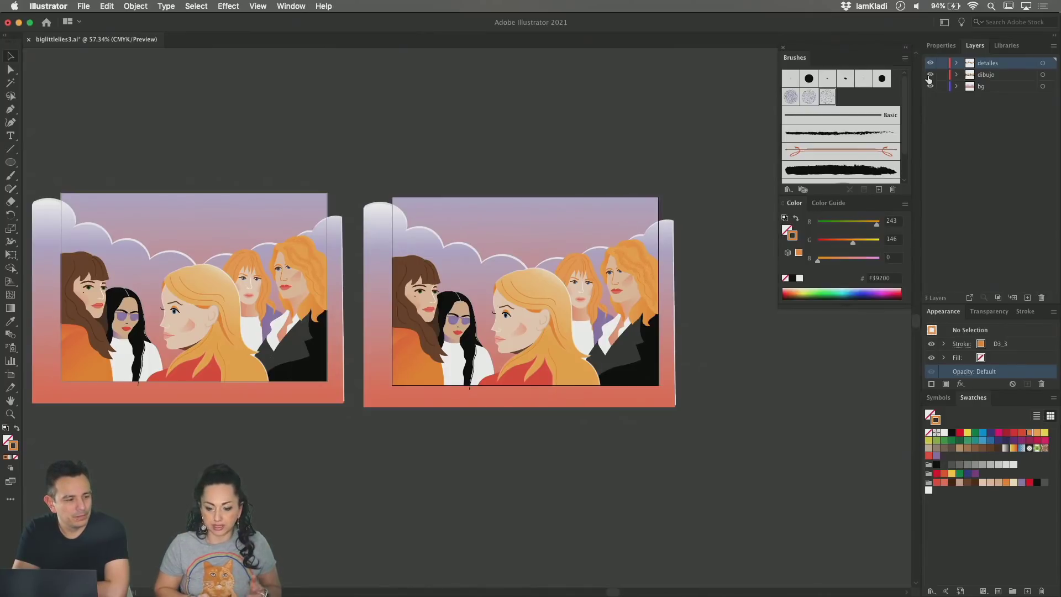
# Step: Add a new layer above the detalles layer
pyautogui.click(1029, 299)
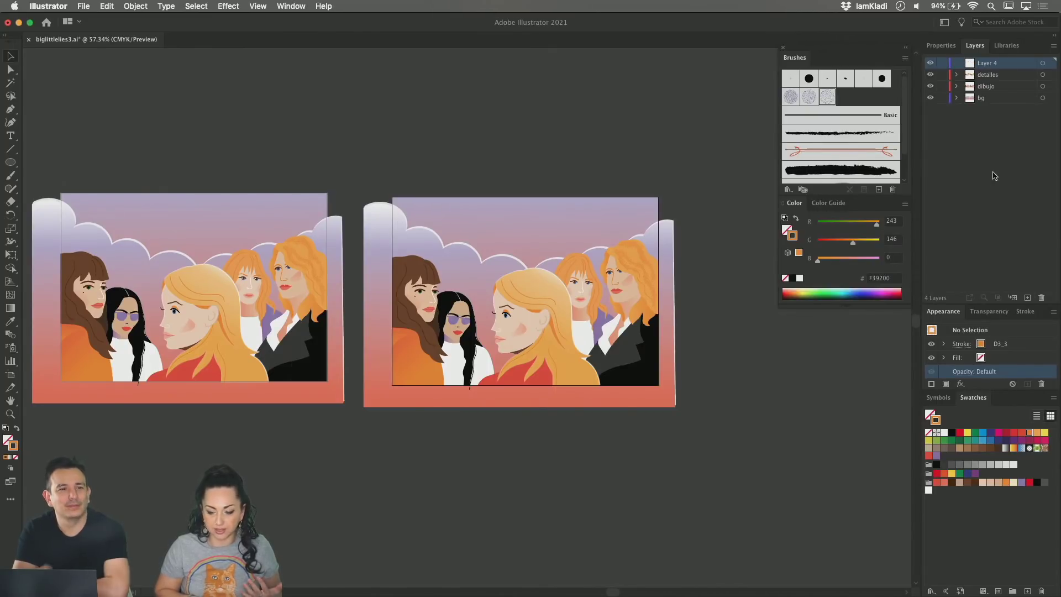
pyautogui.doubleClick(991, 63)
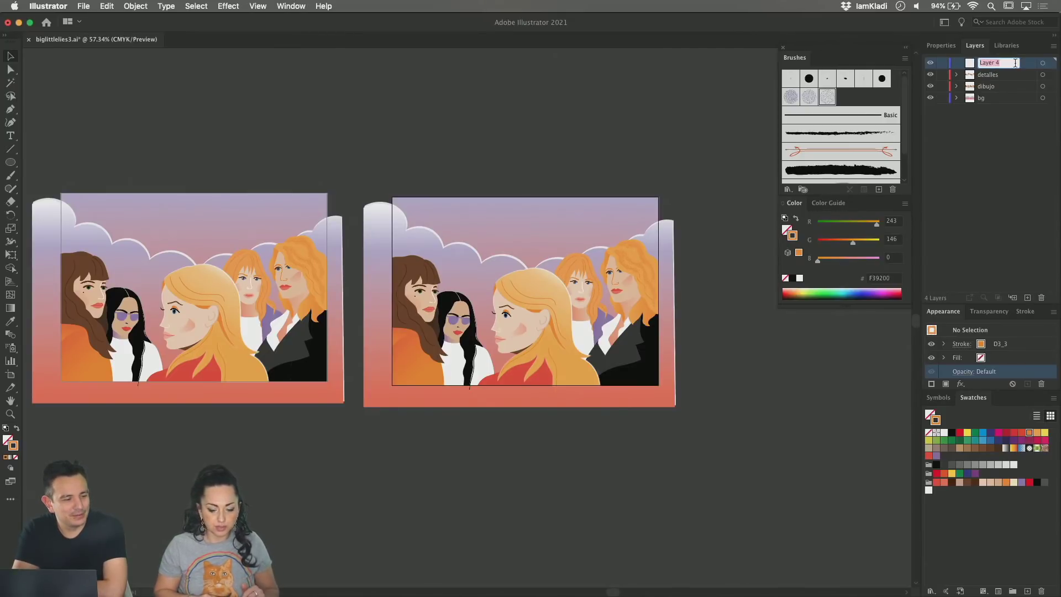
pyautogui.click(1019, 153)
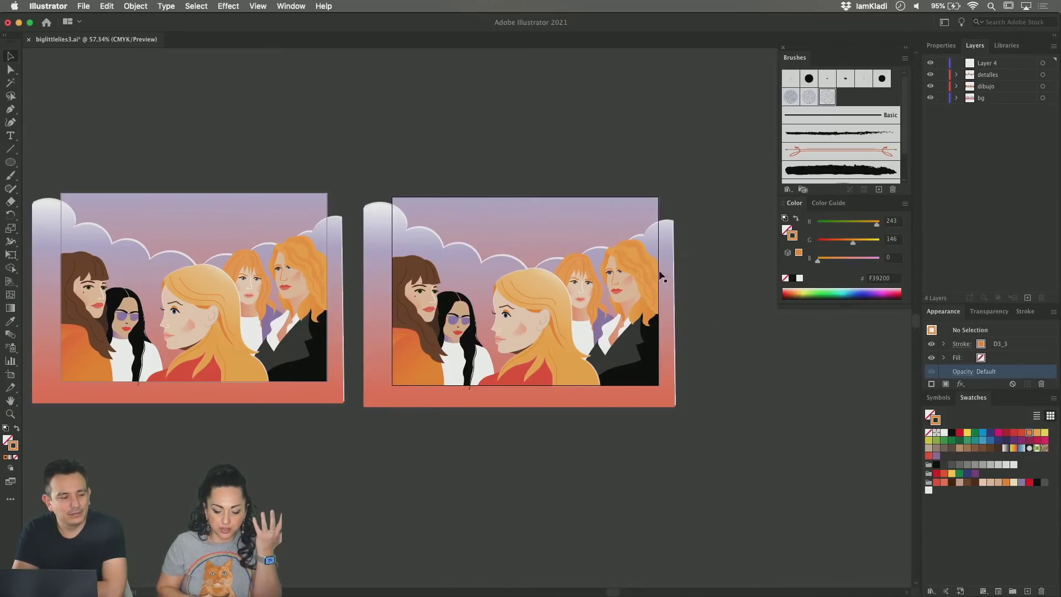
# Step: Move all artwork of the rightmost woman in the dark jacket on the second artboard into the new empty layer, keeping its position
pyautogui.click(638, 272)
pyautogui.scroll(5, 631, 221)
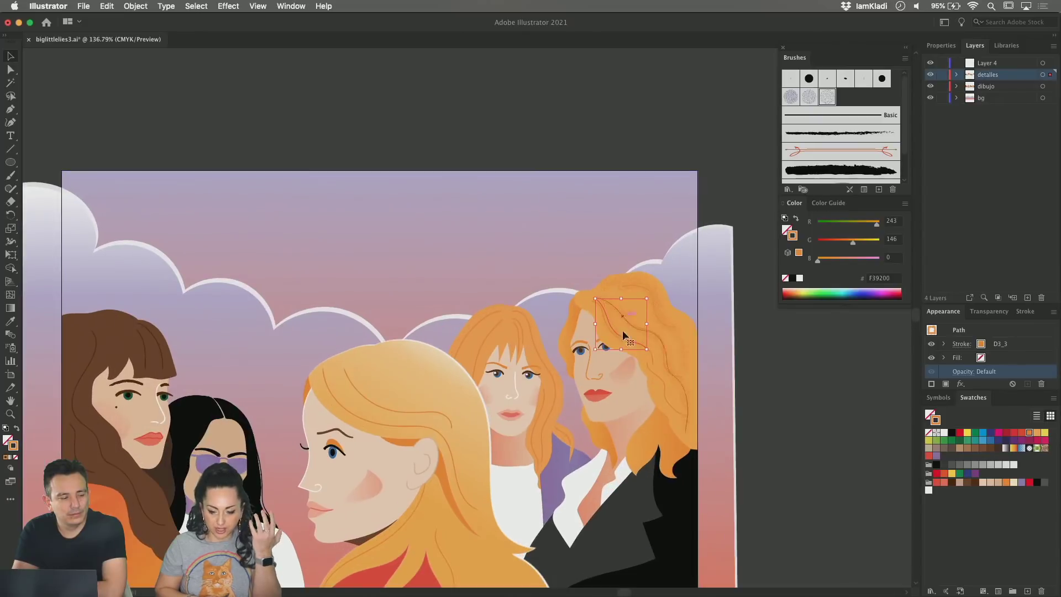
pyautogui.scroll(-4, 634, 445)
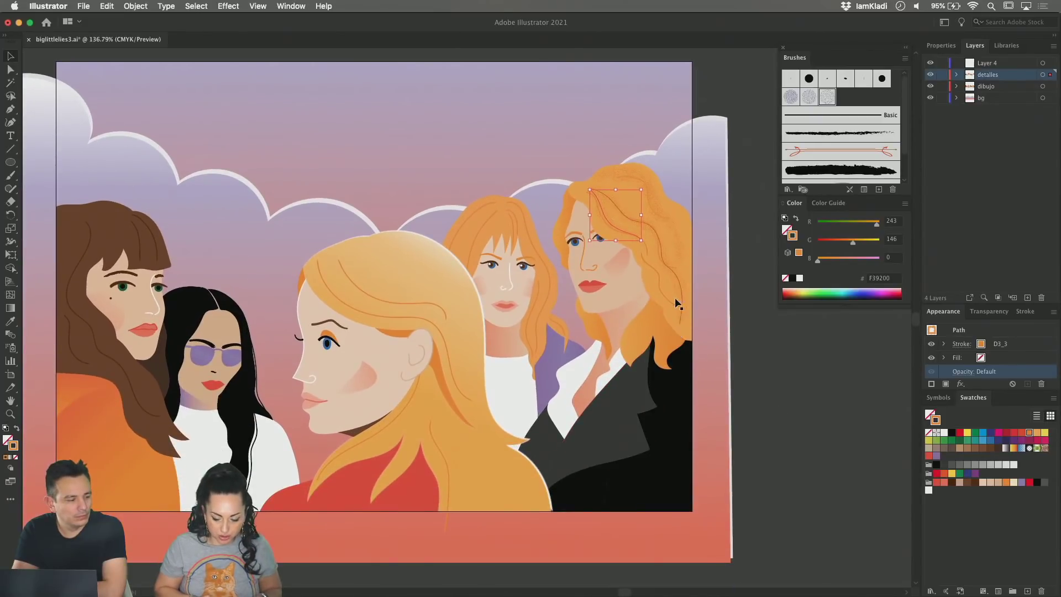
pyautogui.moveTo(641, 240); pyautogui.dragTo(683, 324)
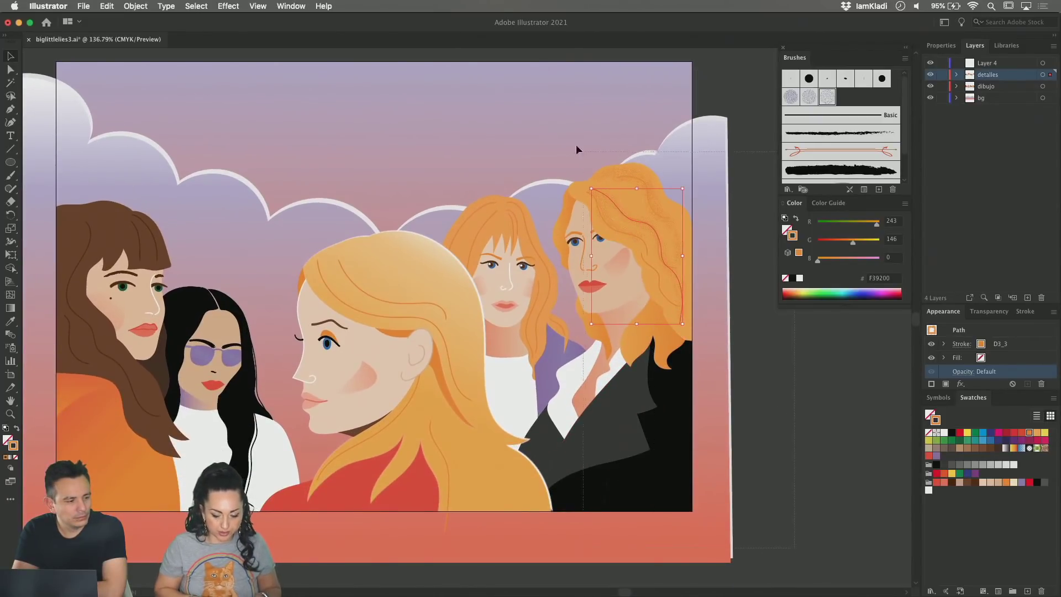
pyautogui.press('super+a')
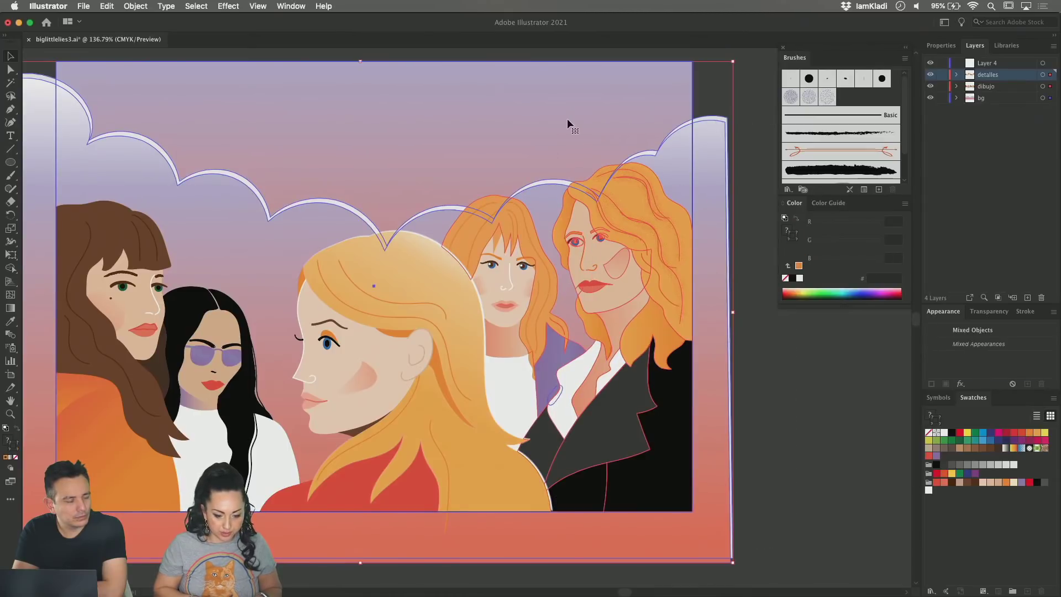
pyautogui.click(568, 121)
pyautogui.click(541, 197)
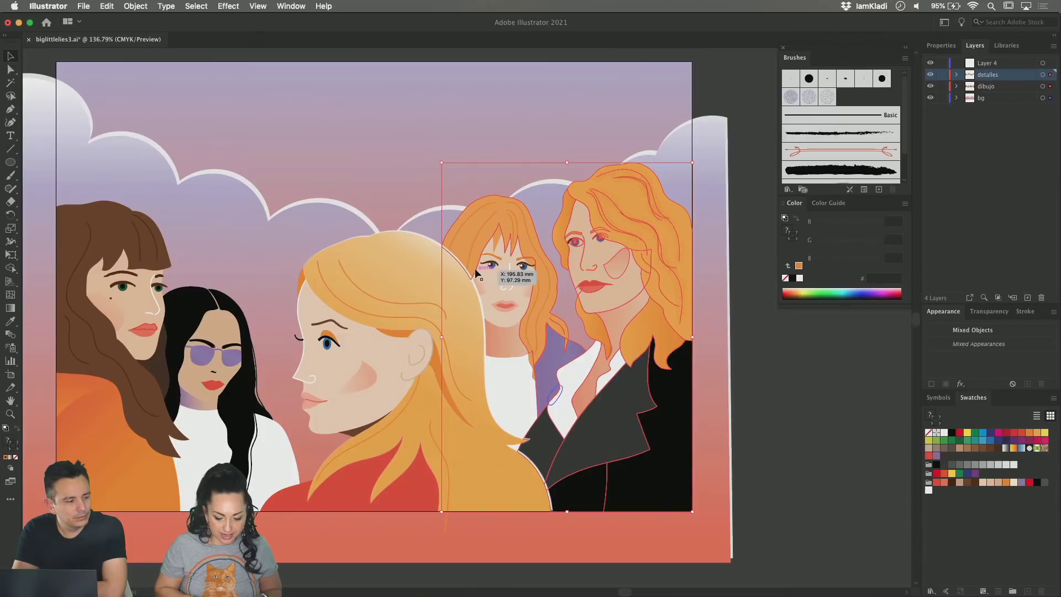
pyautogui.keyDown('shift'); pyautogui.click(507, 271); pyautogui.keyUp('shift')
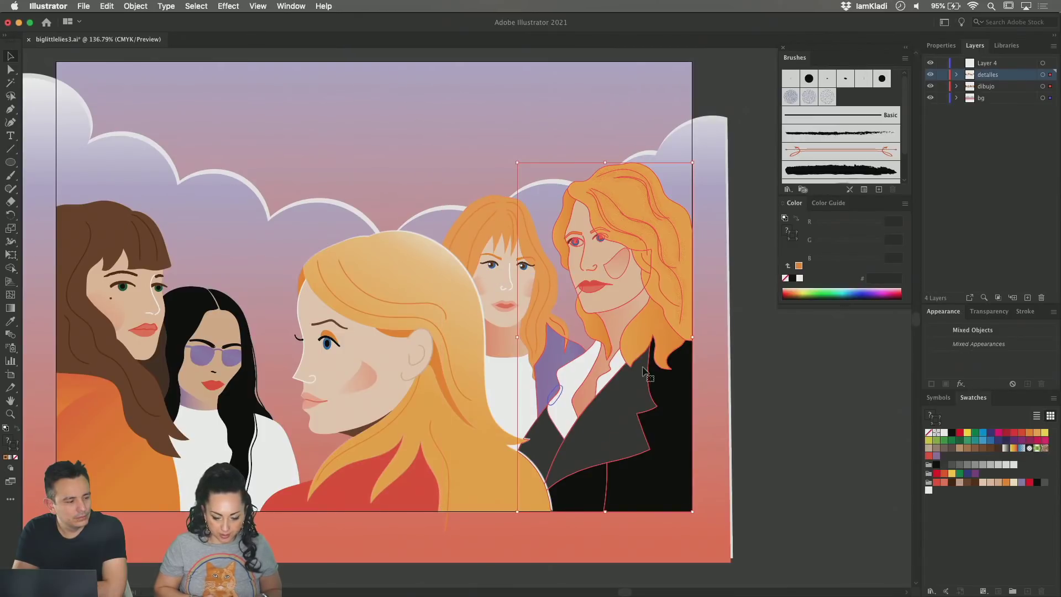
pyautogui.scroll(-3, 636, 361)
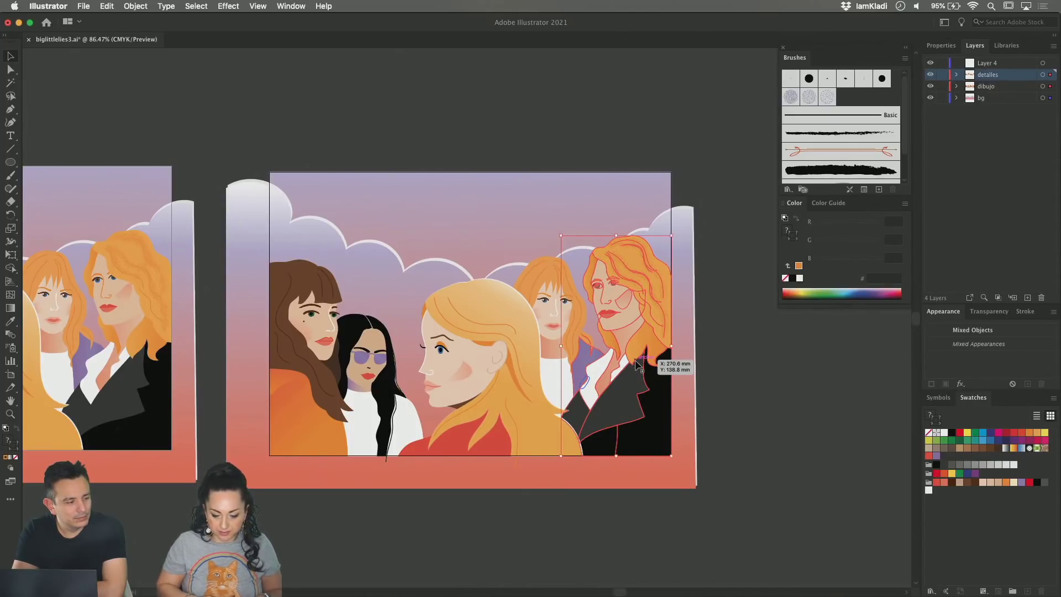
pyautogui.press('Delete')
pyautogui.click(987, 63)
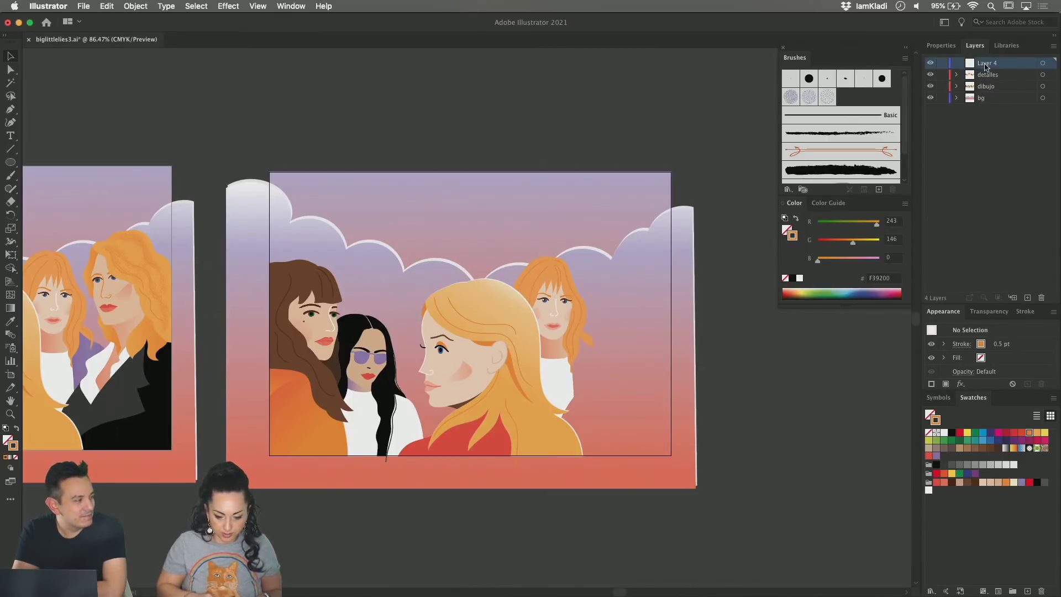
pyautogui.hotkey('ctrl', 'v')
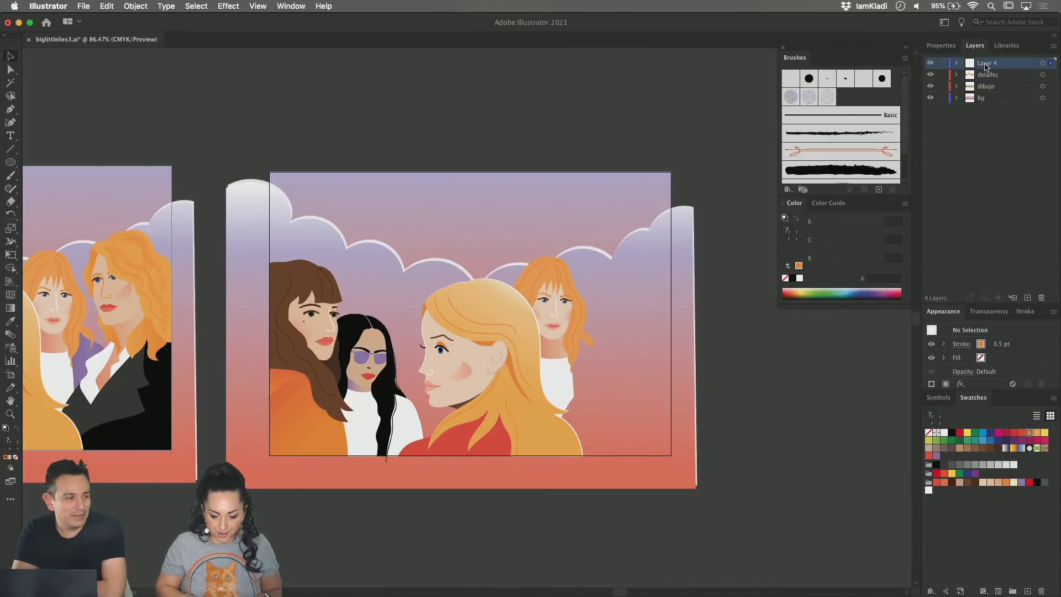
# Step: Rename the layer holding the rightmost woman's artwork as Character 1
pyautogui.doubleClick(1002, 64)
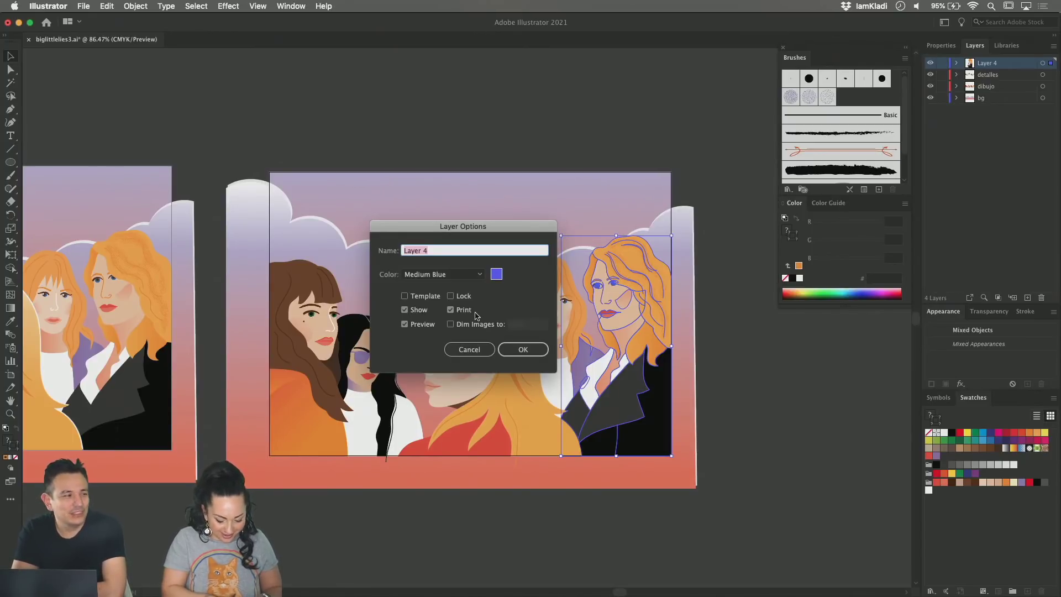
pyautogui.write('Character')
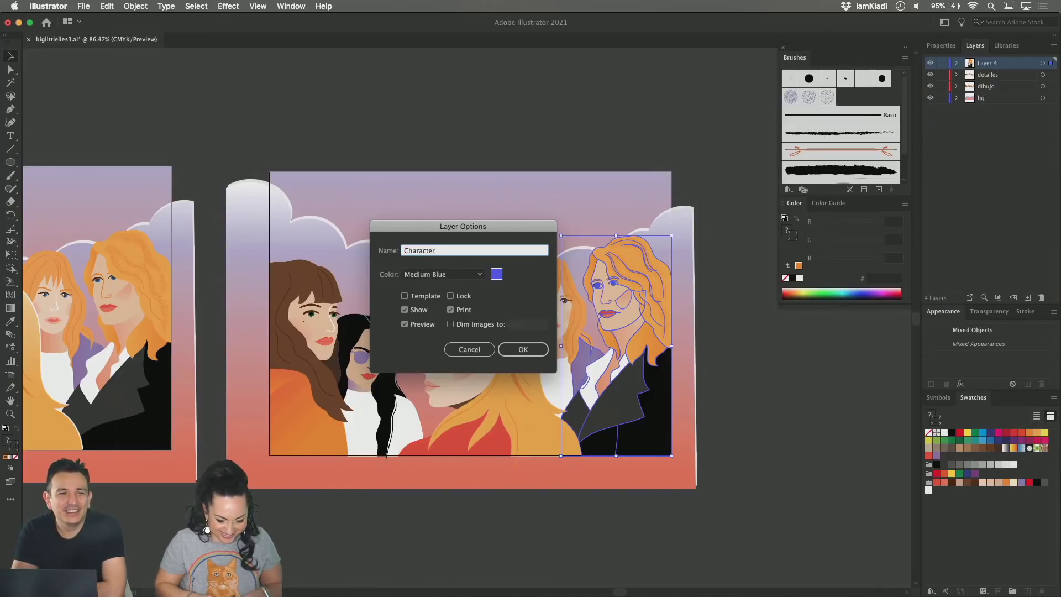
pyautogui.write(' 1')
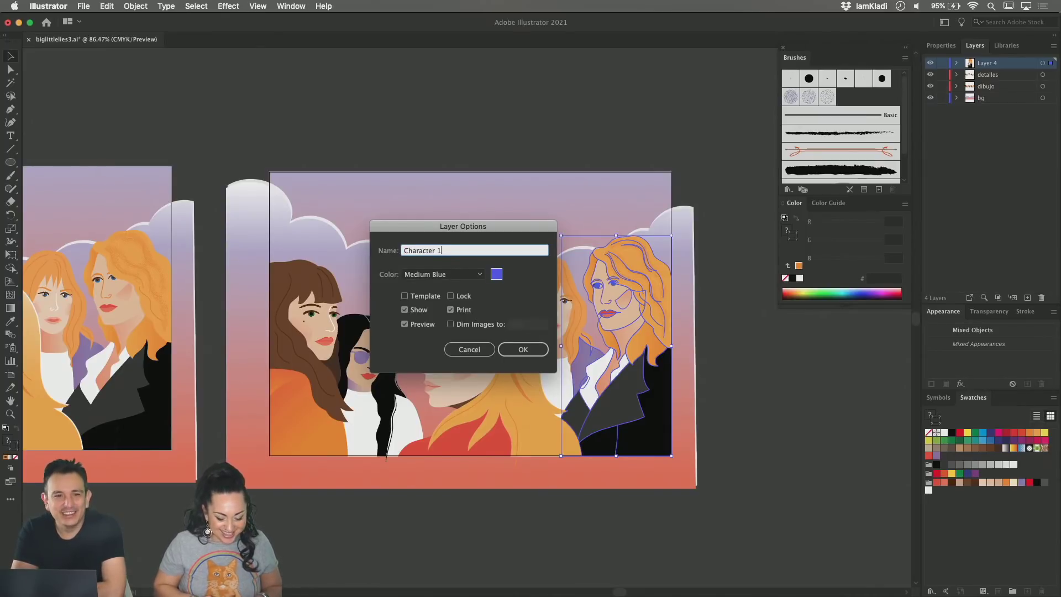
pyautogui.click(520, 350)
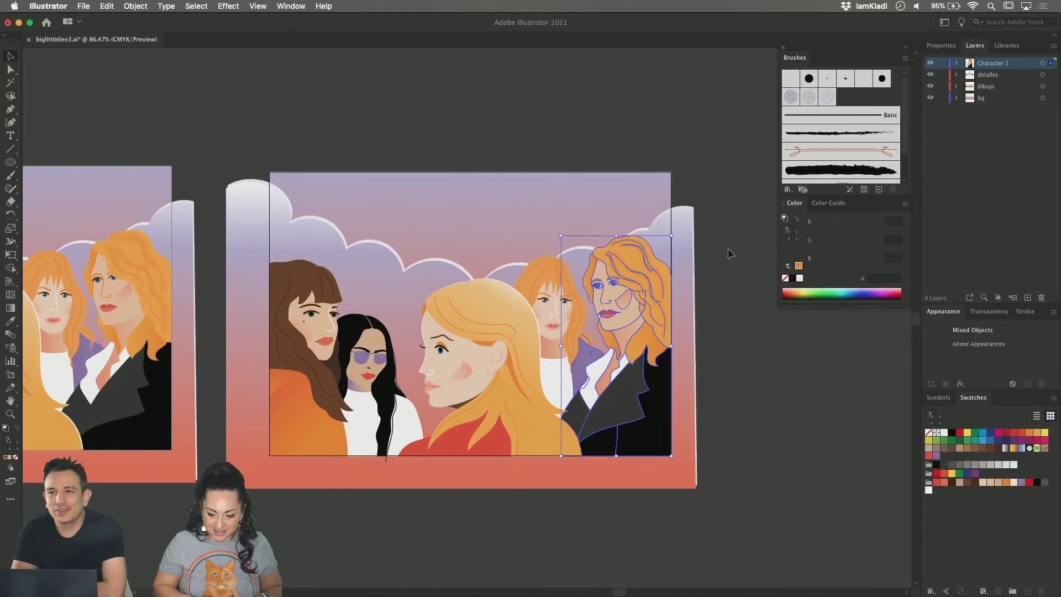
# Step: Lock the Character 1 layer, try selecting the rightmost woman on the second artboard, and unlock the layer again
pyautogui.click(815, 322)
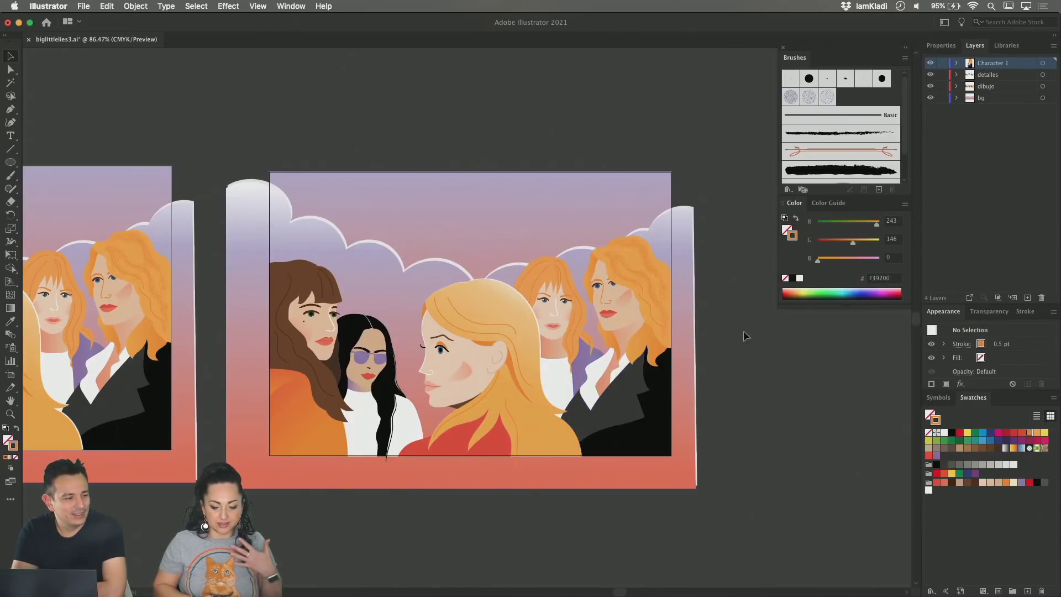
pyautogui.click(675, 300)
pyautogui.click(662, 303)
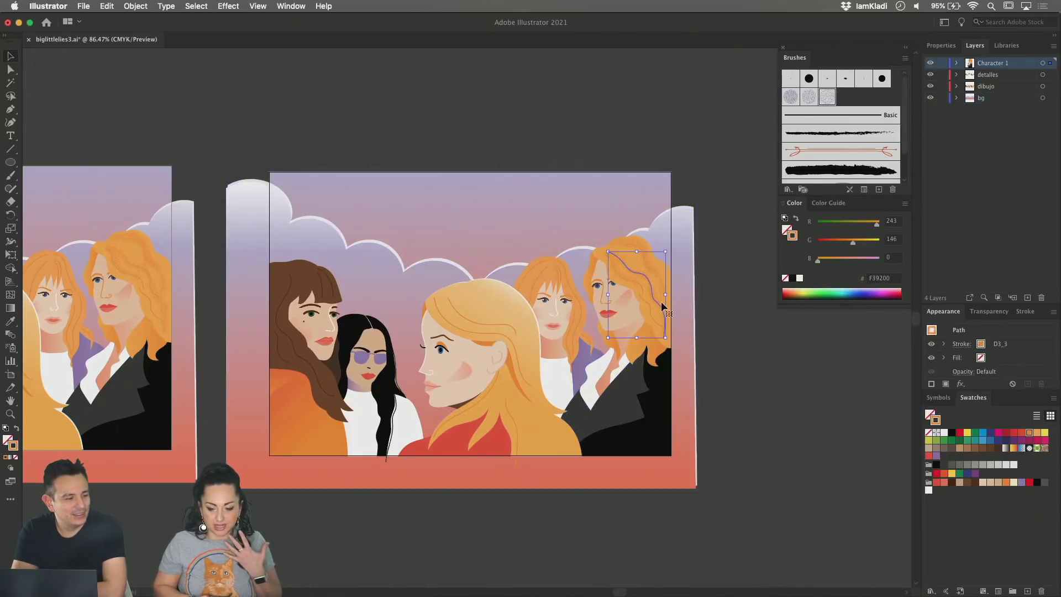
pyautogui.click(943, 64)
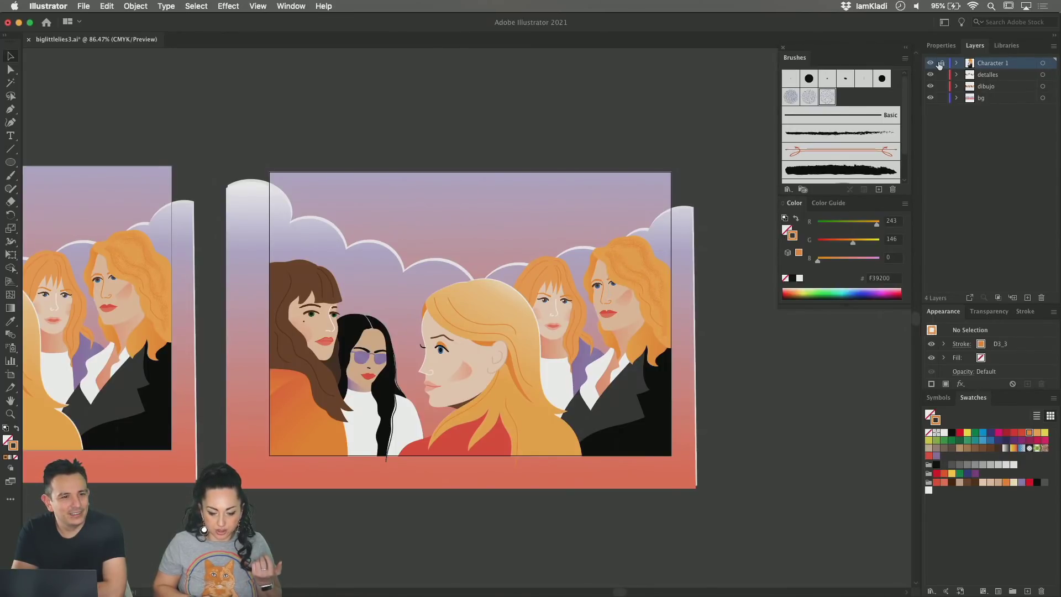
pyautogui.click(633, 263)
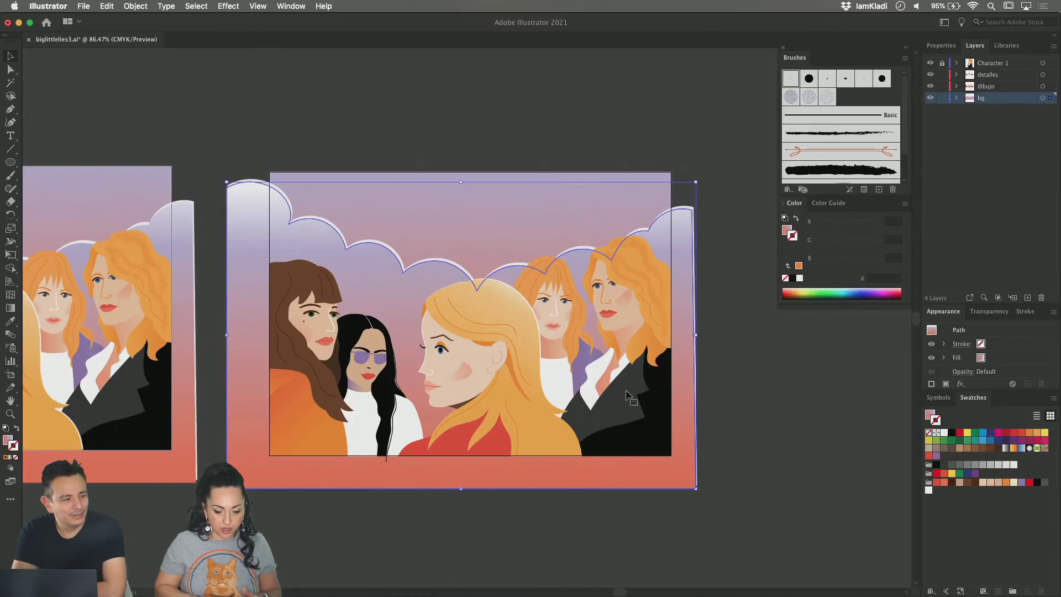
pyautogui.scroll(5, 627, 396)
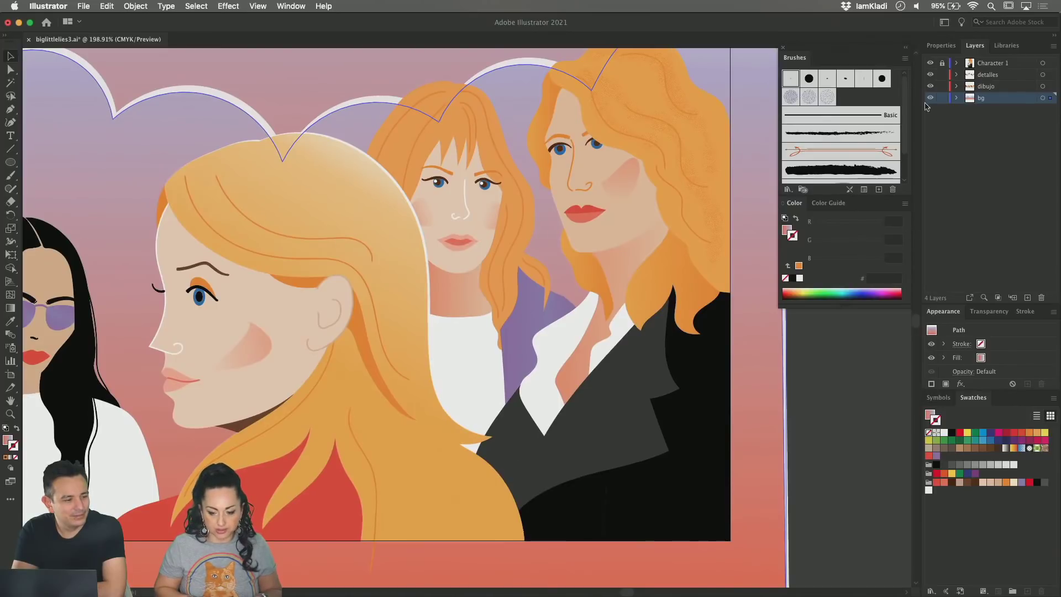
pyautogui.click(943, 64)
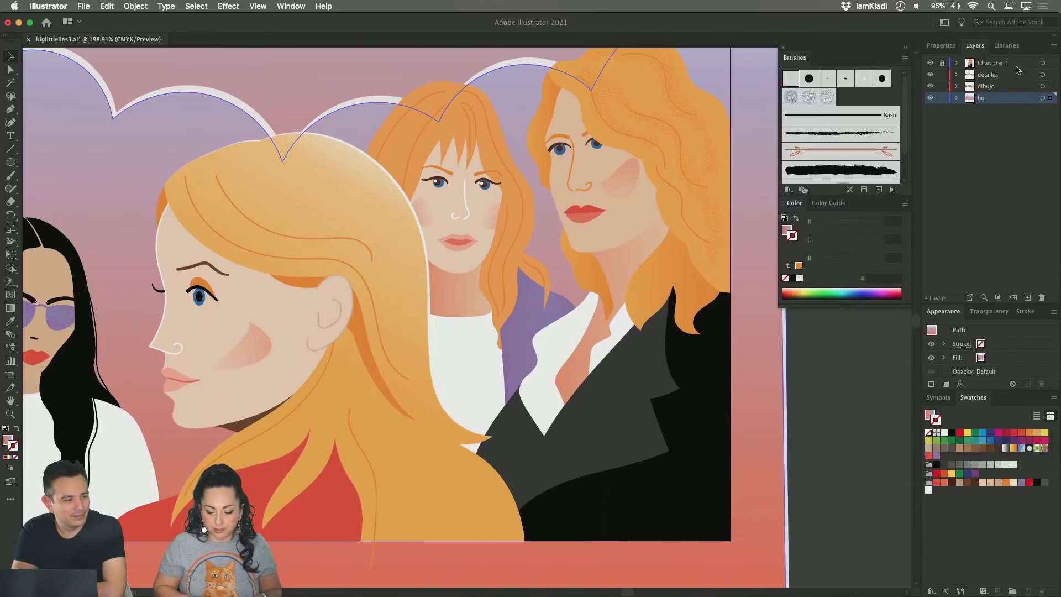
# Step: Select everything on the Character 1 layer, move it off the second artboard onto the empty canvas, and bring it back beside the other women
pyautogui.click(1042, 64)
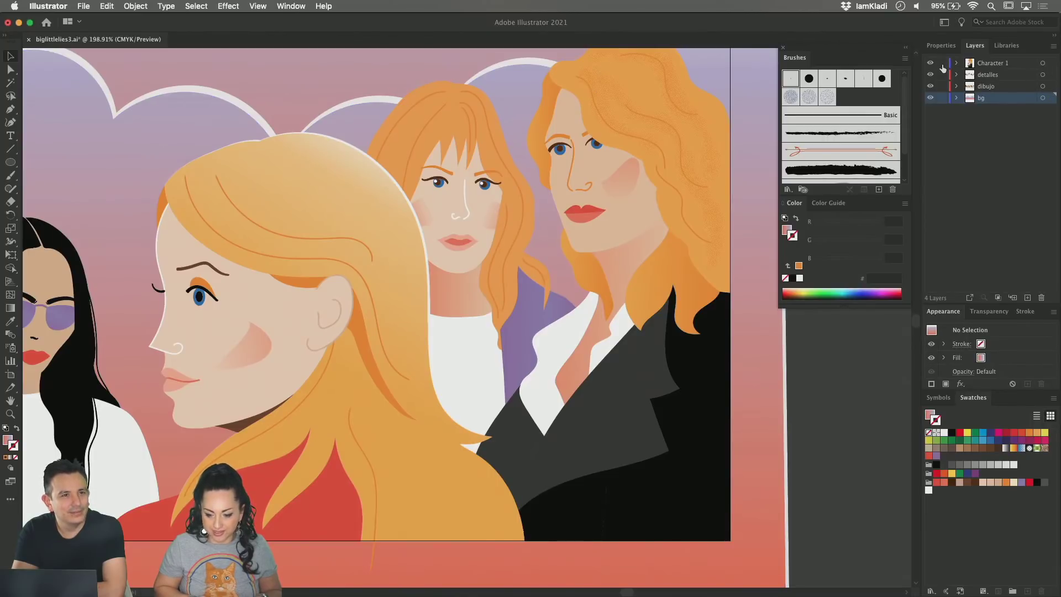
pyautogui.click(1043, 64)
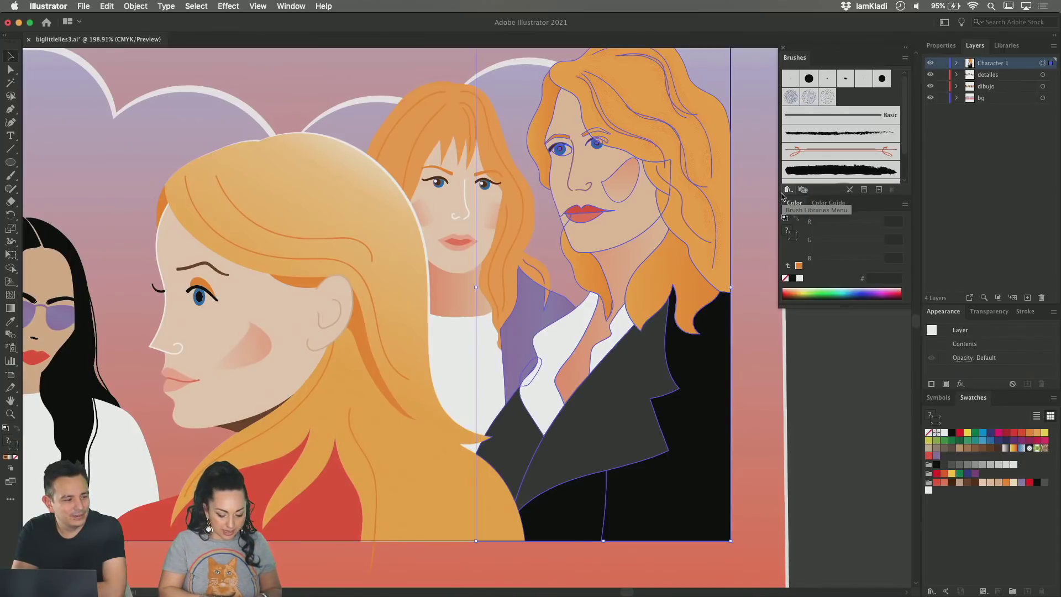
pyautogui.scroll(-5, 534, 312)
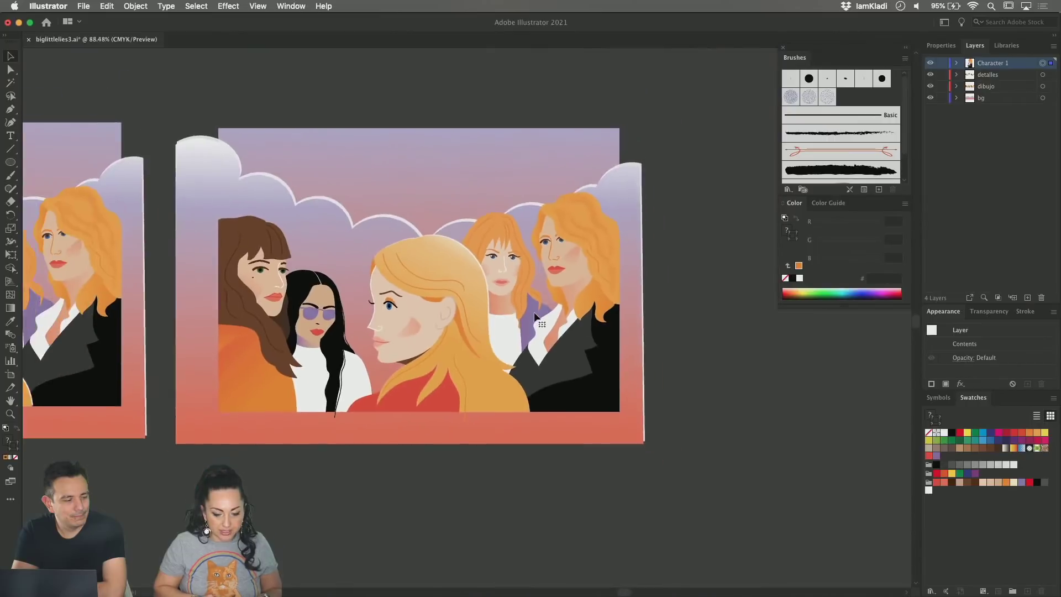
pyautogui.scroll(-2, 535, 315)
pyautogui.moveTo(545, 331); pyautogui.dragTo(694, 351)
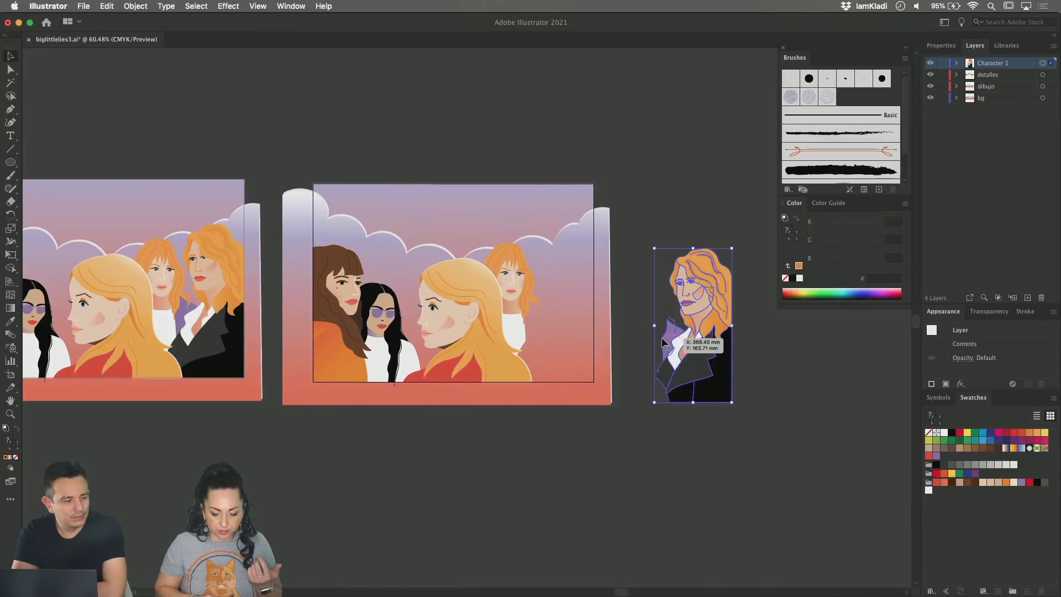
pyautogui.scroll(4, 662, 337)
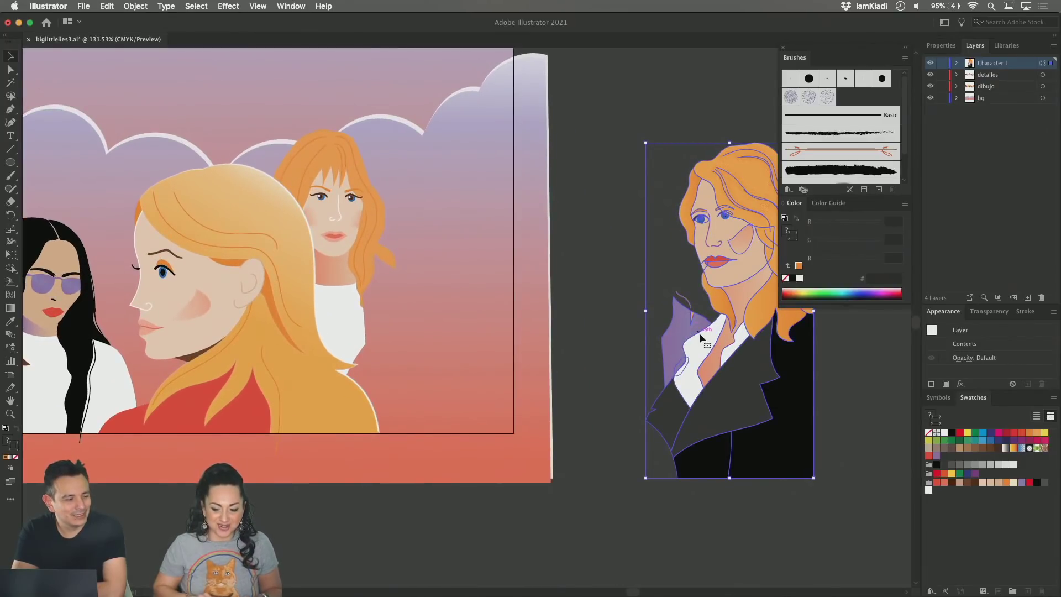
pyautogui.moveTo(698, 332); pyautogui.dragTo(426, 314)
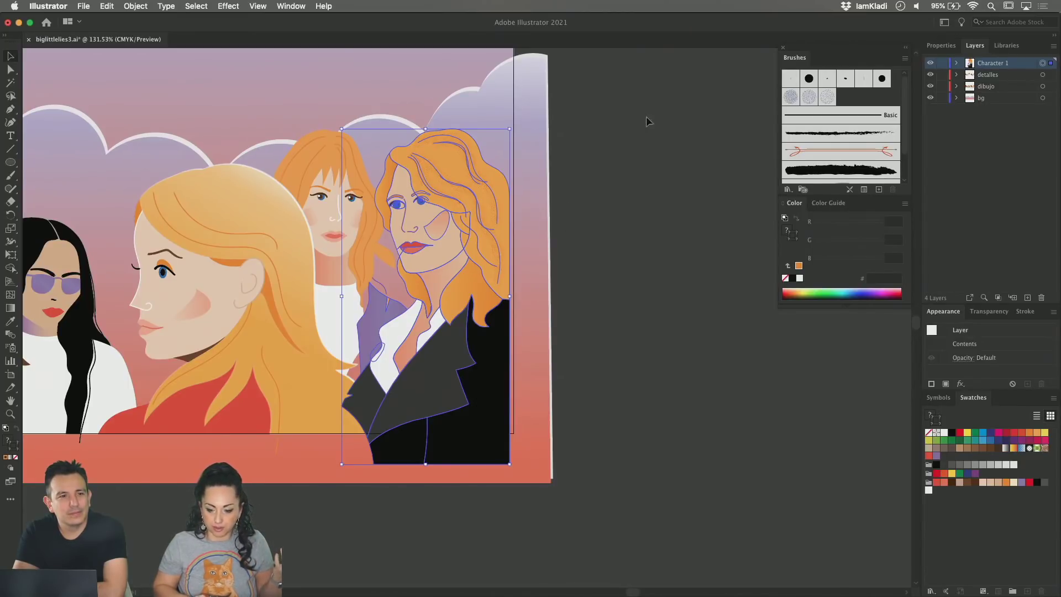
# Step: Move the Character 1 layer below the bg layer to test the stacking order, and return it above the detalles layer
pyautogui.moveTo(981, 62); pyautogui.dragTo(974, 101)
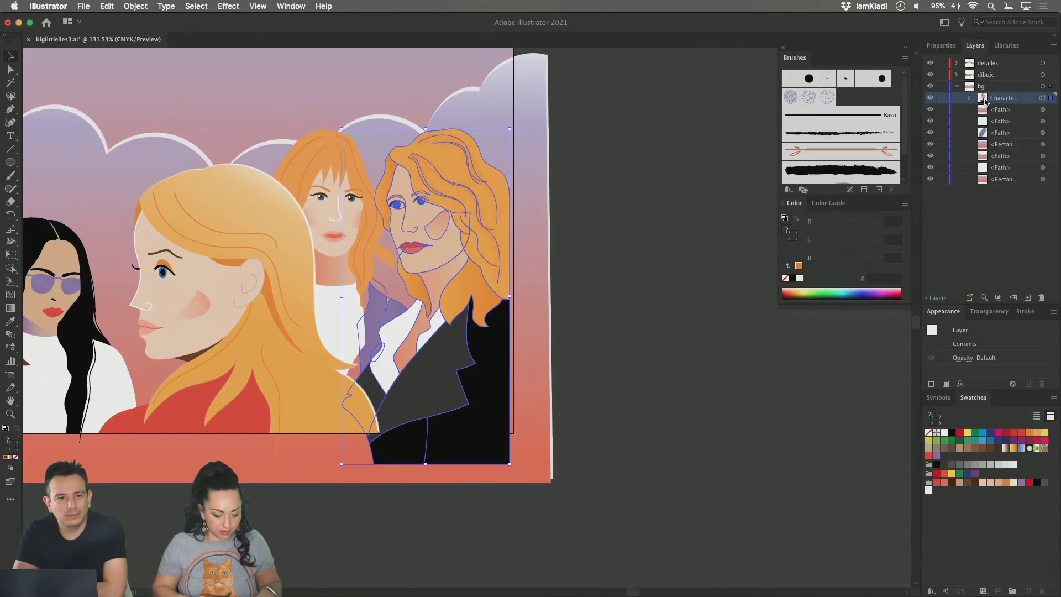
pyautogui.moveTo(987, 94); pyautogui.dragTo(987, 187)
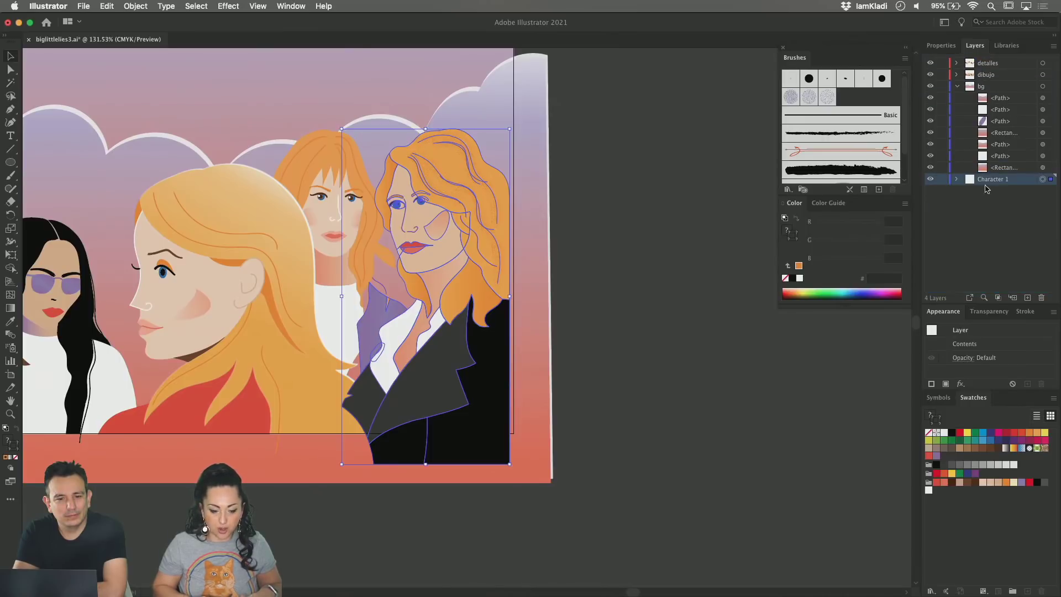
pyautogui.click(955, 87)
pyautogui.click(955, 86)
pyautogui.click(765, 319)
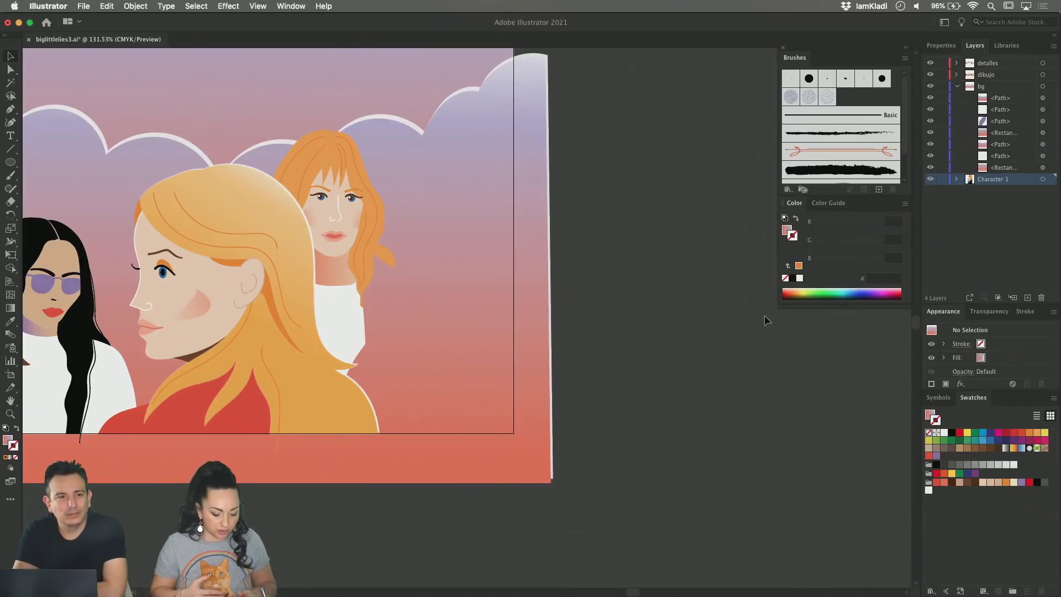
pyautogui.rightClick(765, 319)
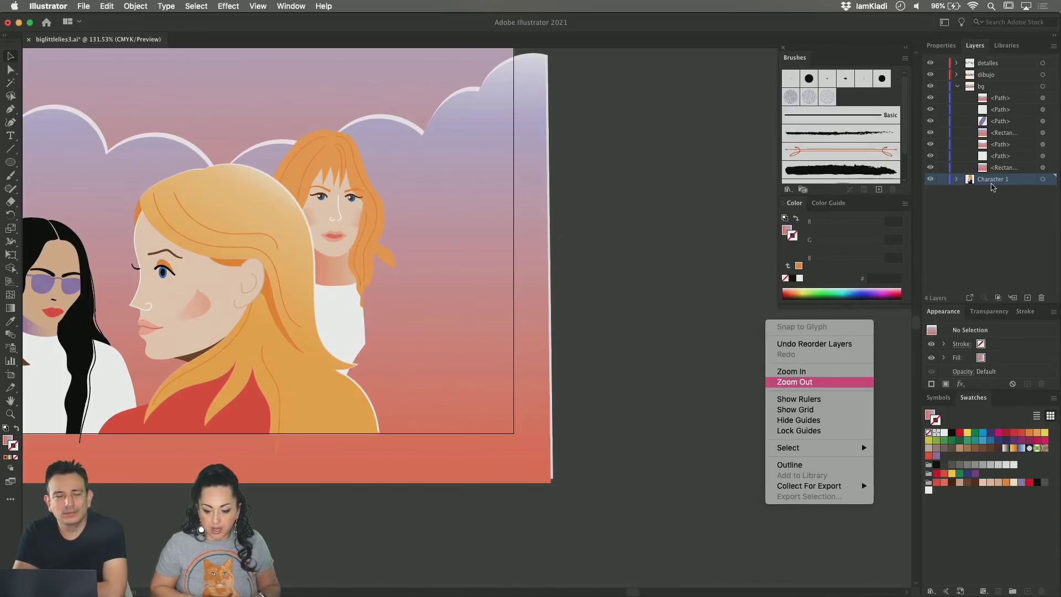
pyautogui.click(992, 181)
pyautogui.moveTo(982, 120); pyautogui.dragTo(981, 62)
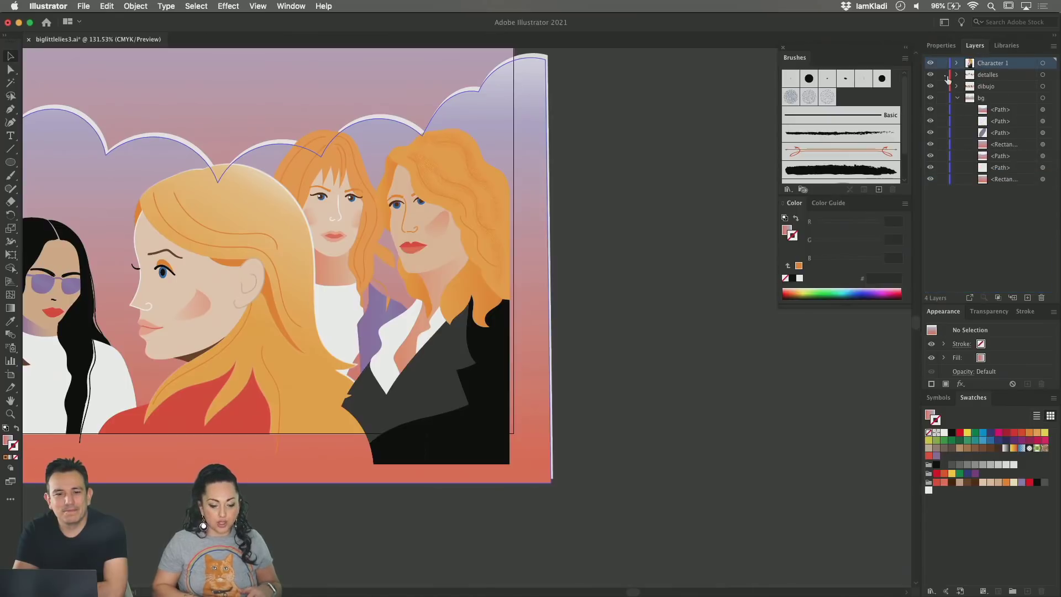
# Step: Select the rightmost woman's group on the artboard and expand the Character 1 layer to show its contents
pyautogui.click(499, 366)
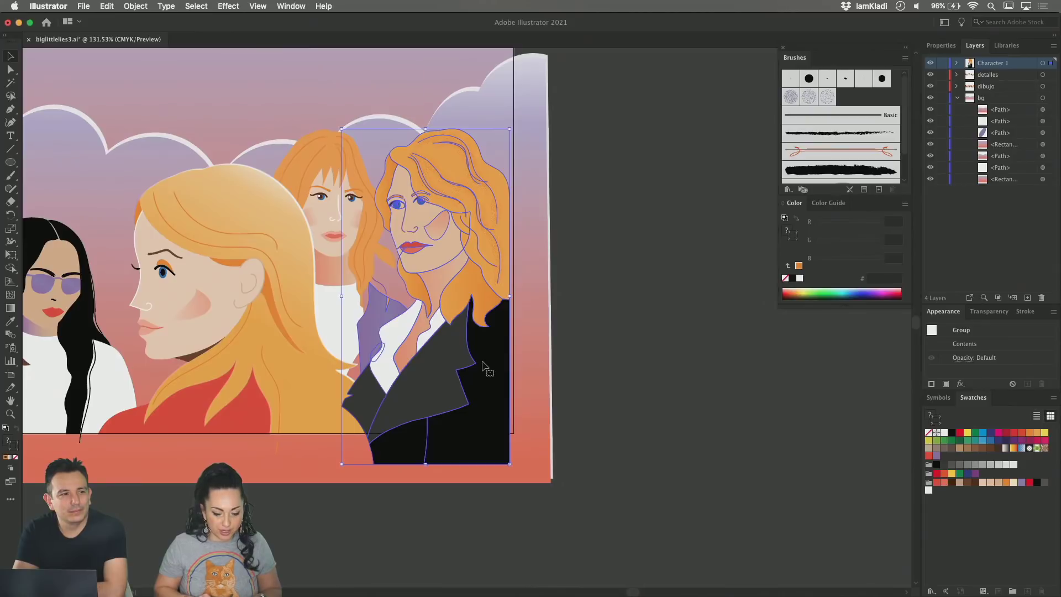
pyautogui.scroll(-5, 485, 366)
pyautogui.scroll(5, 485, 366)
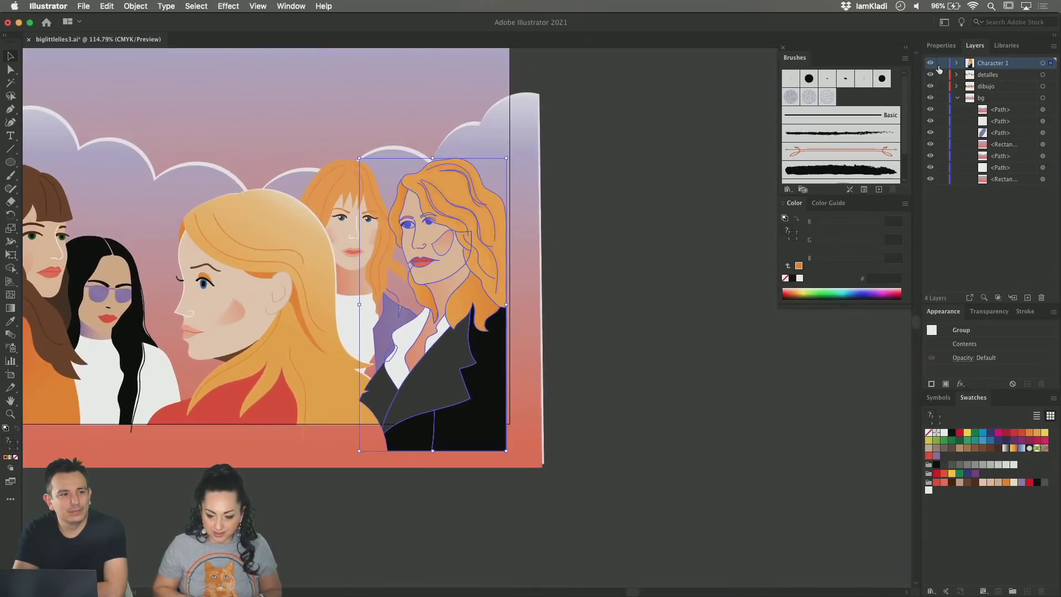
pyautogui.click(959, 64)
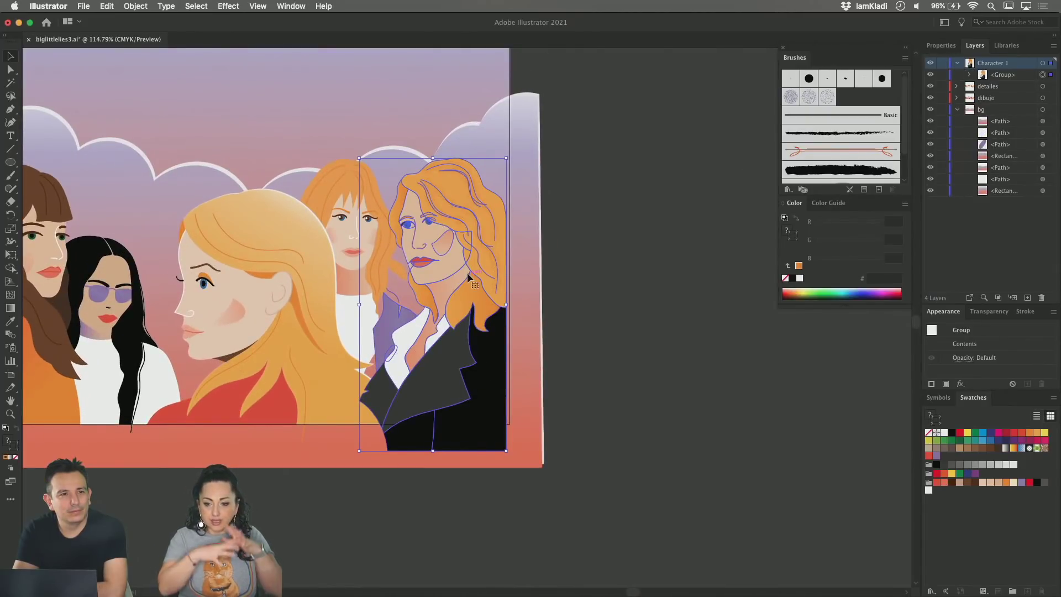
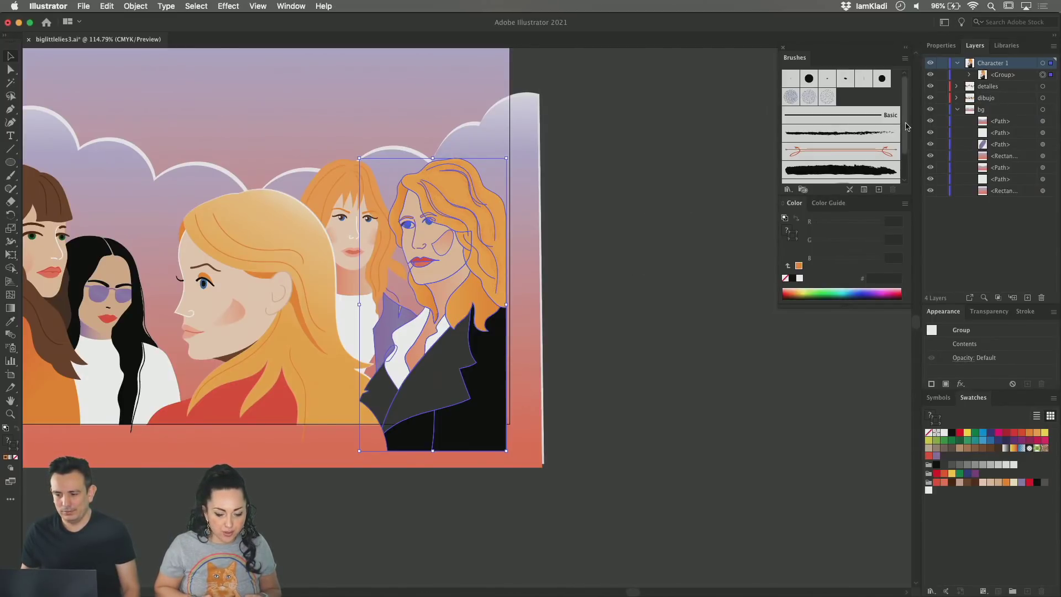
# Step: Select the rightmost woman's group around her lips and lock the detalles, dibujo and bg layers
pyautogui.click(601, 187)
pyautogui.scroll(5, 432, 274)
pyautogui.scroll(5, 433, 277)
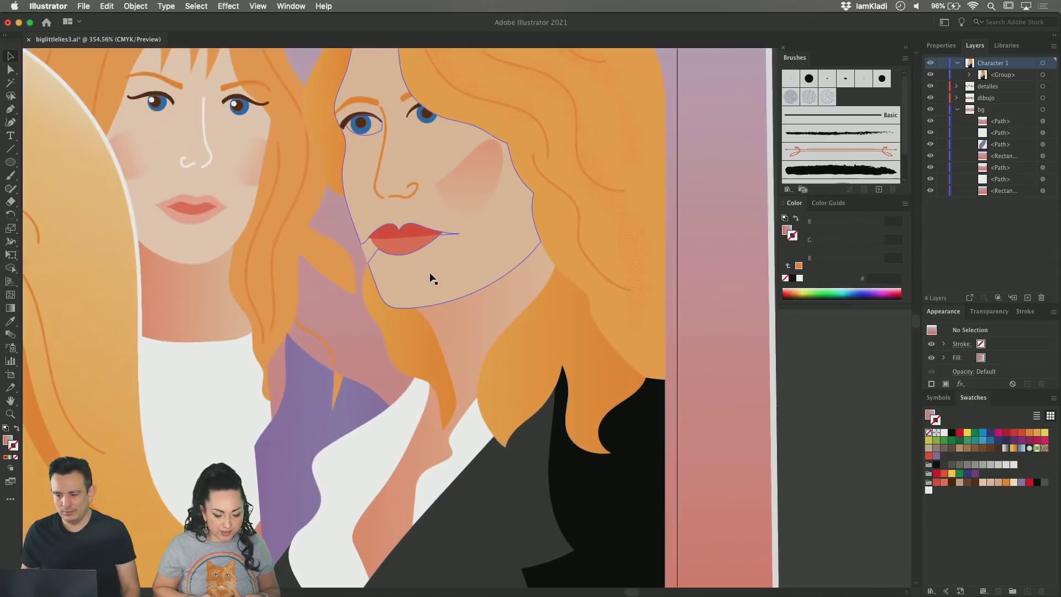
pyautogui.click(379, 454)
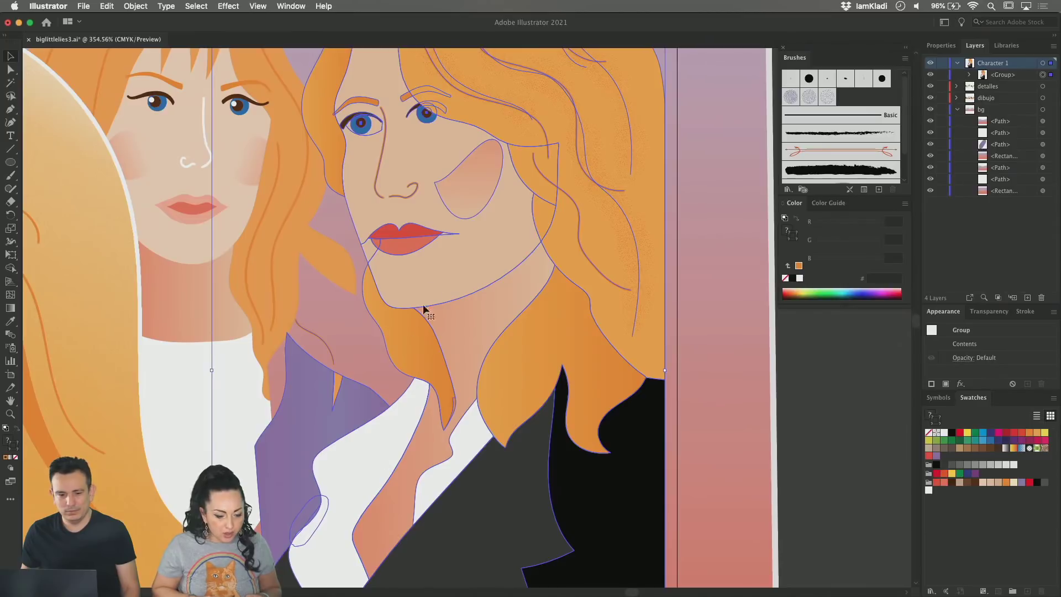
pyautogui.scroll(5, 430, 287)
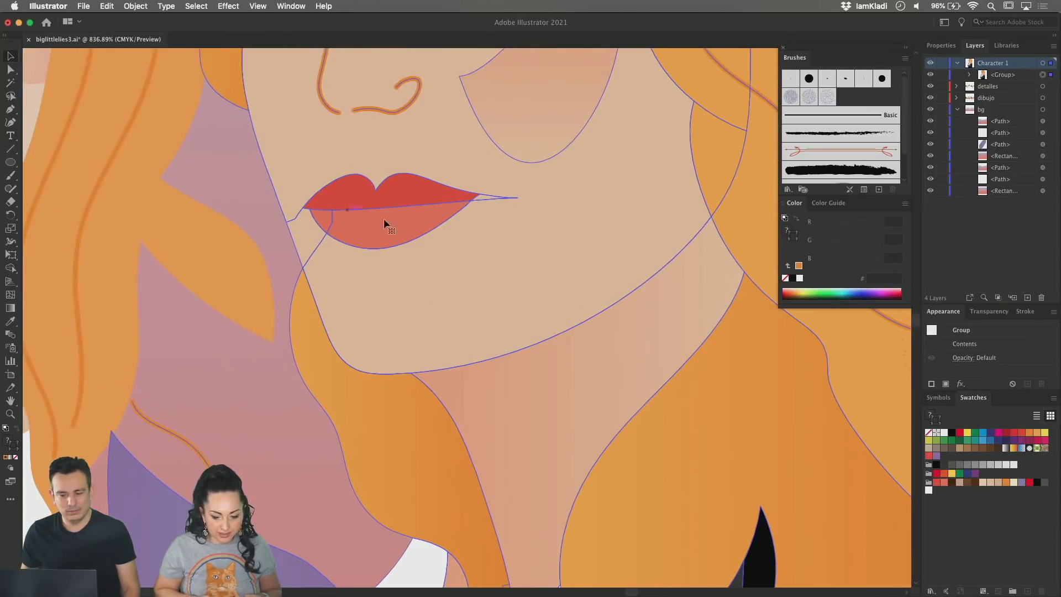
pyautogui.scroll(3, 488, 216)
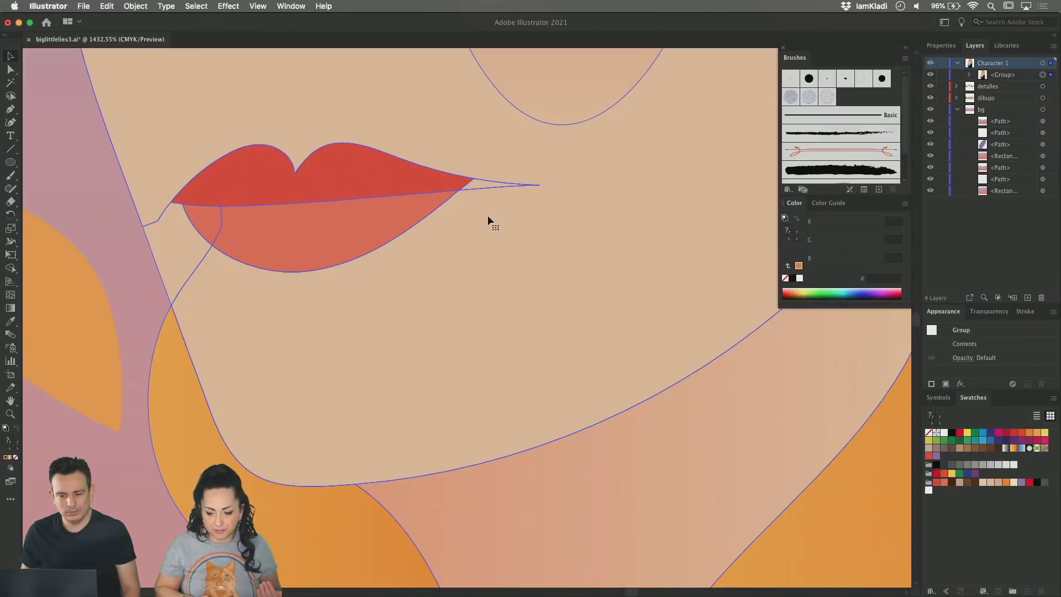
pyautogui.click(942, 87)
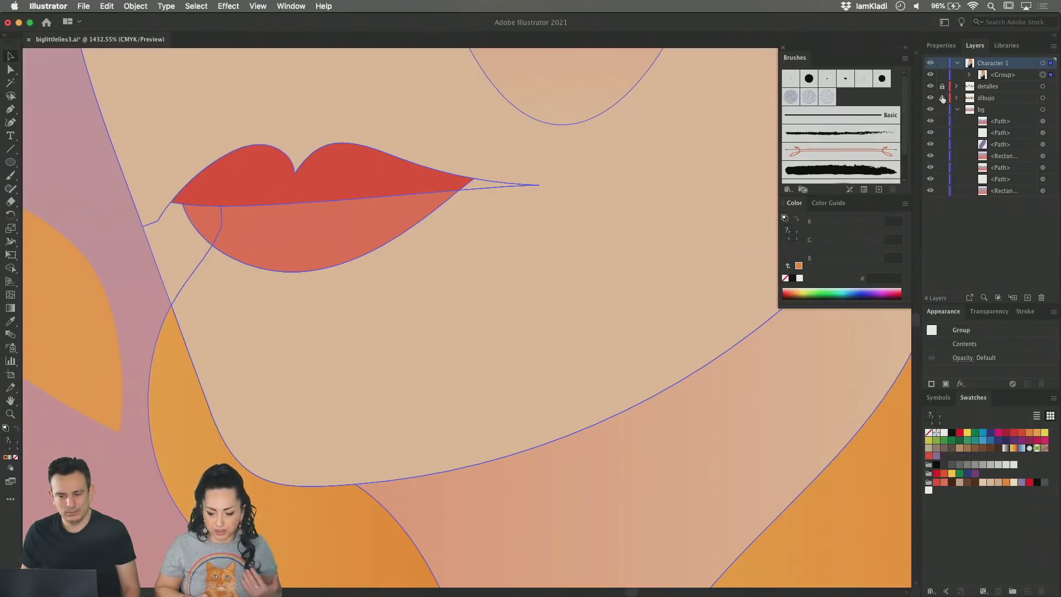
pyautogui.moveTo(943, 98); pyautogui.dragTo(943, 112)
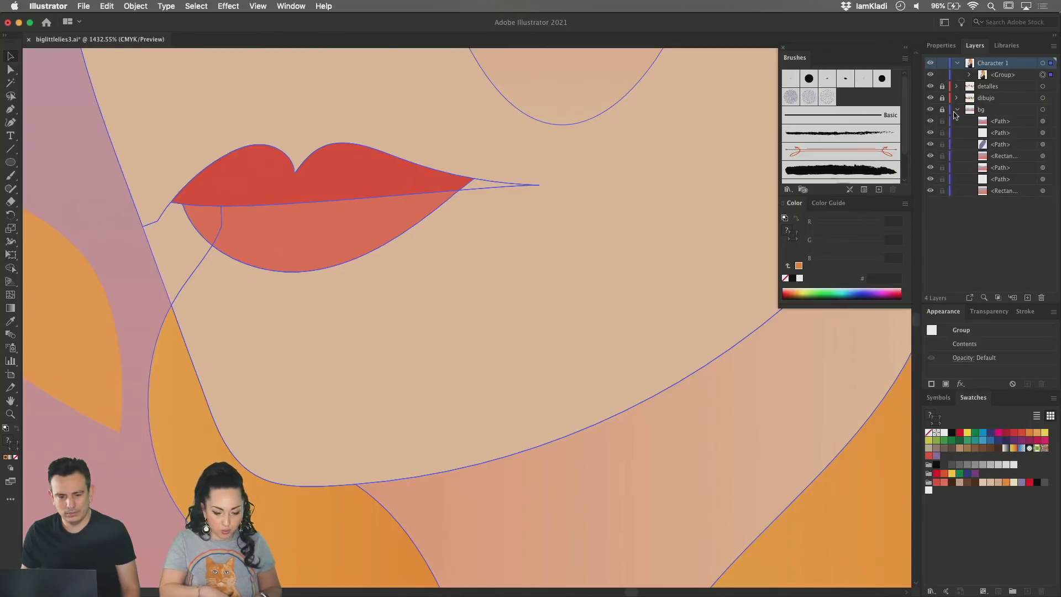
# Step: Examine the rightmost woman's face and lip paths in Outline view and return to the normal preview
pyautogui.press('super+y')
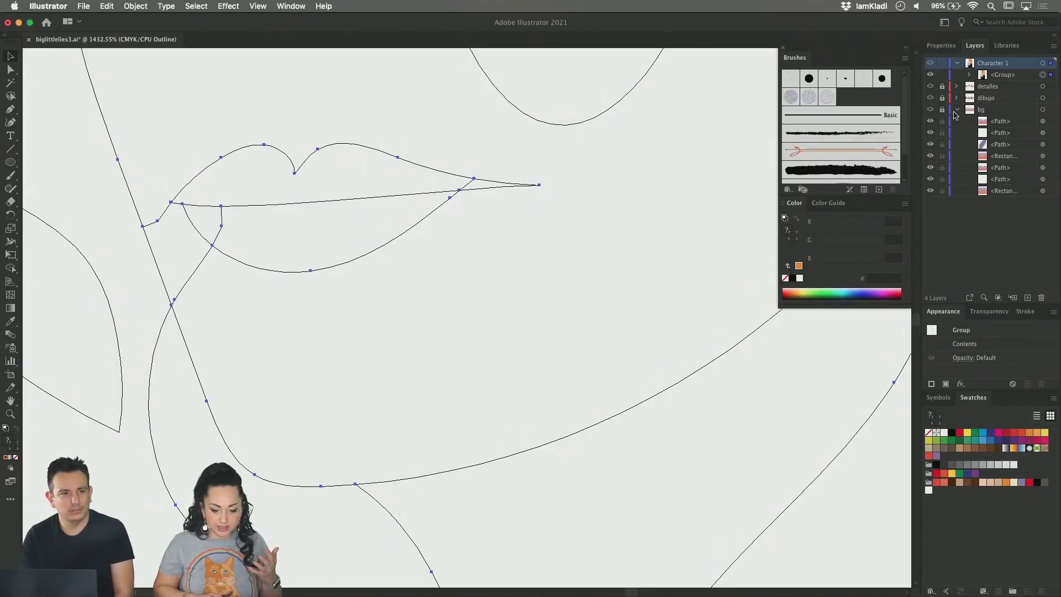
pyautogui.scroll(-6, 665, 286)
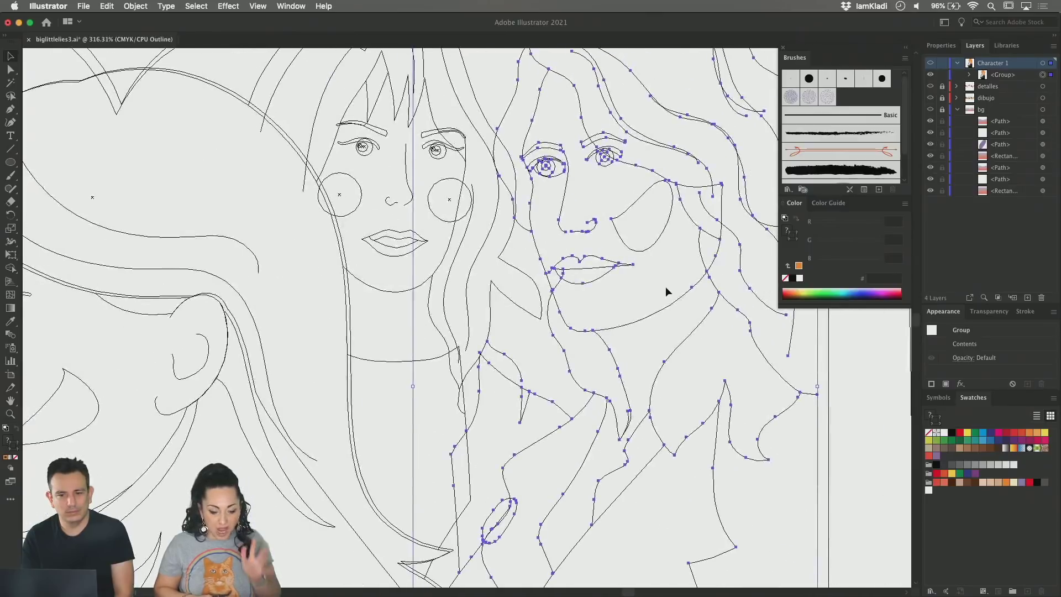
pyautogui.scroll(-2, 665, 287)
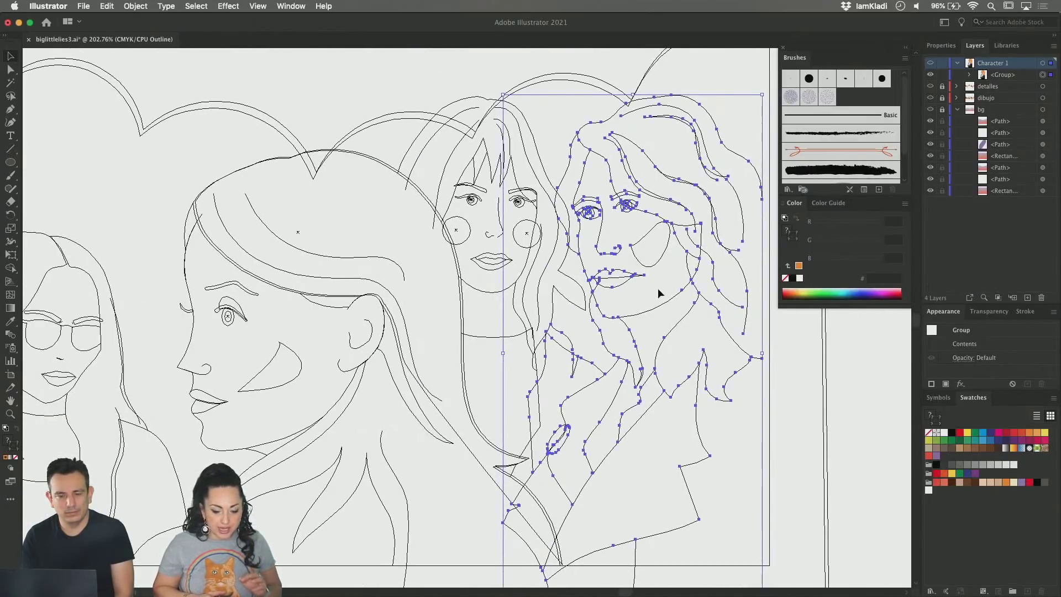
pyautogui.scroll(7, 658, 293)
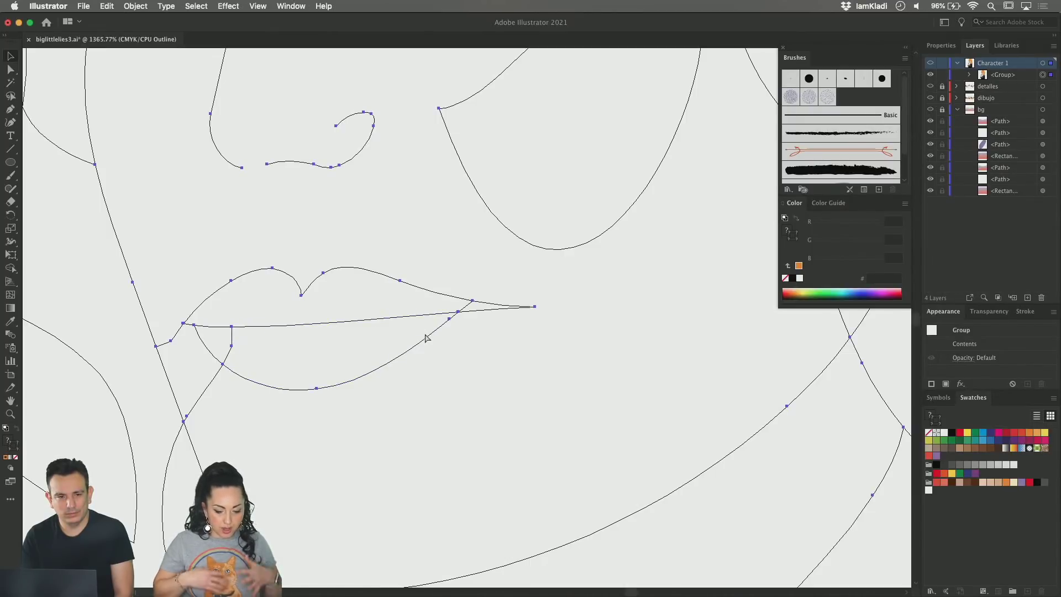
pyautogui.press('super+y')
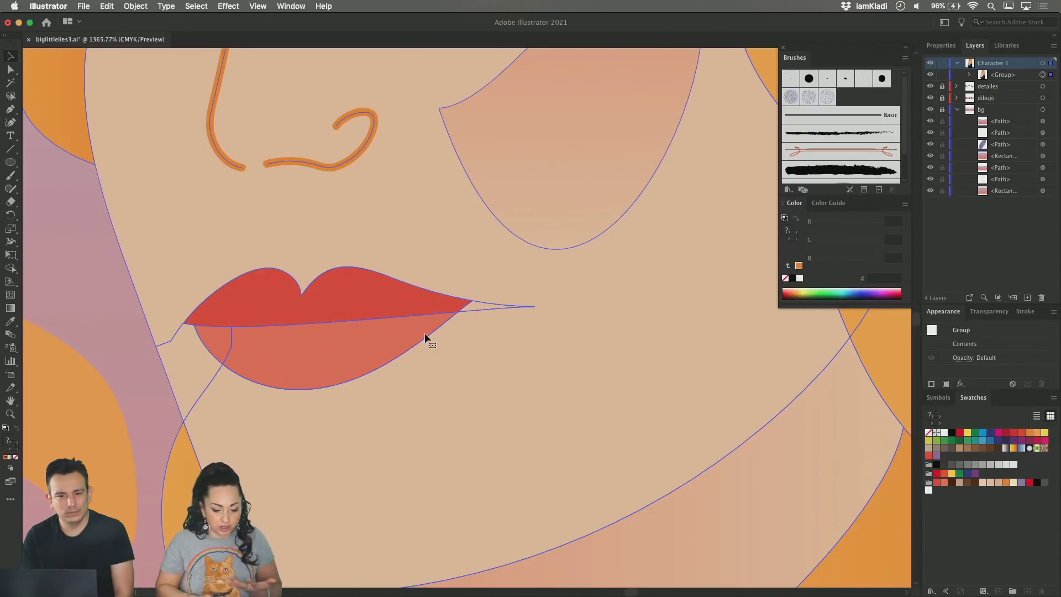
# Step: Isolate the rightmost woman's group and set the fill of her face's compound path to light blue 73F9FF
pyautogui.doubleClick(459, 395)
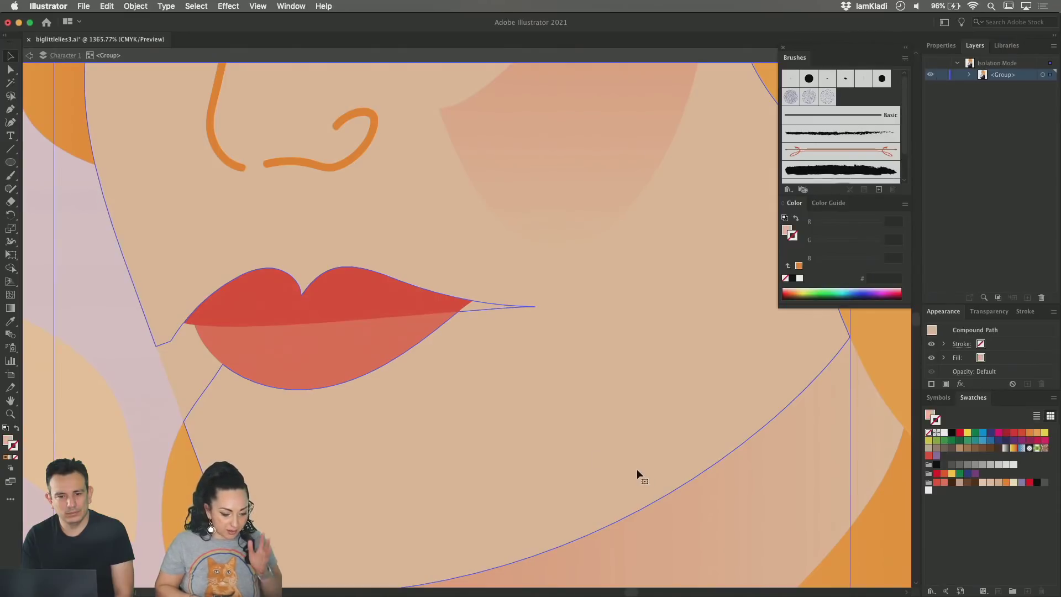
pyautogui.click(10, 440)
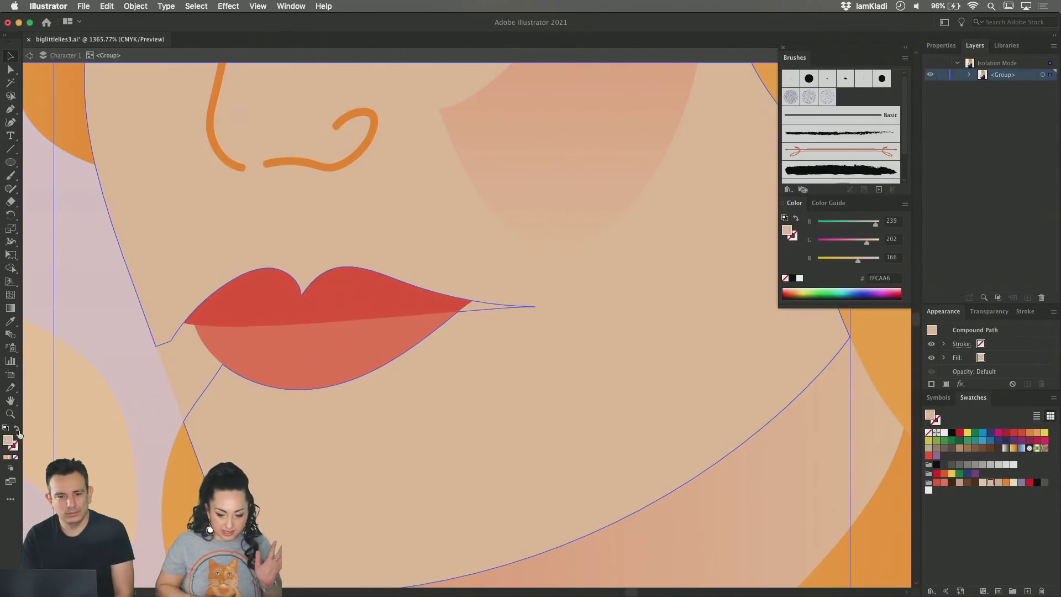
pyautogui.click(845, 290)
pyautogui.scroll(-5, 582, 379)
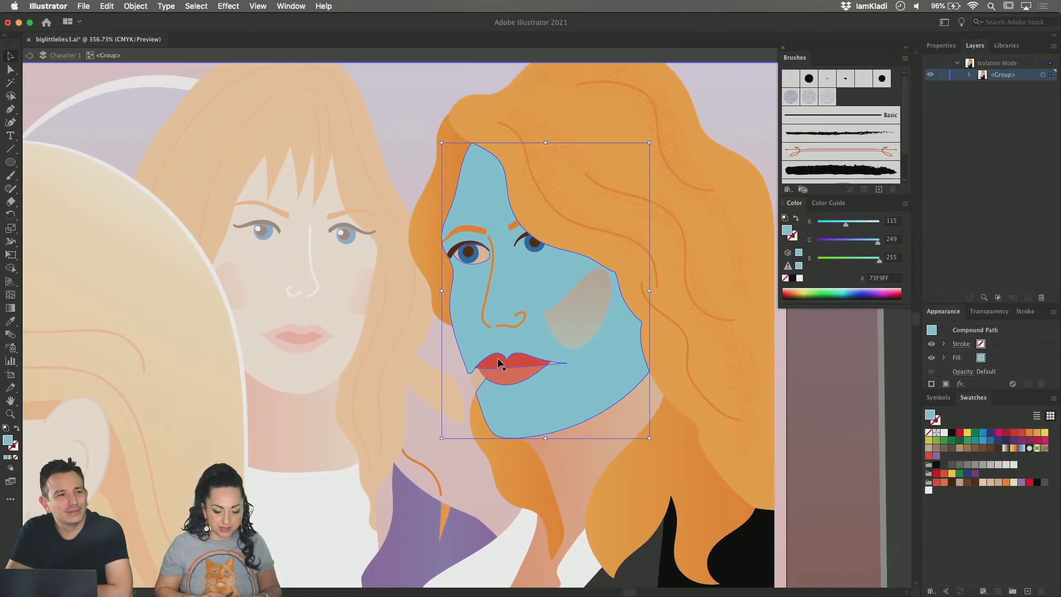
# Step: Select the rightmost woman's face and both lips, and merge the skin slivers around her mouth into the face with the Shape Builder tool
pyautogui.scroll(6, 498, 360)
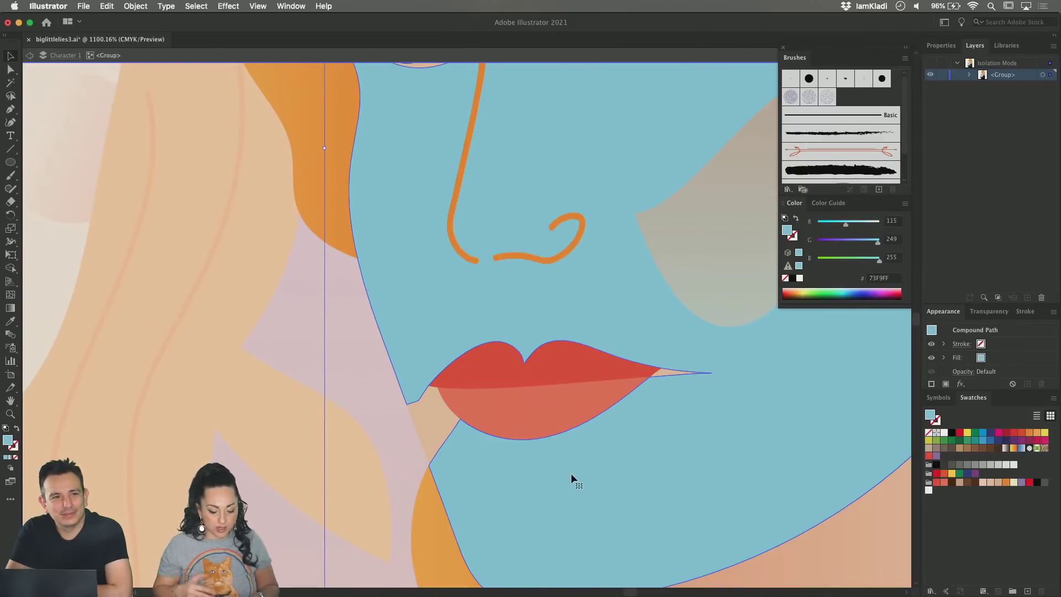
pyautogui.keyDown('shift'); pyautogui.click(431, 436); pyautogui.keyUp('shift')
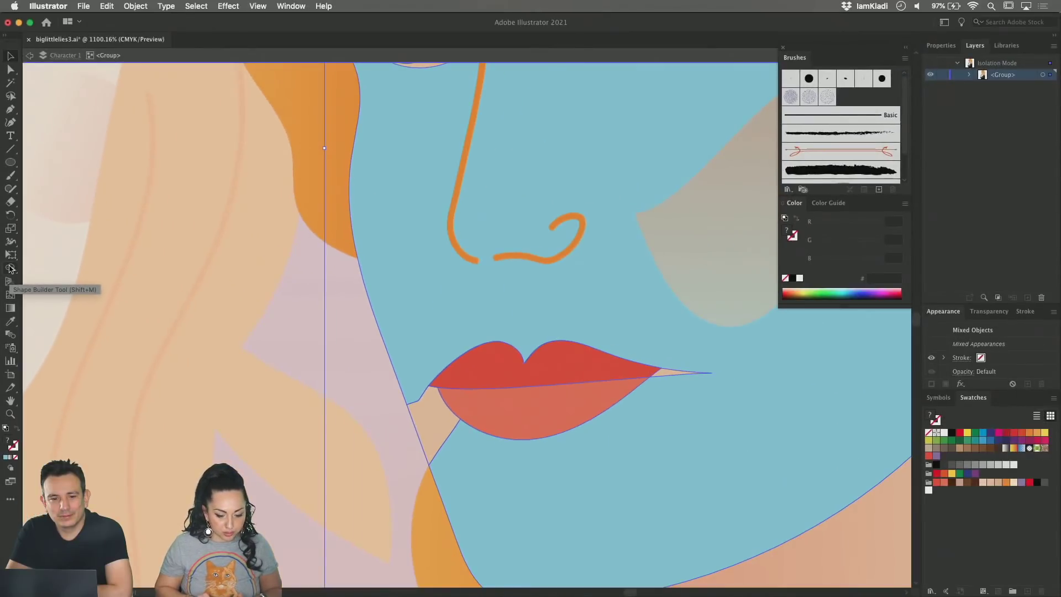
pyautogui.click(11, 269)
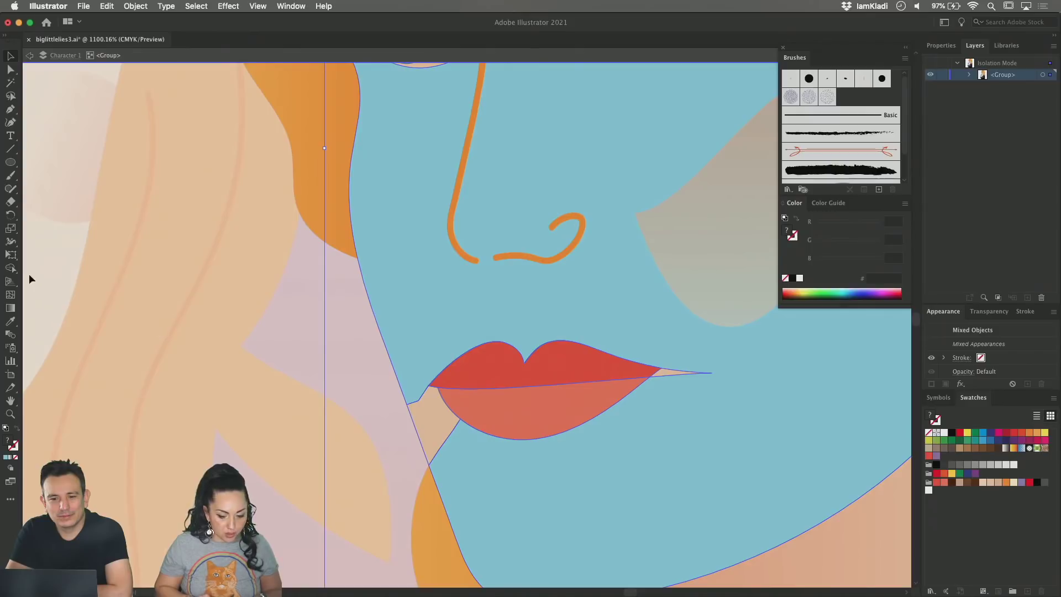
pyautogui.press('super+a')
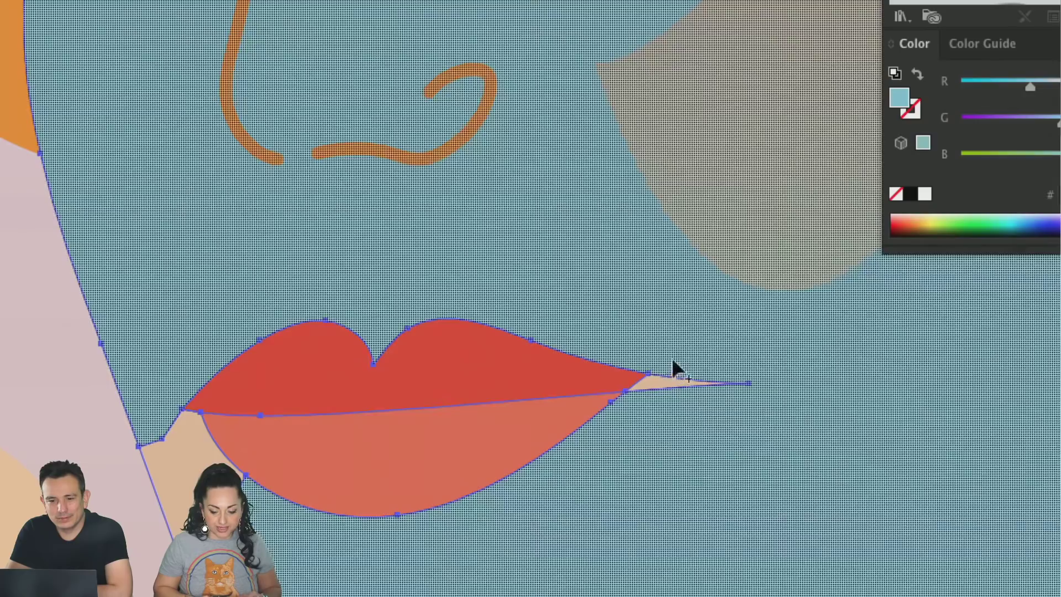
pyautogui.click(617, 386)
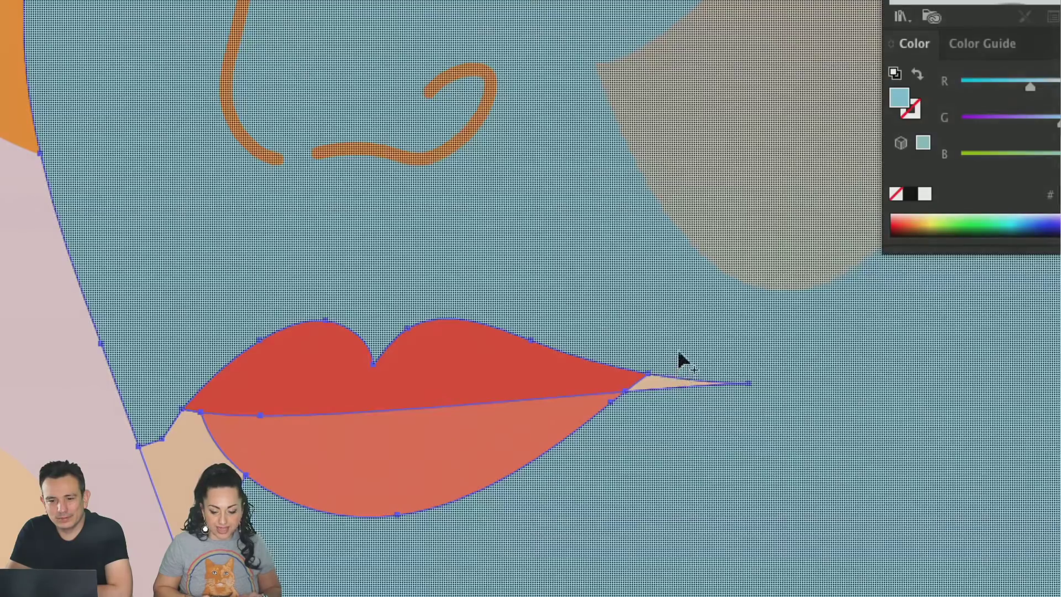
pyautogui.click(653, 381)
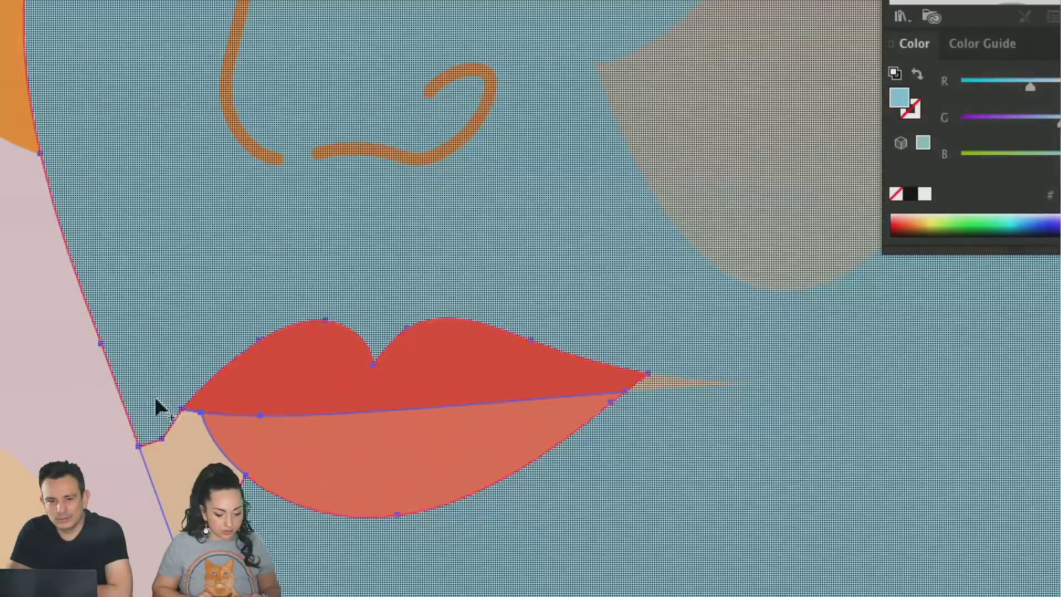
pyautogui.moveTo(157, 407); pyautogui.dragTo(169, 431)
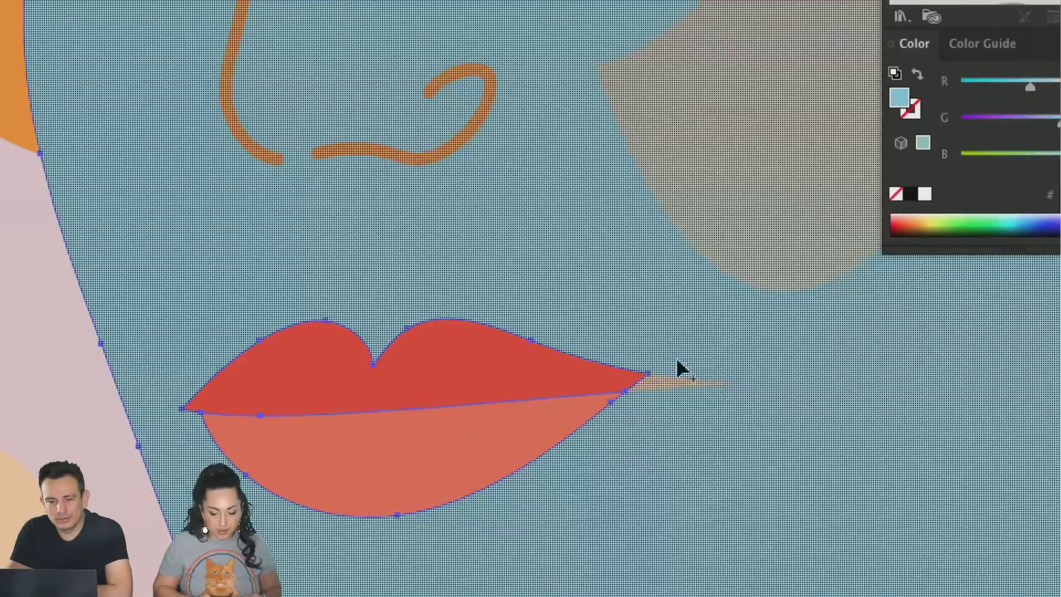
pyautogui.click(643, 414)
# Step: Remove the rightmost woman's upper lip shape with the Shape Builder tool
pyautogui.scroll(-5, 642, 414)
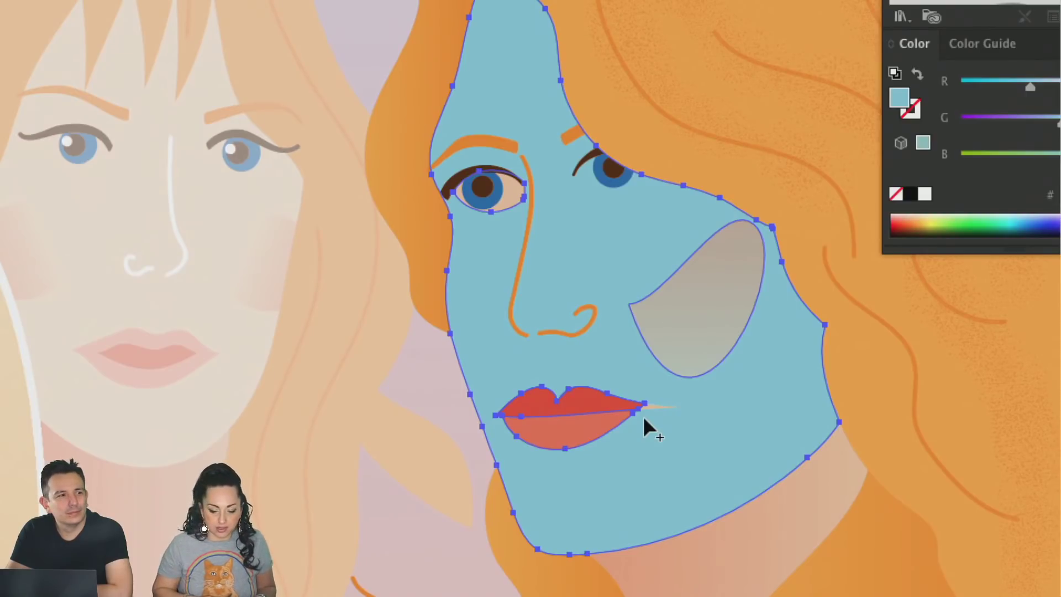
pyautogui.scroll(5, 604, 396)
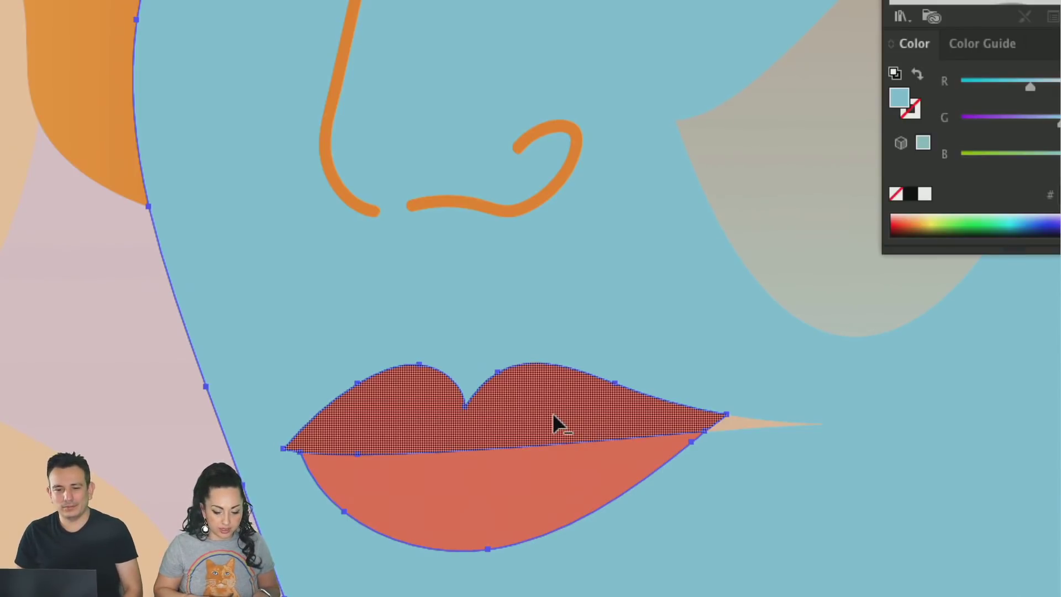
pyautogui.click(544, 423)
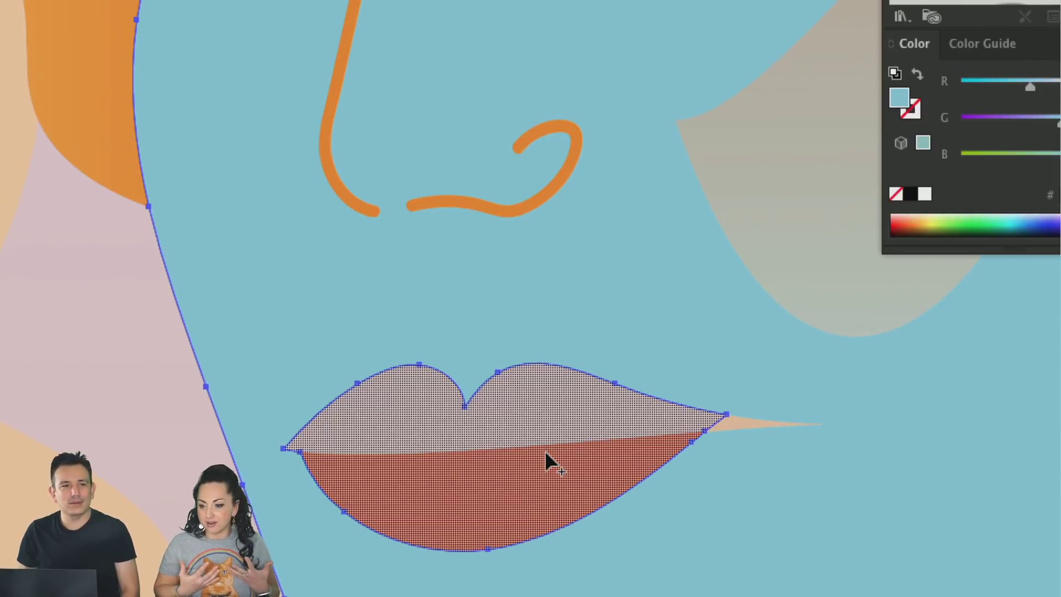
pyautogui.scroll(-10, 542, 452)
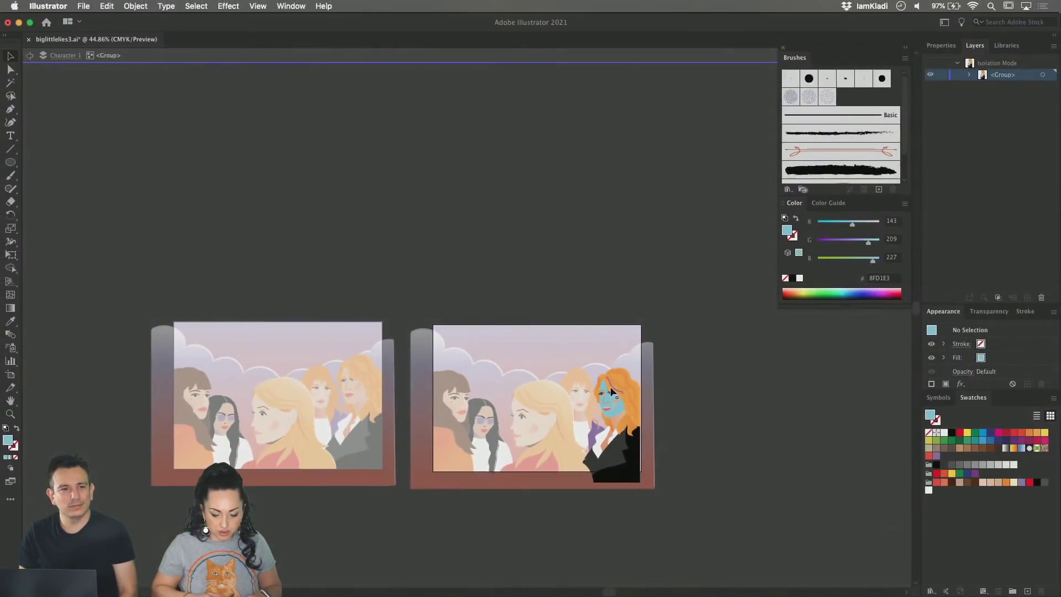
# Step: Undo the Shape Builder edits and the blue face fill, and leave the isolated group
pyautogui.scroll(5, 611, 386)
pyautogui.scroll(10, 610, 386)
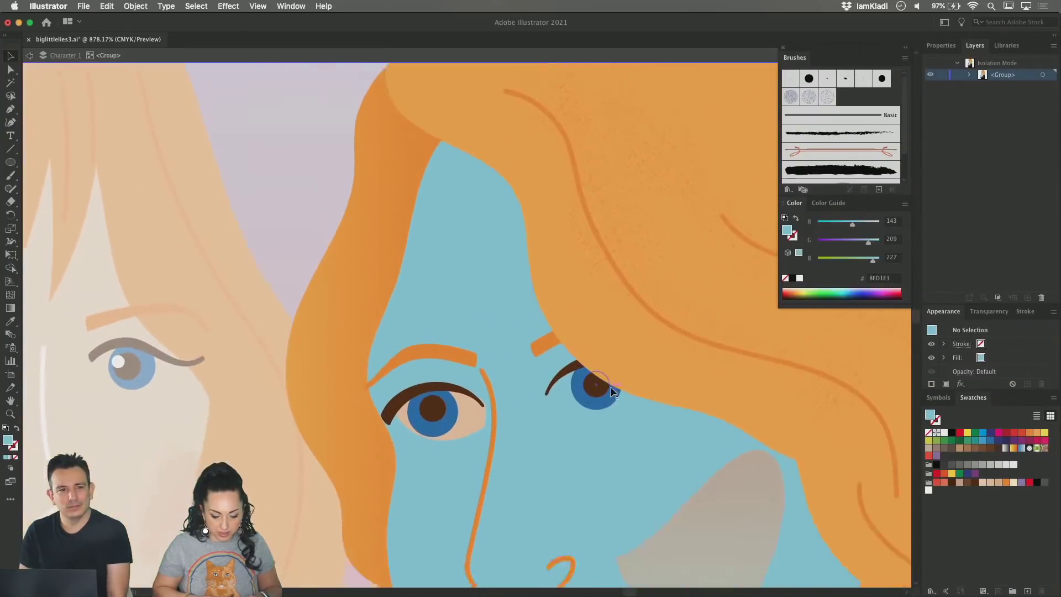
pyautogui.scroll(-2, 611, 388)
pyautogui.click(612, 390)
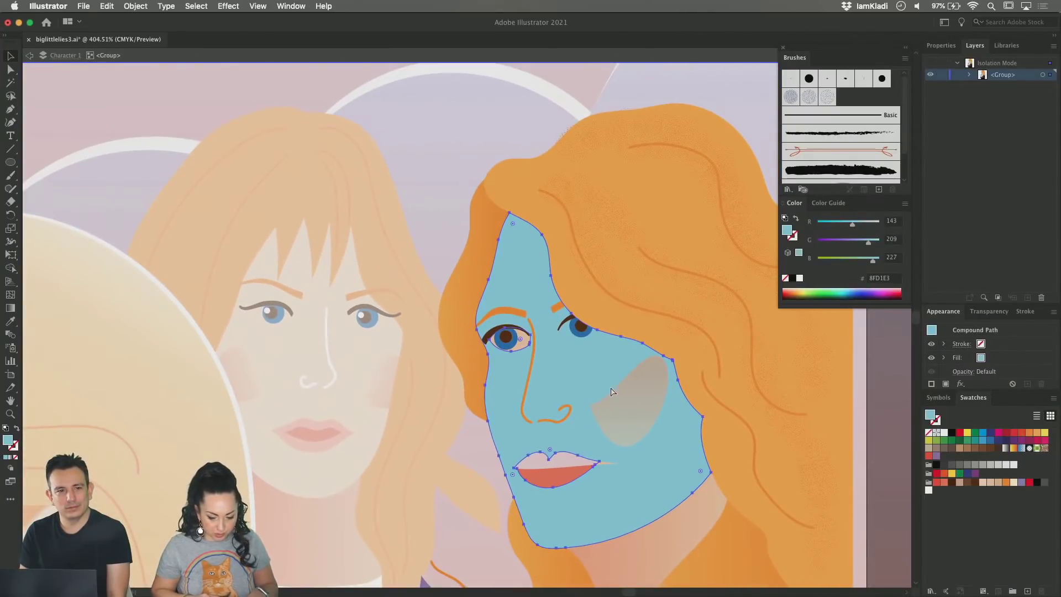
pyautogui.press('Escape')
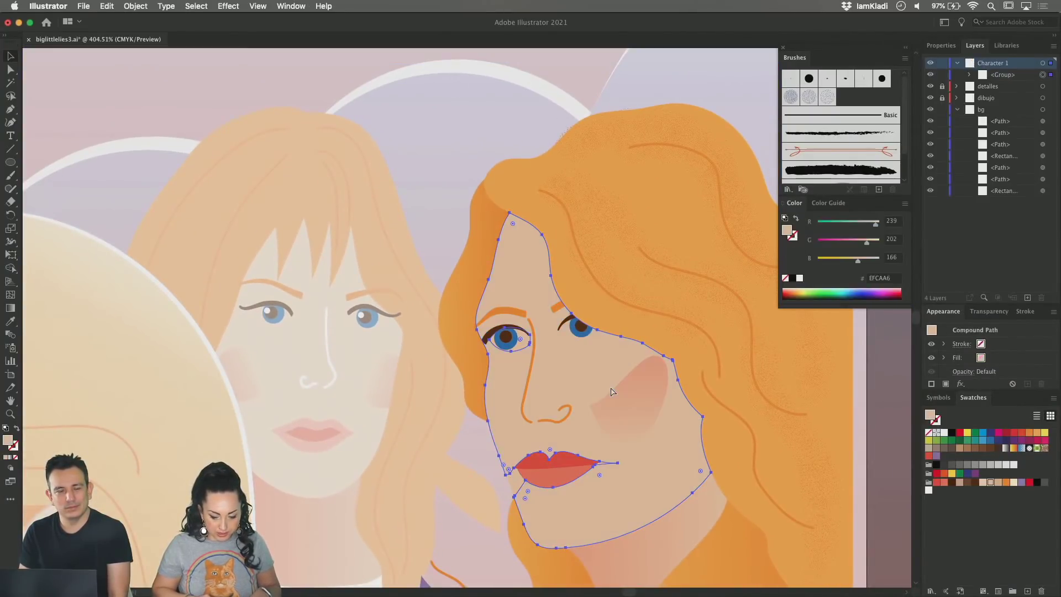
# Step: Select the rightmost woman's group and examine it alongside the other women across the artboards
pyautogui.click(877, 430)
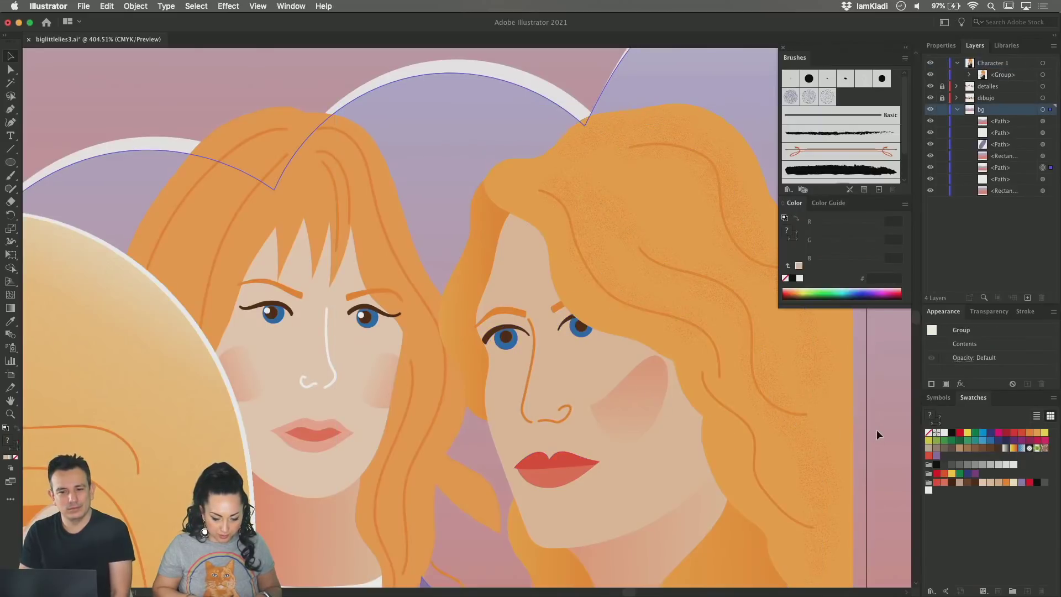
pyautogui.click(546, 353)
pyautogui.click(522, 343)
pyautogui.scroll(-6, 503, 366)
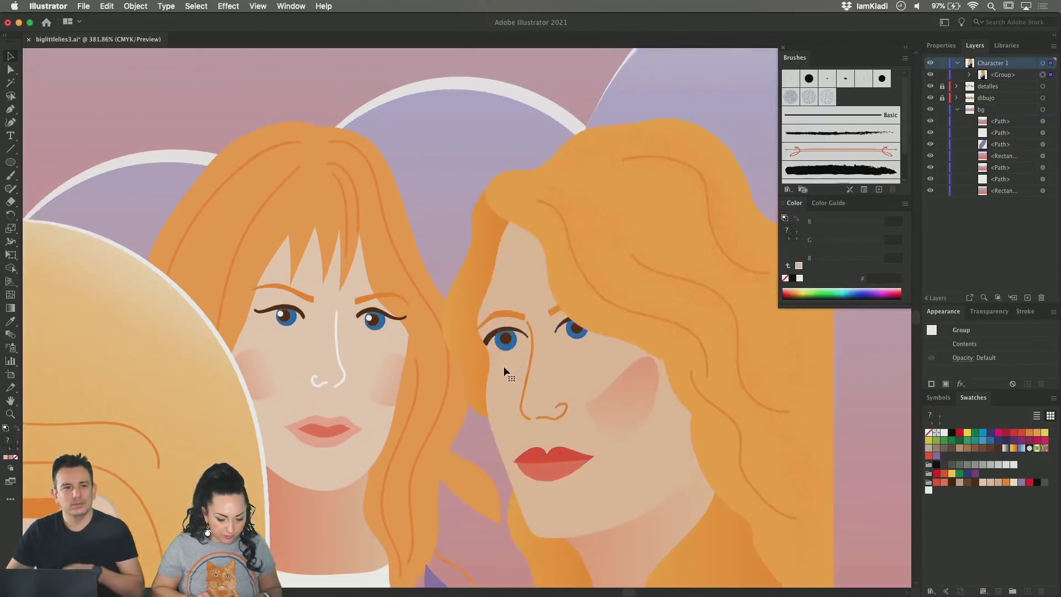
pyautogui.hscroll(15, 503, 365)
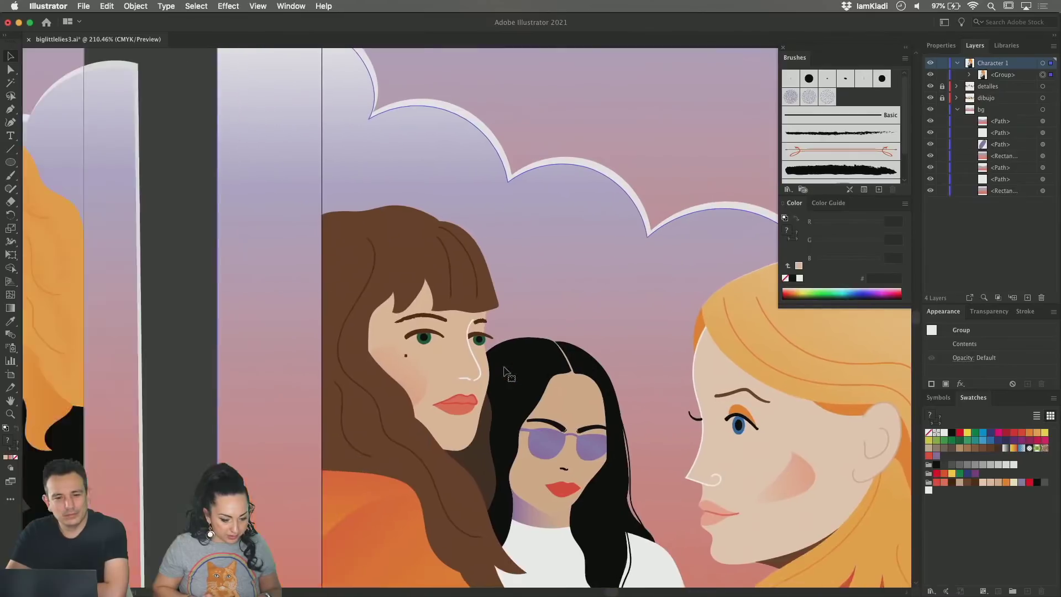
pyautogui.hscroll(15, 503, 366)
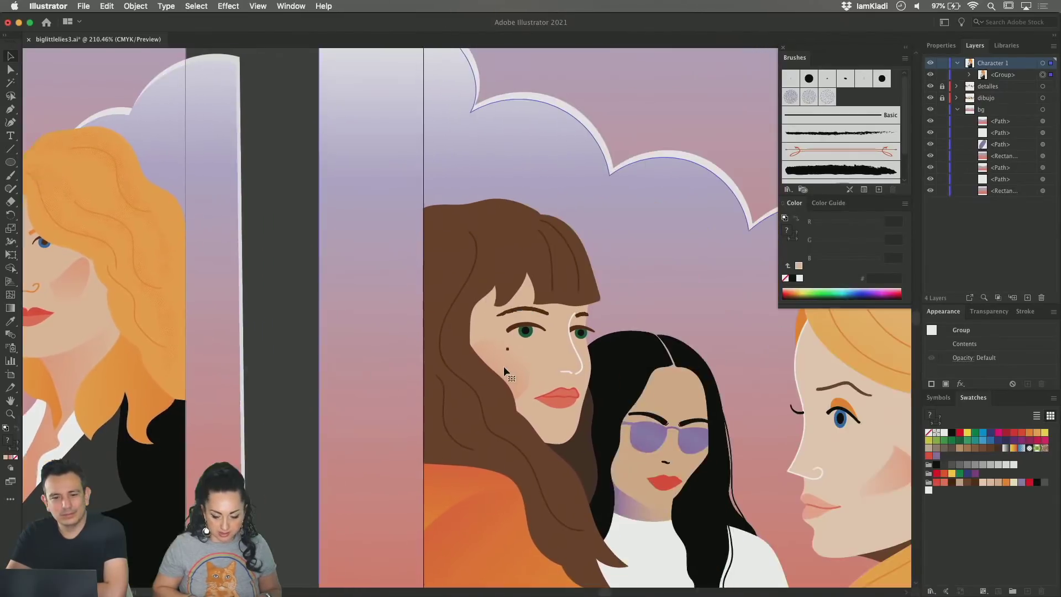
pyautogui.hscroll(10, 503, 366)
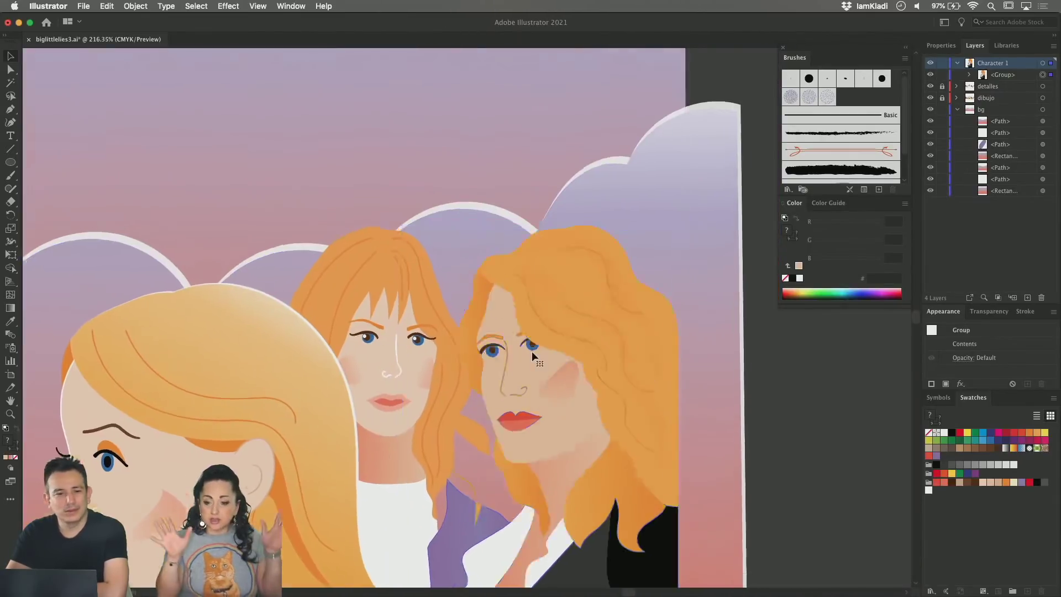
# Step: Isolate the rightmost woman's group to examine the paths of her eye, and leave isolation mode
pyautogui.scroll(9, 532, 350)
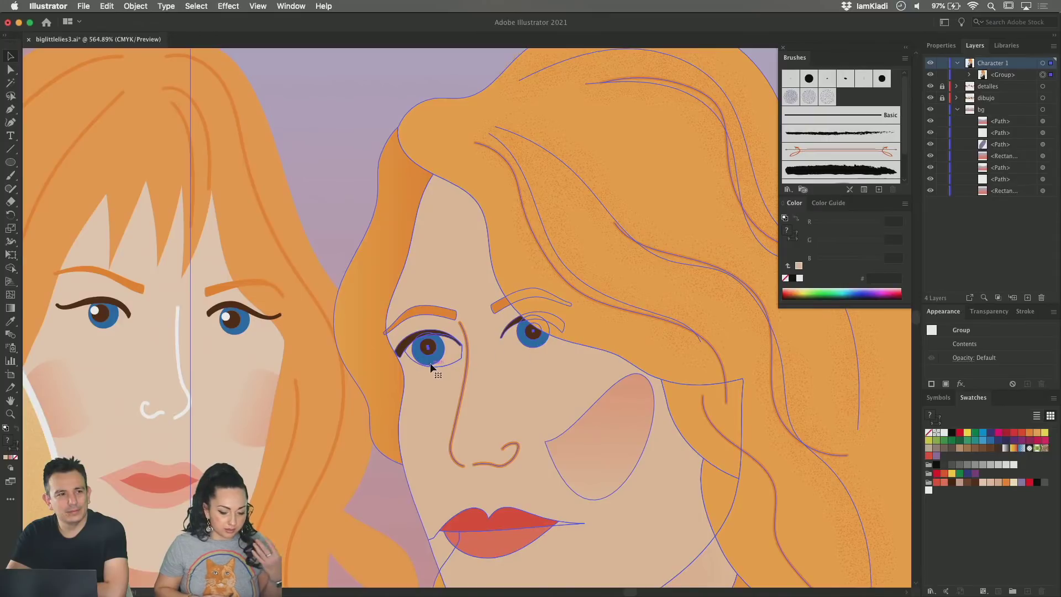
pyautogui.scroll(6, 453, 357)
pyautogui.doubleClick(453, 357)
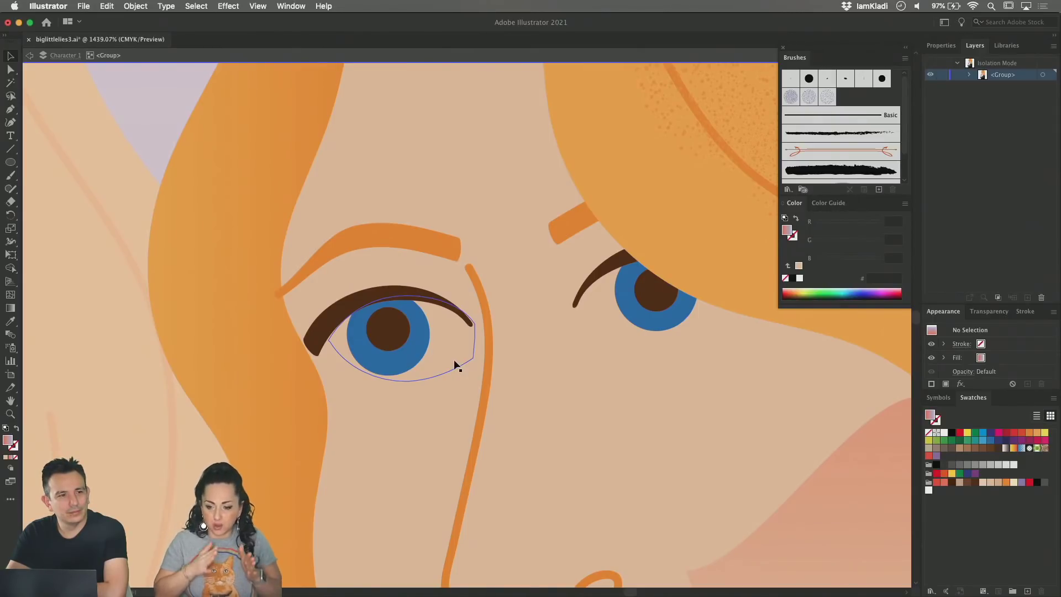
pyautogui.scroll(-5, 454, 365)
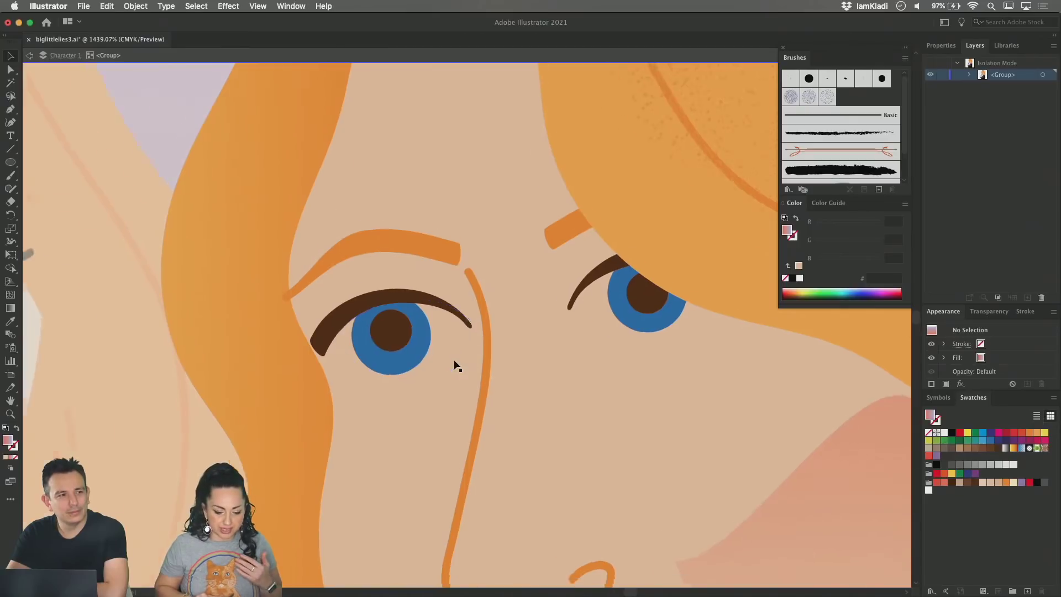
pyautogui.doubleClick(450, 458)
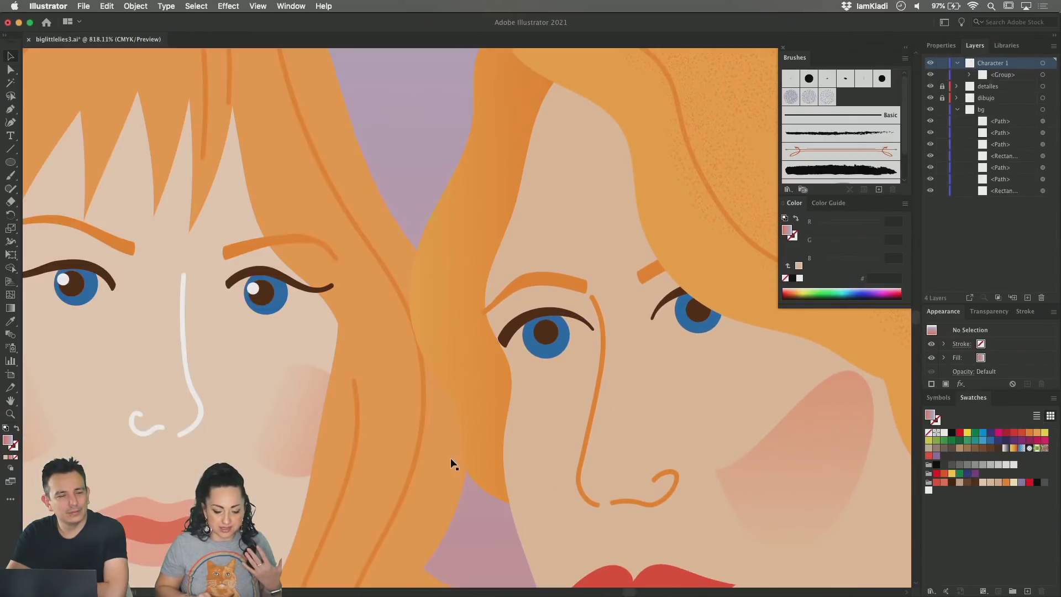
# Step: Examine the full composition and the faces of the two red-haired women up close
pyautogui.hscroll(-5, 450, 457)
pyautogui.scroll(-5, 347, 294)
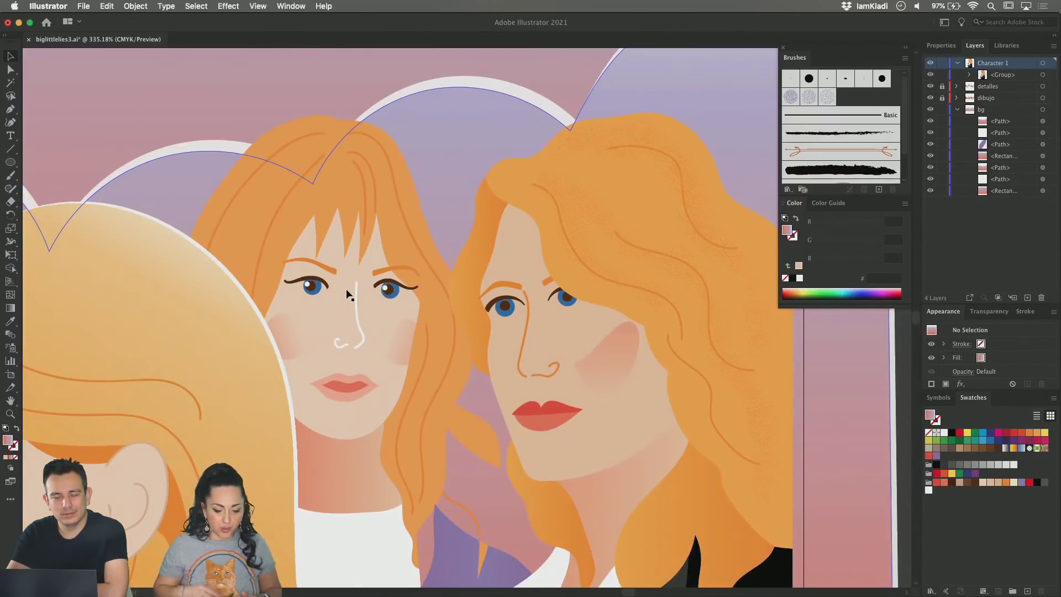
pyautogui.scroll(-5, 347, 294)
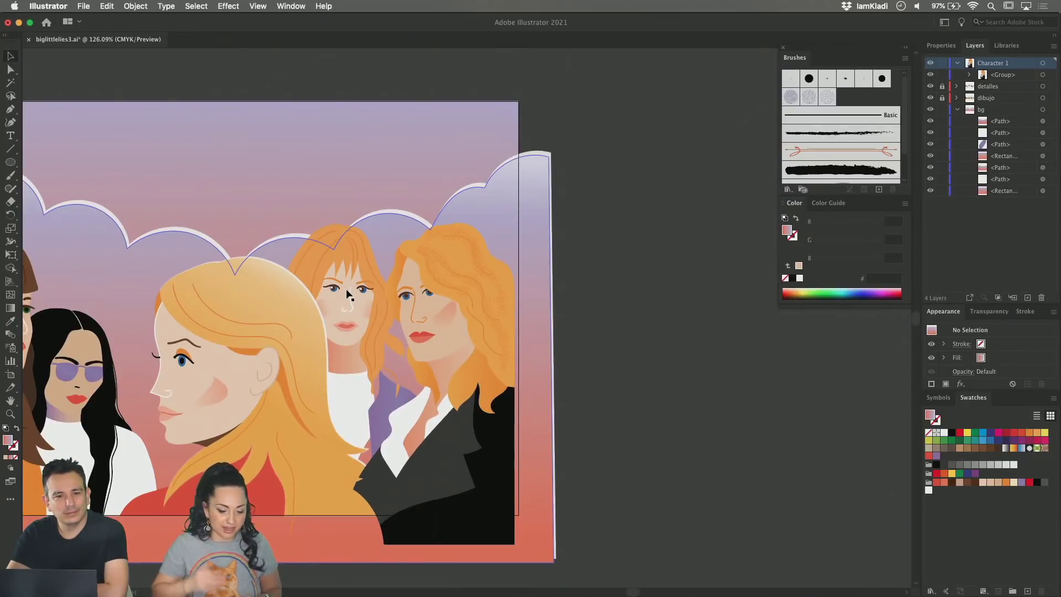
pyautogui.hscroll(-5, 189, 363)
pyautogui.scroll(-1, 189, 364)
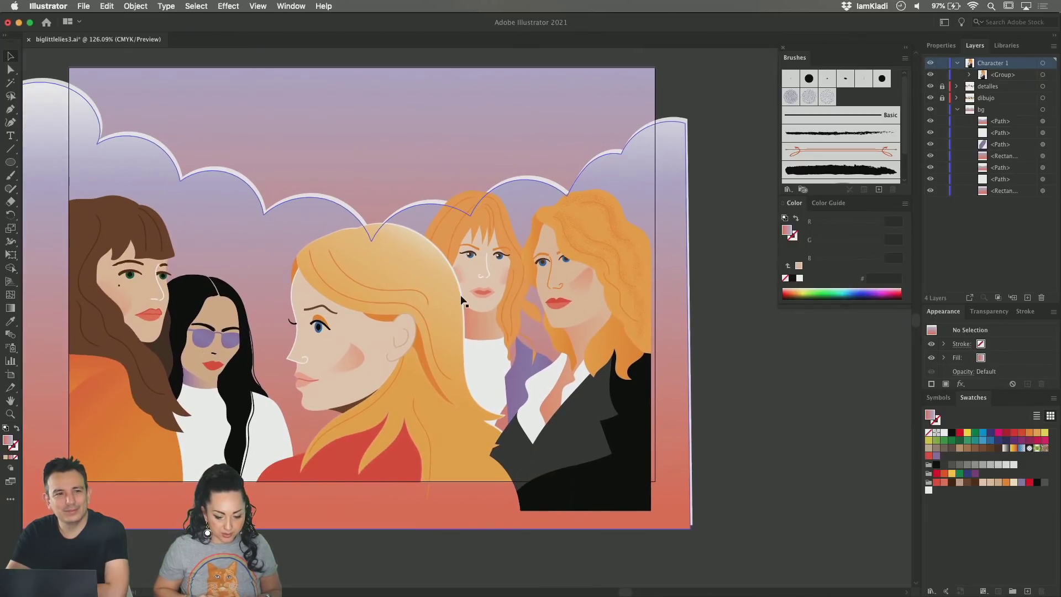
pyautogui.scroll(4, 462, 300)
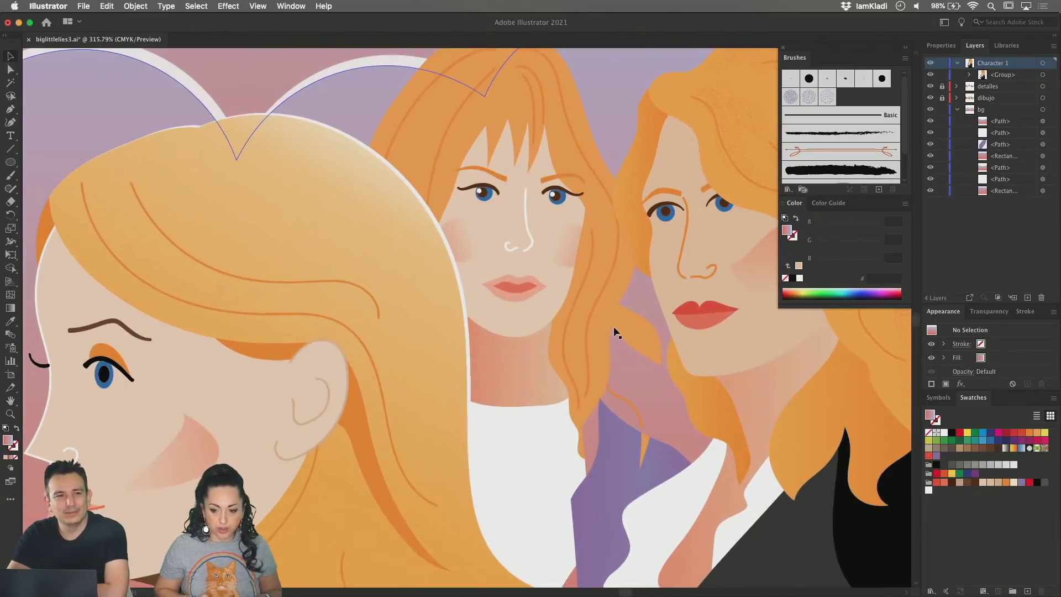
pyautogui.hscroll(5, 619, 332)
pyautogui.scroll(1, 620, 331)
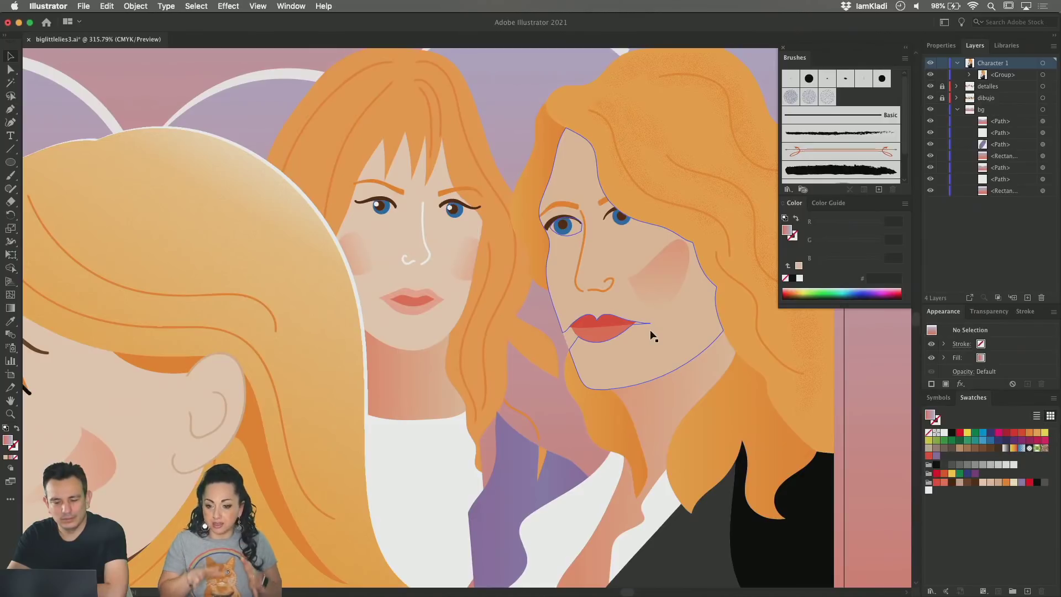
pyautogui.scroll(-5, 644, 340)
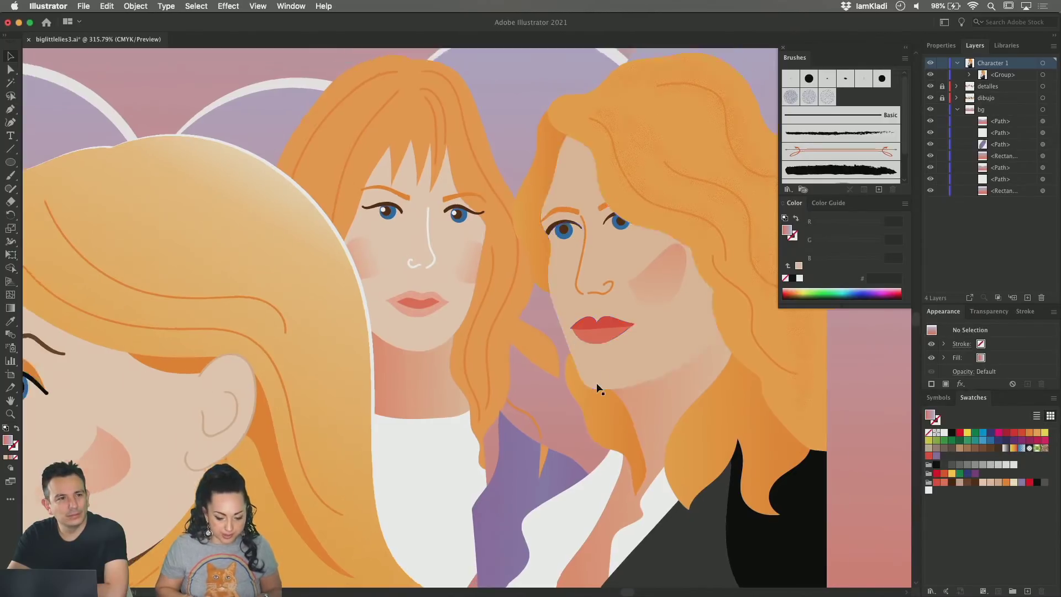
# Step: Clear the background selection, unlock the detalles and dibujo layers, and collapse the bg layer
pyautogui.click(482, 341)
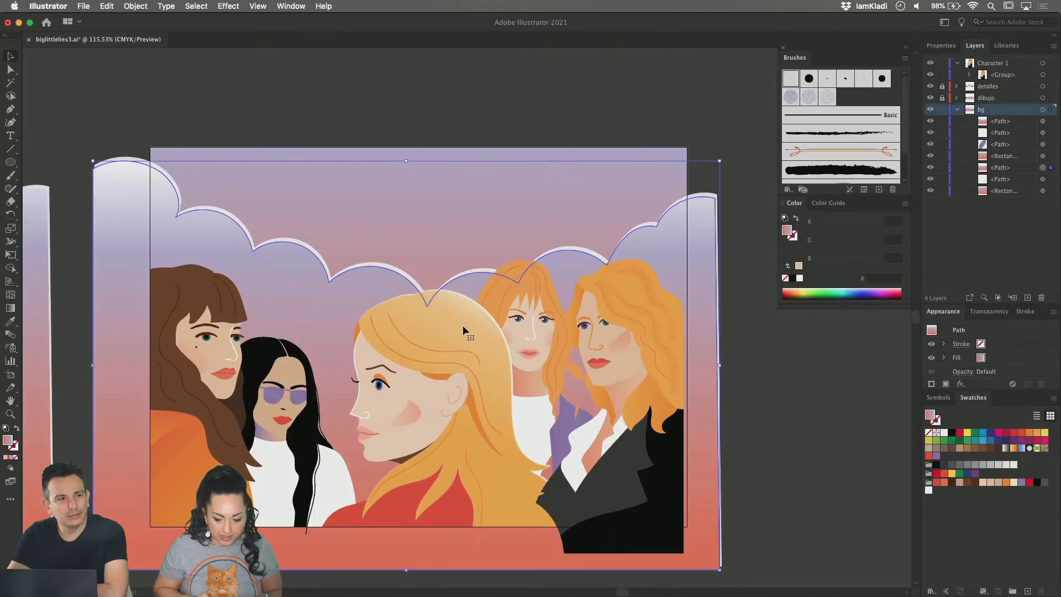
pyautogui.doubleClick(463, 325)
pyautogui.click(761, 399)
pyautogui.doubleClick(768, 399)
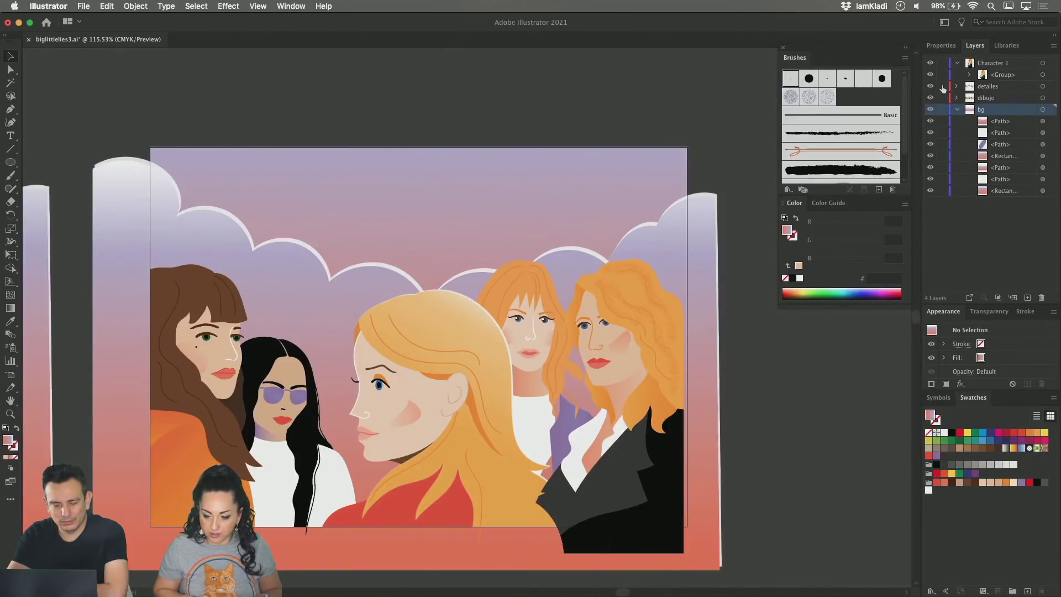
pyautogui.click(957, 109)
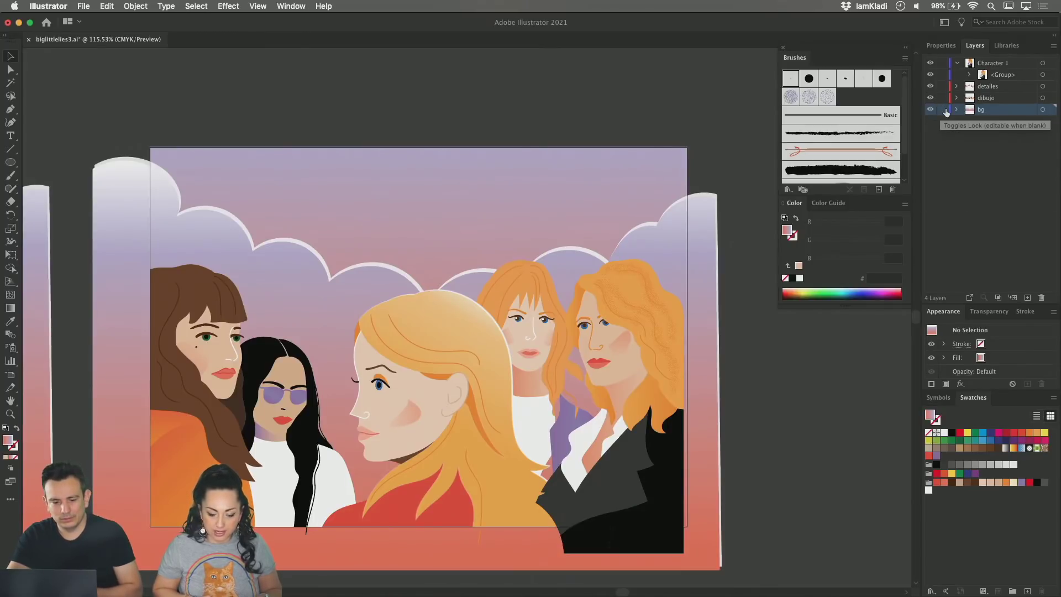
# Step: Select the central blonde woman's hair path and lock the Character 1, detalles and bg layers
pyautogui.click(463, 326)
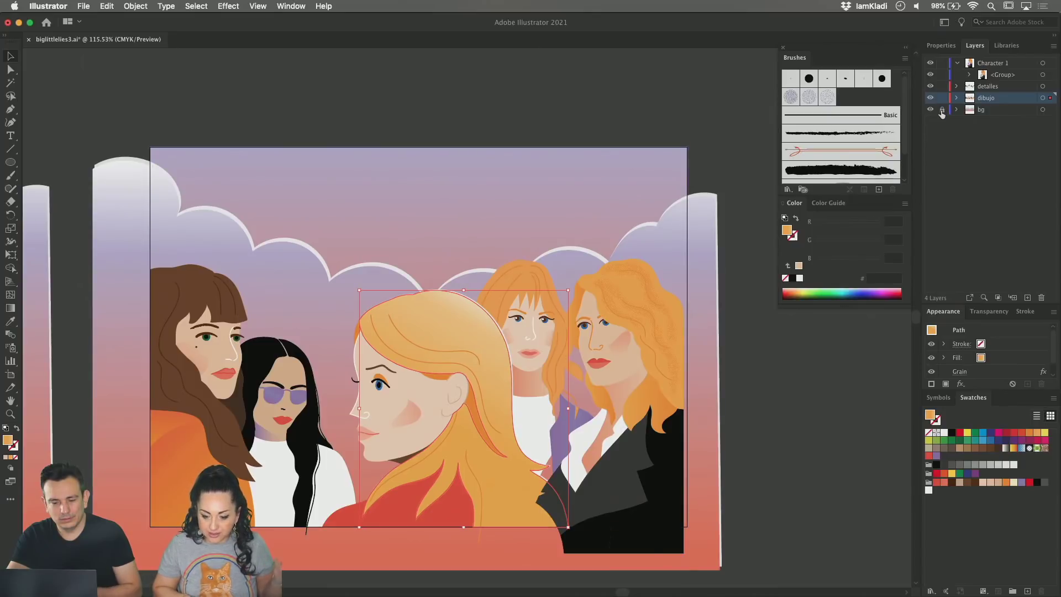
pyautogui.moveTo(942, 114); pyautogui.dragTo(943, 66)
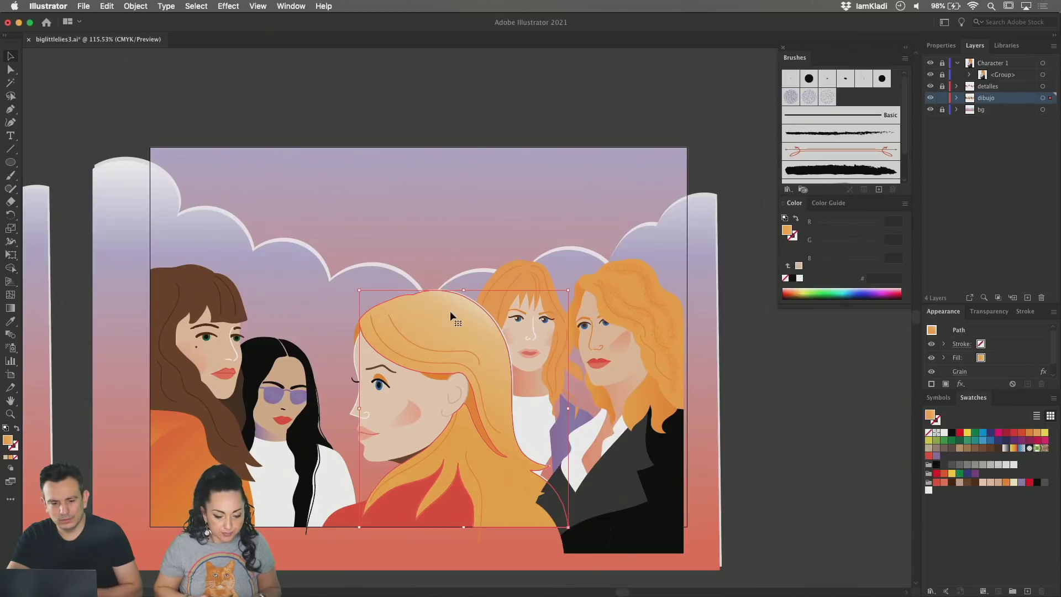
pyautogui.scroll(3, 450, 310)
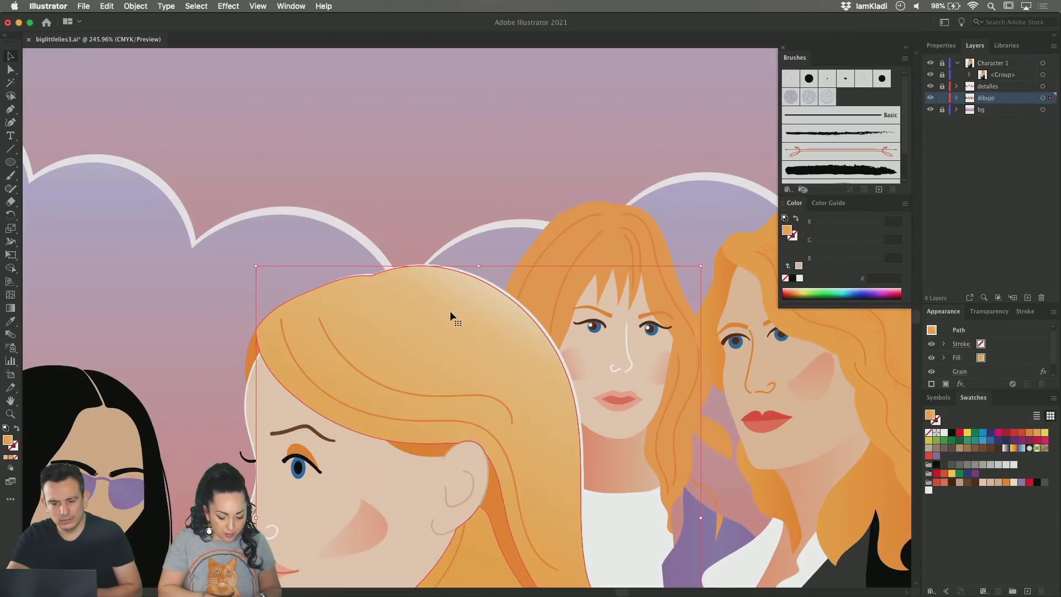
# Step: Place a duplicate of the central blonde woman's hair path on the empty canvas beside the artboard
pyautogui.press('super+shift+a')
pyautogui.scroll(-1, 450, 316)
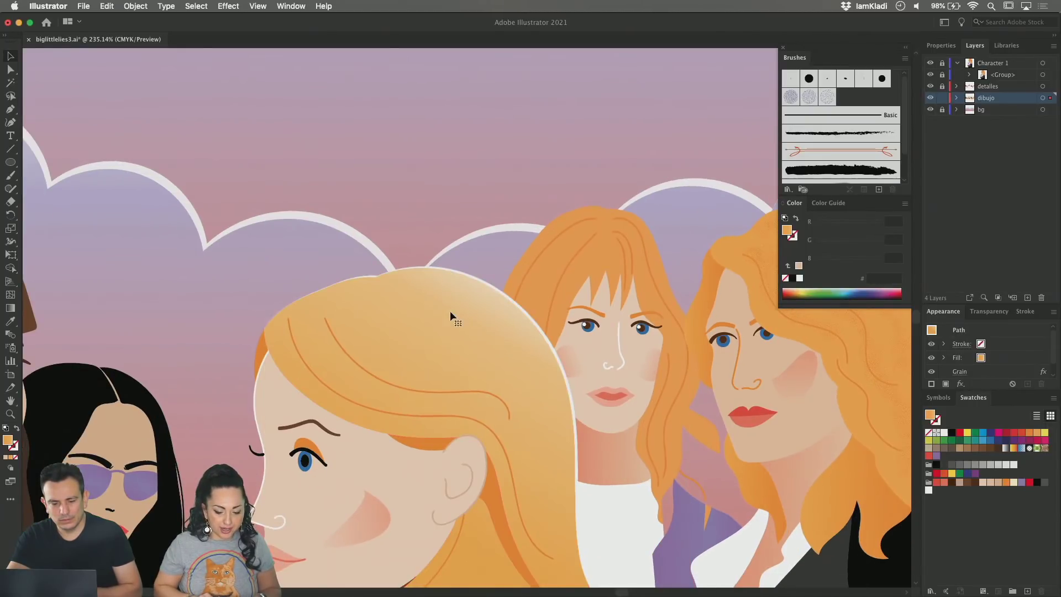
pyautogui.scroll(-5, 450, 310)
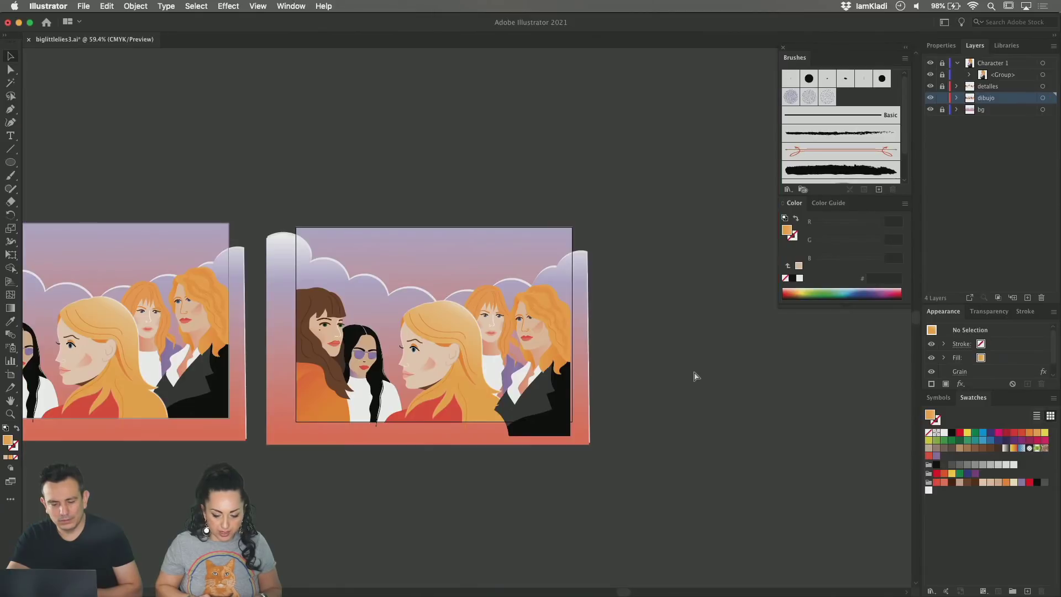
pyautogui.press('super+z')
pyautogui.scroll(5, 687, 312)
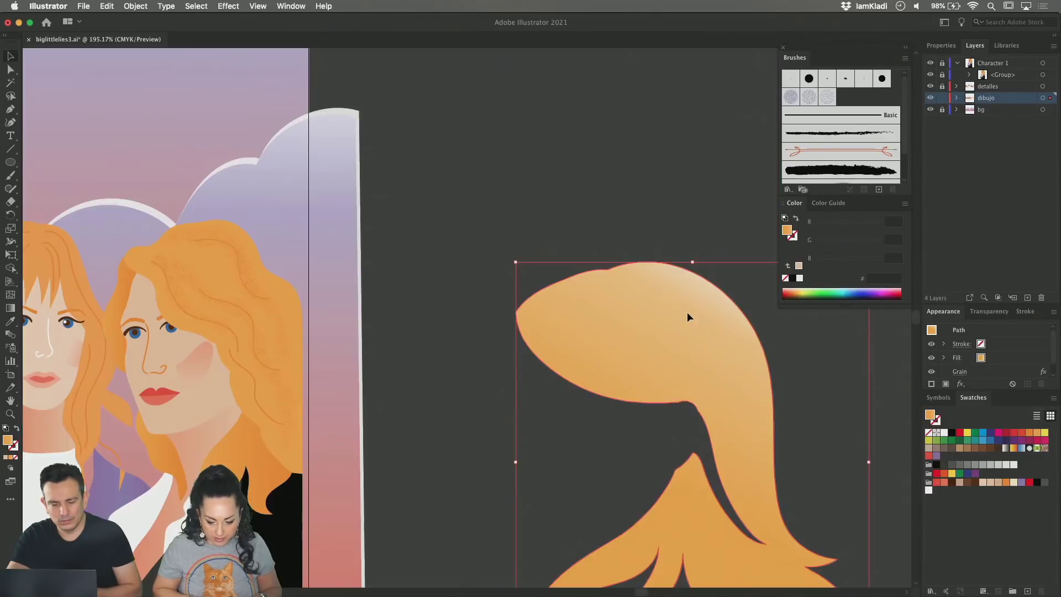
pyautogui.hscroll(3, 687, 312)
pyautogui.scroll(-2, 688, 311)
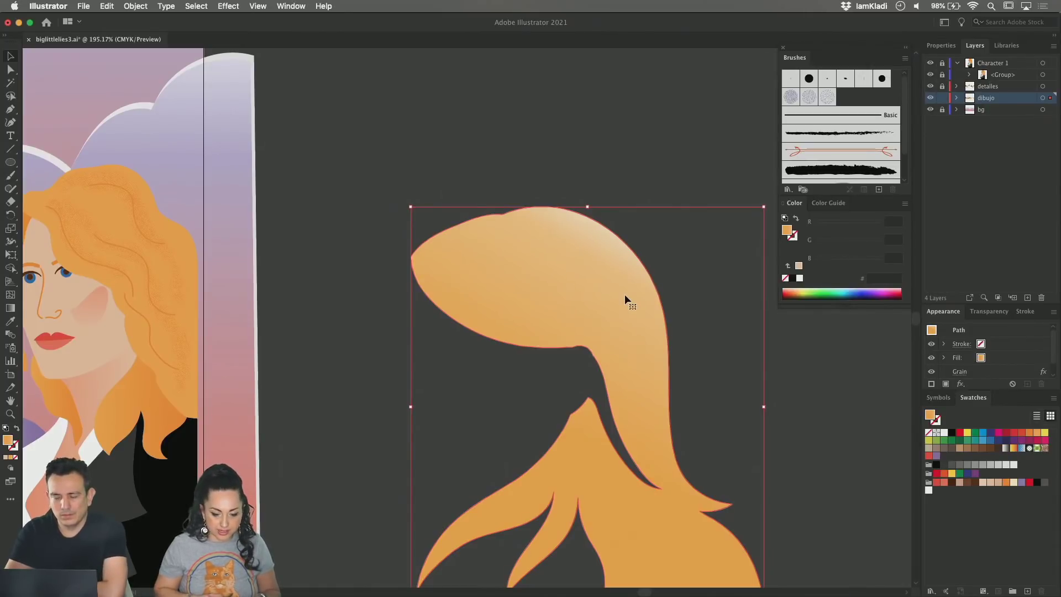
pyautogui.scroll(5, 624, 294)
pyautogui.scroll(-5, 626, 278)
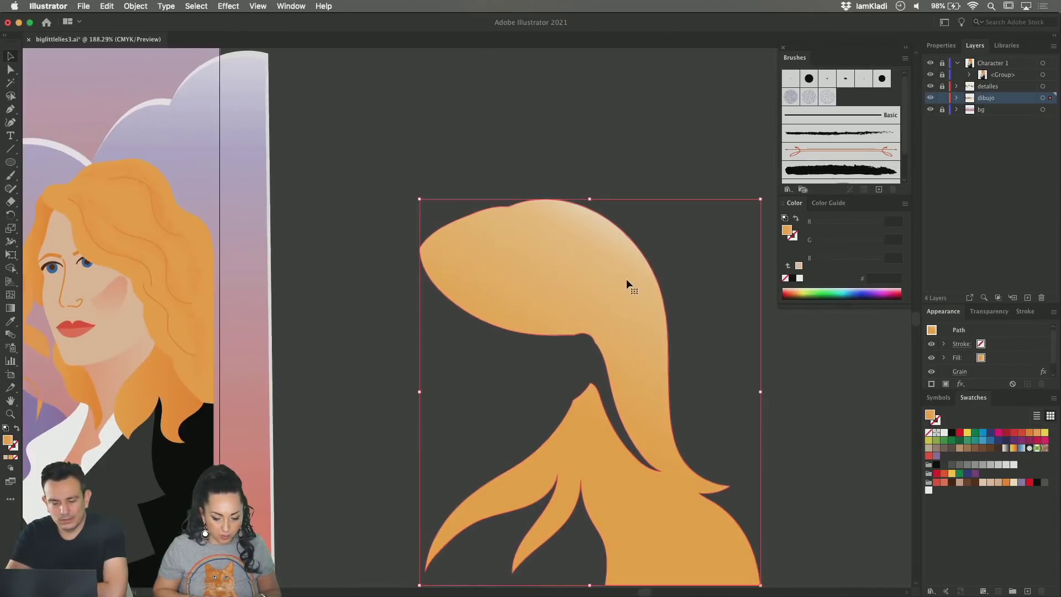
pyautogui.scroll(-2, 625, 279)
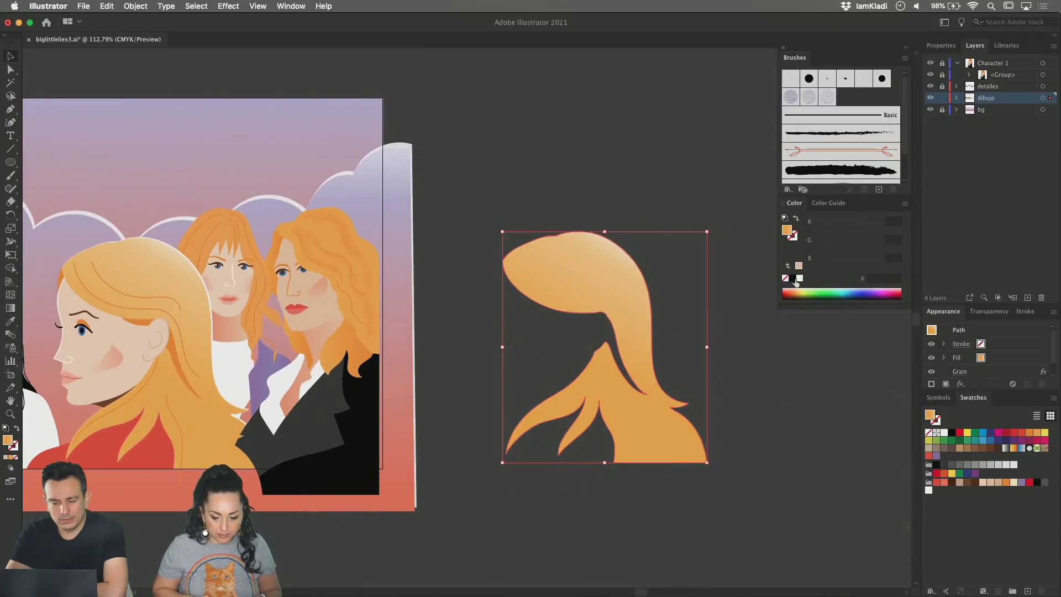
# Step: Fill the duplicated hair path with black and clear the selection
pyautogui.click(686, 355)
pyautogui.click(617, 324)
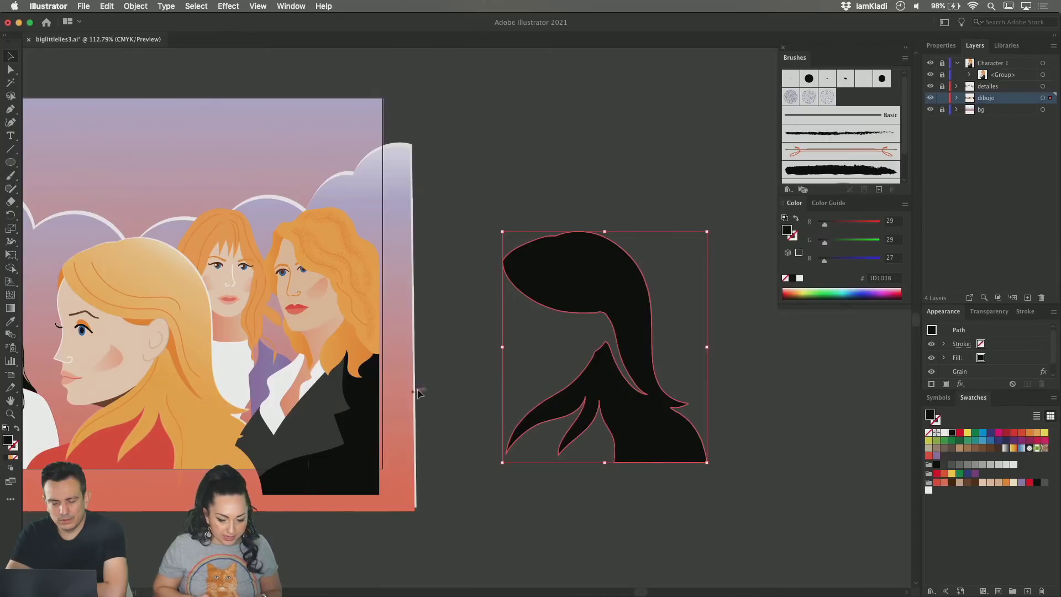
pyautogui.click(687, 321)
pyautogui.scroll(5, 633, 363)
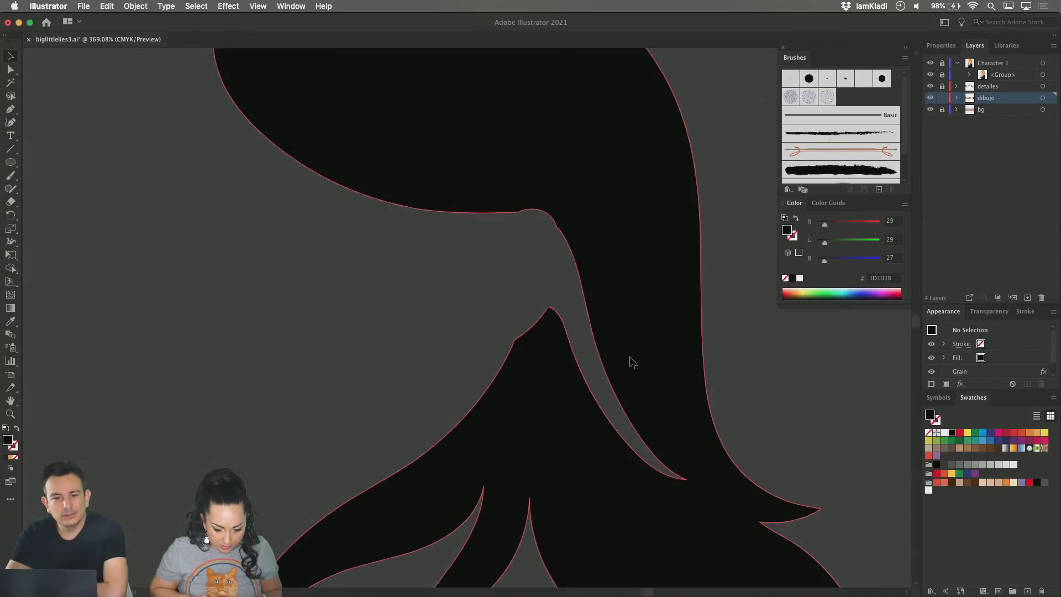
# Step: Isolate the black hair copy, delete it, and leave isolation mode
pyautogui.doubleClick(683, 312)
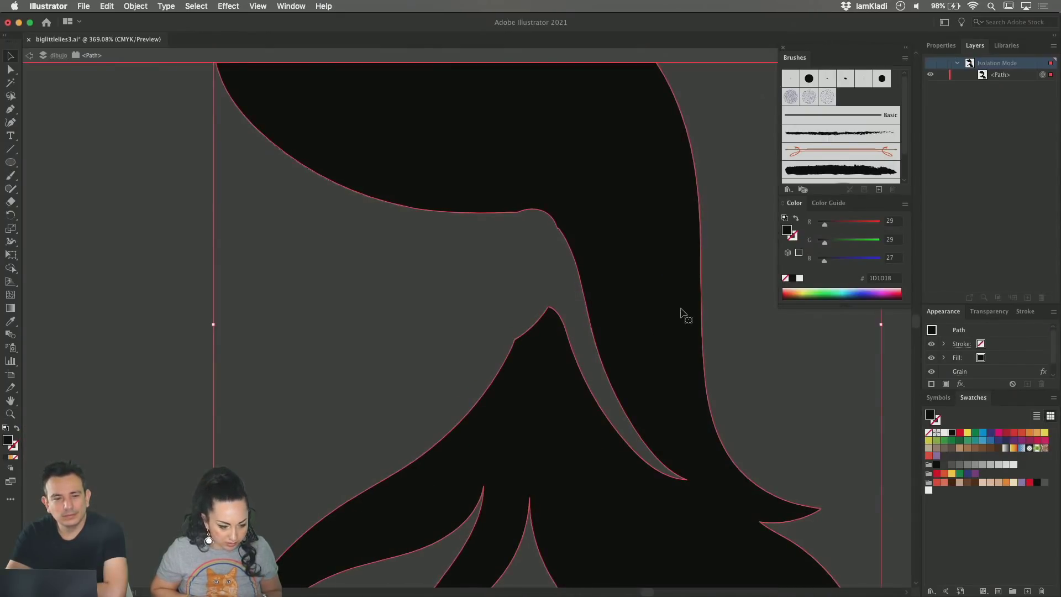
pyautogui.scroll(-6, 683, 311)
pyautogui.press('Delete')
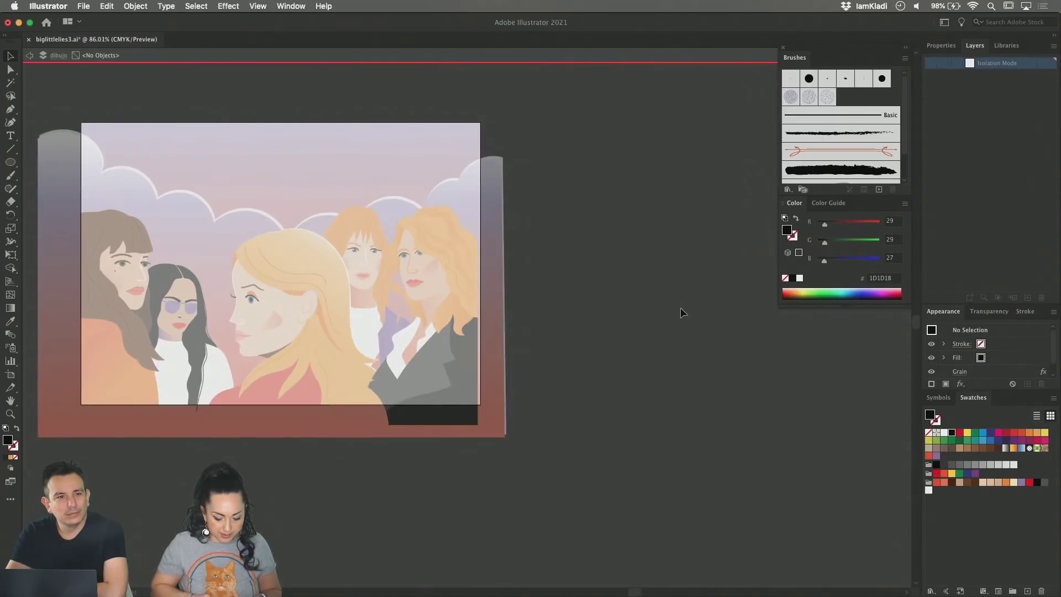
pyautogui.press('Escape')
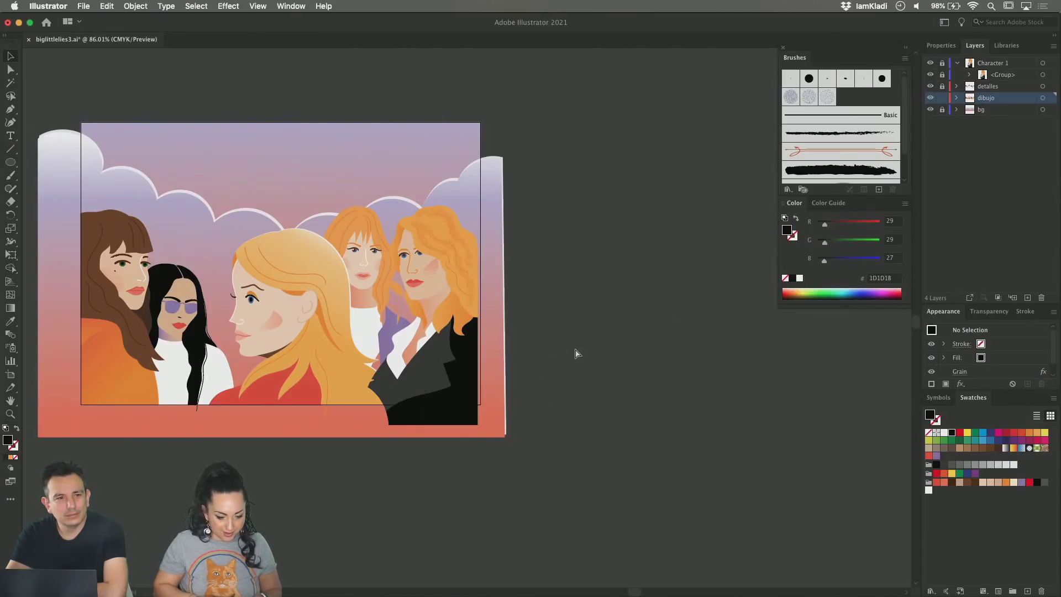
# Step: Place an orange copy of the blonde woman's hair beside the artboard and look up the Compound Path commands
pyautogui.hotkey('ctrl', 'z')
pyautogui.moveTo(539, 323); pyautogui.dragTo(629, 360)
pyautogui.click(135, 6)
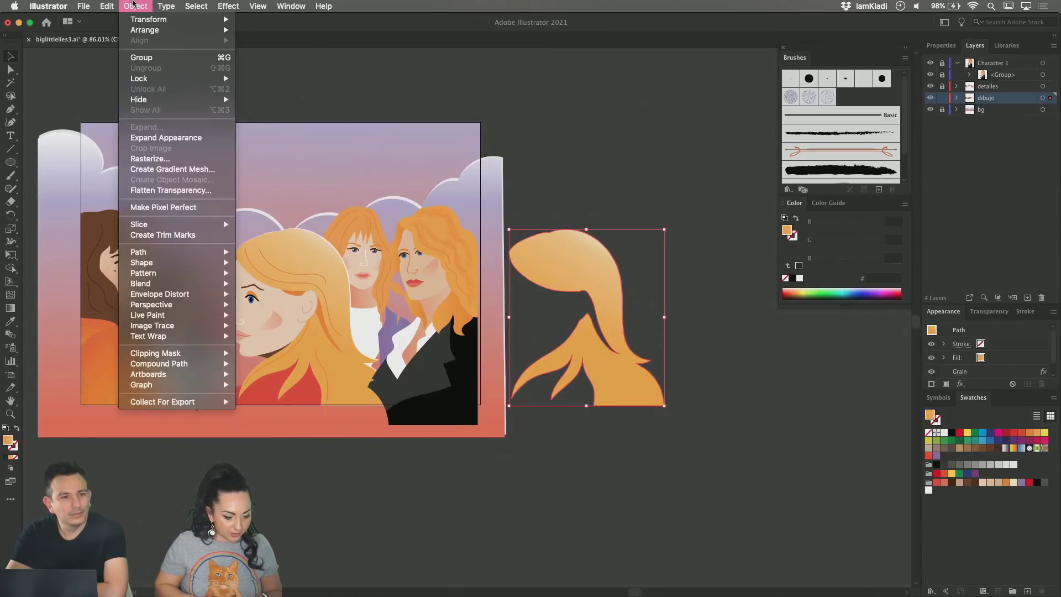
pyautogui.moveTo(149, 363)
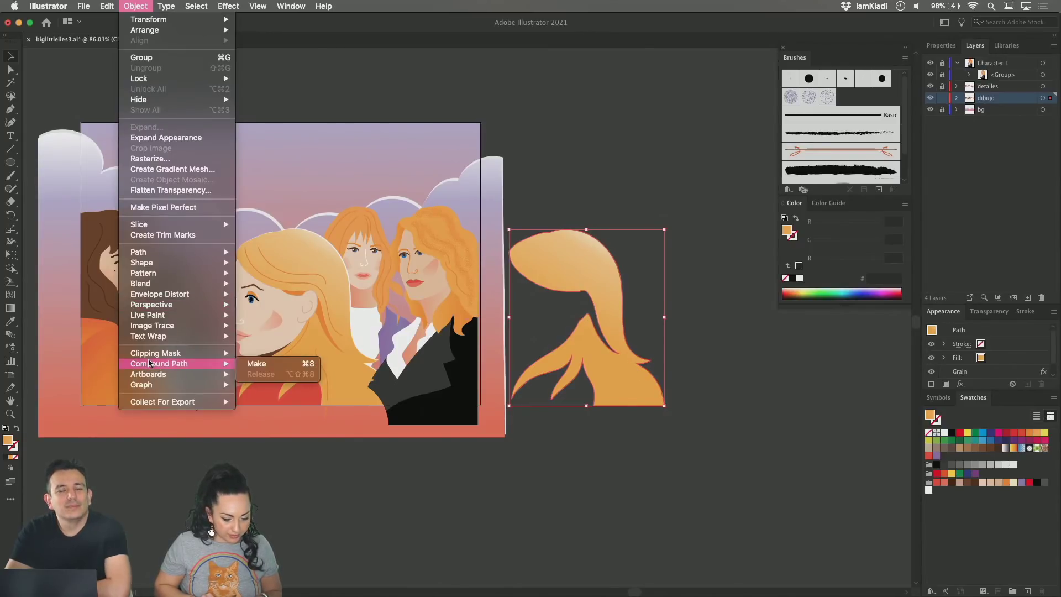
pyautogui.moveTo(209, 357)
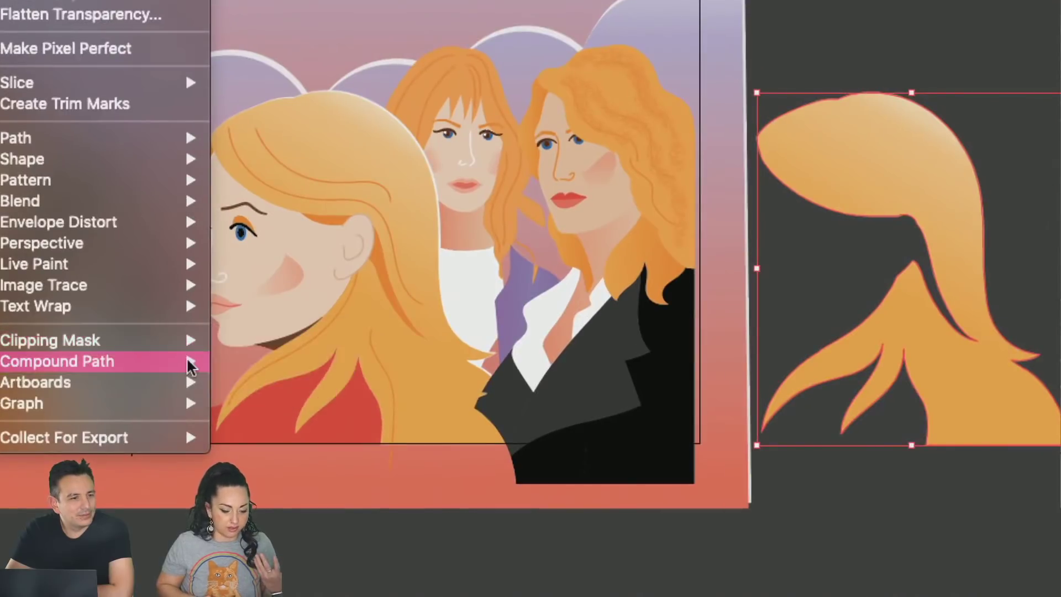
pyautogui.moveTo(225, 366)
pyautogui.click(817, 483)
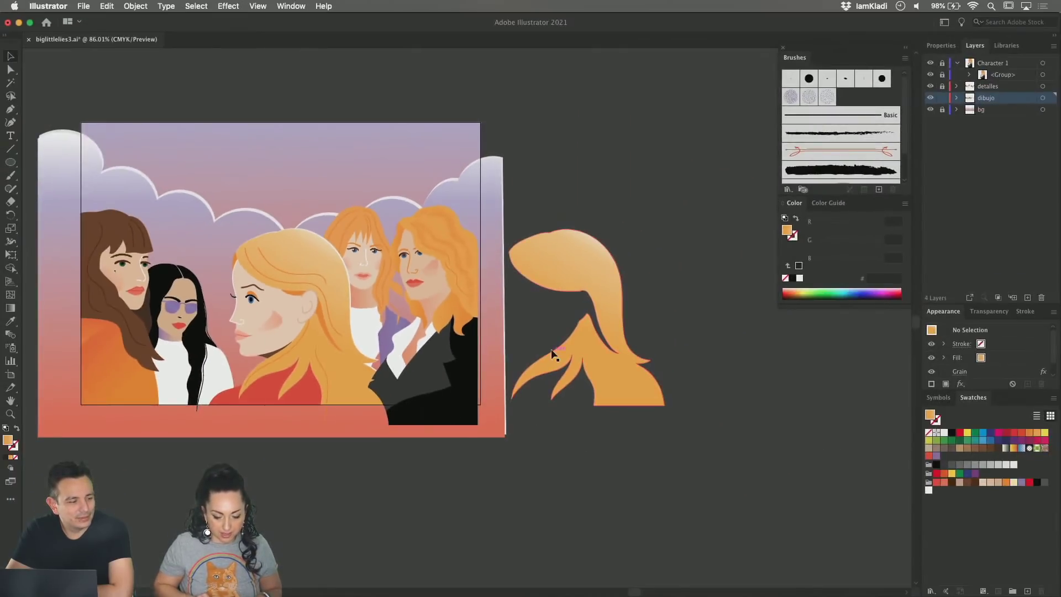
# Step: Select the hair copy beside the artboard and fill it with the white Blanco swatch
pyautogui.doubleClick(1030, 375)
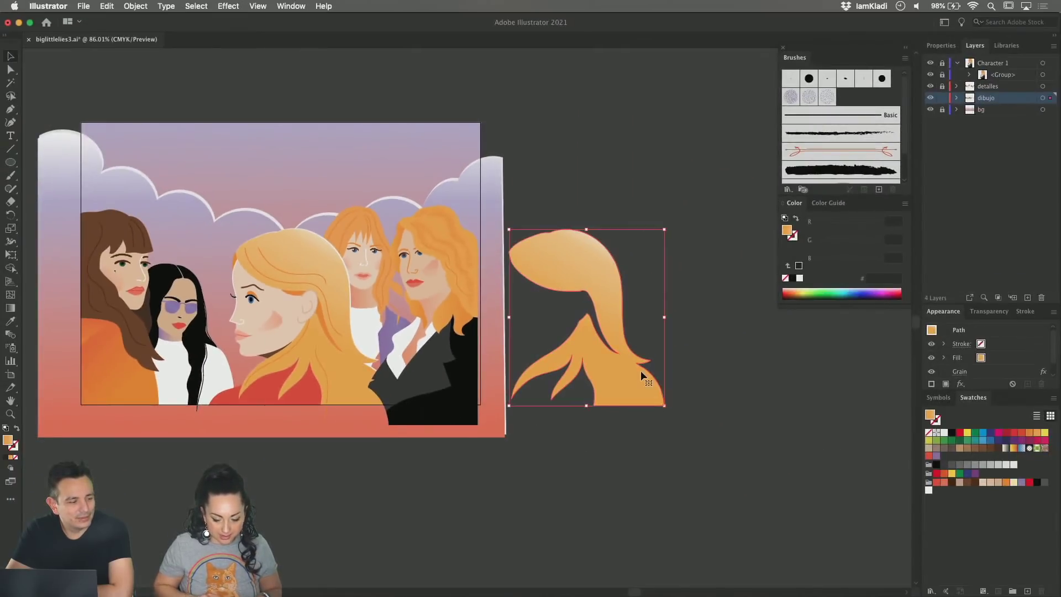
pyautogui.doubleClick(703, 357)
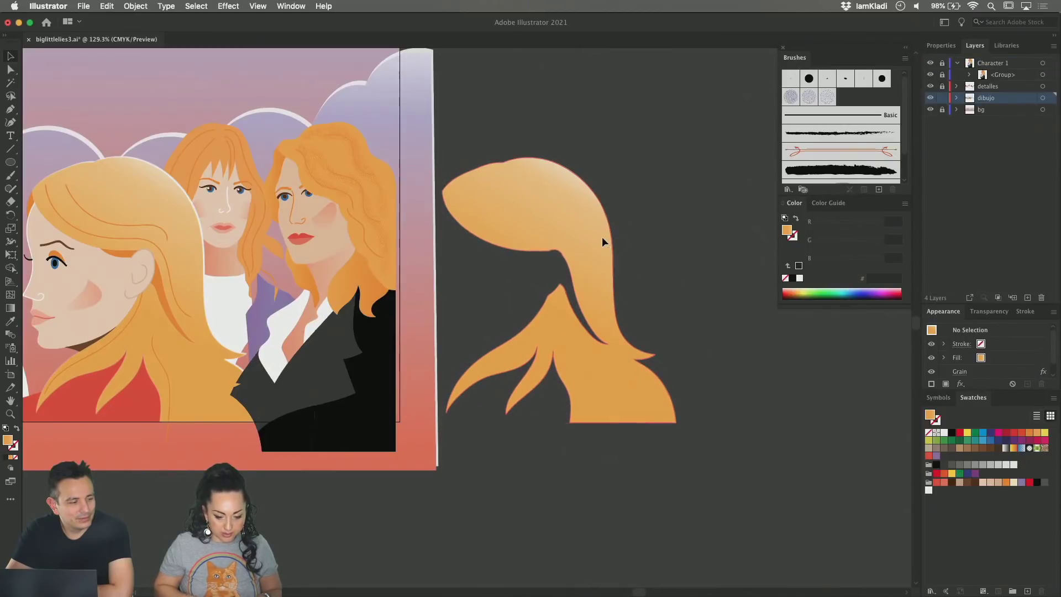
pyautogui.click(602, 236)
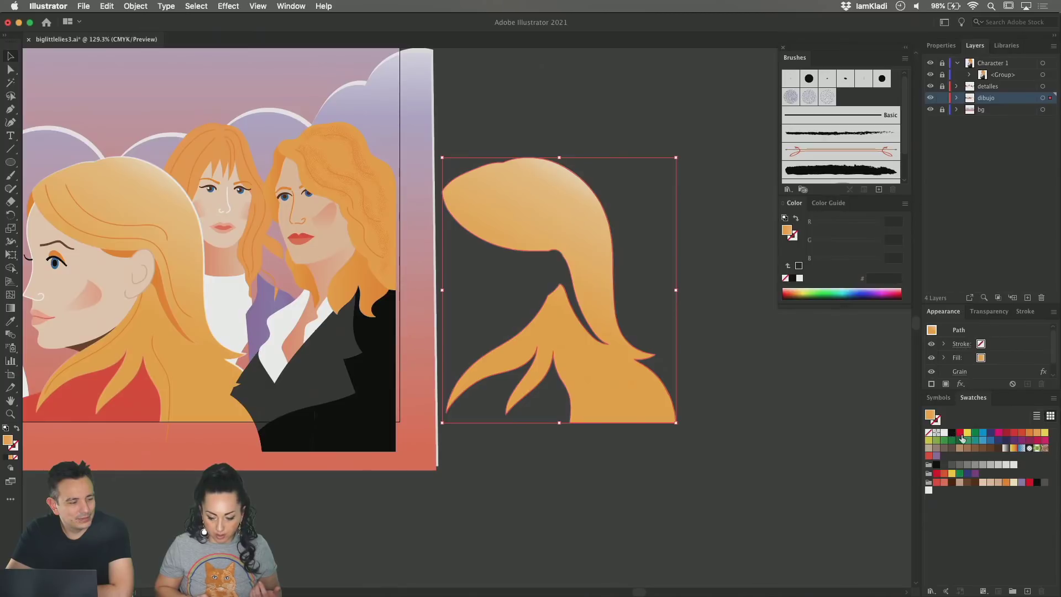
pyautogui.click(945, 433)
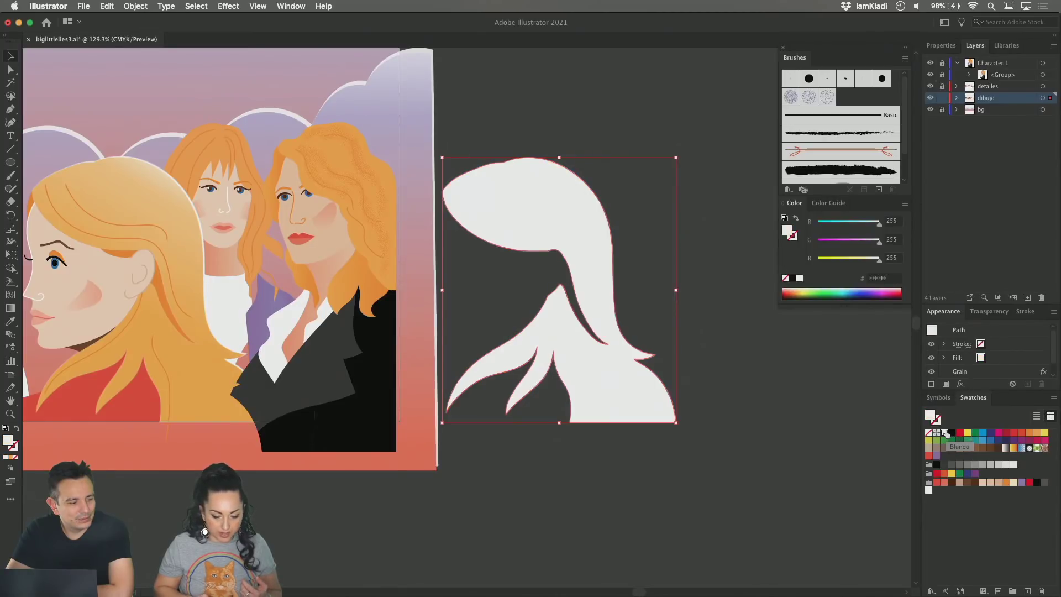
# Step: Apply a linear gradient fill to the white hair copy
pyautogui.click(10, 311)
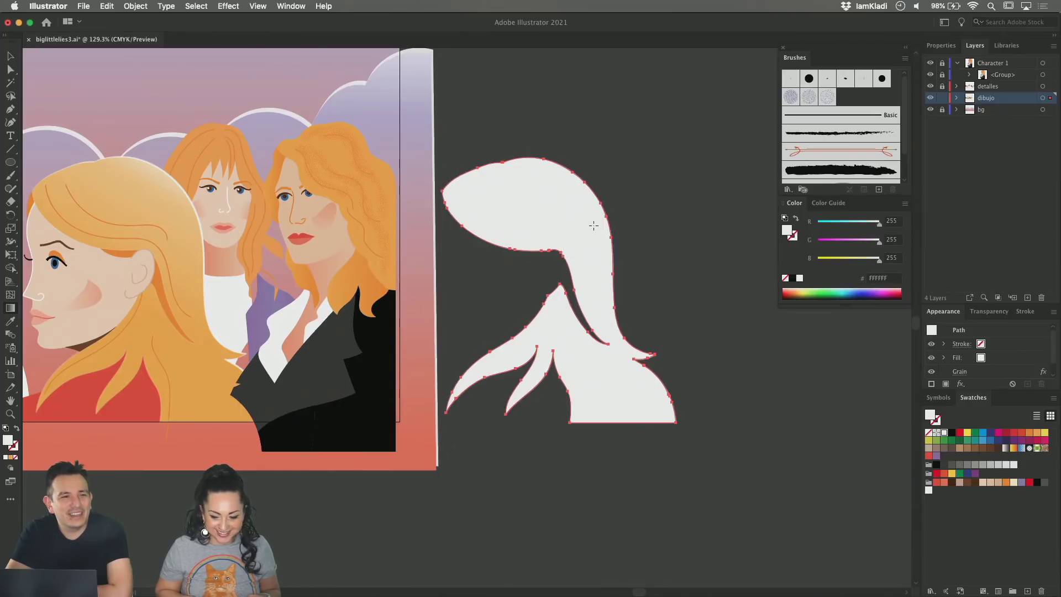
pyautogui.click(941, 45)
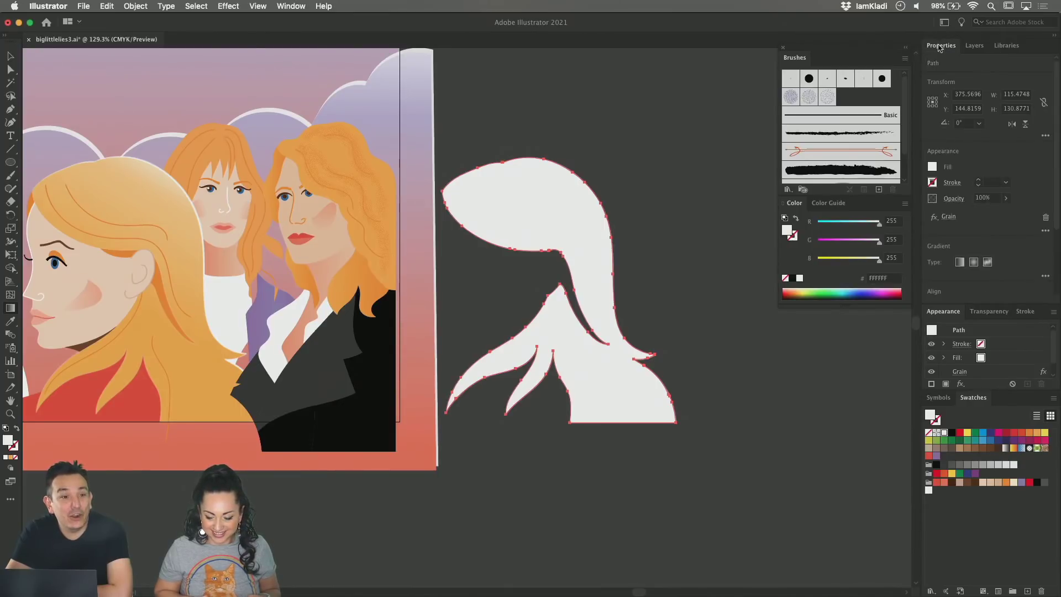
pyautogui.click(960, 262)
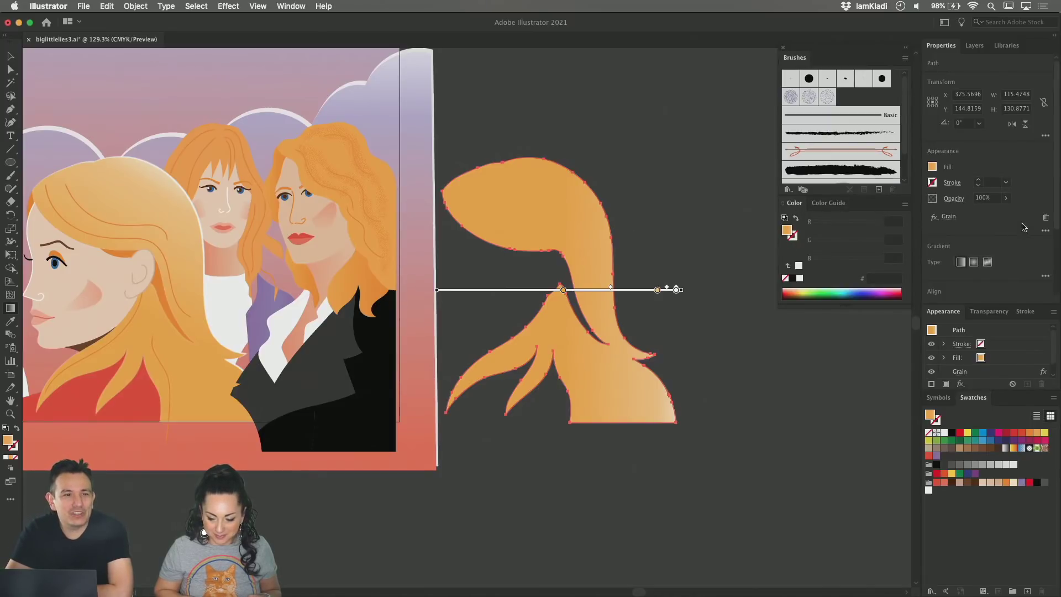
# Step: Remove the orange middle stop from the hair copy's gradient and move the light orange stop to the 0% location
pyautogui.click(1045, 276)
pyautogui.click(979, 362)
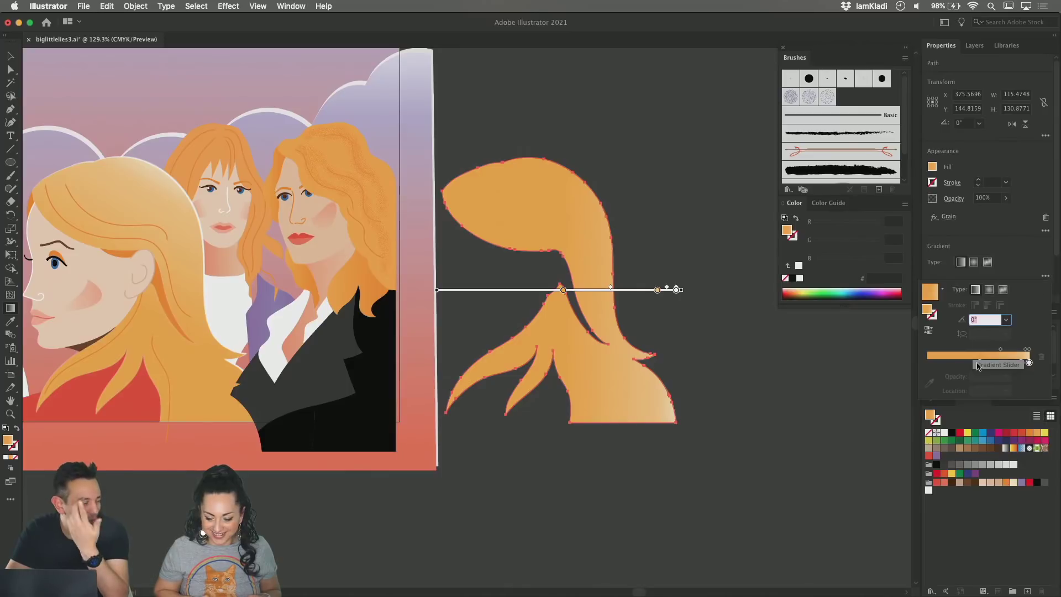
pyautogui.moveTo(977, 375); pyautogui.dragTo(978, 398)
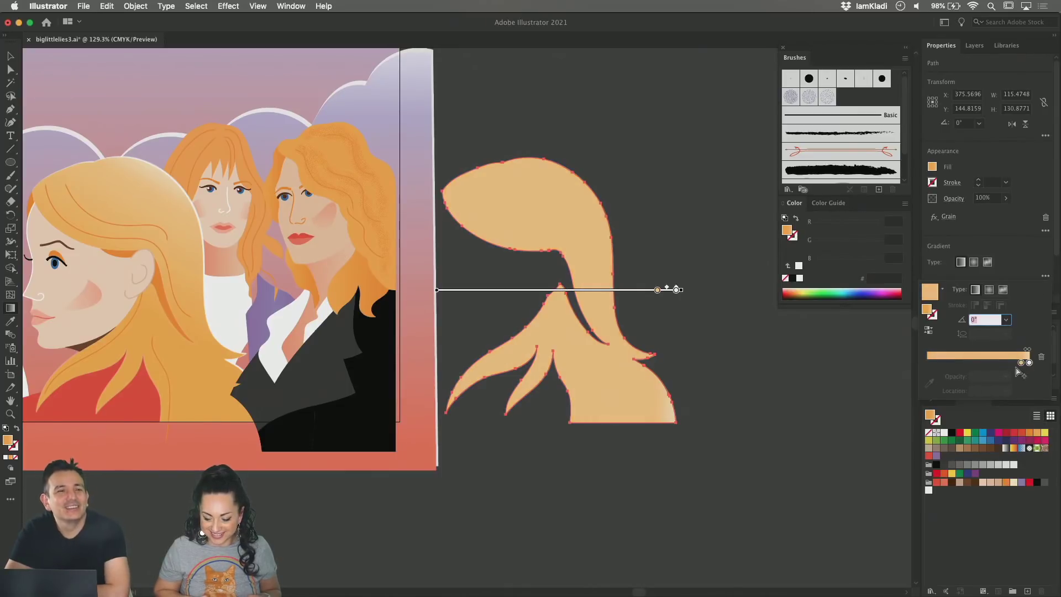
pyautogui.moveTo(1021, 362); pyautogui.dragTo(928, 363)
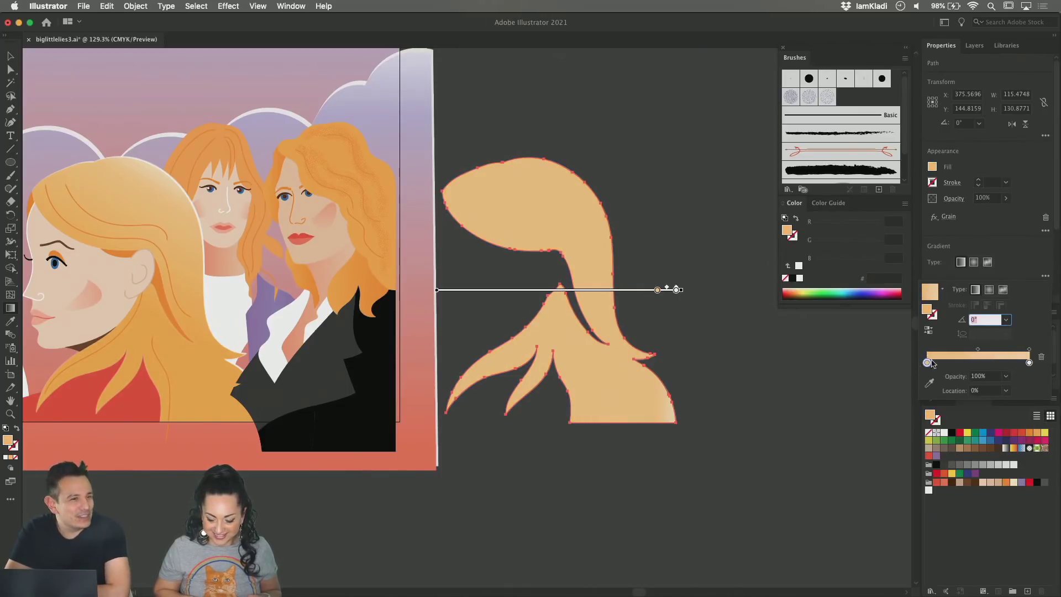
# Step: Change the hair gradient's starting colour stop at 0% to black
pyautogui.doubleClick(928, 364)
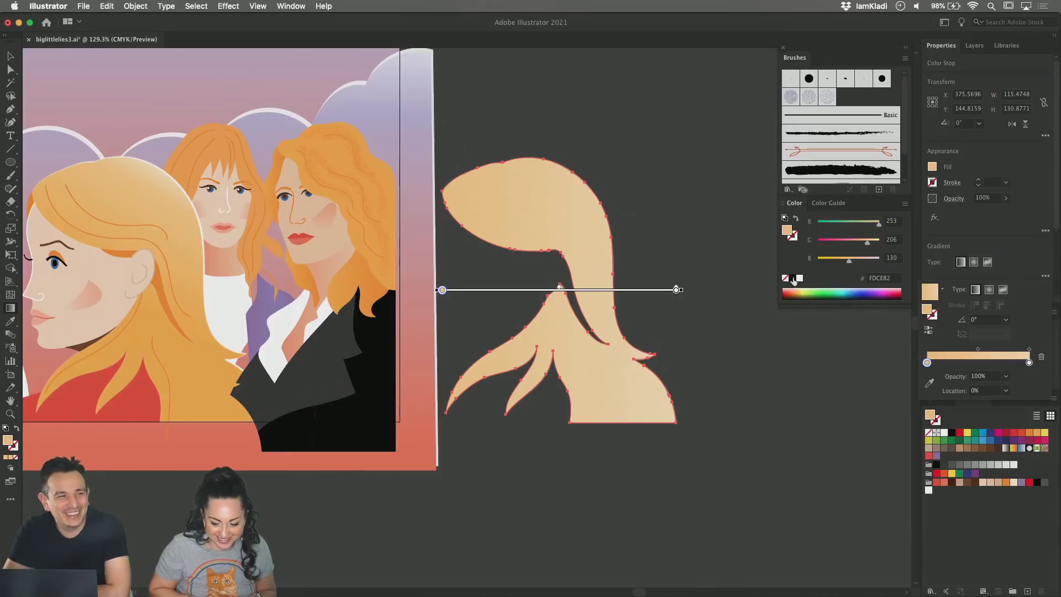
pyautogui.click(678, 290)
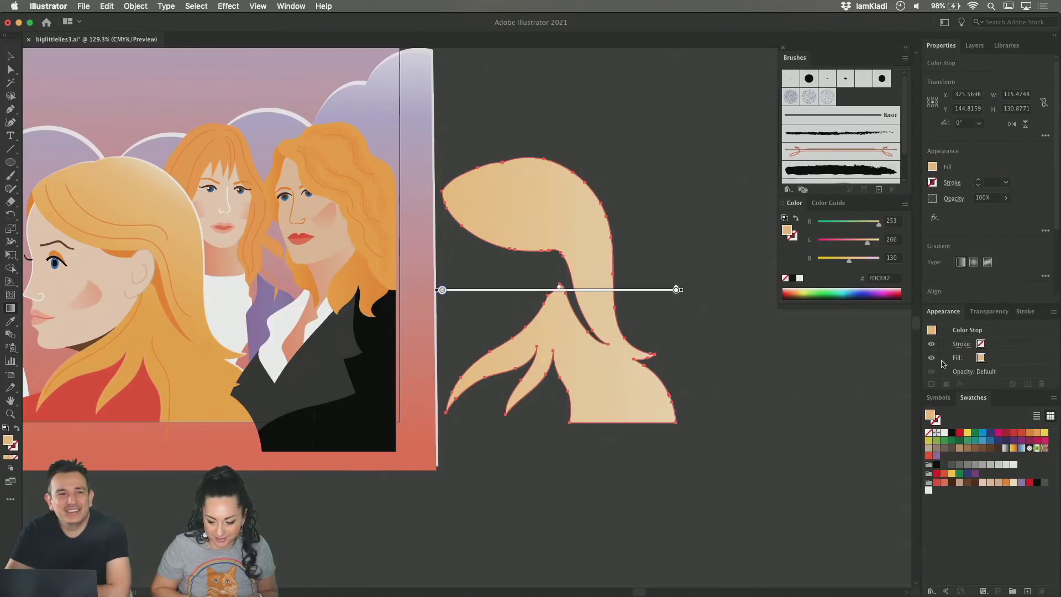
pyautogui.scroll(-4, 1033, 242)
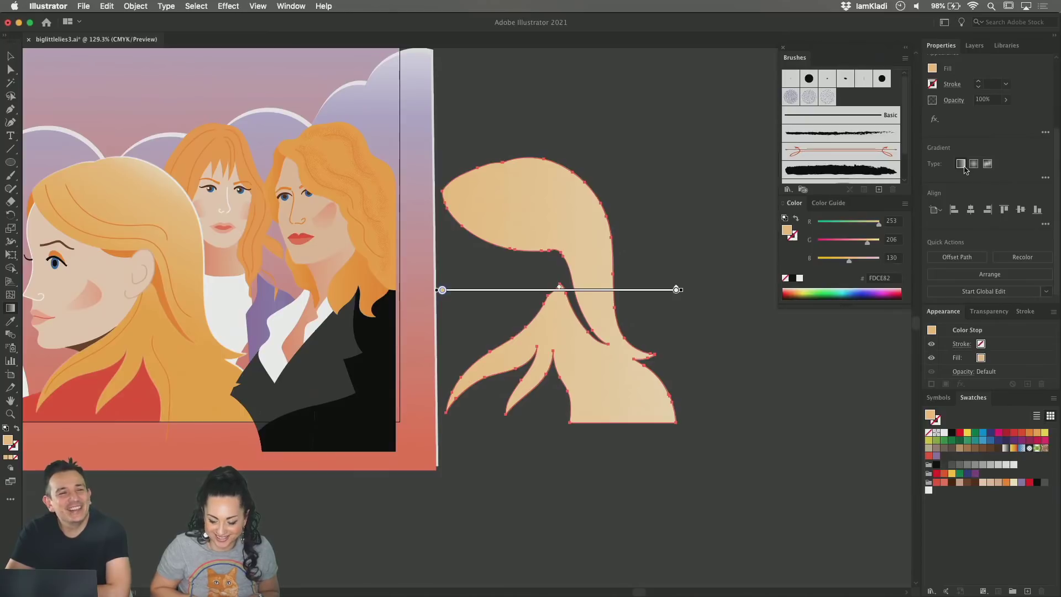
pyautogui.click(1046, 178)
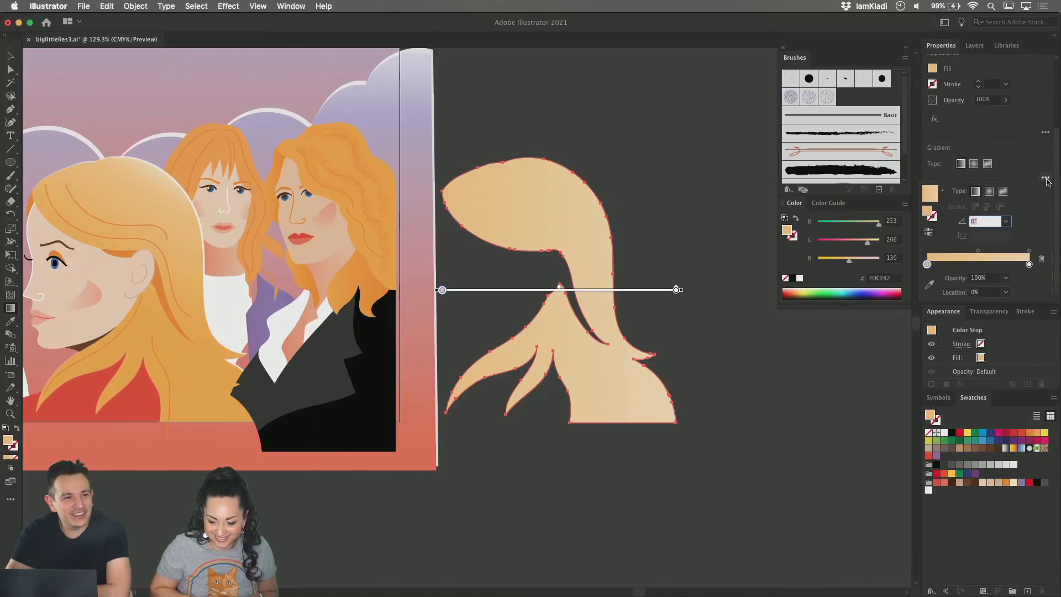
pyautogui.doubleClick(928, 265)
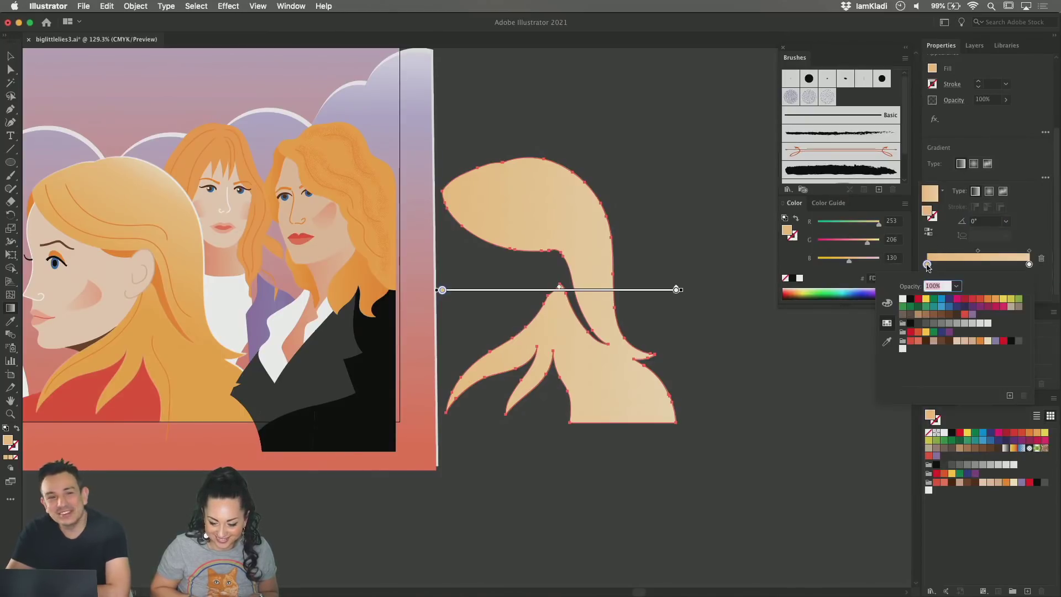
pyautogui.click(911, 300)
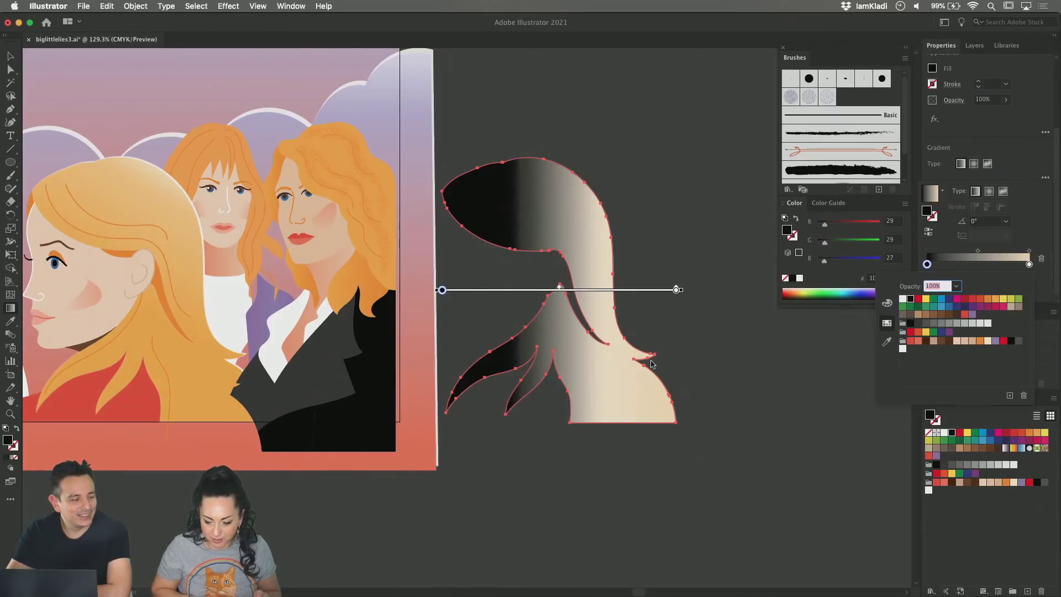
# Step: Recolour the stop at the gradient's far end to white and move it to about the 70% location
pyautogui.click(1029, 265)
pyautogui.click(1029, 265)
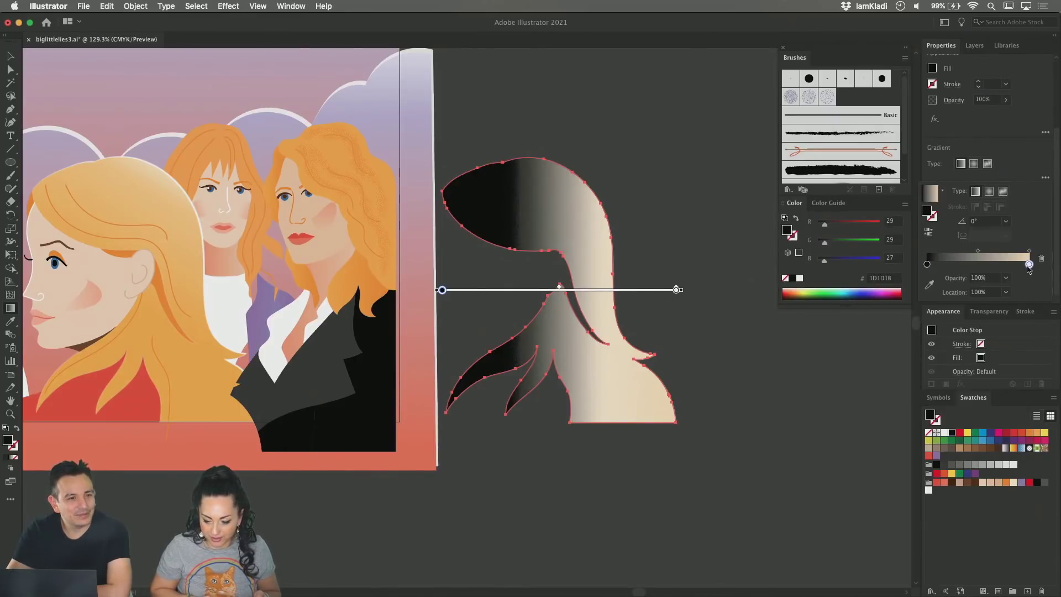
pyautogui.doubleClick(1029, 265)
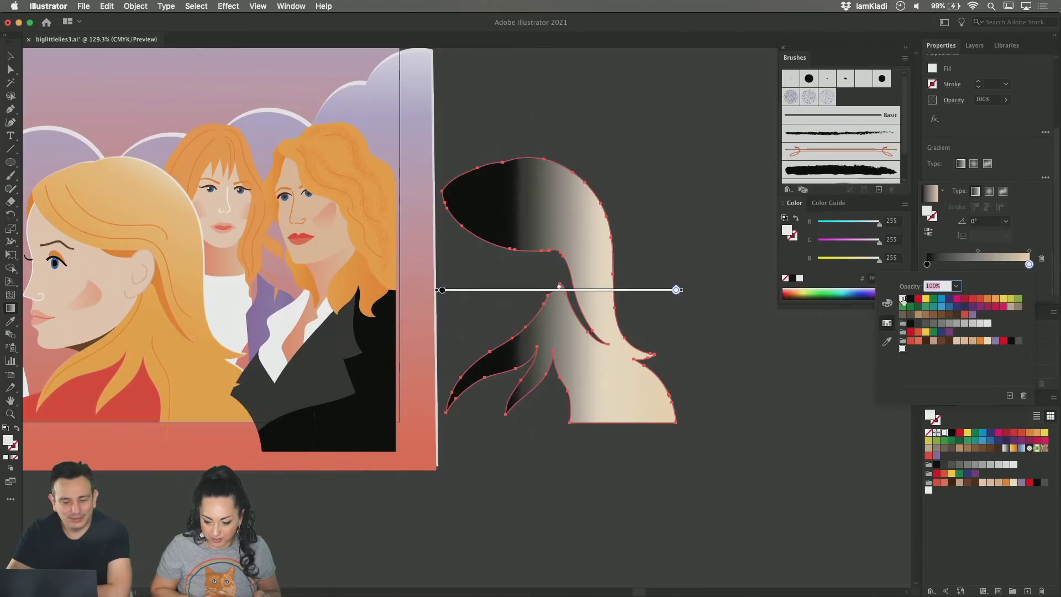
pyautogui.click(1038, 256)
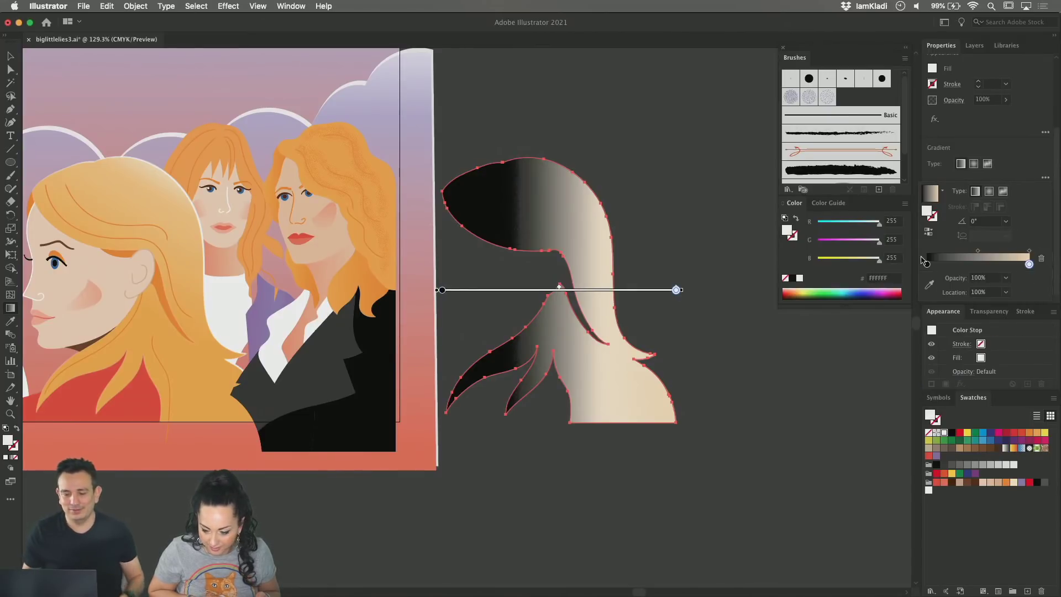
pyautogui.moveTo(1029, 263); pyautogui.dragTo(999, 265)
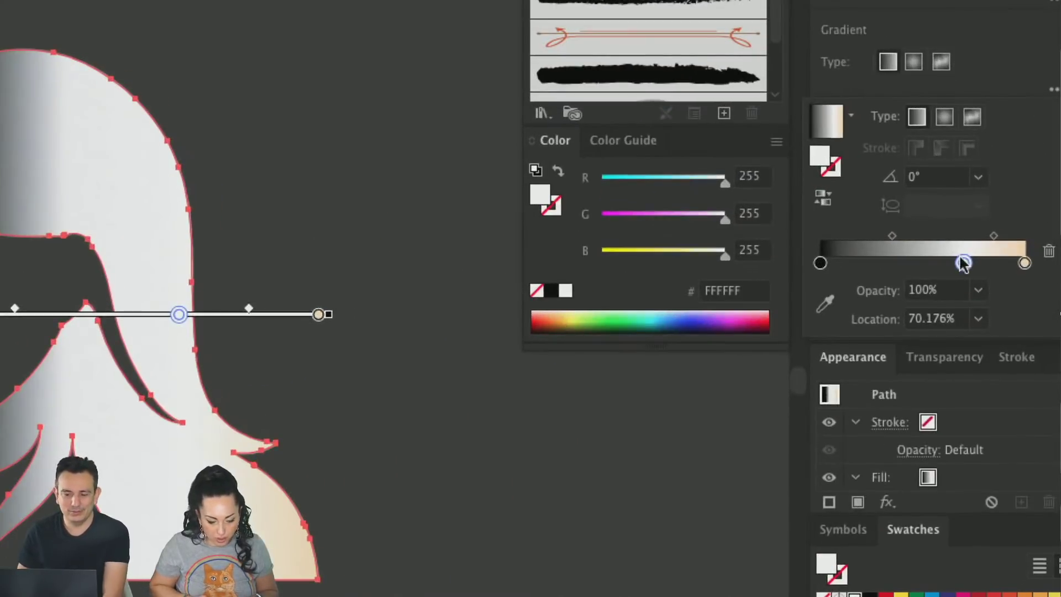
# Step: Delete the light orange end stop from the hair copy's gradient and move the white stop to the 100% location
pyautogui.moveTo(964, 264); pyautogui.dragTo(999, 264)
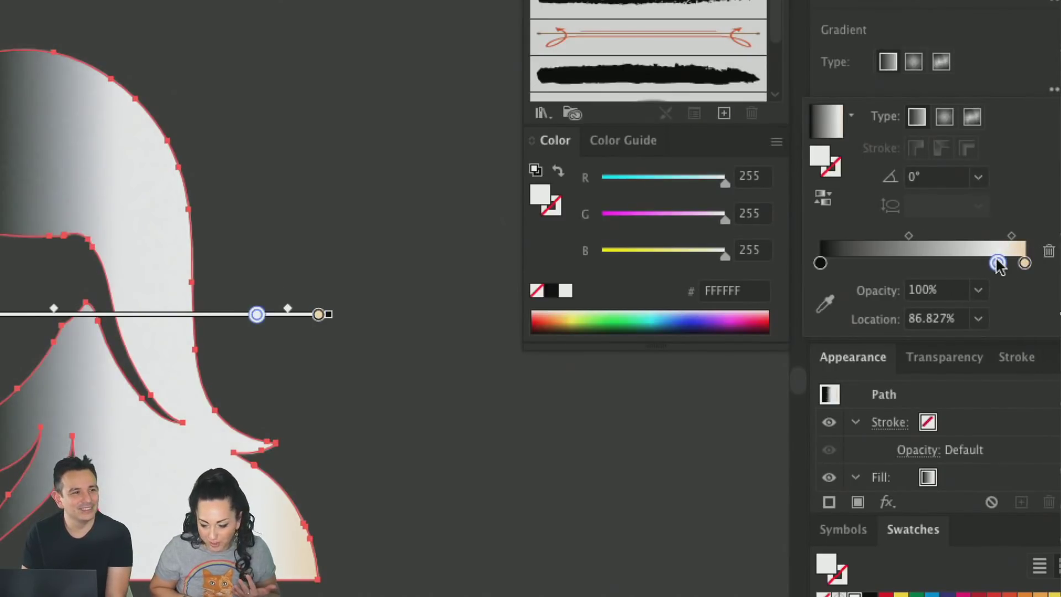
pyautogui.click(1025, 264)
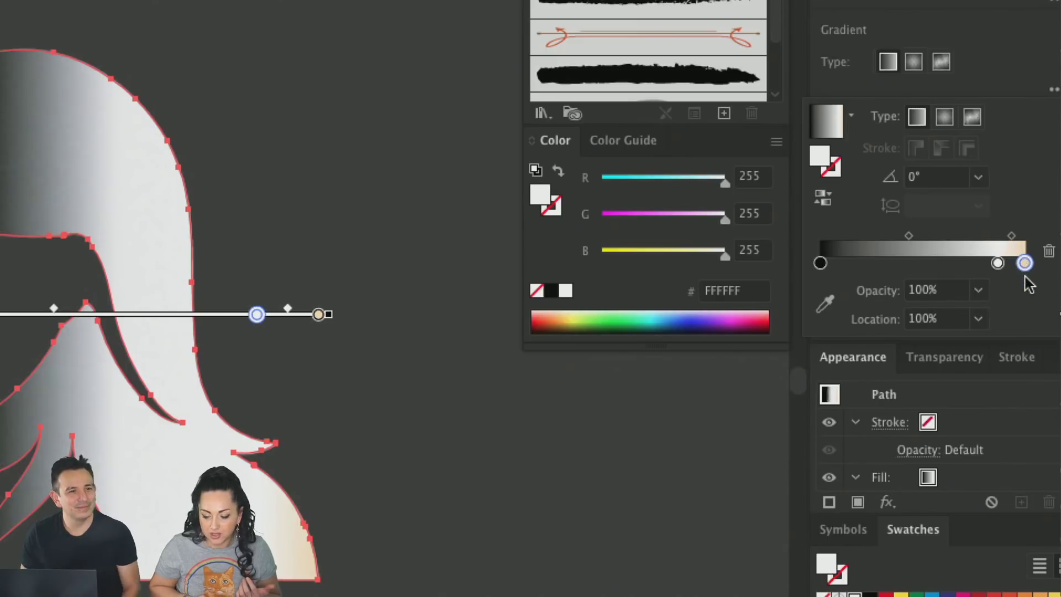
pyautogui.press('Delete')
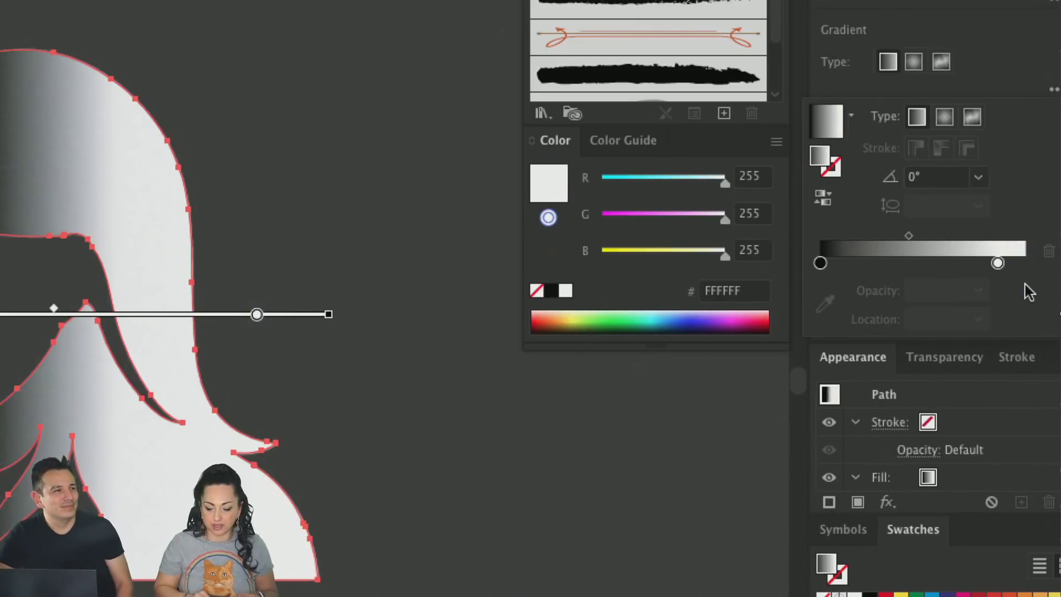
pyautogui.moveTo(998, 267); pyautogui.dragTo(1028, 265)
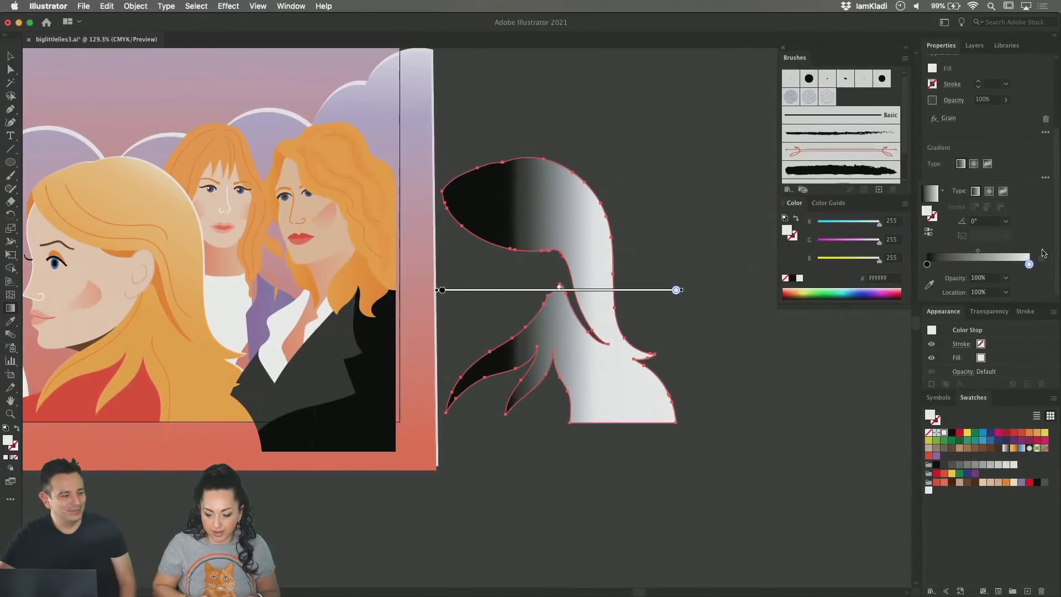
pyautogui.click(1010, 265)
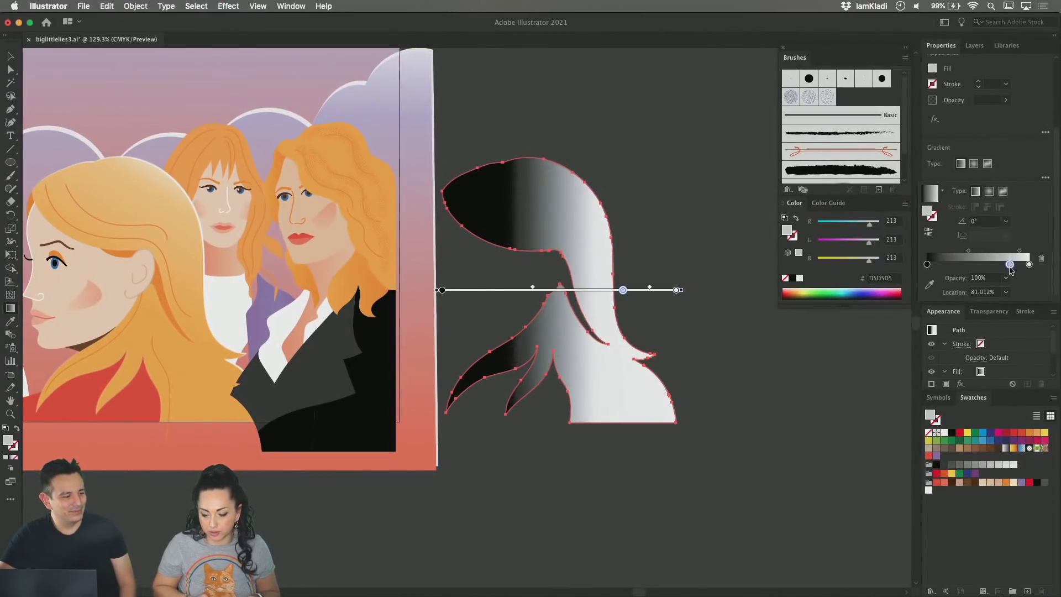
pyautogui.moveTo(1010, 265); pyautogui.dragTo(1015, 282)
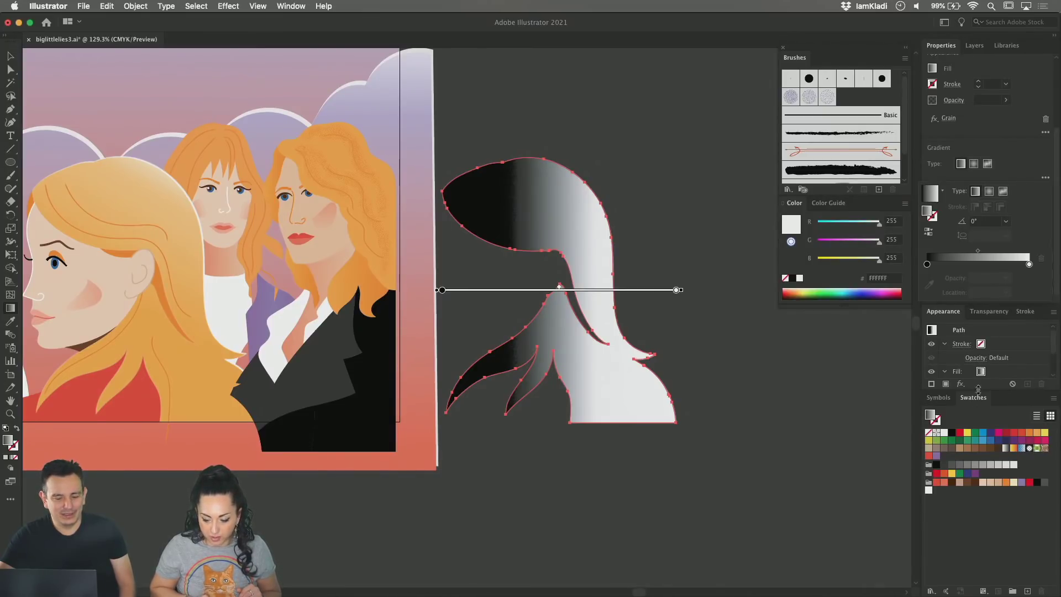
# Step: Float the Appearance panel beside the artwork, compare the hair copy with and without its Grain effect, and delete that effect
pyautogui.moveTo(954, 314); pyautogui.dragTo(733, 316)
pyautogui.moveTo(881, 403); pyautogui.dragTo(855, 489)
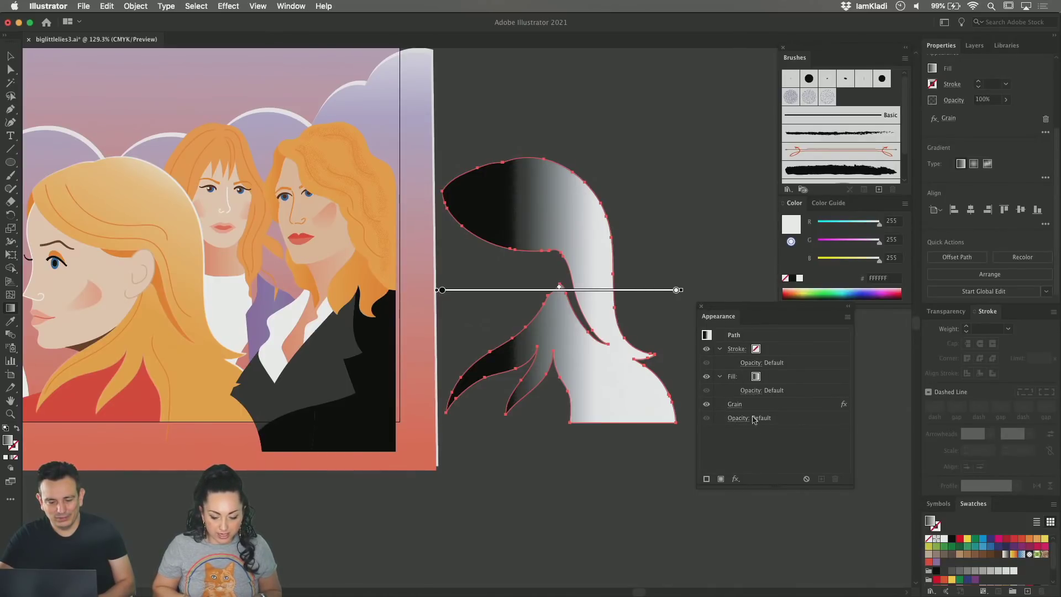
pyautogui.click(707, 405)
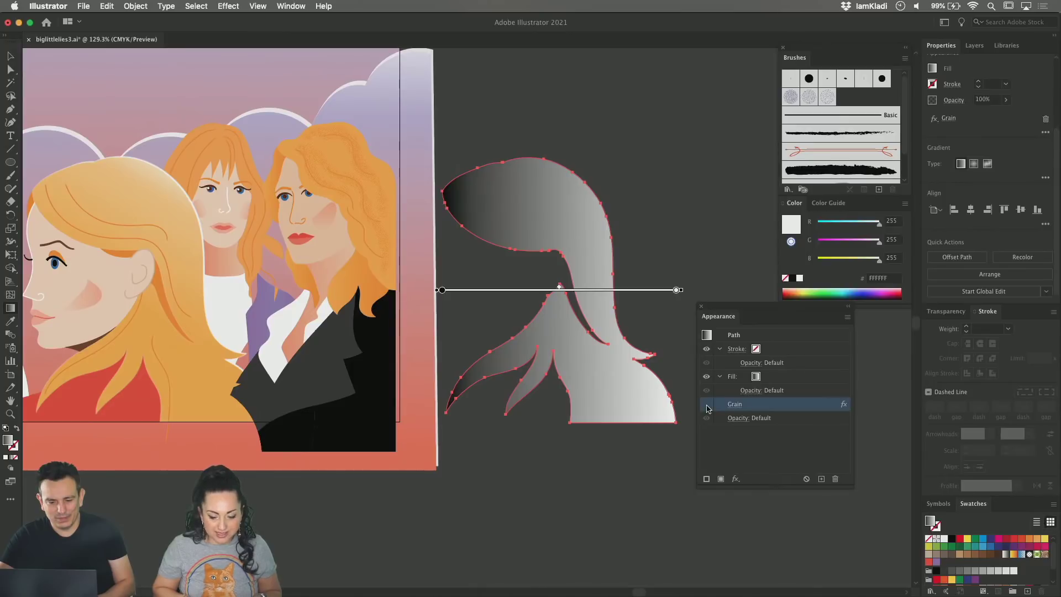
pyautogui.click(707, 405)
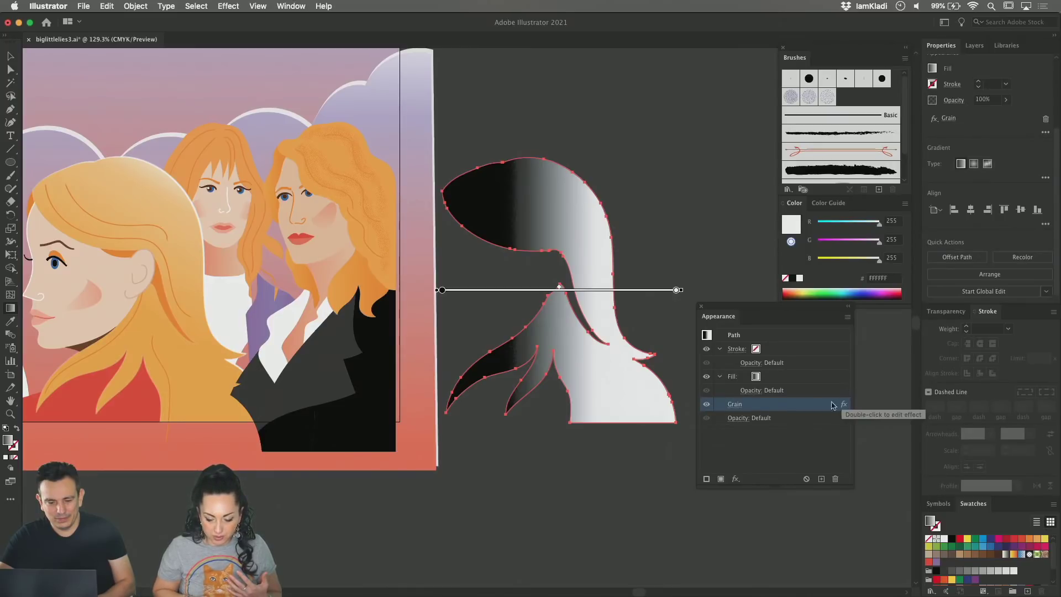
pyautogui.click(835, 479)
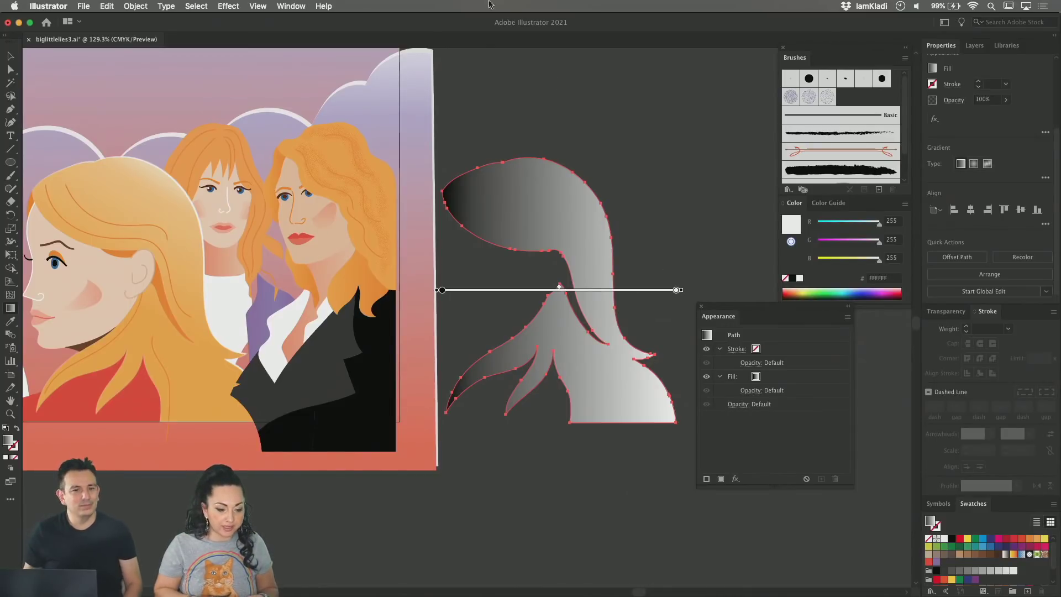
pyautogui.click(292, 5)
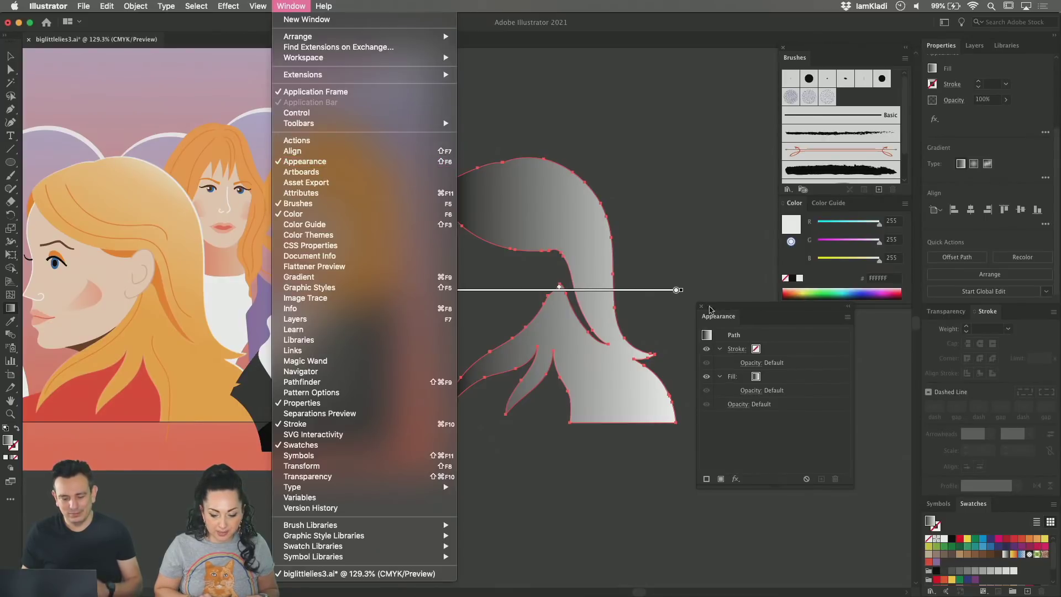
pyautogui.click(304, 161)
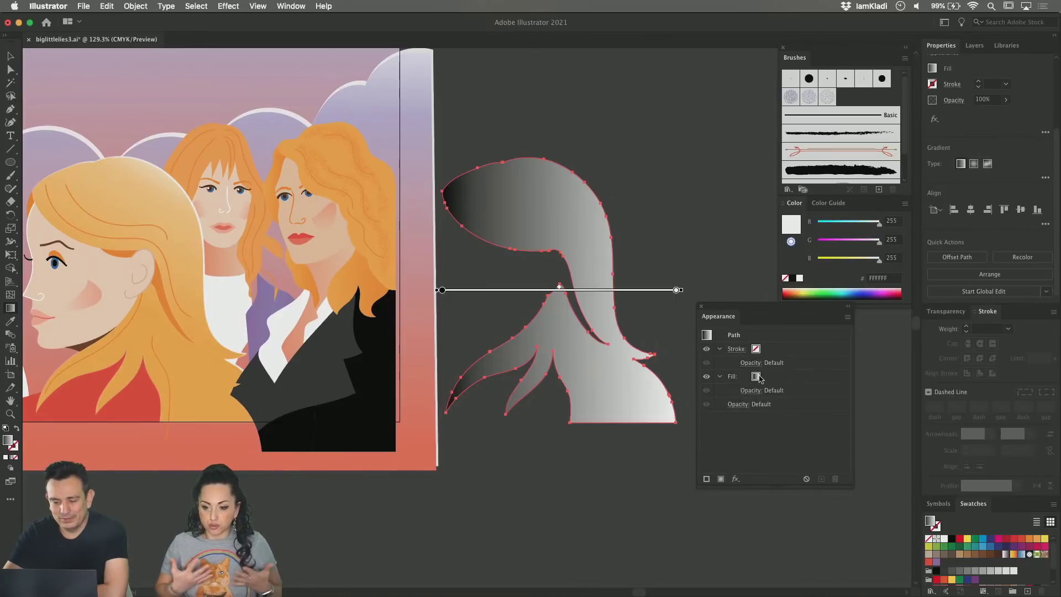
# Step: Add a new Grain texture effect to the hair copy and preview the whole shape at 50%
pyautogui.click(736, 479)
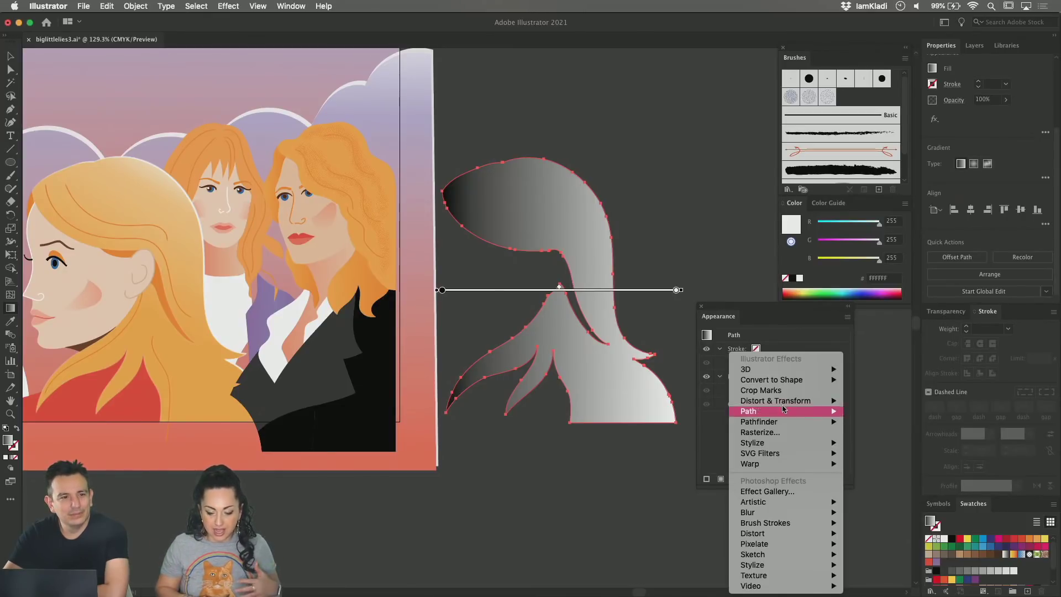
pyautogui.moveTo(783, 405)
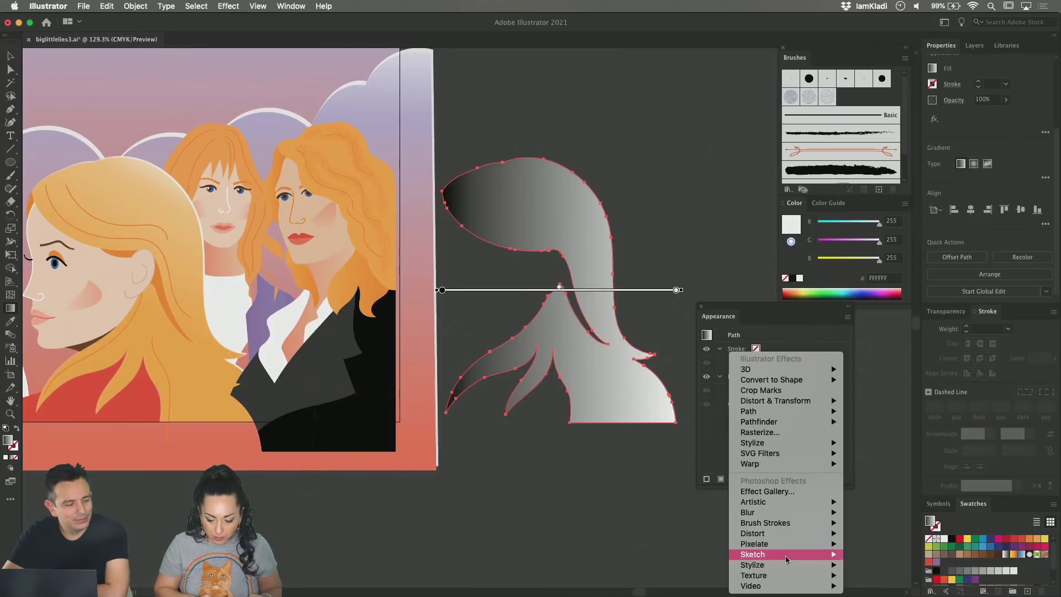
pyautogui.moveTo(781, 577)
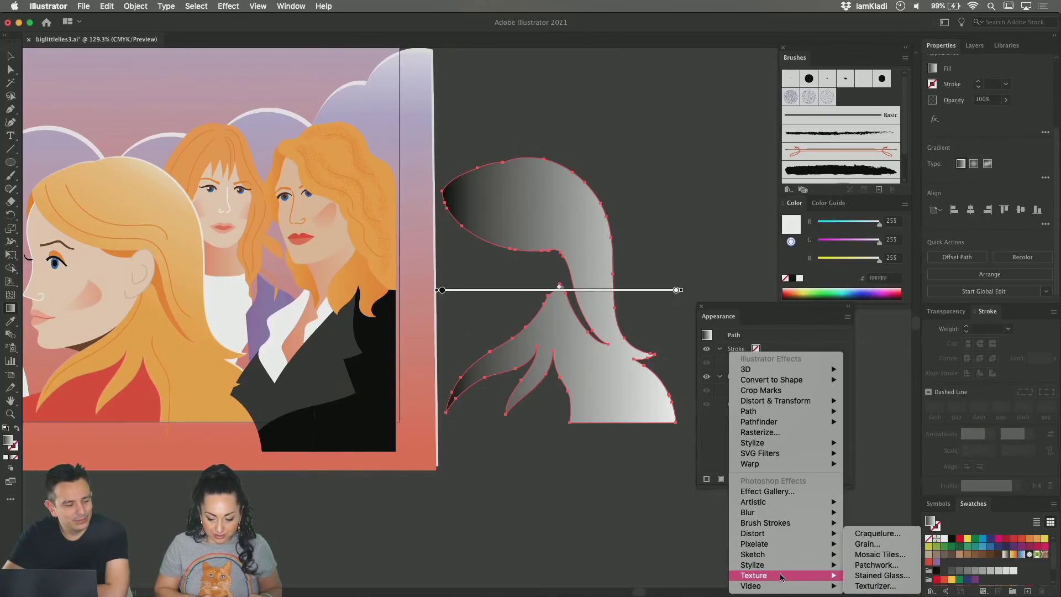
pyautogui.click(863, 546)
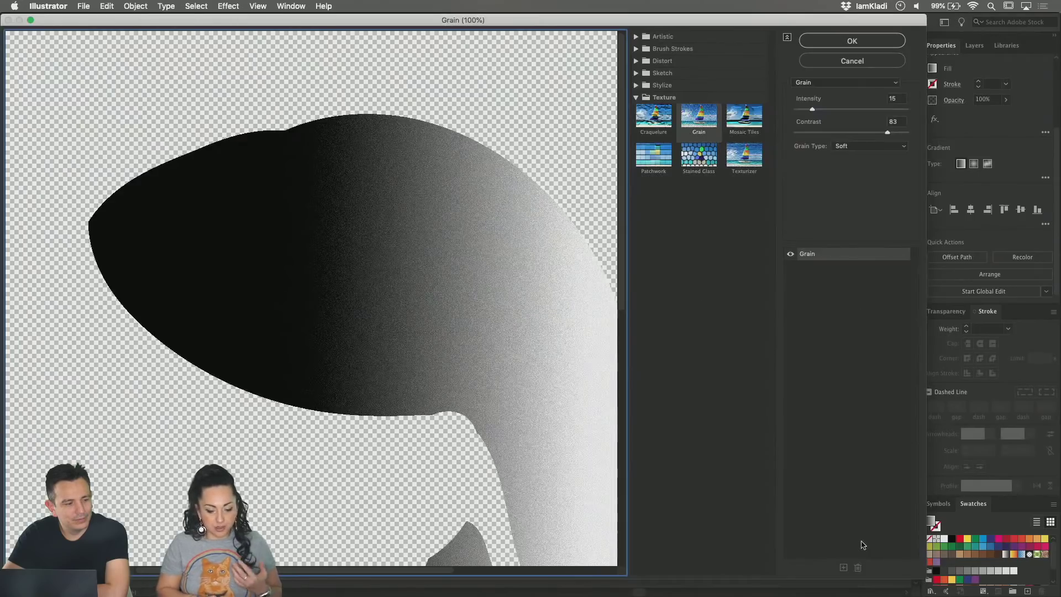
pyautogui.moveTo(471, 334); pyautogui.dragTo(472, 336)
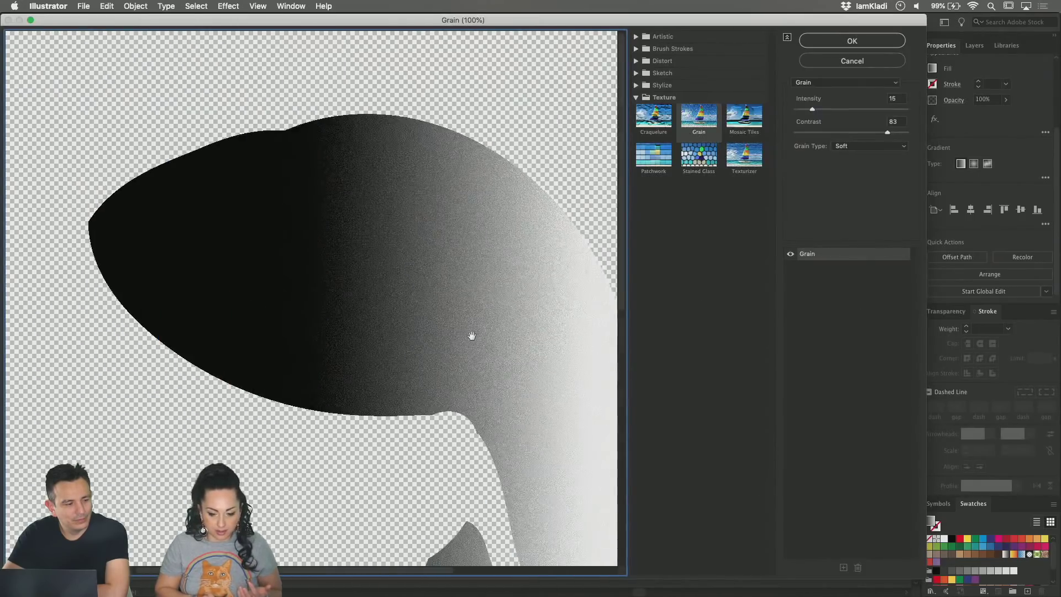
pyautogui.scroll(-5, 472, 335)
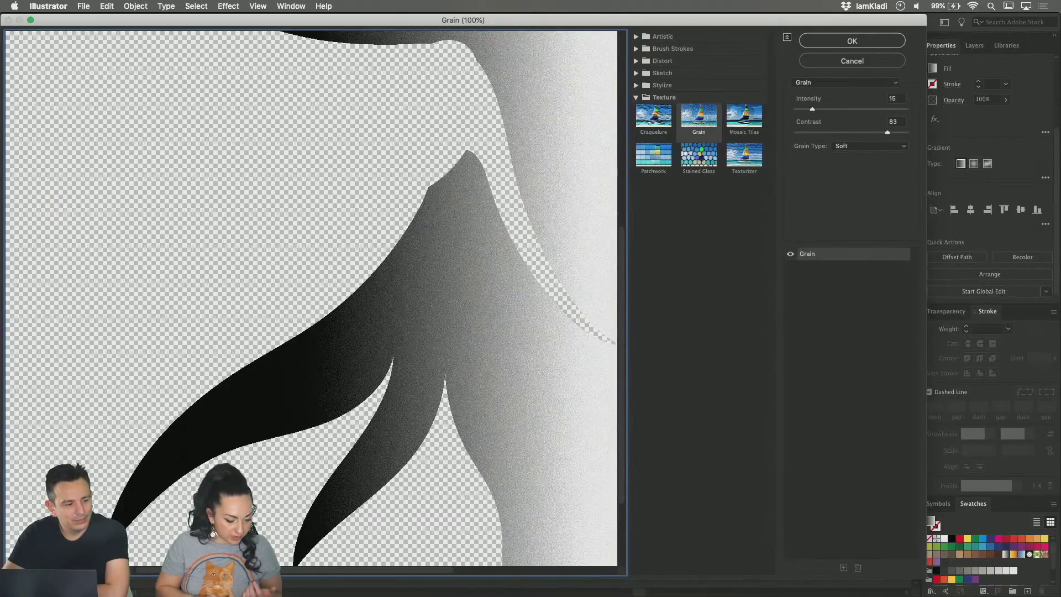
pyautogui.scroll(5, 471, 335)
pyautogui.press('super+minus')
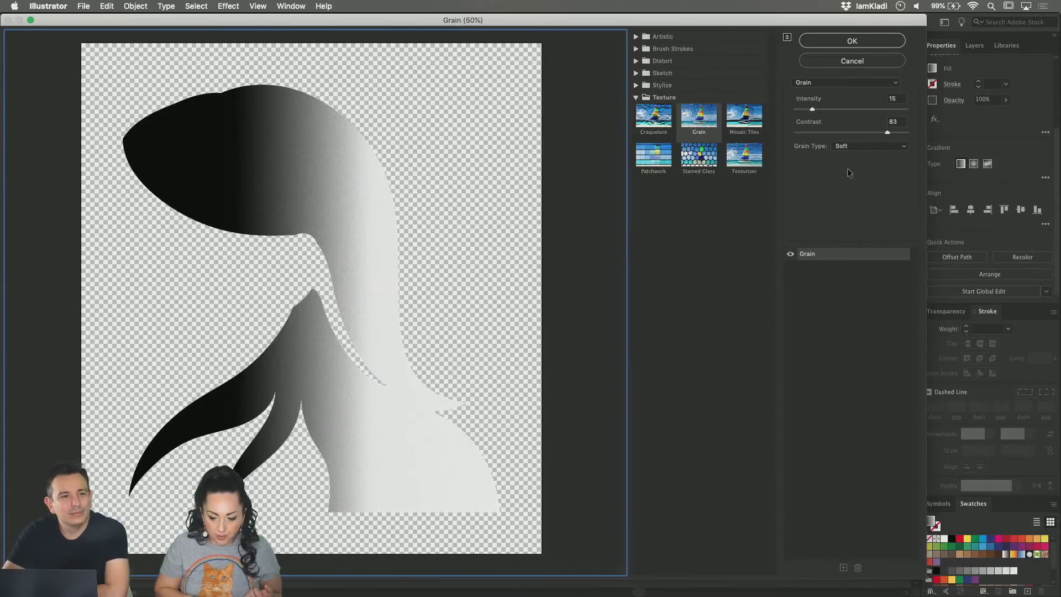
# Step: Set the grain type to Stippled with intensity 47 and contrast 55, and apply the effect
pyautogui.click(858, 148)
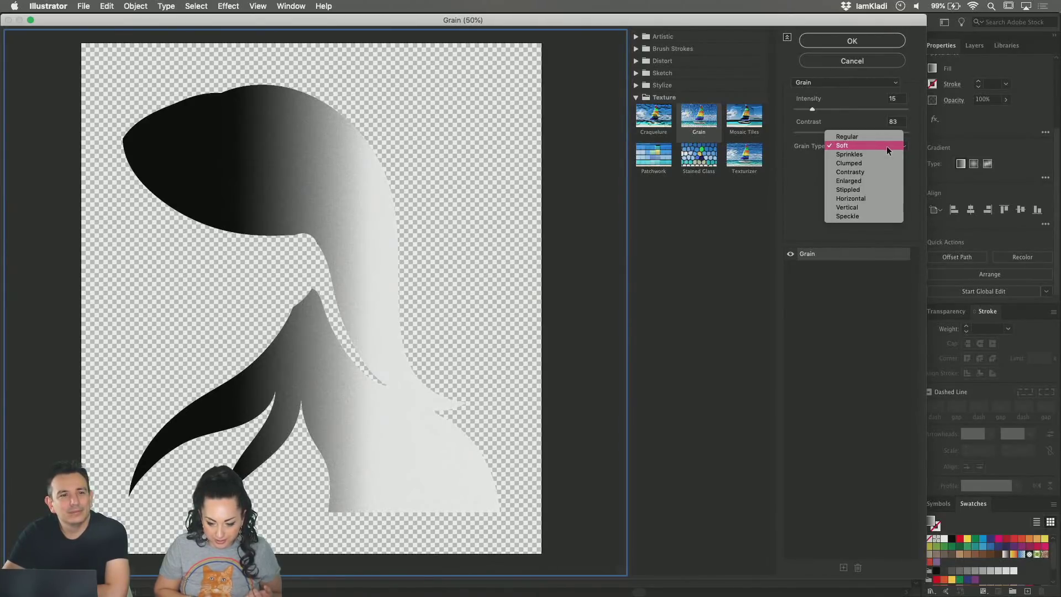
pyautogui.click(882, 189)
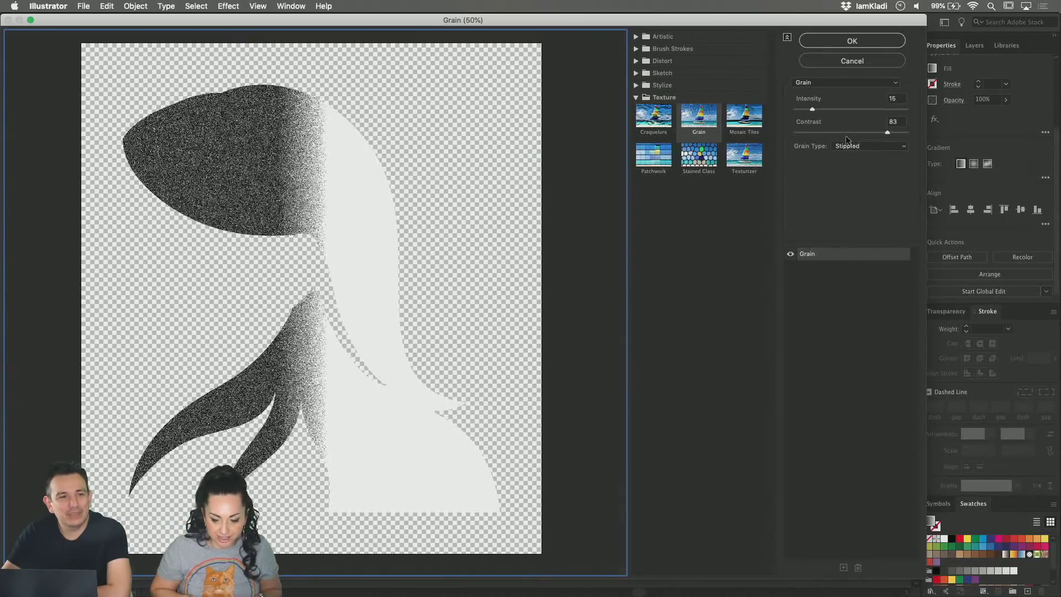
pyautogui.moveTo(813, 111); pyautogui.dragTo(844, 109)
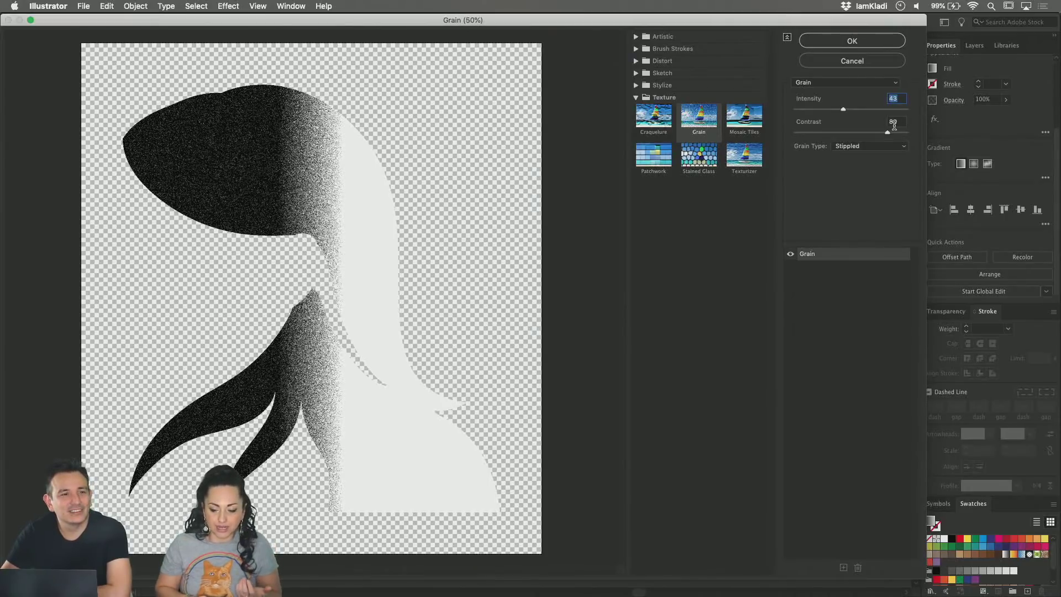
pyautogui.moveTo(887, 133); pyautogui.dragTo(846, 133)
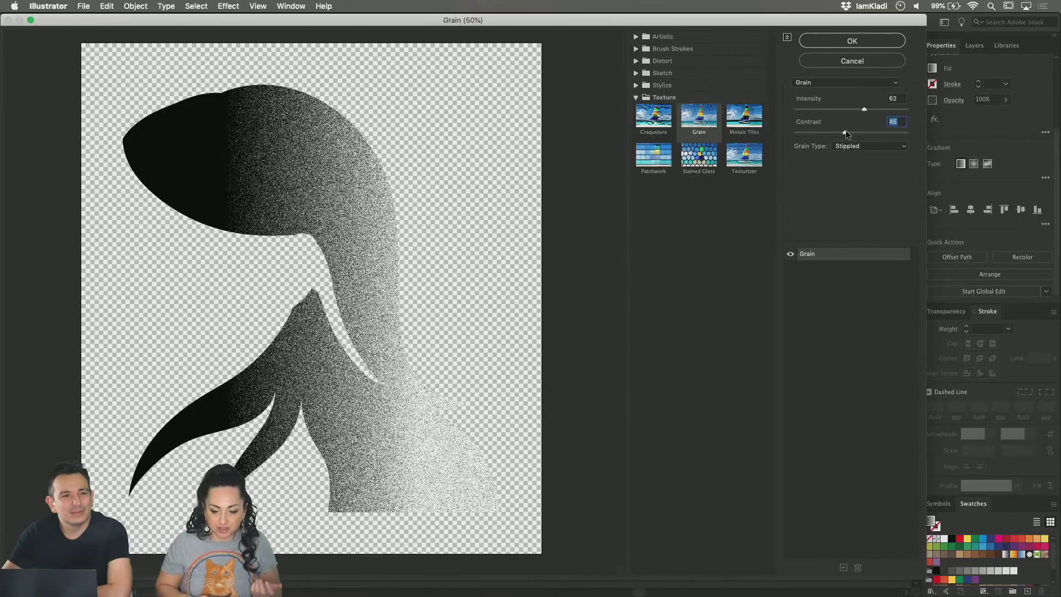
pyautogui.moveTo(847, 133)
pyautogui.mouseDown()
pyautogui.moveTo(856, 134)
pyautogui.moveTo(863, 109)
pyautogui.moveTo(844, 110)
pyautogui.moveTo(857, 133)
pyautogui.mouseUp()
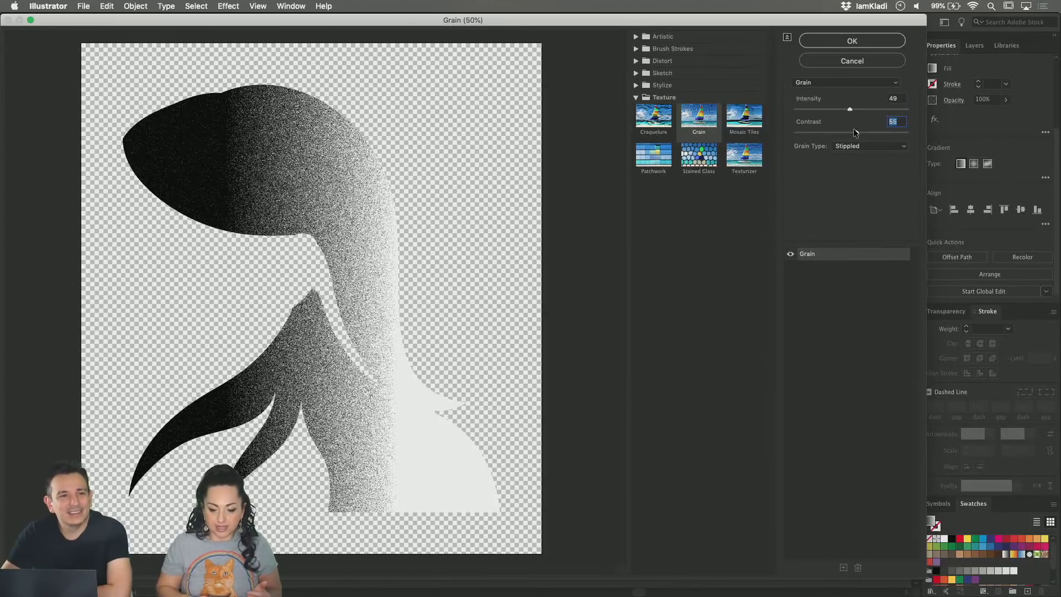
pyautogui.moveTo(851, 110); pyautogui.dragTo(848, 109)
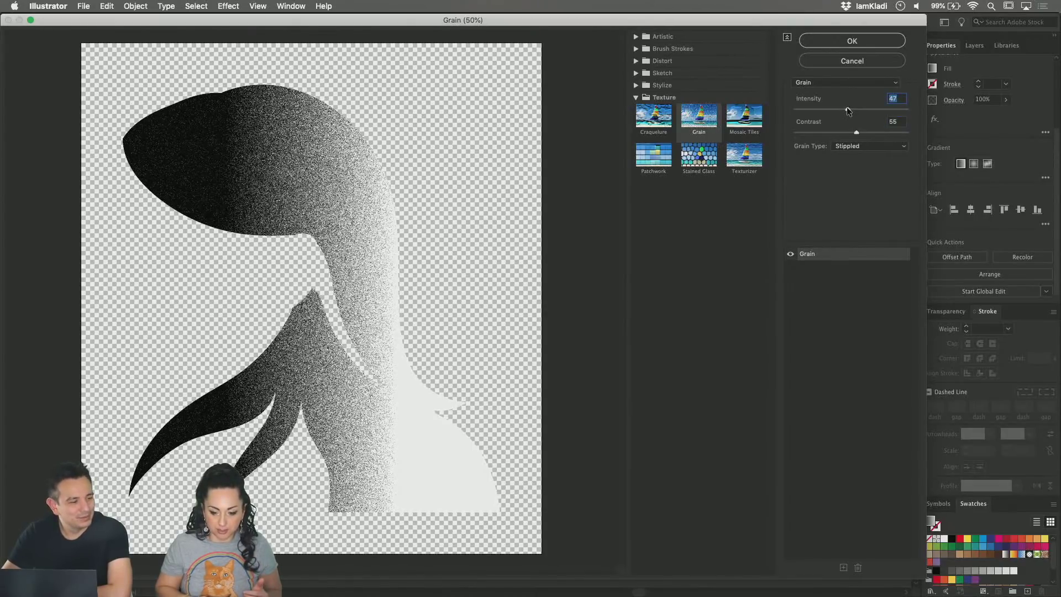
pyautogui.click(852, 41)
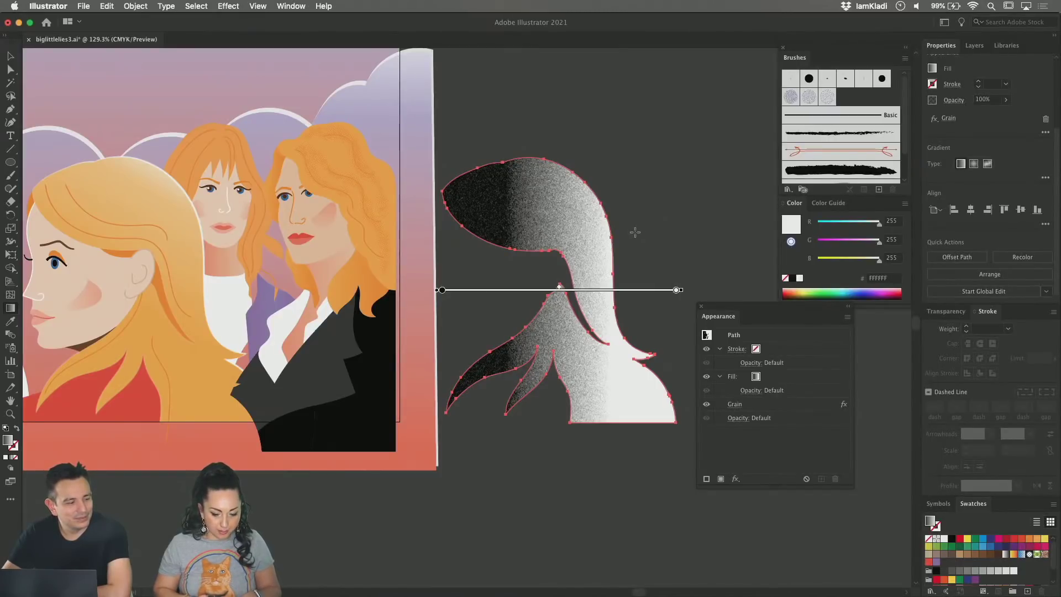
# Step: Move the grainy hair copy onto the blonde woman's head, over her original hair
pyautogui.press('v')
pyautogui.click(753, 195)
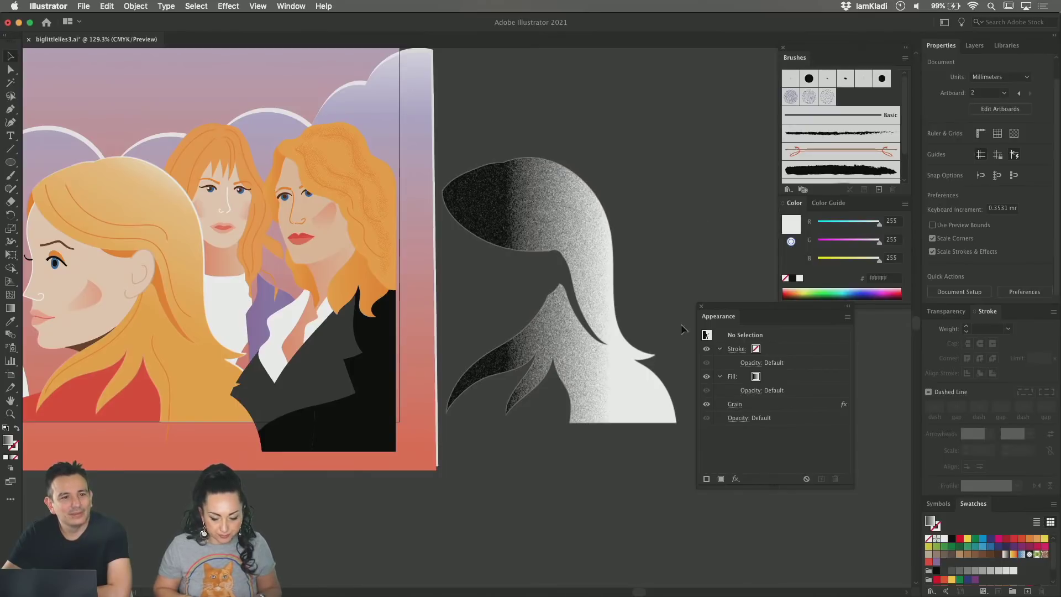
pyautogui.moveTo(620, 309); pyautogui.dragTo(204, 257)
pyautogui.hscroll(-5, 413, 300)
pyautogui.scroll(-1, 413, 300)
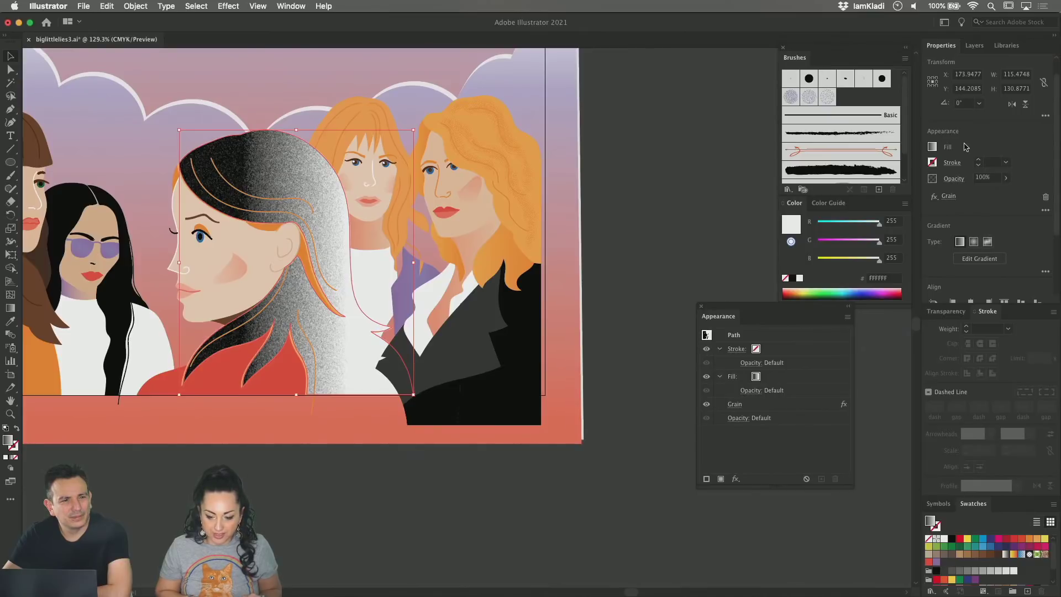
# Step: Set the hair copy's blending mode to Screen and check it in its appearance attributes
pyautogui.click(954, 179)
pyautogui.click(858, 200)
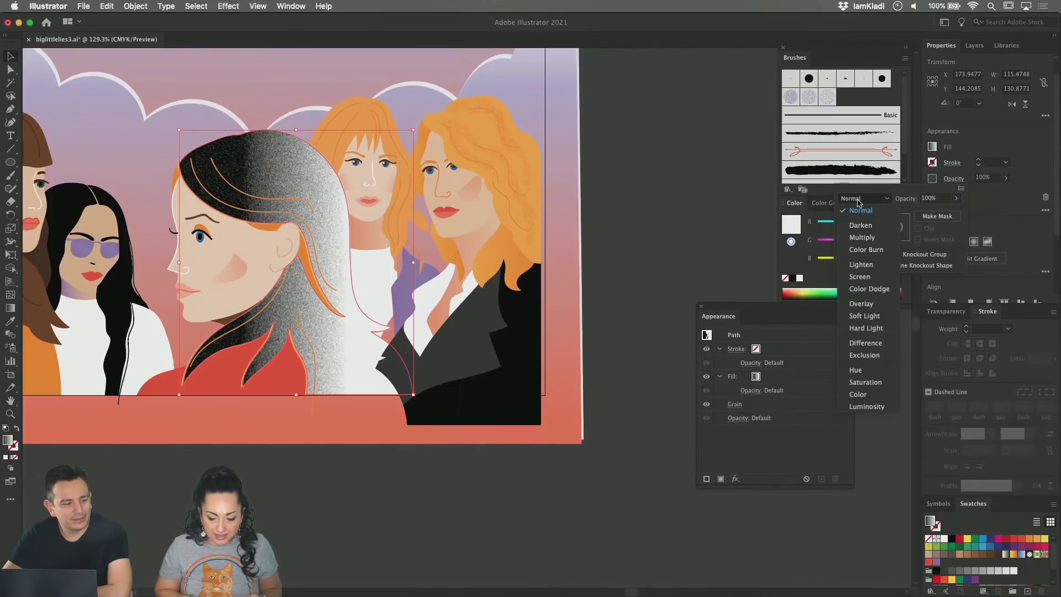
pyautogui.click(860, 277)
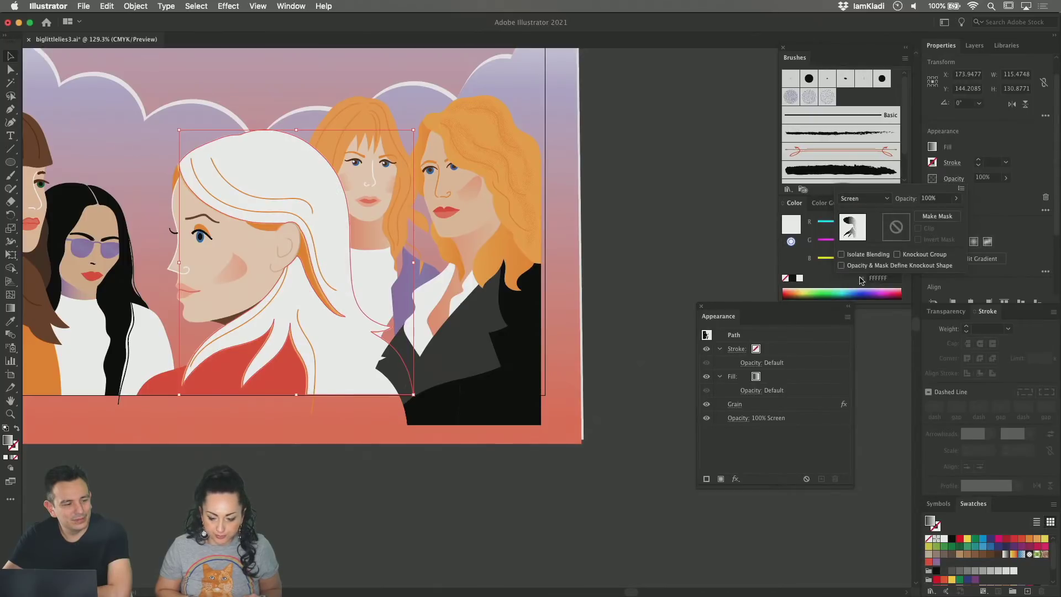
pyautogui.click(887, 199)
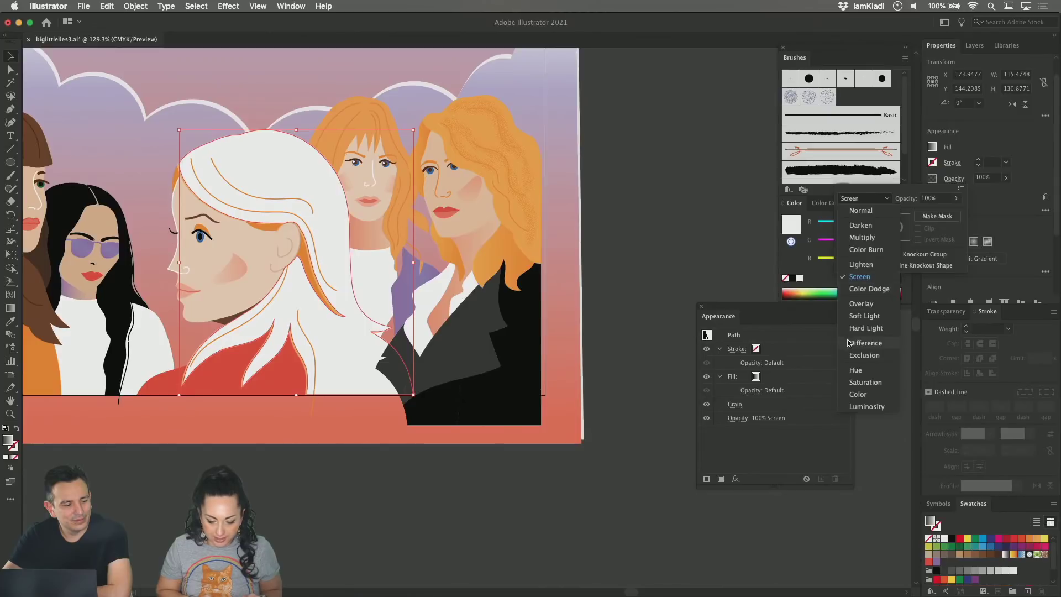
pyautogui.click(756, 441)
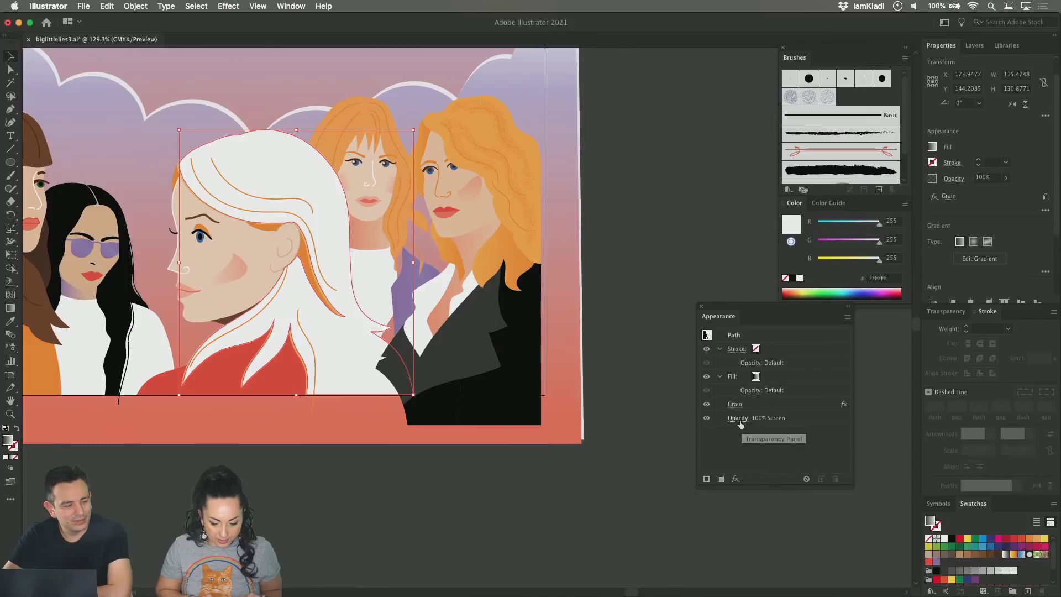
pyautogui.click(740, 419)
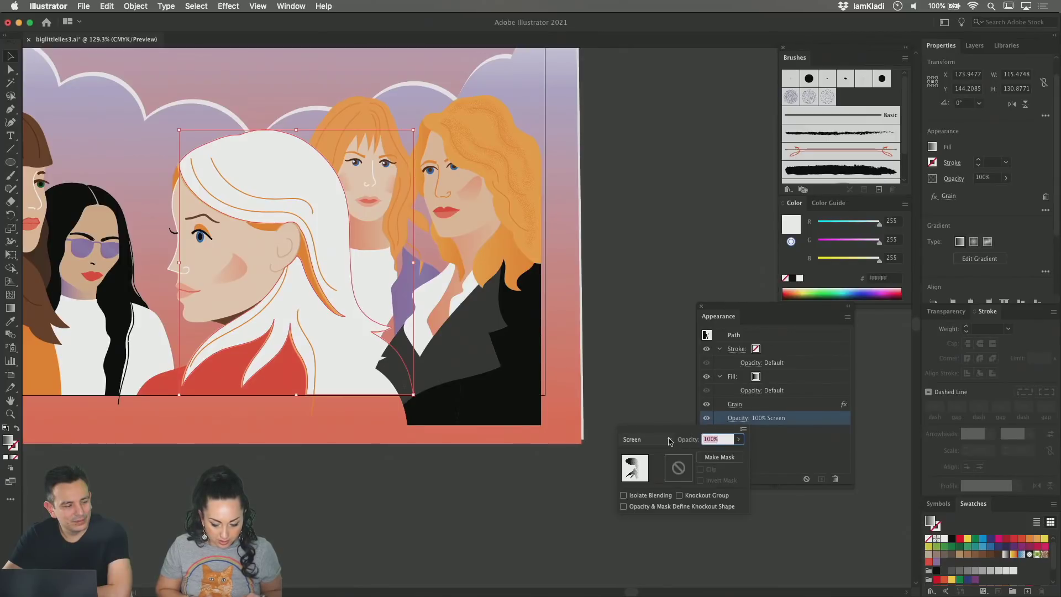
pyautogui.click(647, 439)
# Step: Shift the hair copy slightly off the blonde woman's original hair
pyautogui.click(297, 148)
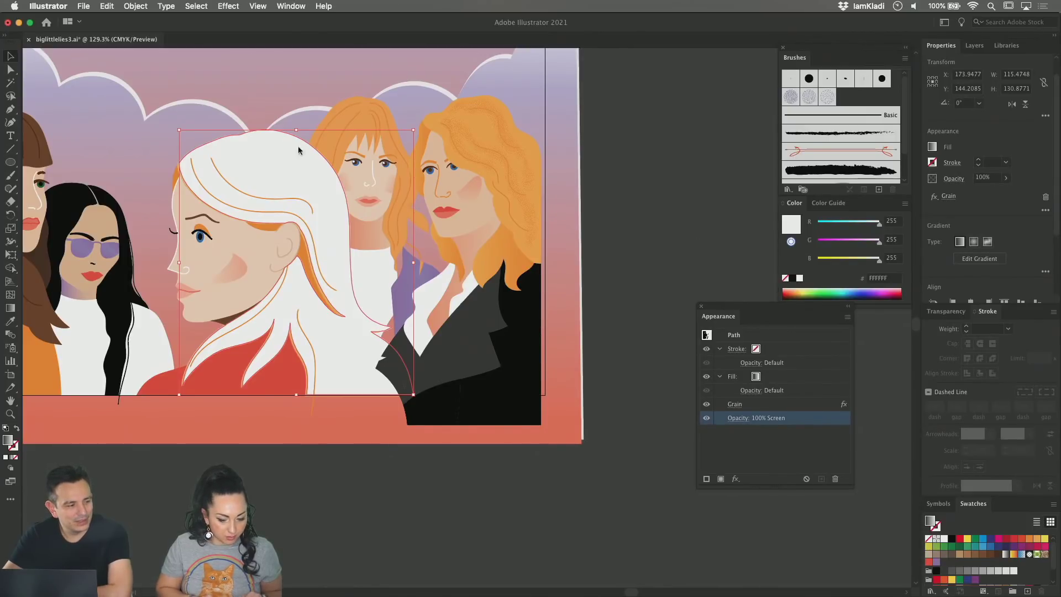
pyautogui.click(703, 220)
pyautogui.moveTo(280, 200); pyautogui.dragTo(257, 183)
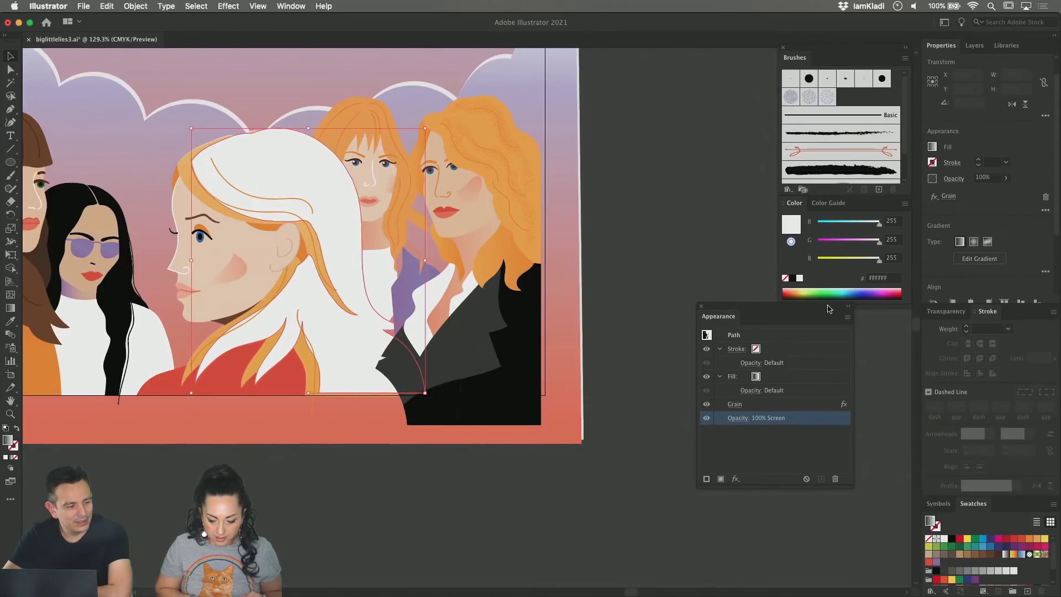
# Step: Change the hair copy's blending mode to Multiply and move the copy to line up with the blonde woman's original hair
pyautogui.click(954, 179)
pyautogui.click(888, 198)
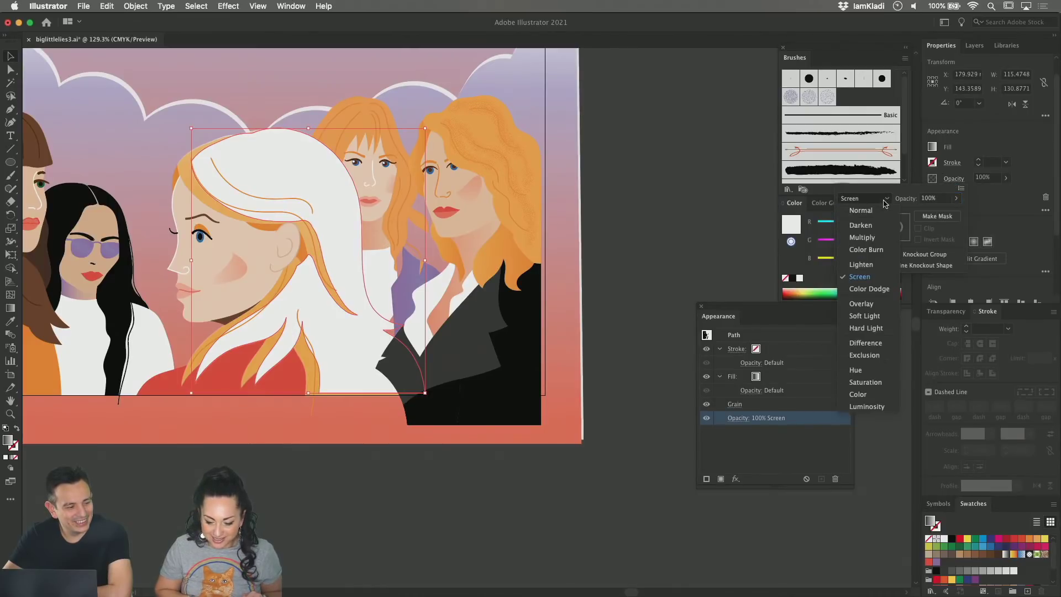
pyautogui.click(862, 238)
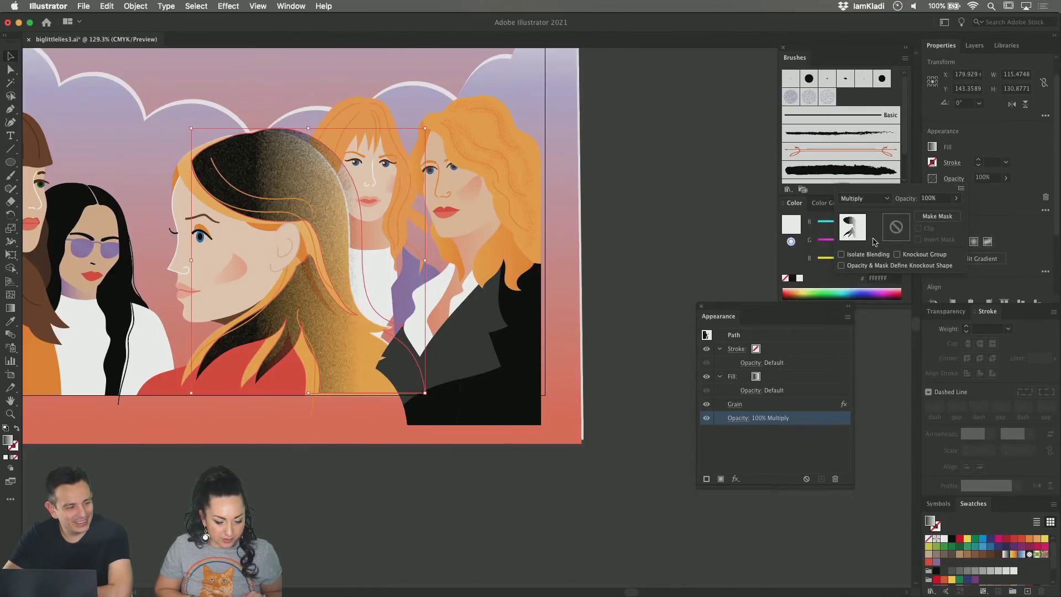
pyautogui.click(320, 196)
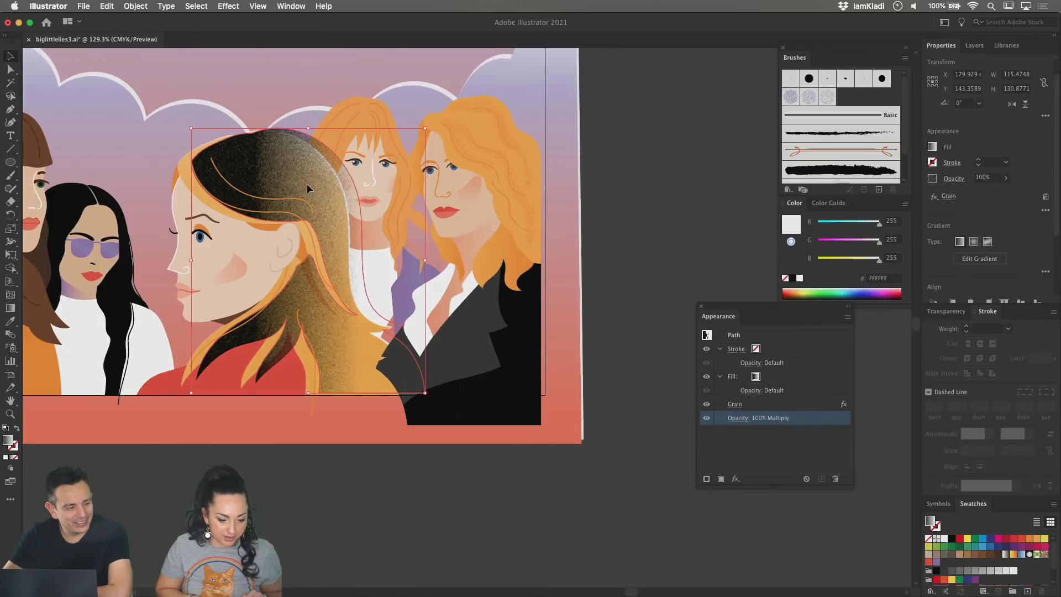
pyautogui.moveTo(307, 183); pyautogui.dragTo(294, 186)
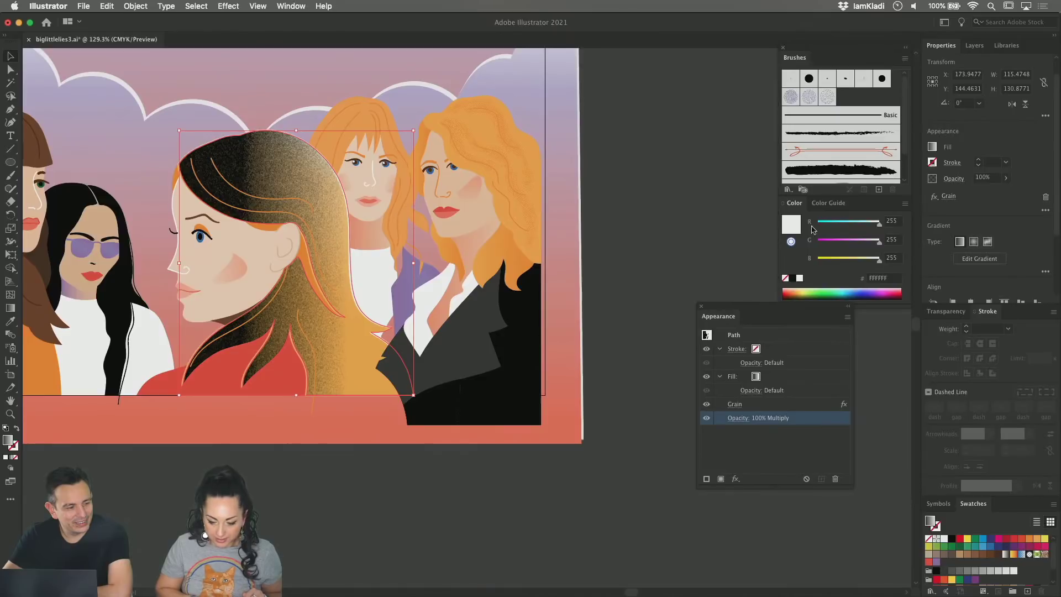
# Step: Set the hair copy's blending mode to Overlay with 44% opacity
pyautogui.click(744, 421)
pyautogui.click(667, 438)
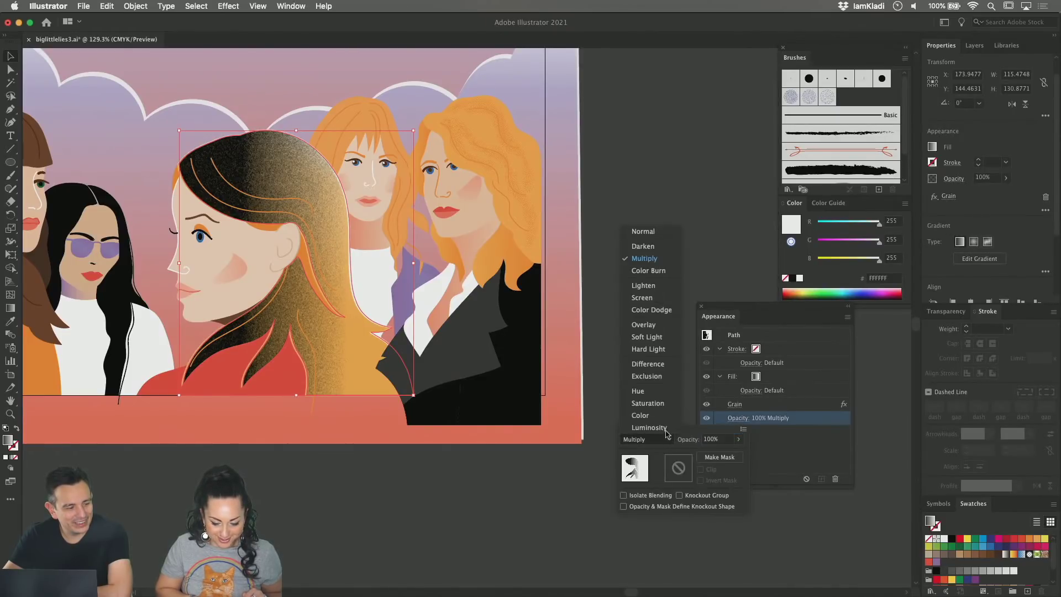
pyautogui.click(646, 325)
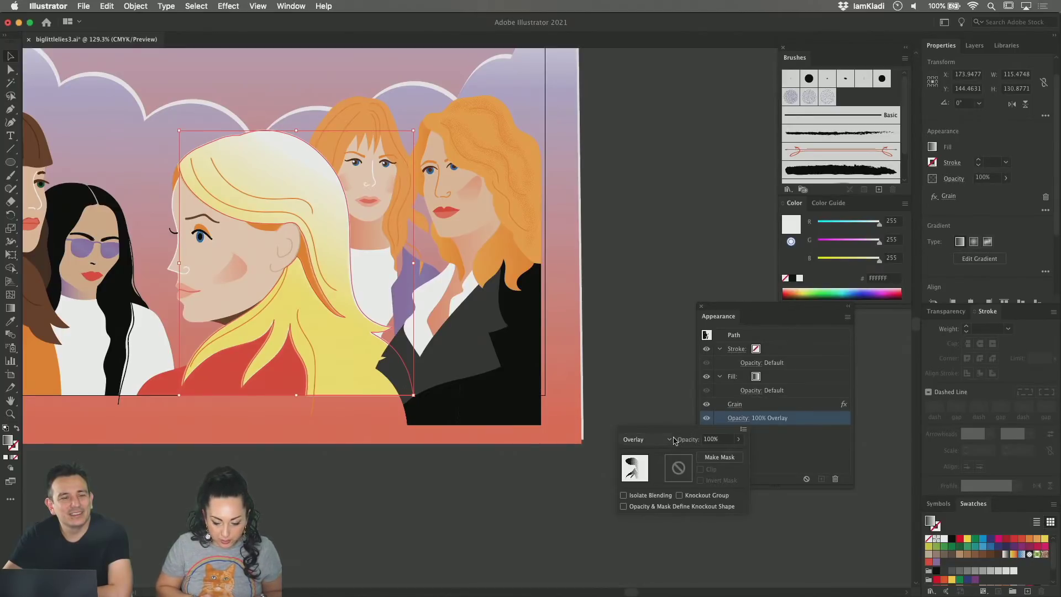
pyautogui.click(738, 439)
pyautogui.moveTo(738, 453); pyautogui.dragTo(714, 454)
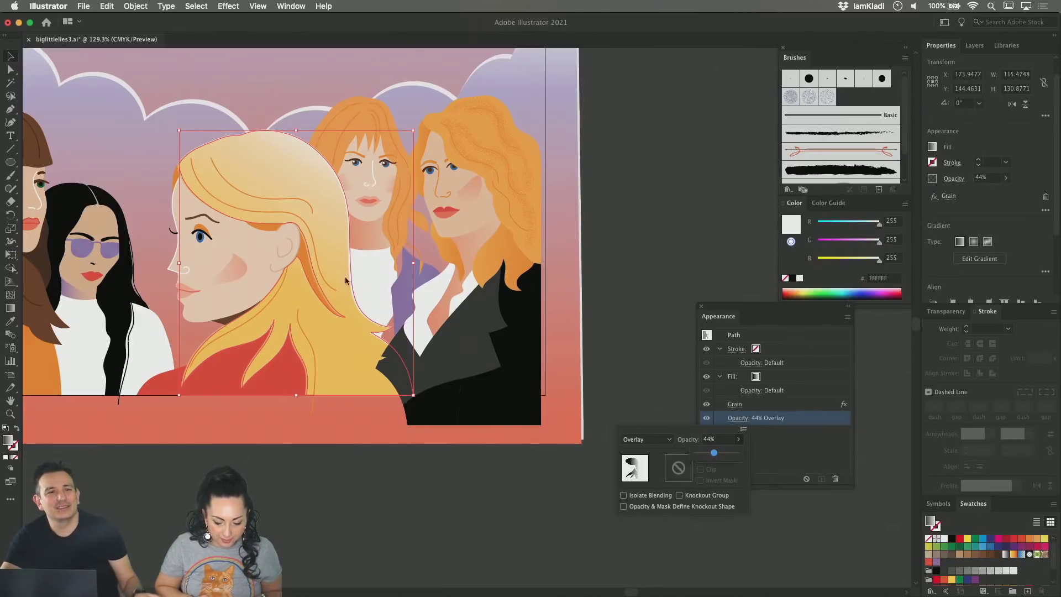
# Step: Try the Luminosity blending mode on the hair copy and inspect the grain texture up close
pyautogui.click(660, 441)
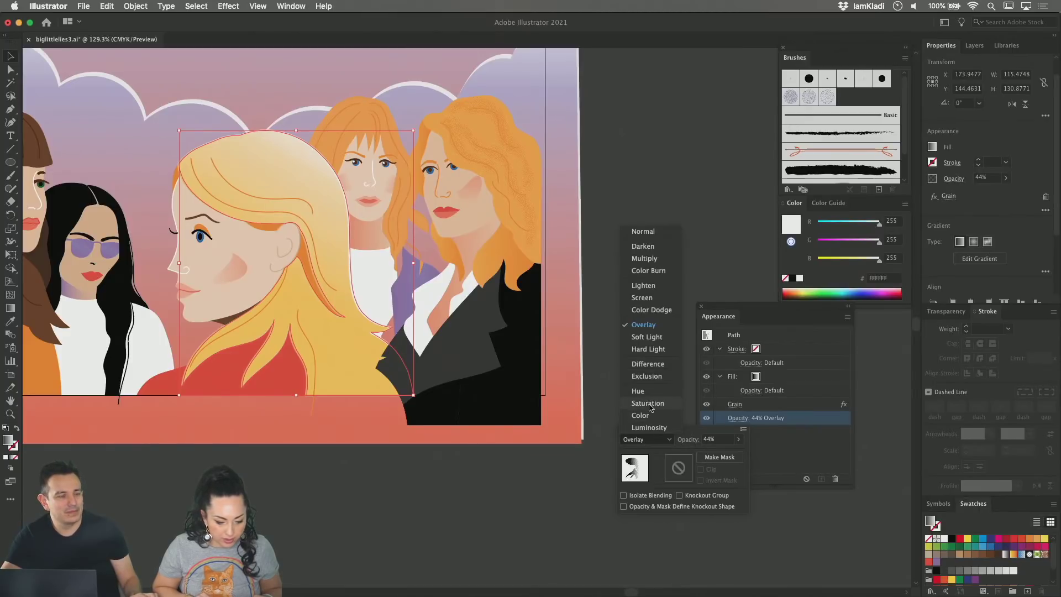
pyautogui.click(649, 428)
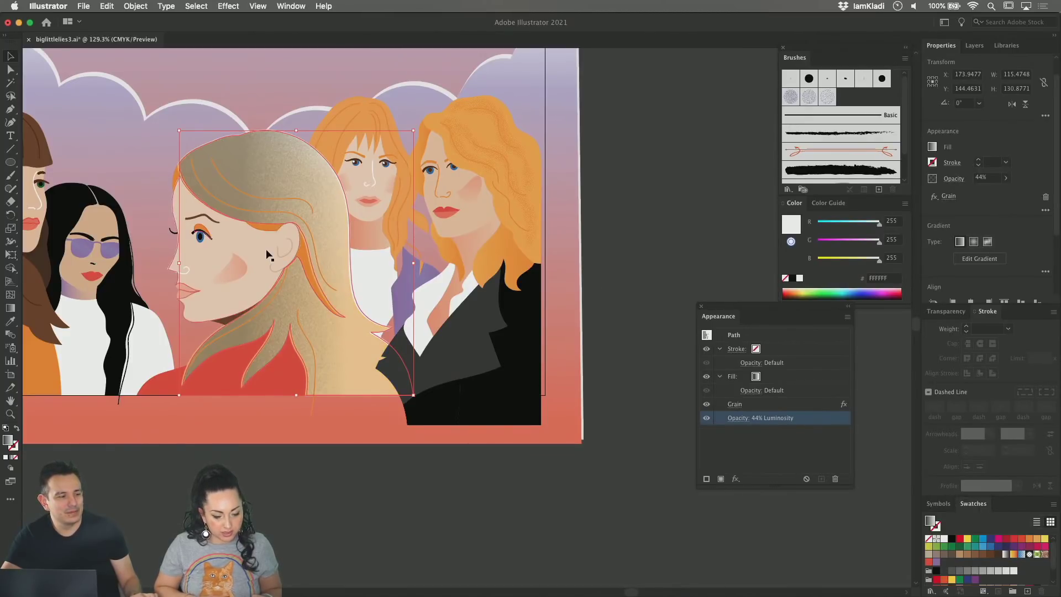
pyautogui.scroll(5, 267, 254)
pyautogui.scroll(-3, 267, 254)
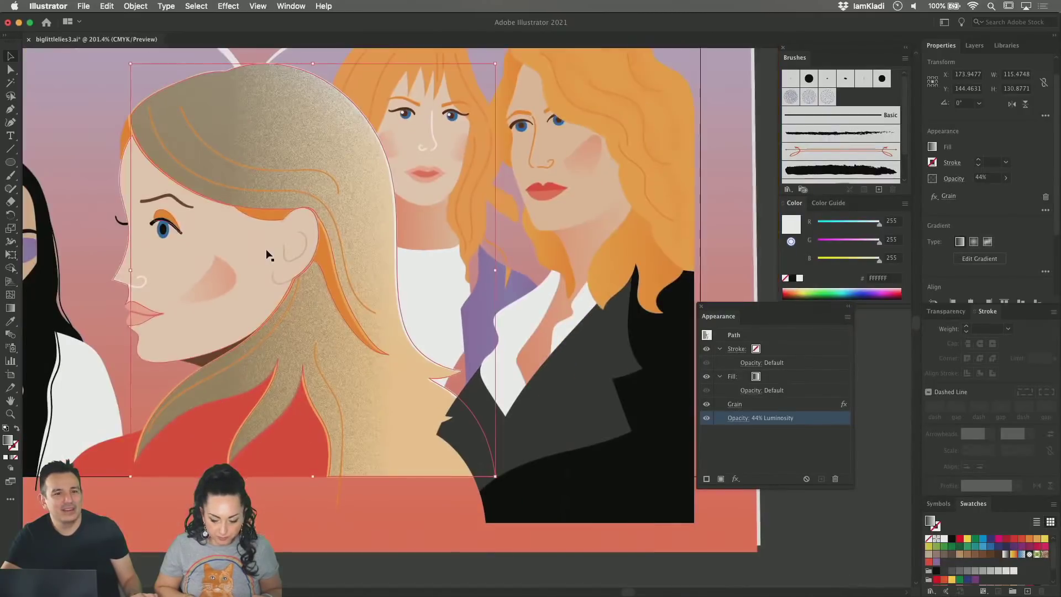
# Step: Review the intensity, contrast and grain type settings of the hair copy's Grain effect
pyautogui.click(735, 404)
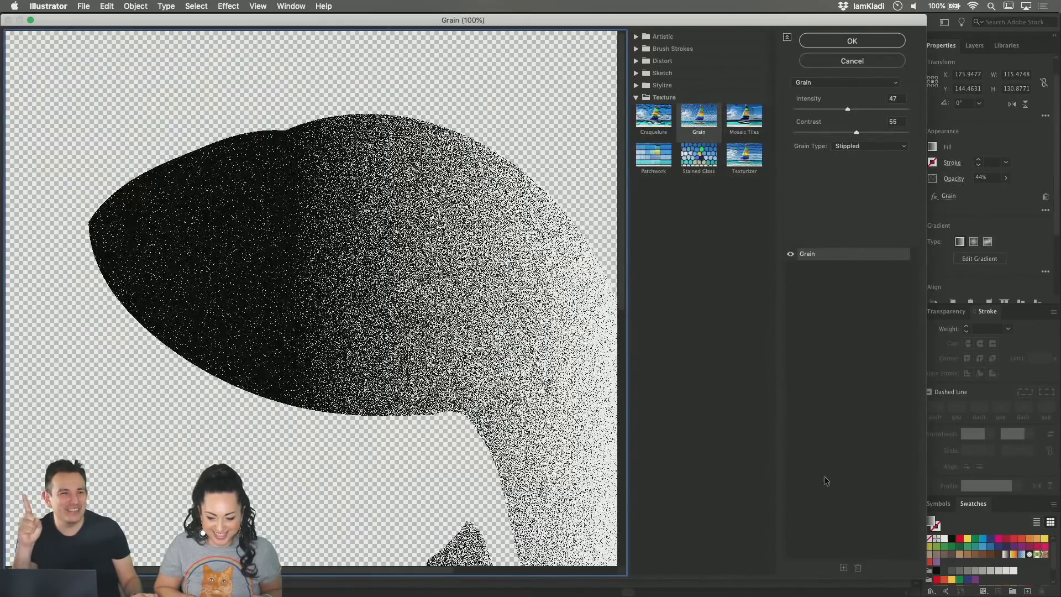
pyautogui.click(838, 41)
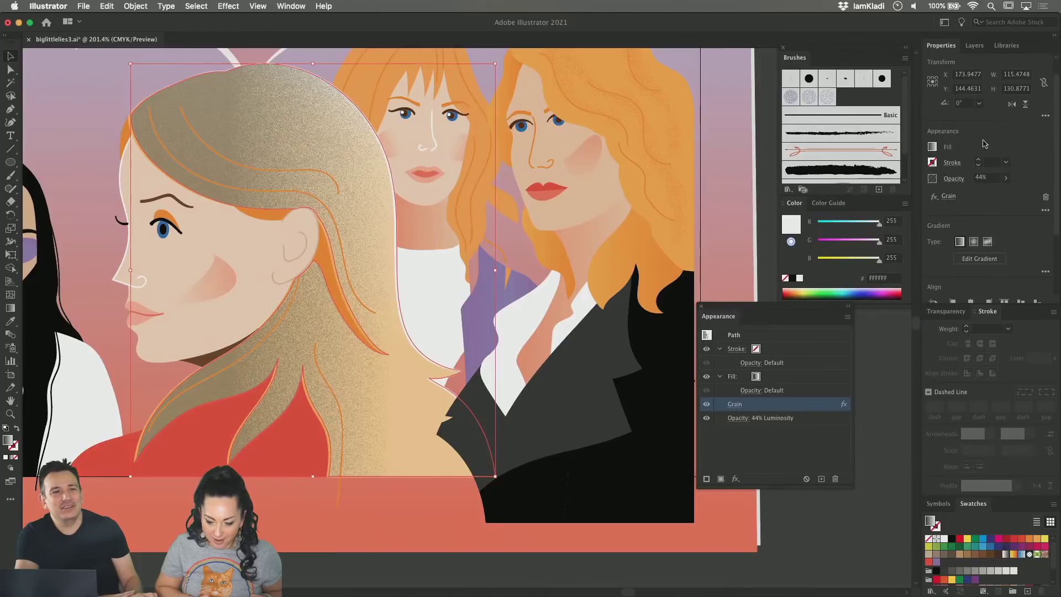
pyautogui.click(949, 197)
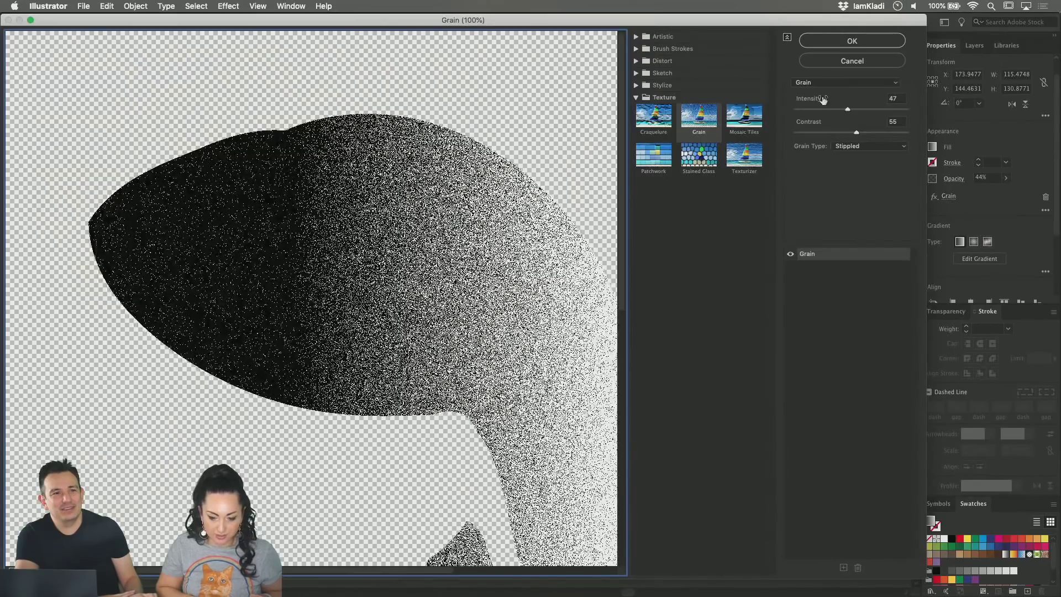
pyautogui.click(837, 43)
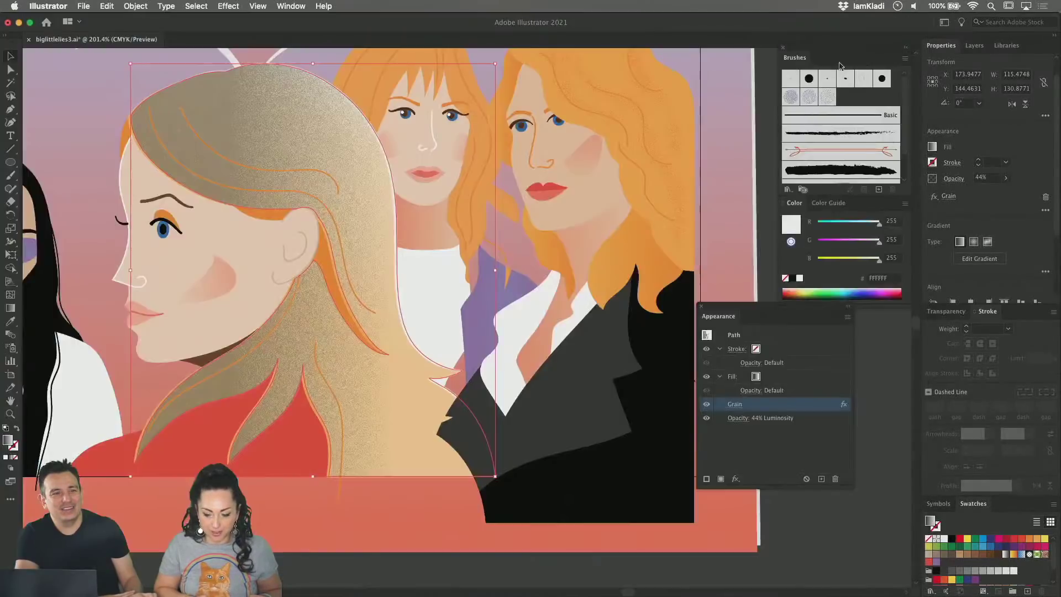
# Step: Set the hair copy's blending mode back to Overlay and deselect it
pyautogui.click(947, 183)
pyautogui.click(876, 198)
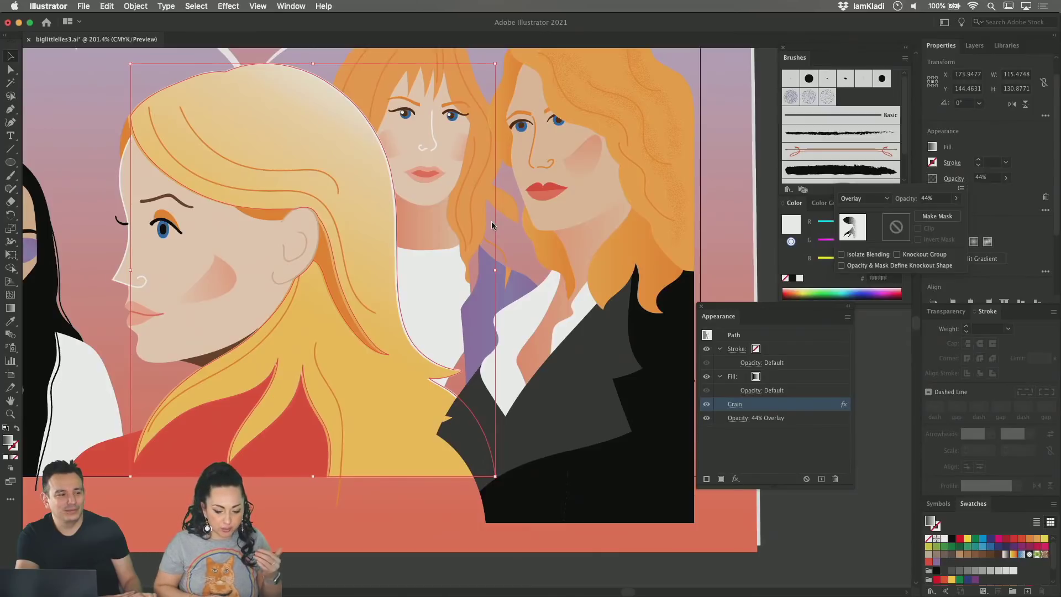
pyautogui.scroll(-10, 532, 514)
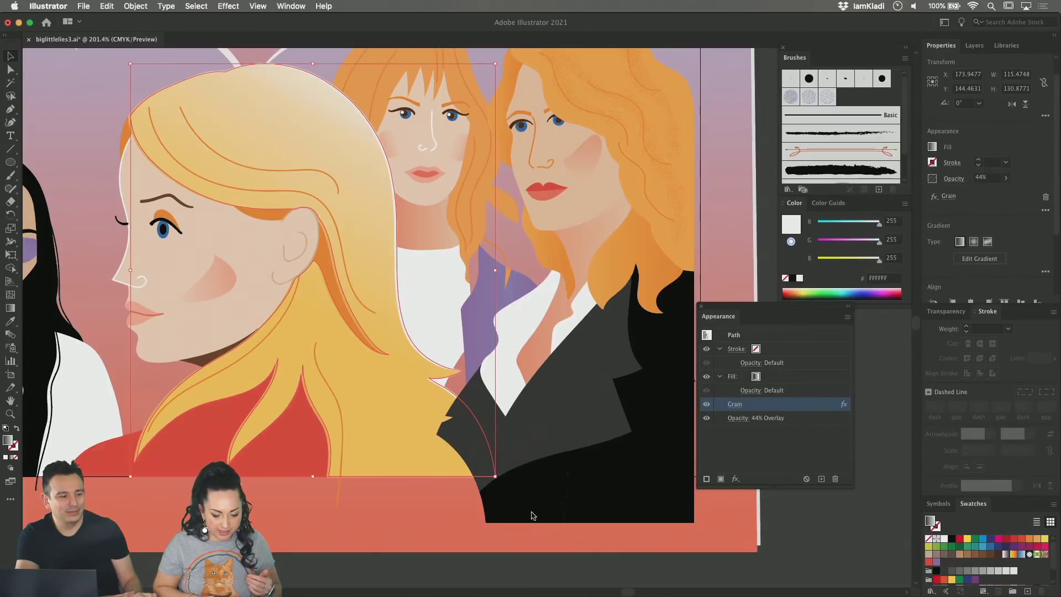
pyautogui.scroll(-3, 532, 517)
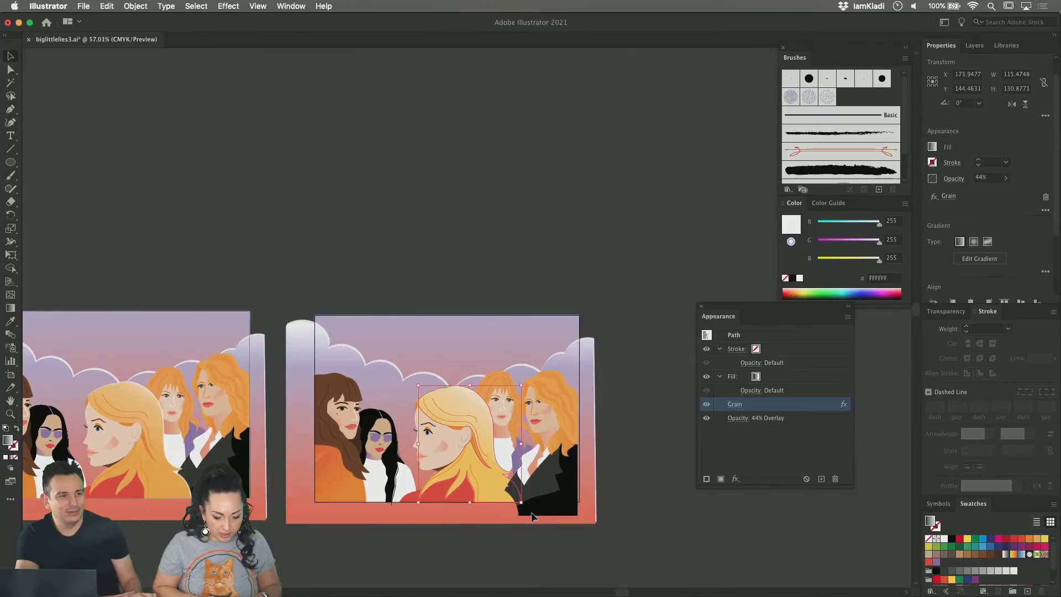
pyautogui.click(600, 427)
# Step: Place a duplicate of the wavy-haired woman in the black blazer on the empty canvas above the artboard
pyautogui.click(974, 46)
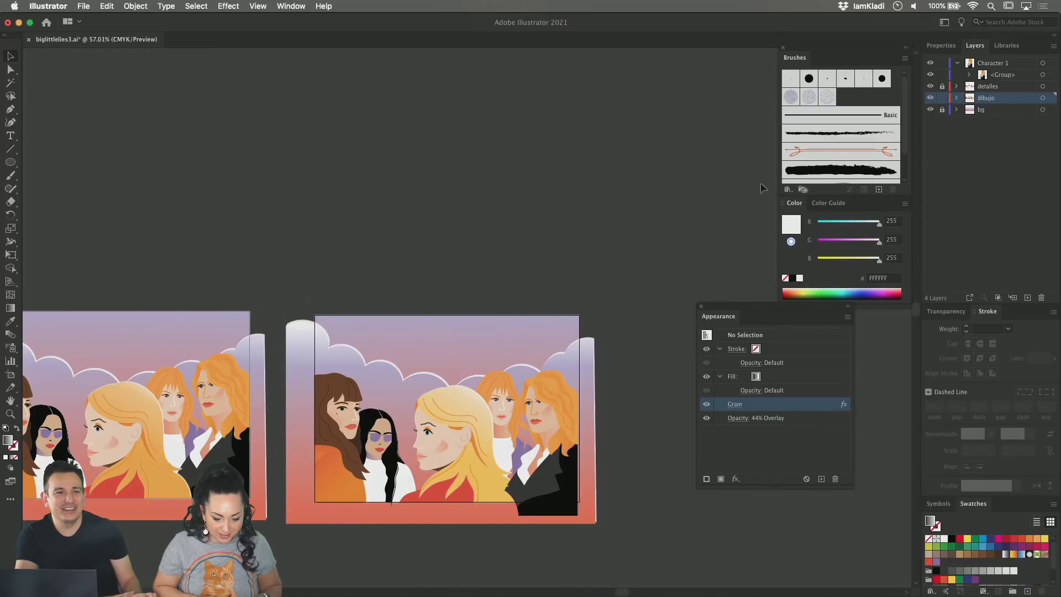
pyautogui.click(542, 403)
pyautogui.keyDown('alt'); pyautogui.moveTo(542, 403); pyautogui.dragTo(527, 145); pyautogui.keyUp('alt')
pyautogui.click(616, 173)
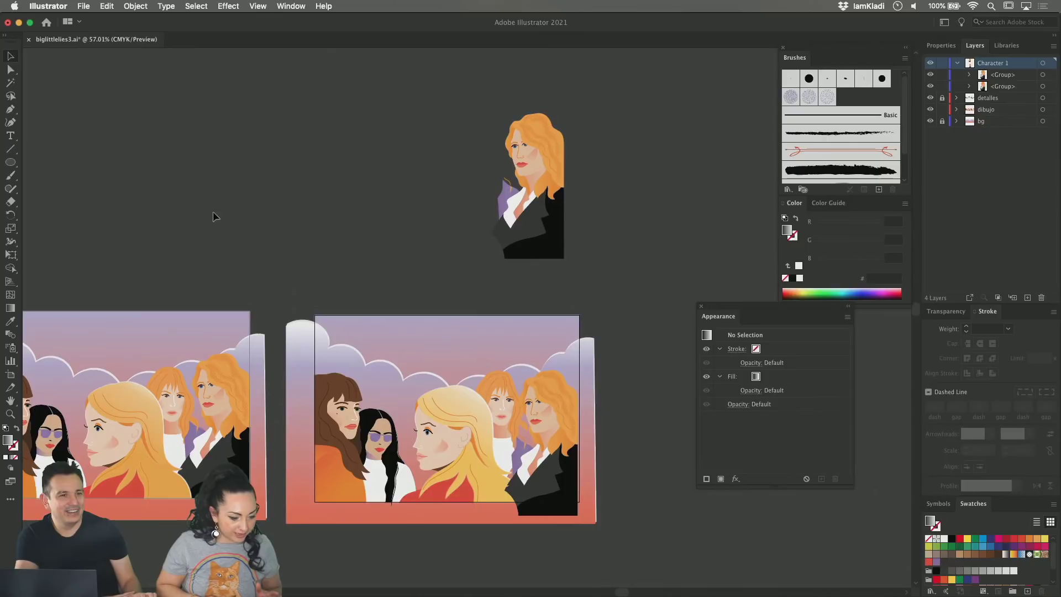
# Step: Draw a circle centred over the duplicated woman's head and torso, leaving the bottom of her blazer outside it
pyautogui.click(9, 165)
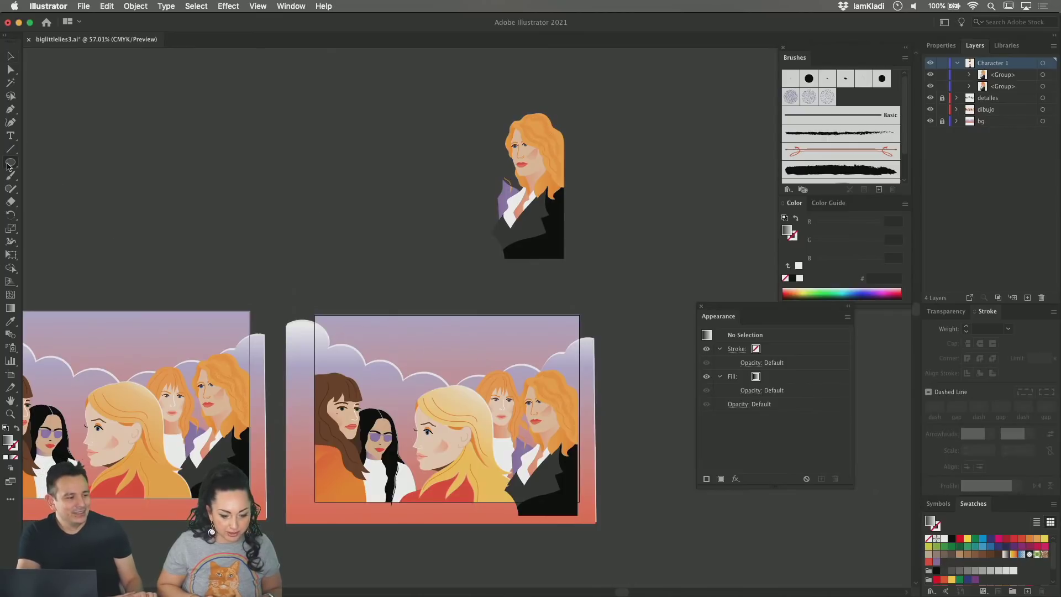
pyautogui.moveTo(438, 90); pyautogui.dragTo(604, 256)
pyautogui.press('v')
pyautogui.moveTo(572, 190); pyautogui.dragTo(591, 185)
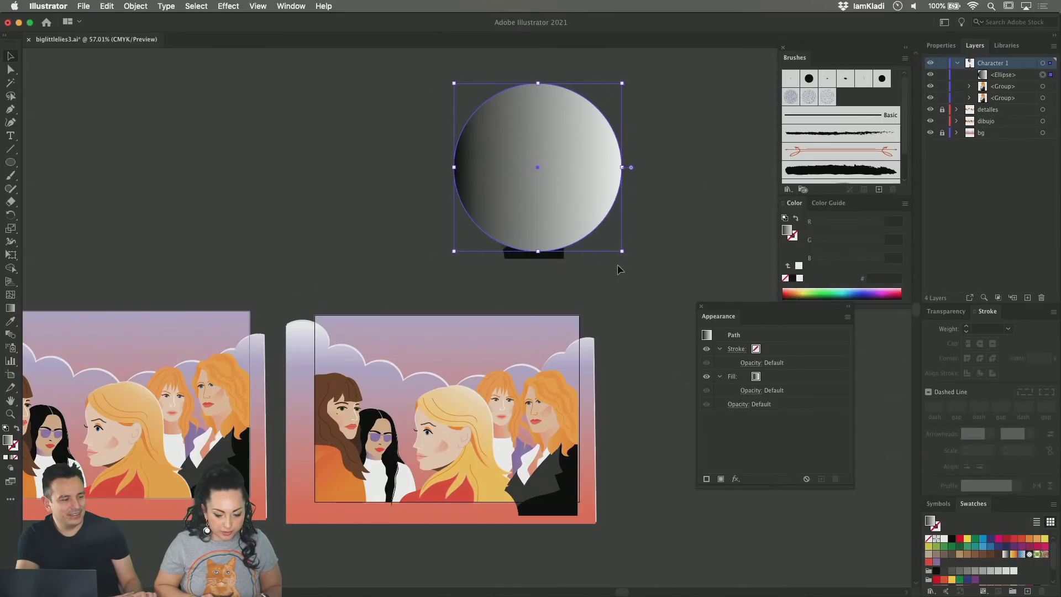
pyautogui.click(541, 272)
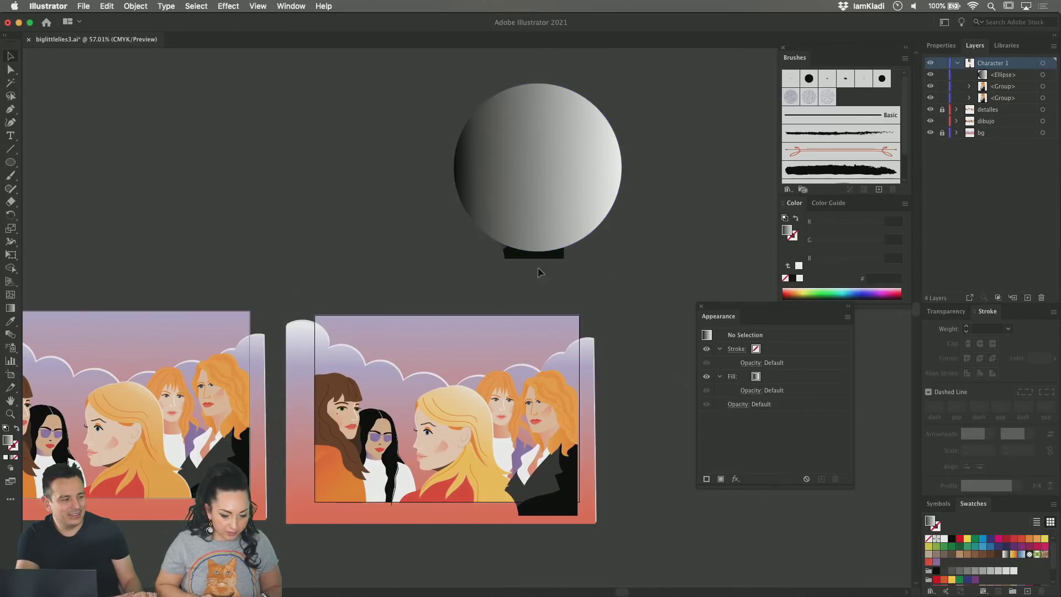
# Step: Fill the circle with black and use it as a clipping mask on the duplicated woman
pyautogui.click(550, 166)
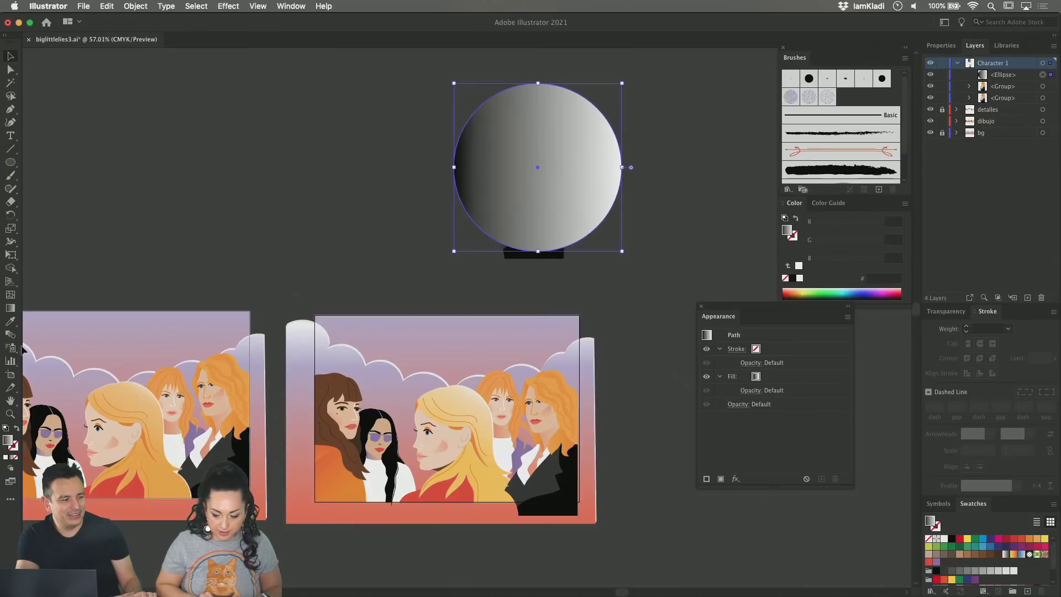
pyautogui.click(951, 539)
pyautogui.moveTo(658, 287); pyautogui.dragTo(459, 133)
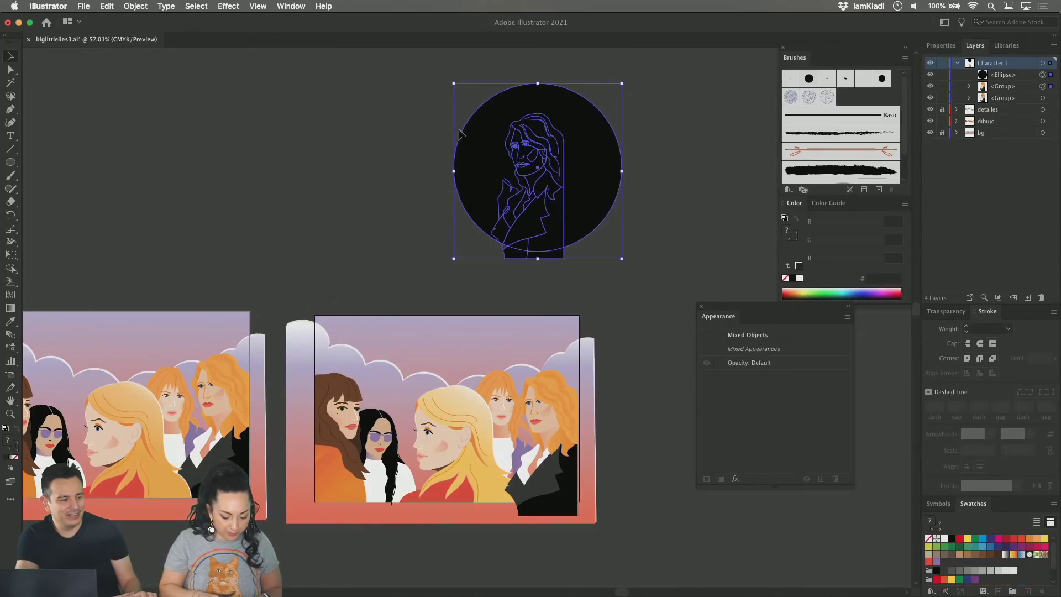
pyautogui.press('super+7')
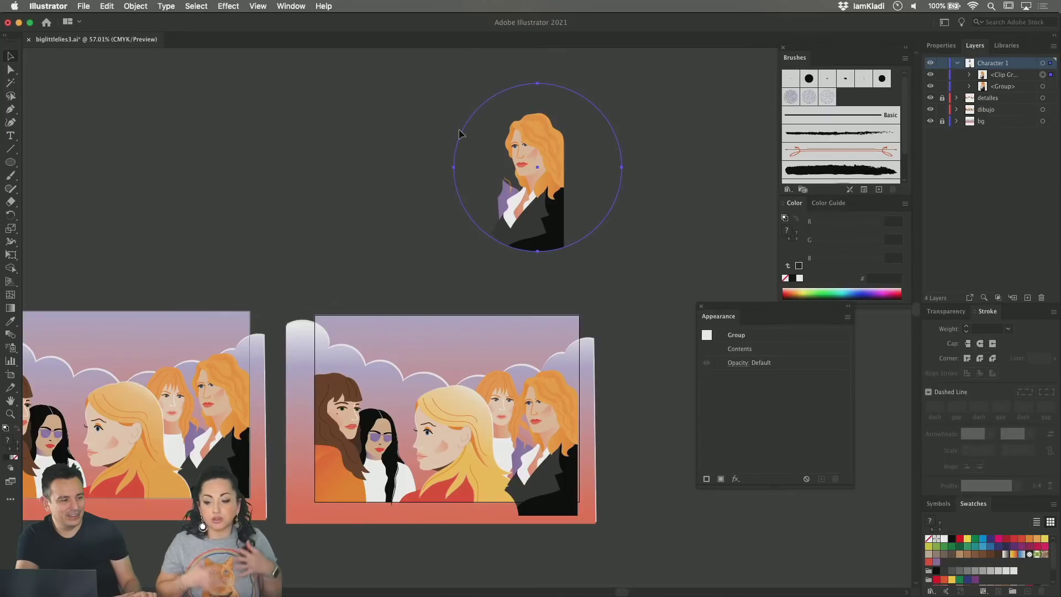
# Step: Enlarge the woman inside the clipping group to about 102 × 204 mm and exit isolation mode
pyautogui.doubleClick(552, 189)
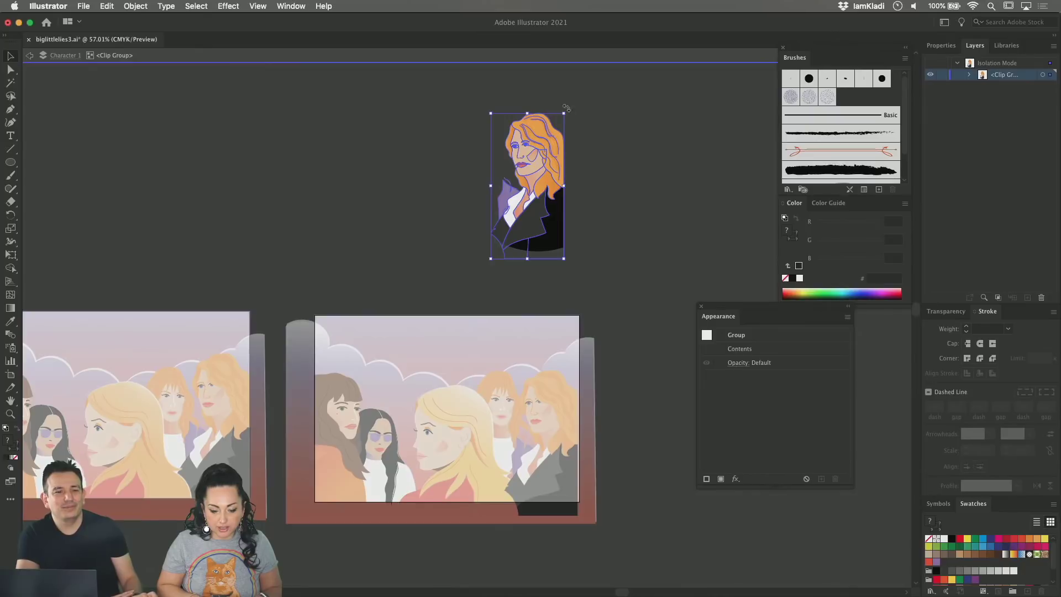
pyautogui.moveTo(564, 113); pyautogui.dragTo(611, 78)
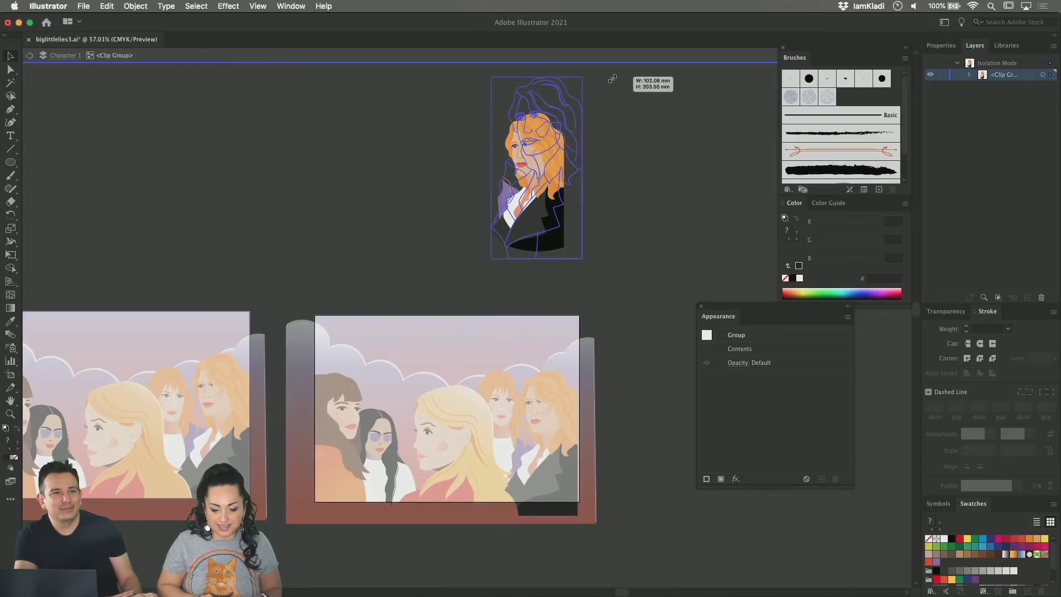
pyautogui.click(683, 122)
pyautogui.doubleClick(684, 122)
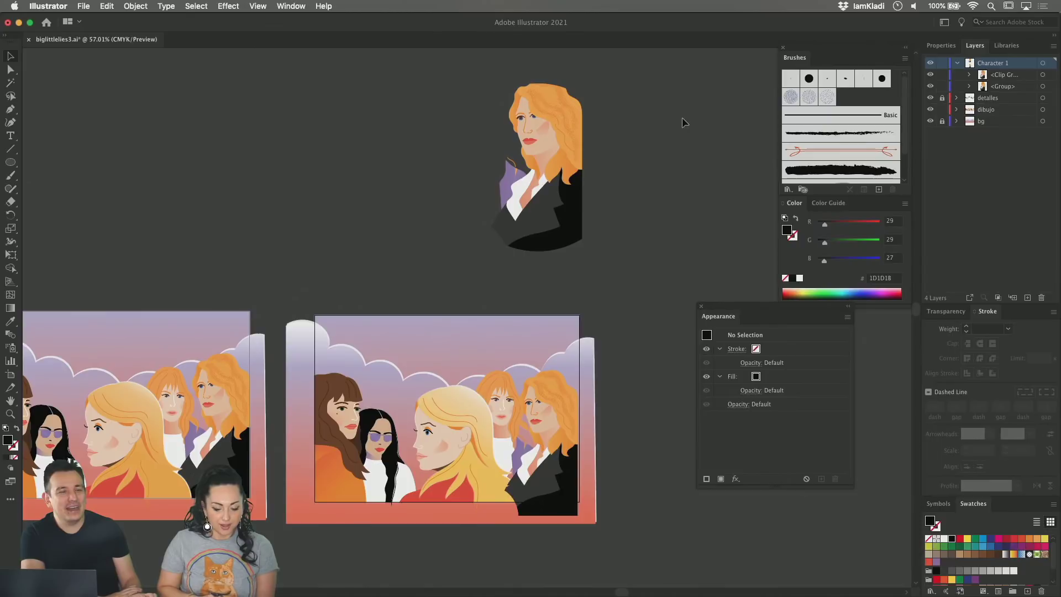
# Step: Switch to Chrome and show the Re-Work It page with its design submission form opened from the start
pyautogui.moveTo(346, 593)
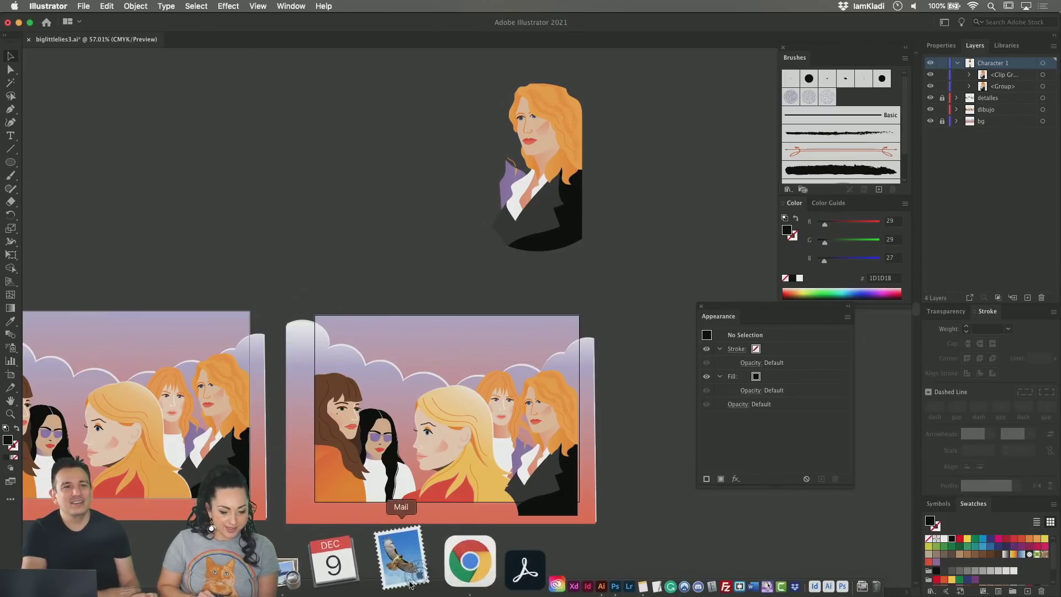
pyautogui.click(407, 567)
pyautogui.click(292, 23)
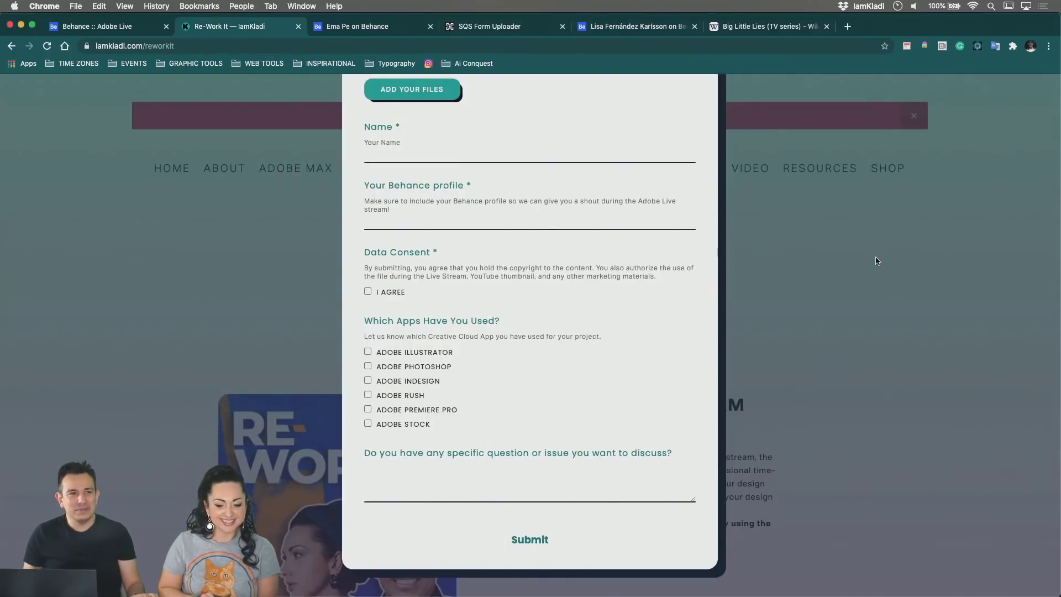
pyautogui.scroll(5, 877, 261)
pyautogui.click(689, 130)
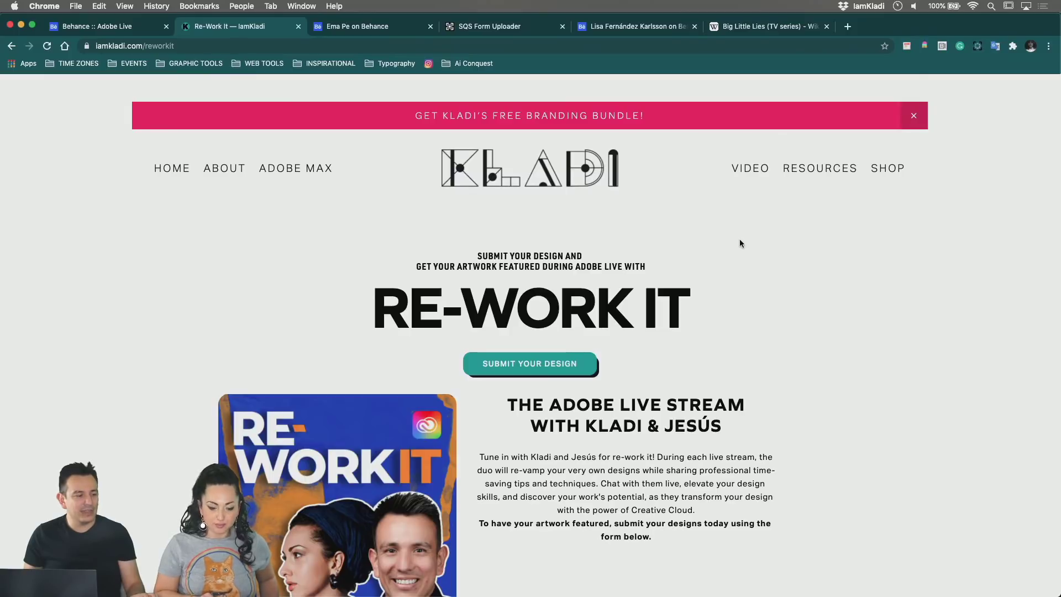
pyautogui.click(568, 370)
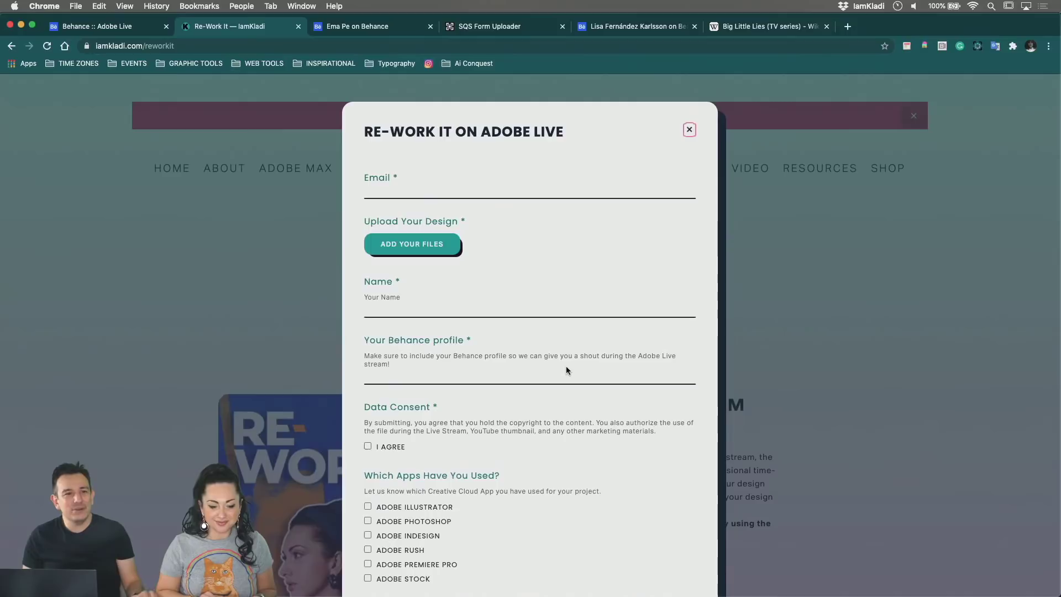